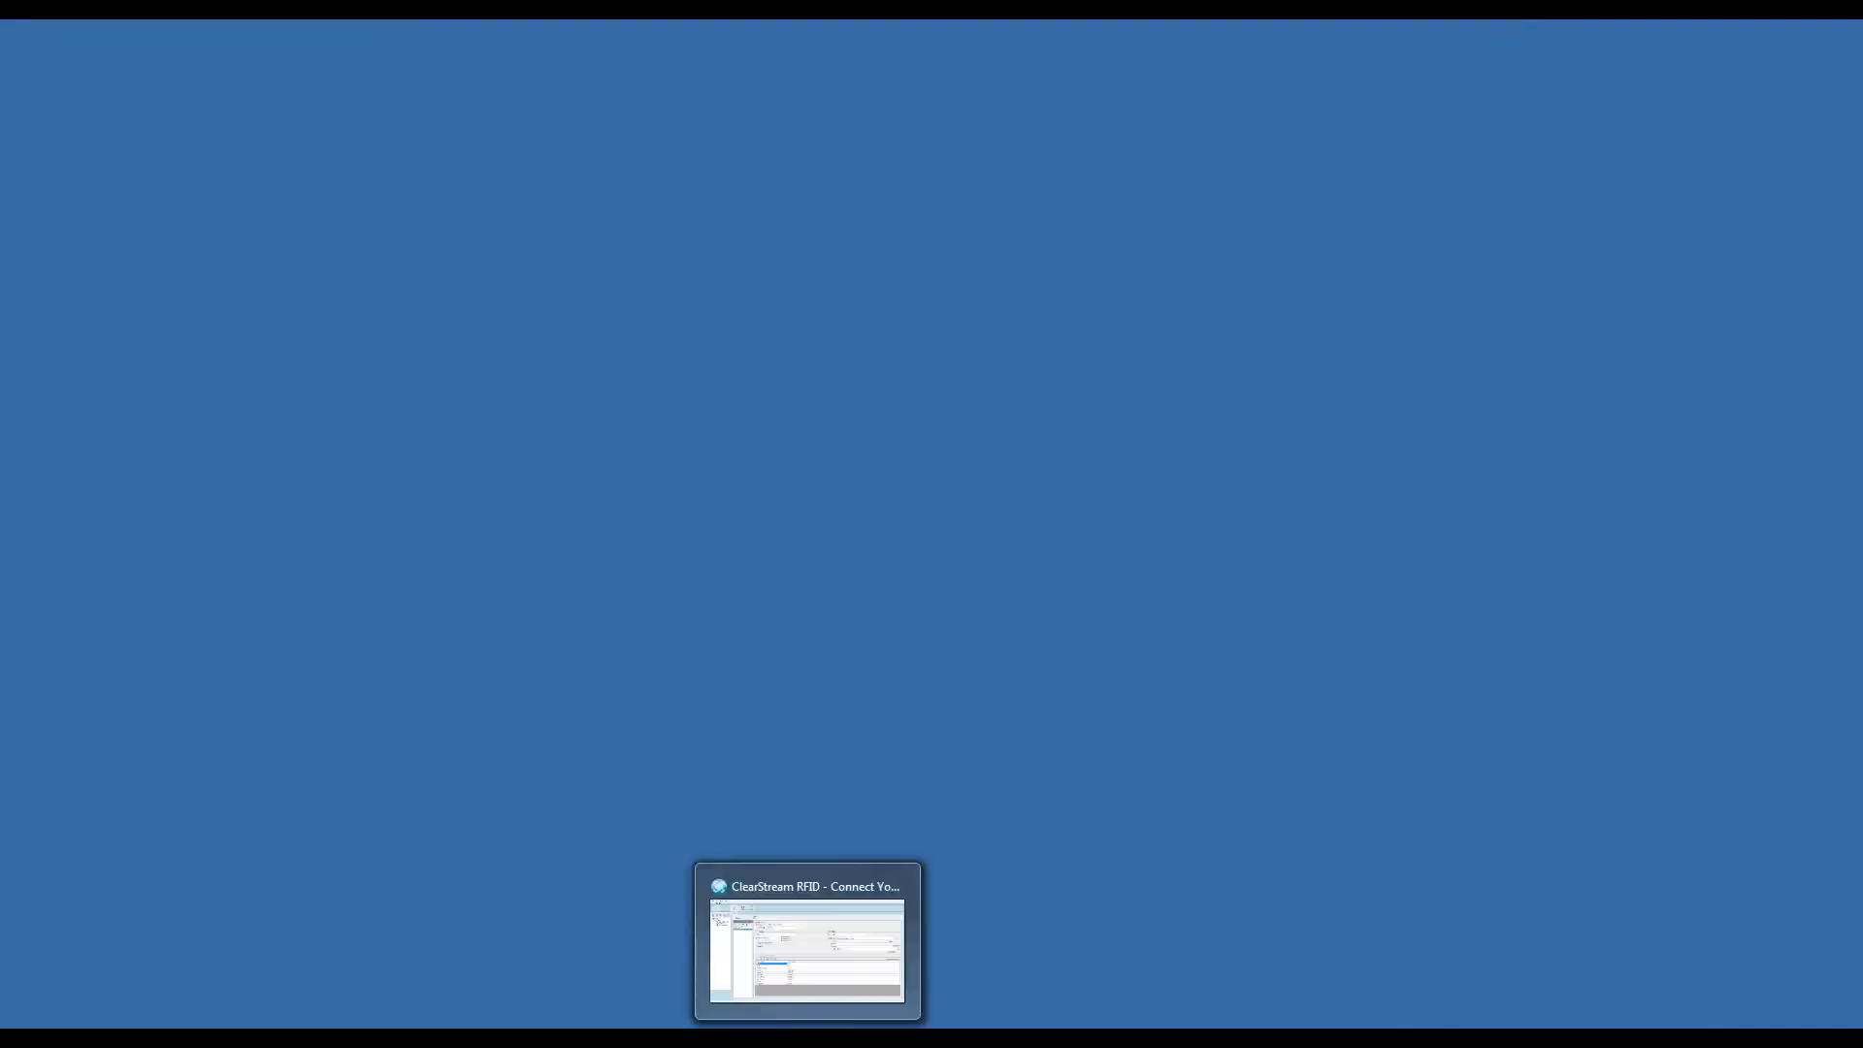
Switch to ClearStream RFID and review the empty RFID Tag List table in the Access sample database
click(794, 1026)
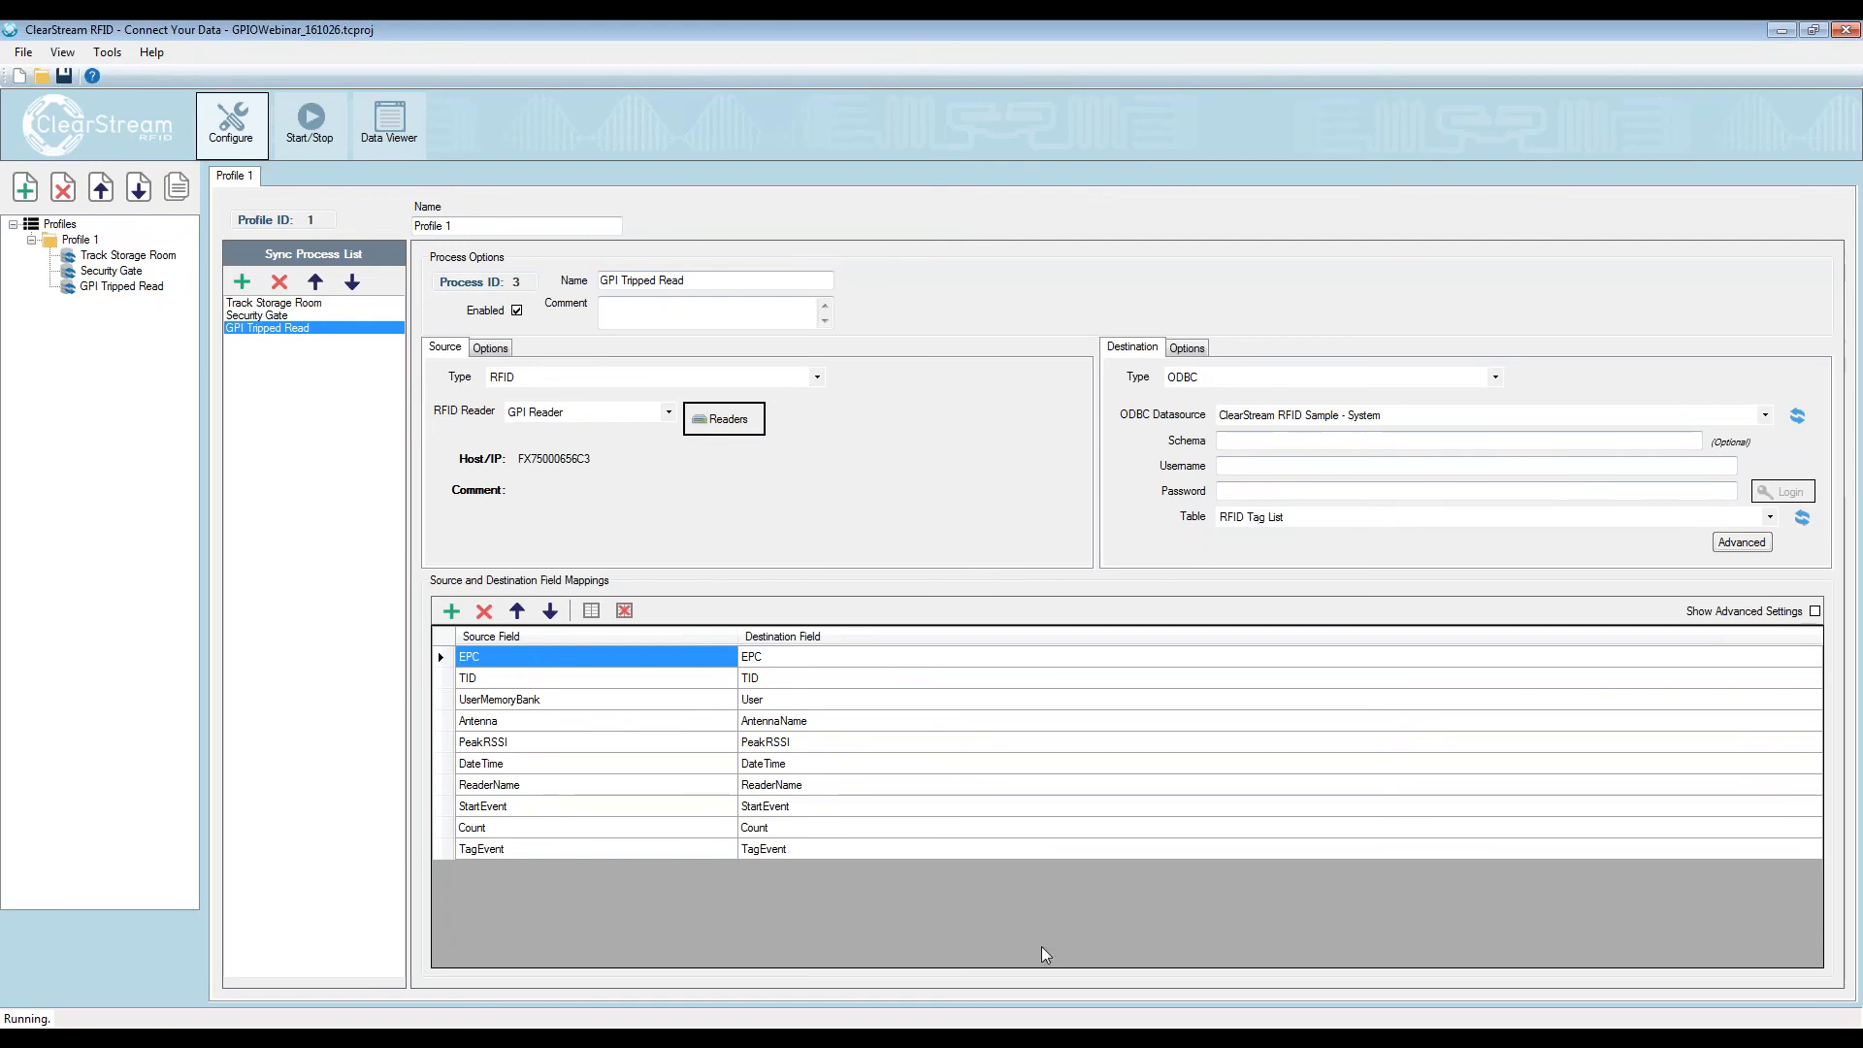
drag(1862, 115, 744, 102)
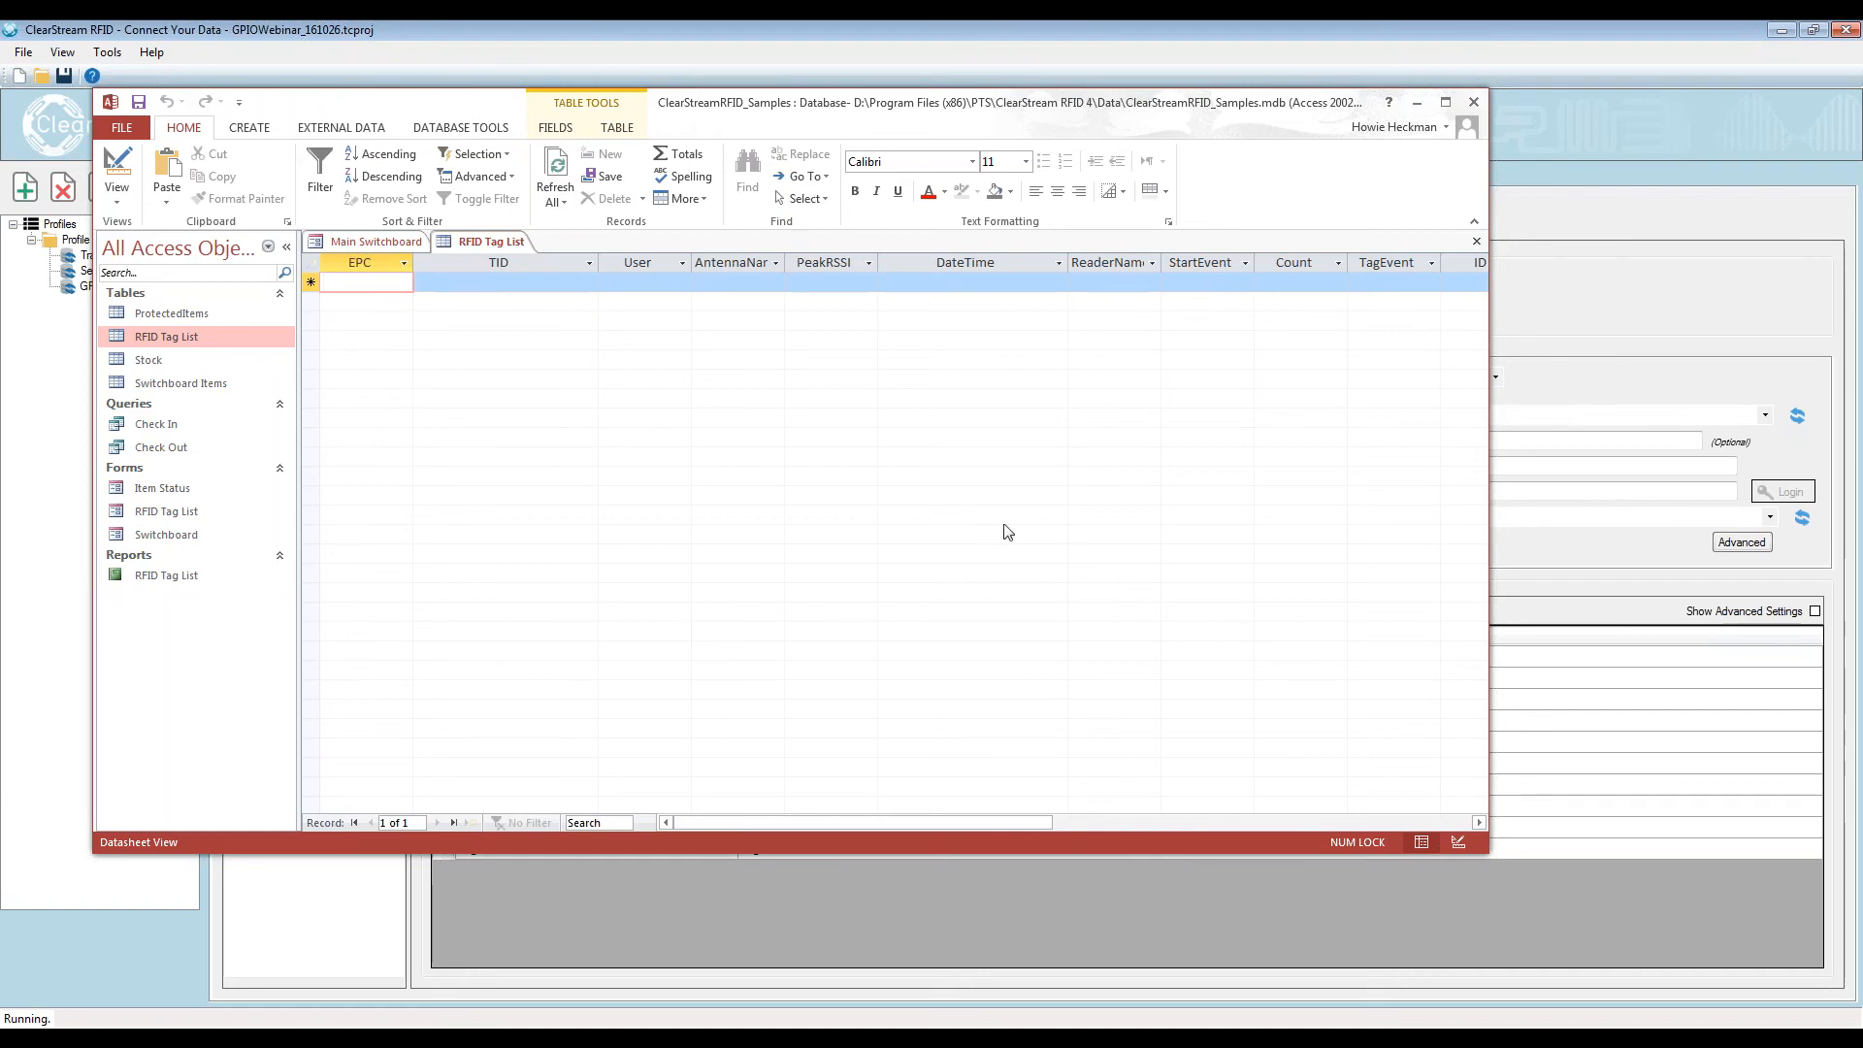
drag(813, 115, 818, 141)
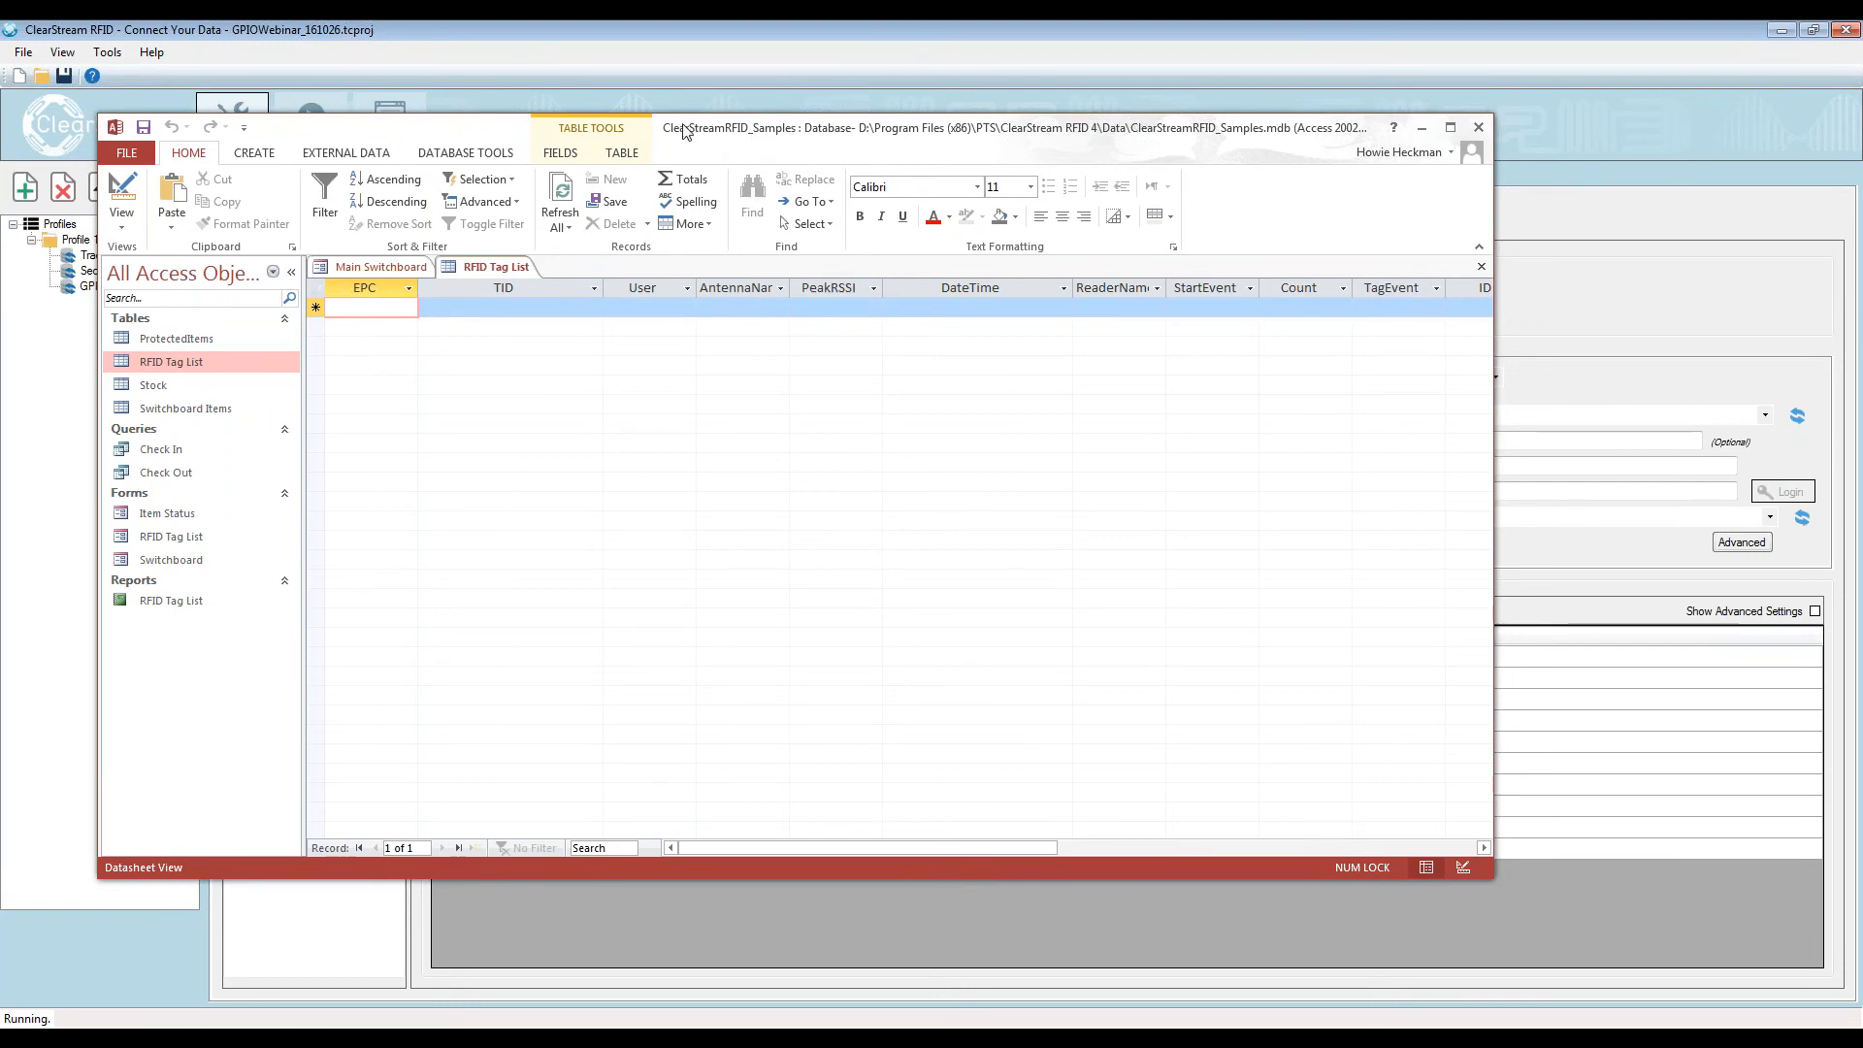
drag(684, 129, 1862, 163)
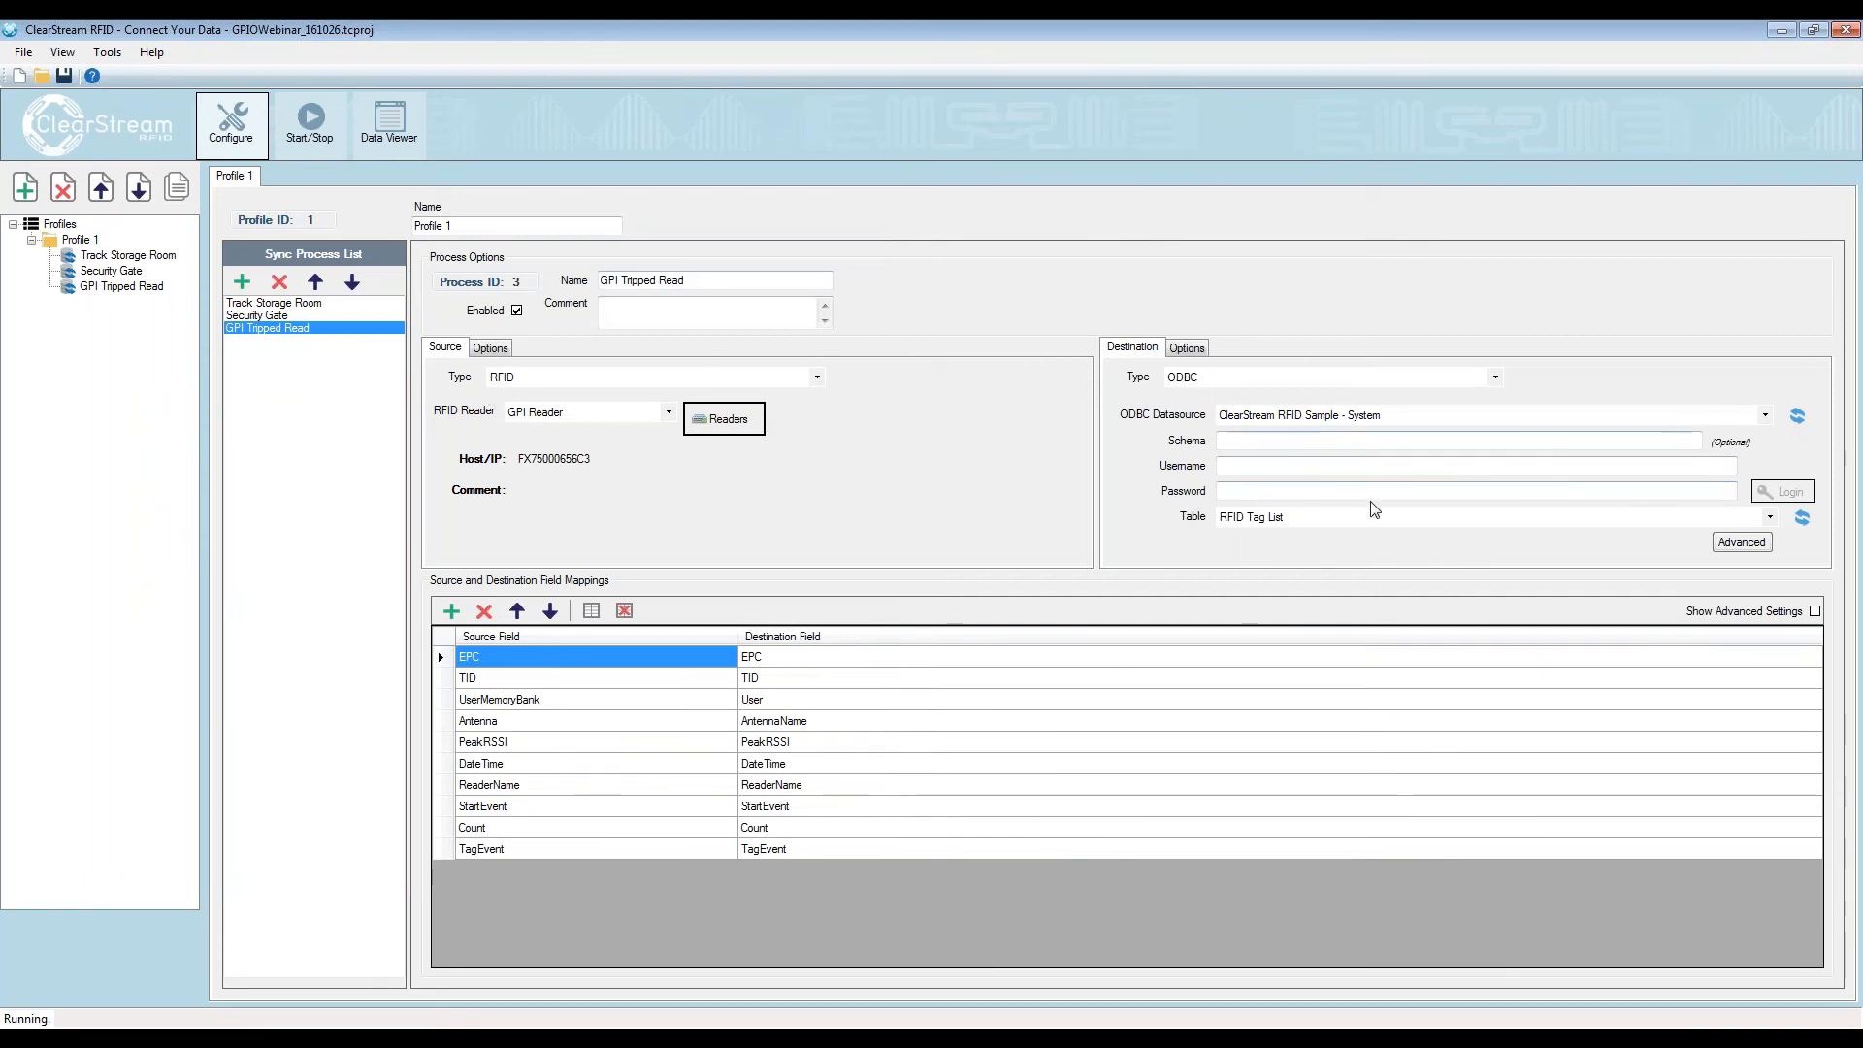
Check the destination's post type for the GPI Tripped Read process and glance at the Access table again
click(1191, 347)
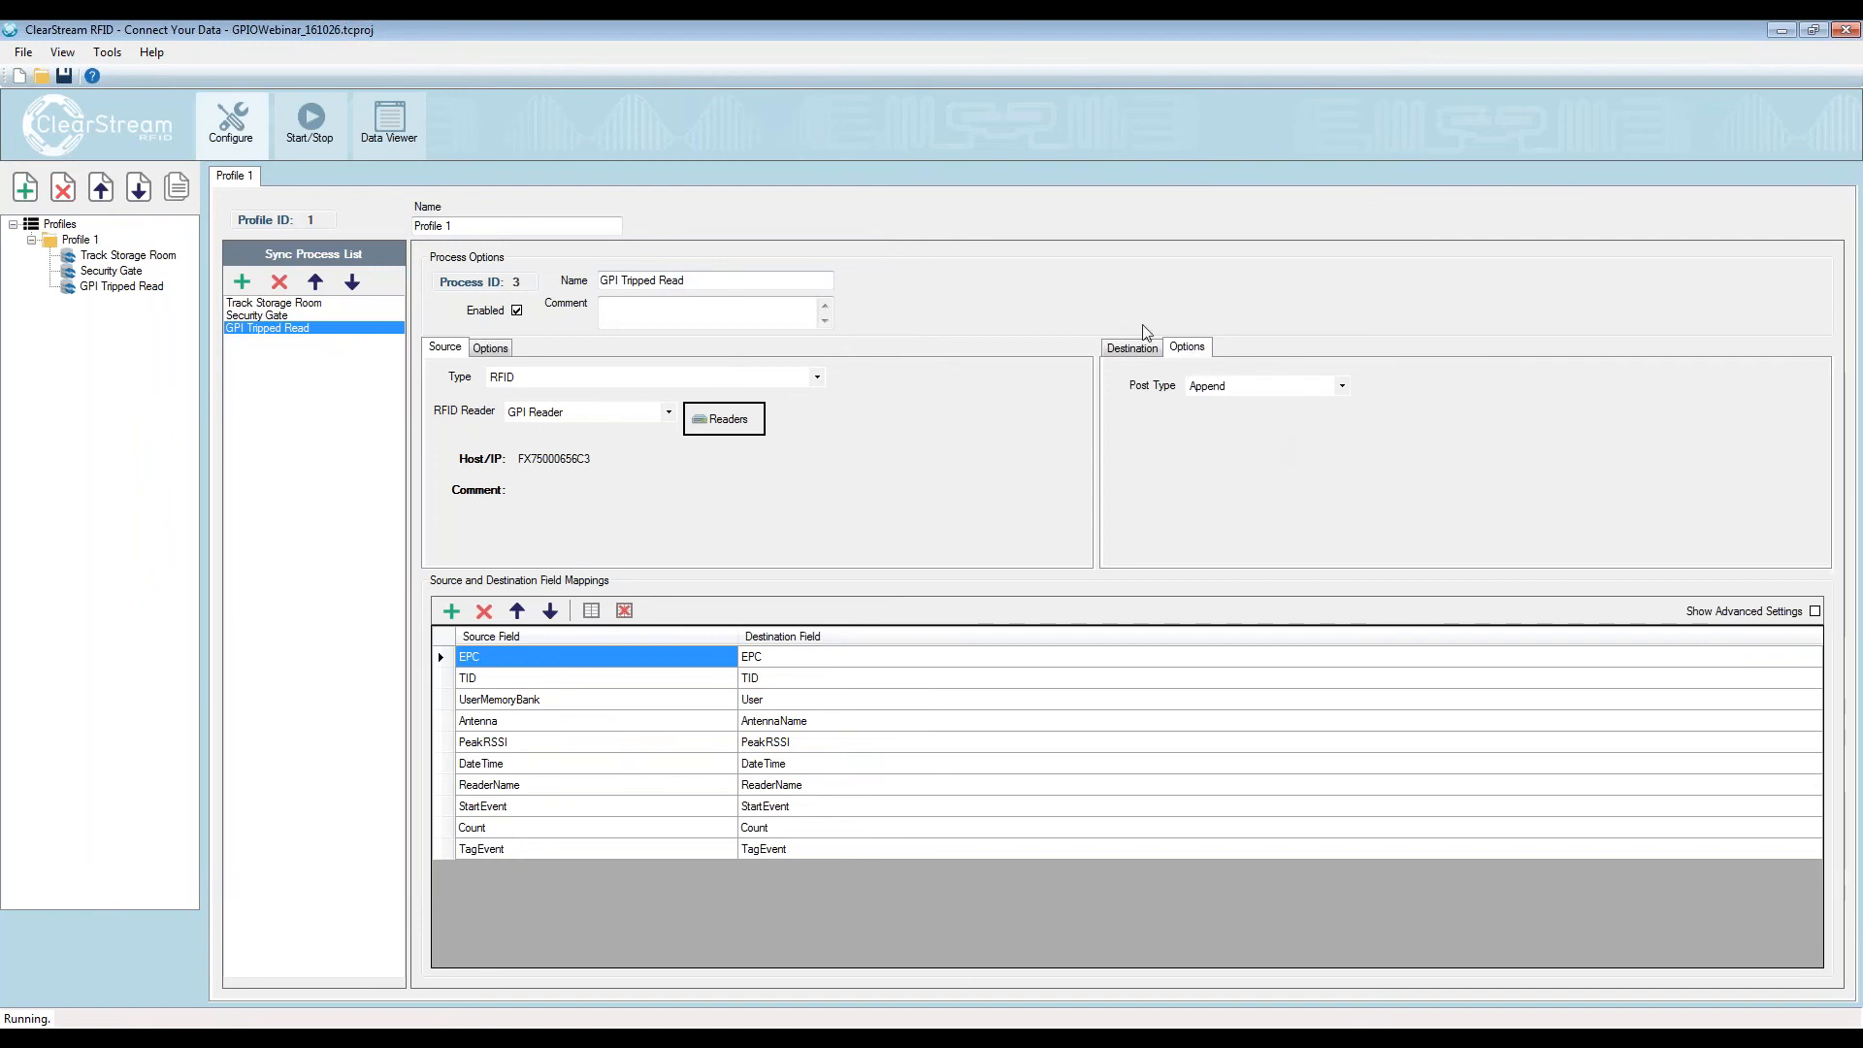
click(1133, 347)
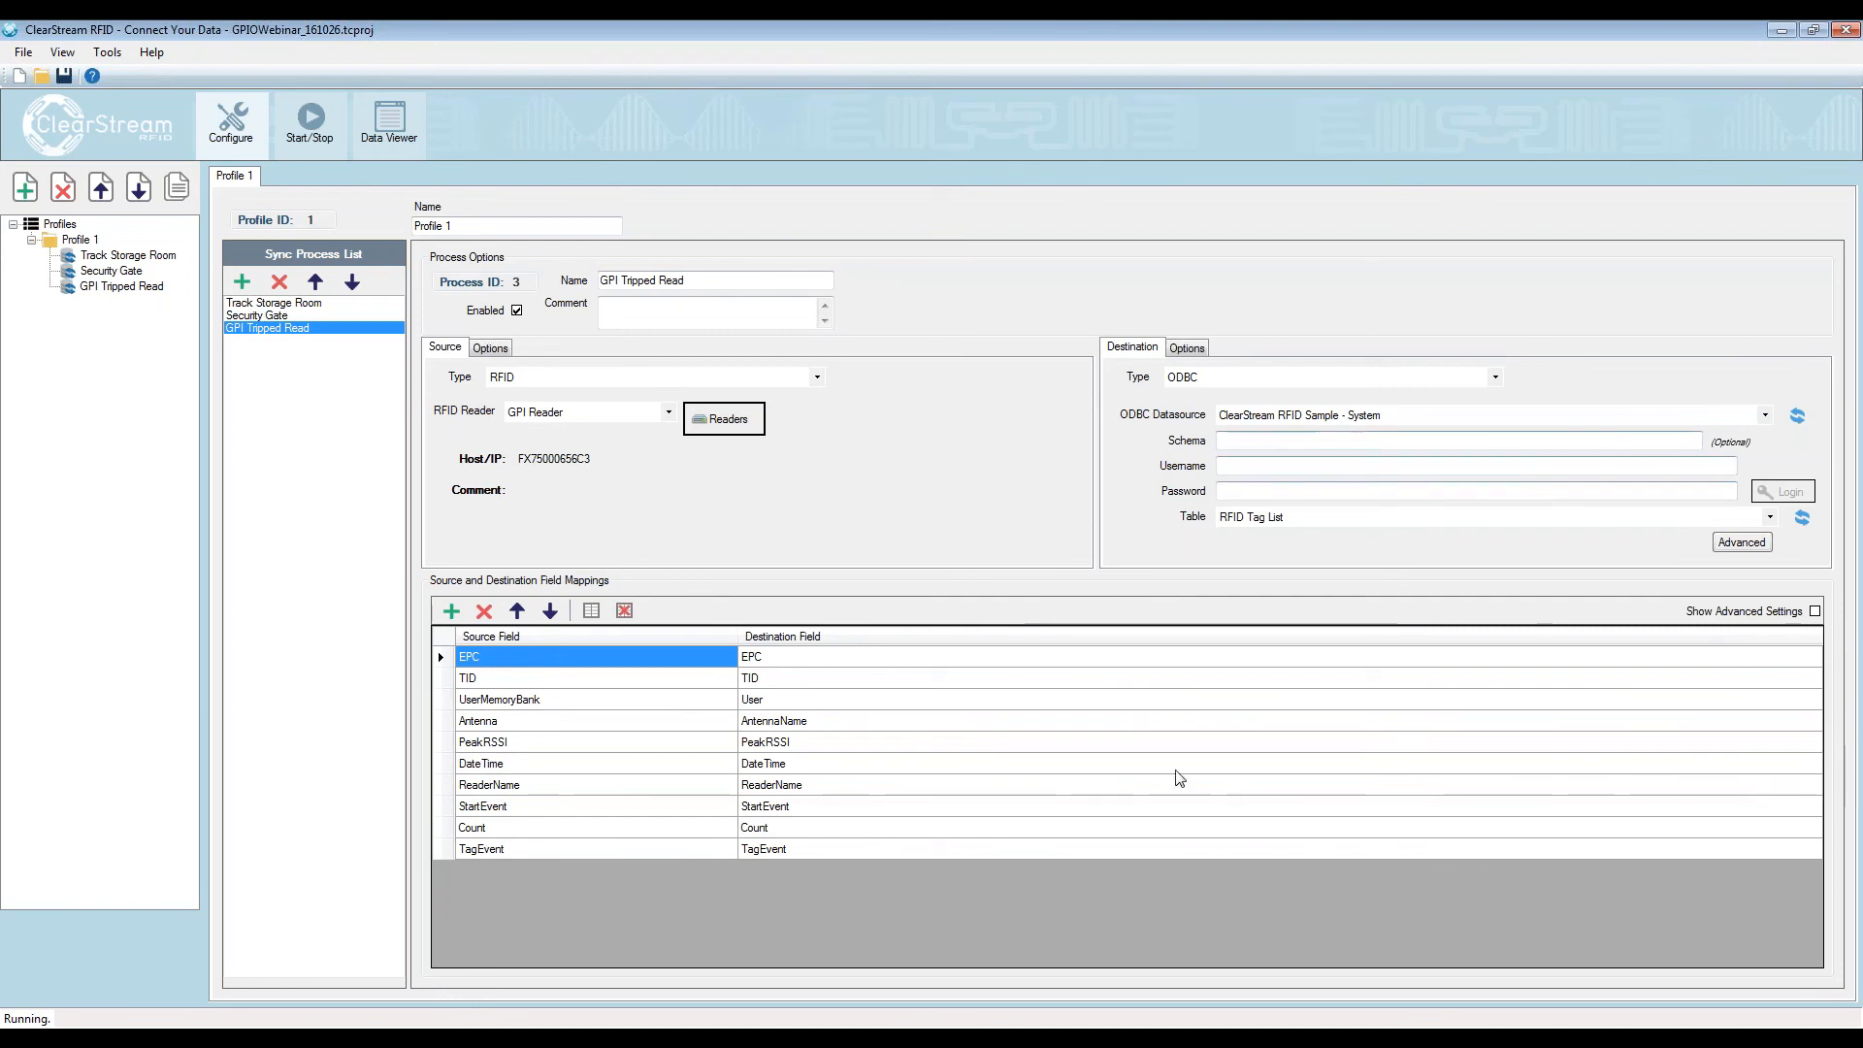
key(alt+Tab)
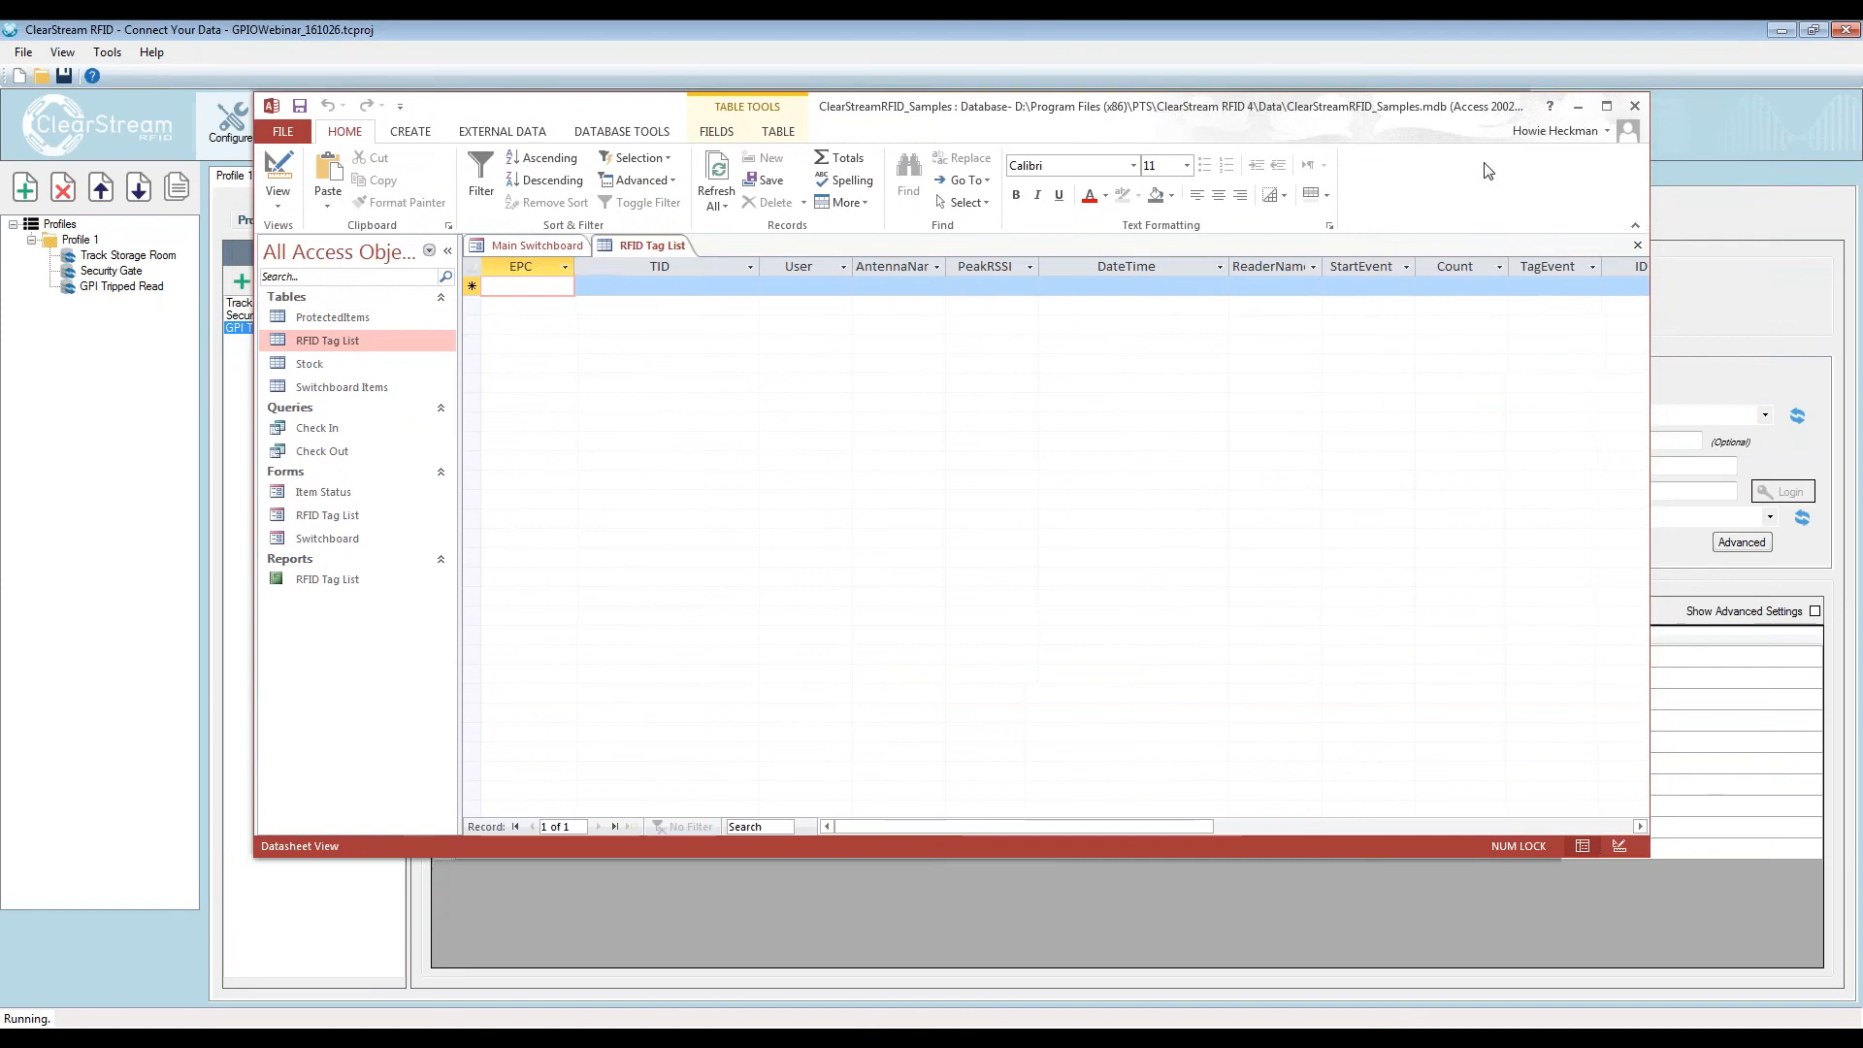
key(alt+Tab)
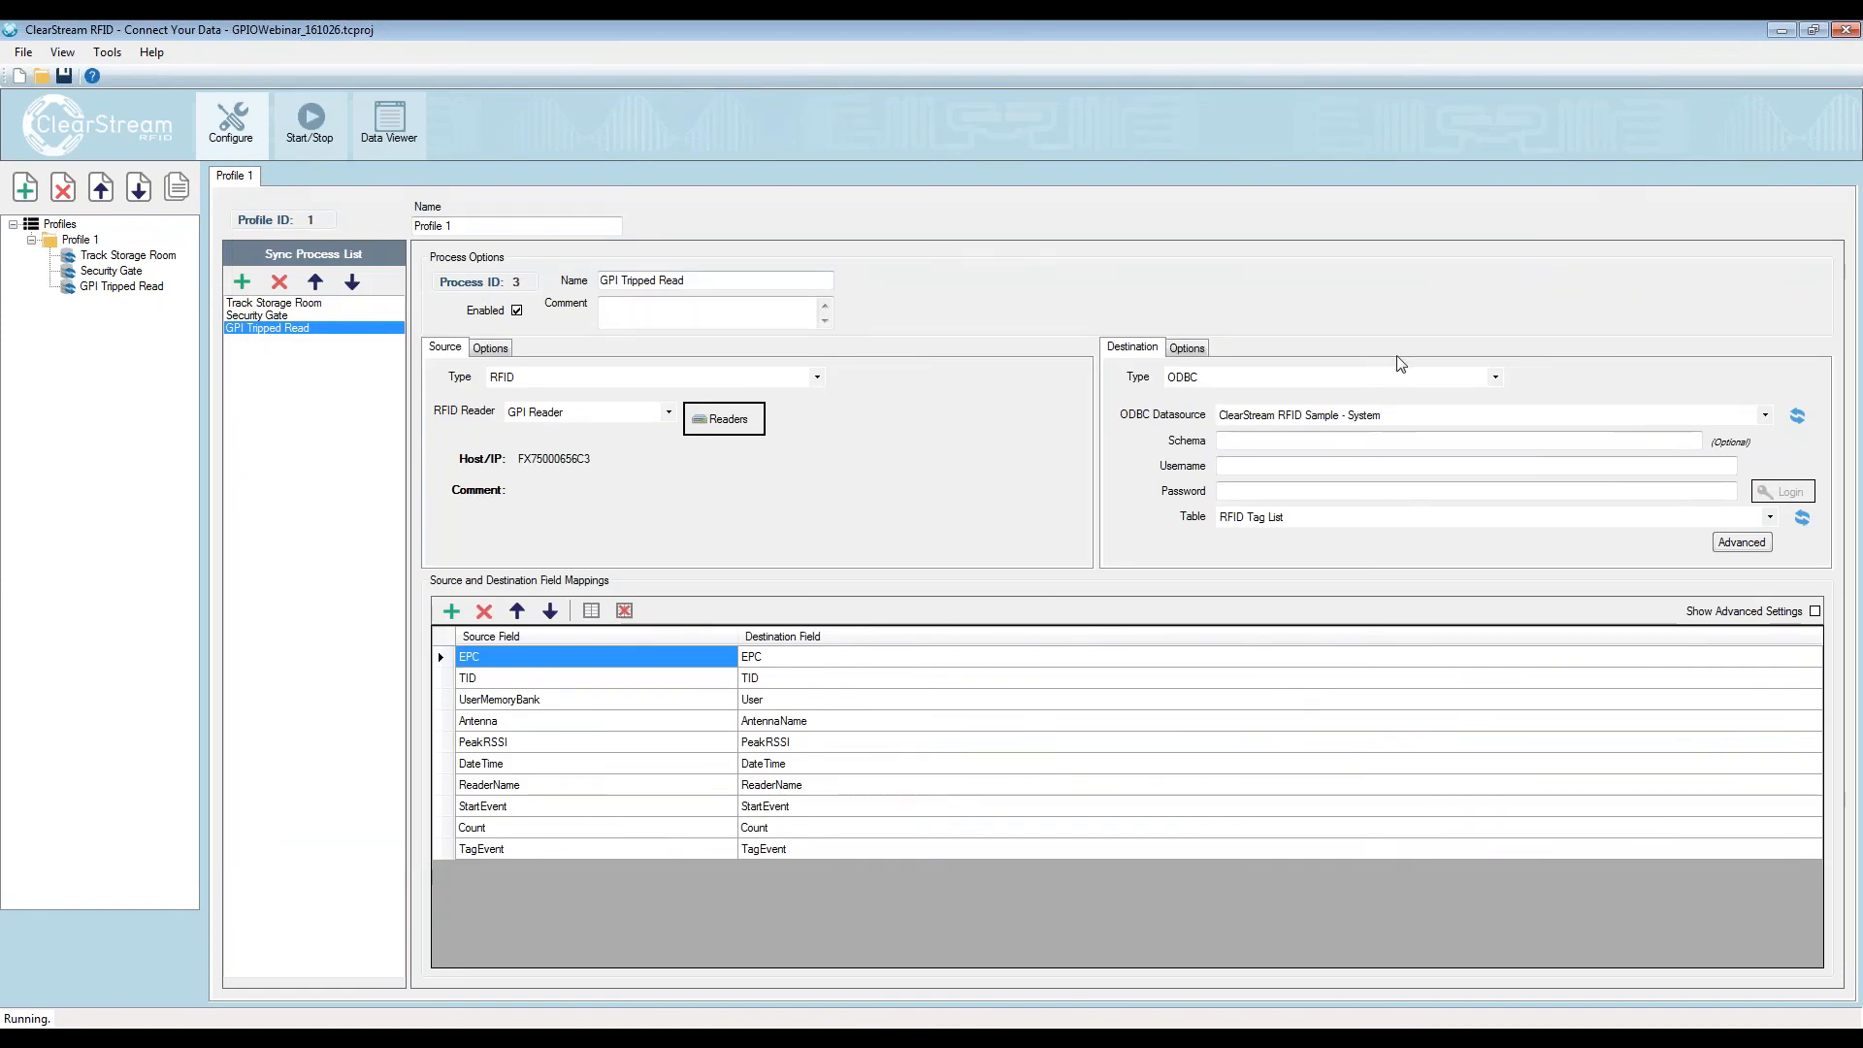
Review the GPI Reader's scan mode settings, and view the start/stop status of the readers
click(724, 418)
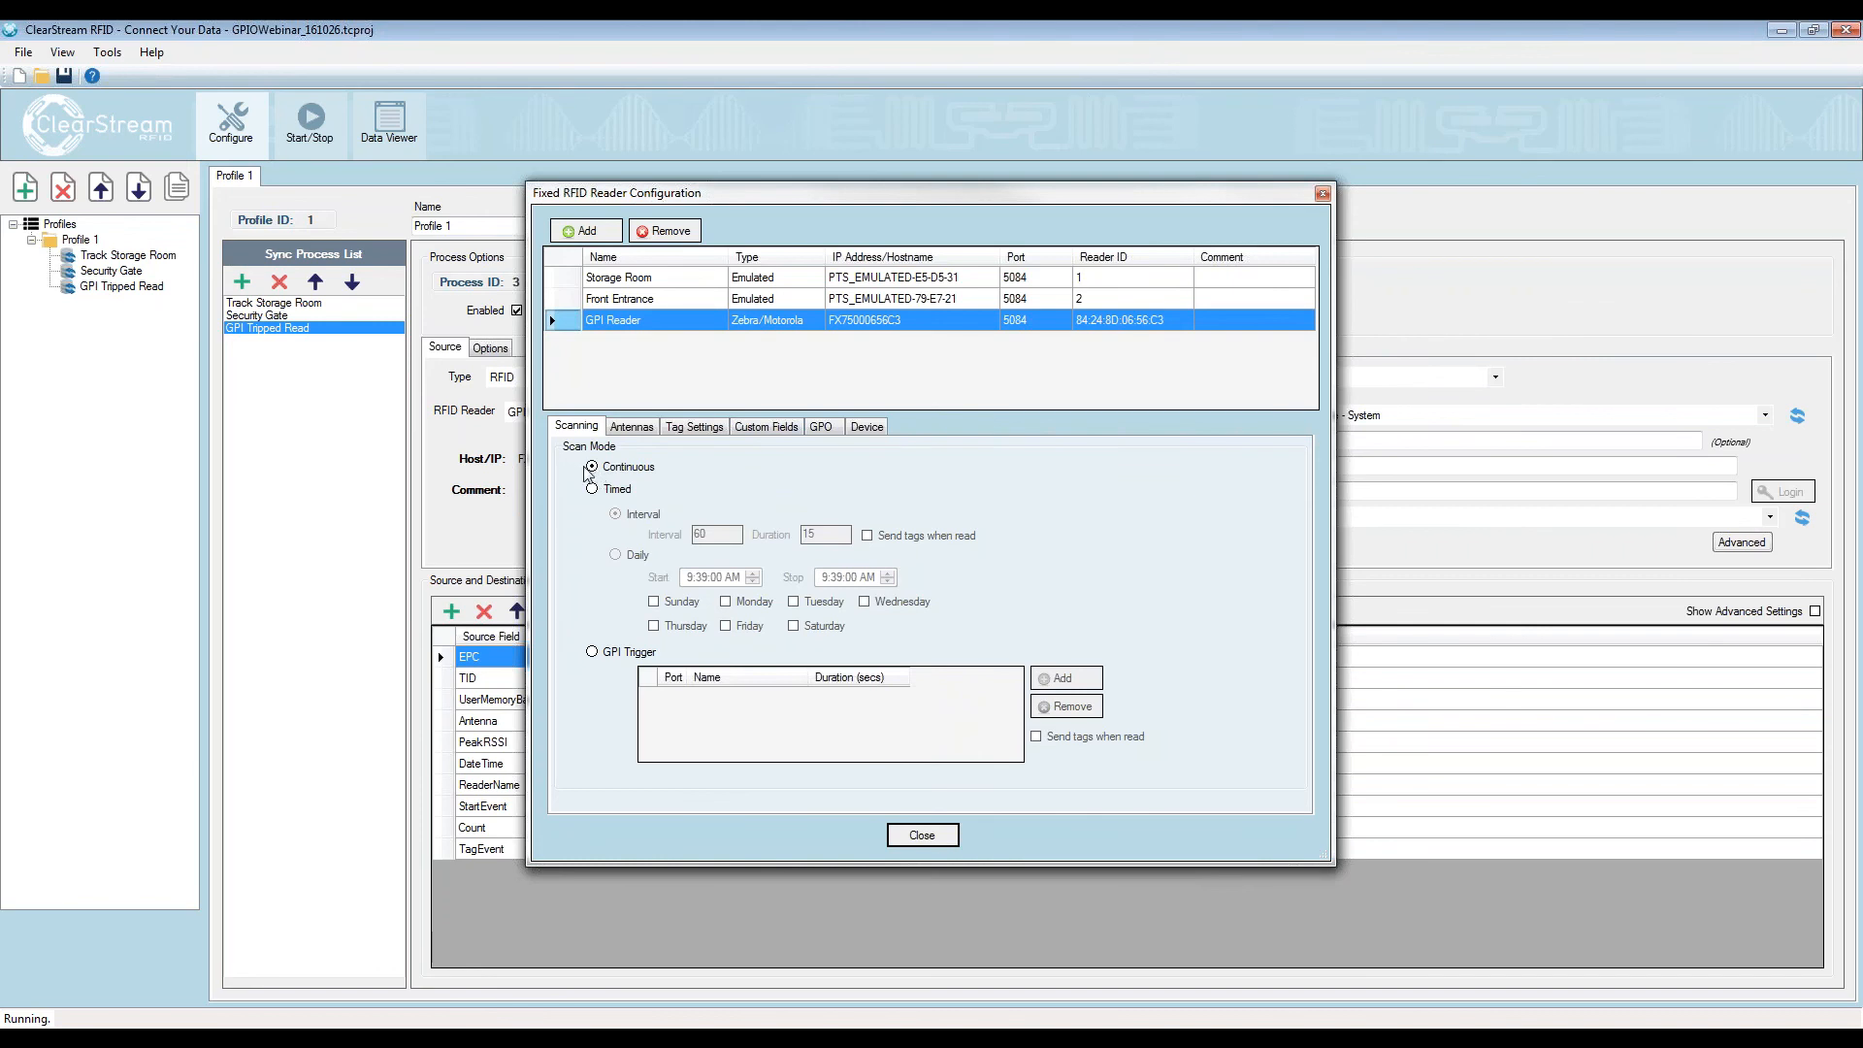
click(927, 836)
click(310, 121)
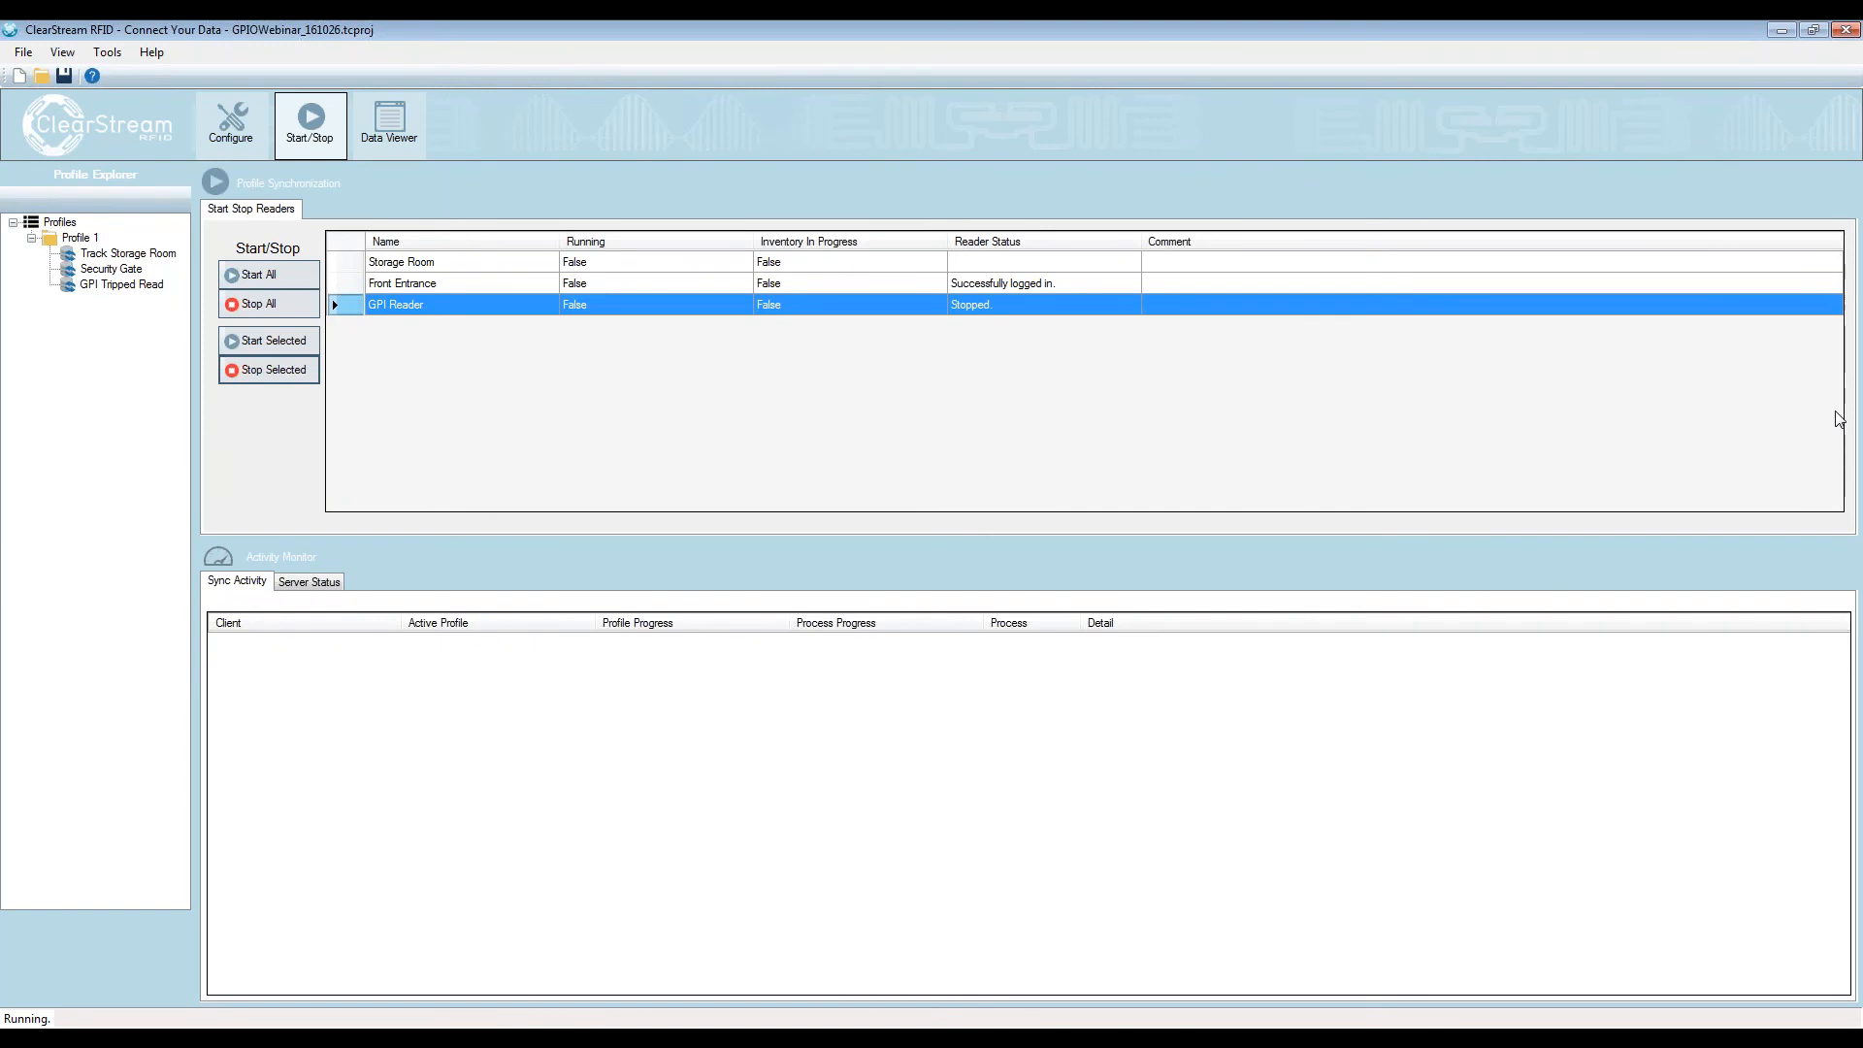
Show the enlarged PowerPoint slide "What is GPIO?" over ClearStream, and move it back off the screen
drag(1862, 154, 763, 118)
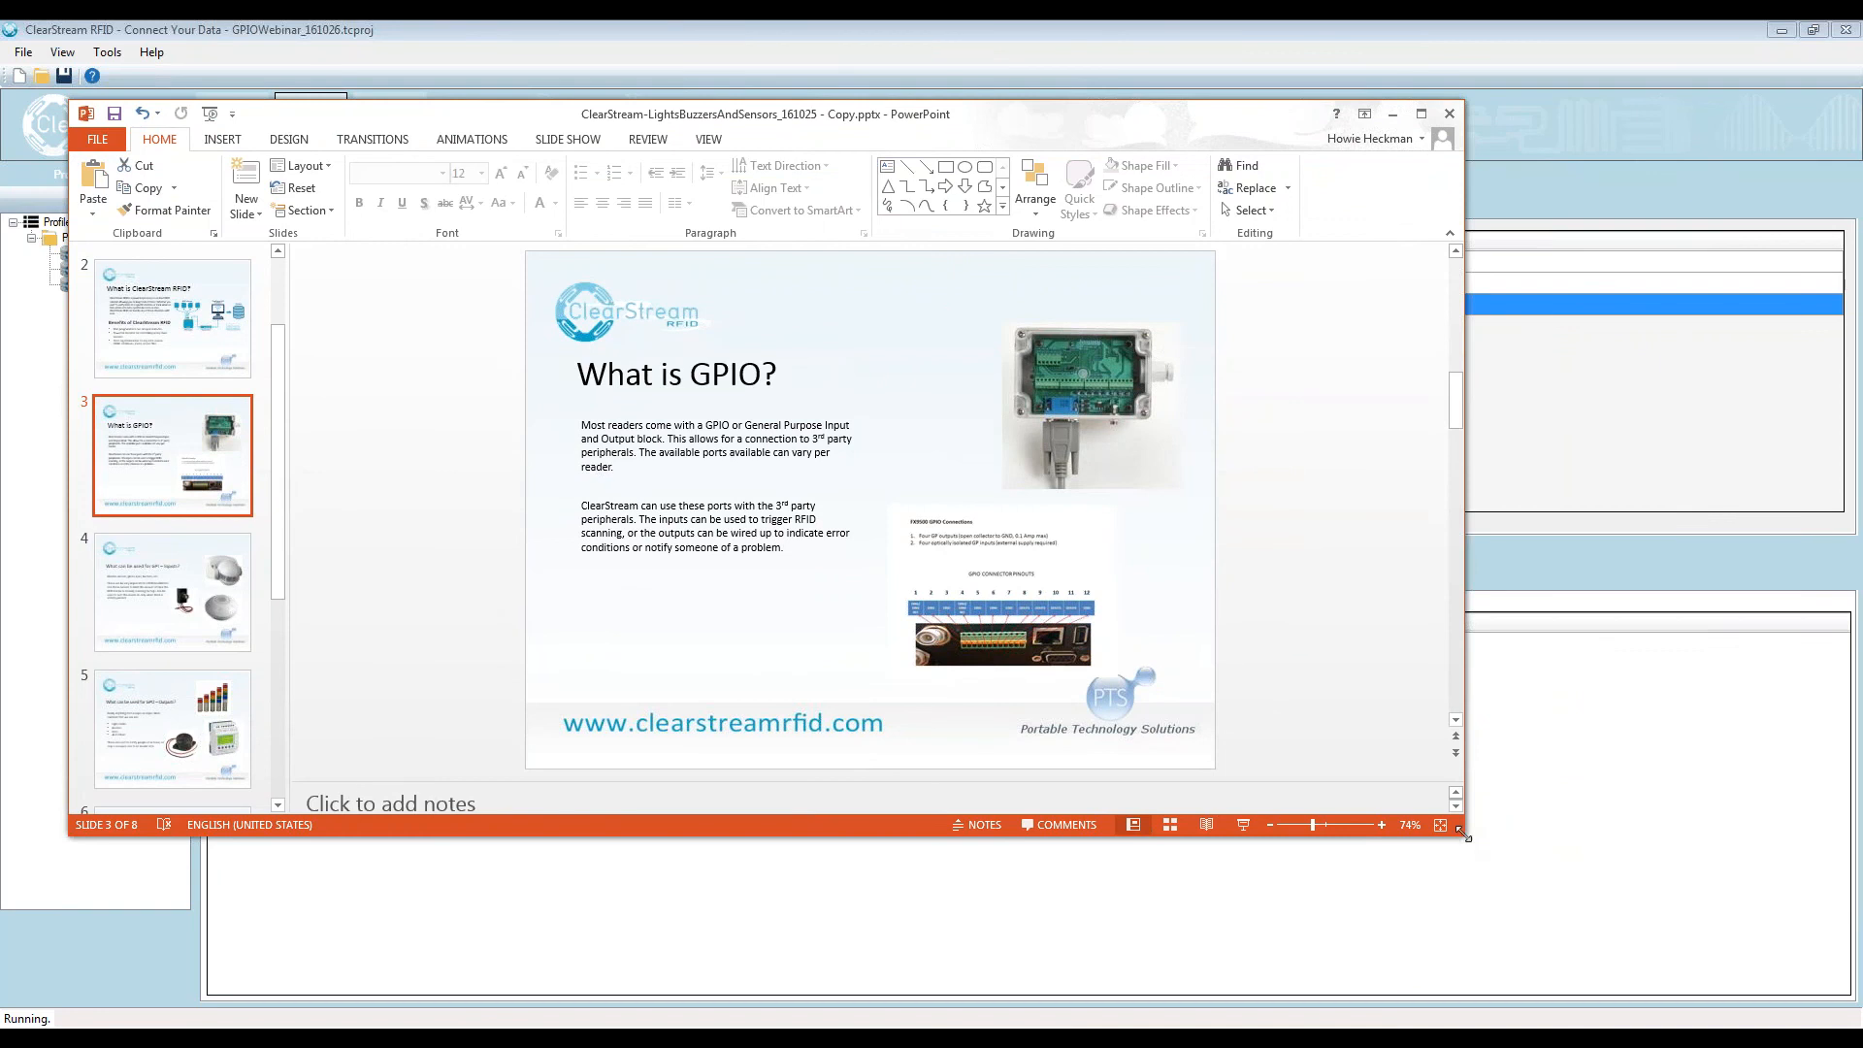
drag(1462, 832, 1647, 951)
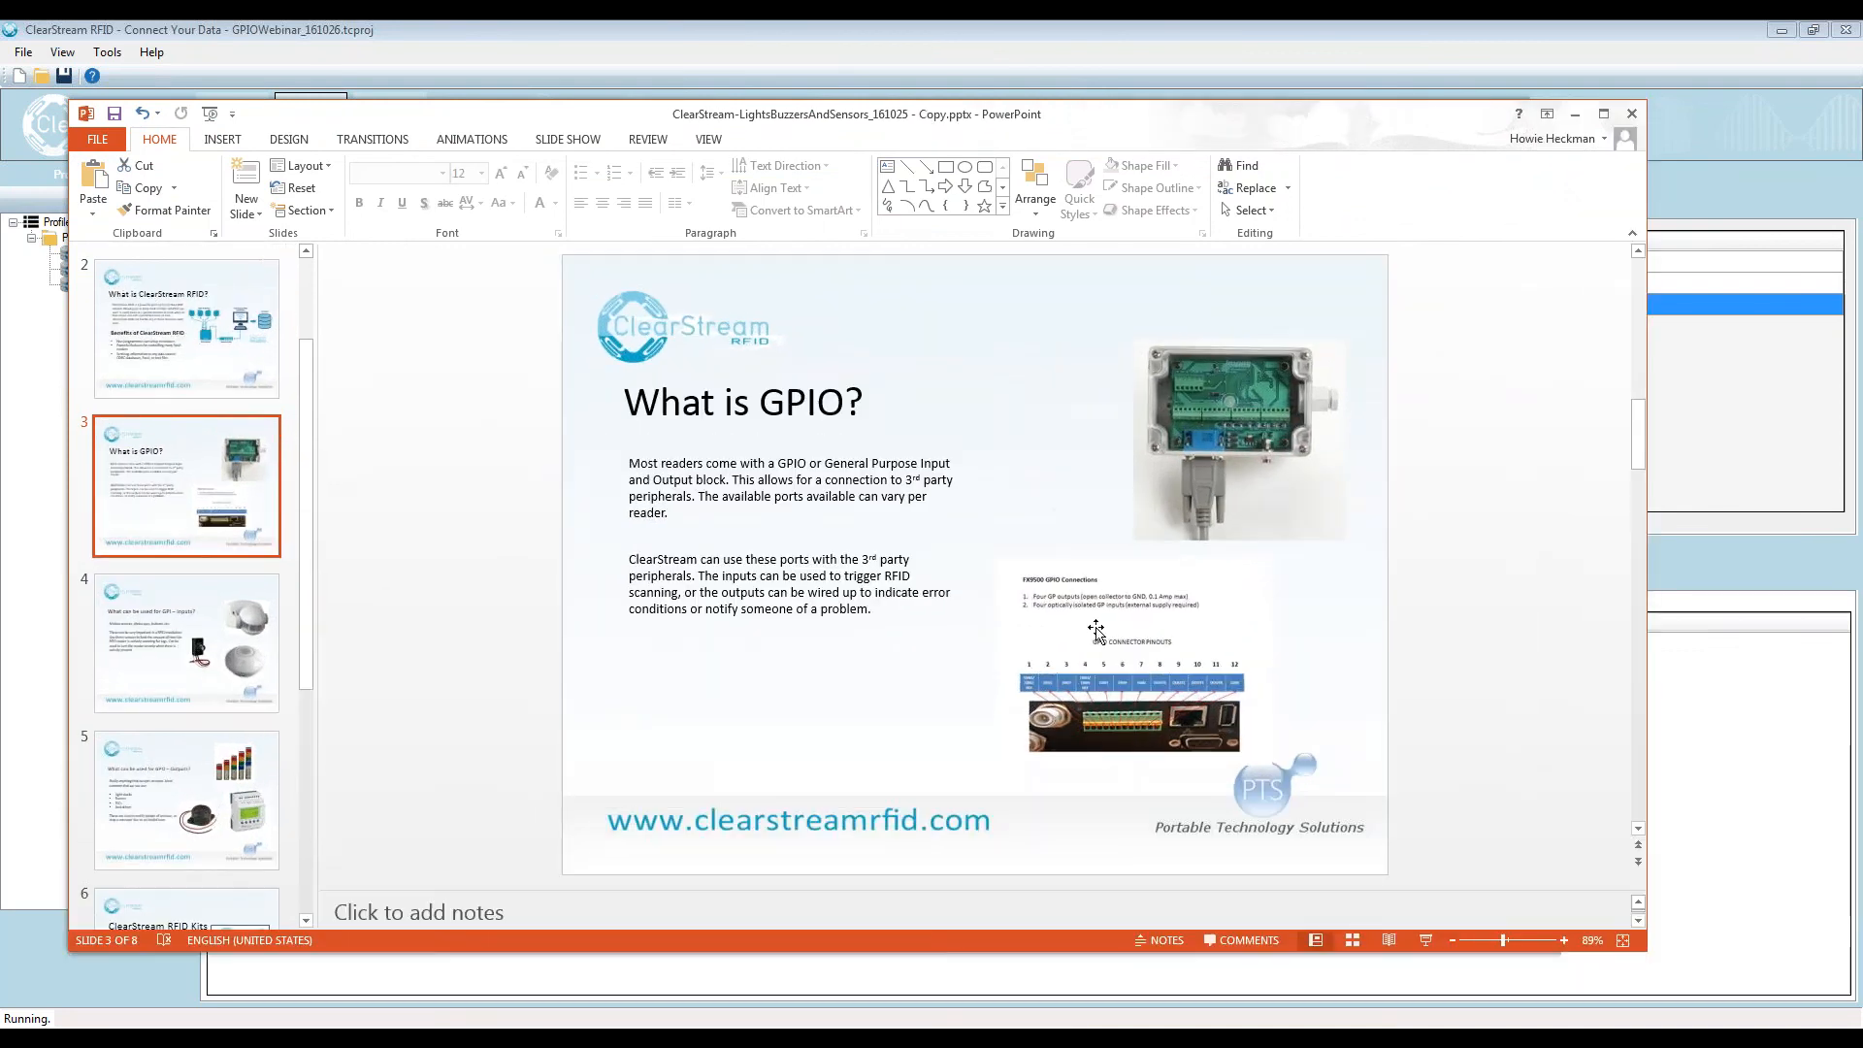
drag(1004, 113, 919, 72)
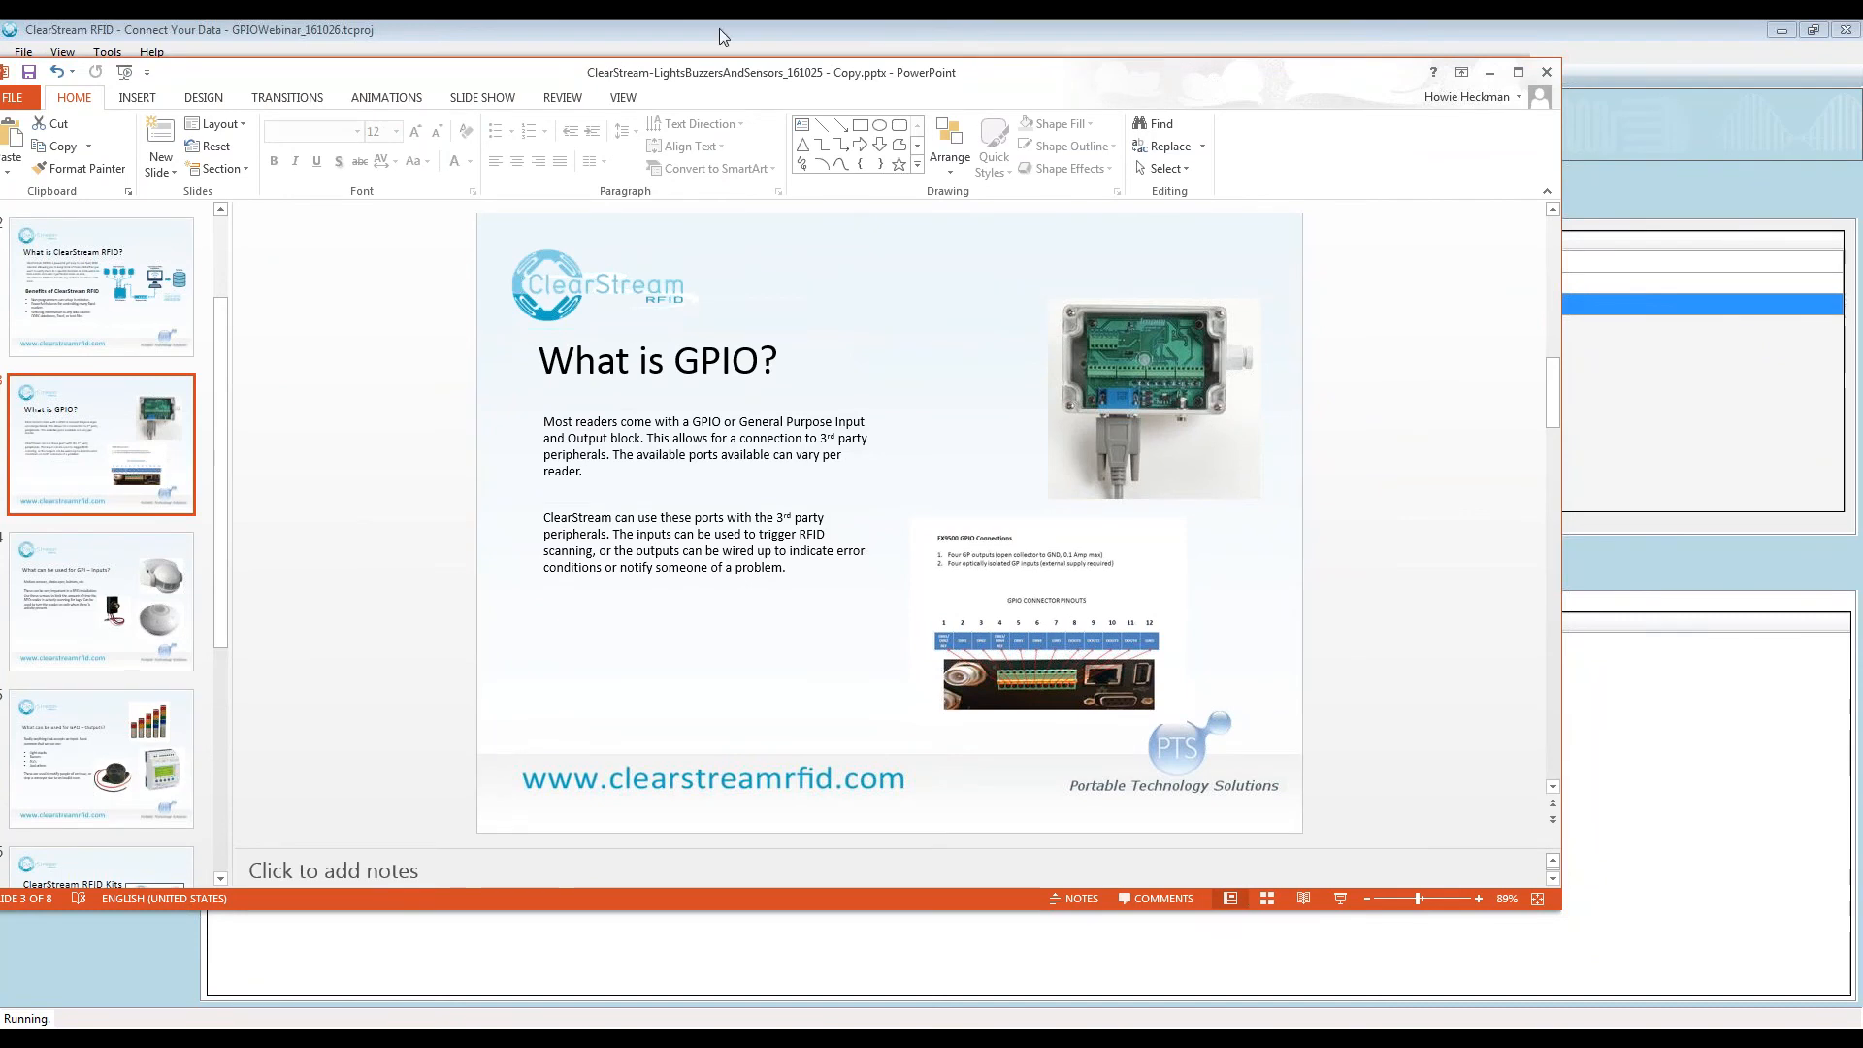
drag(699, 75, 1858, 243)
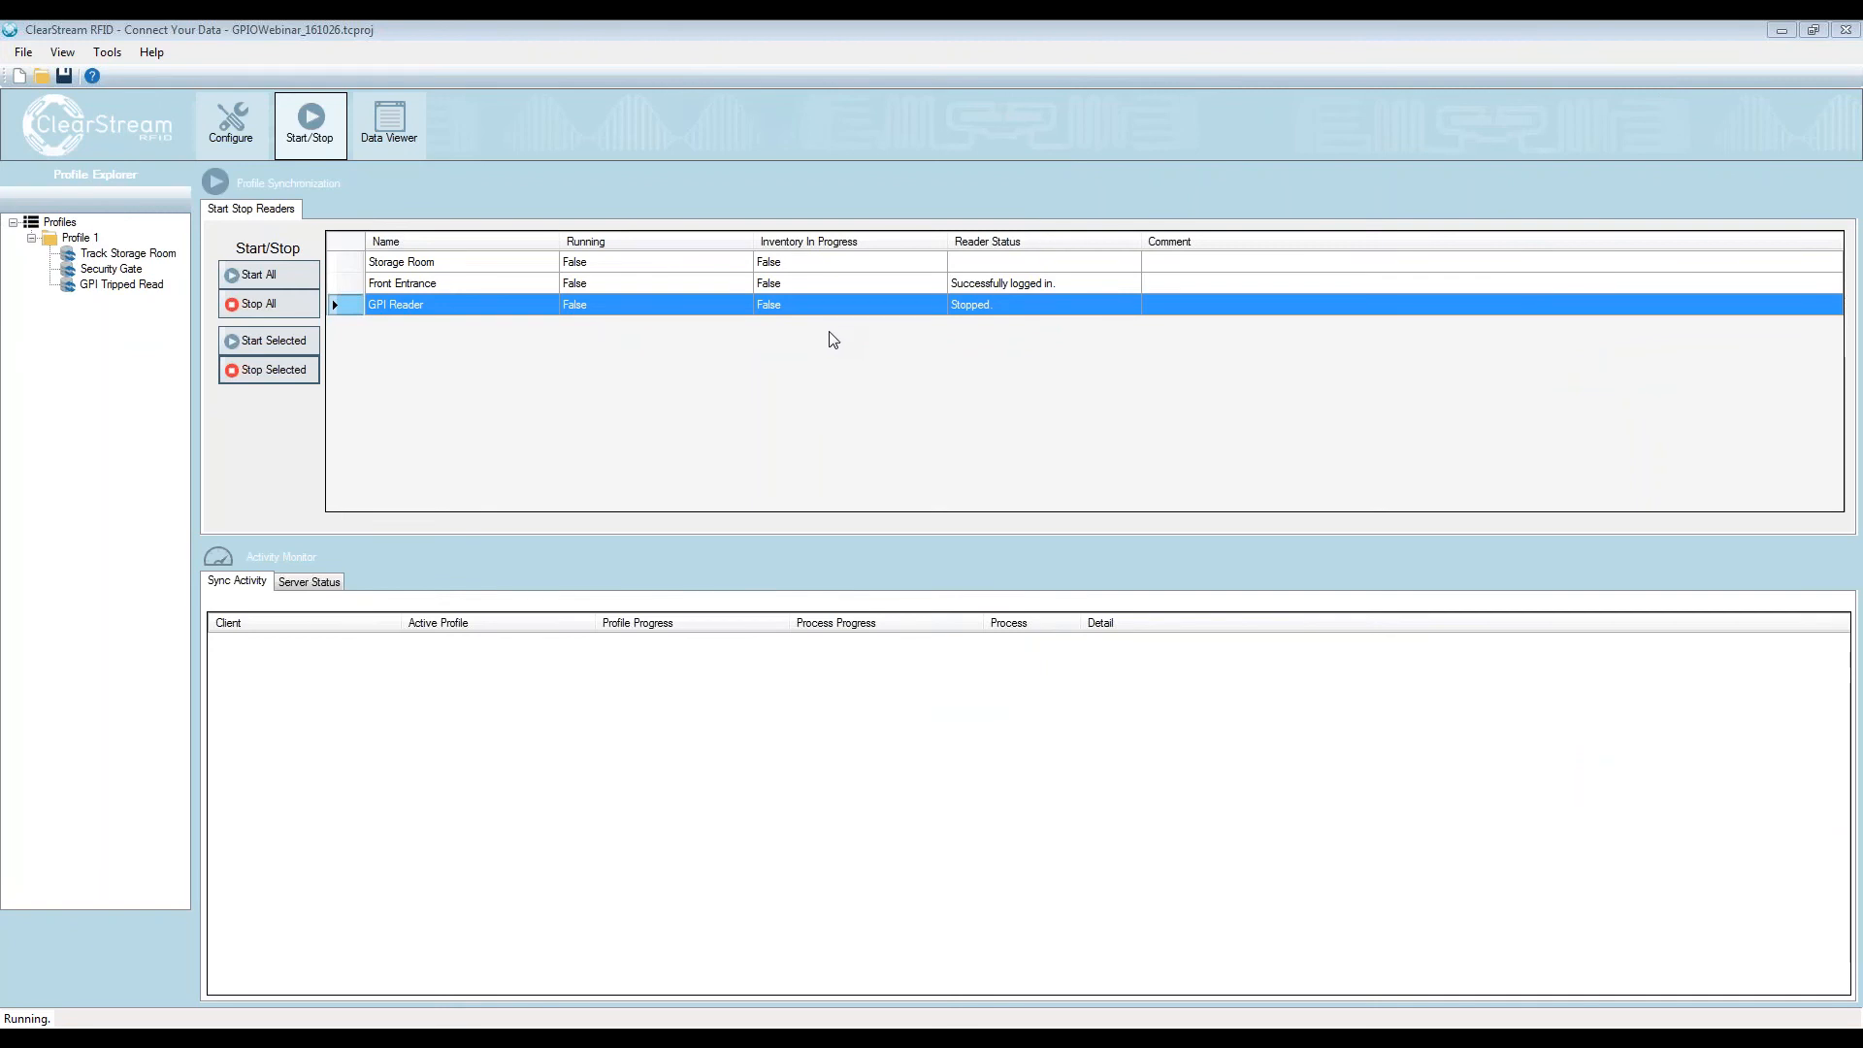
Set the GPI Reader's scan mode to GPI Trigger in the fixed reader configuration
click(233, 126)
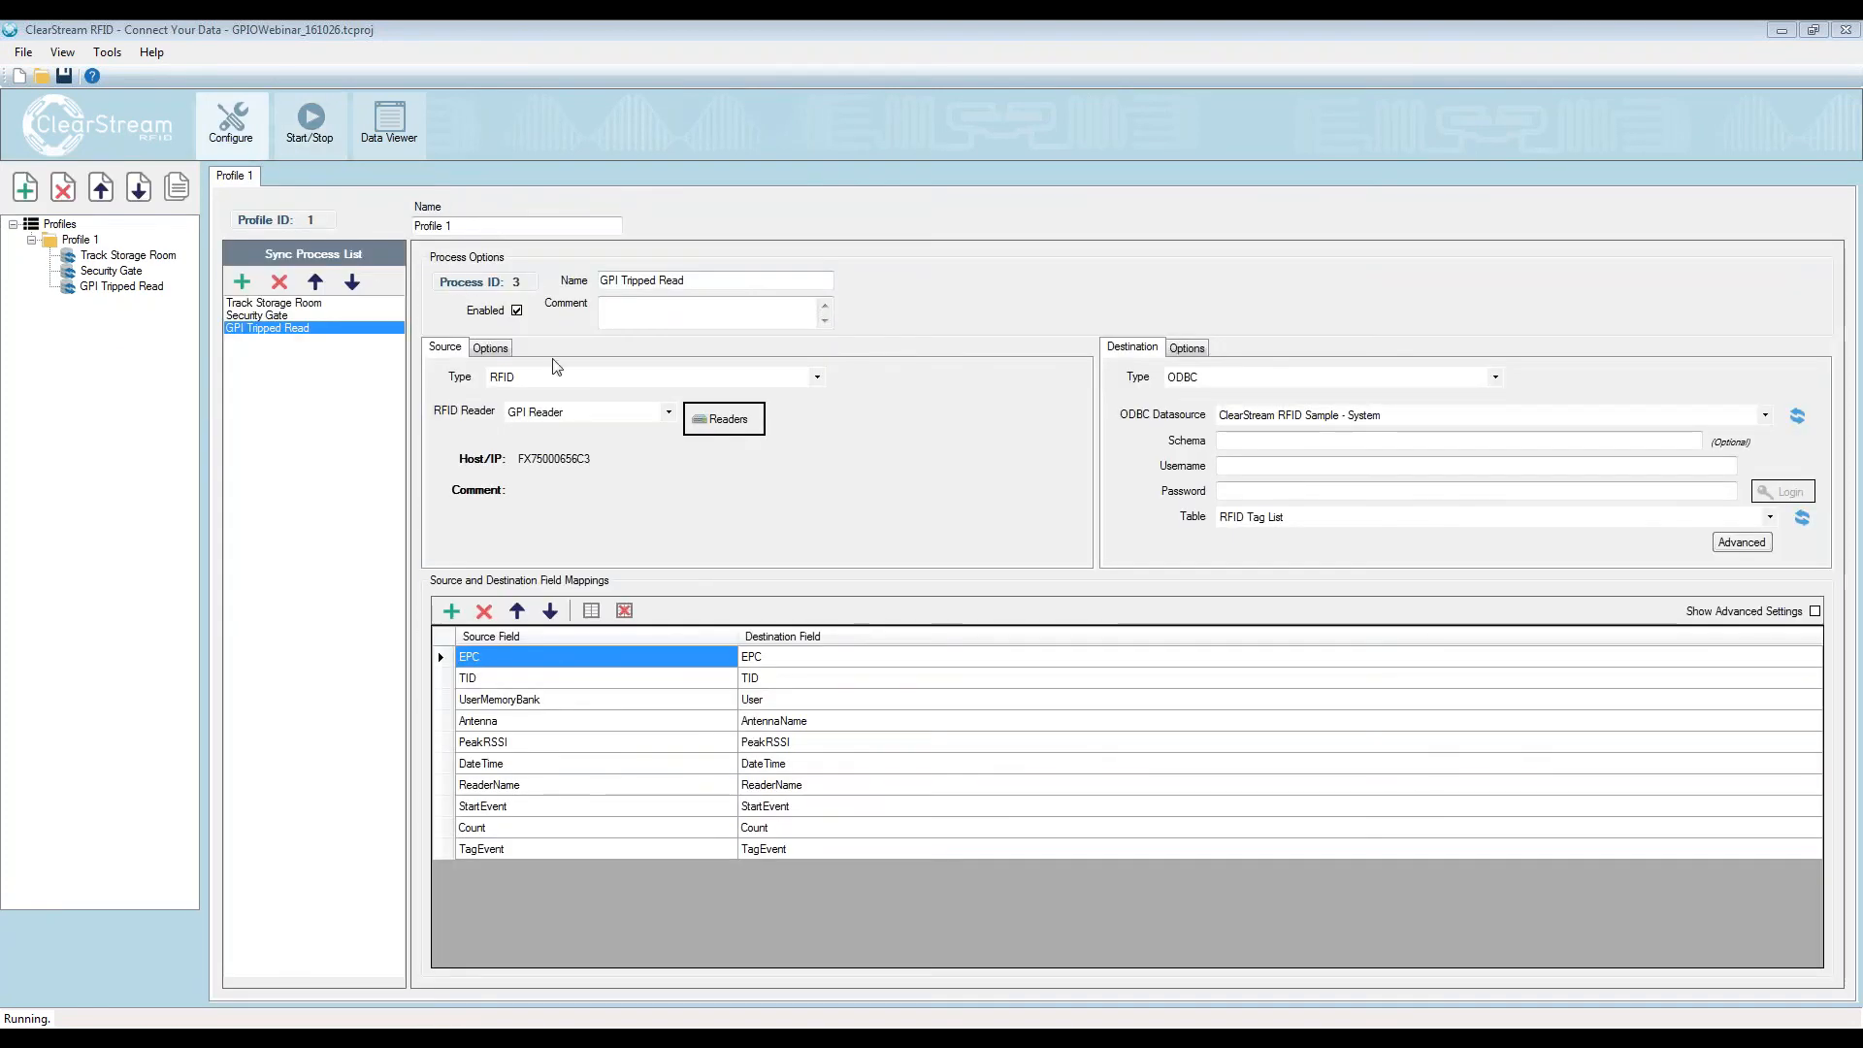
click(721, 418)
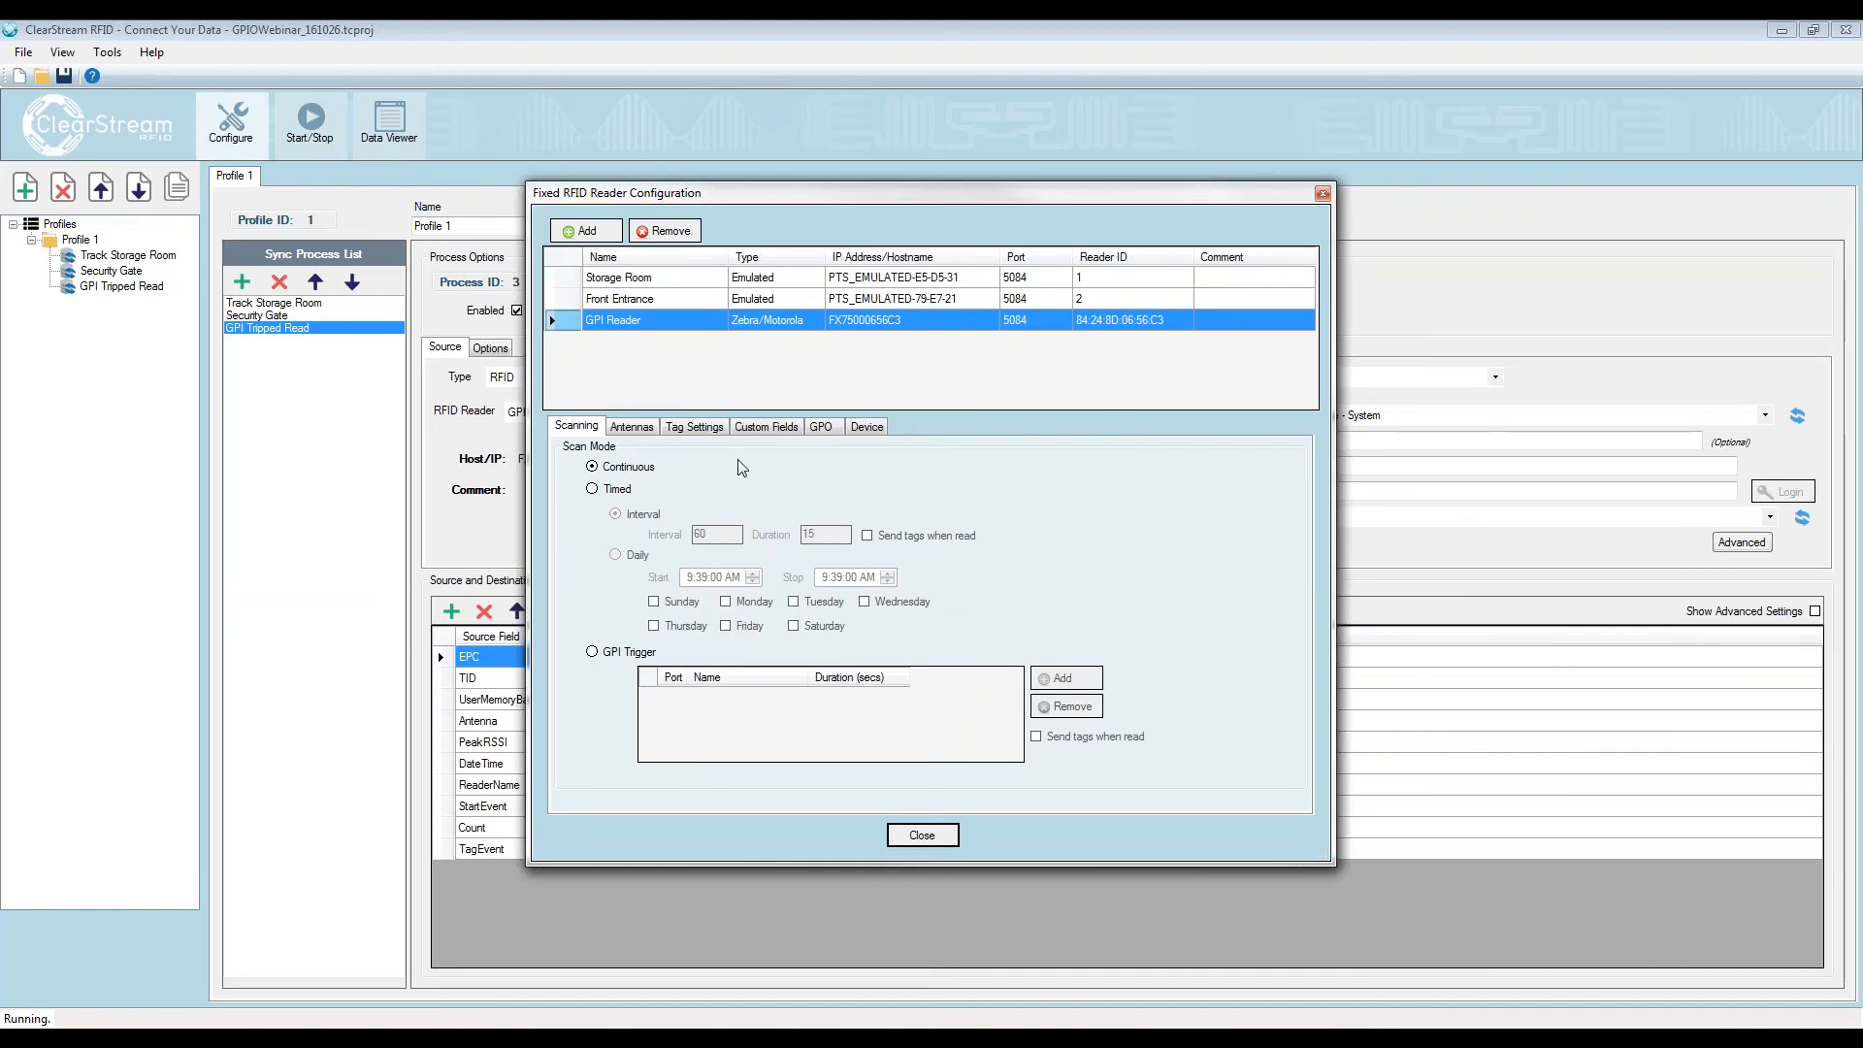
click(595, 652)
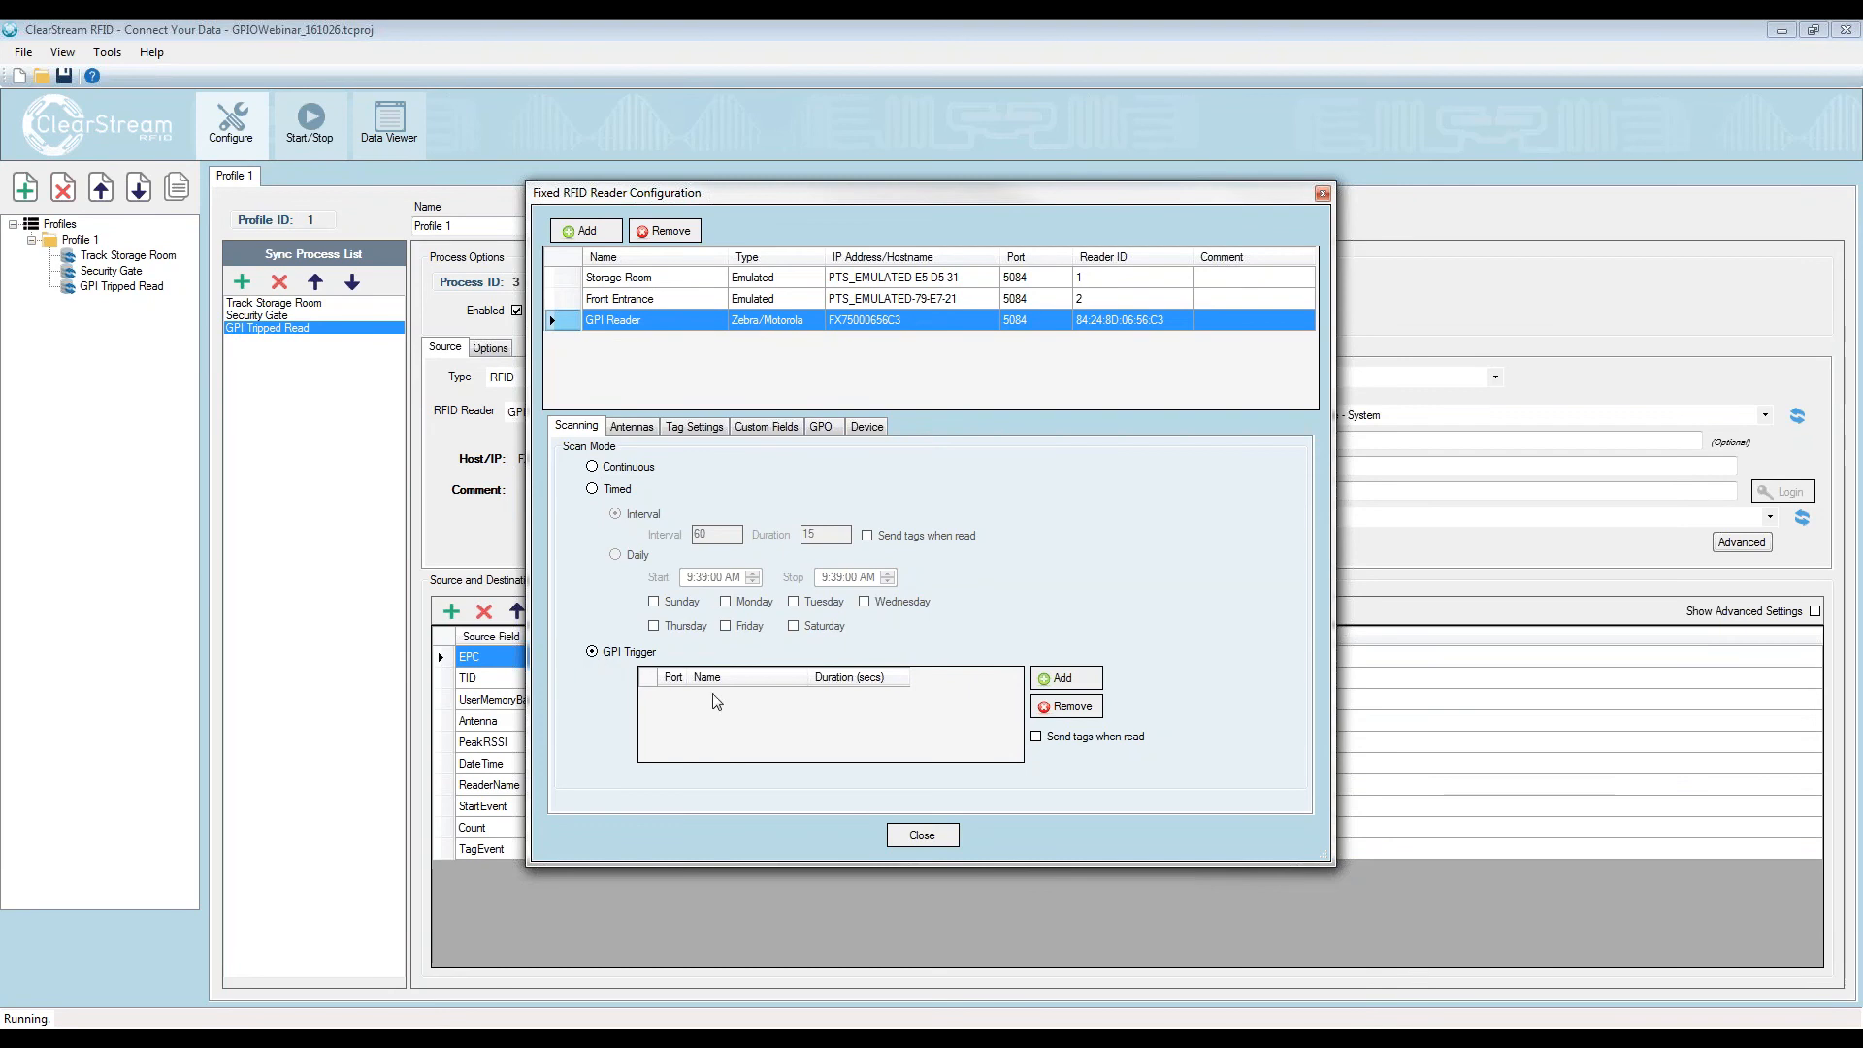
Add a GPI trigger for port 1 named Port 1 with a duration of 5 seconds, and close the reader configuration
click(1065, 679)
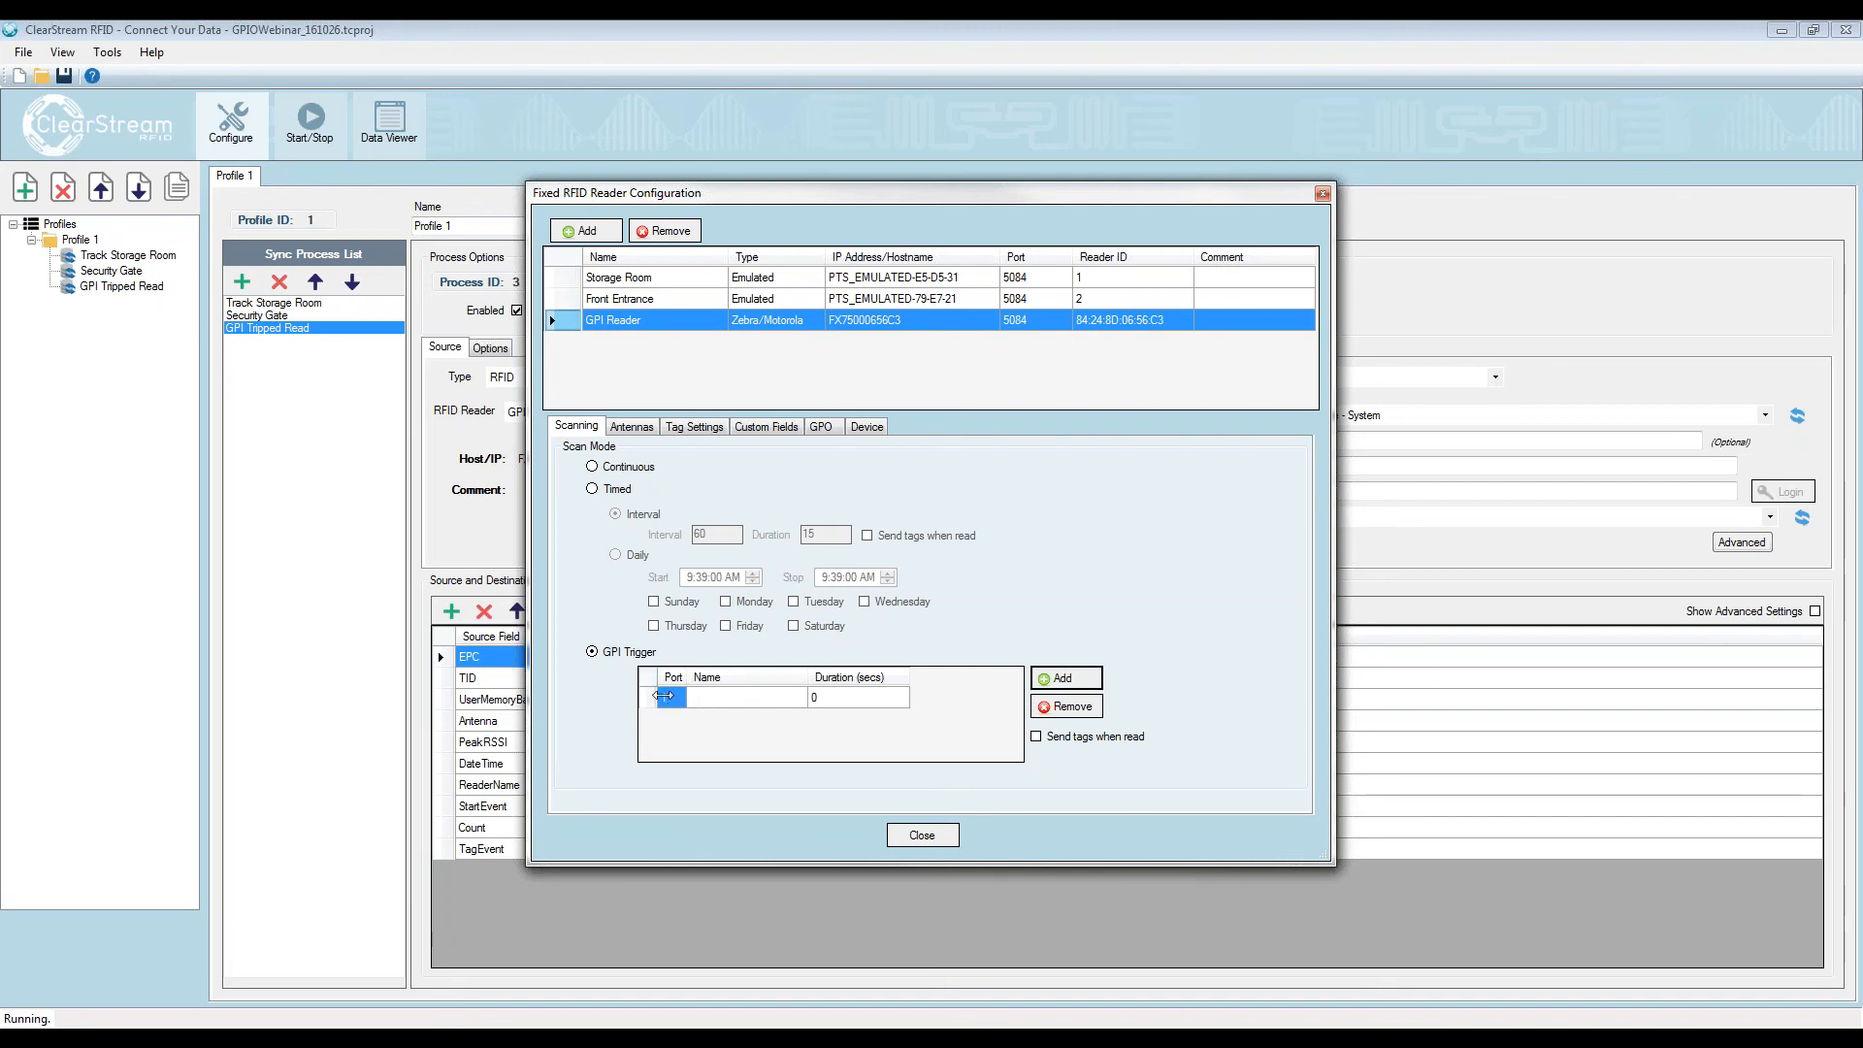
click(716, 698)
click(718, 699)
text(Port 1)
click(827, 699)
click(830, 697)
key(BackSpace)
text(5)
click(779, 699)
click(871, 700)
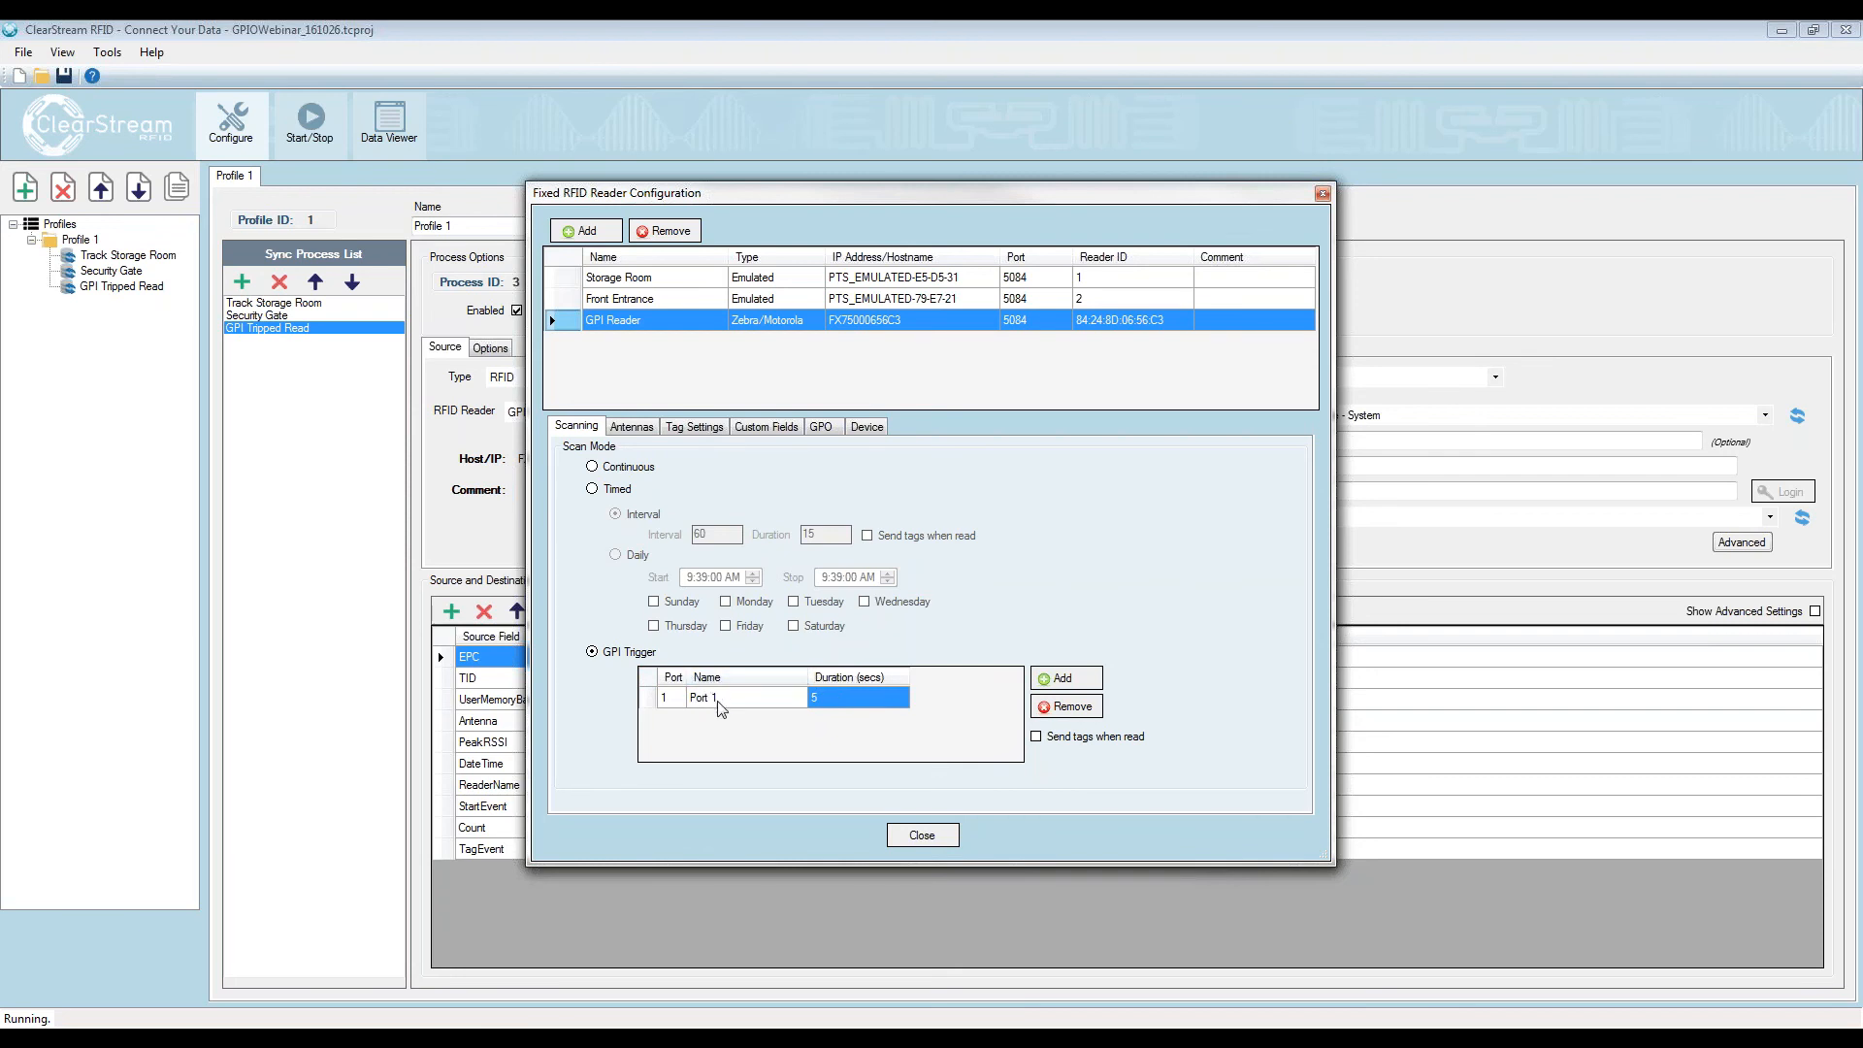
click(921, 836)
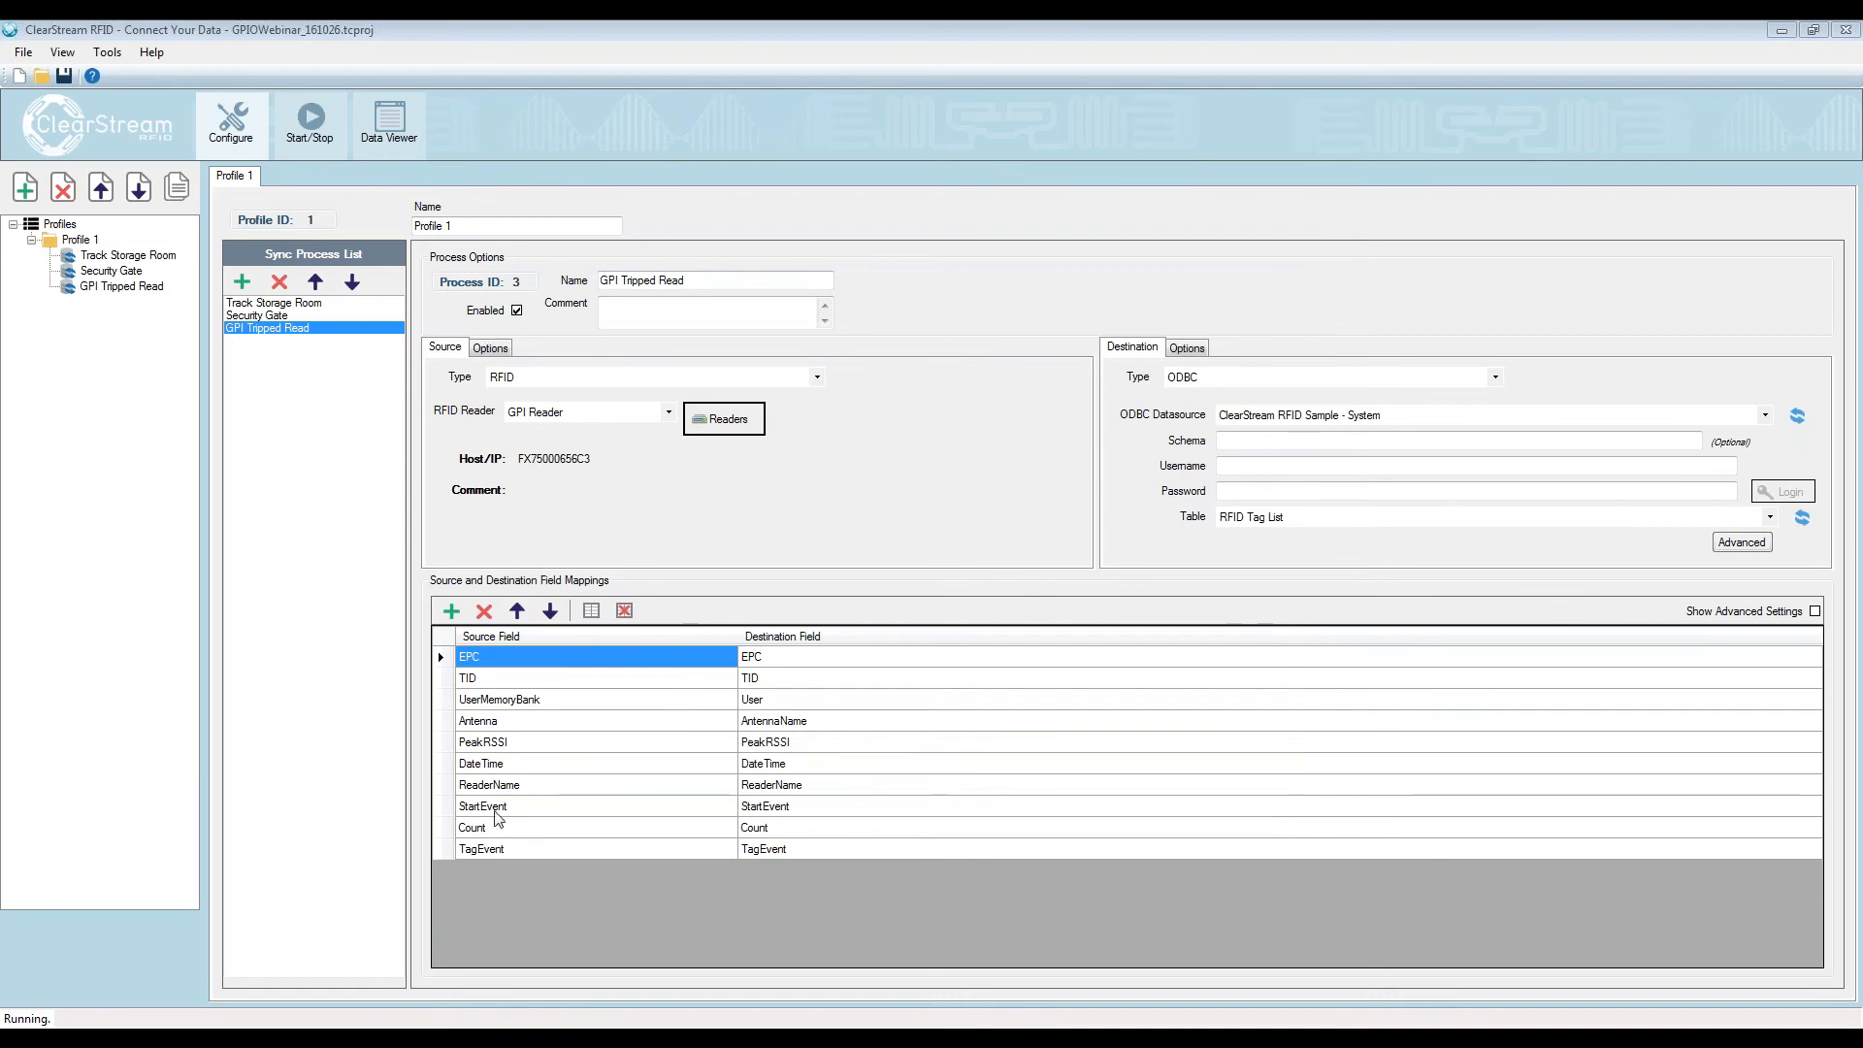
Review the StartEvent field mapping, the readers' status and the GPI Reader's port 1 trigger entry
click(498, 812)
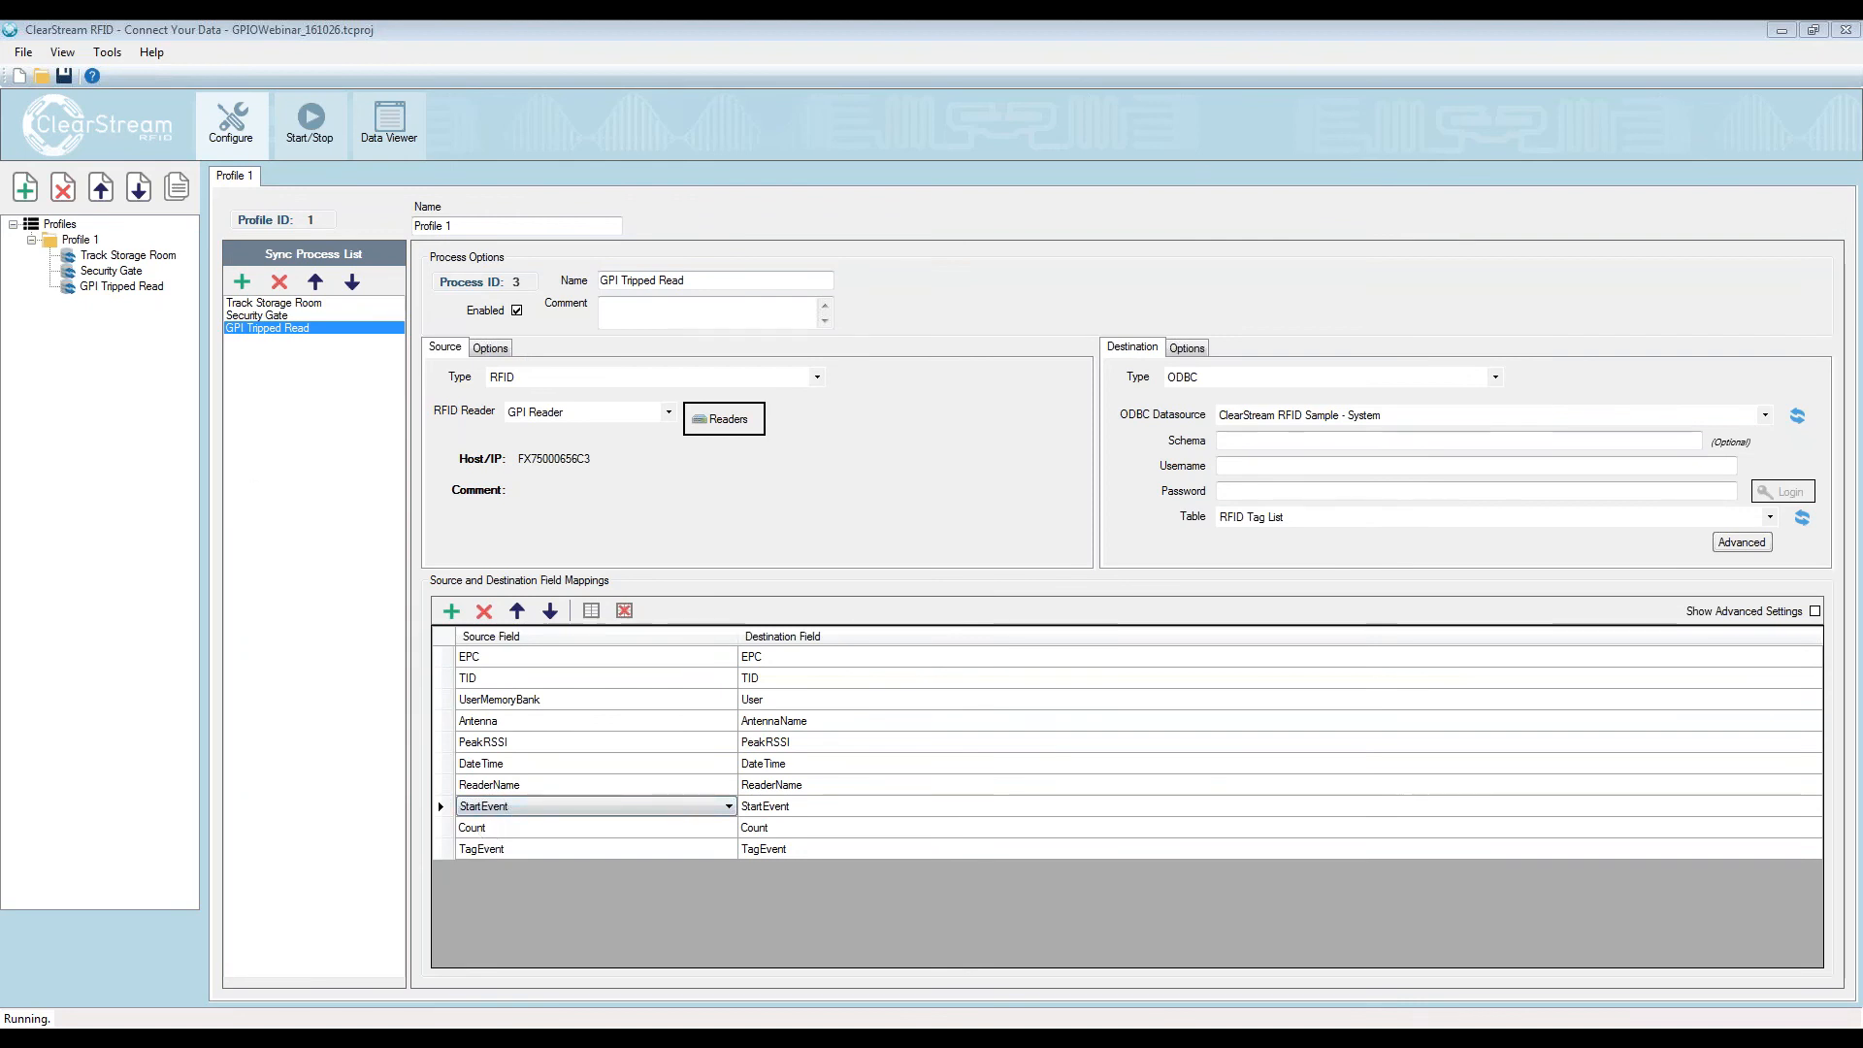
click(310, 122)
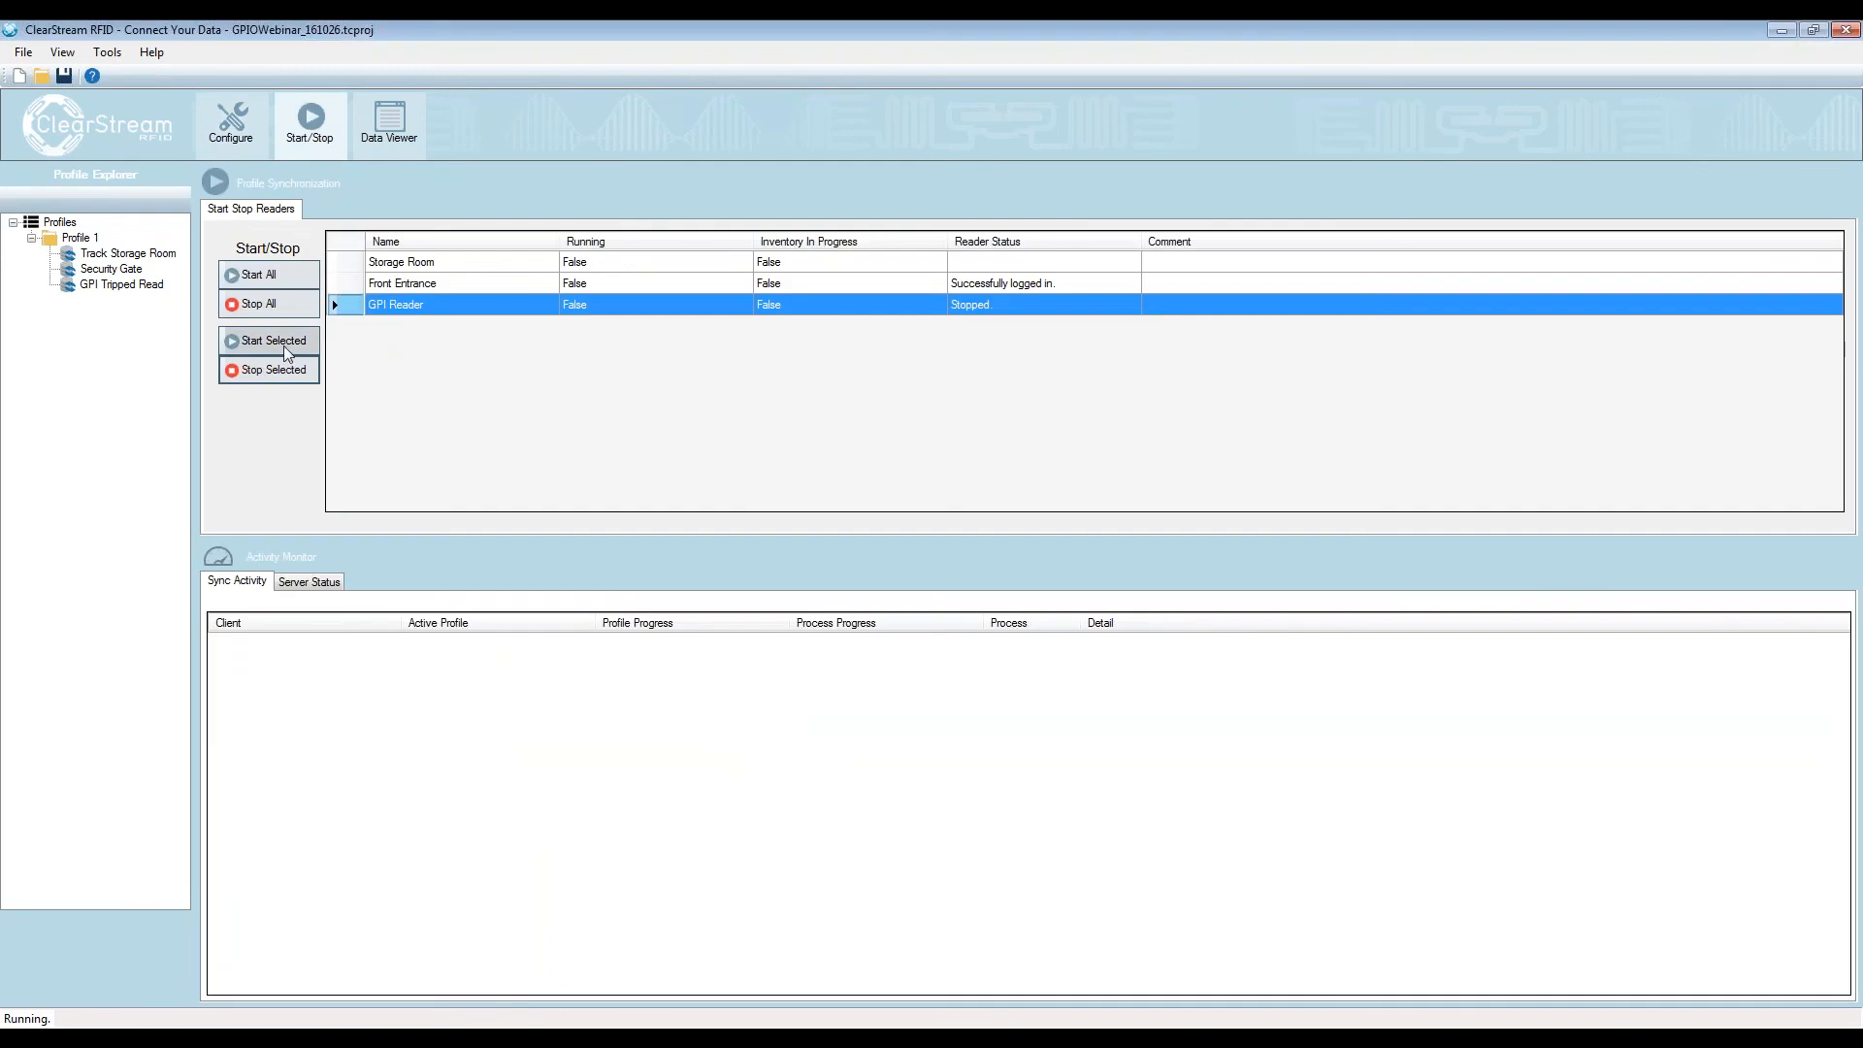
click(231, 121)
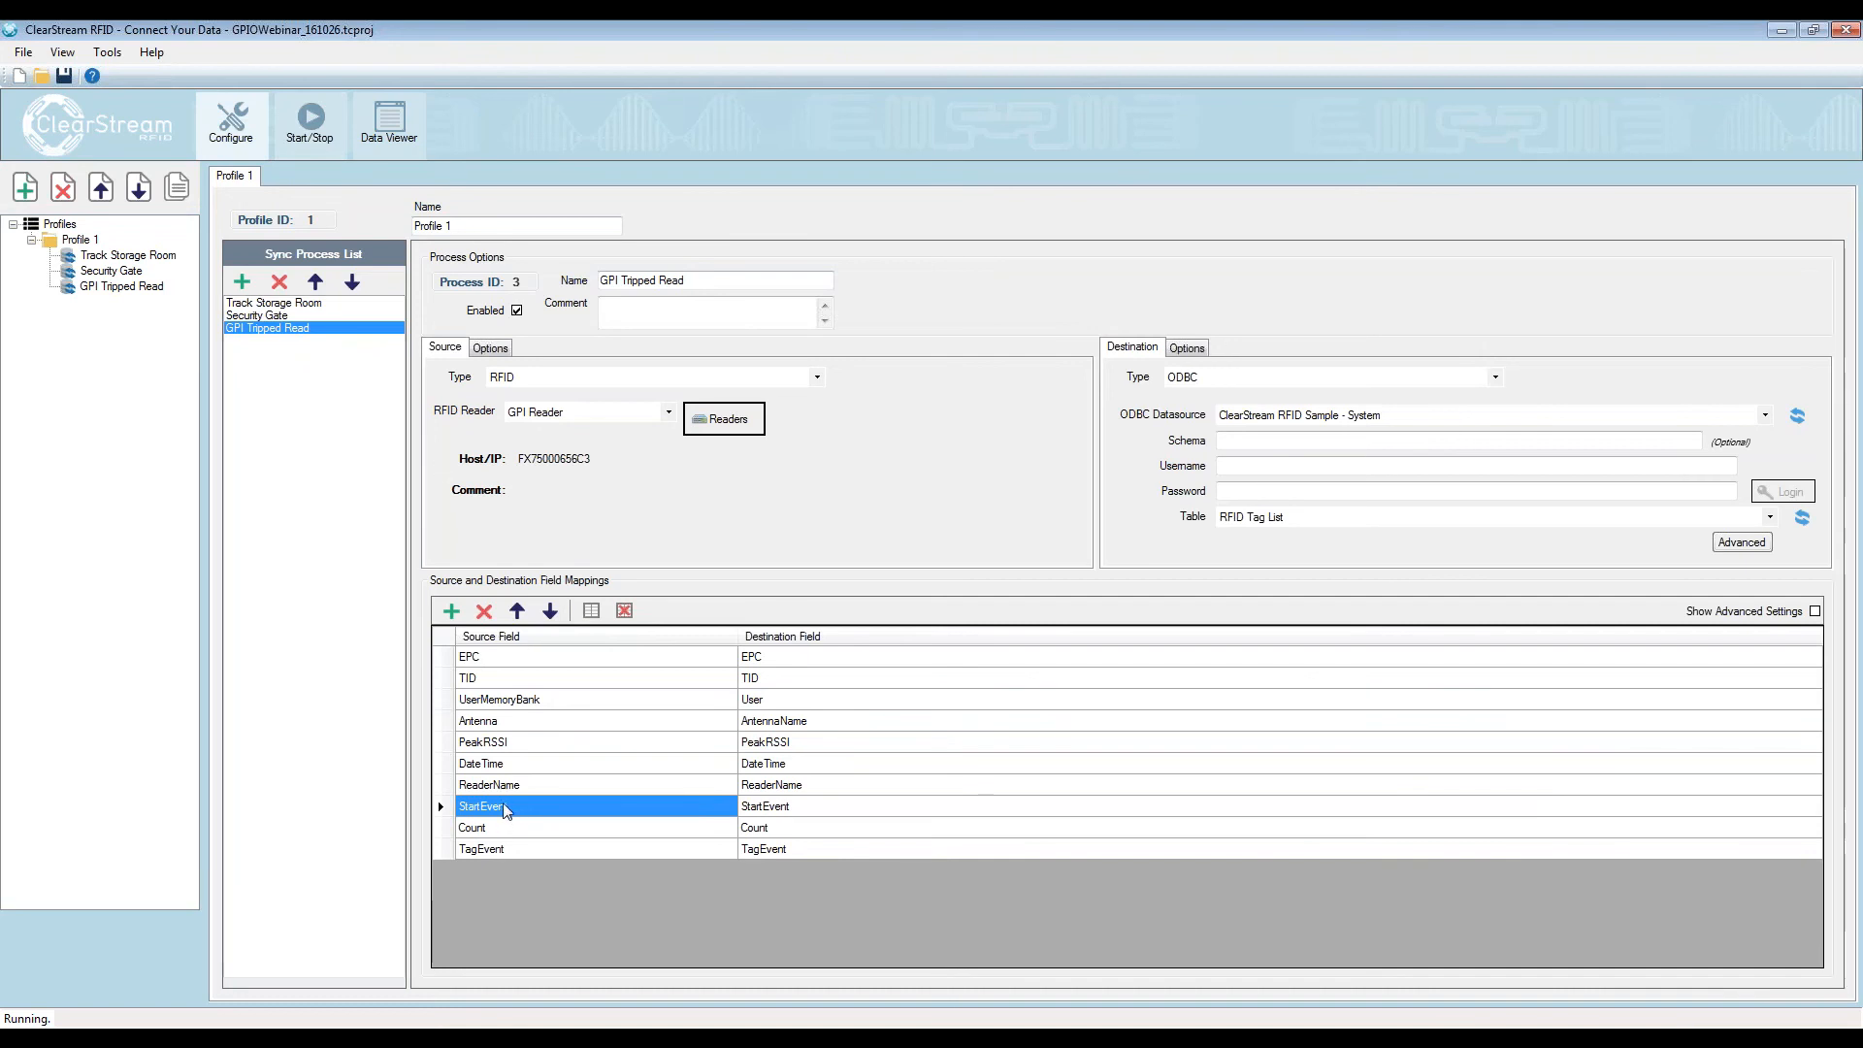
click(723, 420)
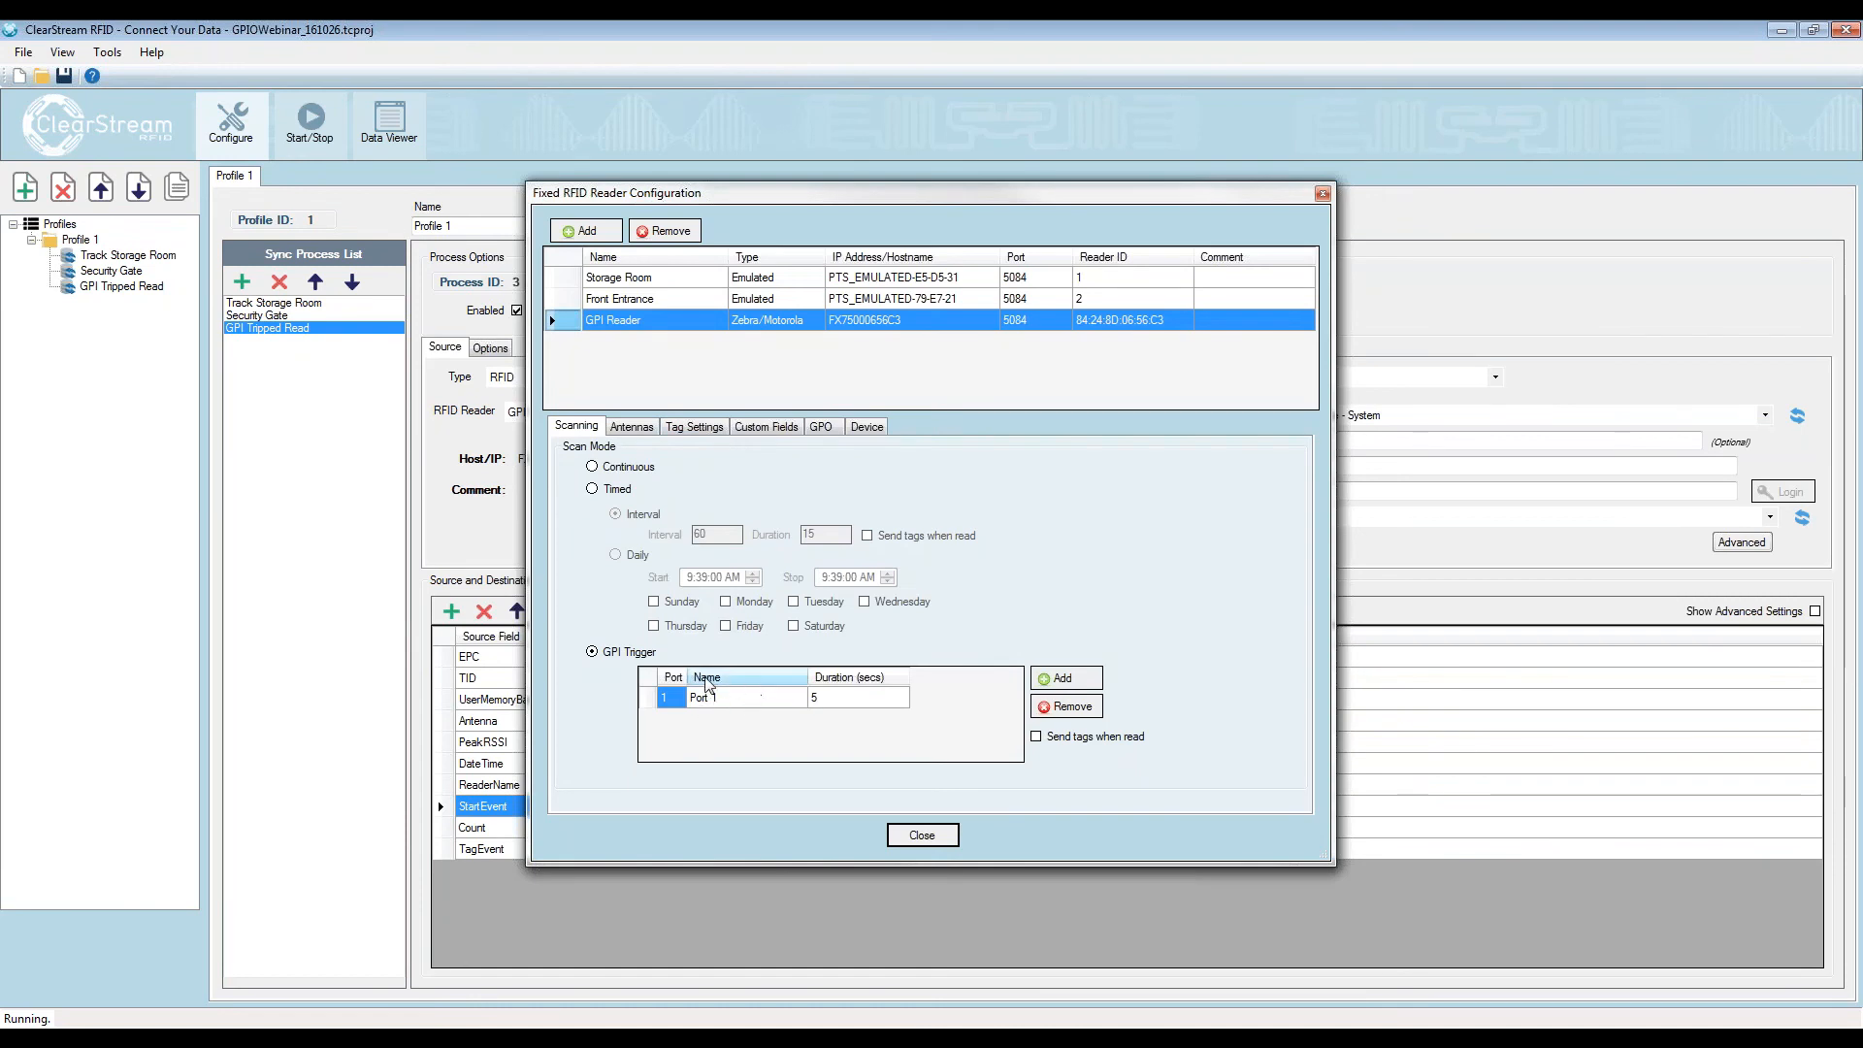
click(922, 835)
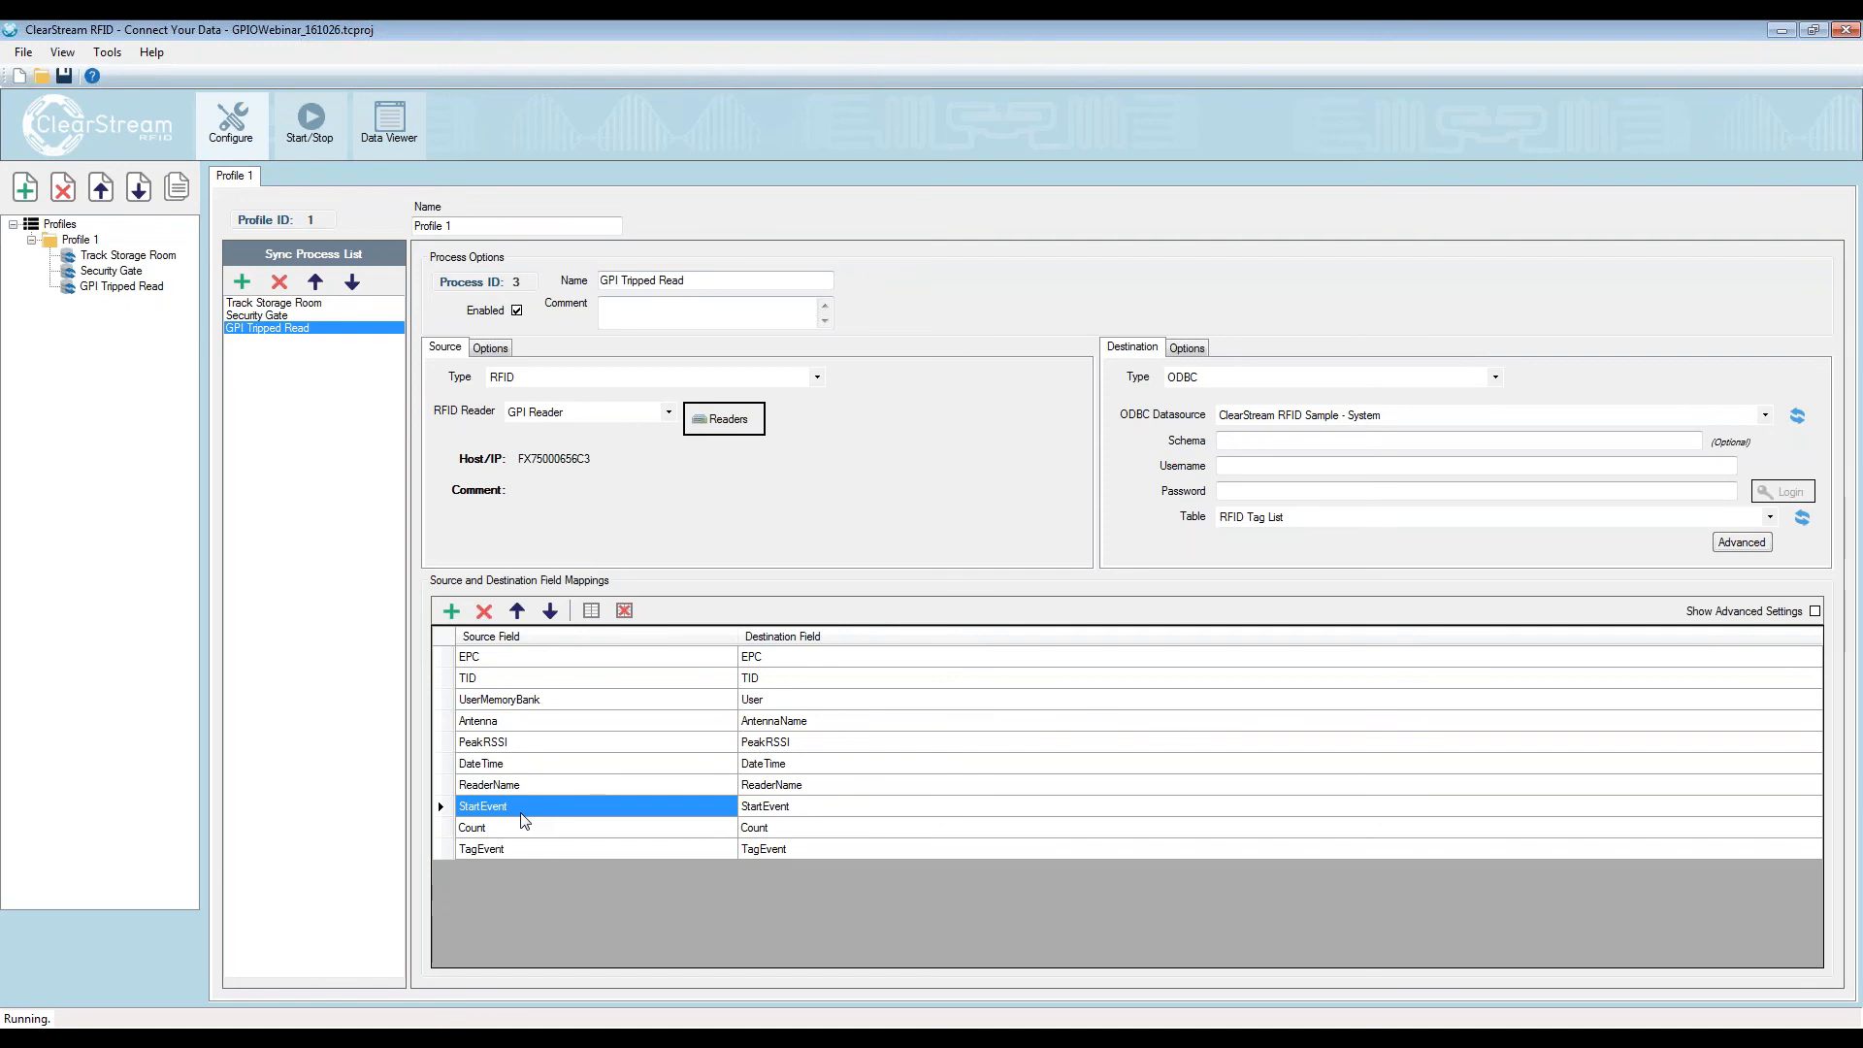
Reopen the reader configuration, try the name Checked for the port 1 trigger, and restore the name Port 1
click(728, 419)
click(755, 696)
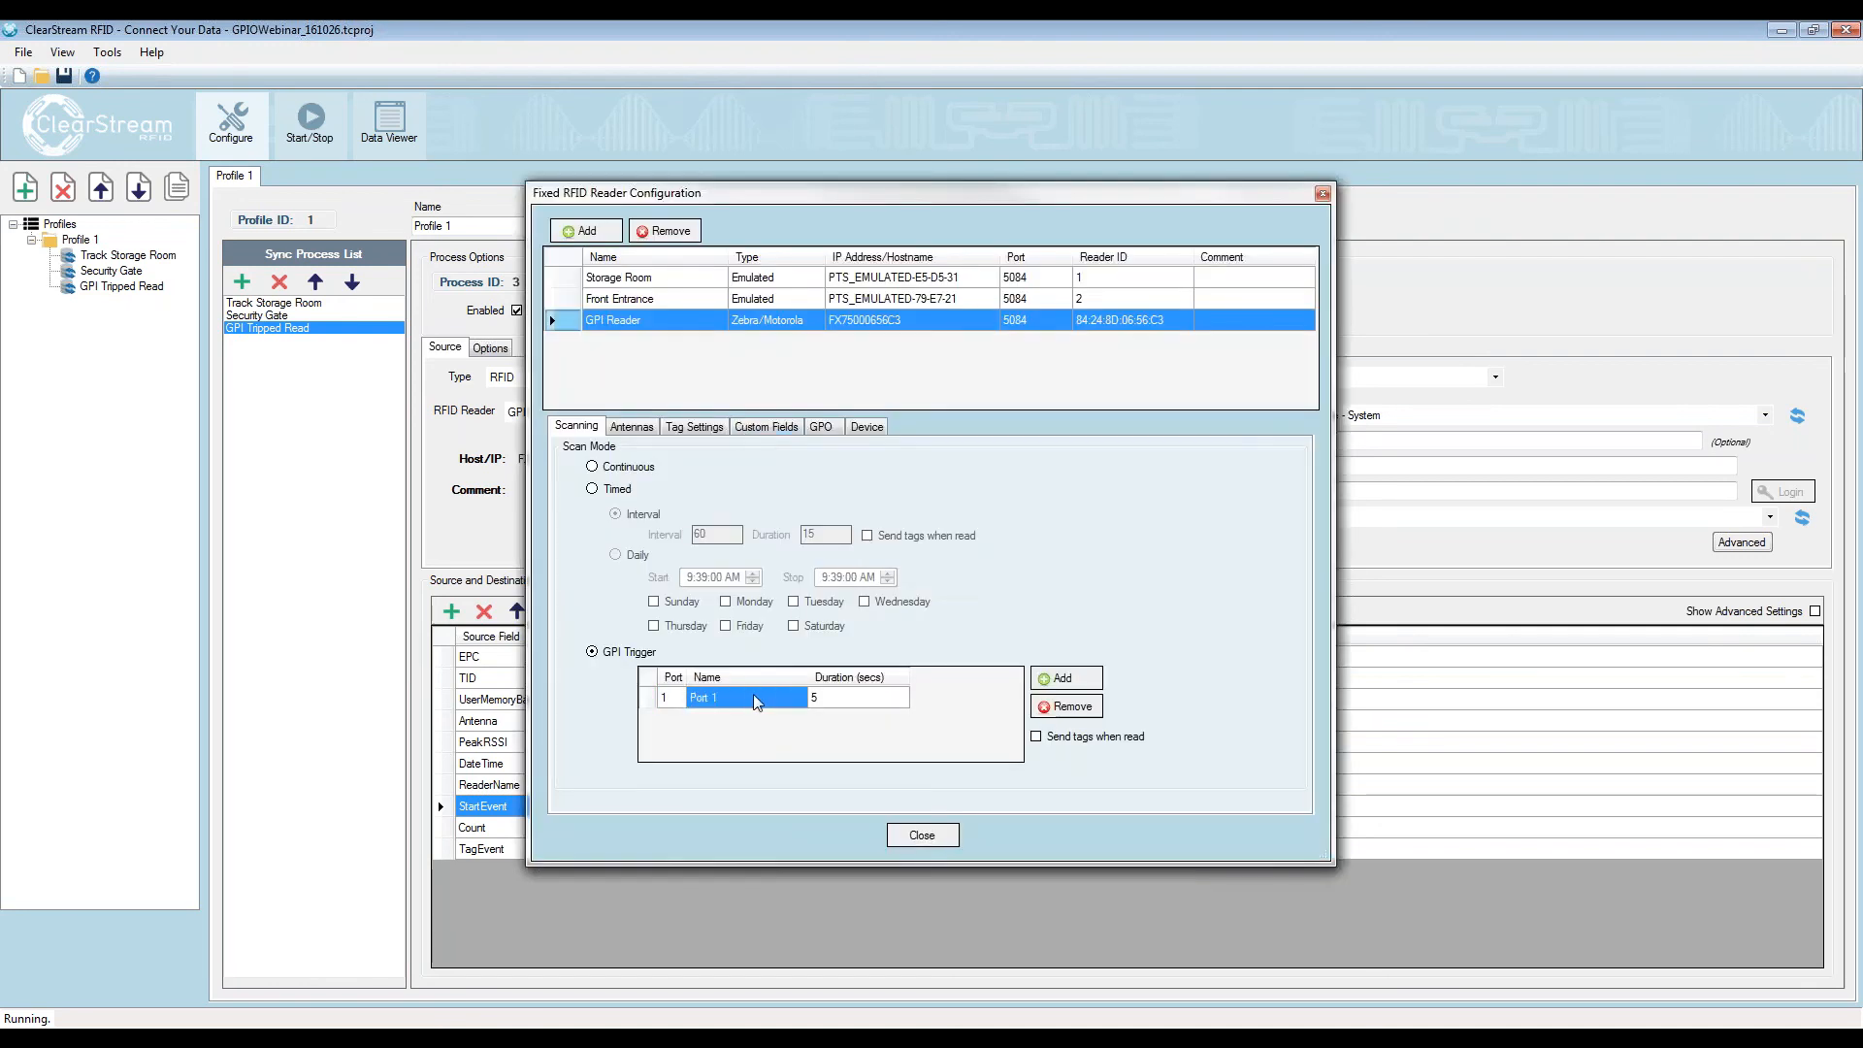
click(755, 696)
text(Chec)
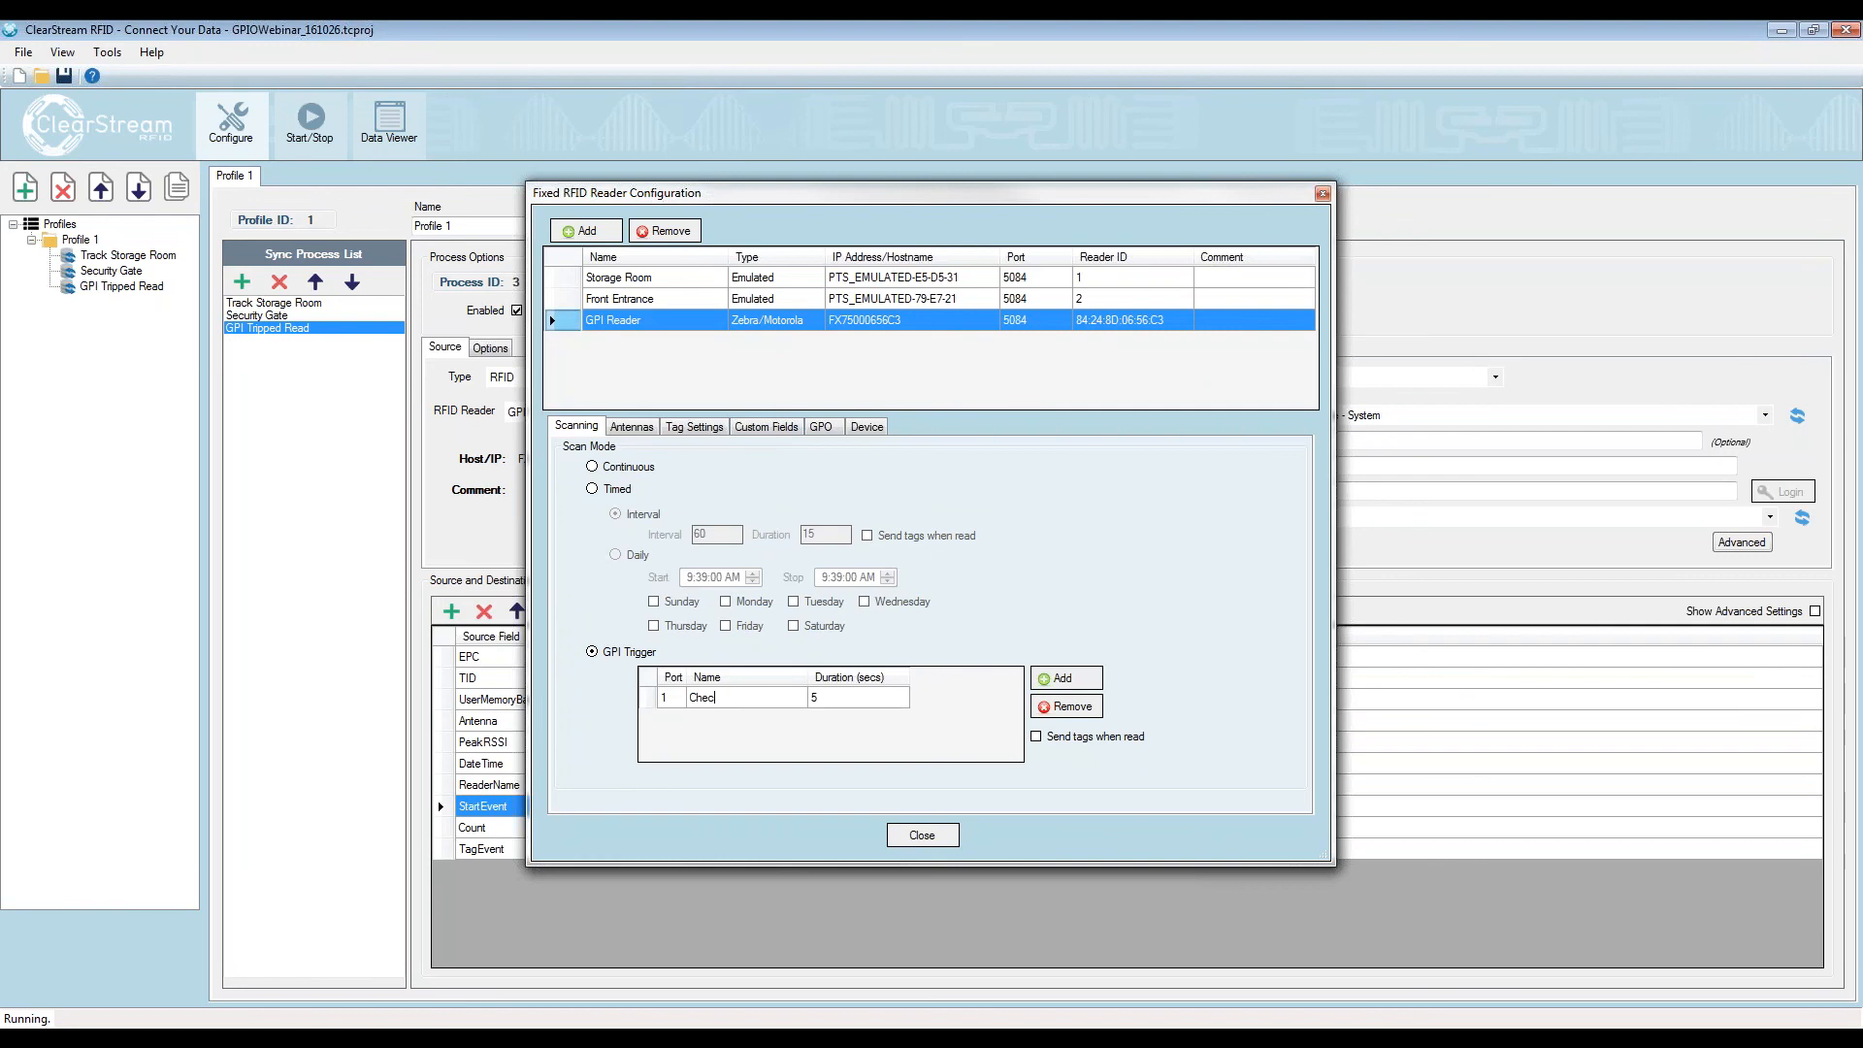
text(ked)
key(BackSpace)
key(BackSpace)
key(BackSpace)
key(BackSpace)
key(BackSpace)
key(BackSpace)
text(Port)
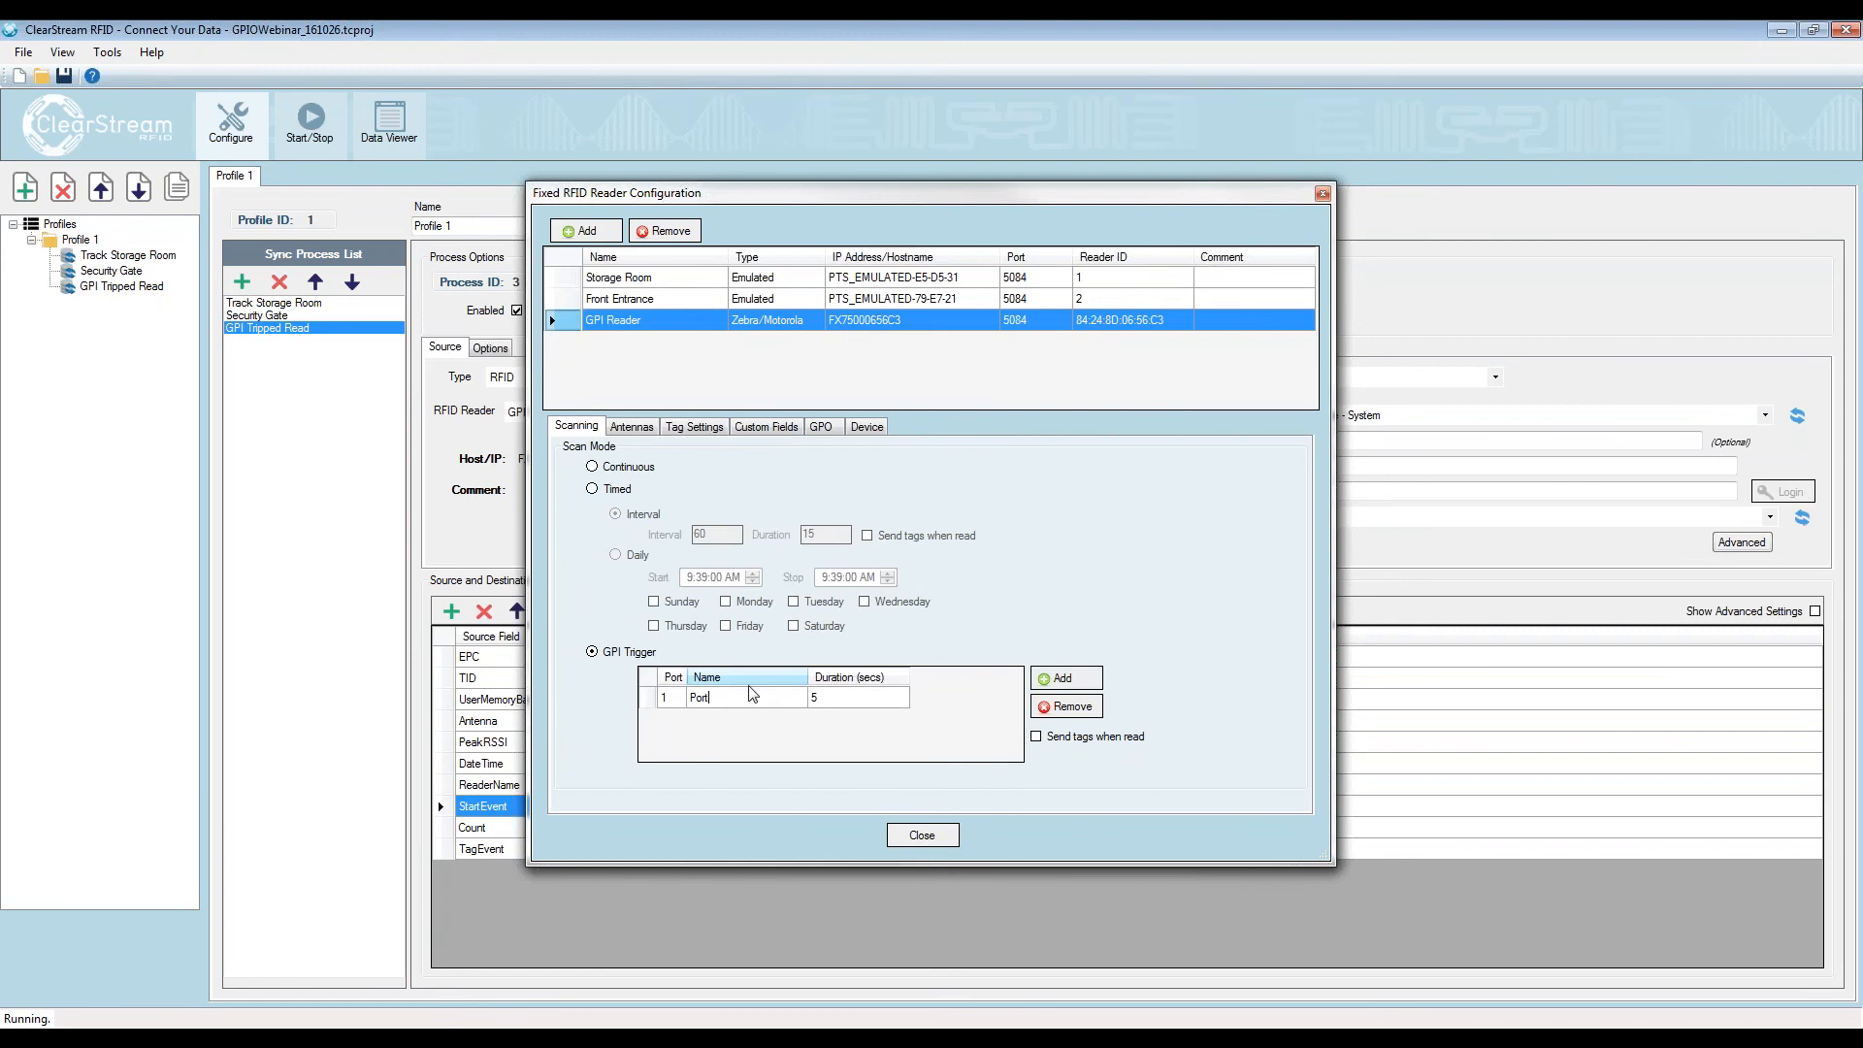
text( 1)
click(836, 697)
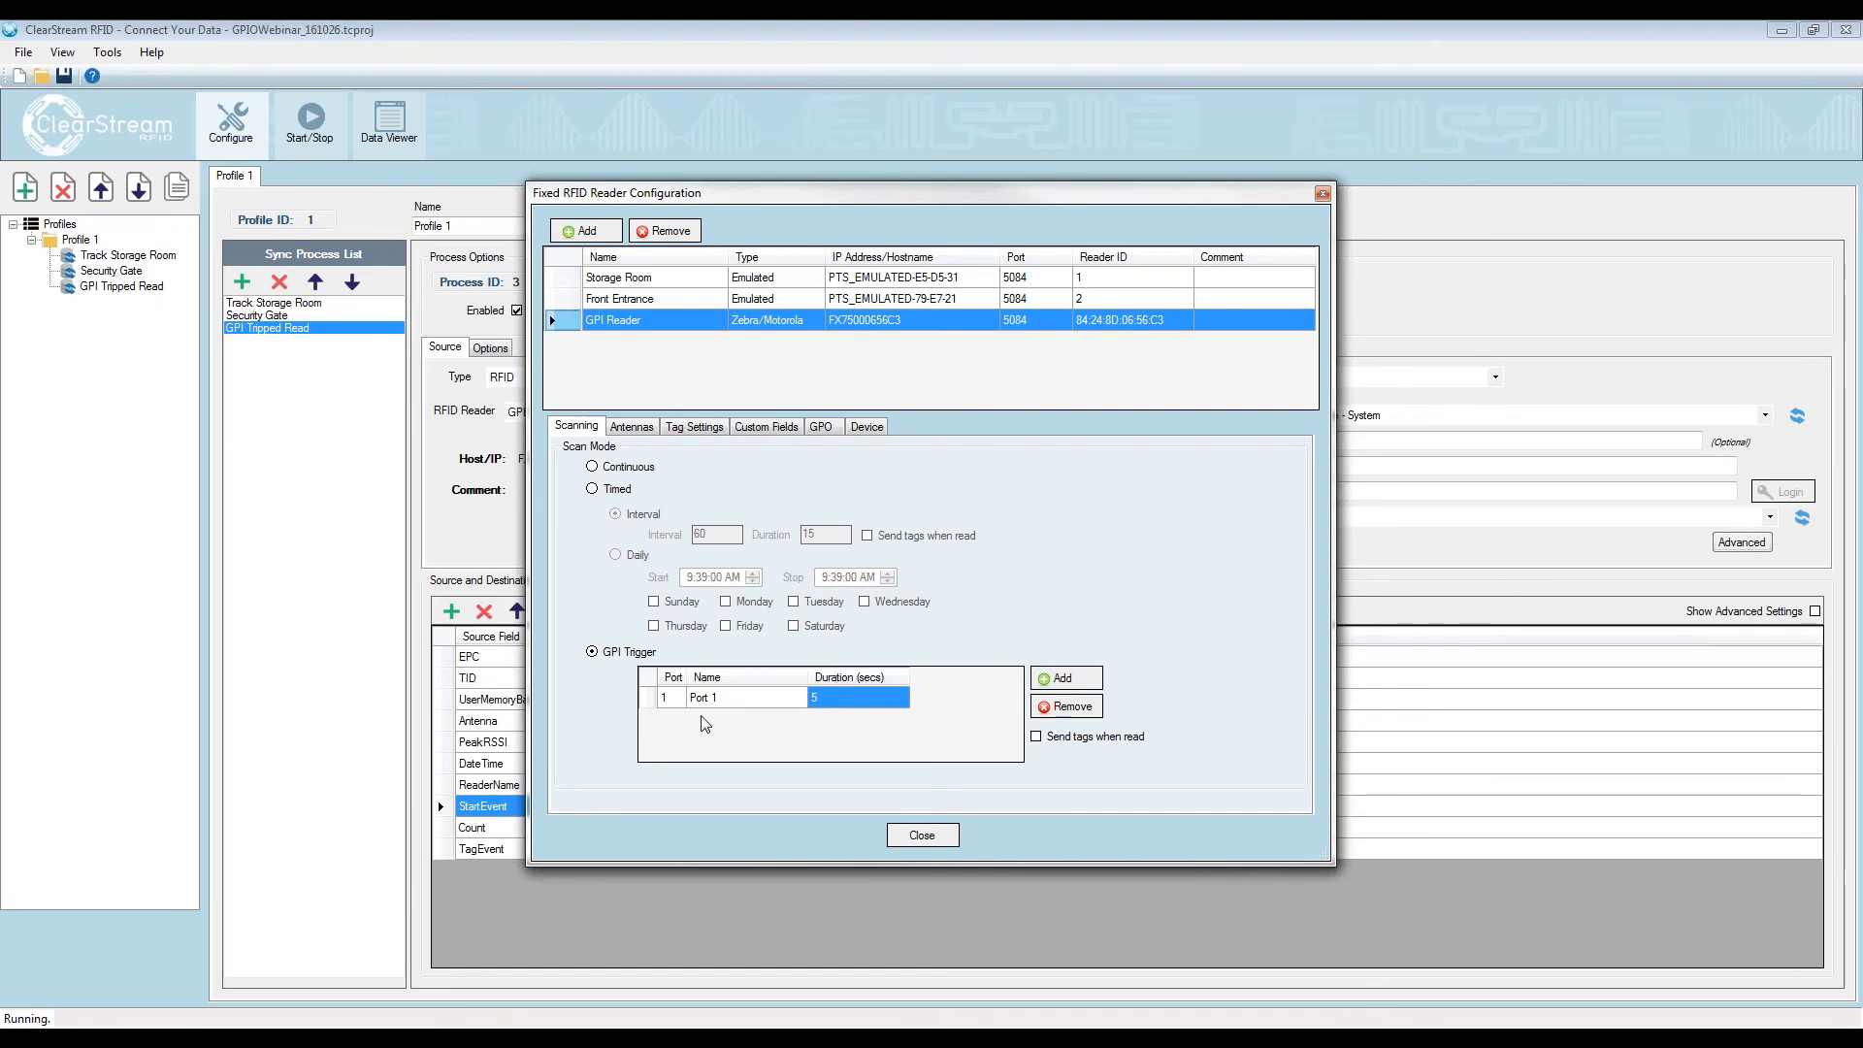
click(836, 701)
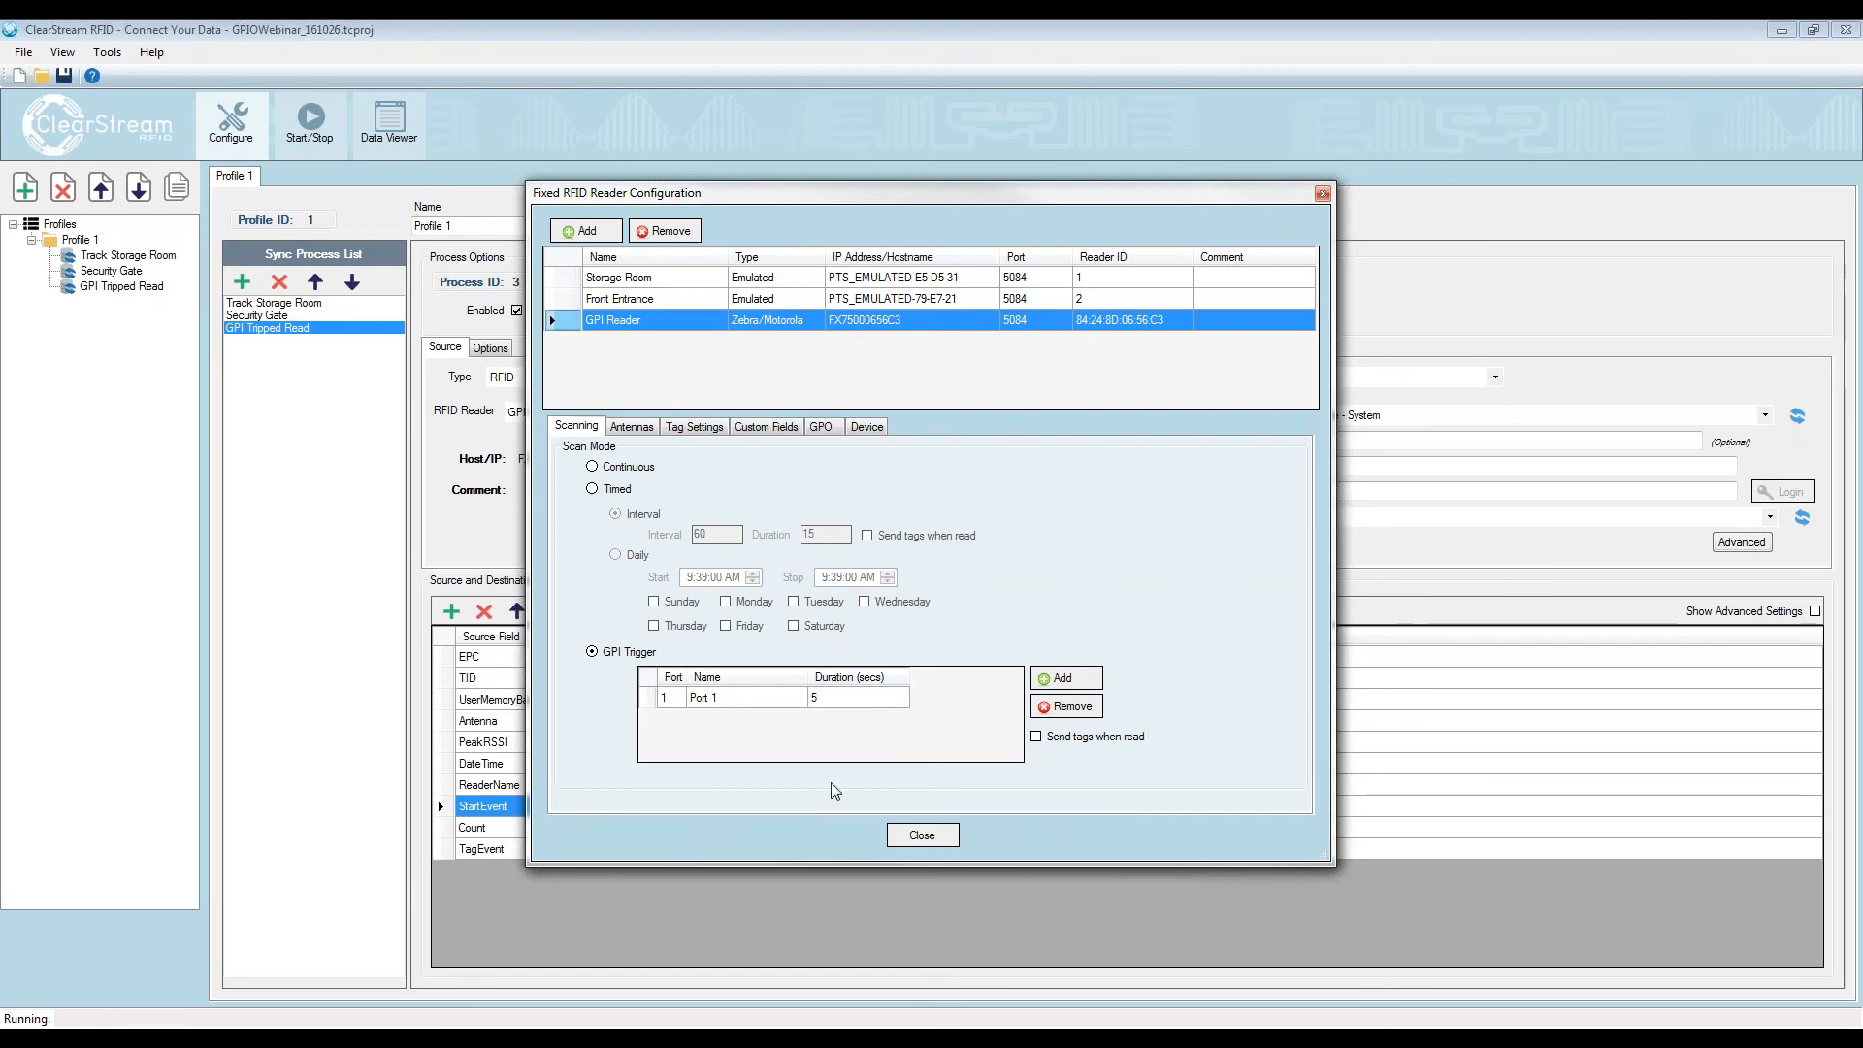
click(796, 697)
click(832, 699)
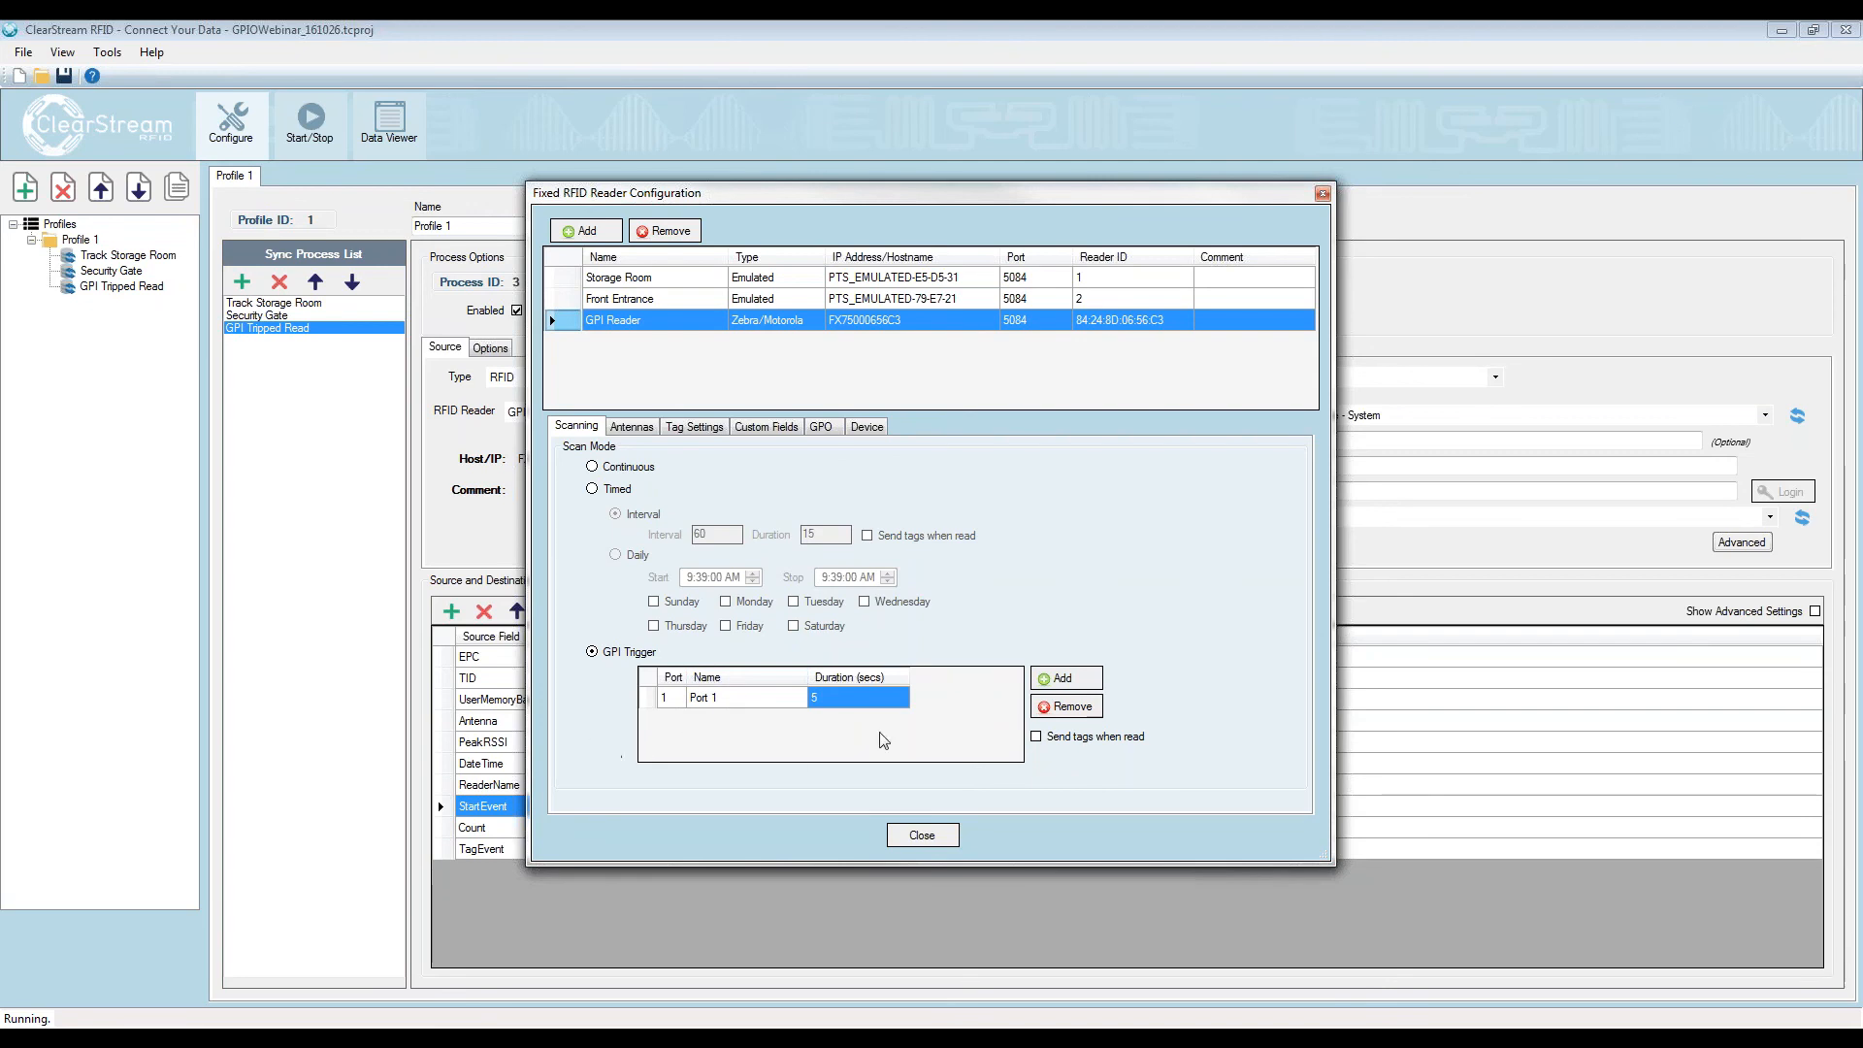
Add a second GPI trigger for port 2 named Port 2 with a duration of 5 seconds
click(1046, 677)
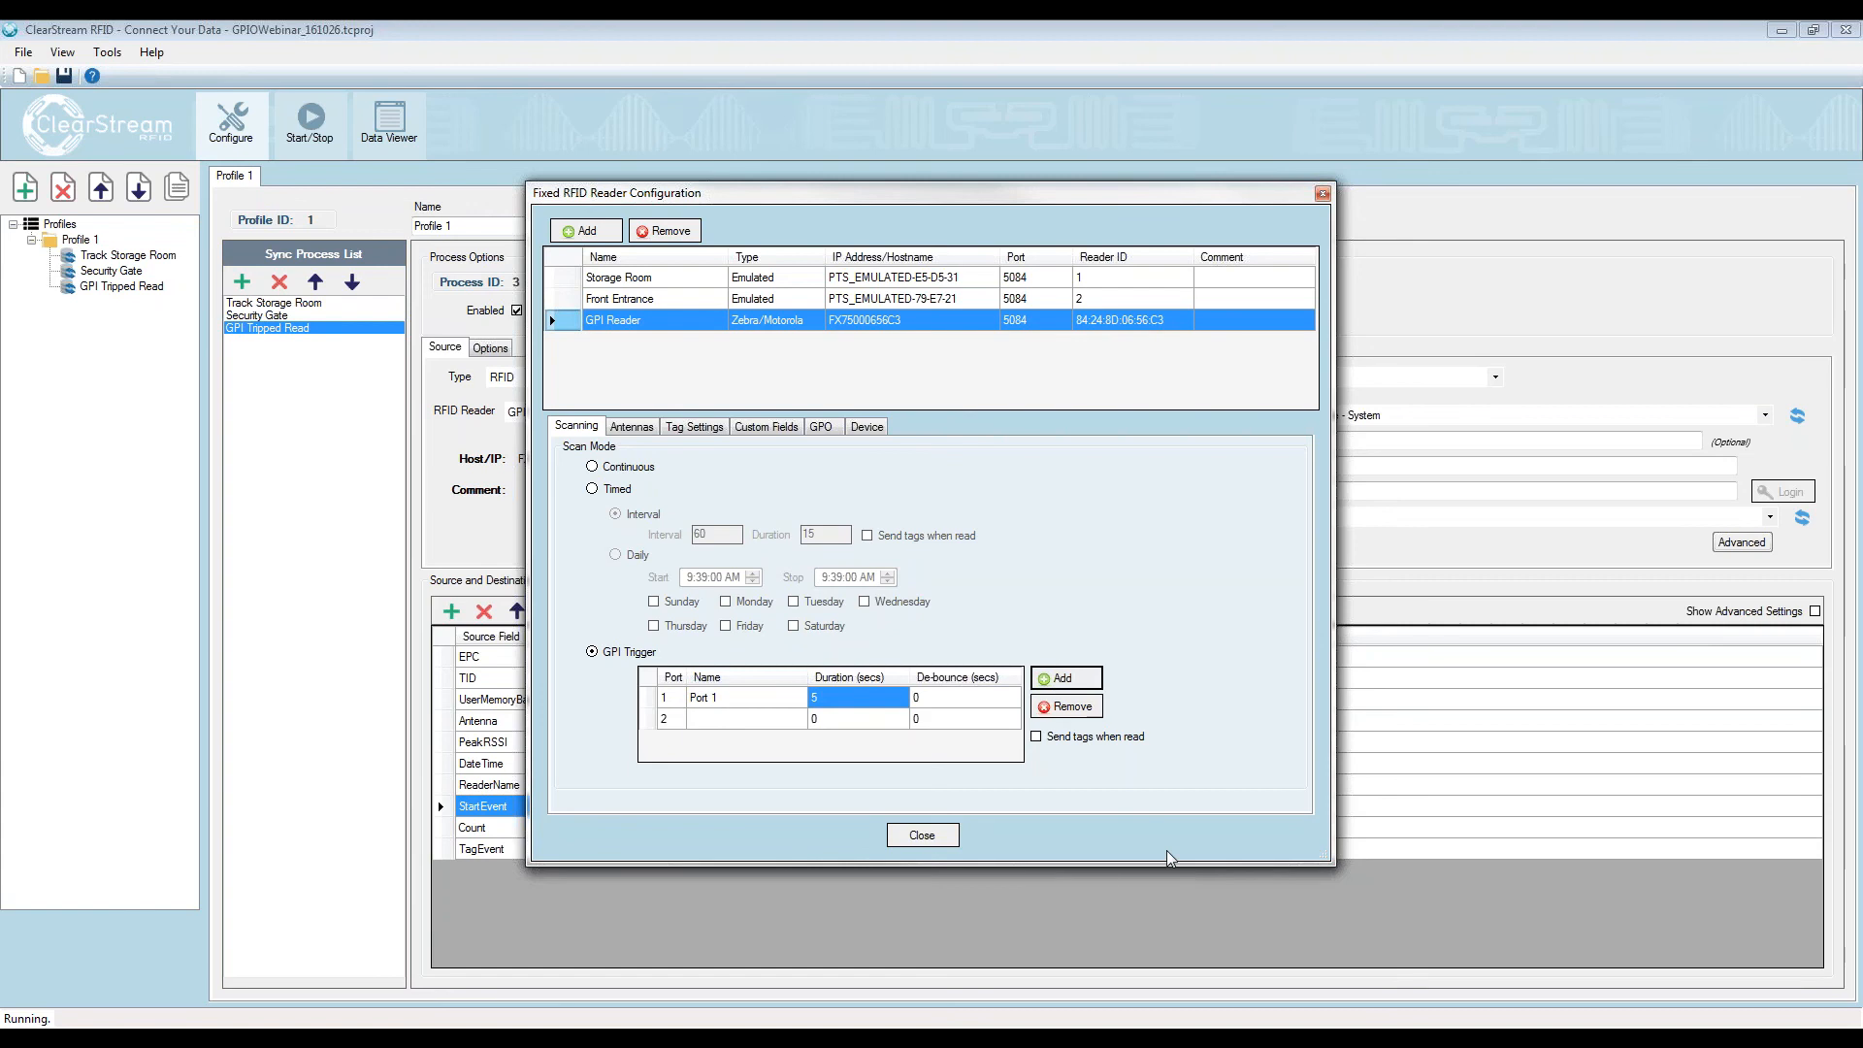
click(751, 716)
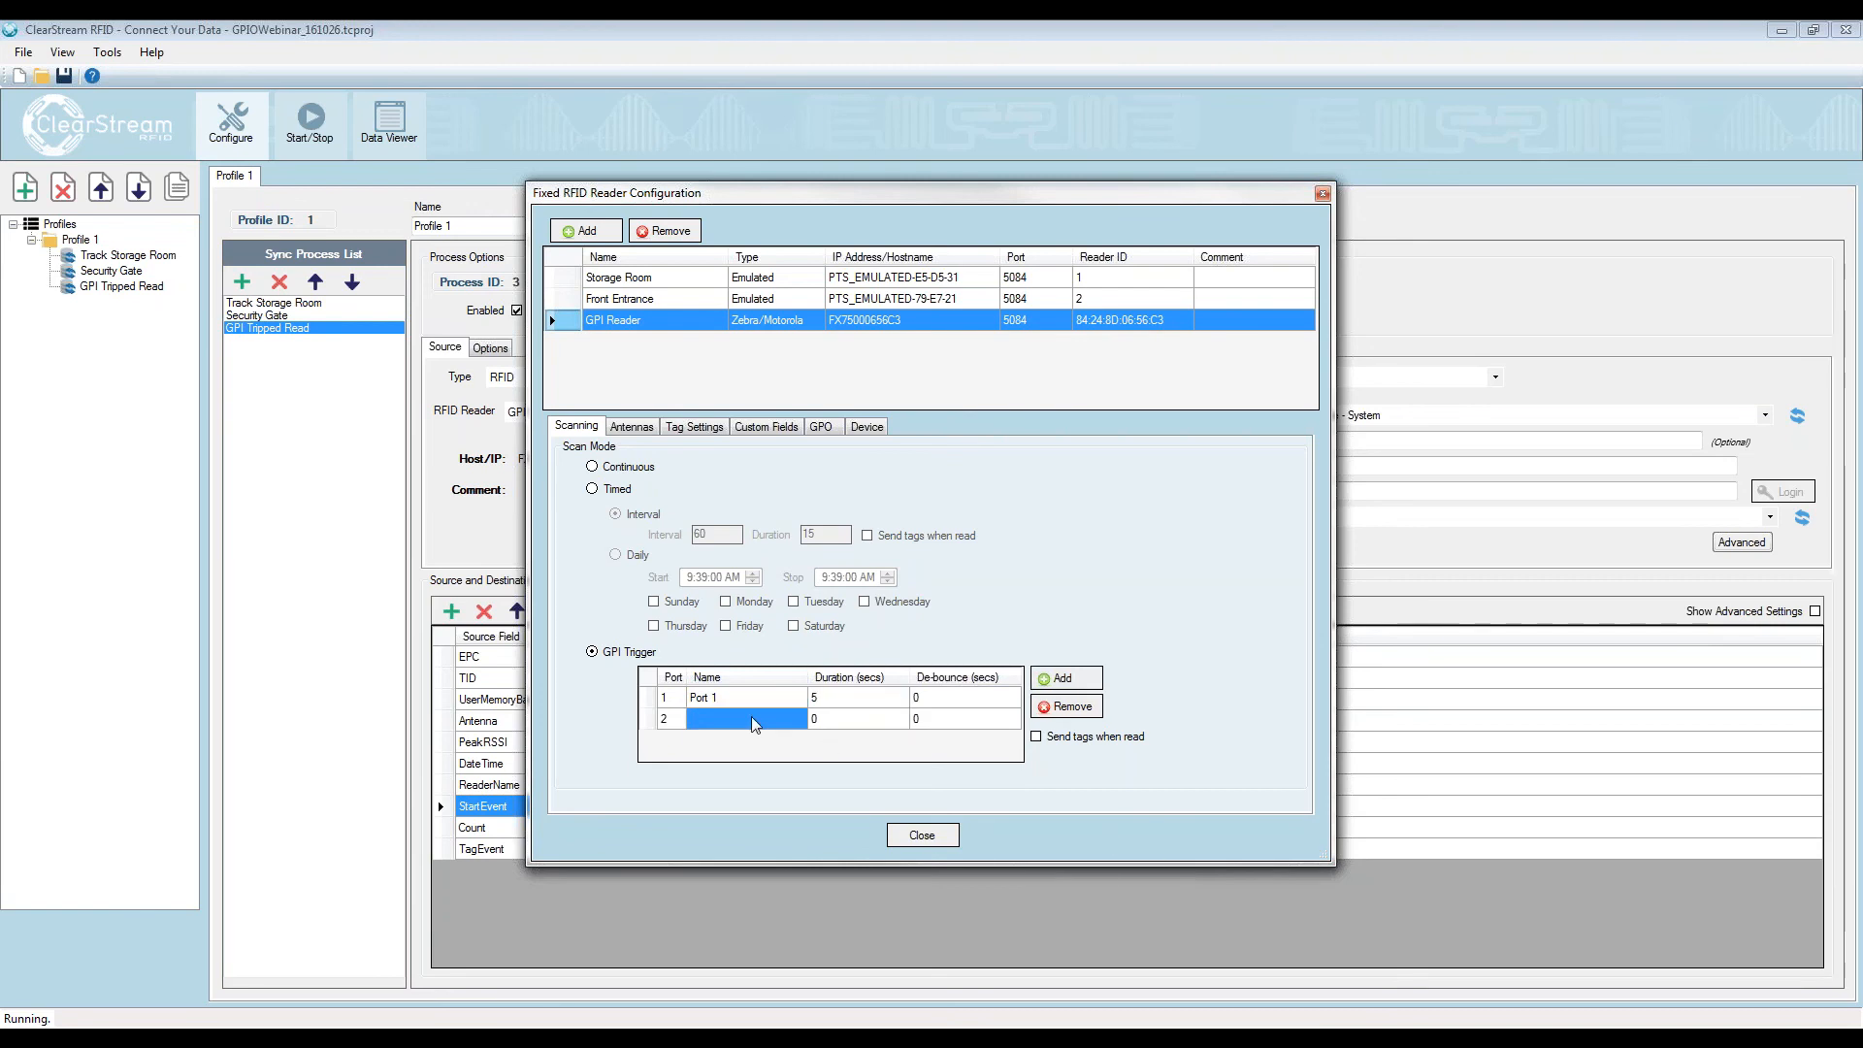
text(Port 2)
click(834, 714)
text(5)
key(Up)
click(752, 723)
click(849, 722)
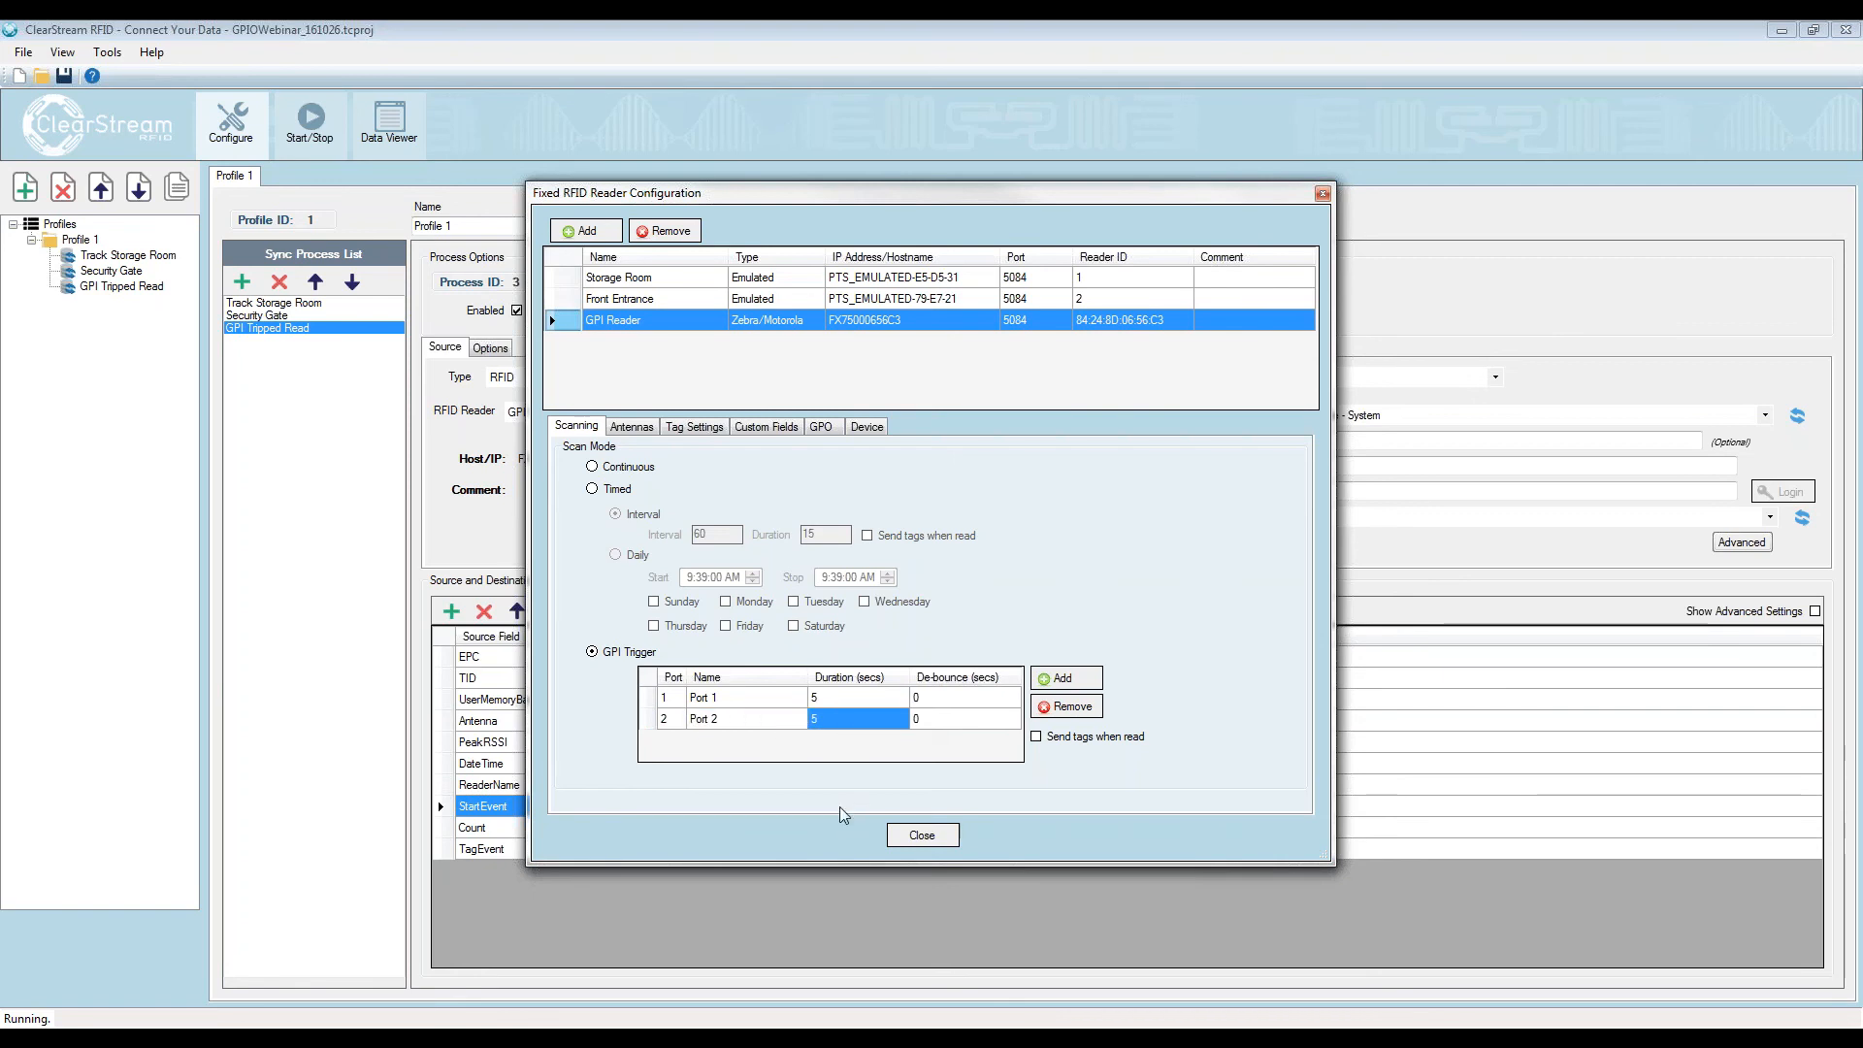
click(702, 725)
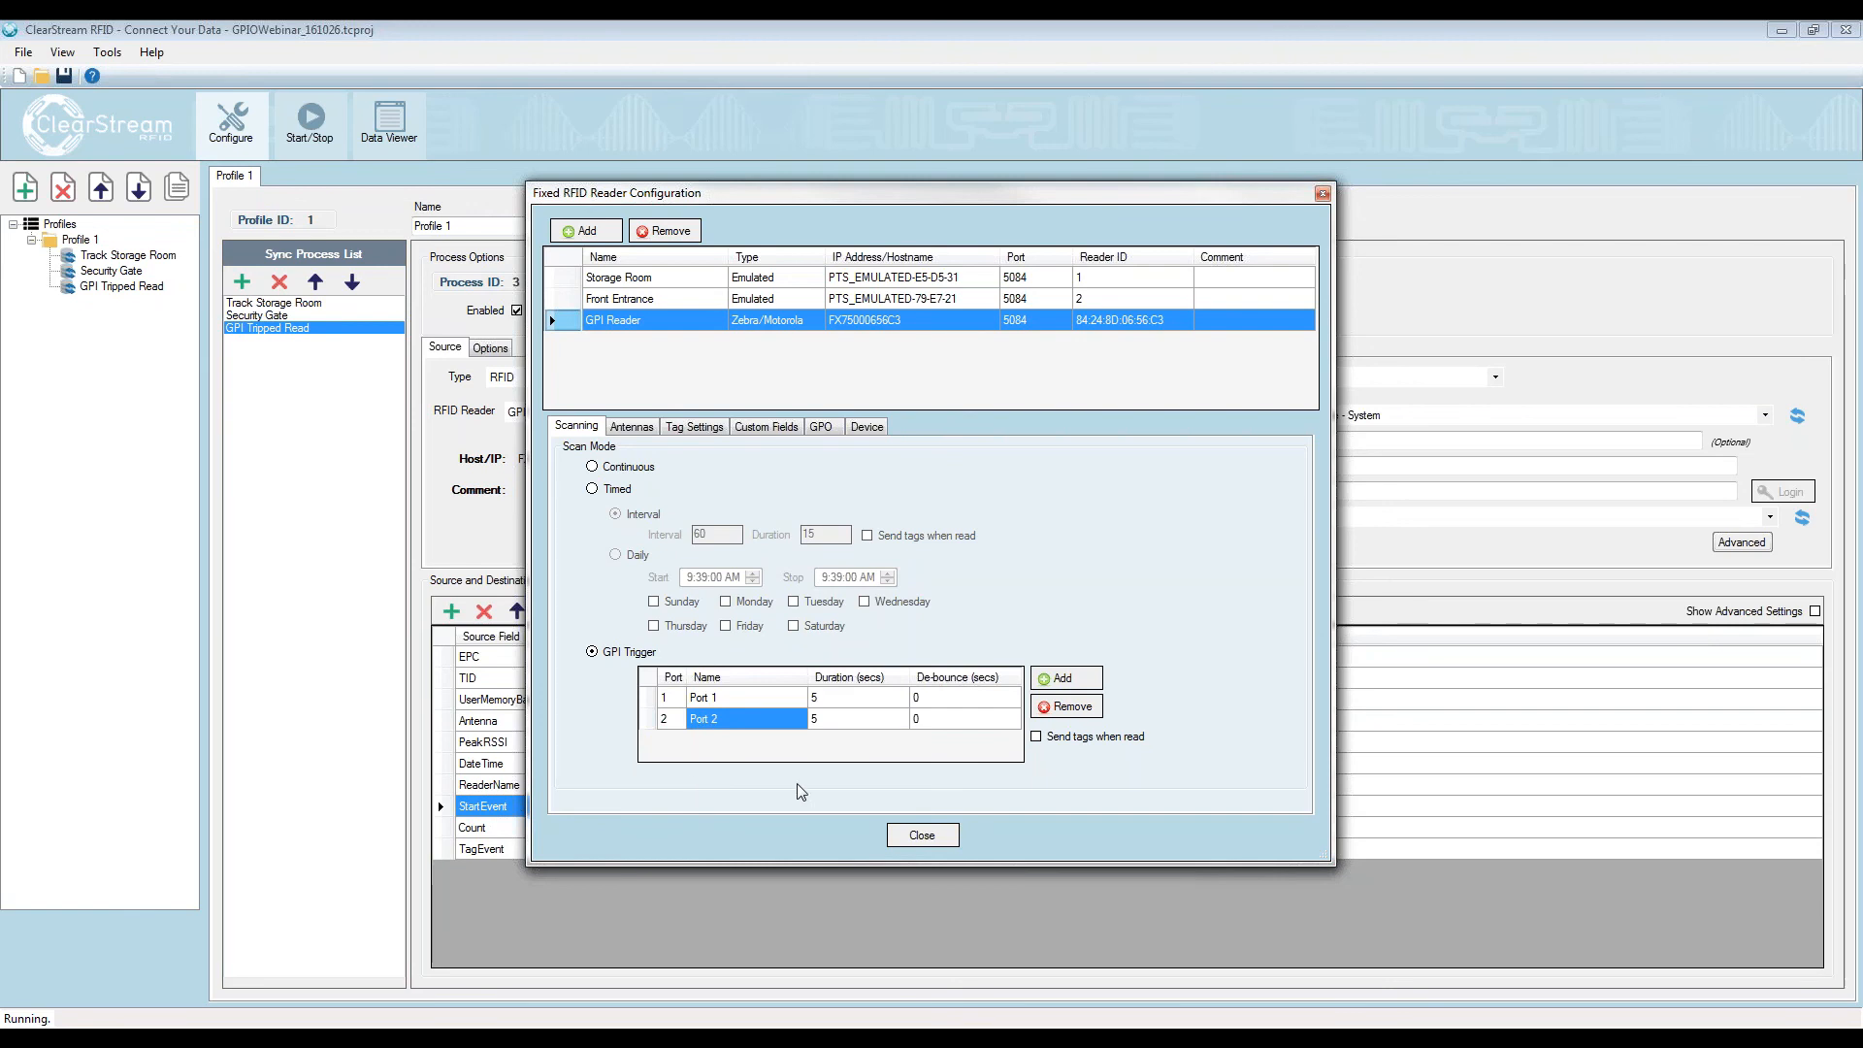
Review the names and de-bounce values of the port 1 and port 2 triggers, and close the reader configuration
click(961, 699)
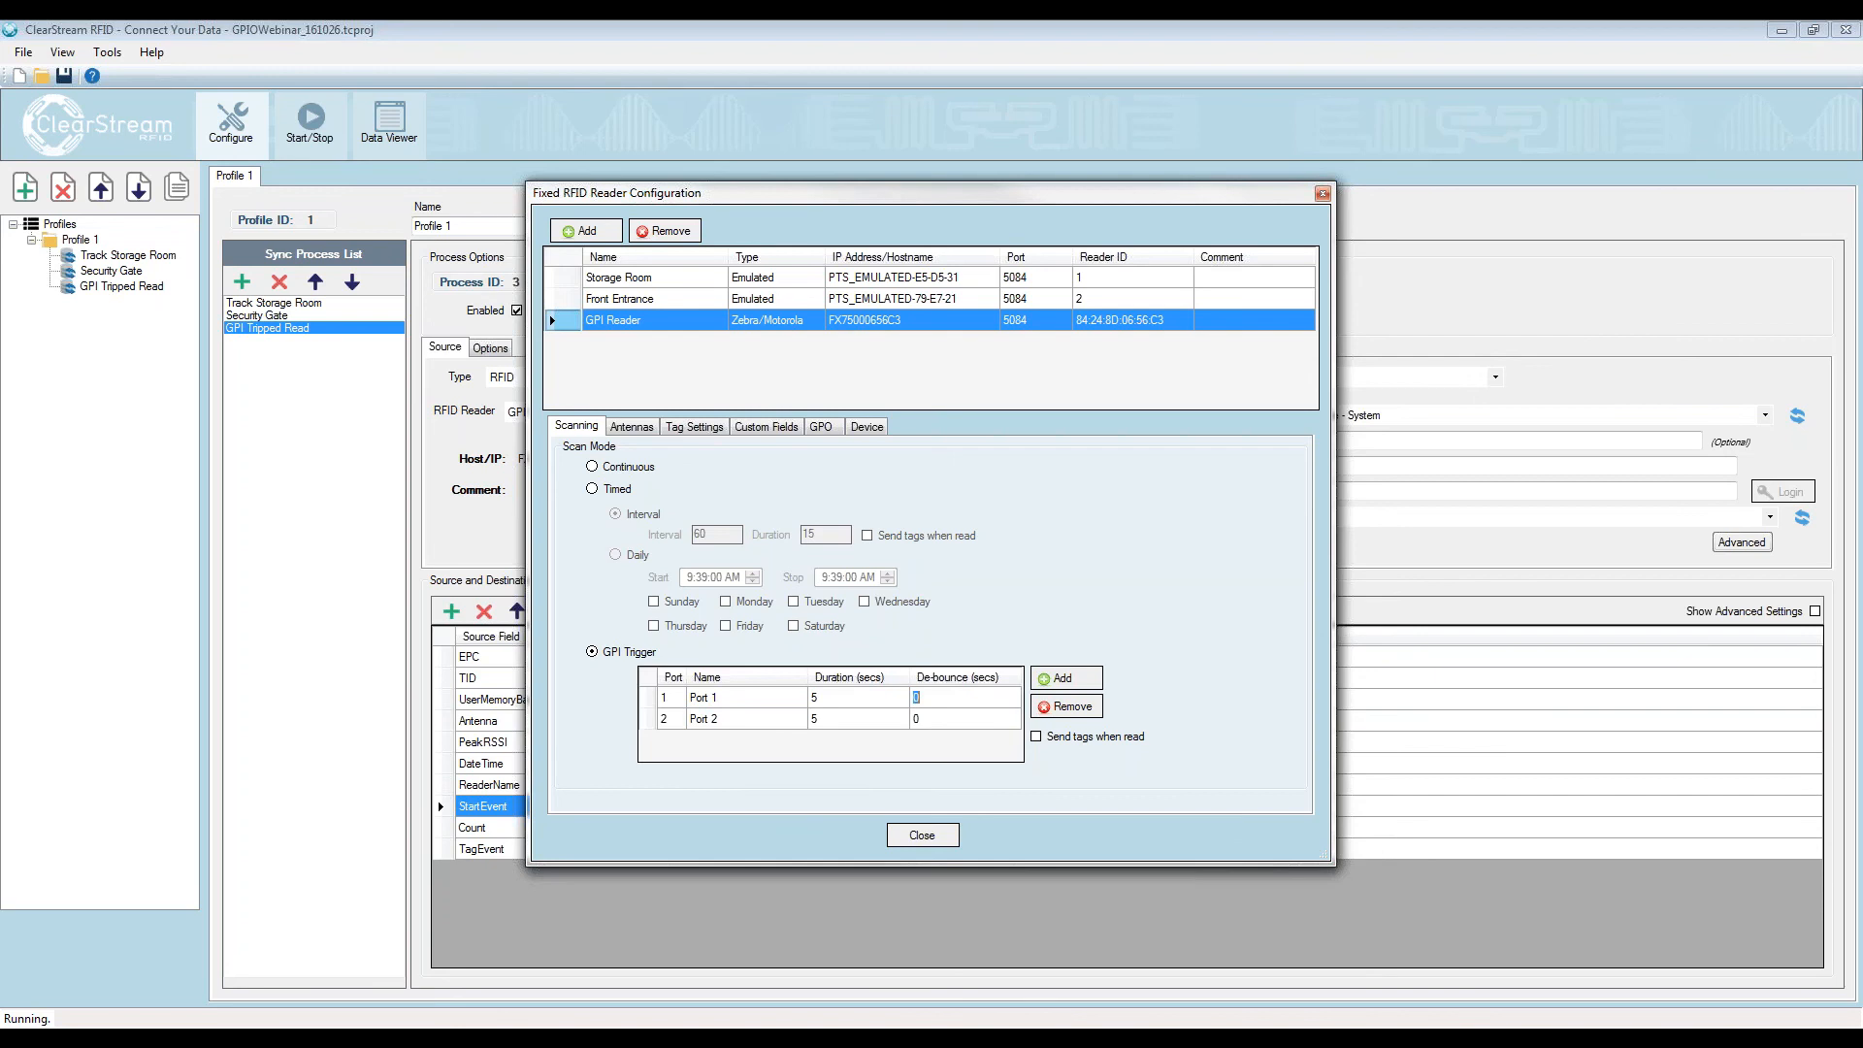
click(959, 717)
click(960, 703)
click(952, 719)
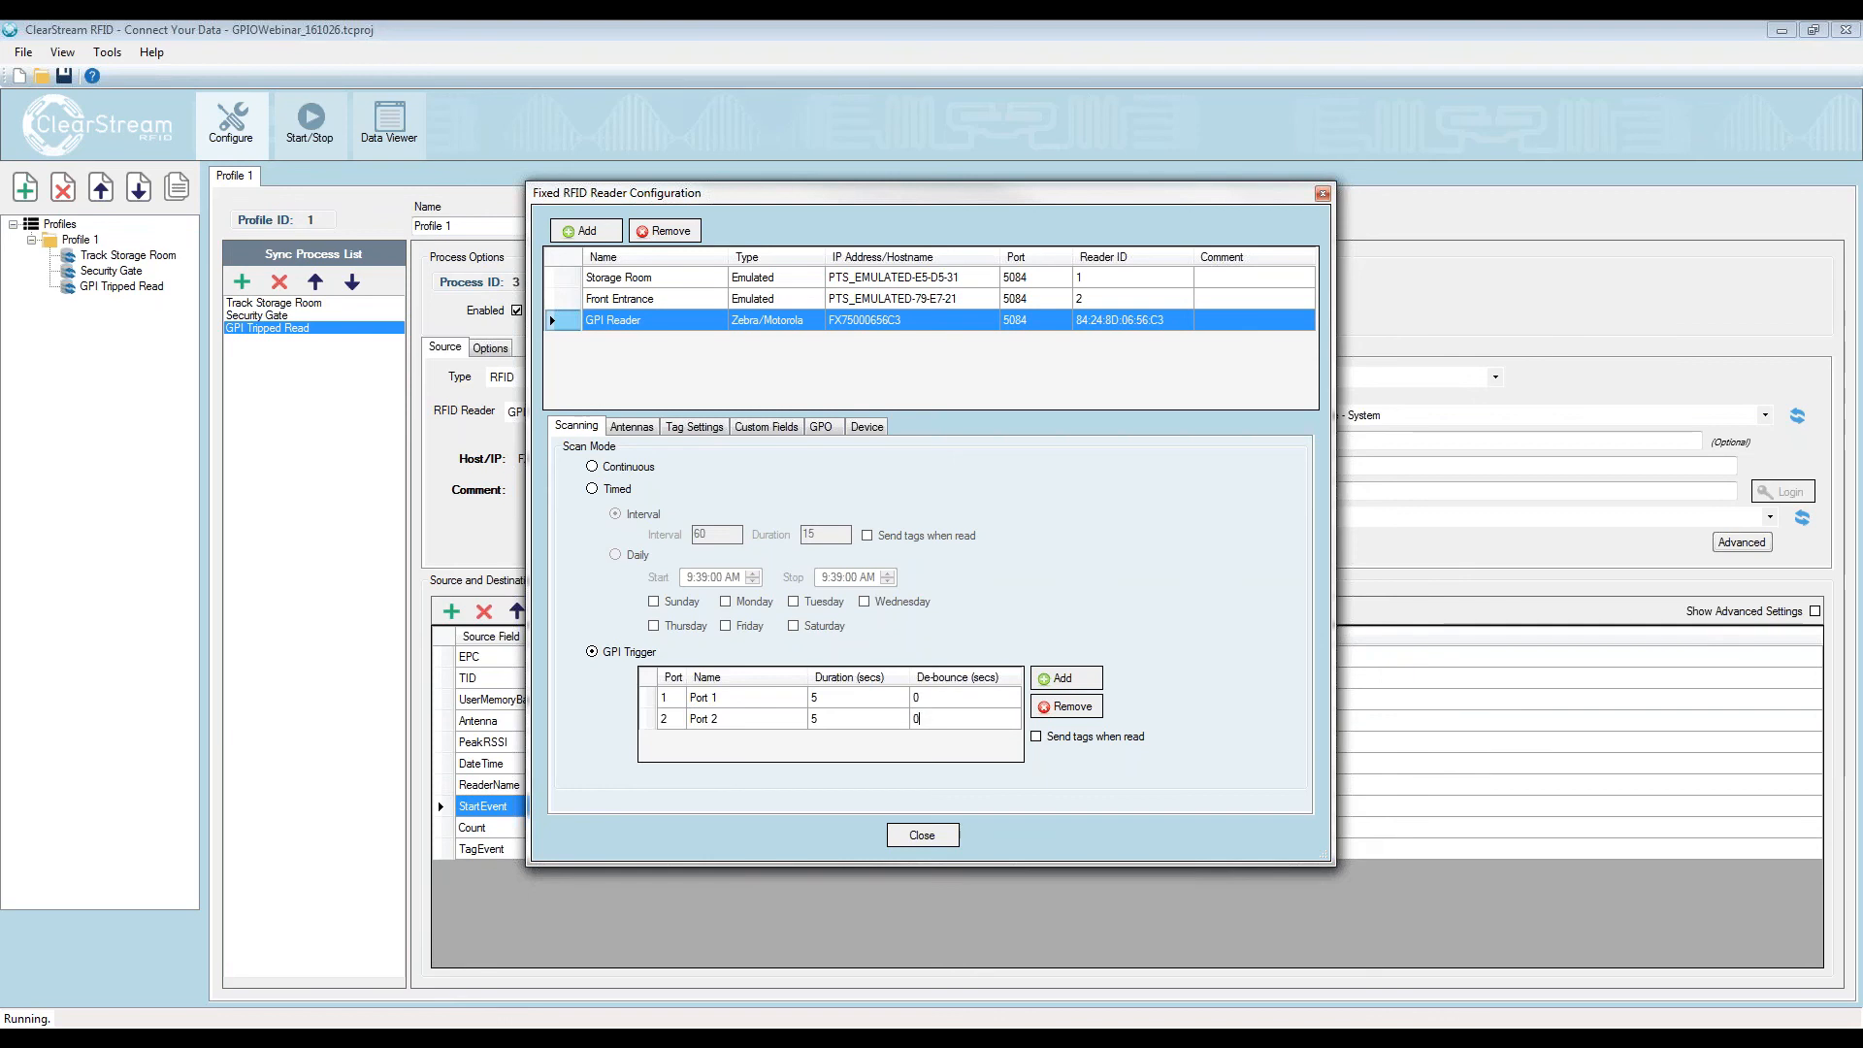
click(949, 705)
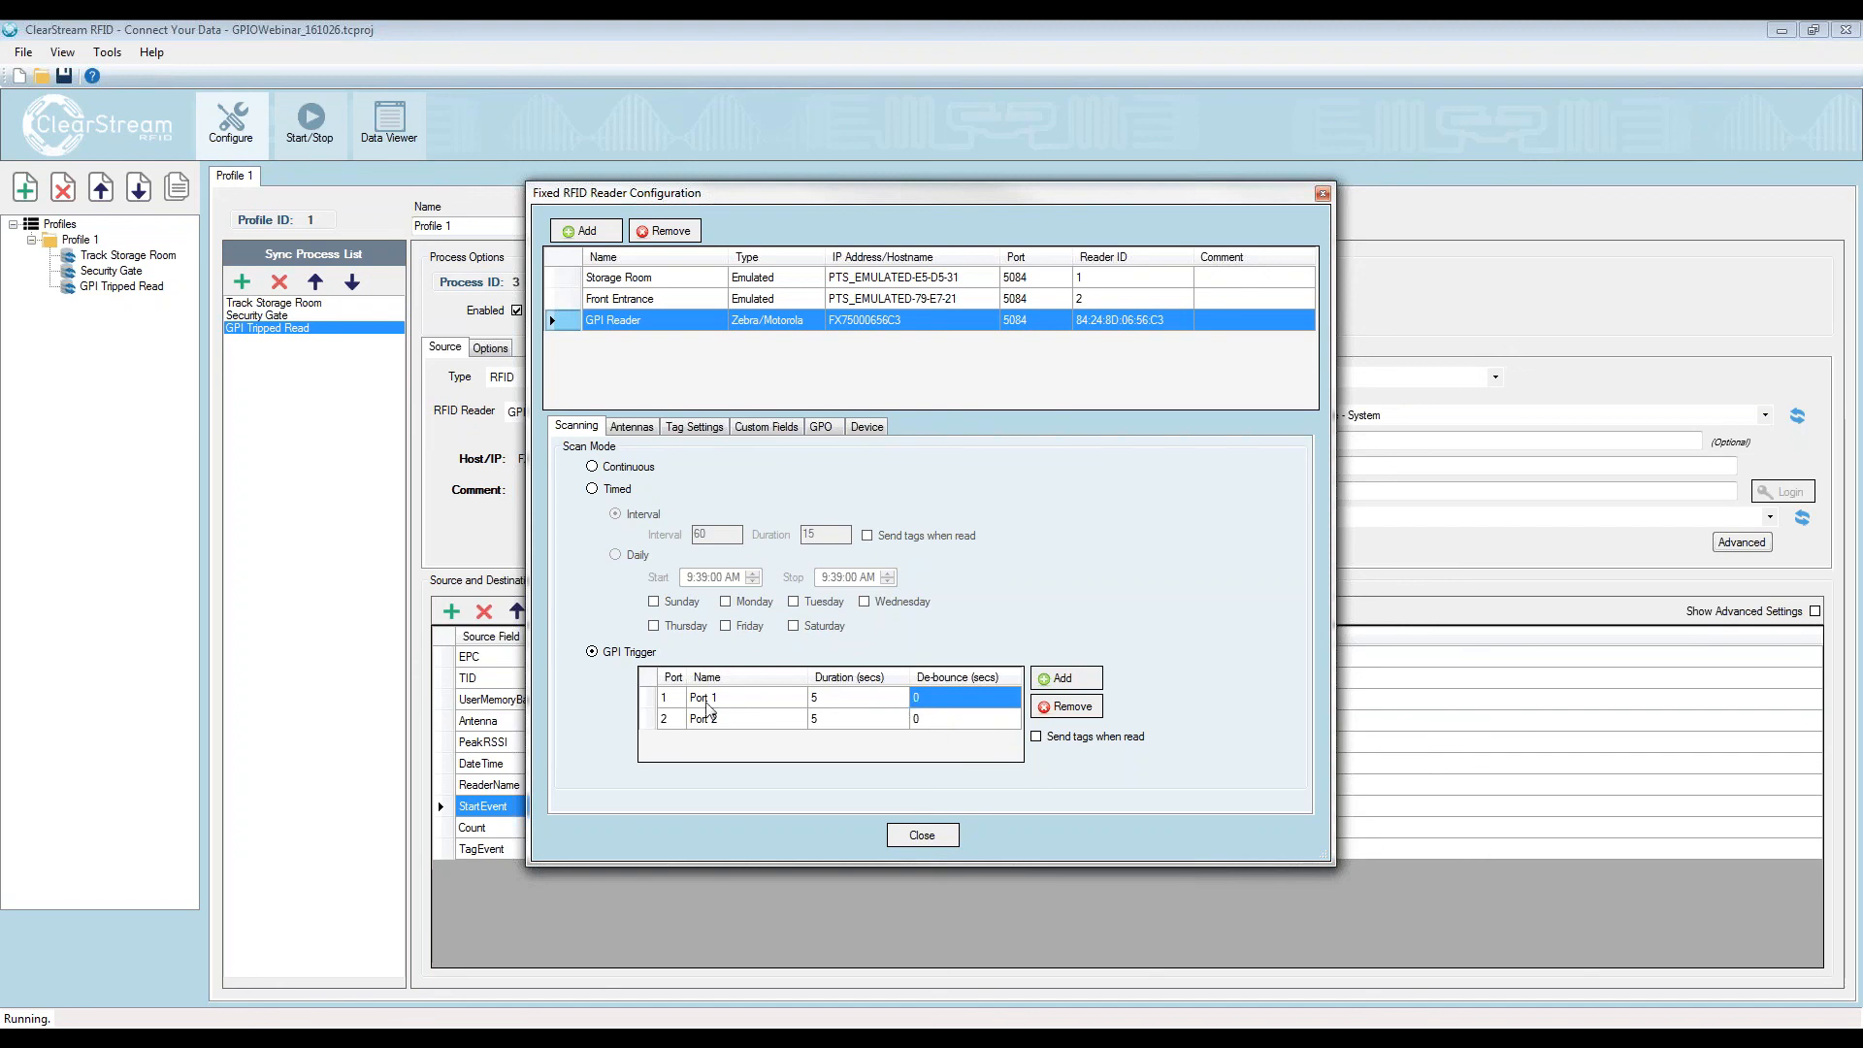
click(674, 698)
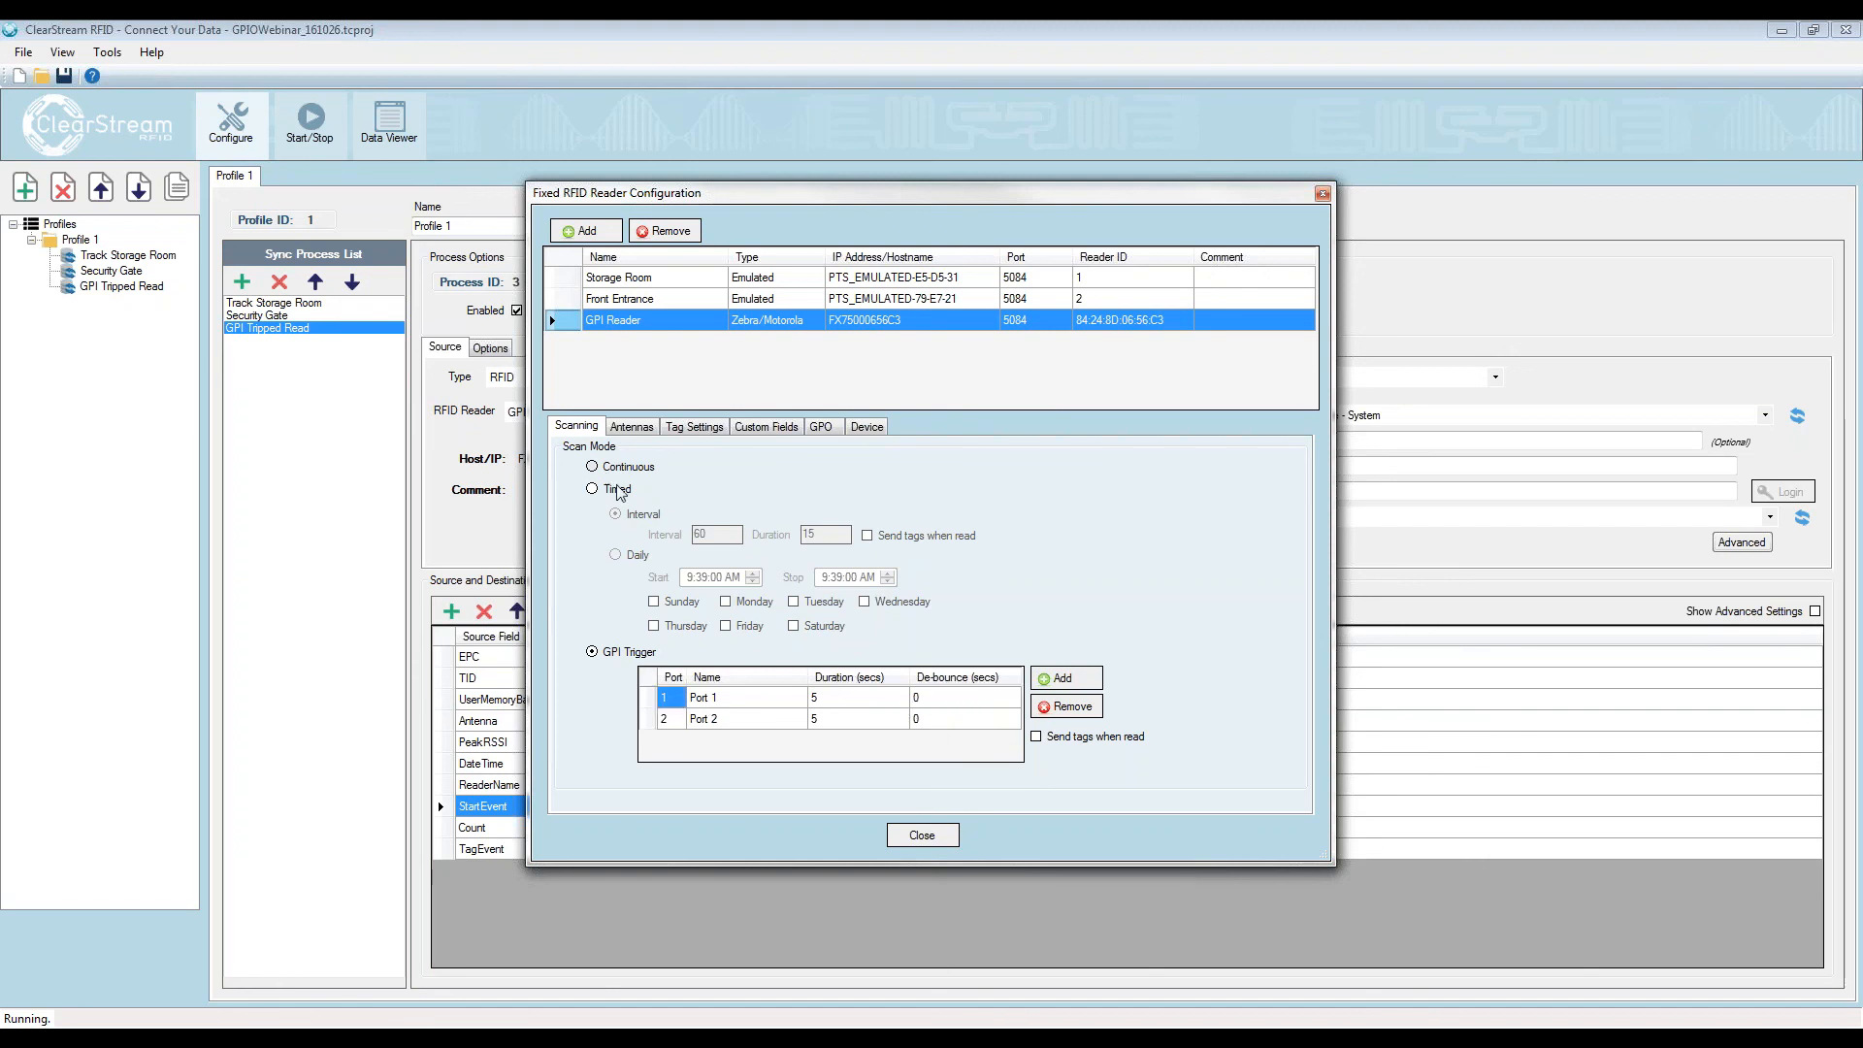
click(708, 720)
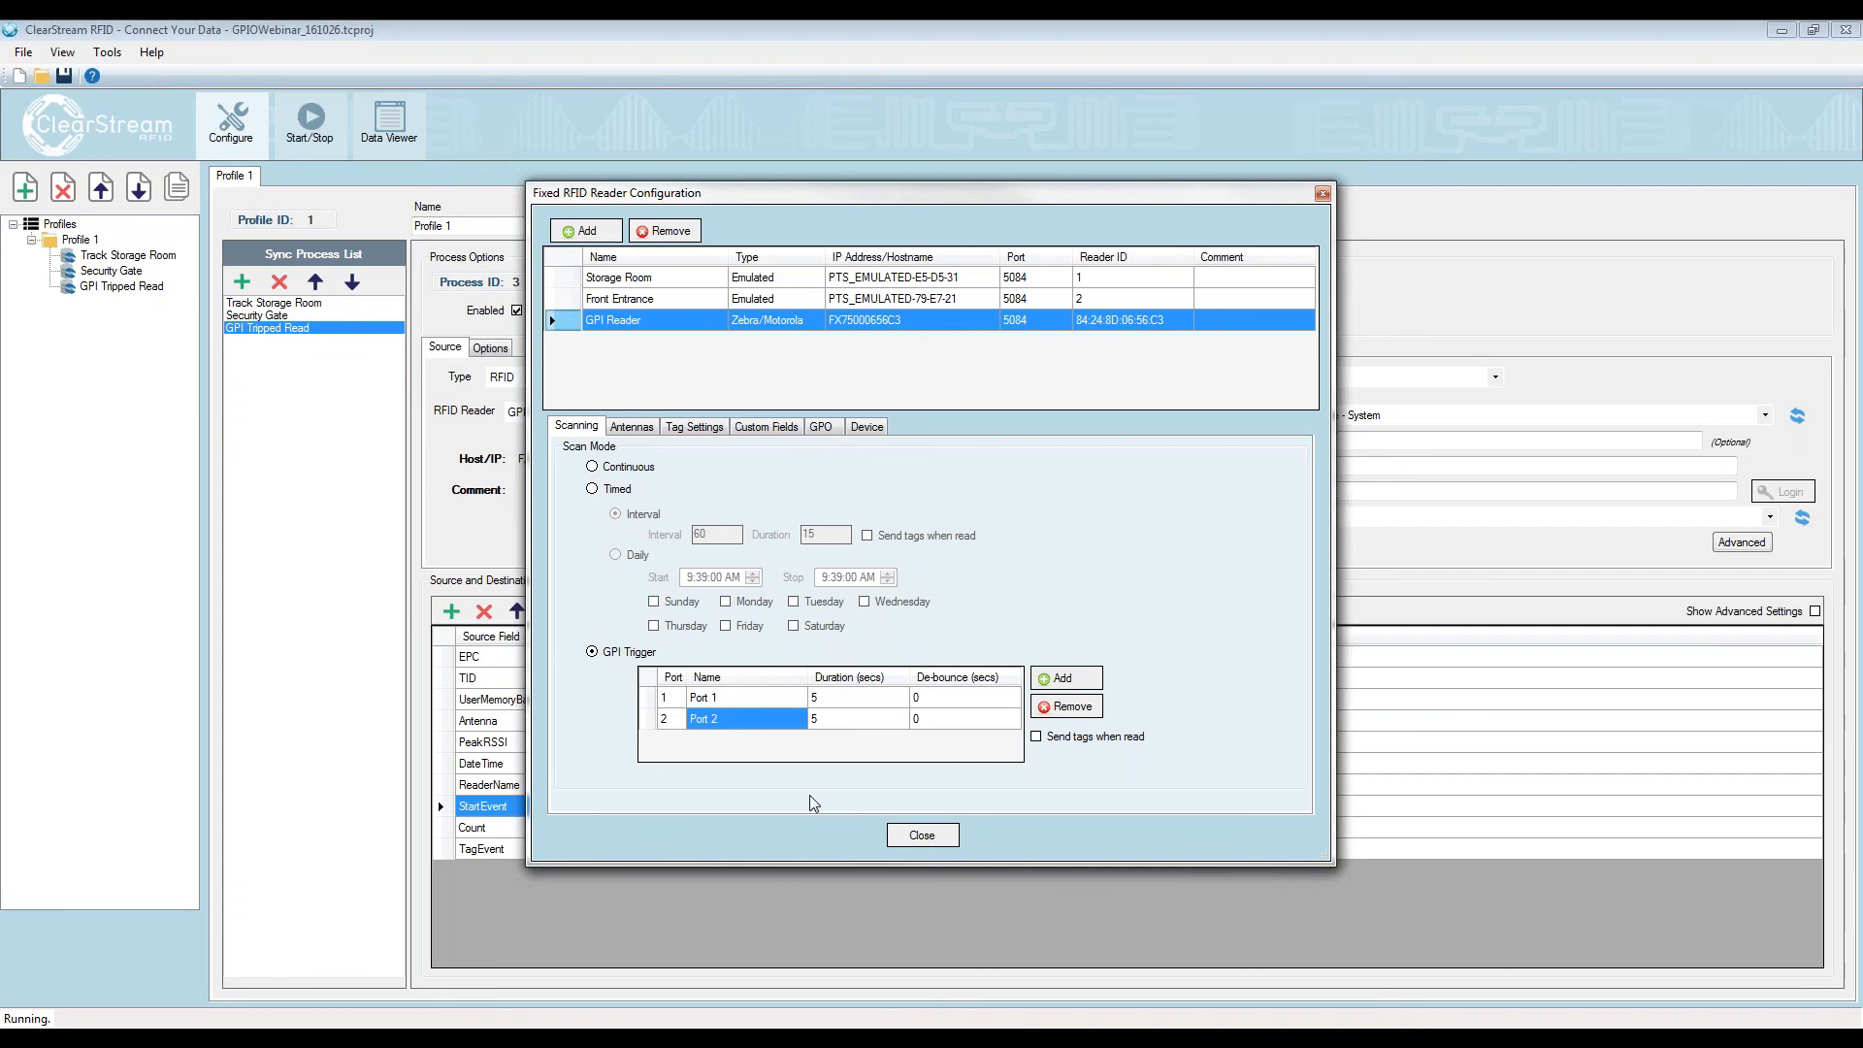
click(741, 699)
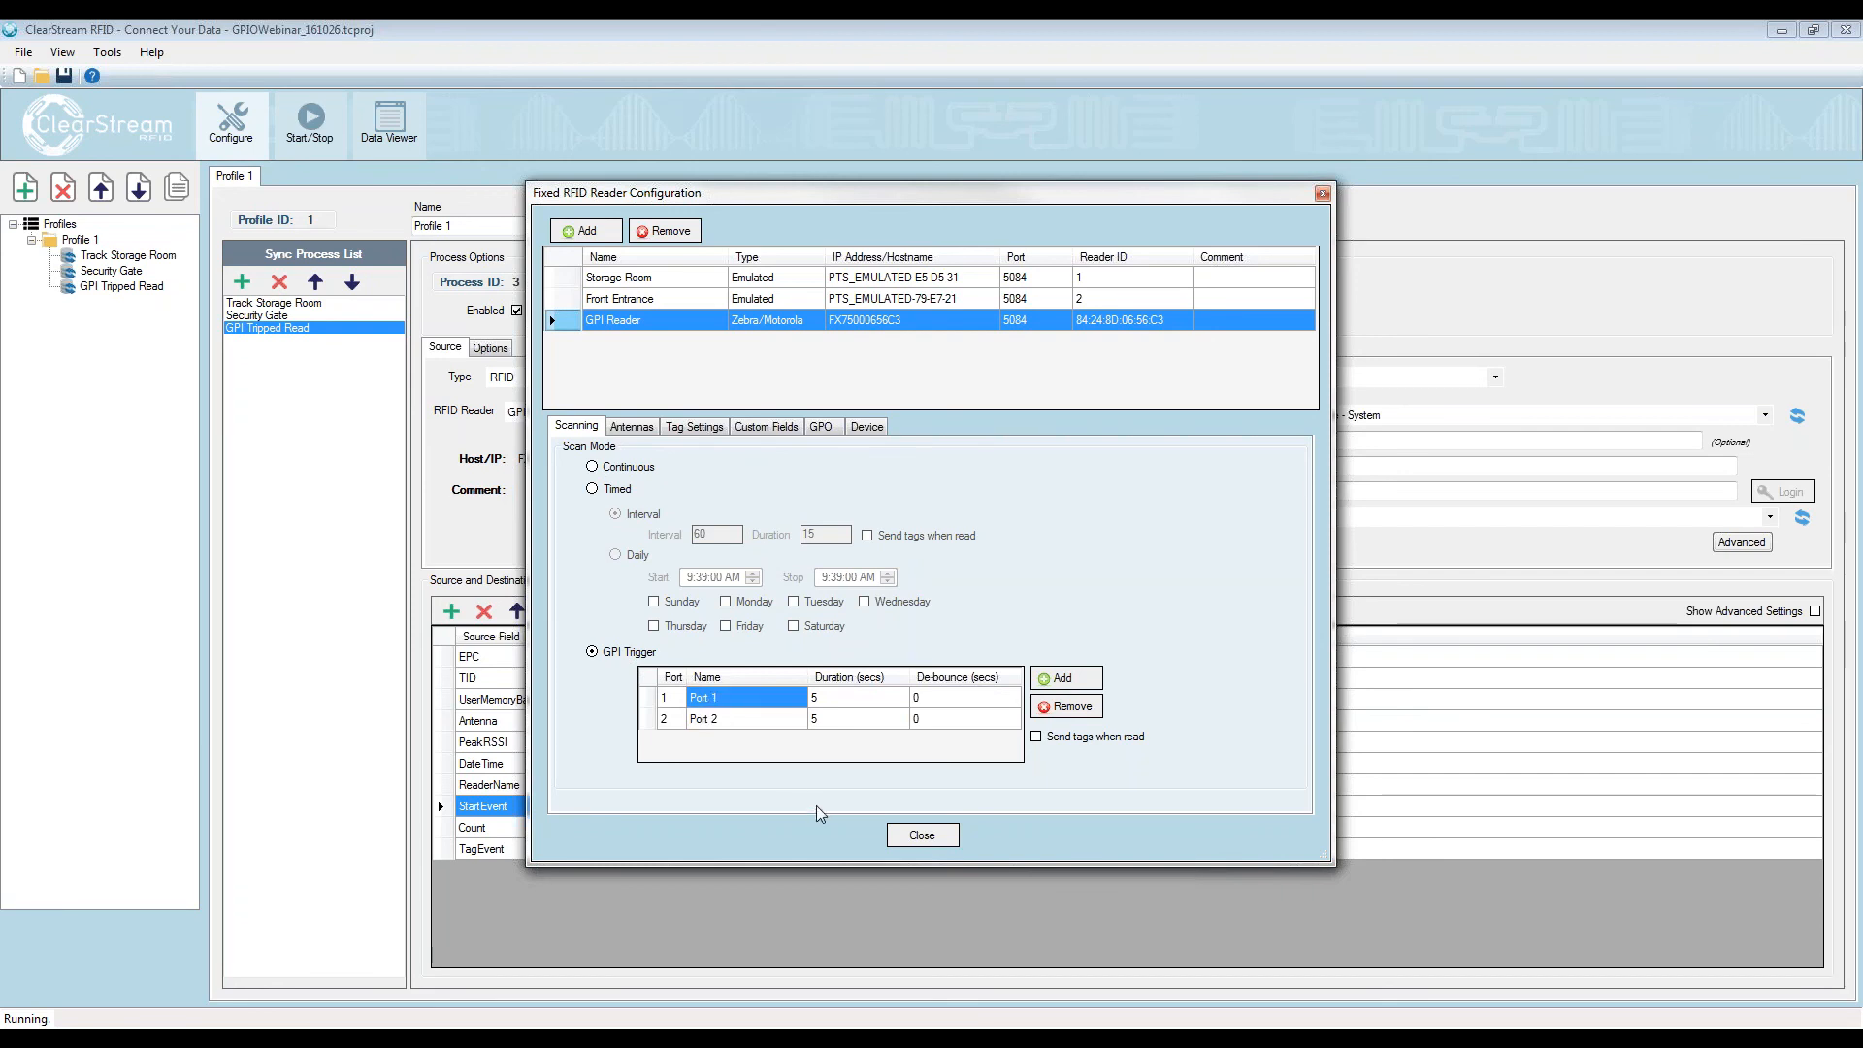
click(918, 836)
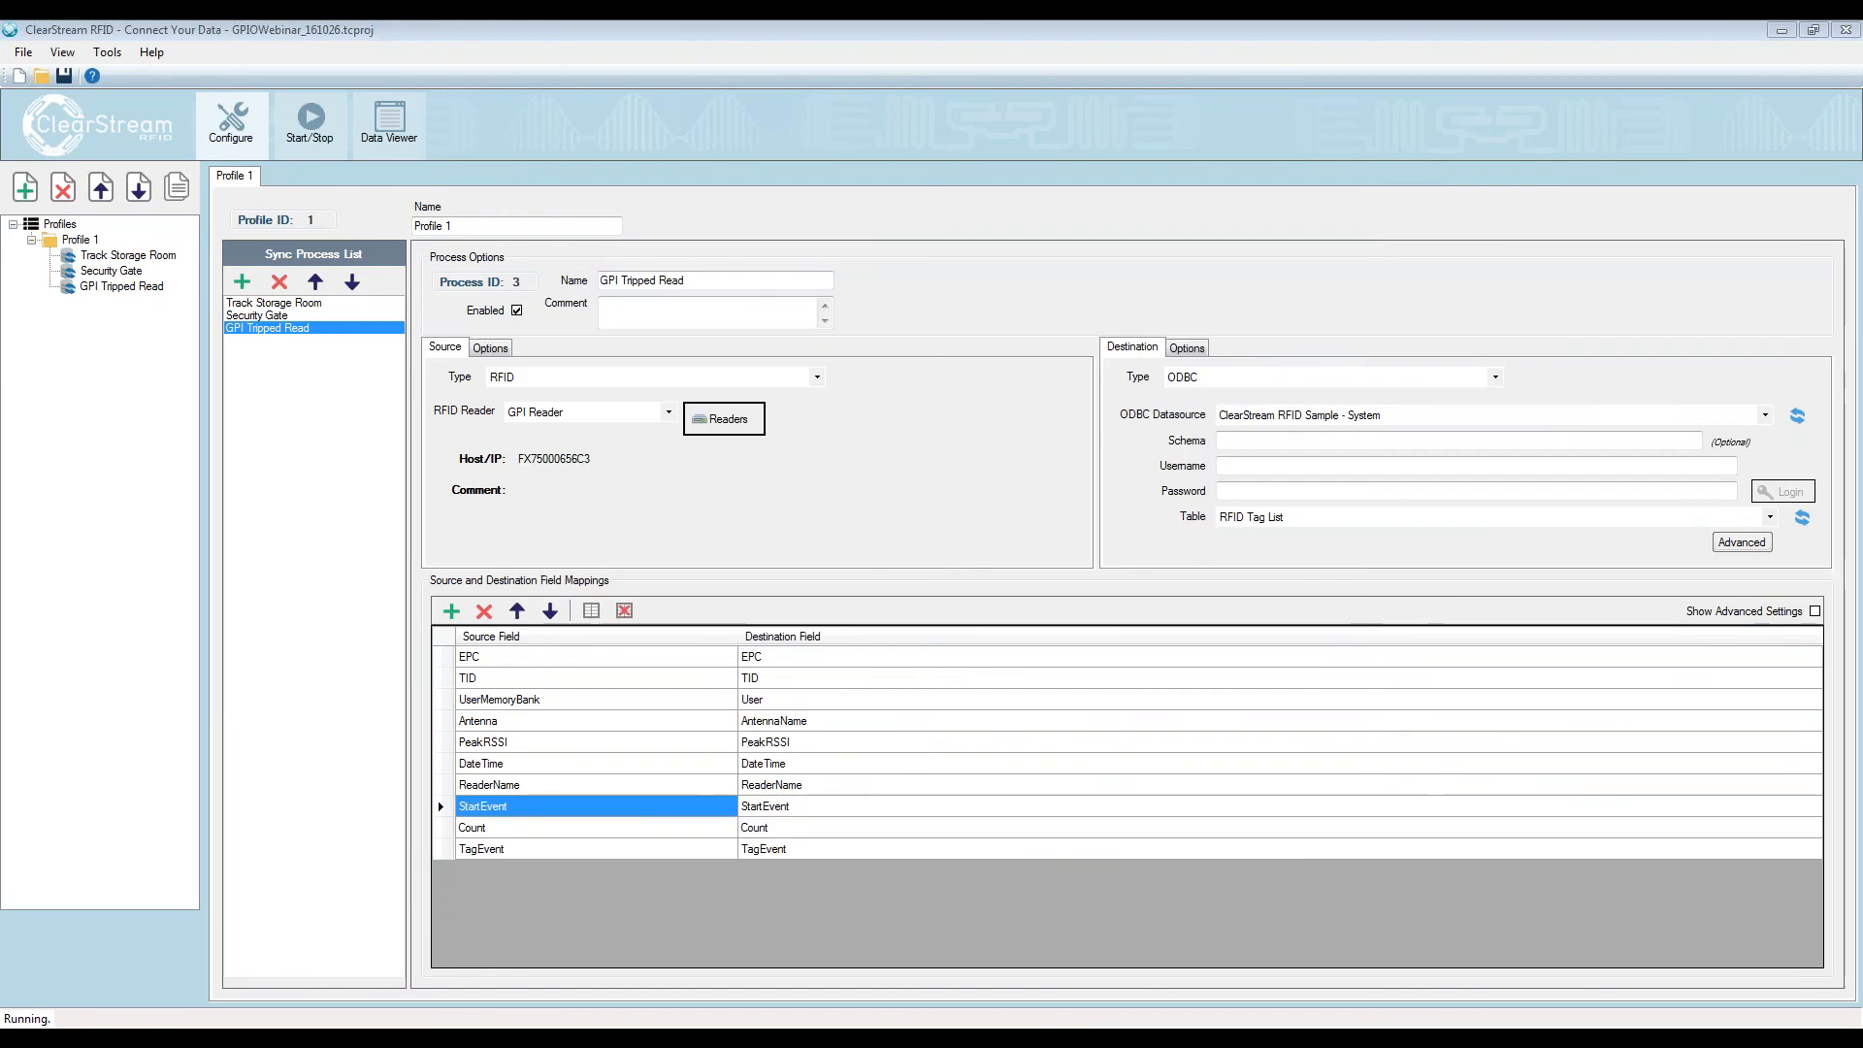
Refresh the RFID Tag List table in Access, minimise it, and start the GPI Reader in ClearStream RFID
drag(1862, 155, 325, 105)
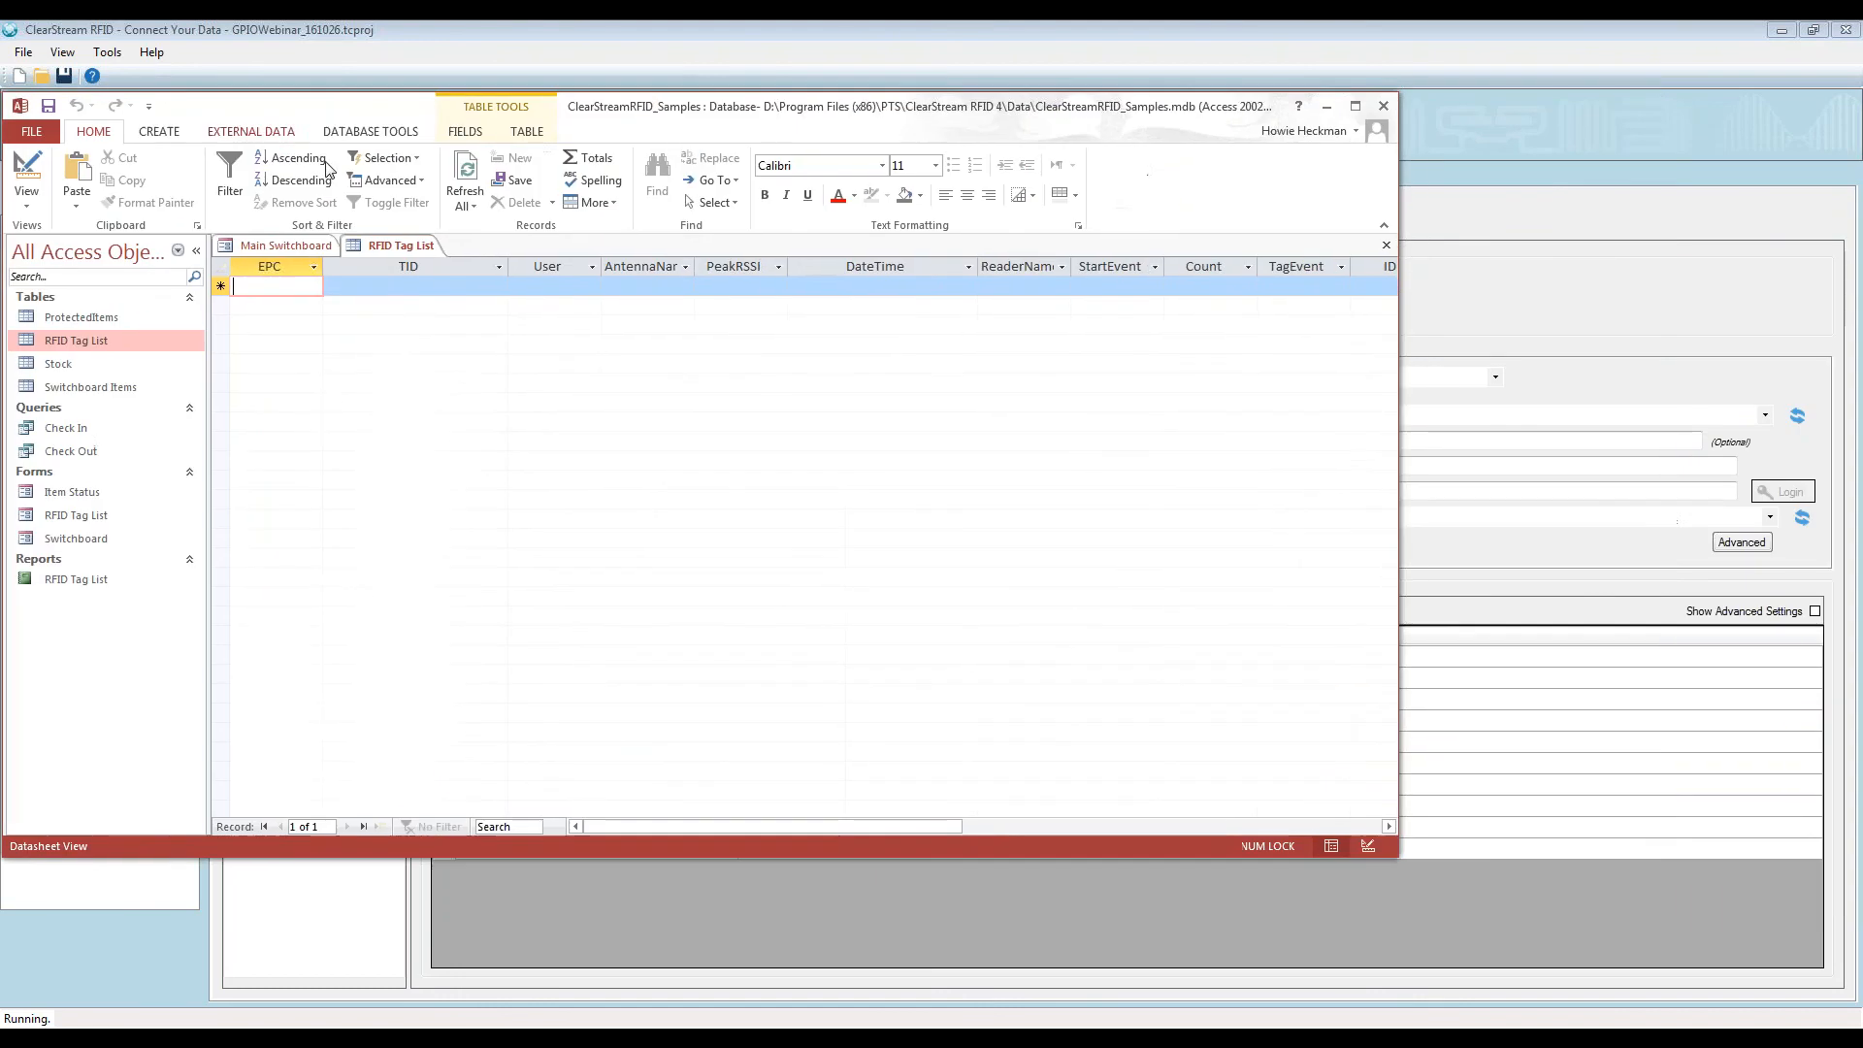
click(458, 154)
click(458, 155)
click(1326, 107)
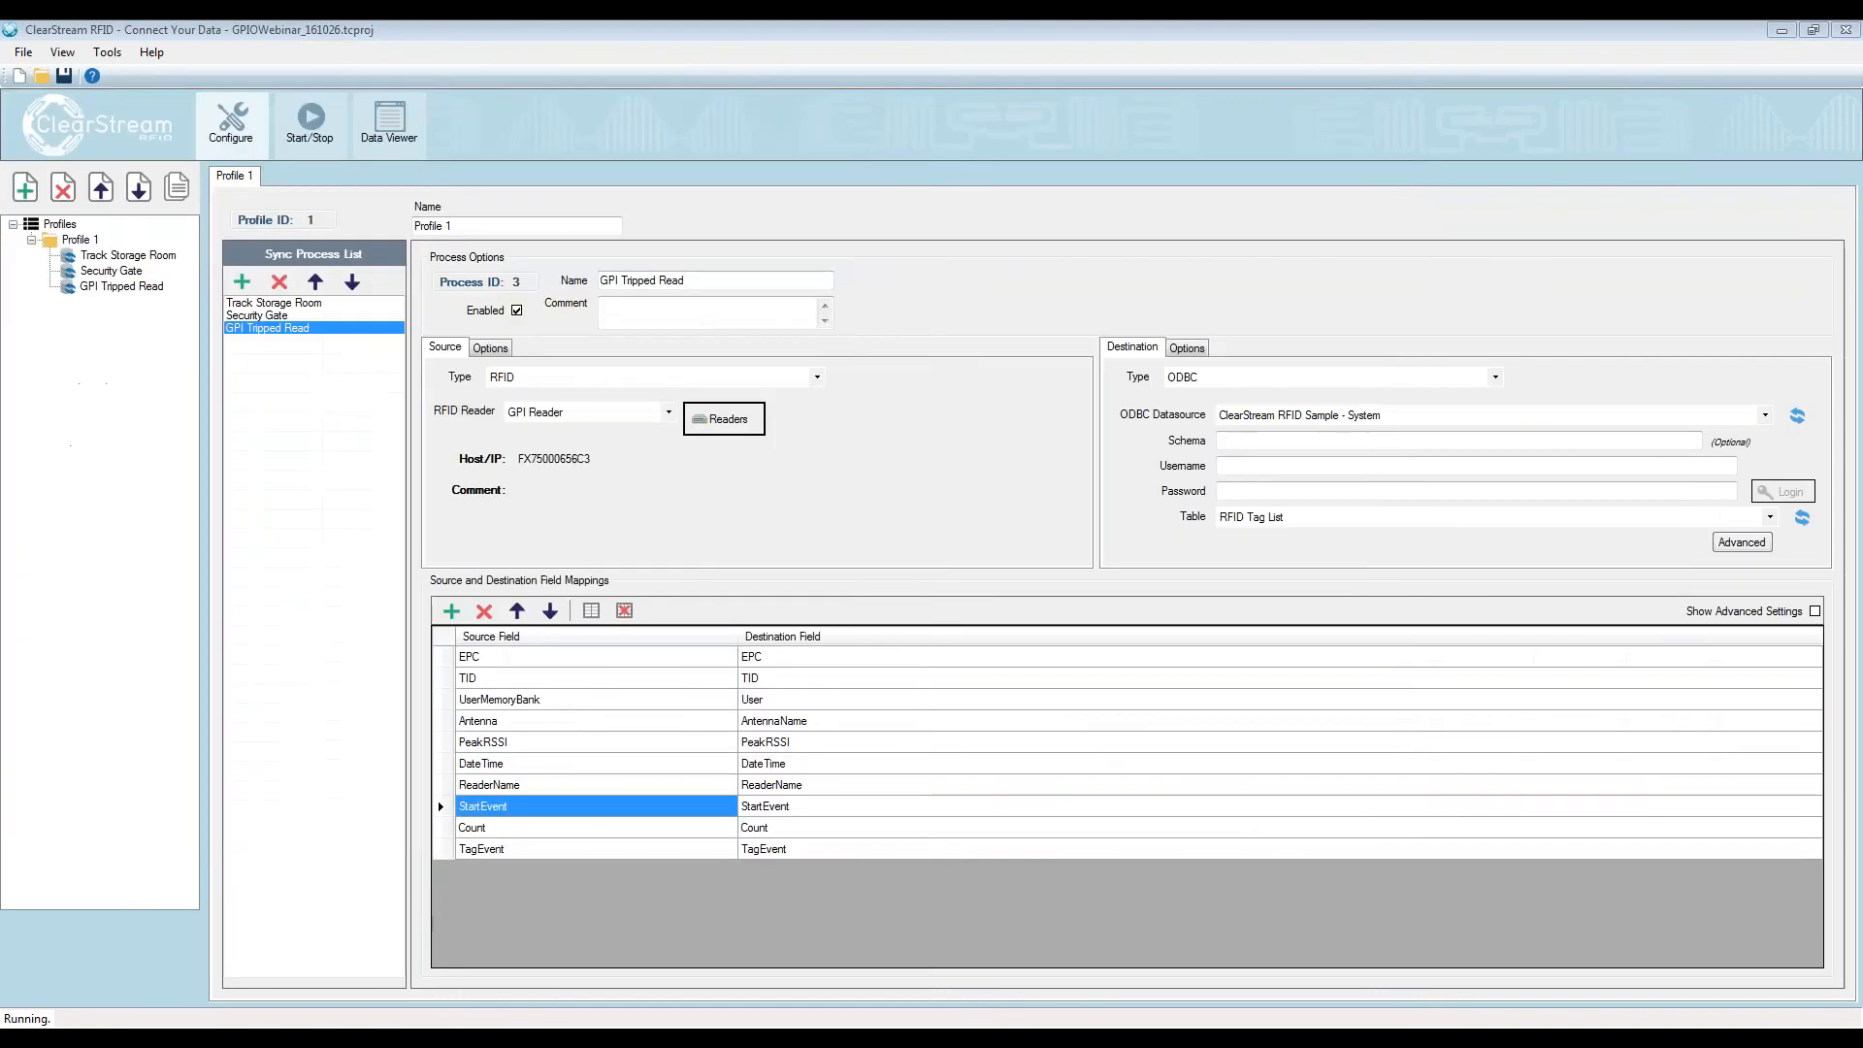
click(311, 126)
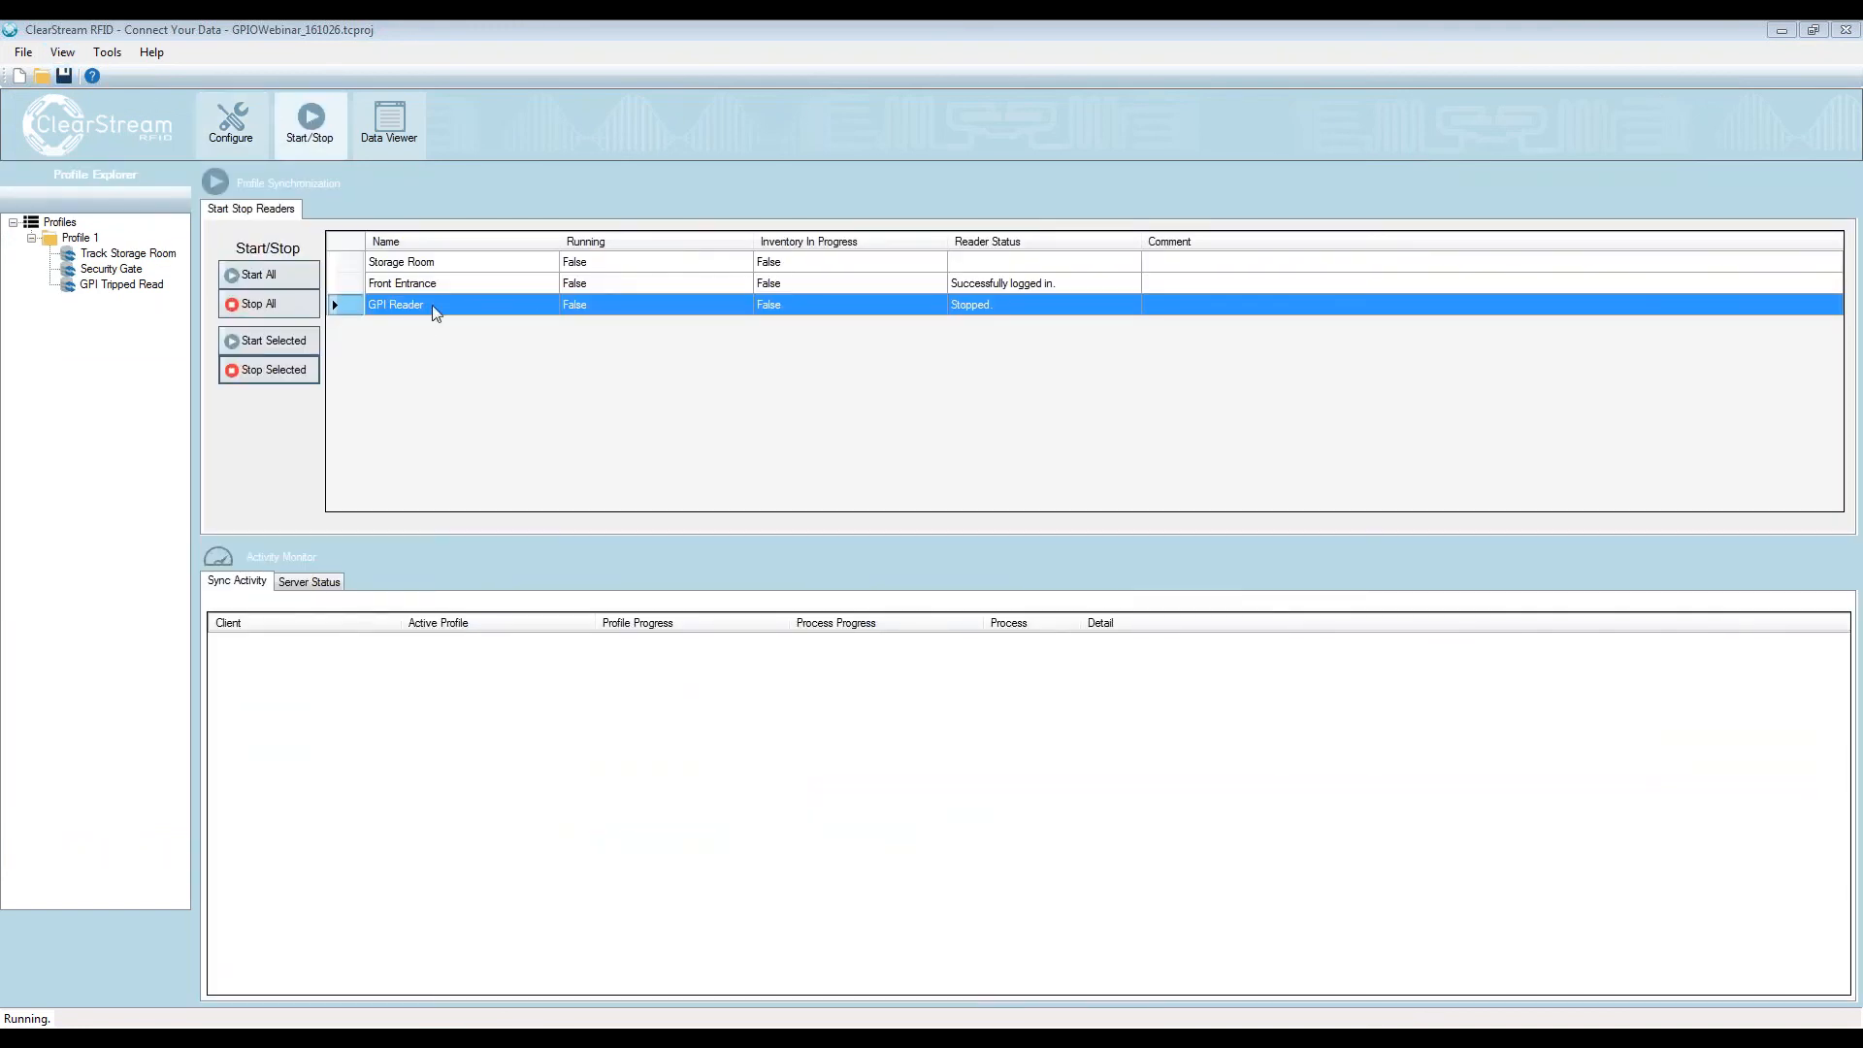
click(268, 347)
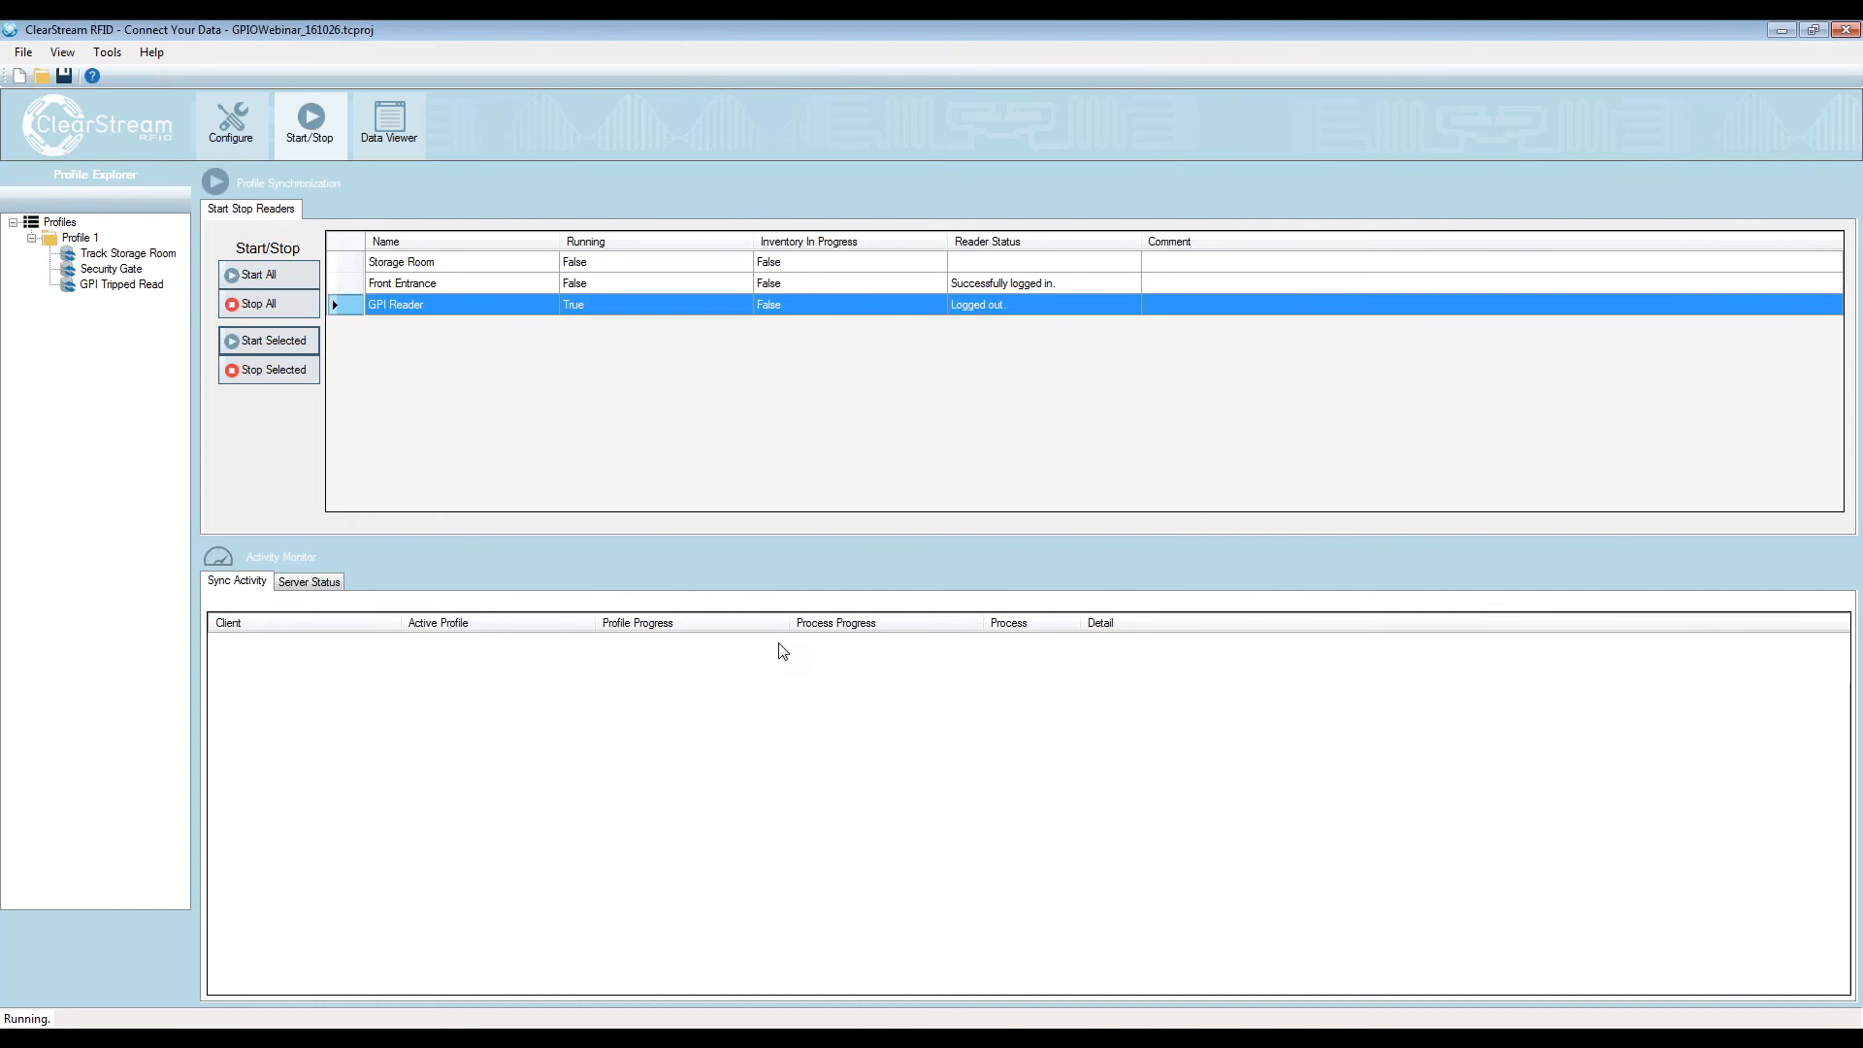
Switch to Access, refresh the RFID Tag List table and widen the EPC column to fit its values
drag(1862, 146, 487, 153)
drag(833, 184, 923, 178)
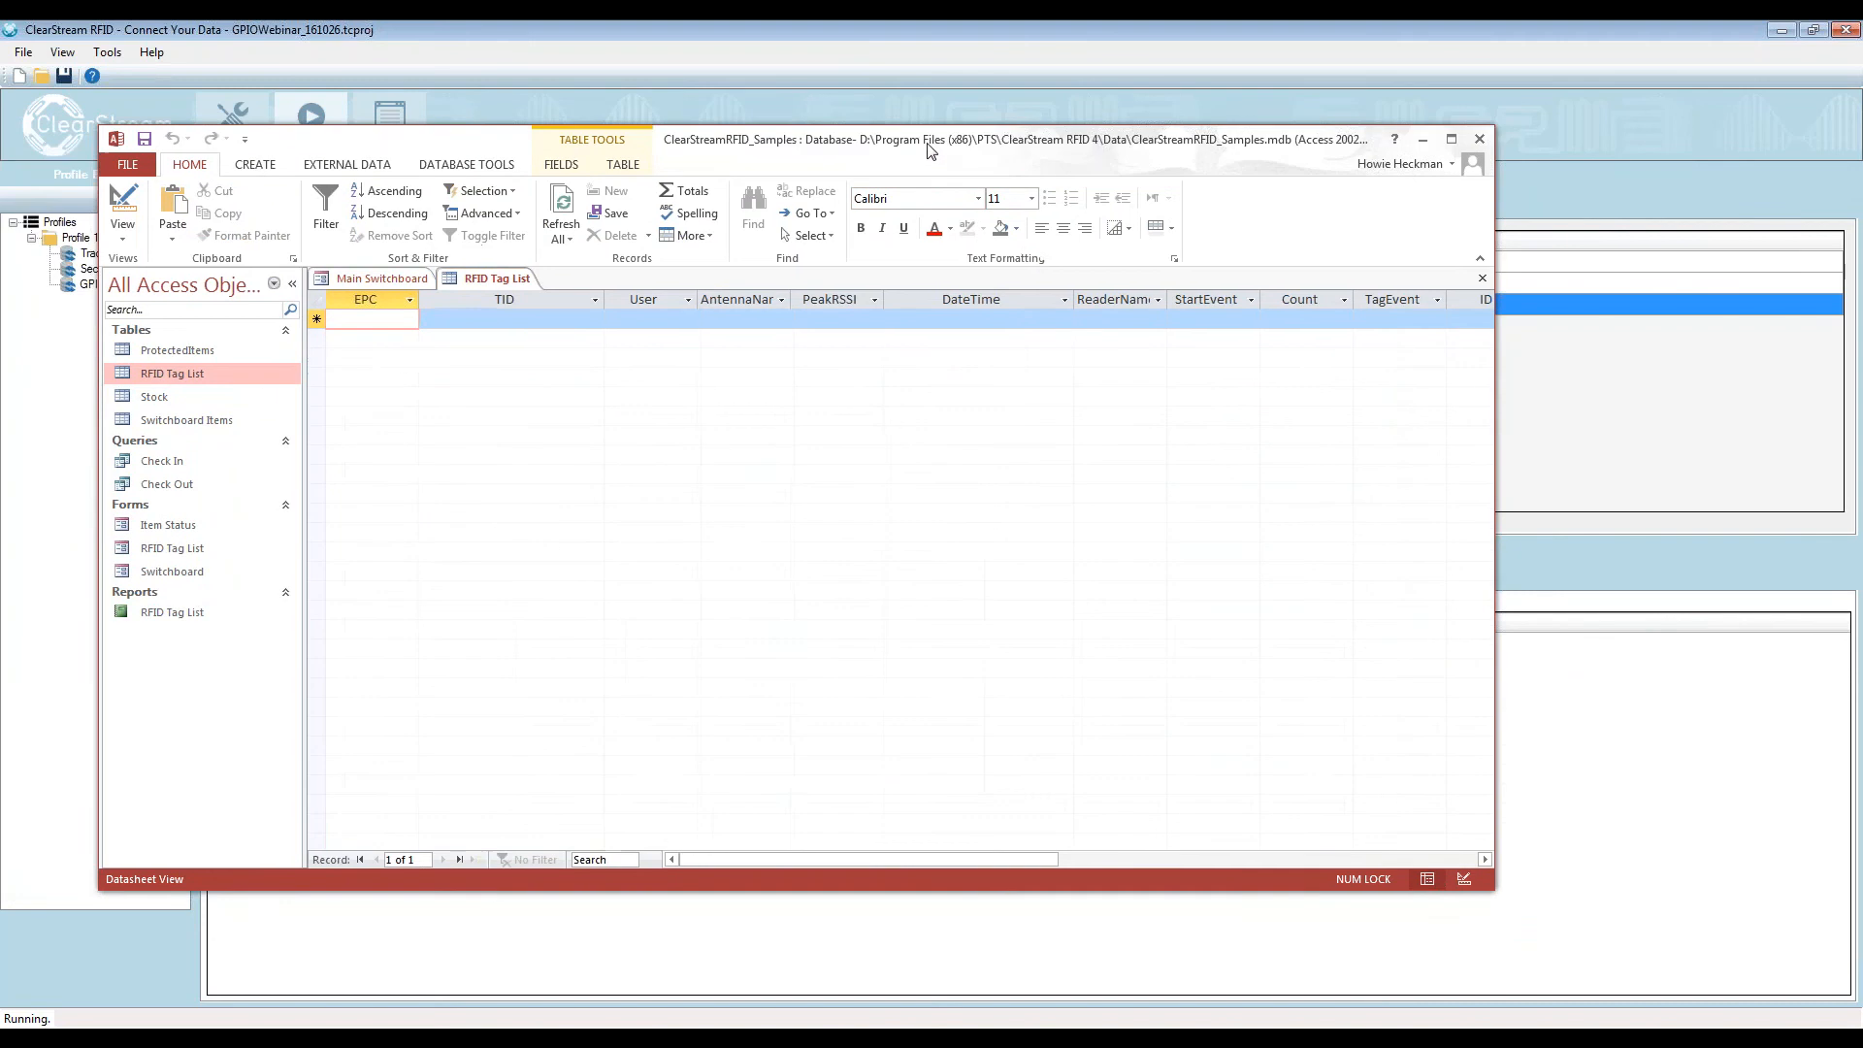
click(561, 225)
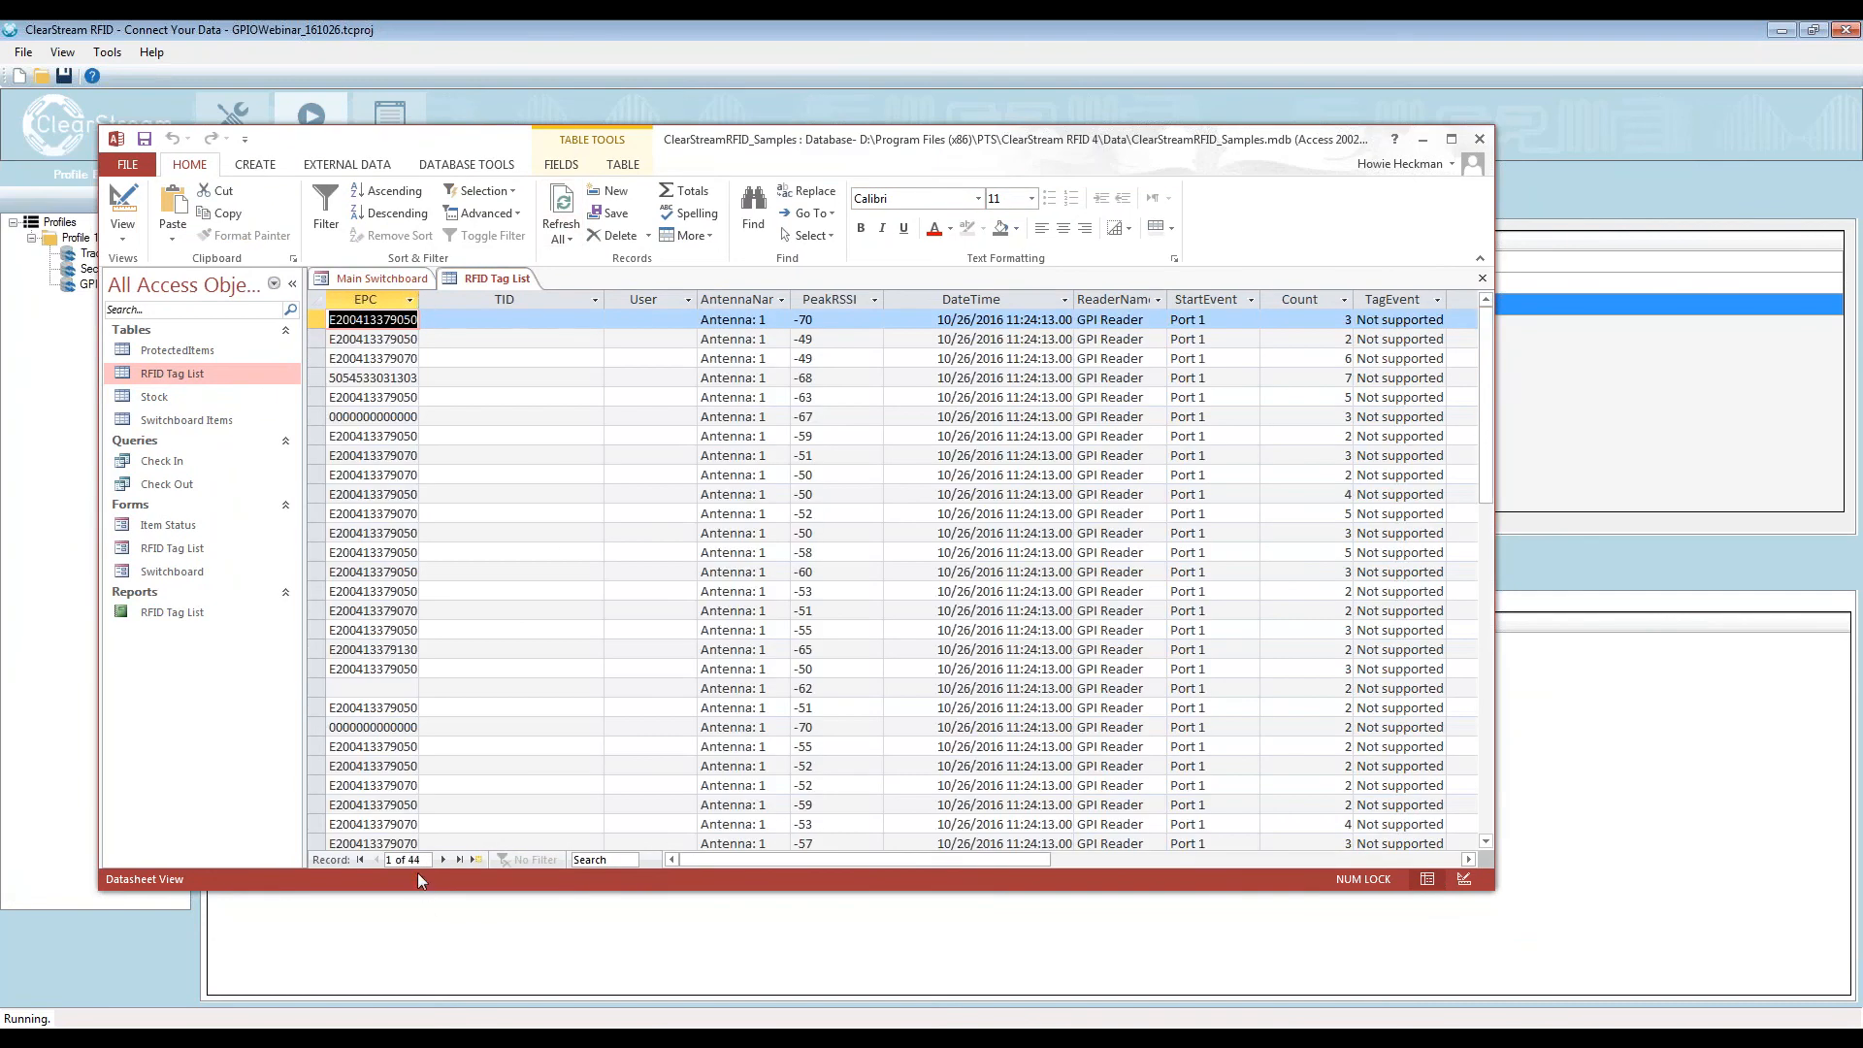
double_click(419, 304)
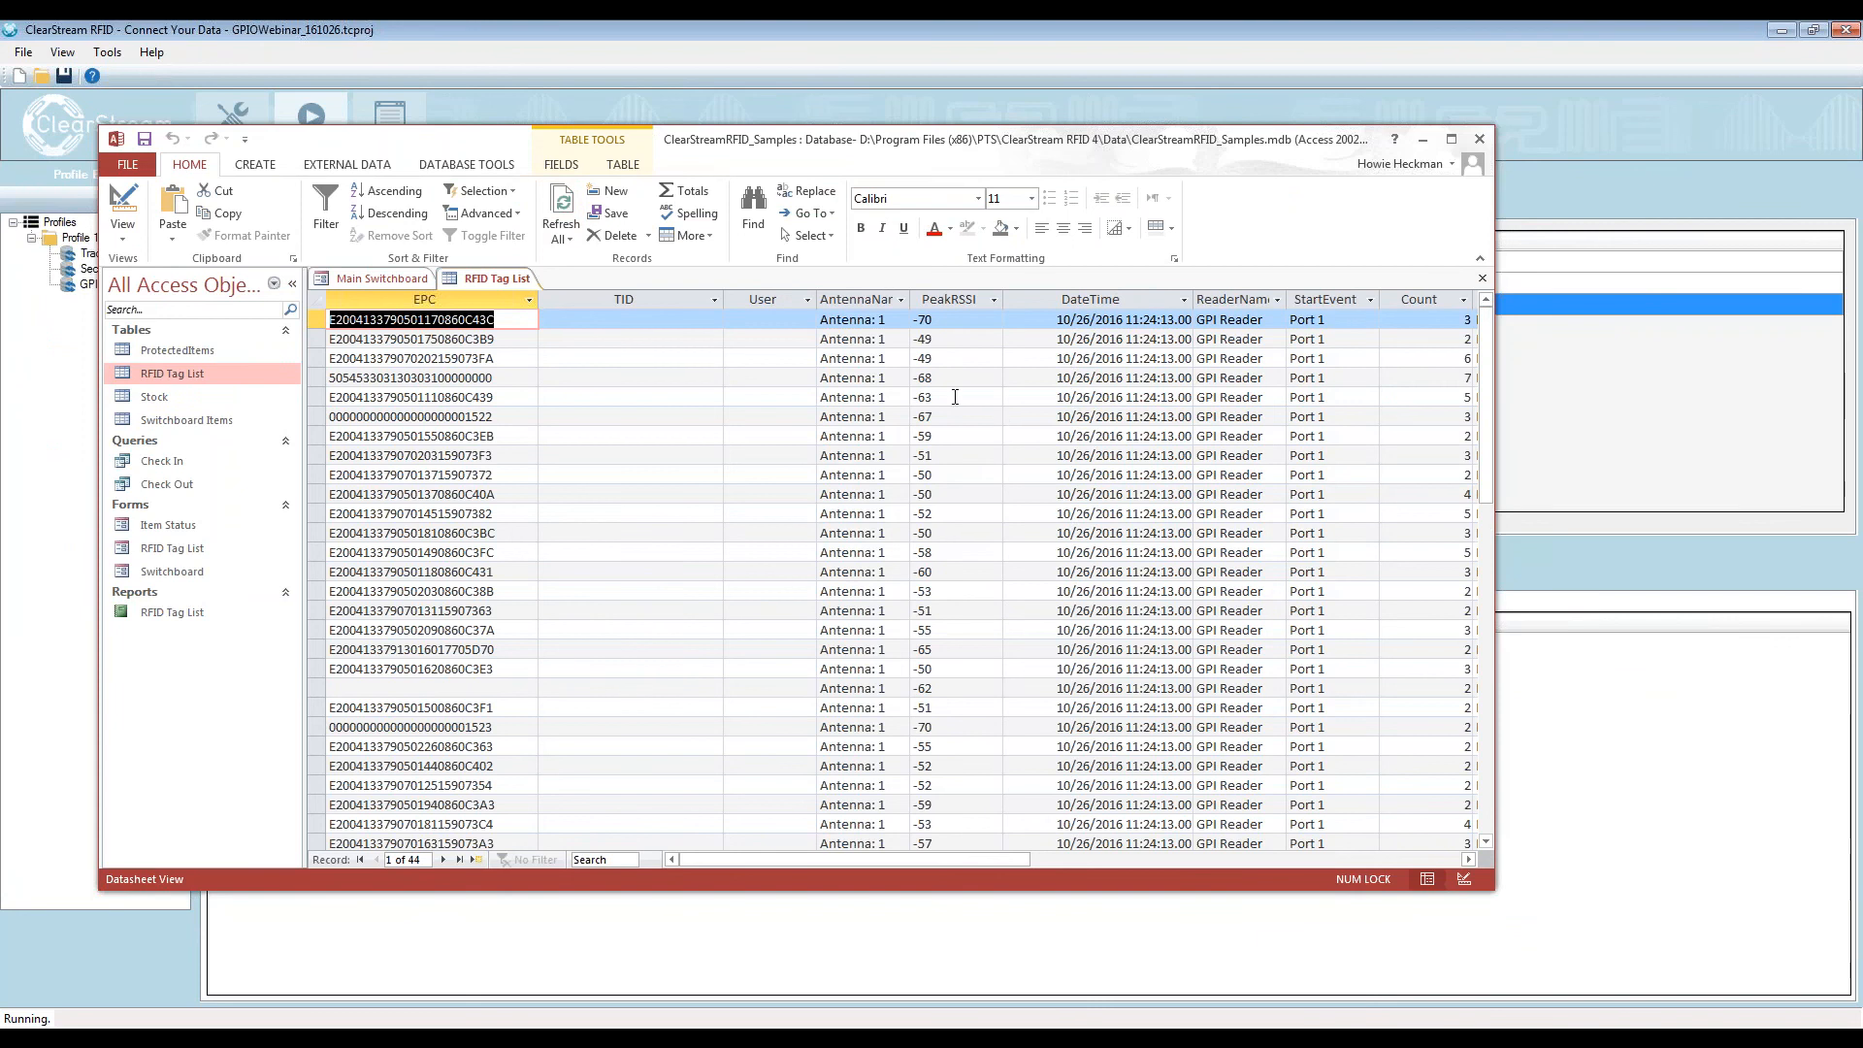
Examine the StartEvent values and the remaining columns of the tag reads throughout the RFID Tag List table
drag(912, 859, 1079, 869)
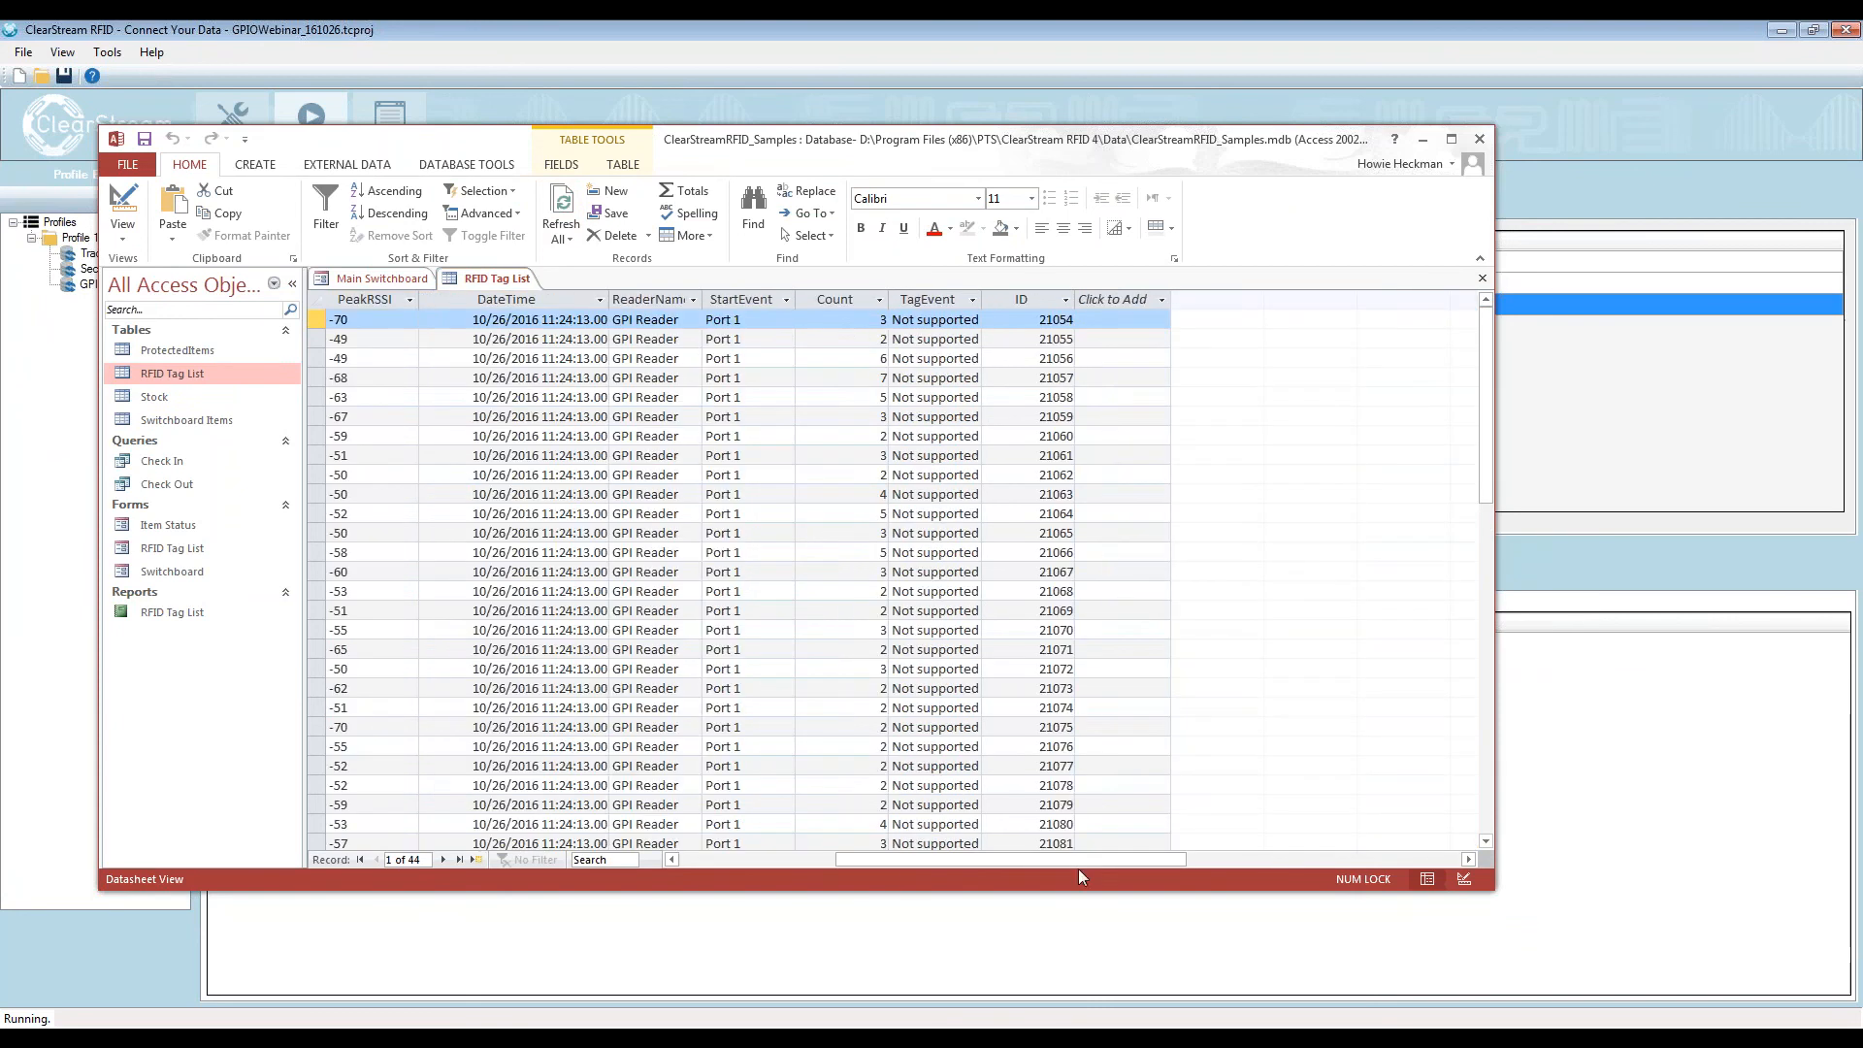
click(752, 321)
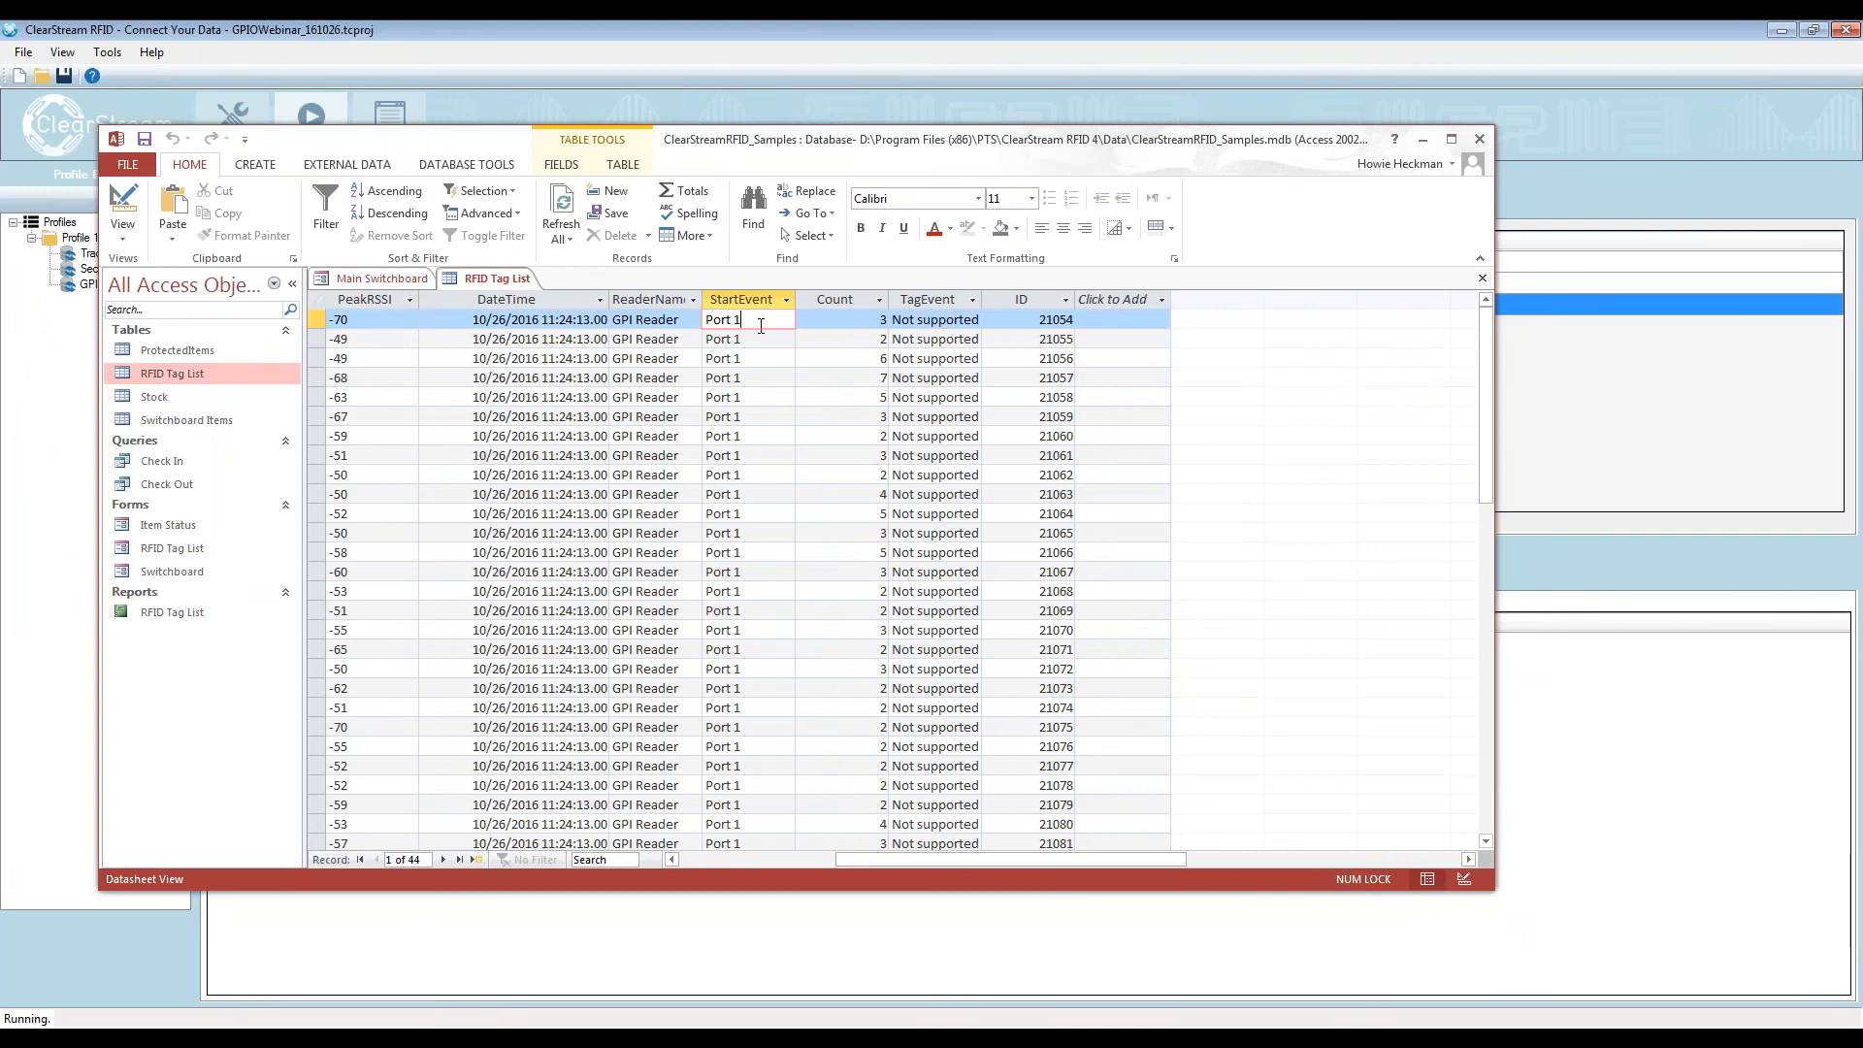
drag(752, 324, 708, 321)
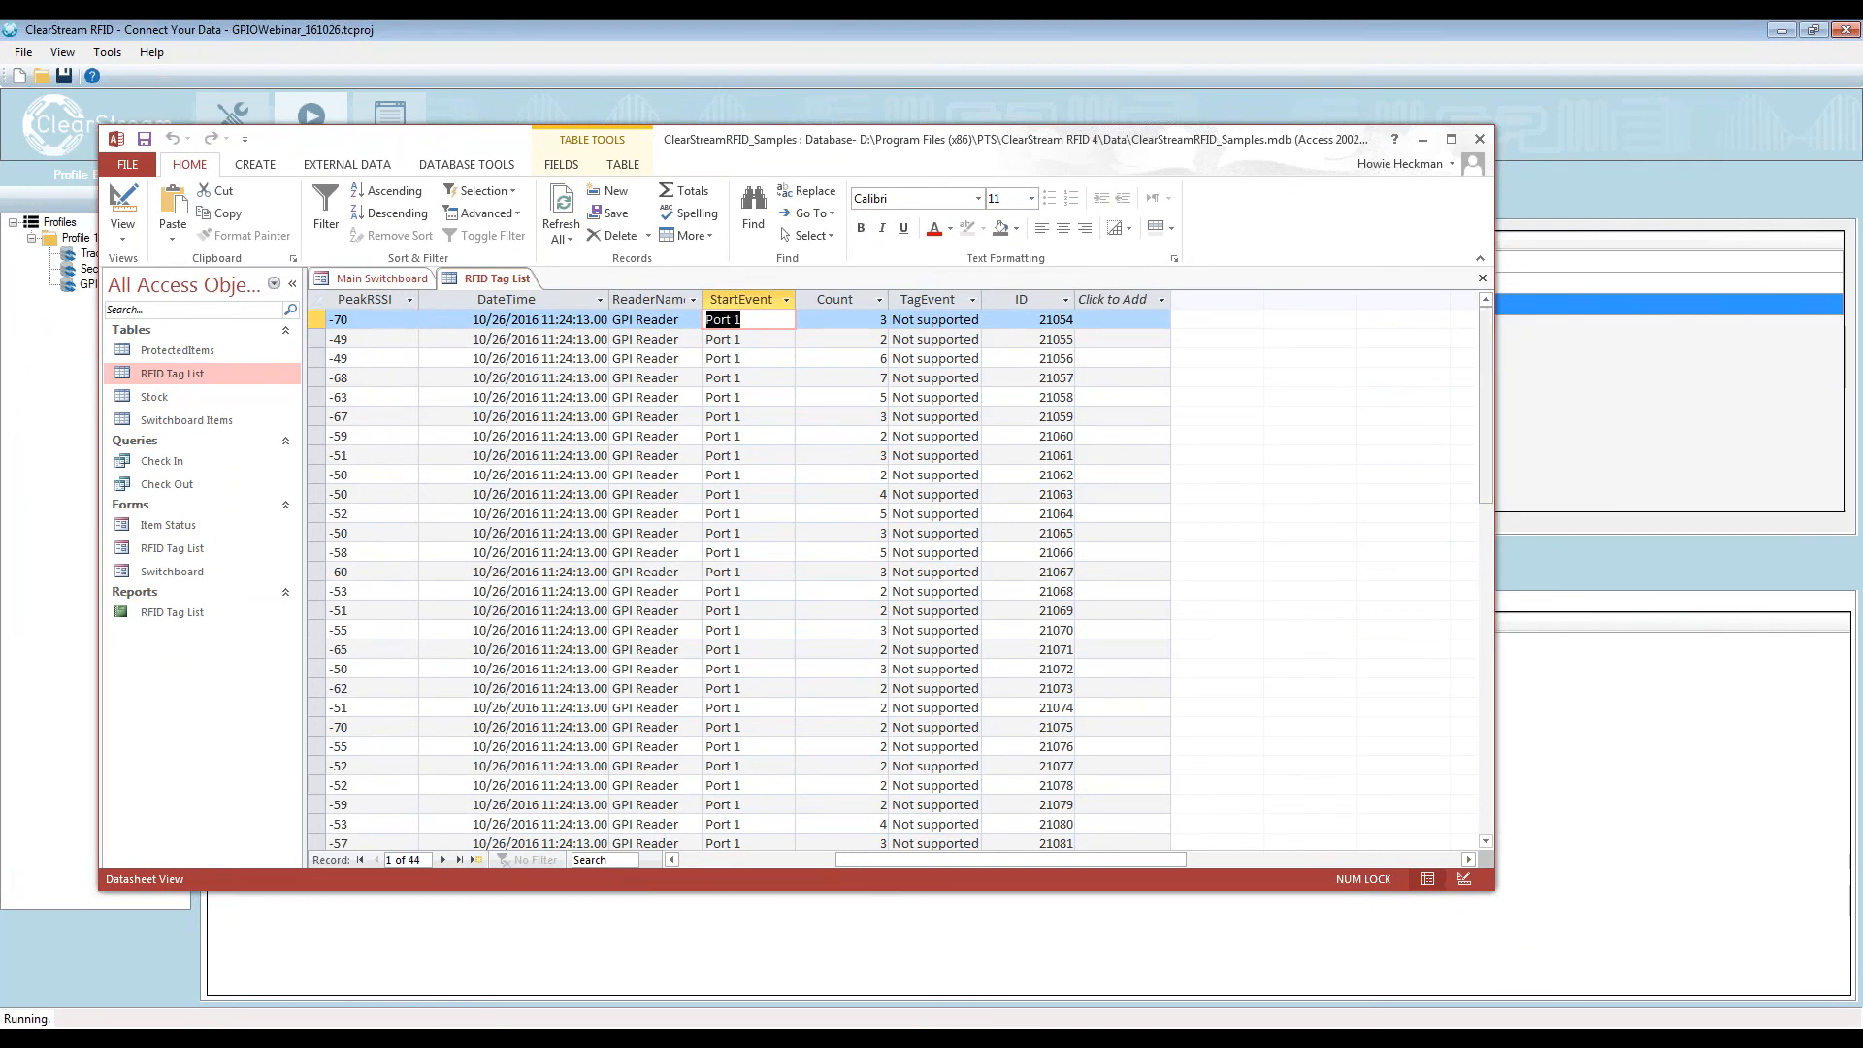
drag(1487, 405, 1493, 580)
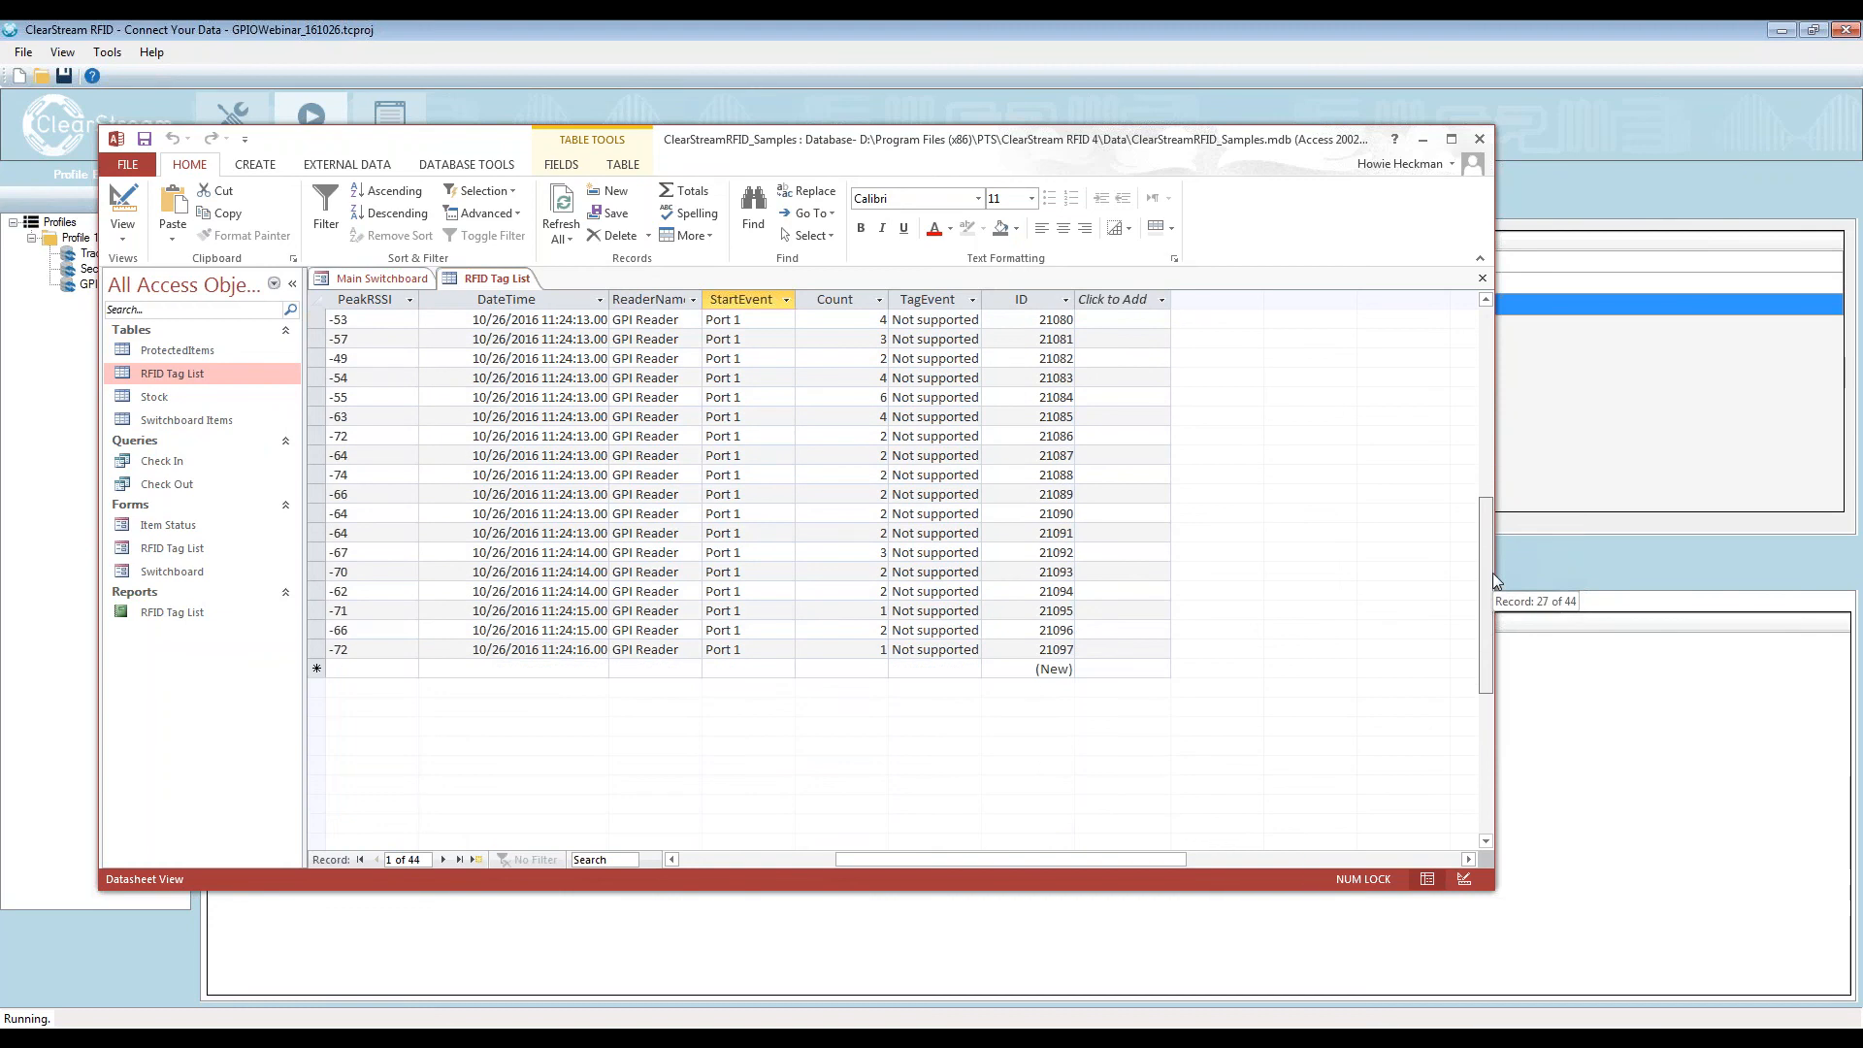
drag(1492, 579, 1492, 342)
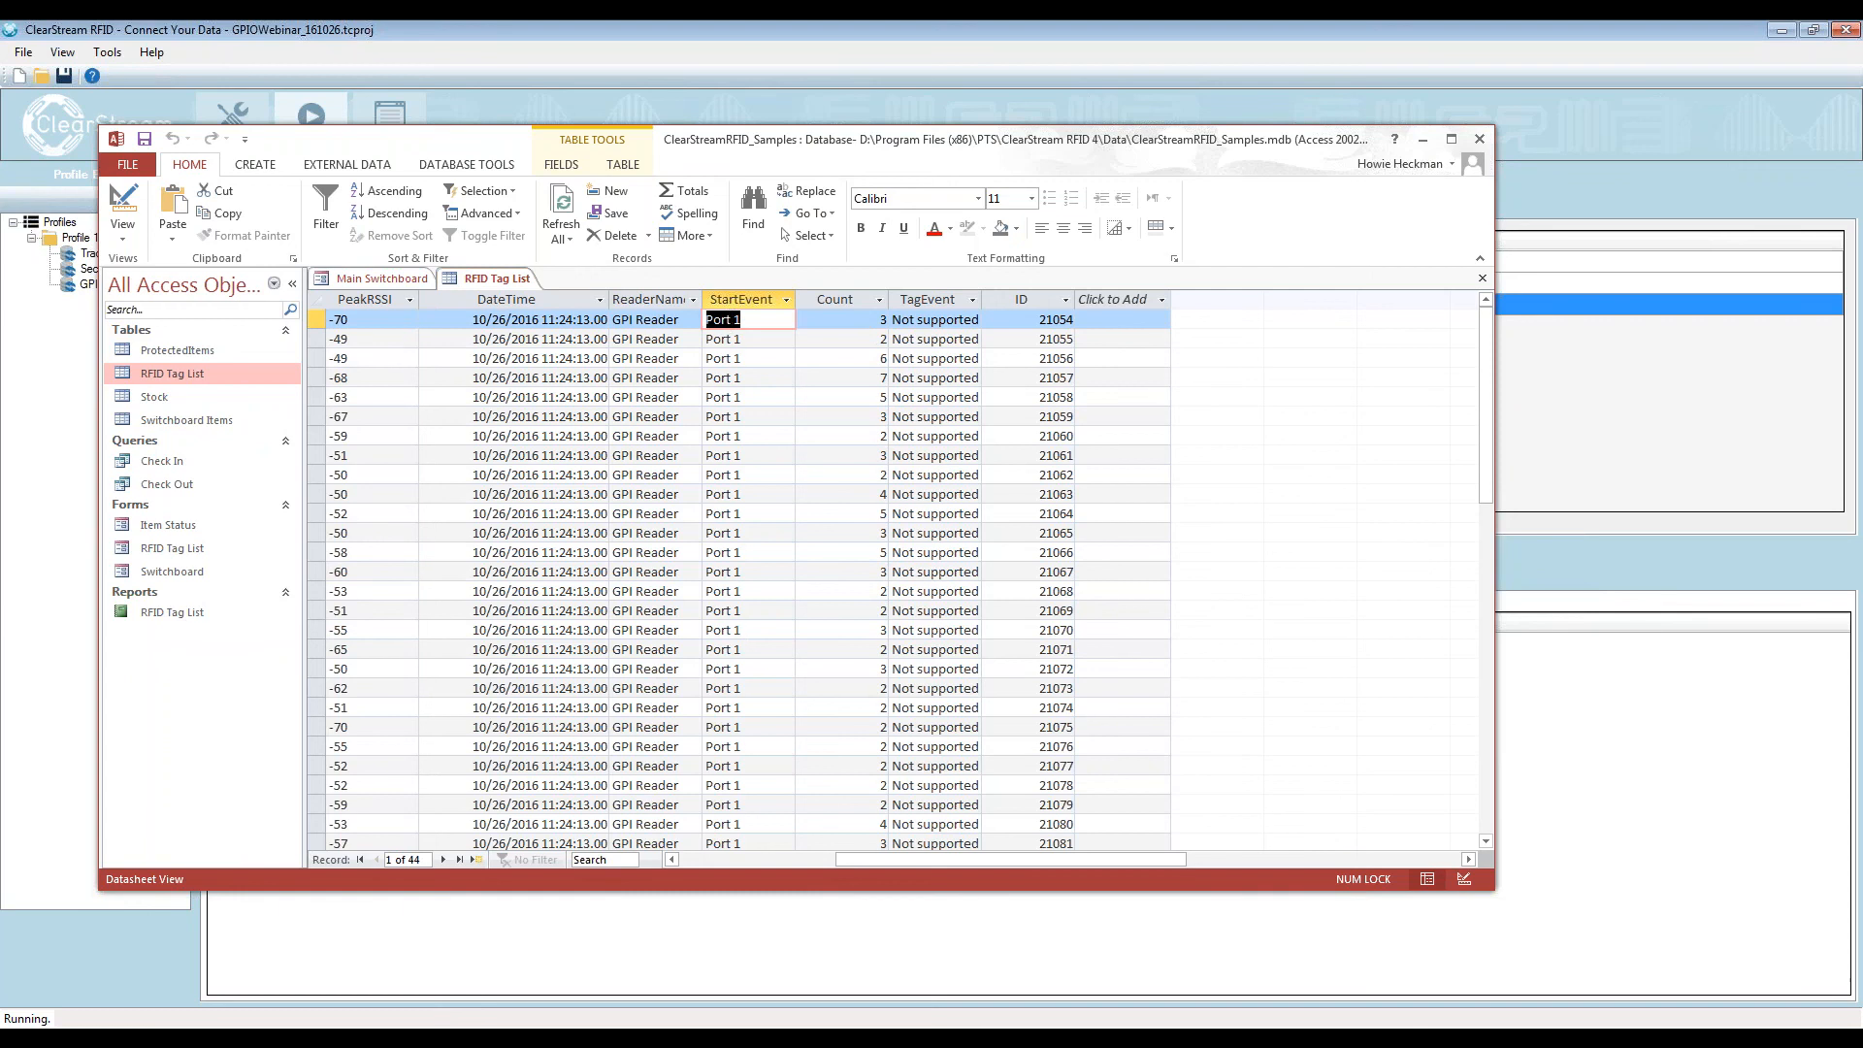
drag(1114, 860, 912, 860)
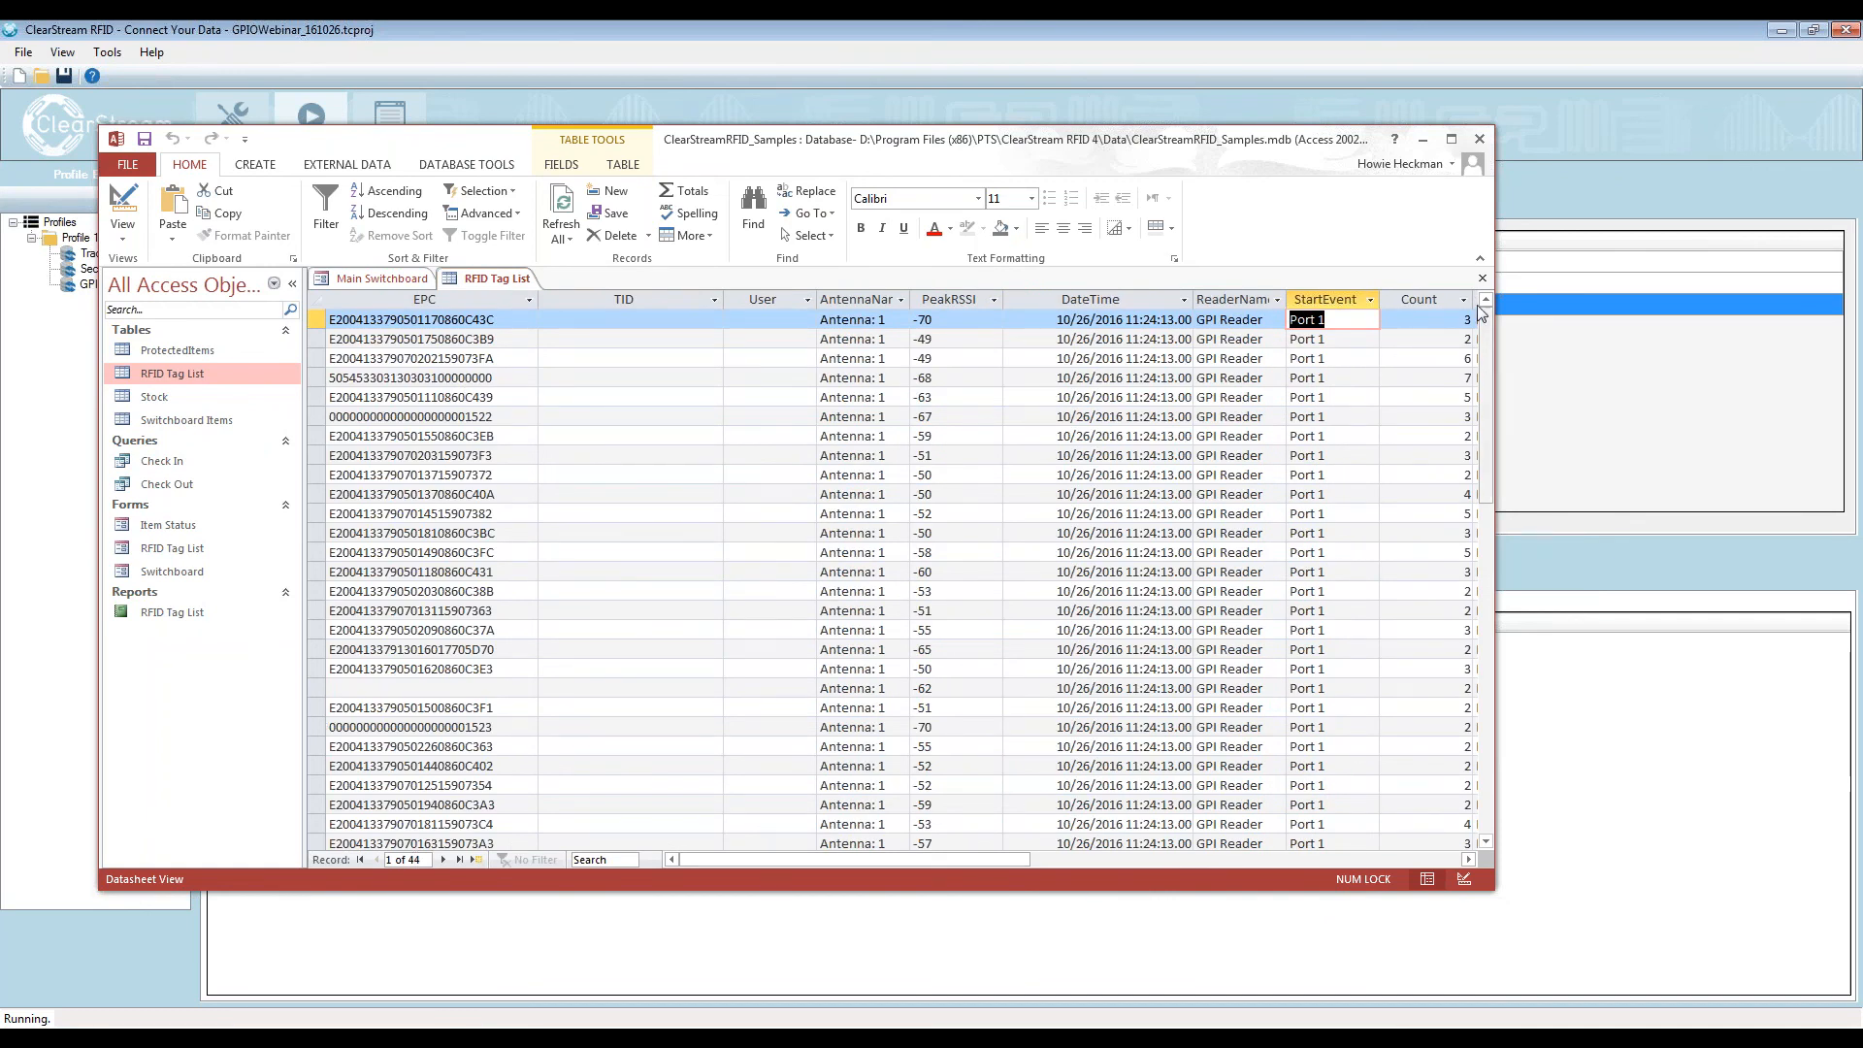
Refresh the RFID Tag List table in Access again and look through the newly recorded tag reads
drag(1236, 134, 2, 204)
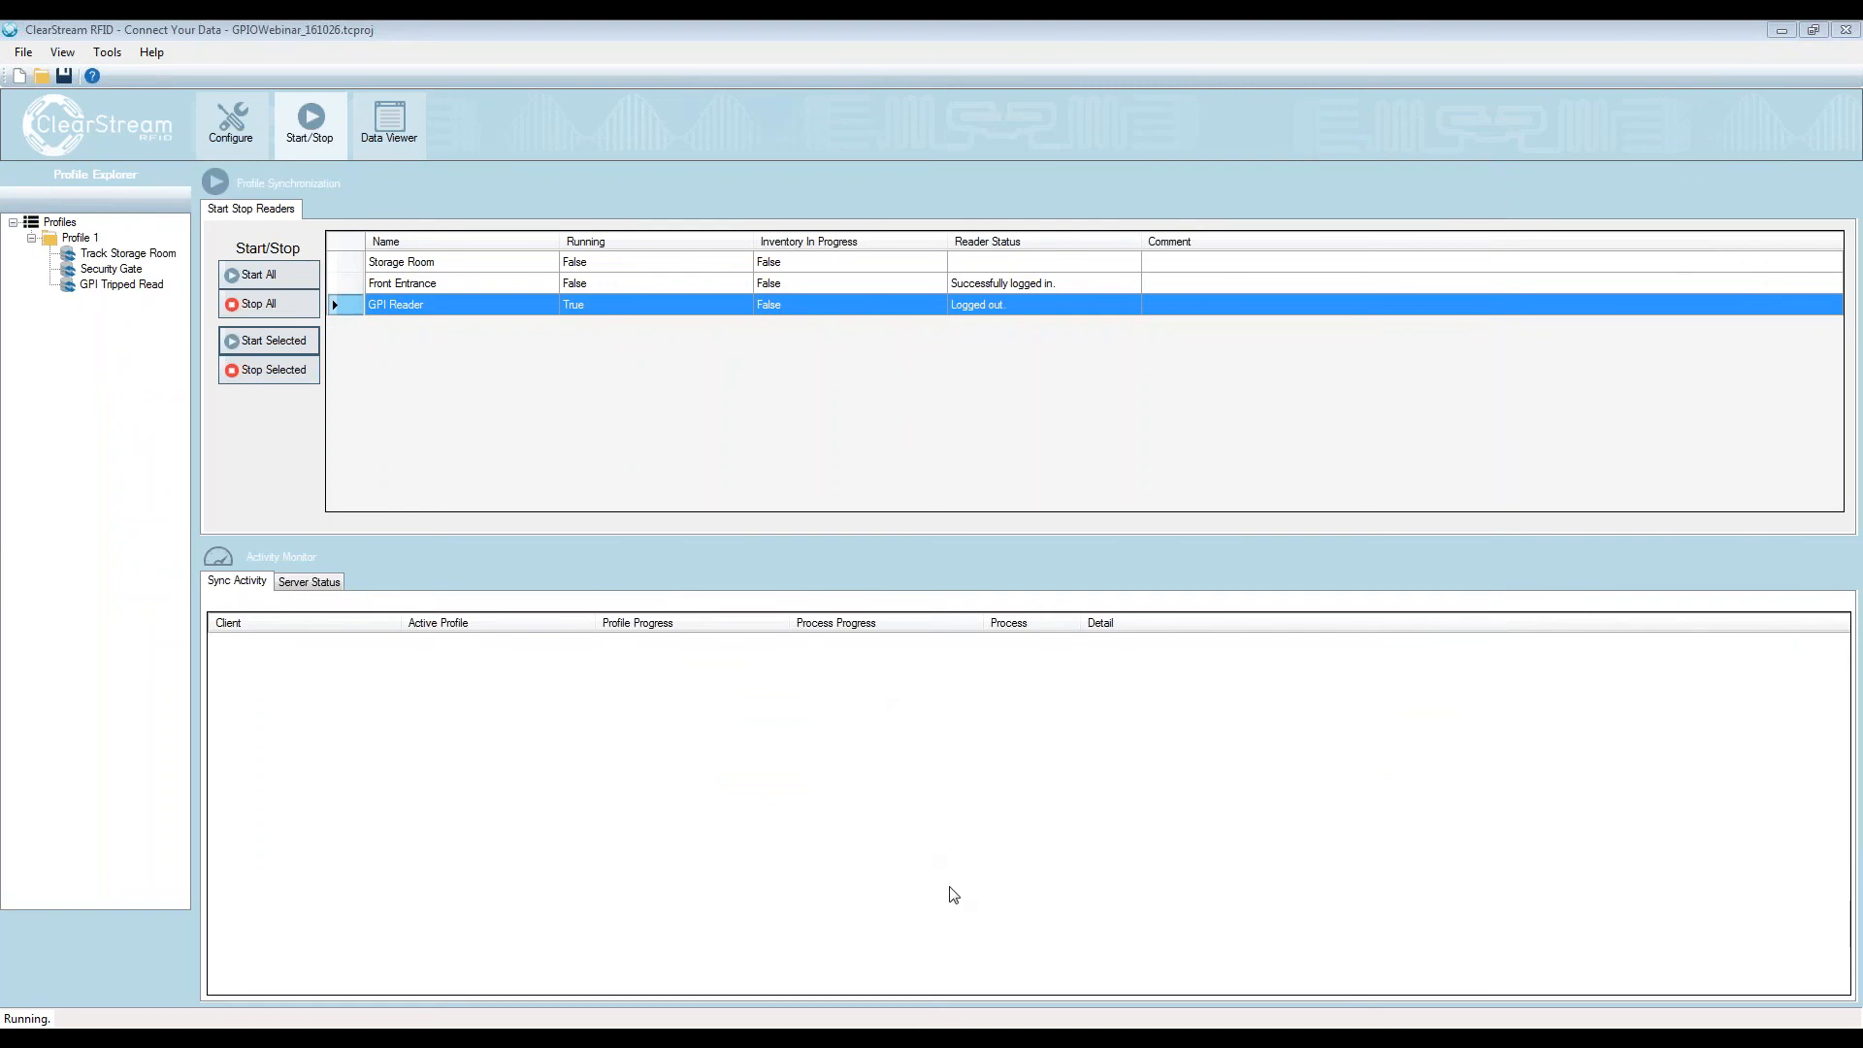
drag(1862, 103, 798, 109)
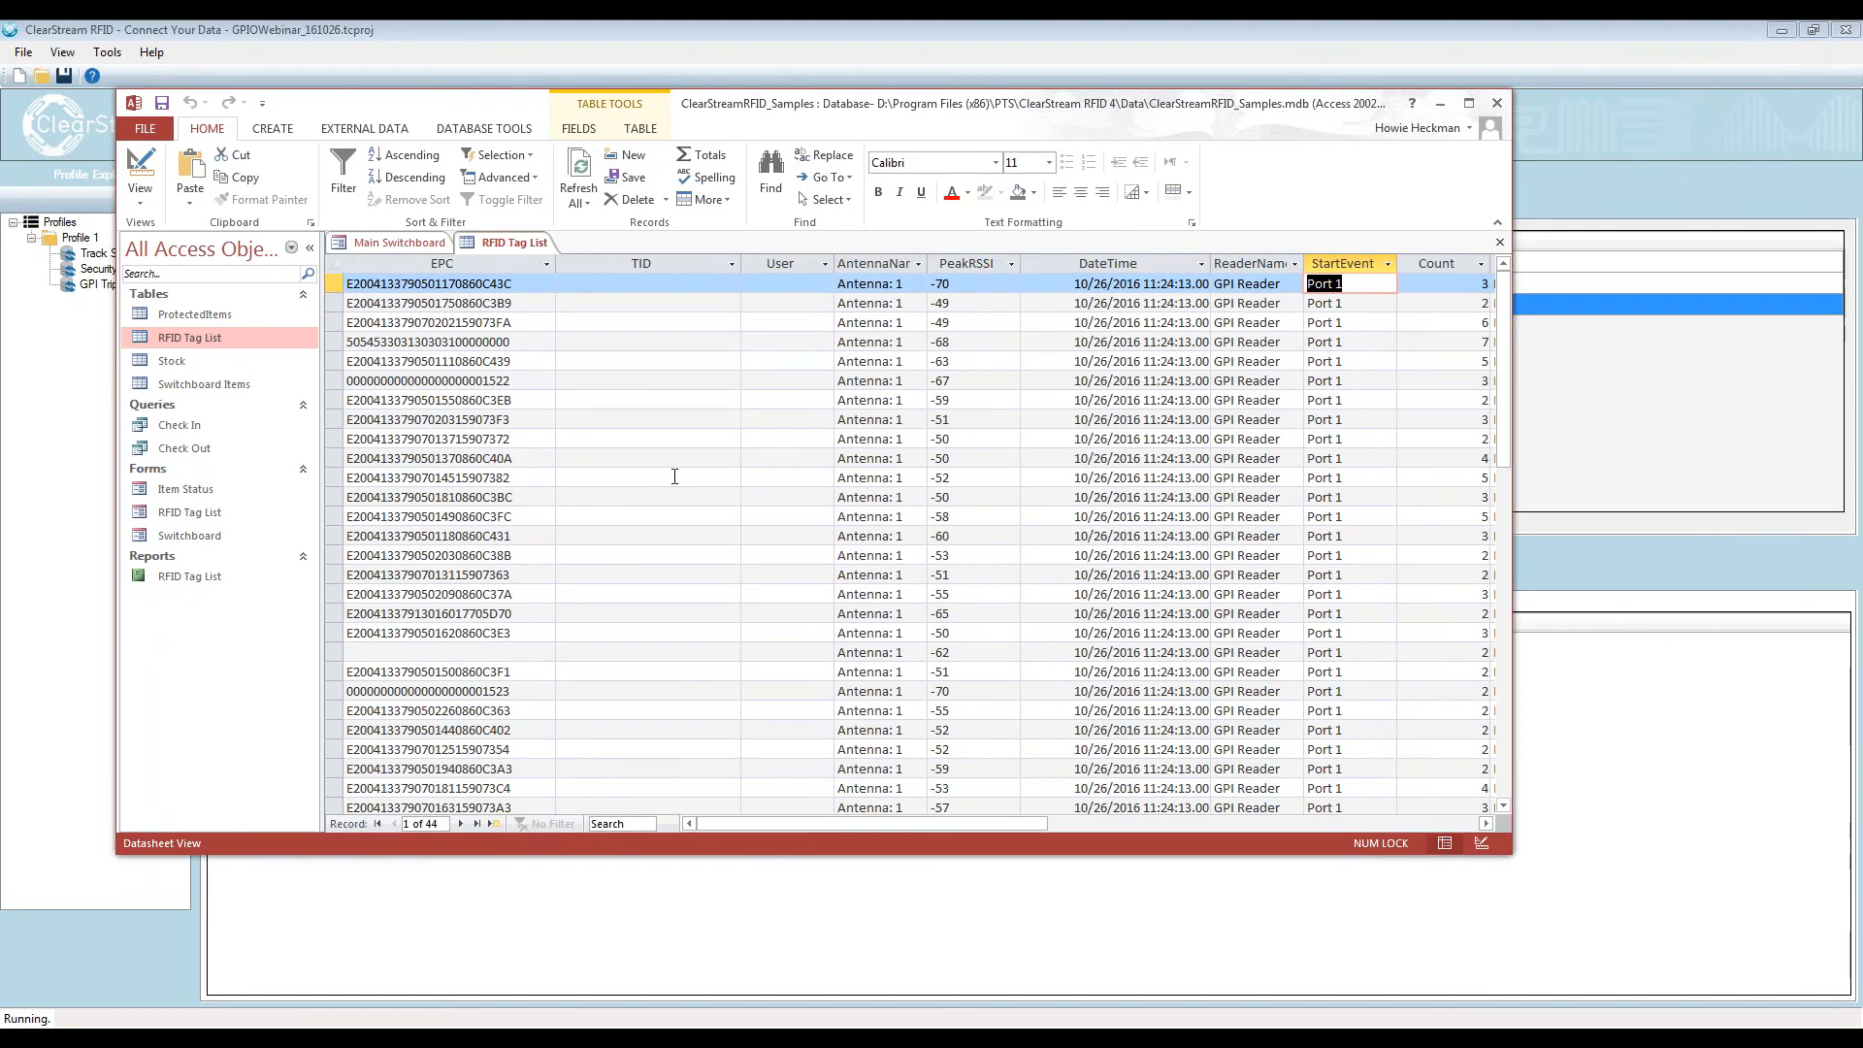
click(579, 164)
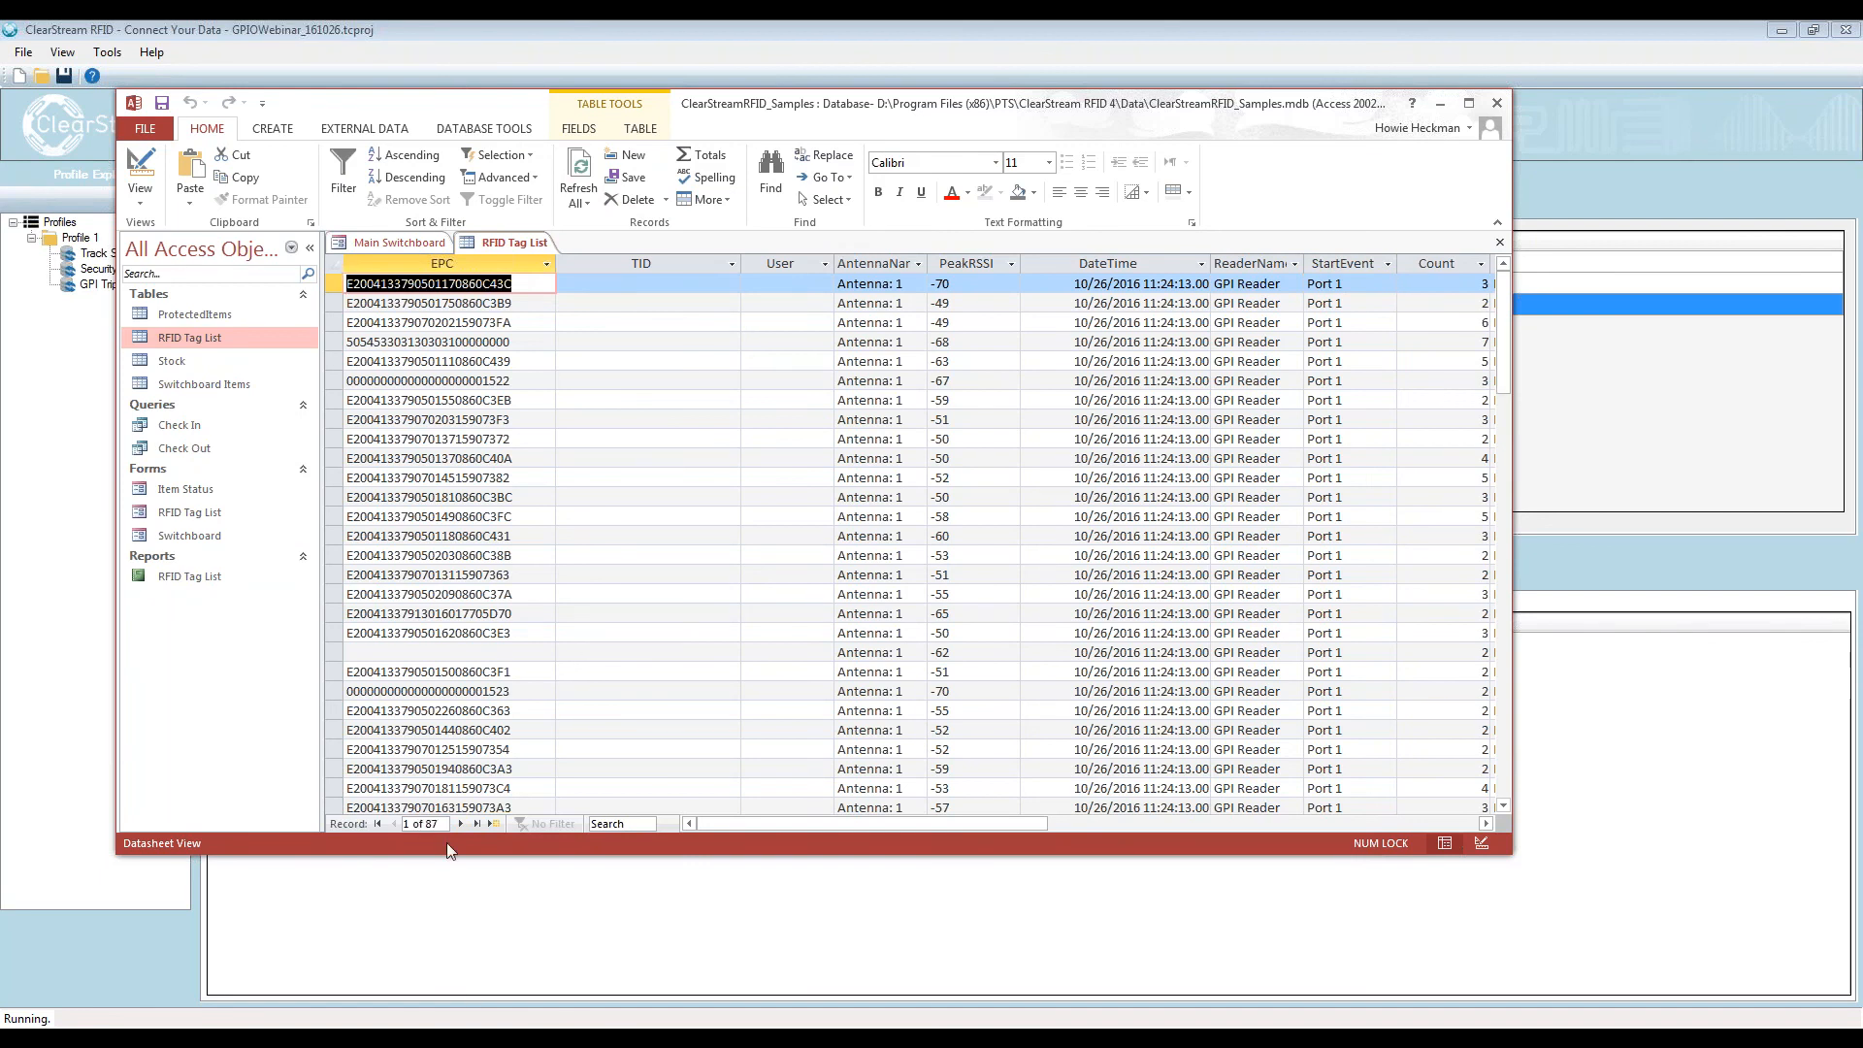
drag(1503, 283, 1477, 461)
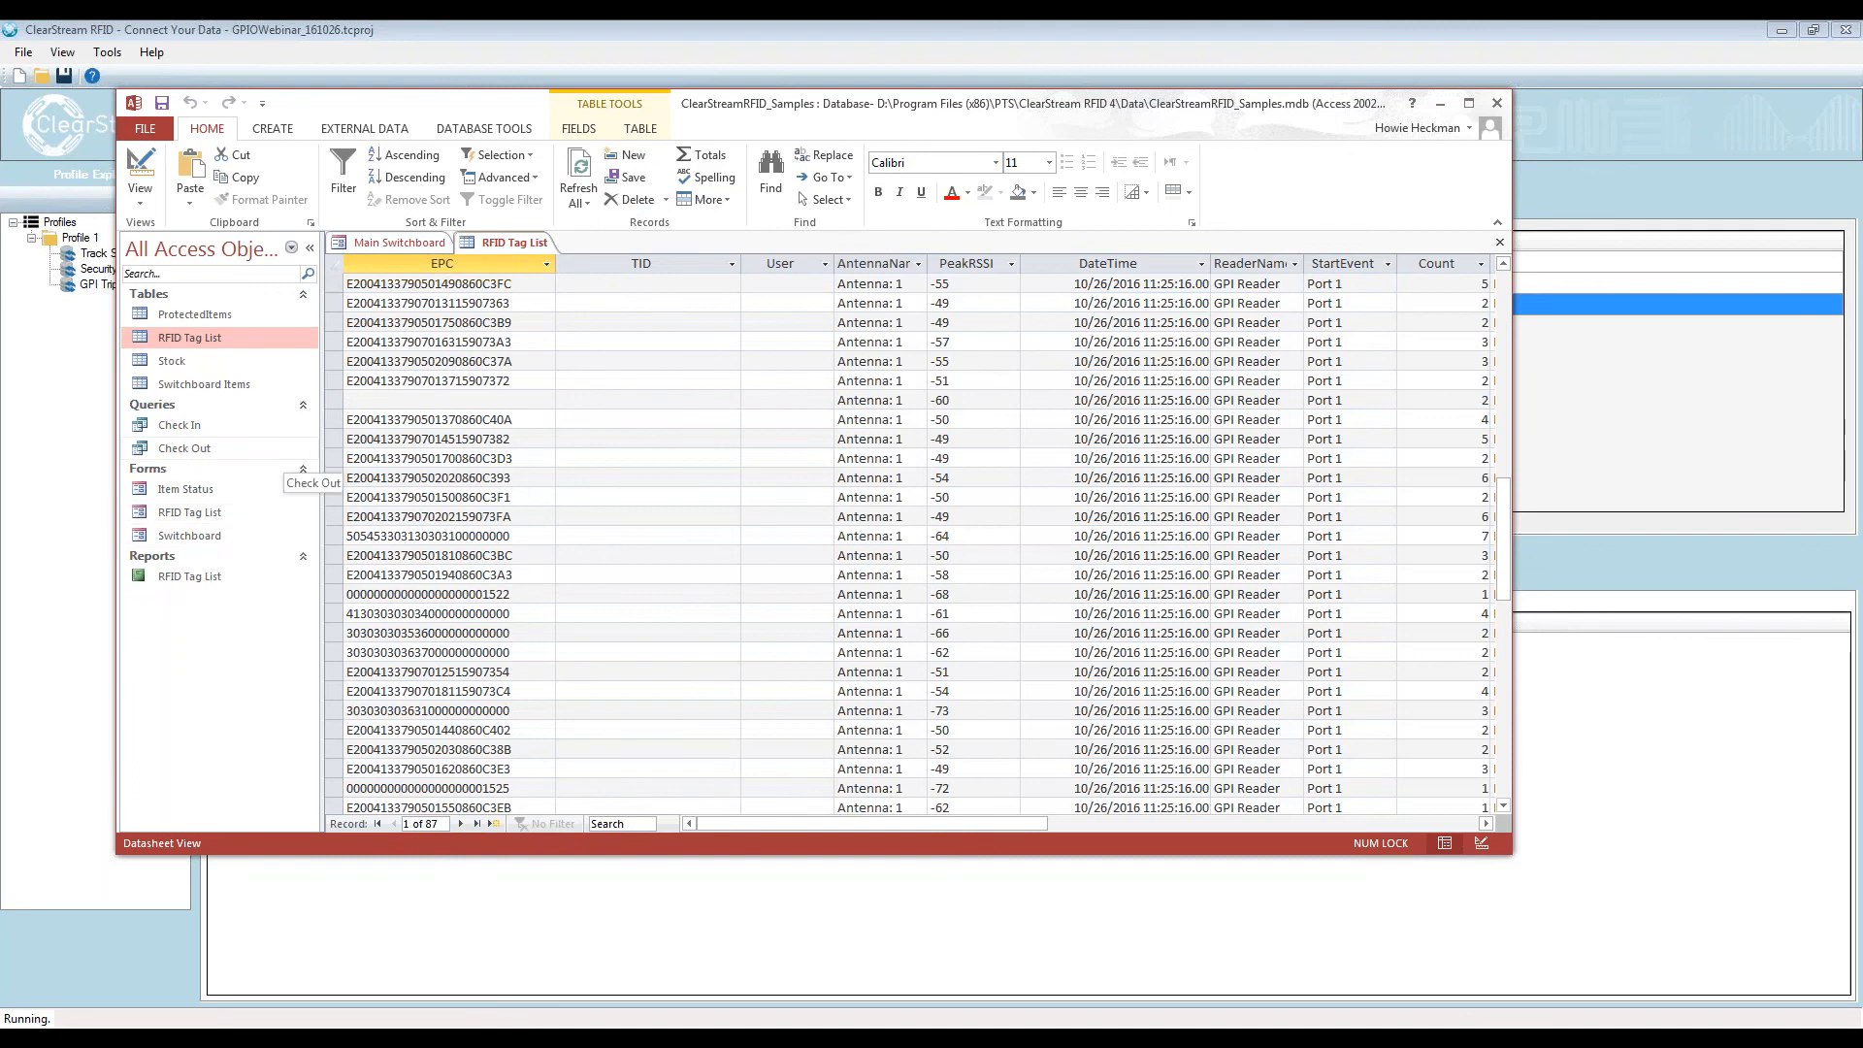
mouse_move(1502, 524)
mouse_down()
mouse_move(1499, 679)
mouse_move(1492, 492)
mouse_up()
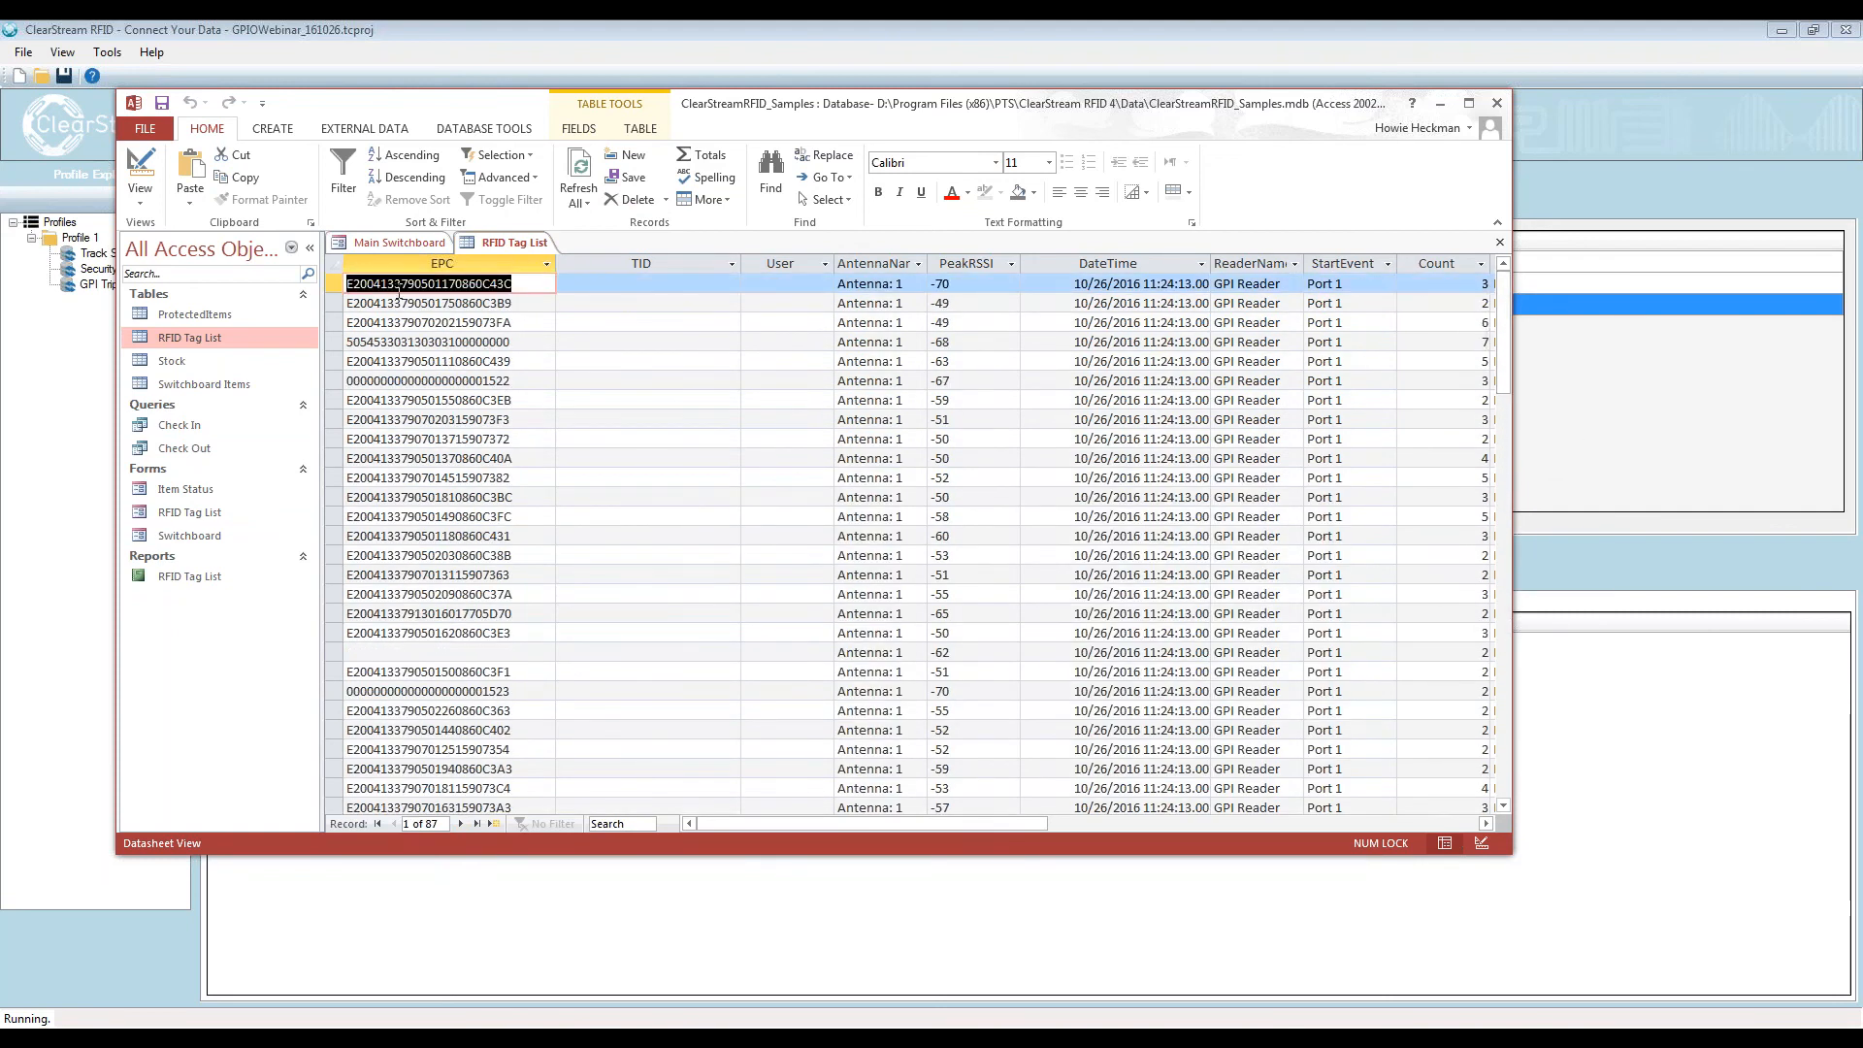
click(513, 284)
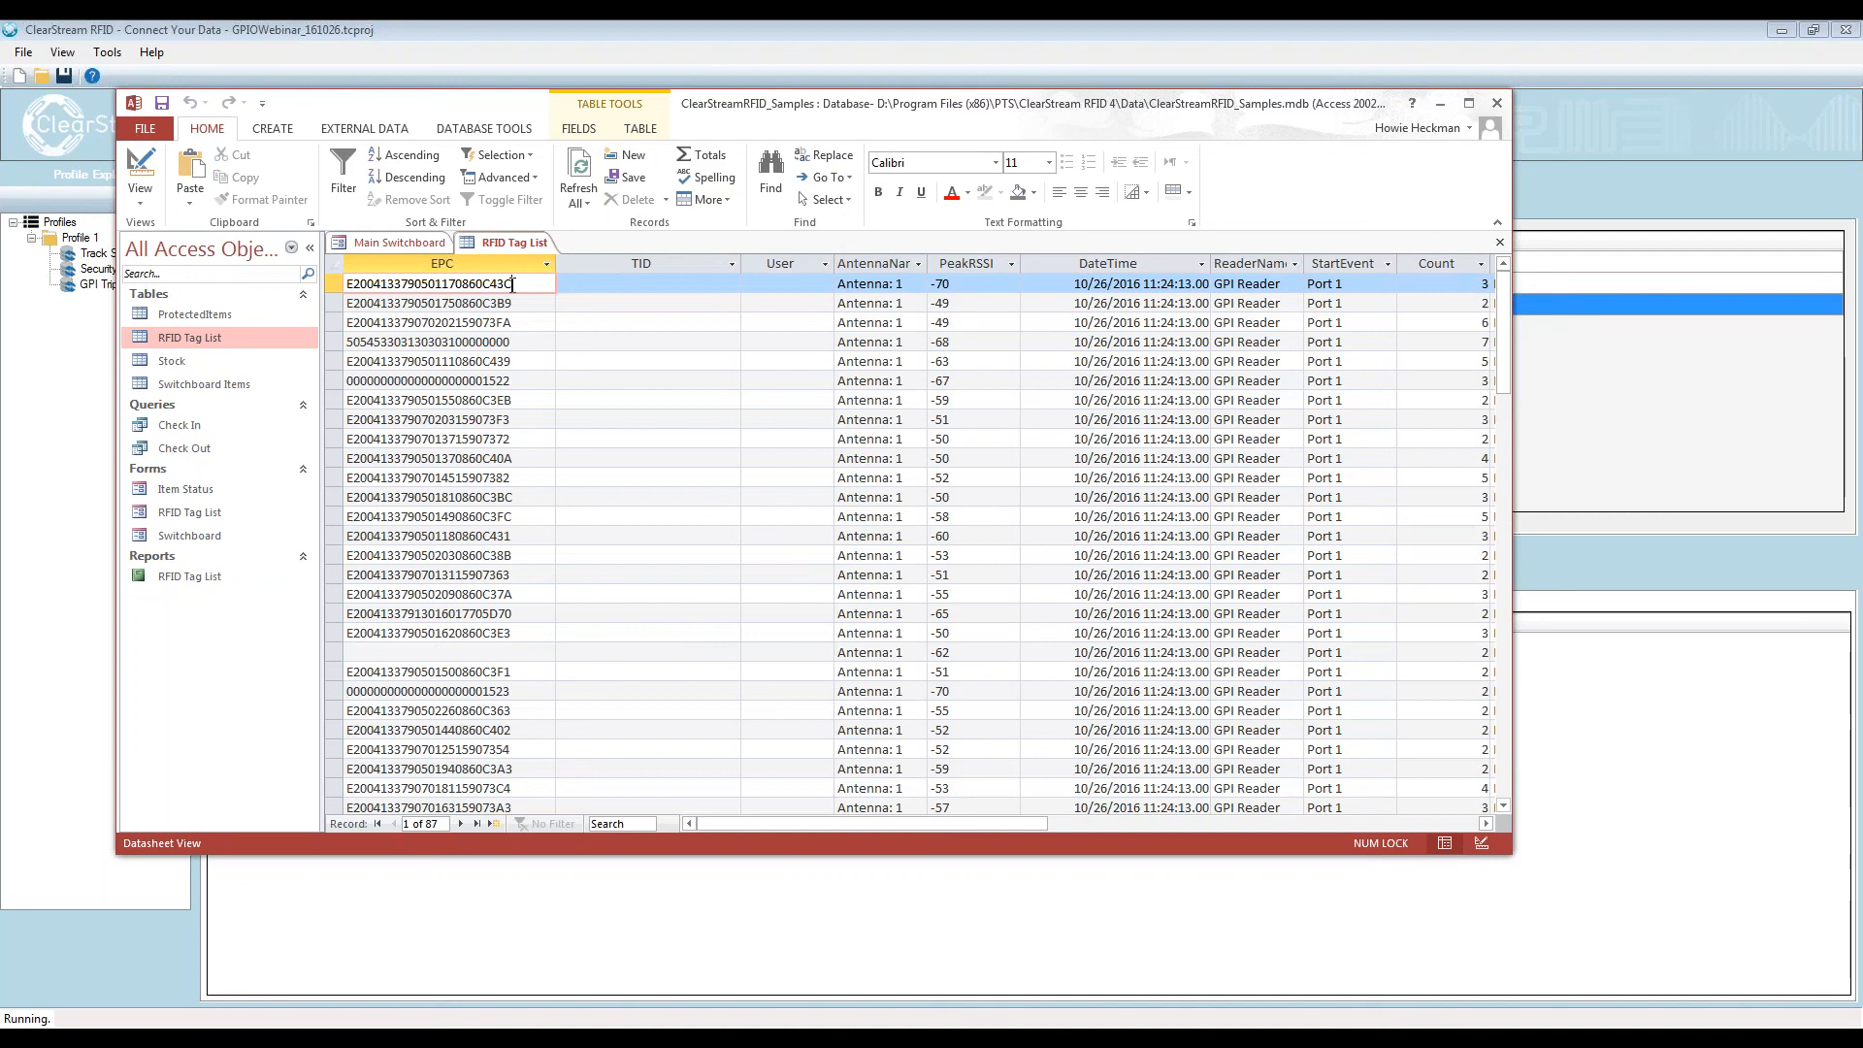
drag(513, 284, 347, 284)
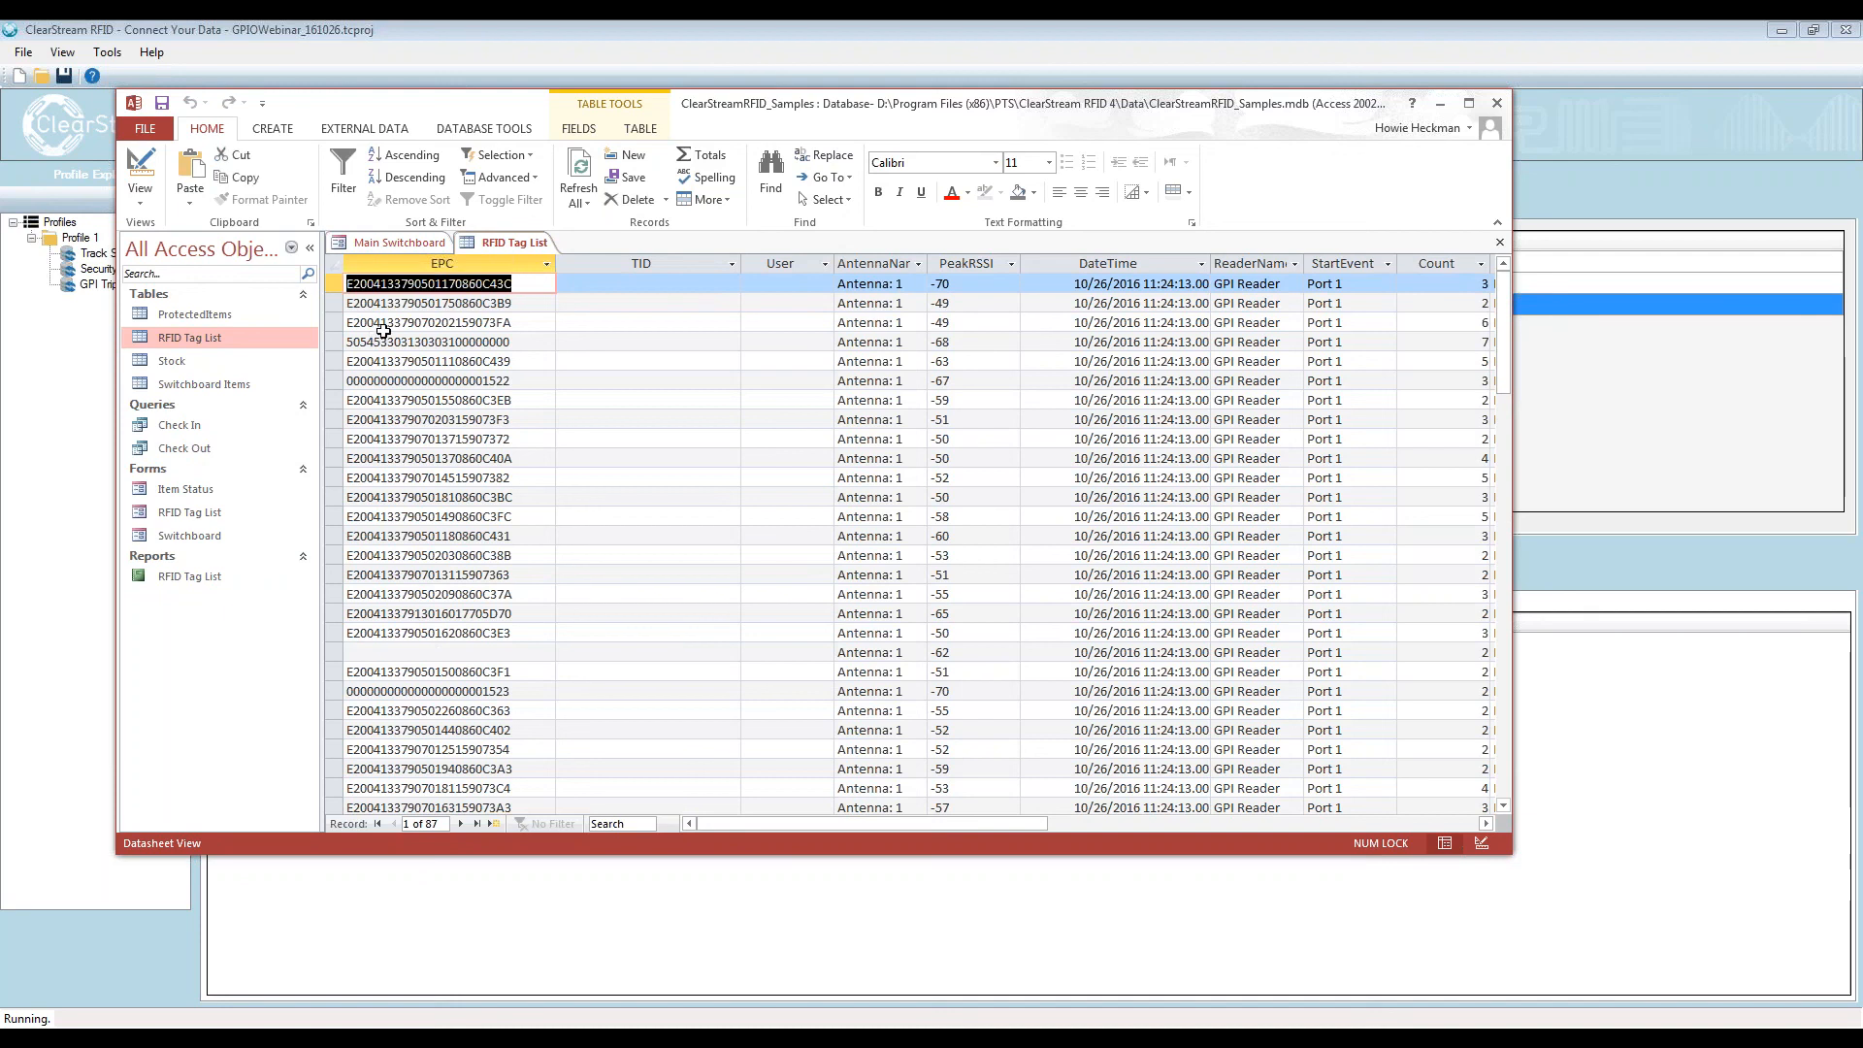
click(343, 184)
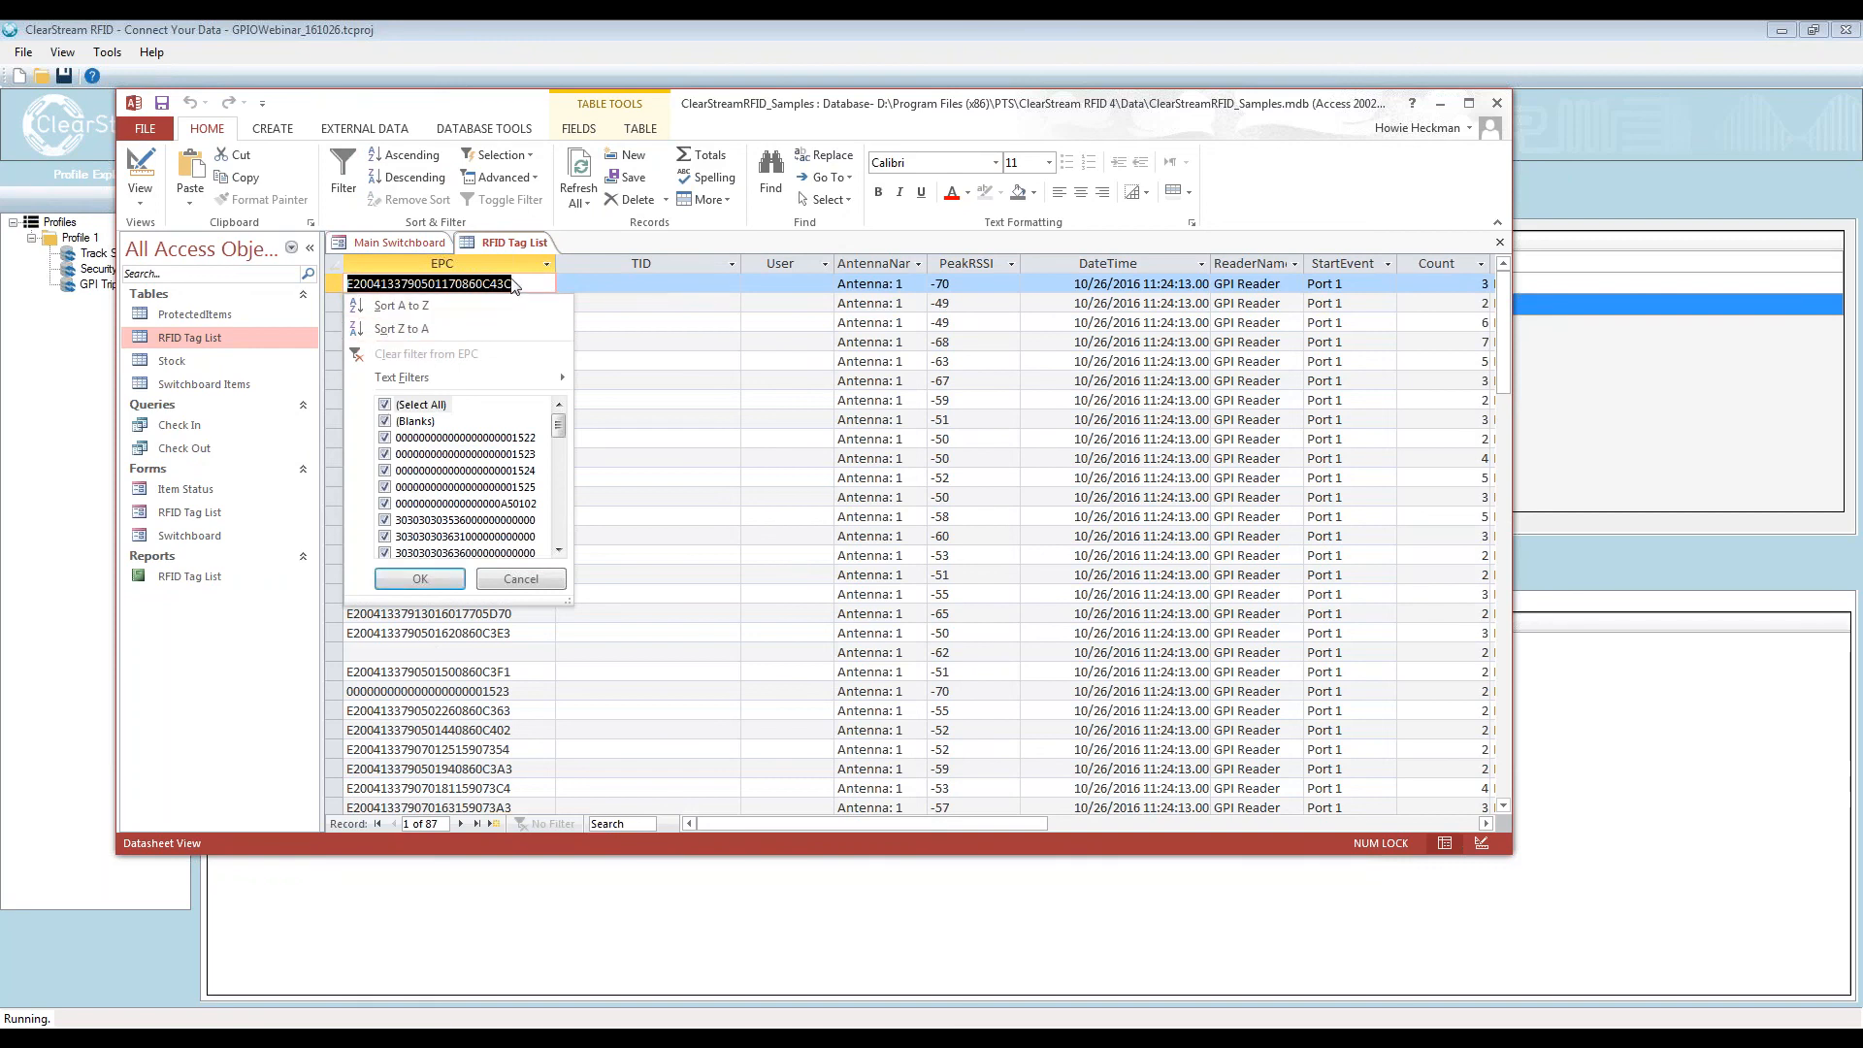
click(582, 294)
click(441, 263)
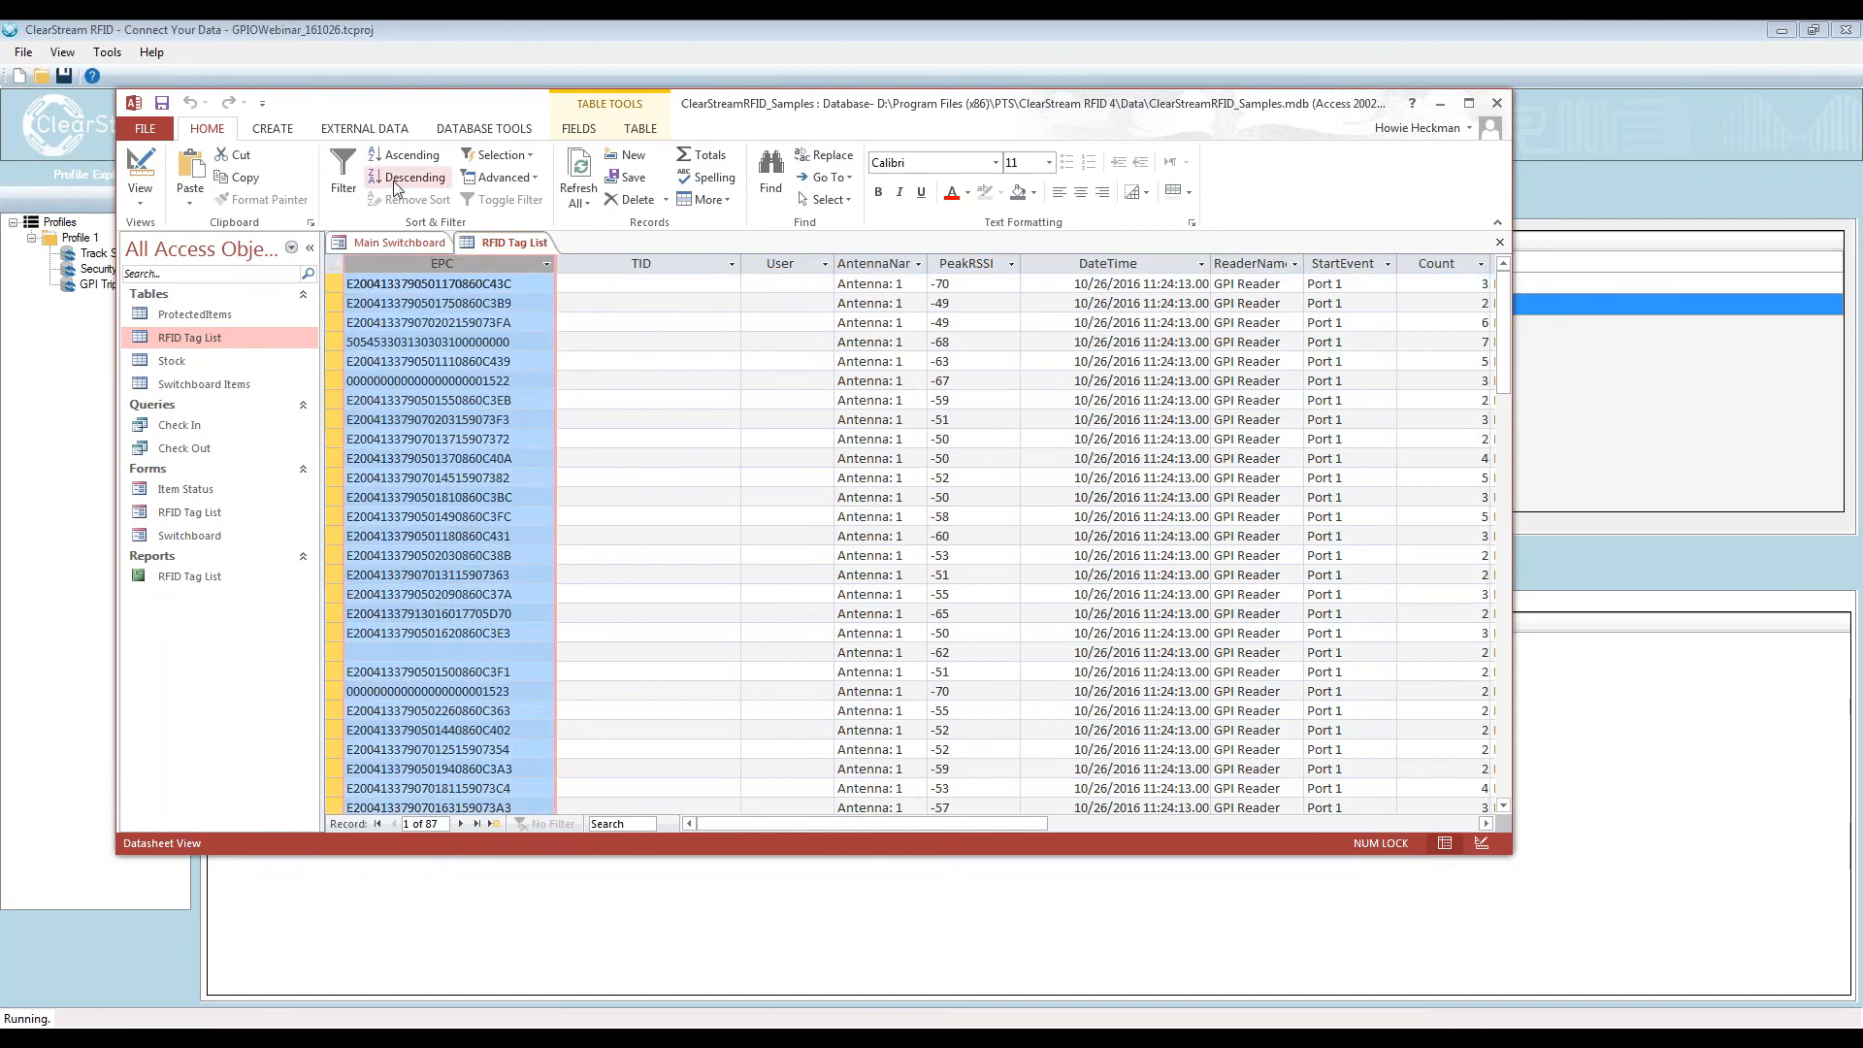
click(343, 175)
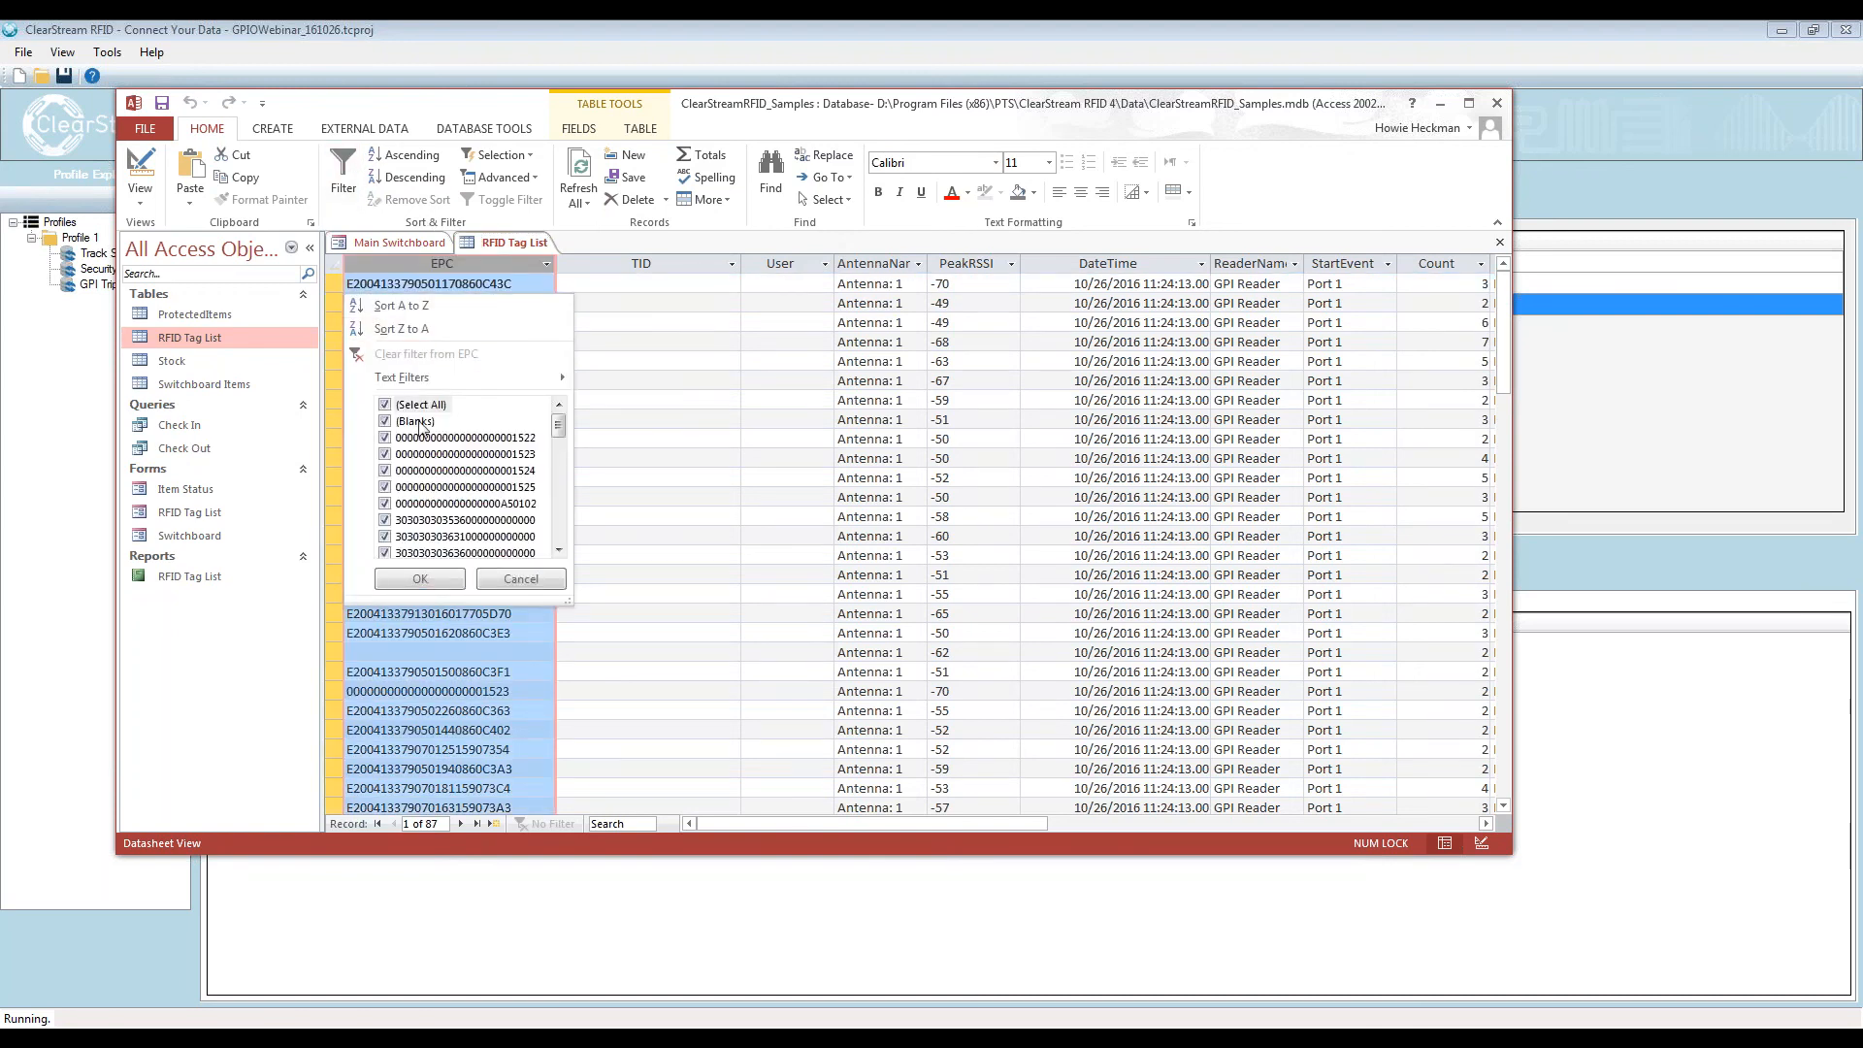
click(386, 439)
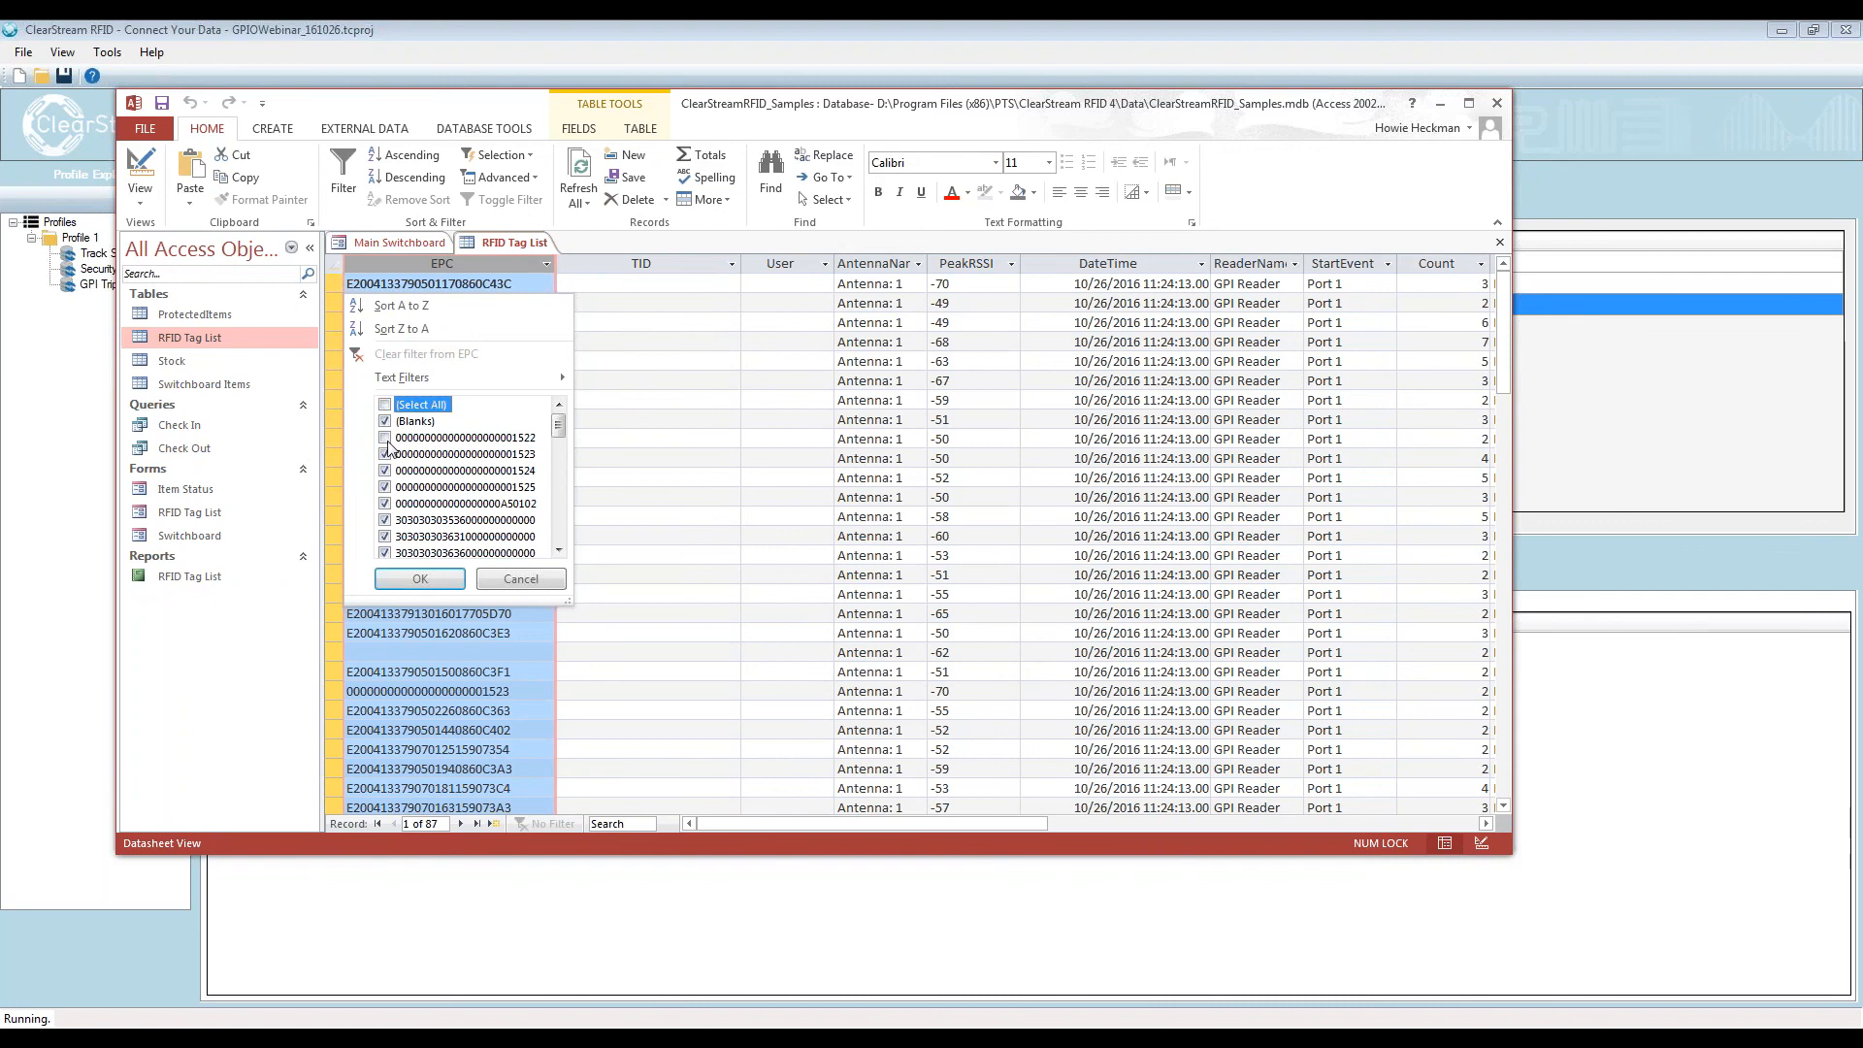
click(385, 407)
click(385, 406)
click(386, 438)
click(419, 578)
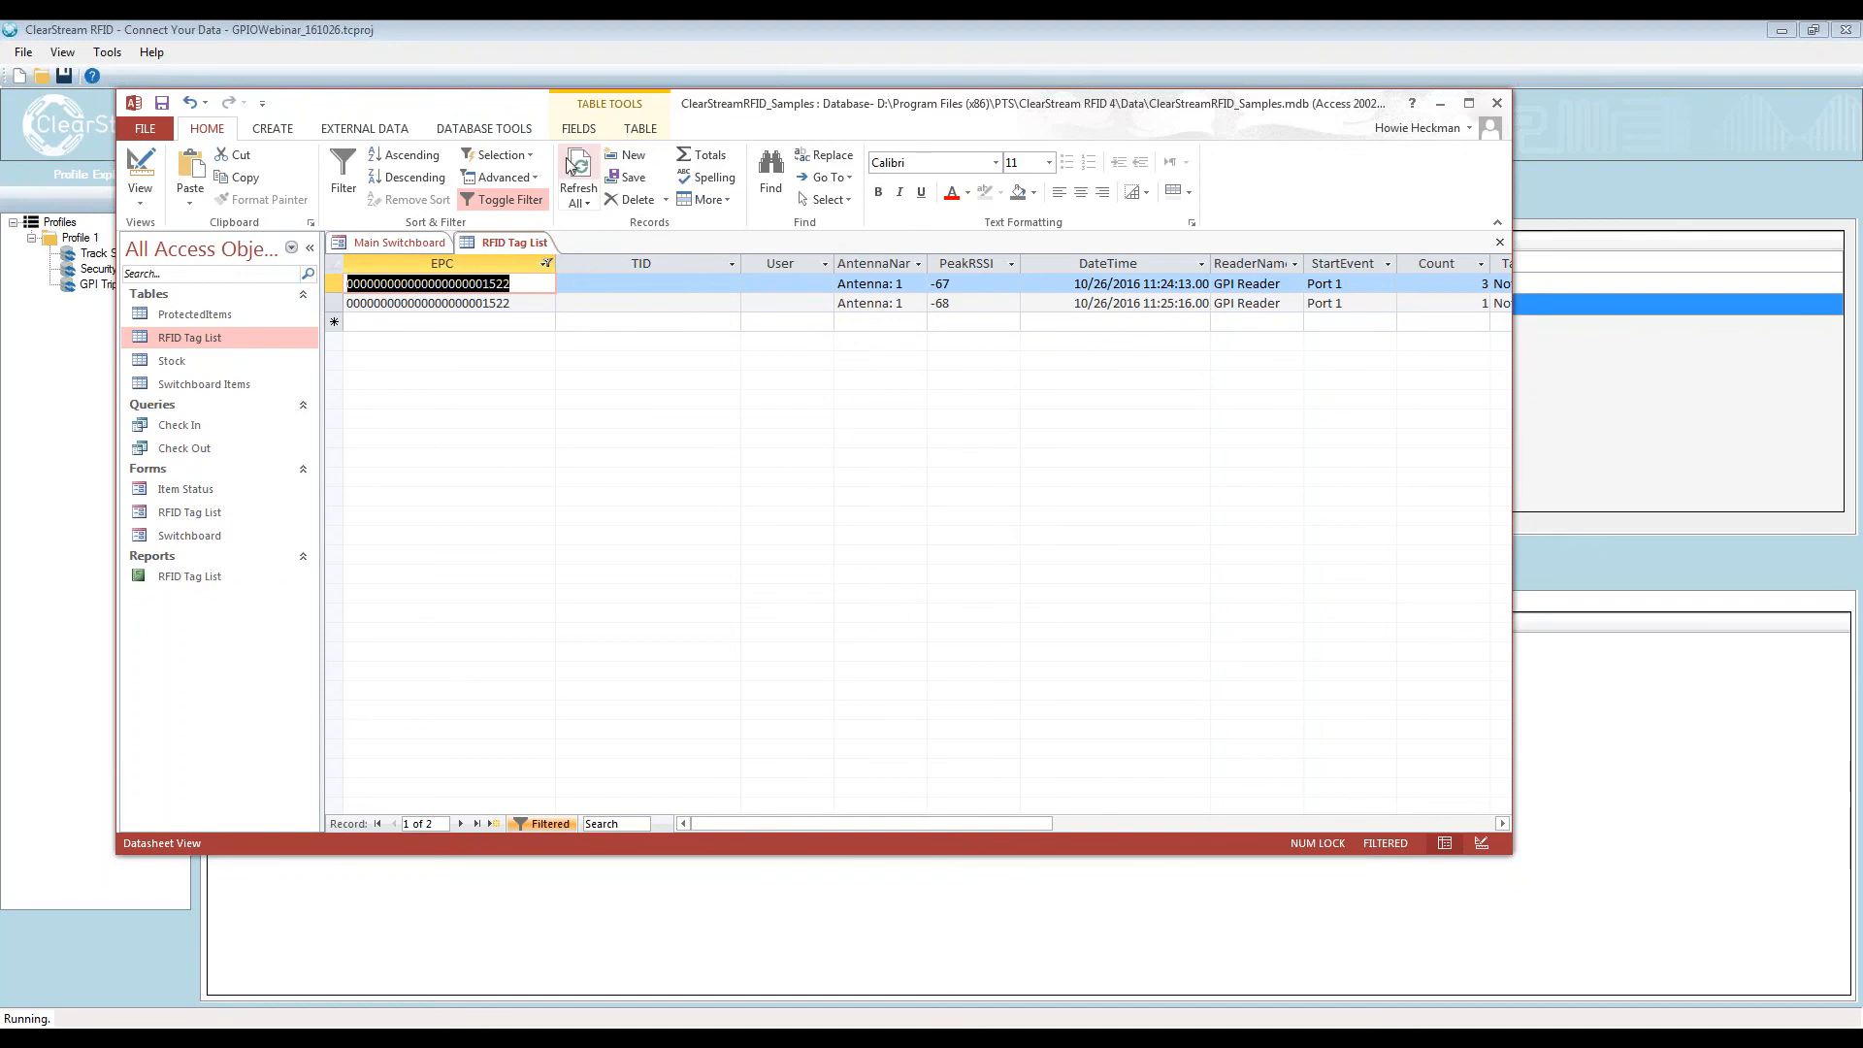
Remove the EPC filter from the RFID Tag List table and delete all of its records
click(475, 199)
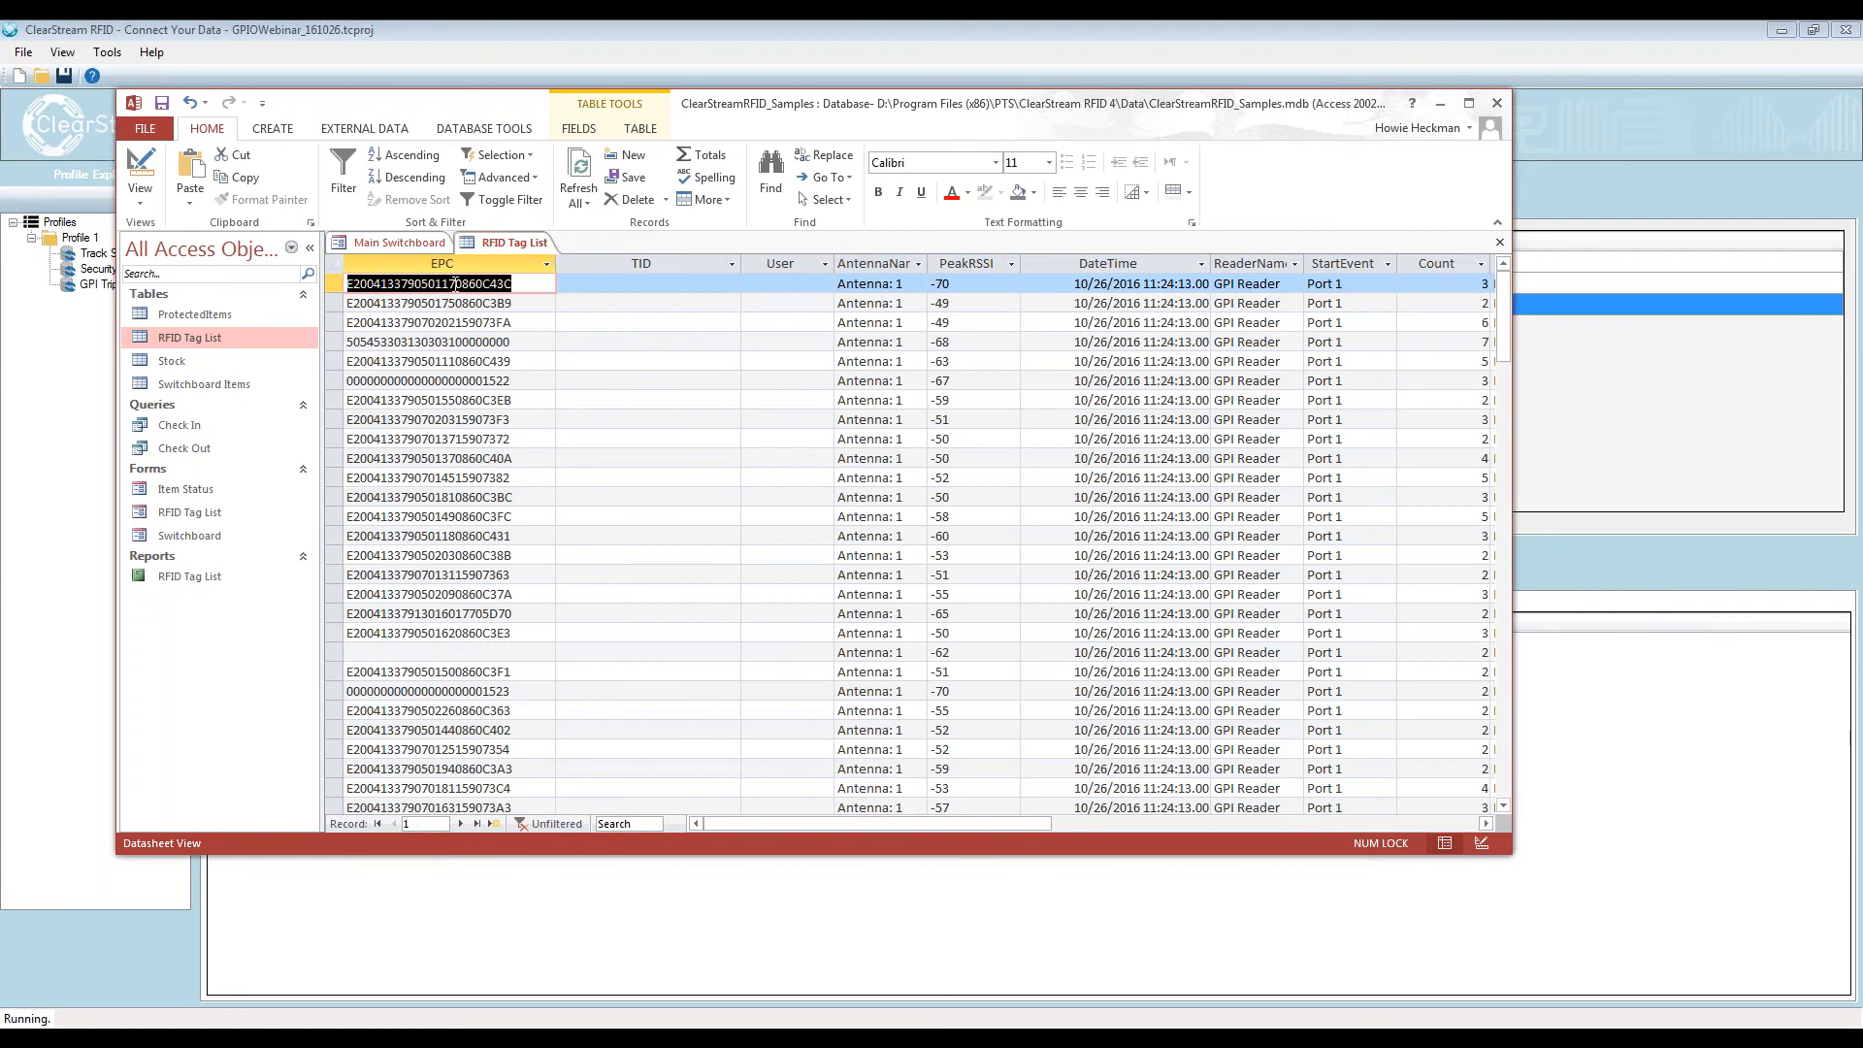
key(ctrl+a)
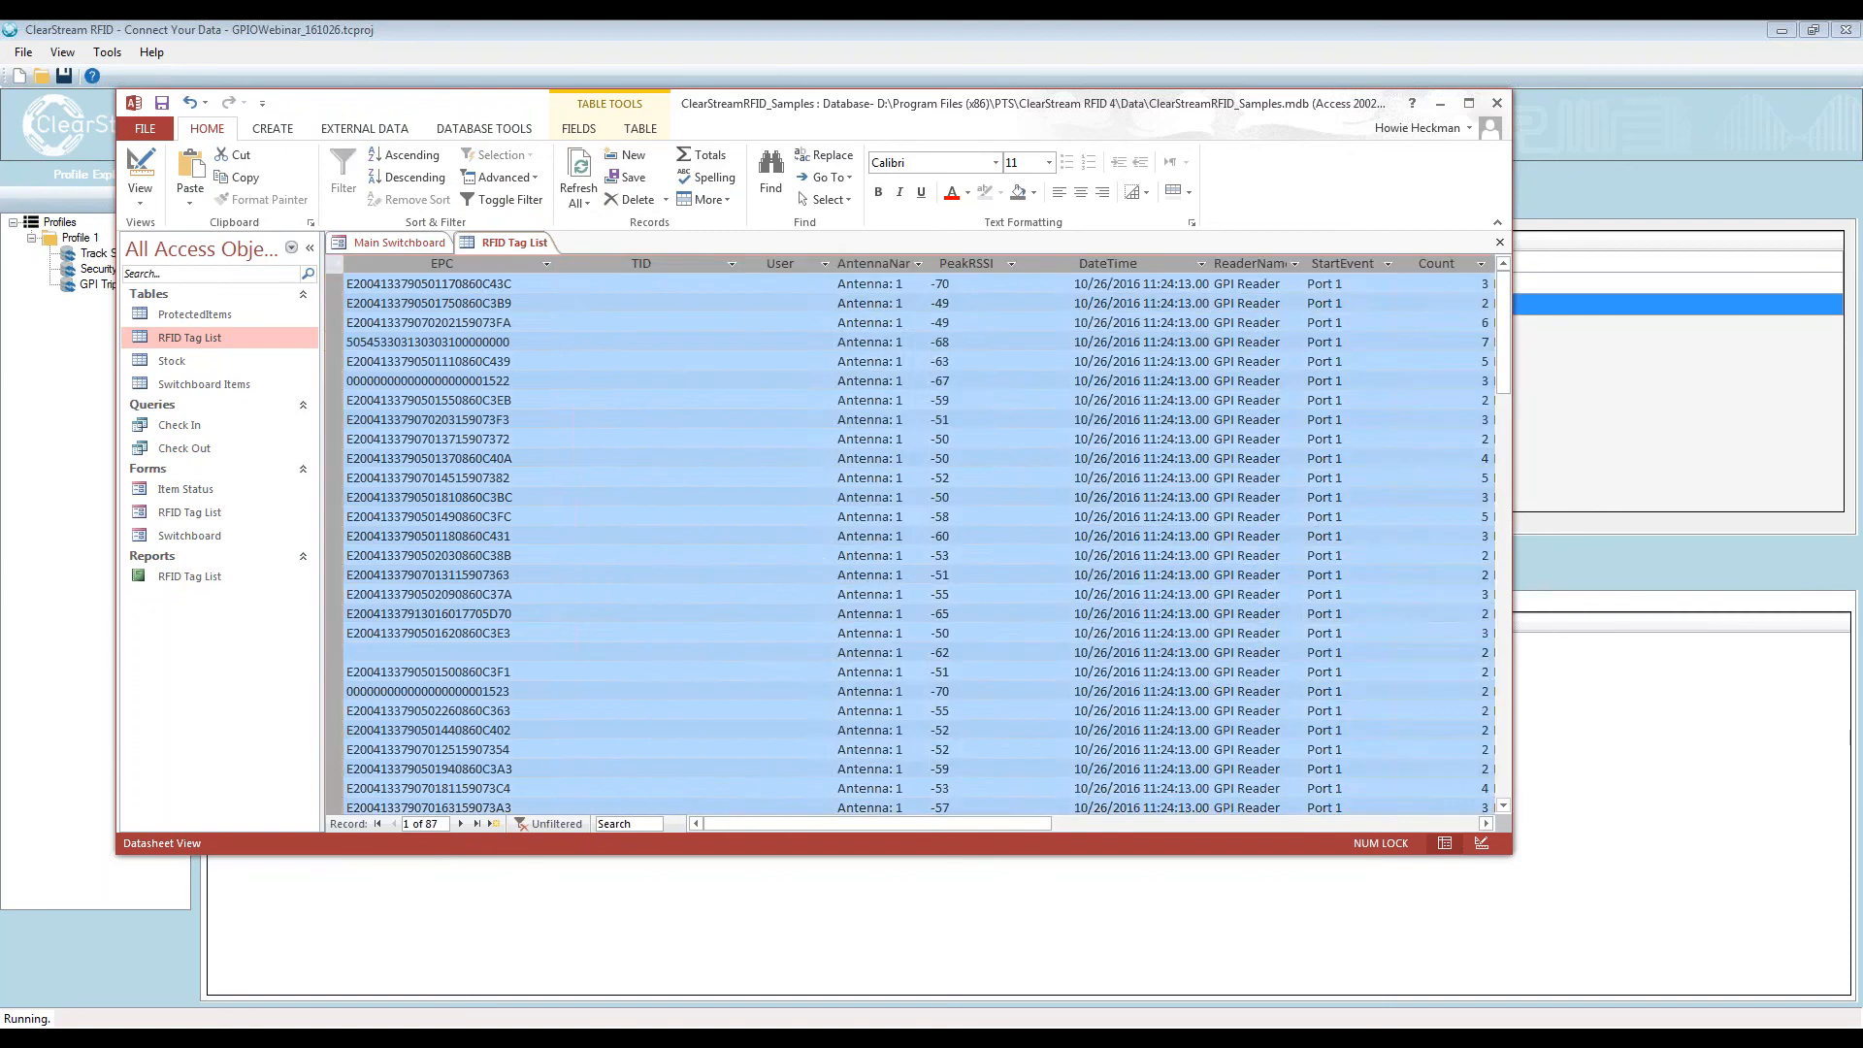
key(Delete)
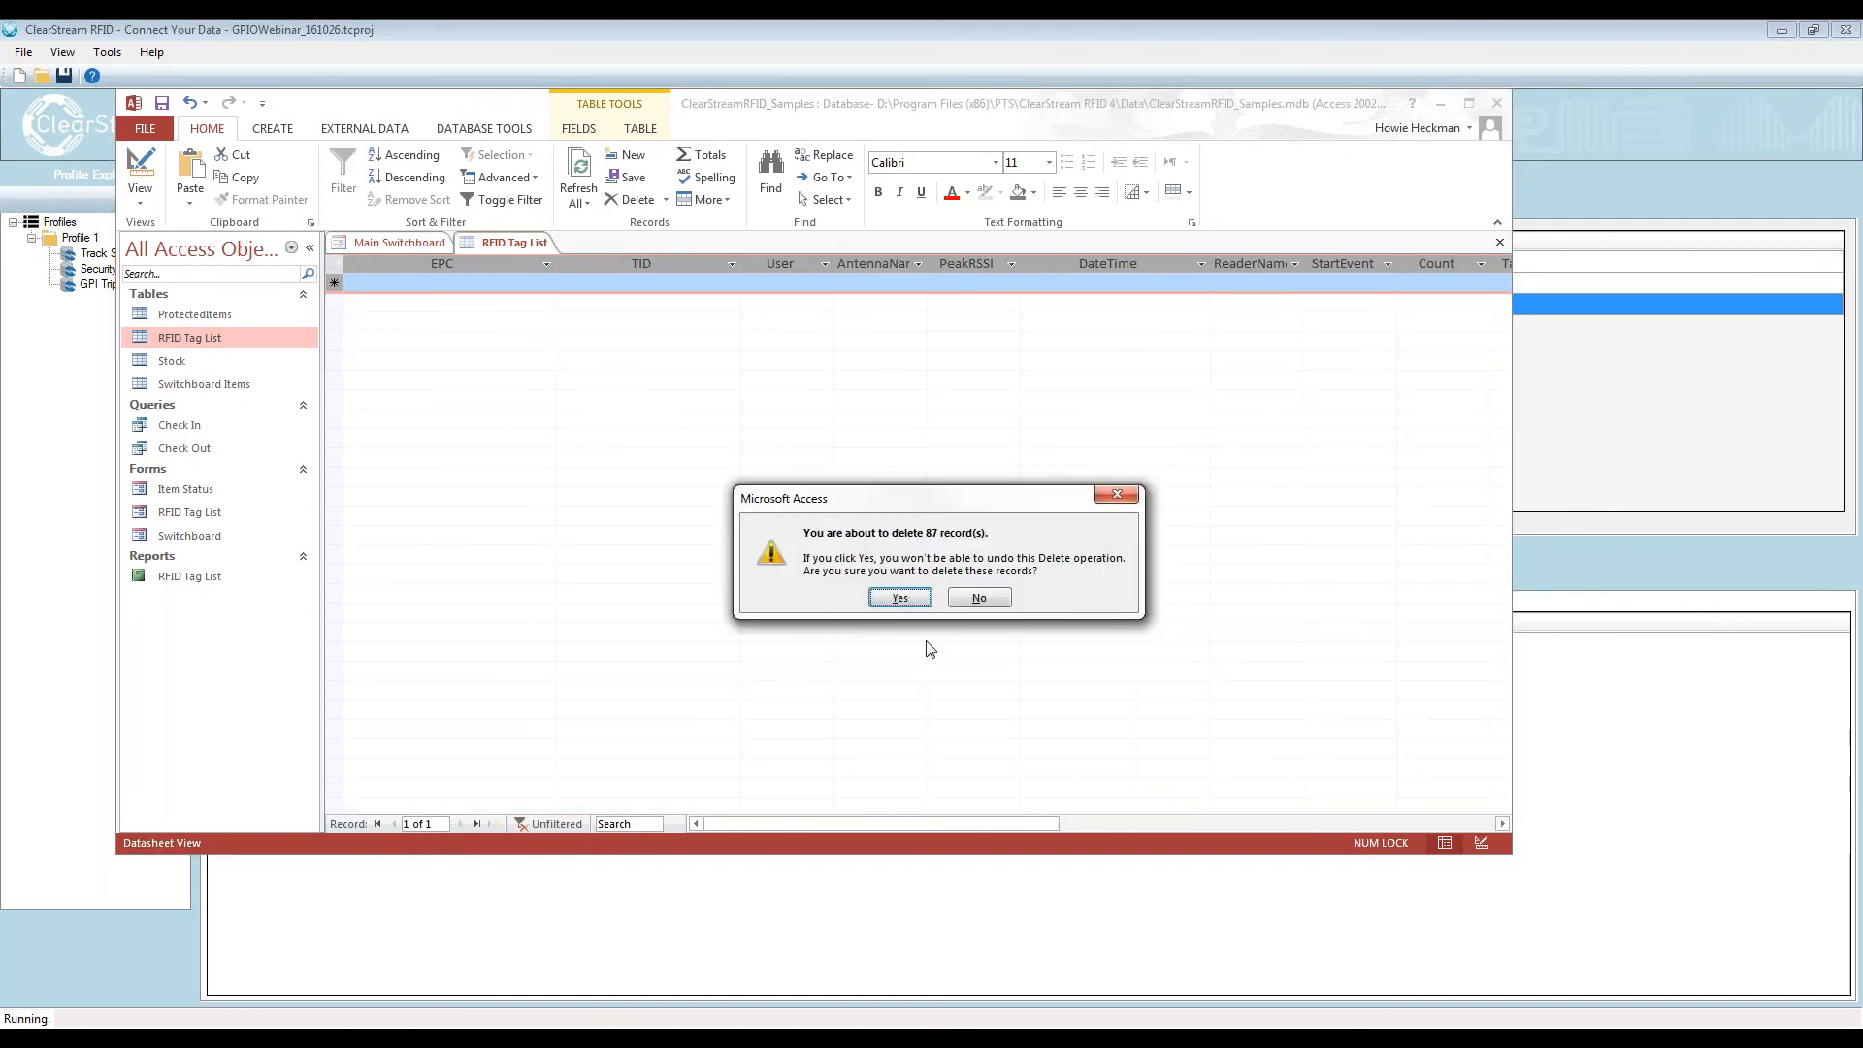
click(900, 598)
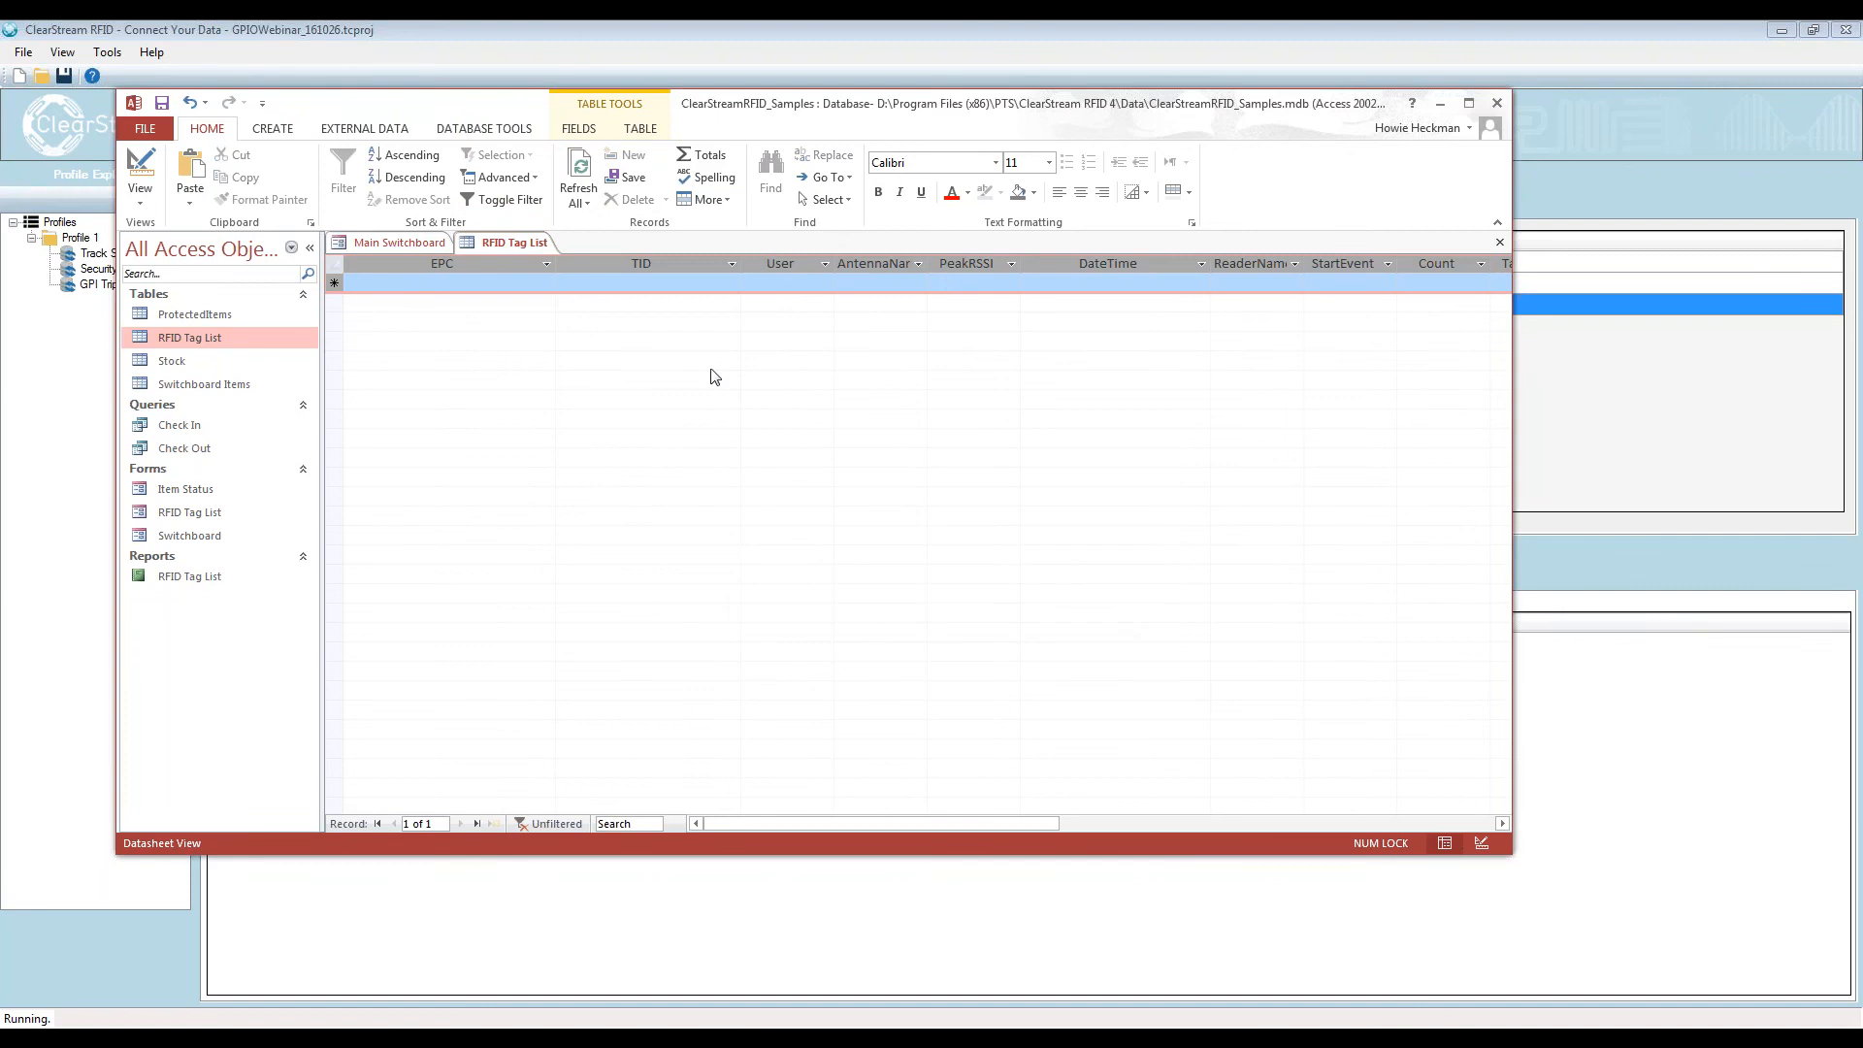
Switch to ClearStream RFID, stop the GPI Reader and return to the profile configuration
click(603, 68)
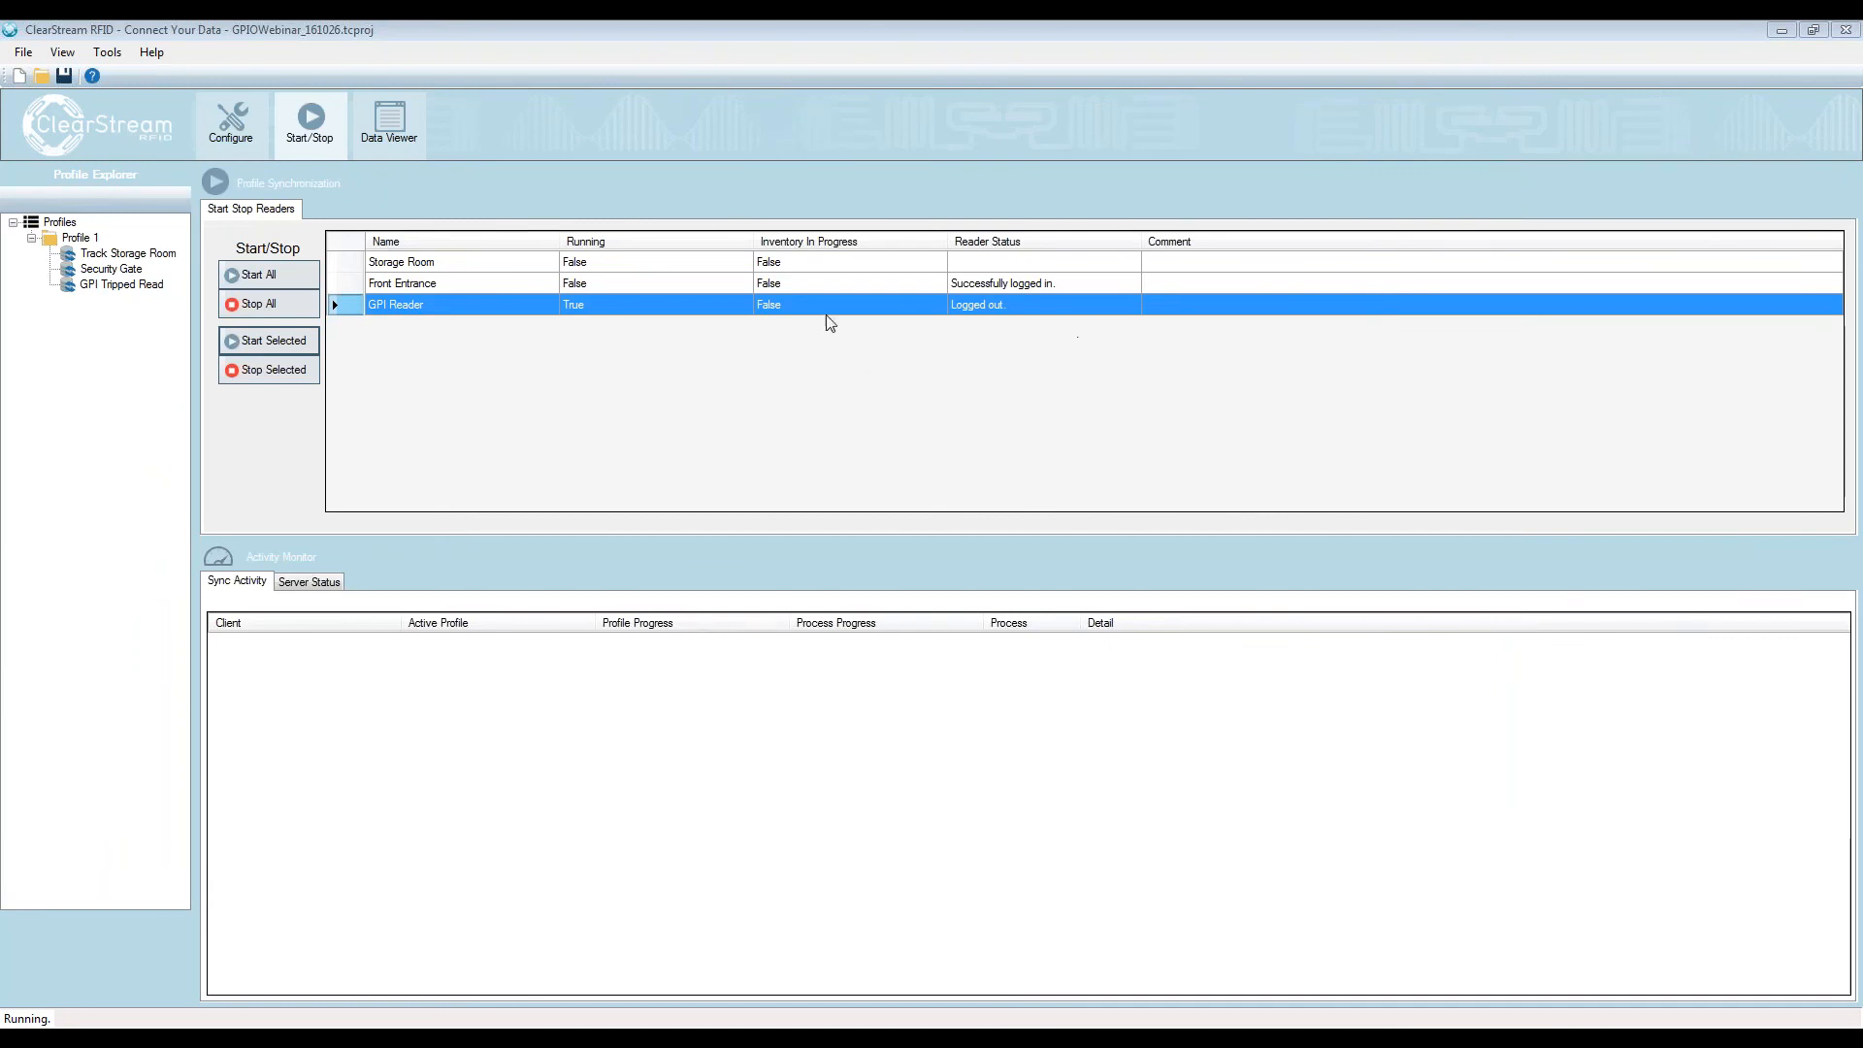
click(264, 373)
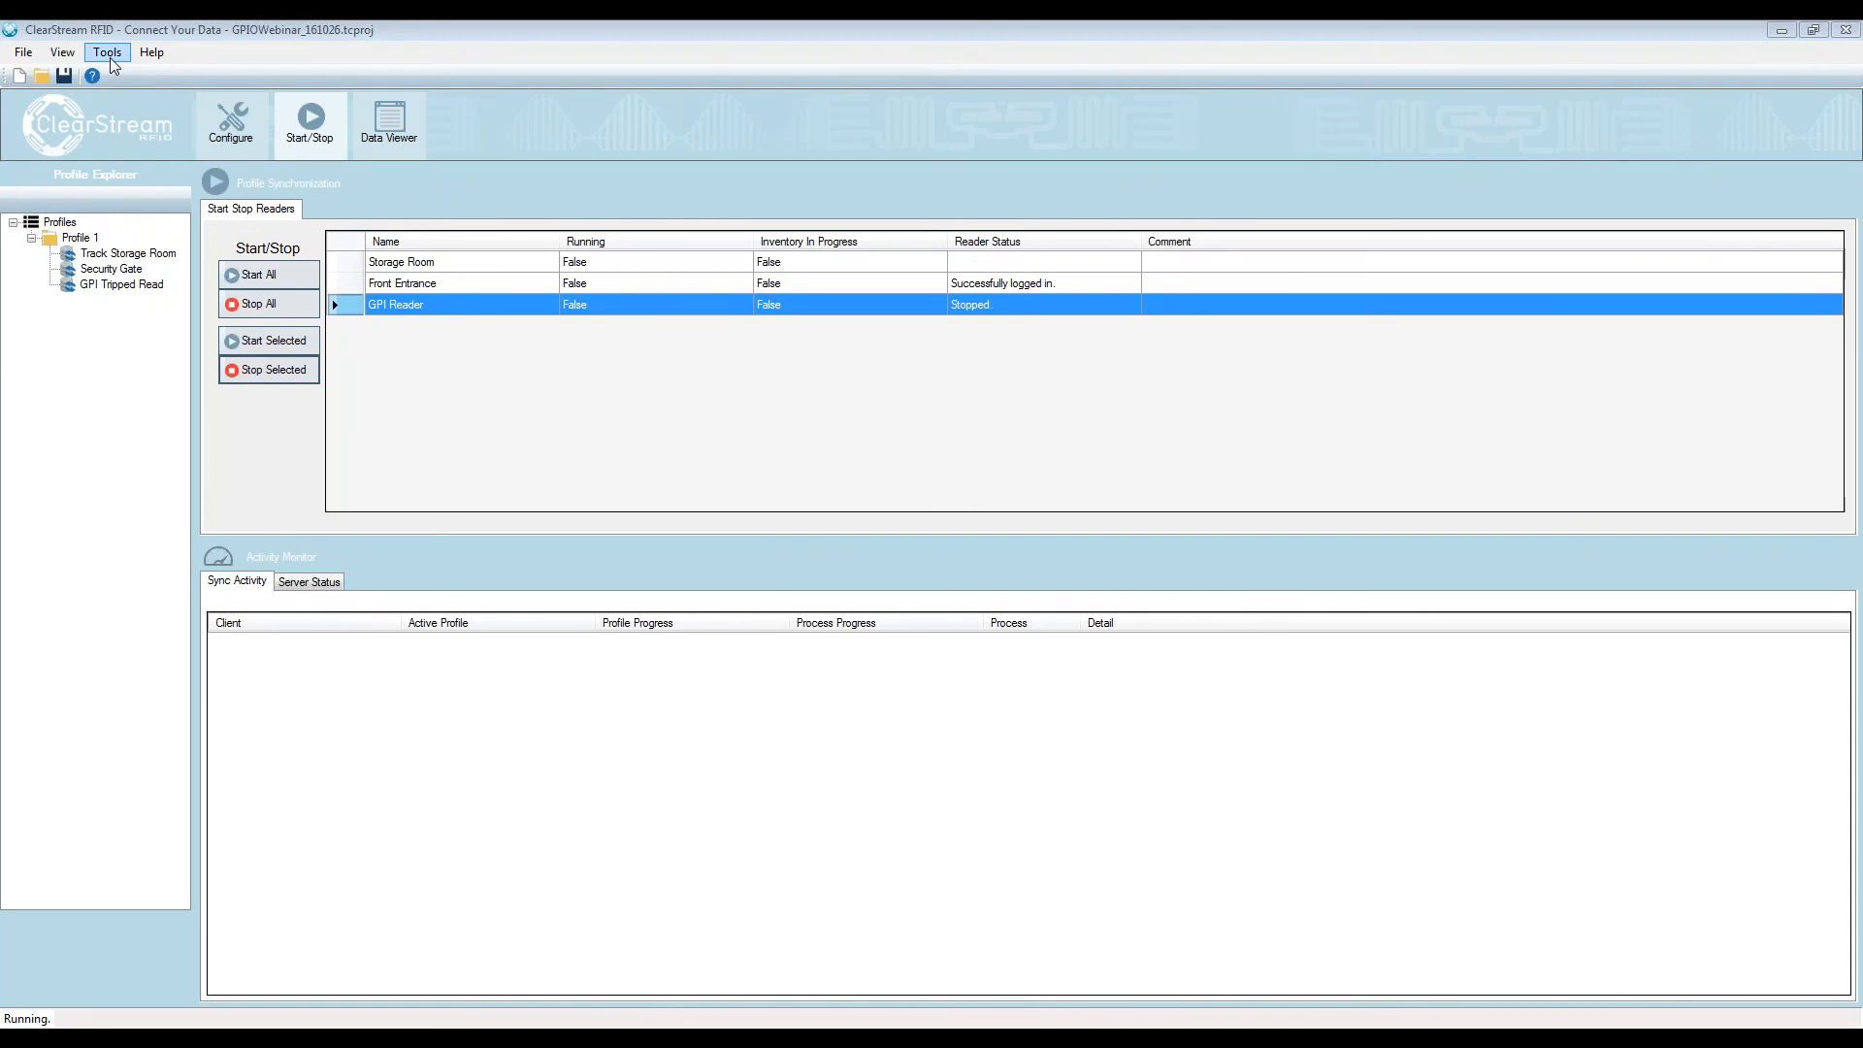
click(260, 139)
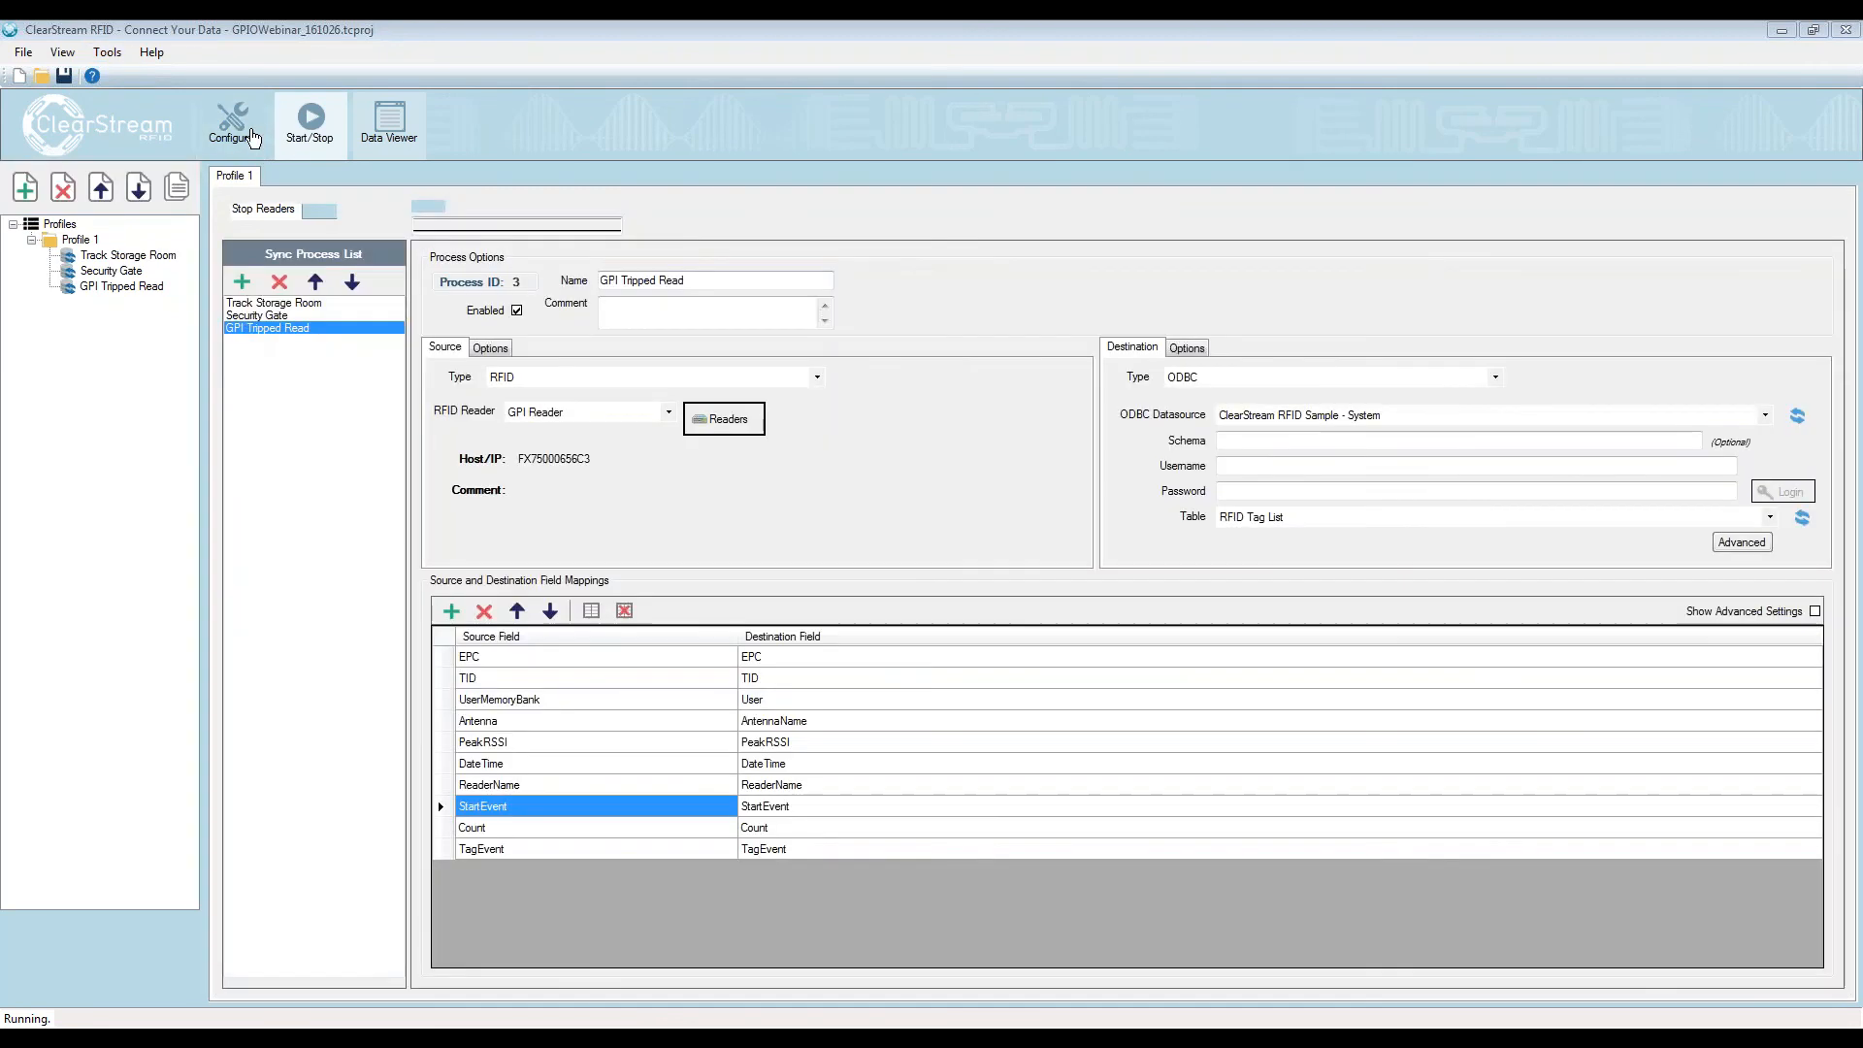
In the Security Gate process, map the DateTime source field to the ScannedDateTime destination field
click(251, 305)
click(253, 318)
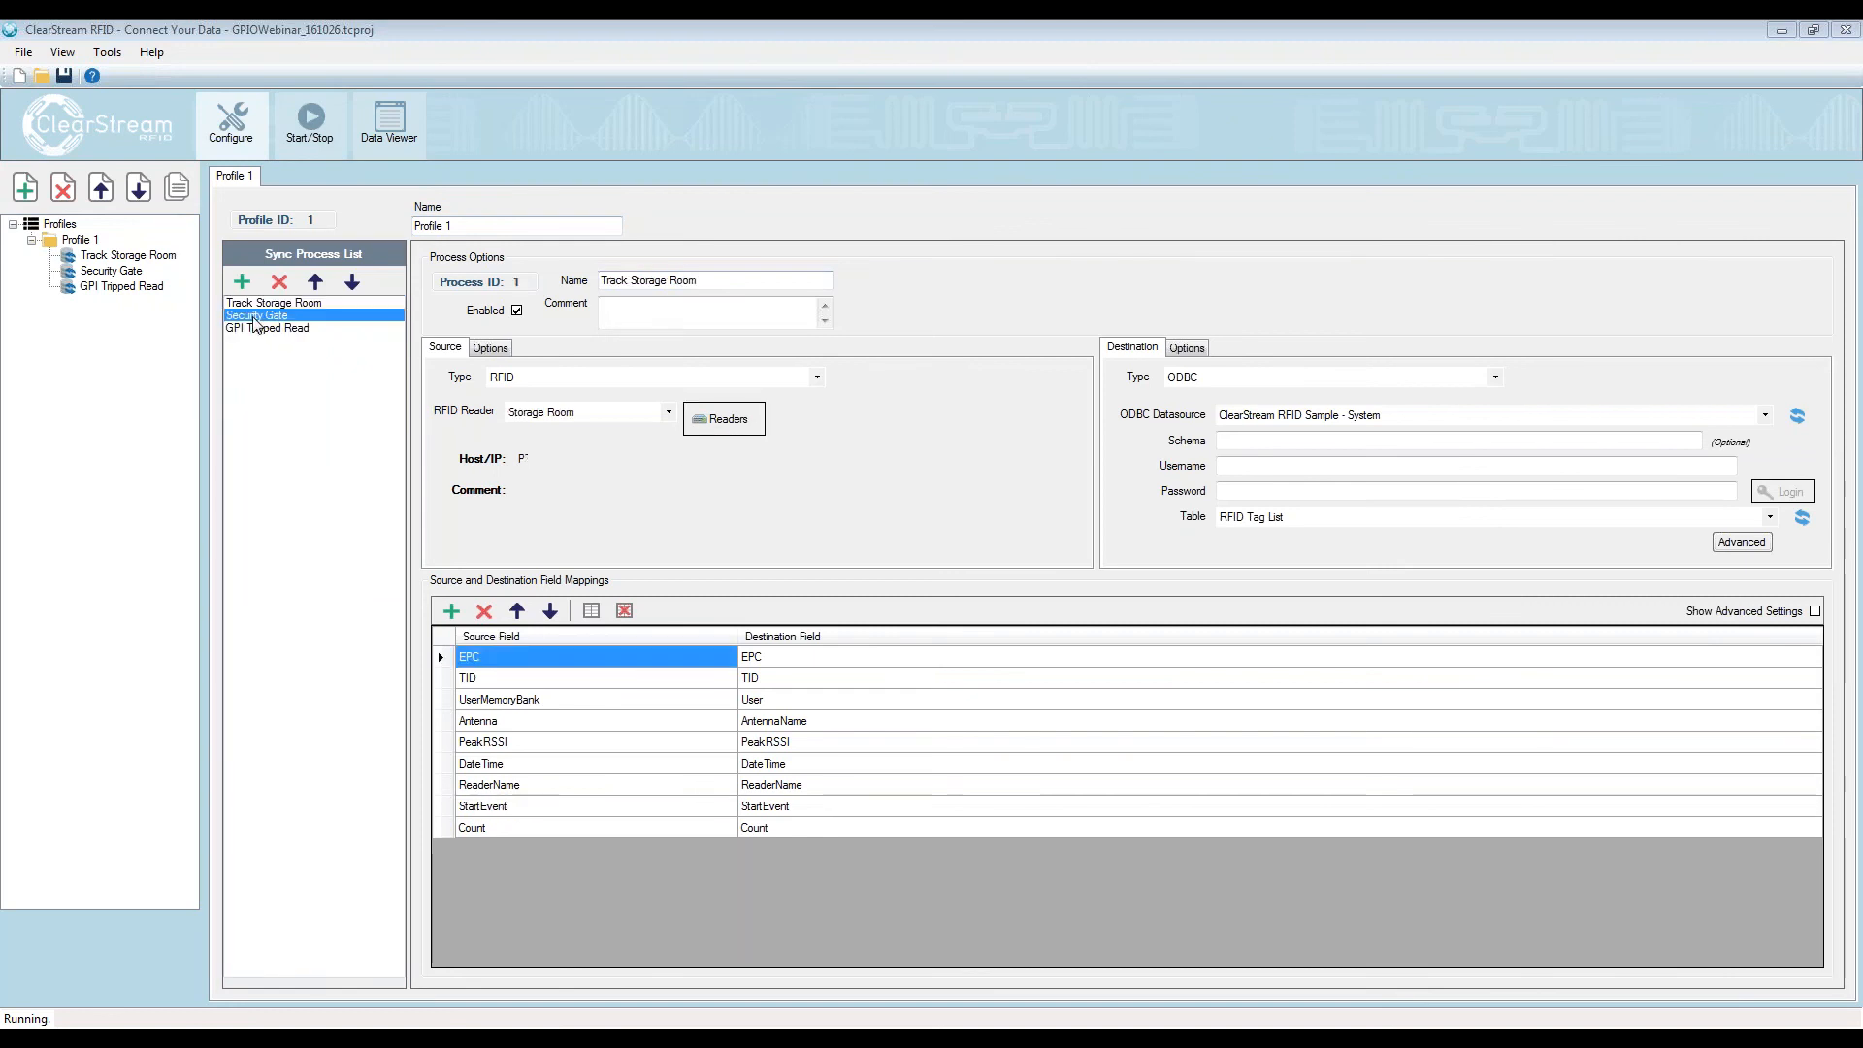
click(254, 304)
click(256, 315)
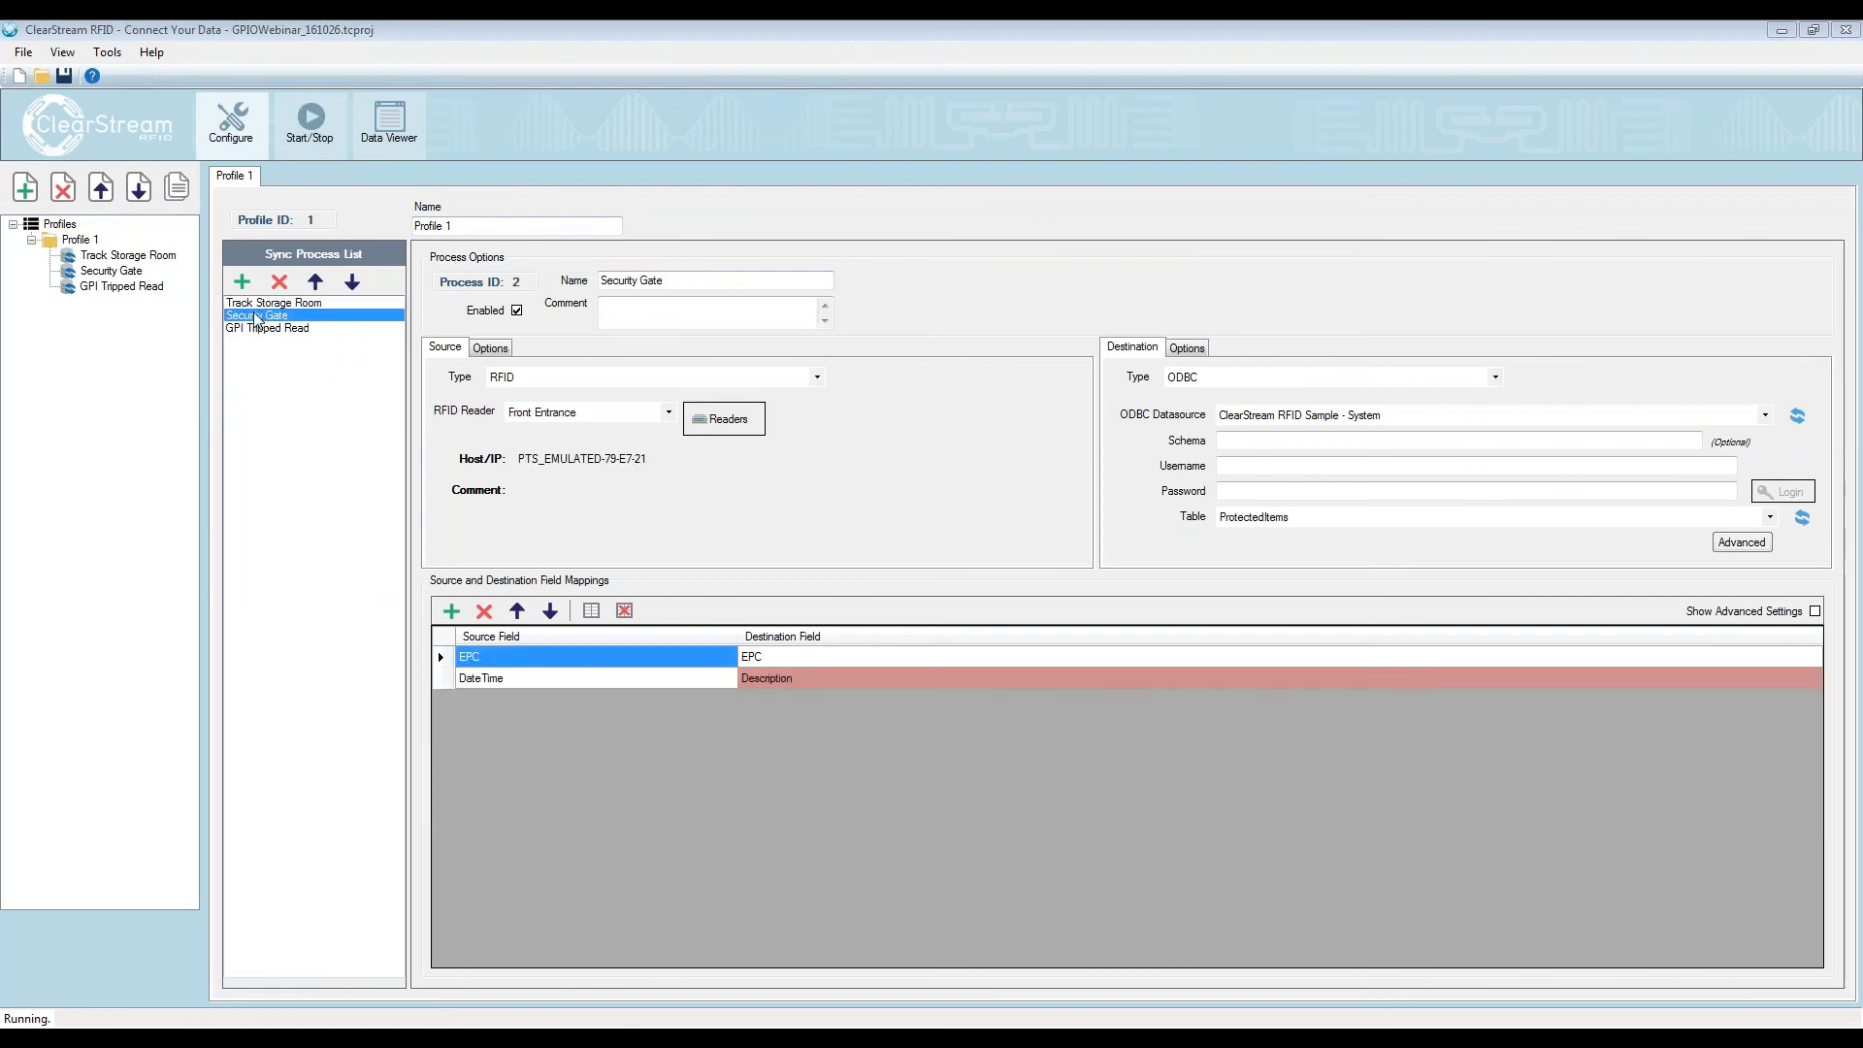
click(806, 677)
click(819, 678)
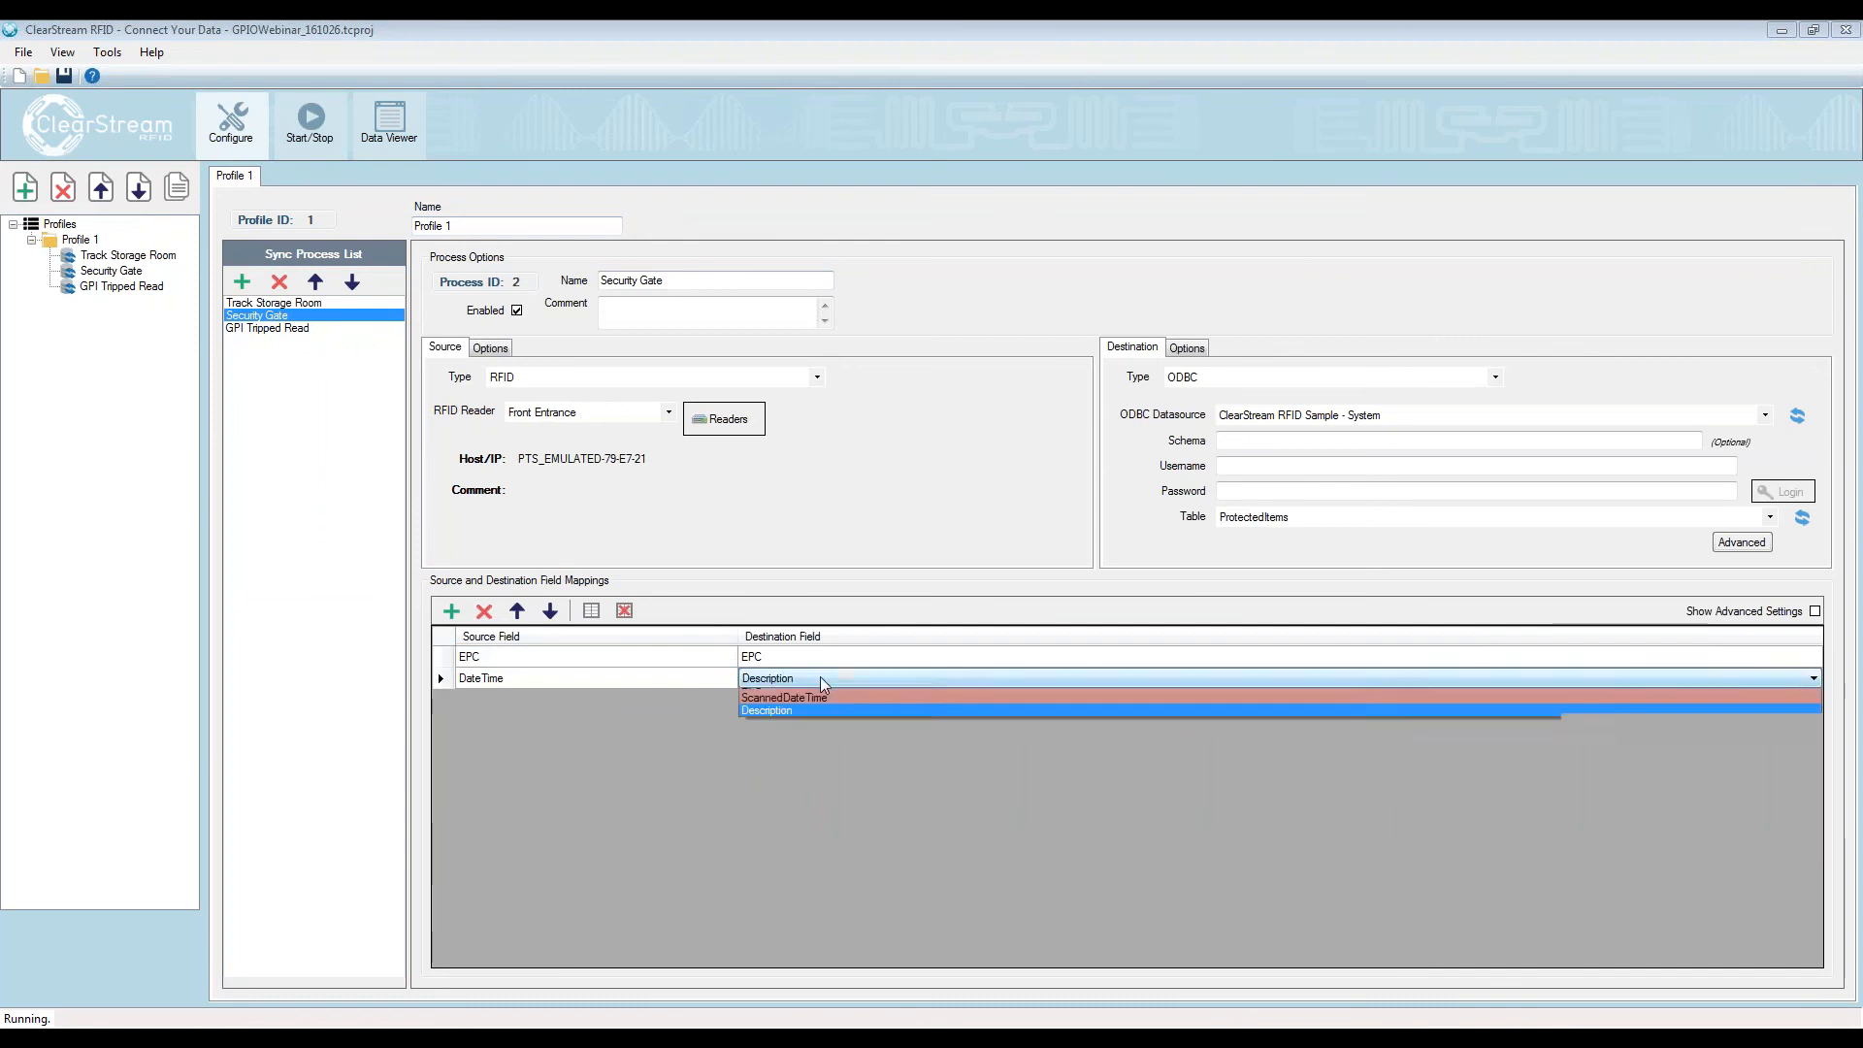
click(807, 719)
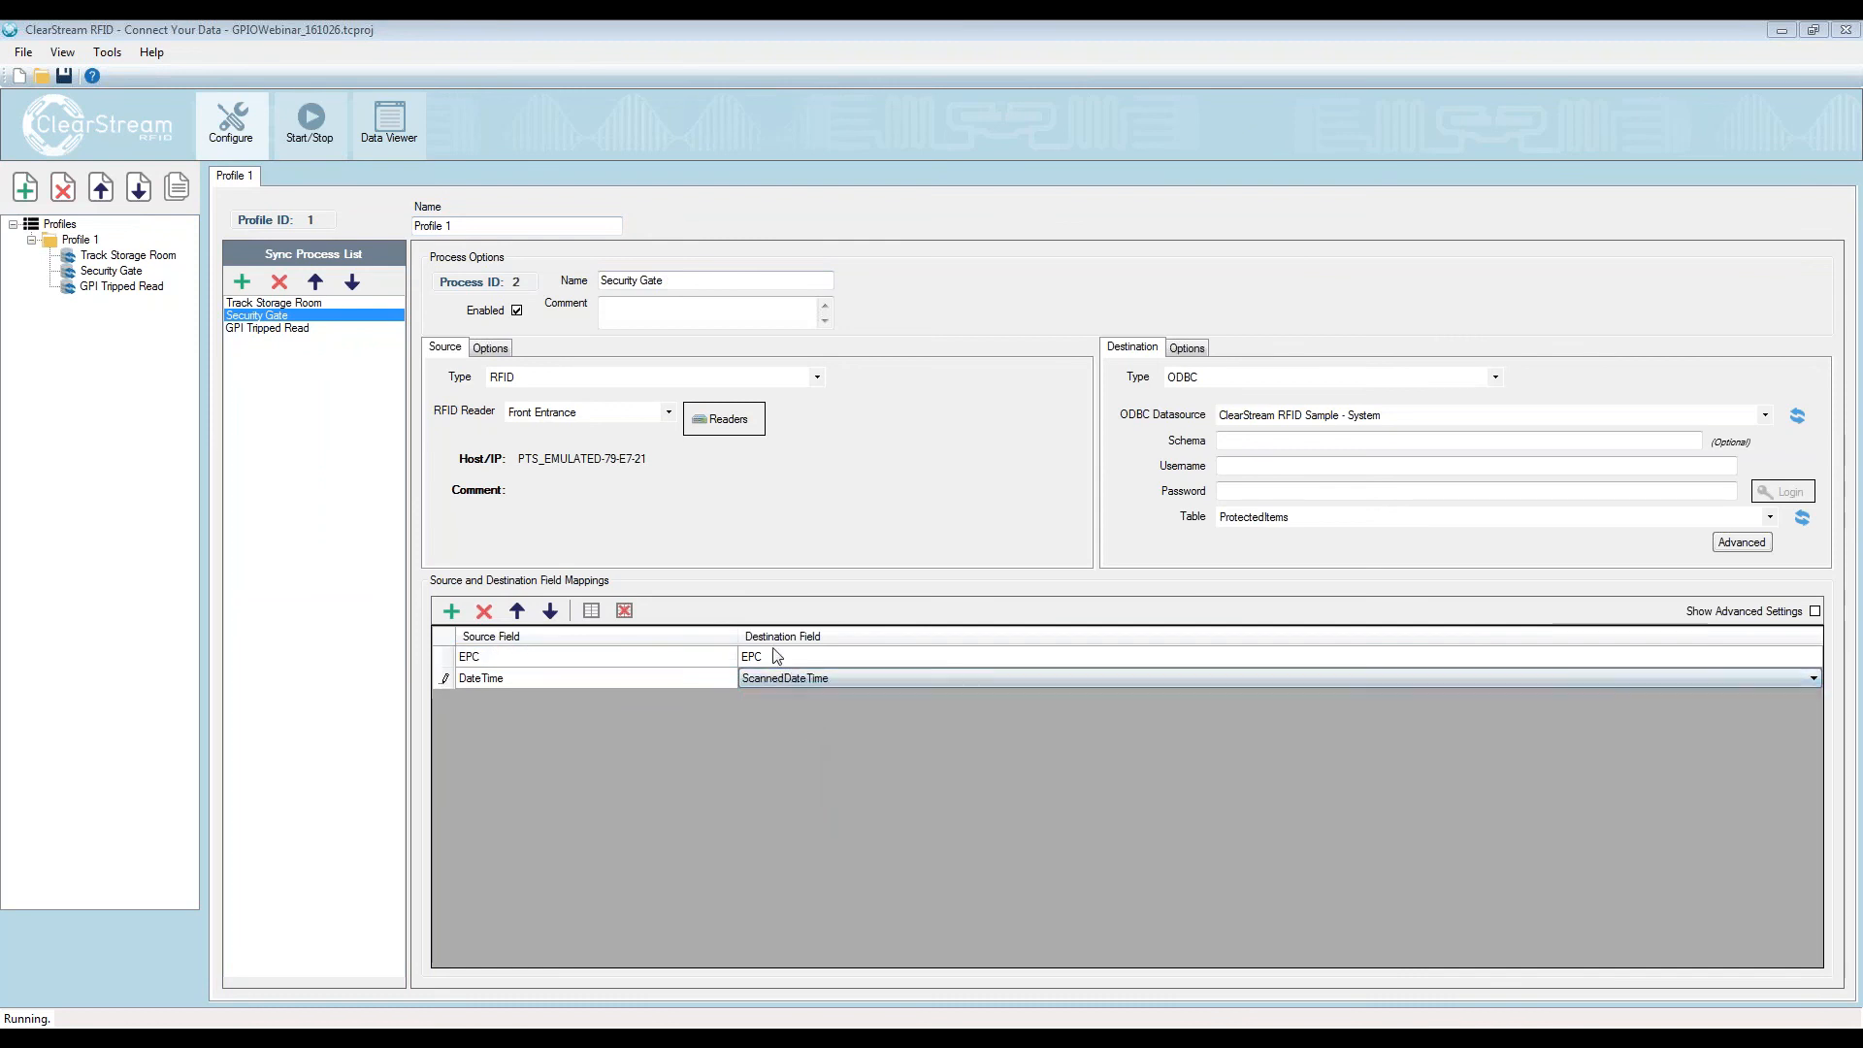
Review the Track Storage Room and Security Gate processes, plus the Storage Room and Front Entrance readers' scan modes and the Storage Room antennas
click(282, 302)
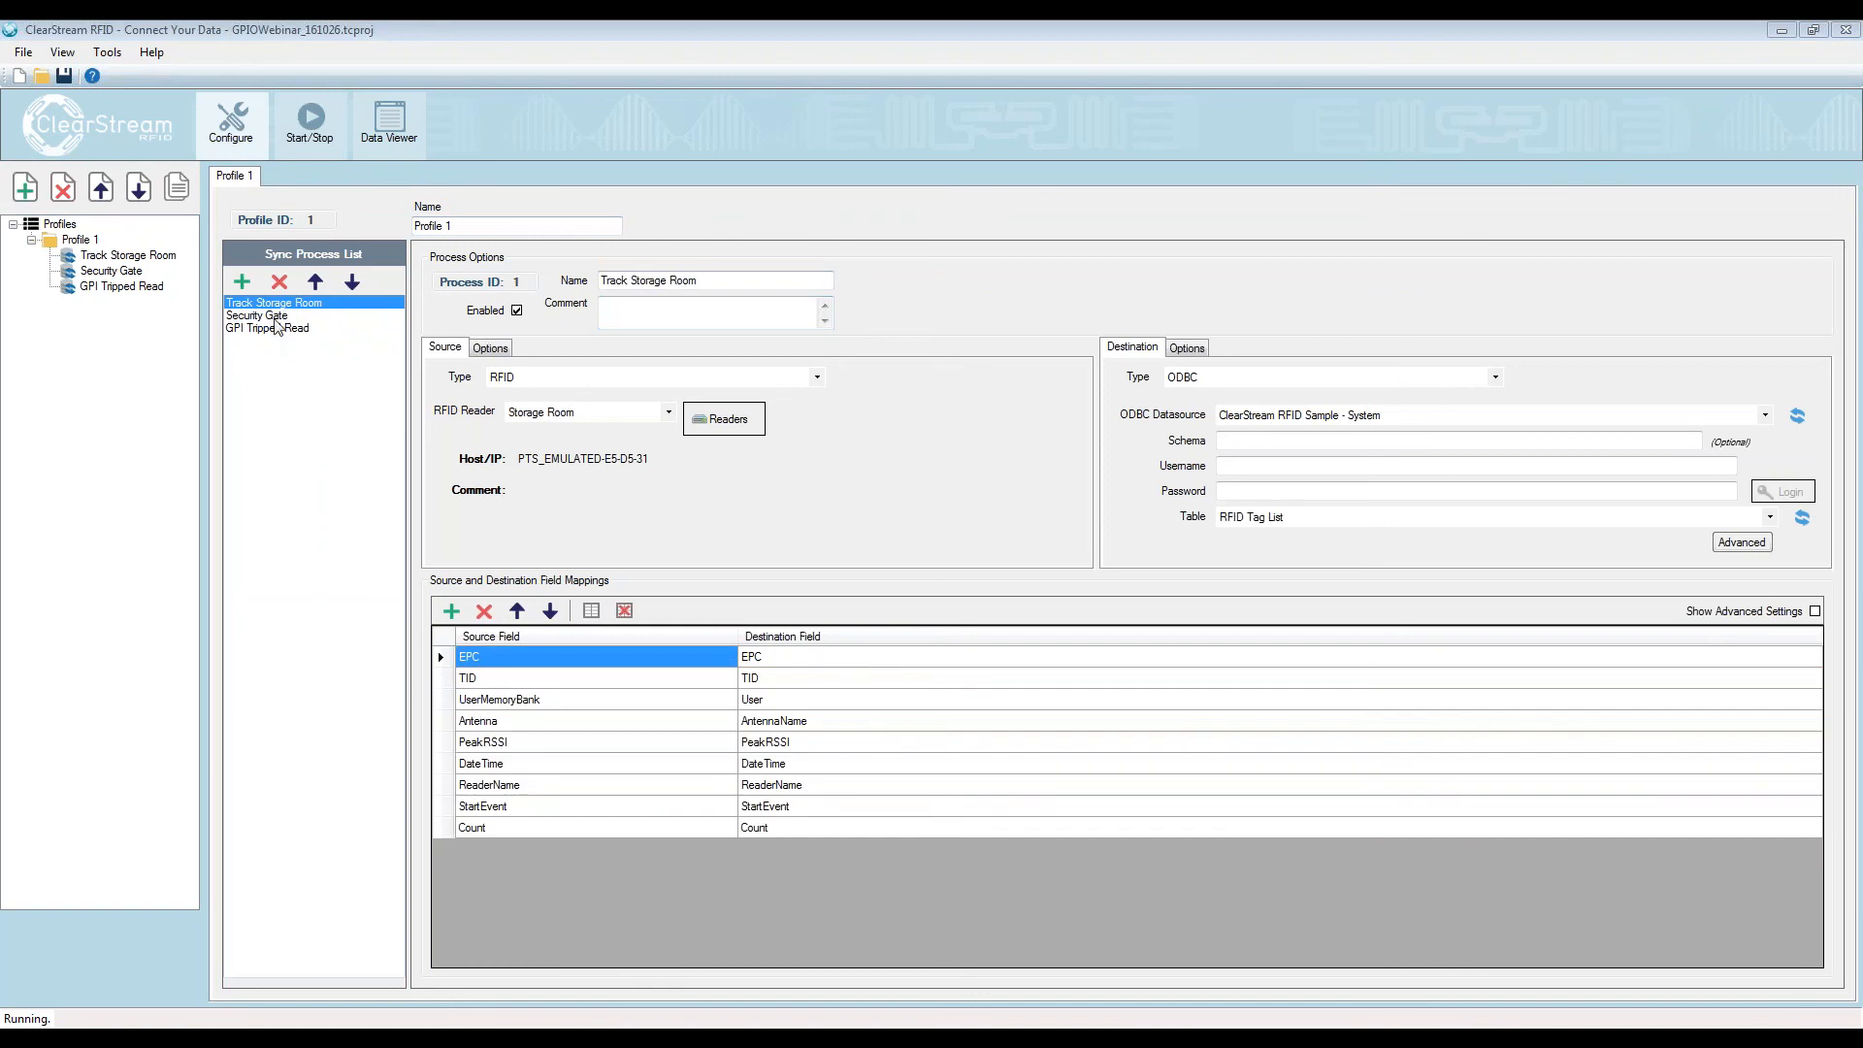
click(271, 316)
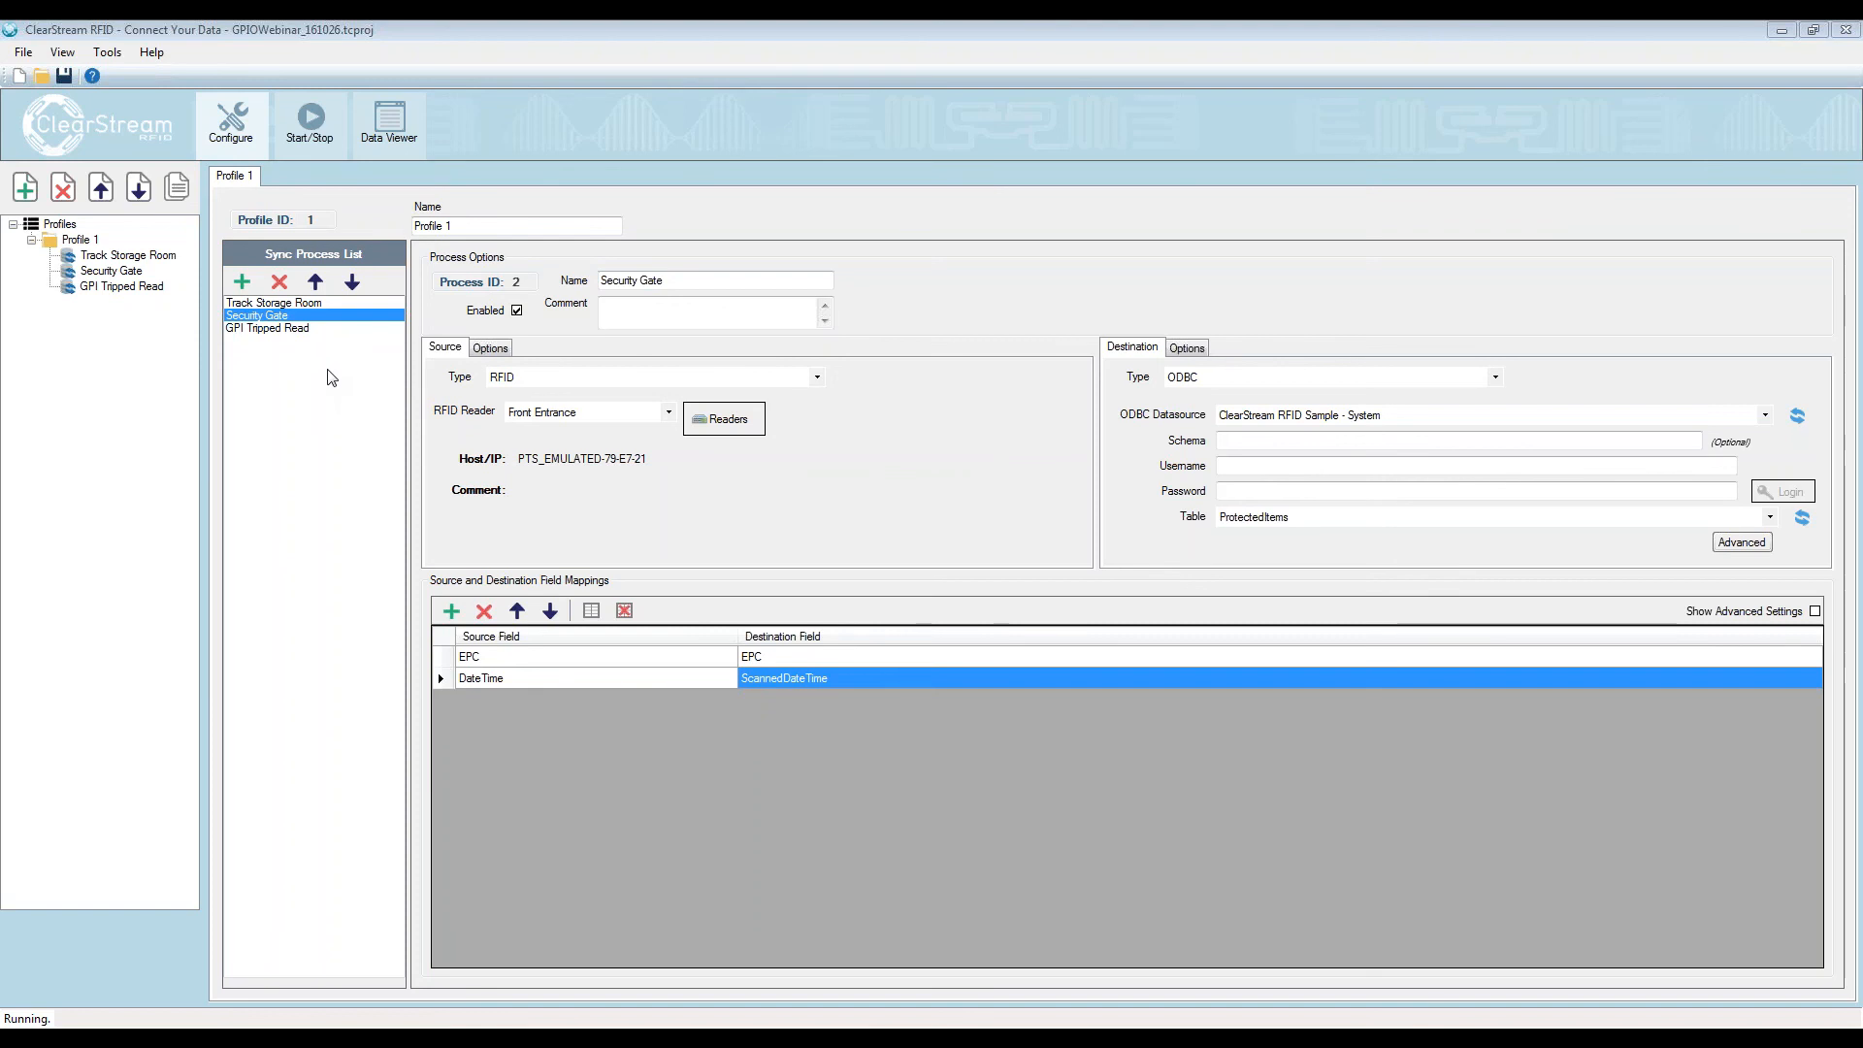
click(260, 303)
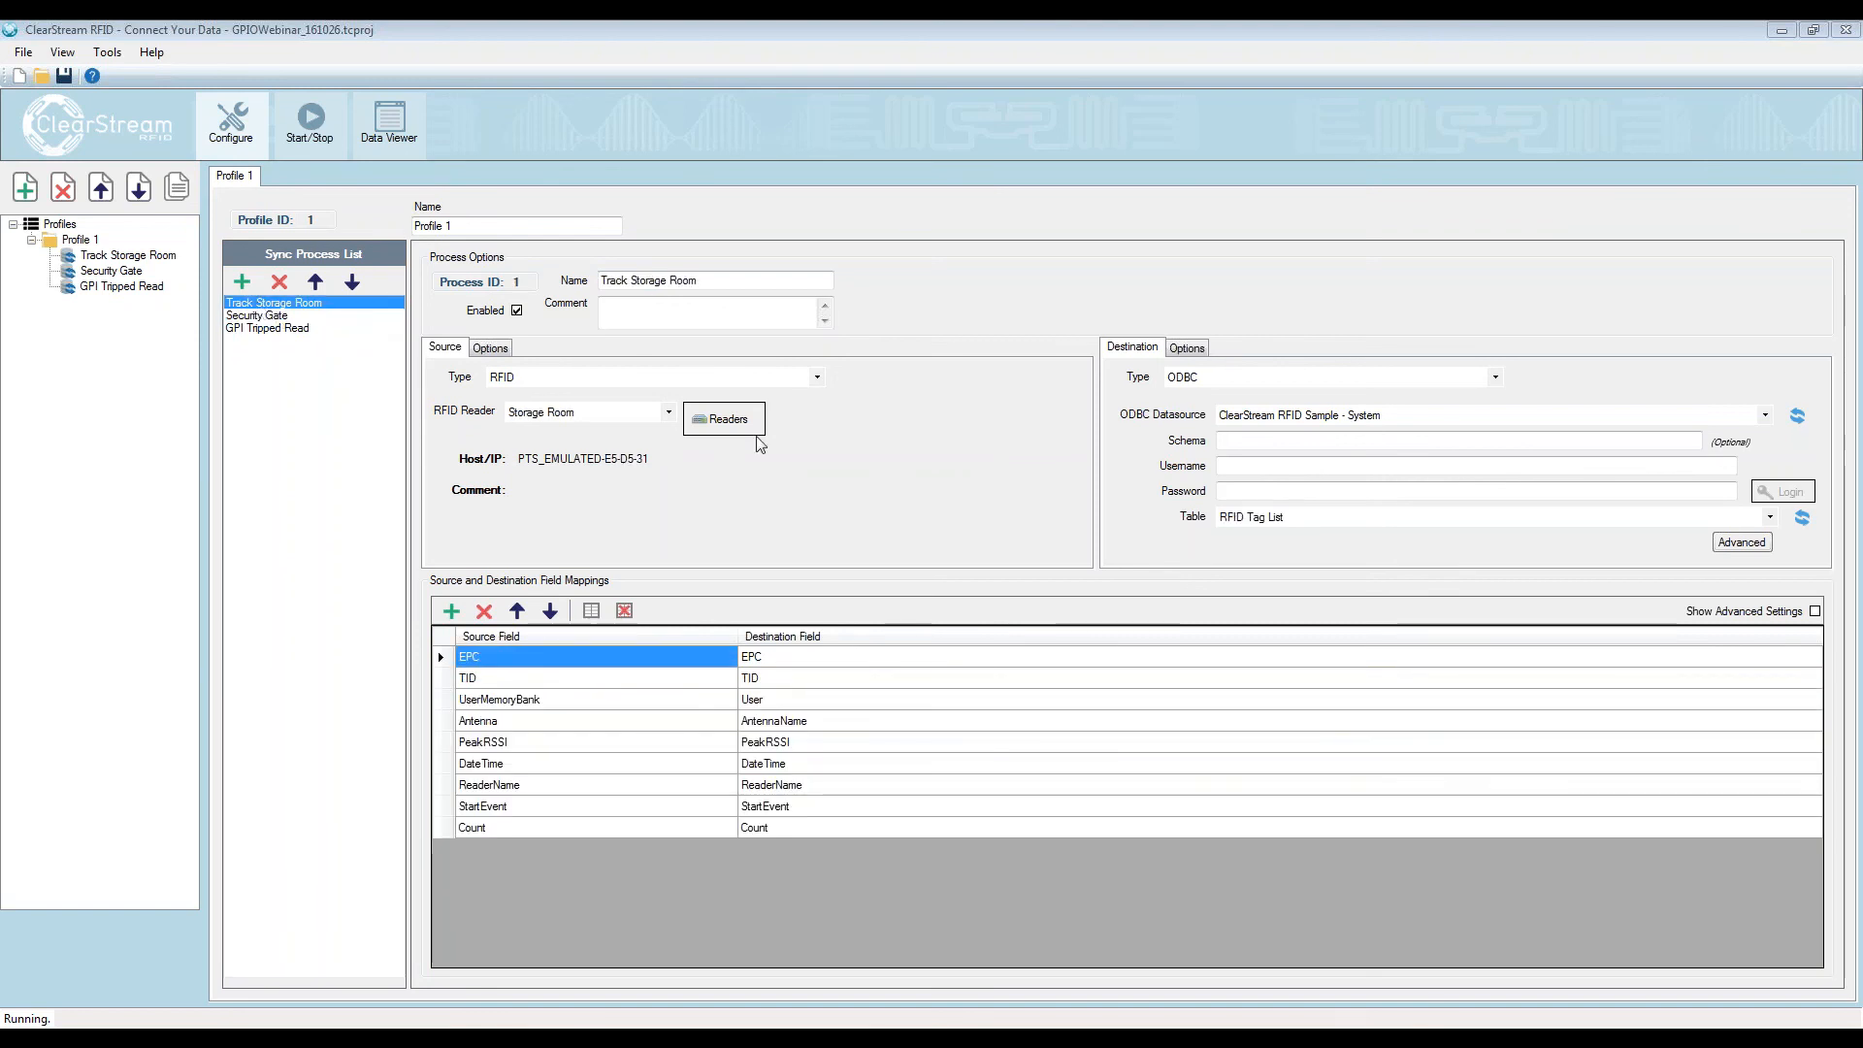
click(735, 427)
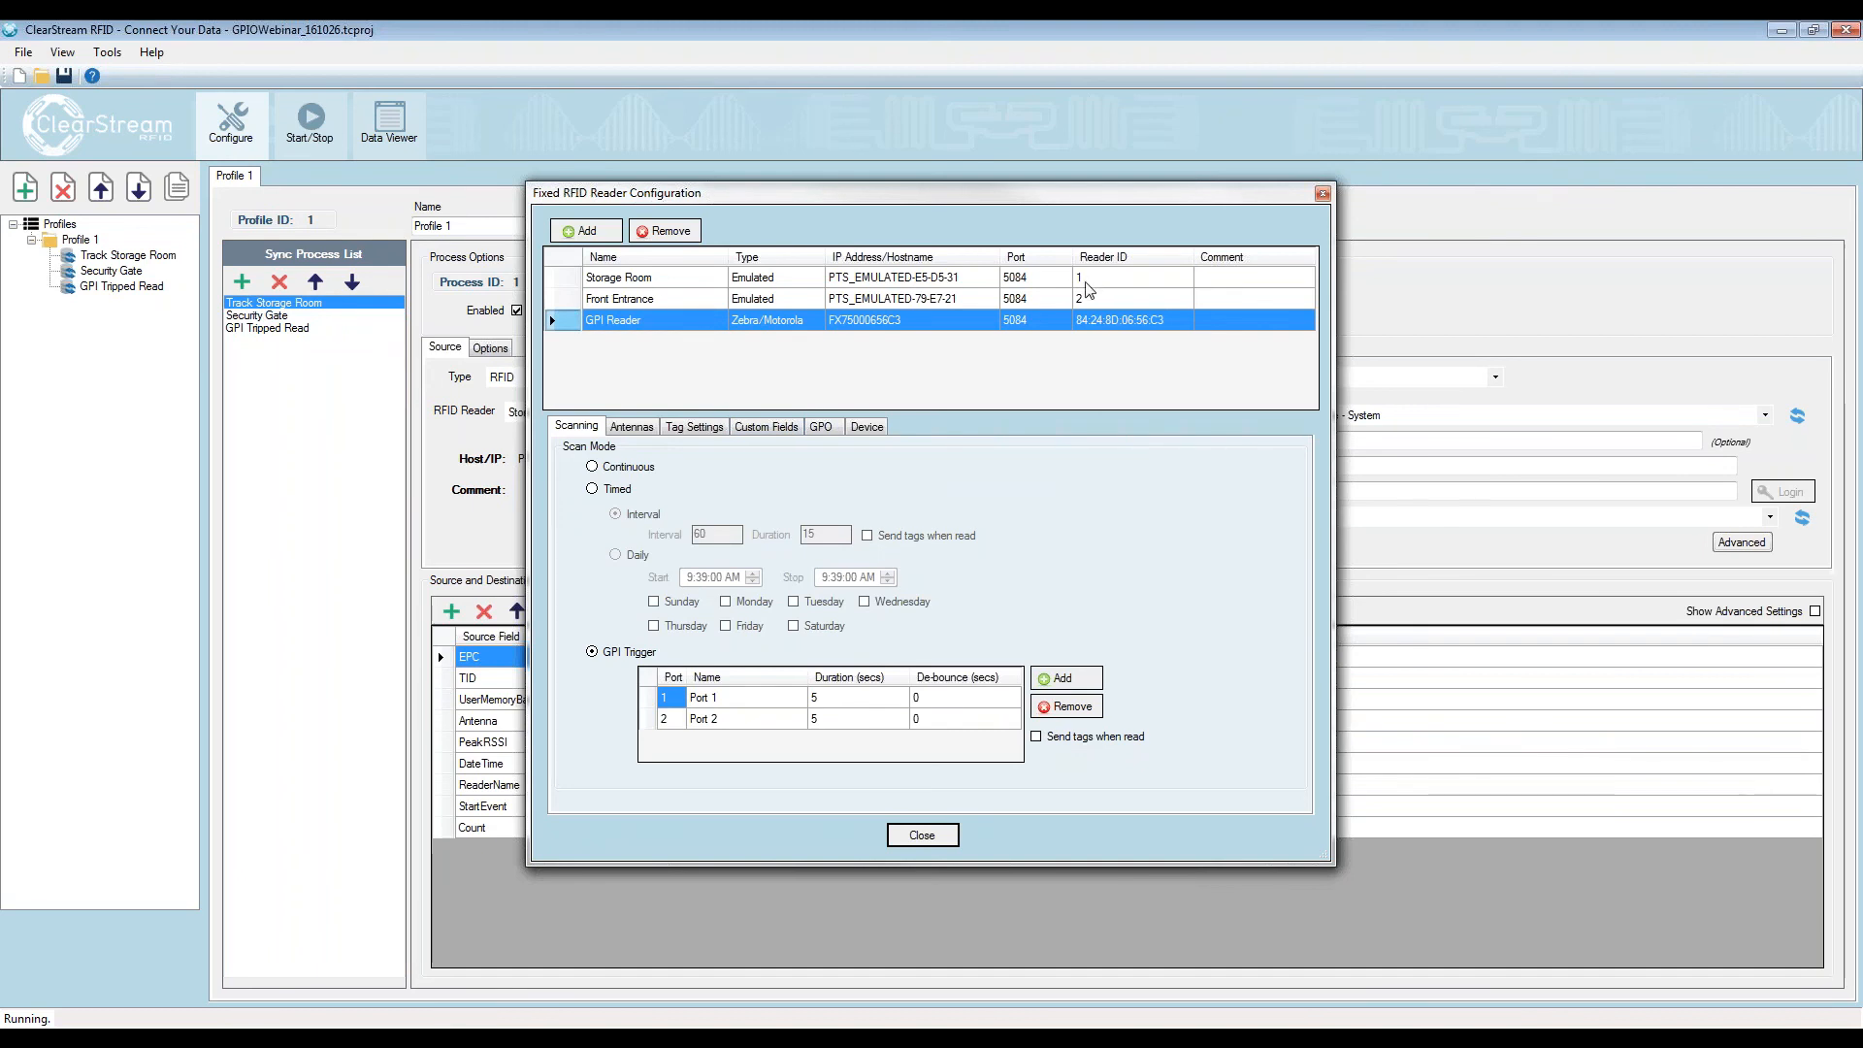
click(626, 282)
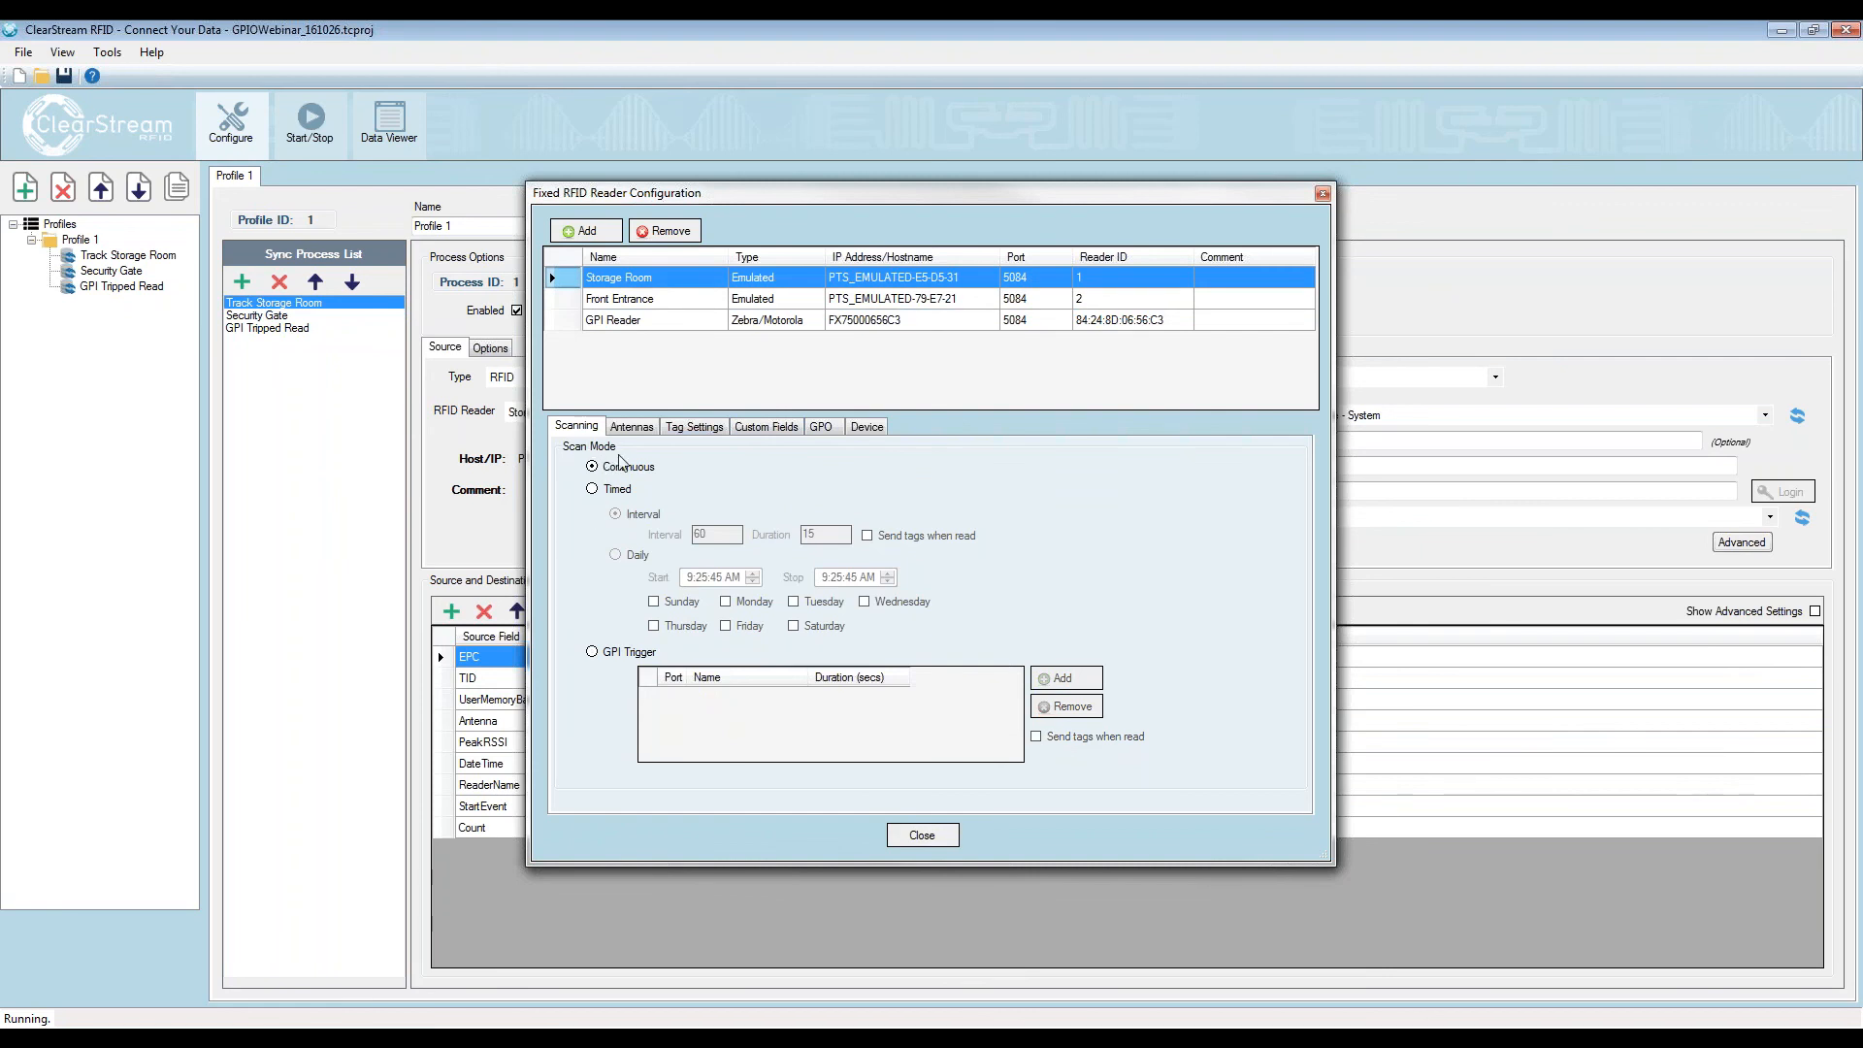
click(634, 301)
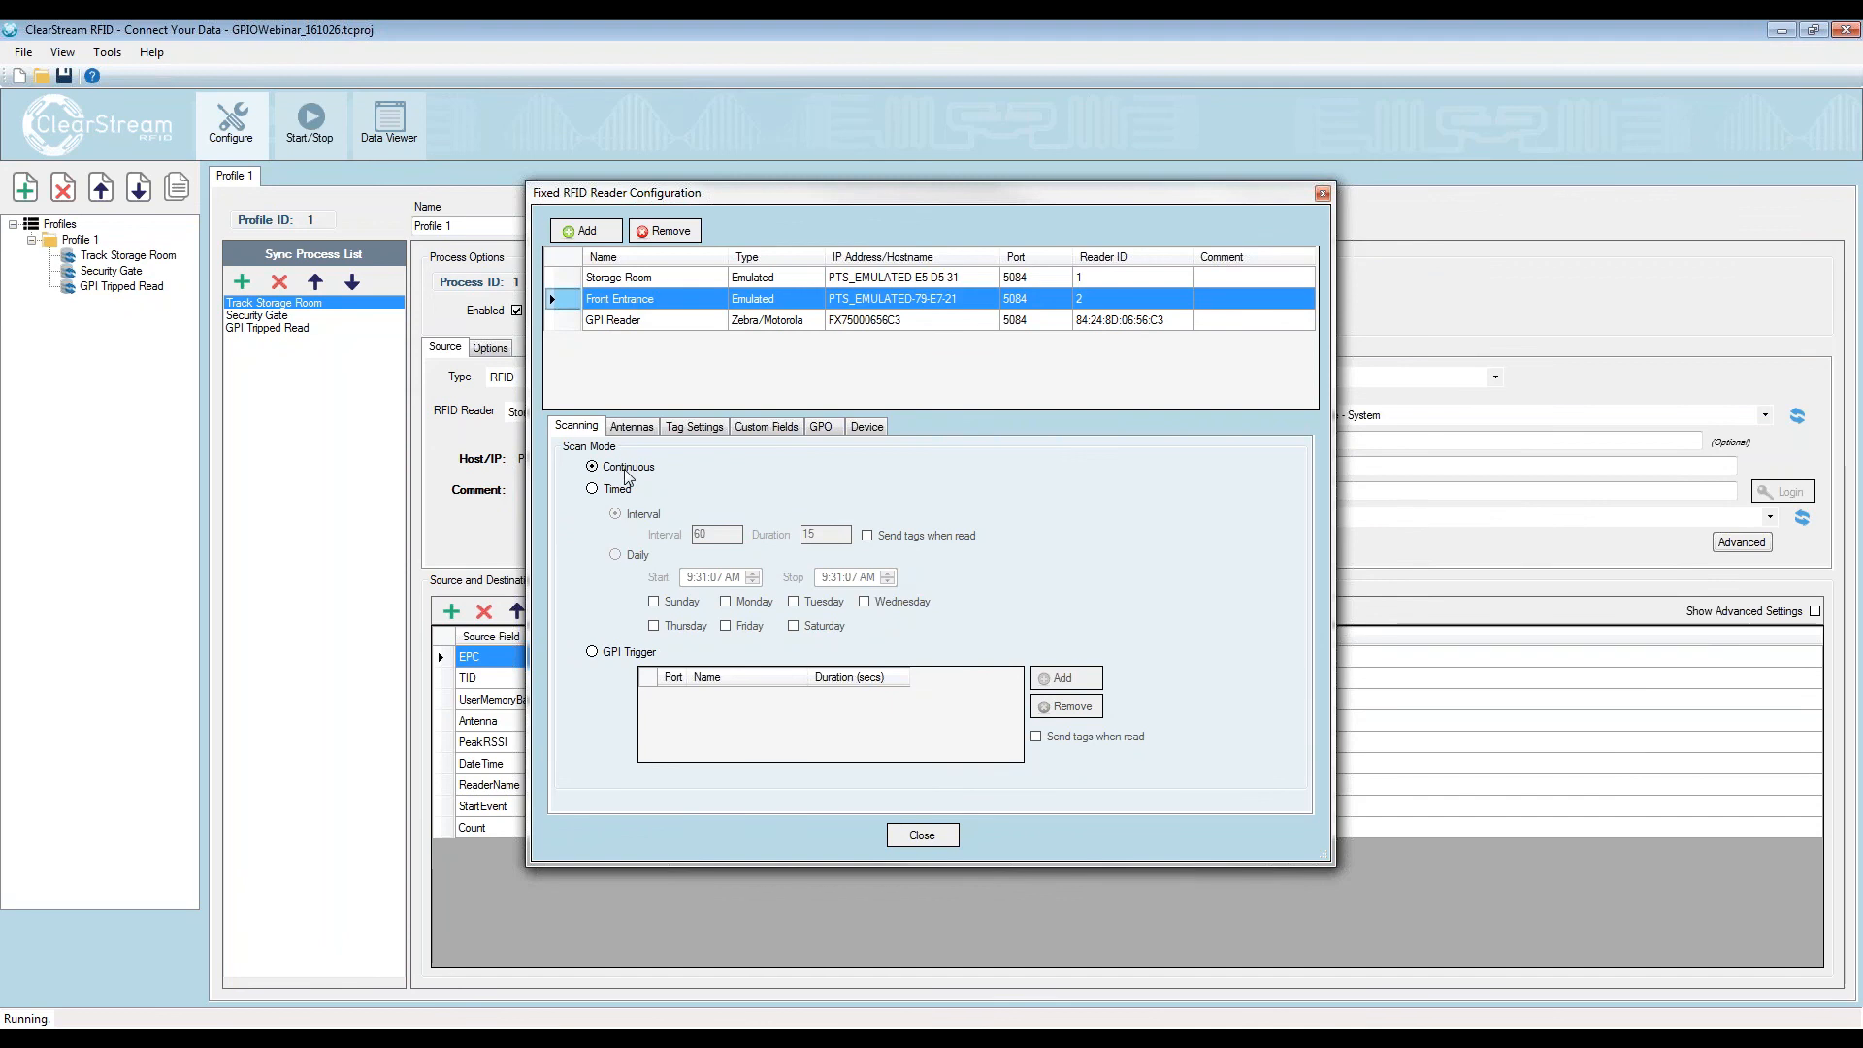
click(623, 281)
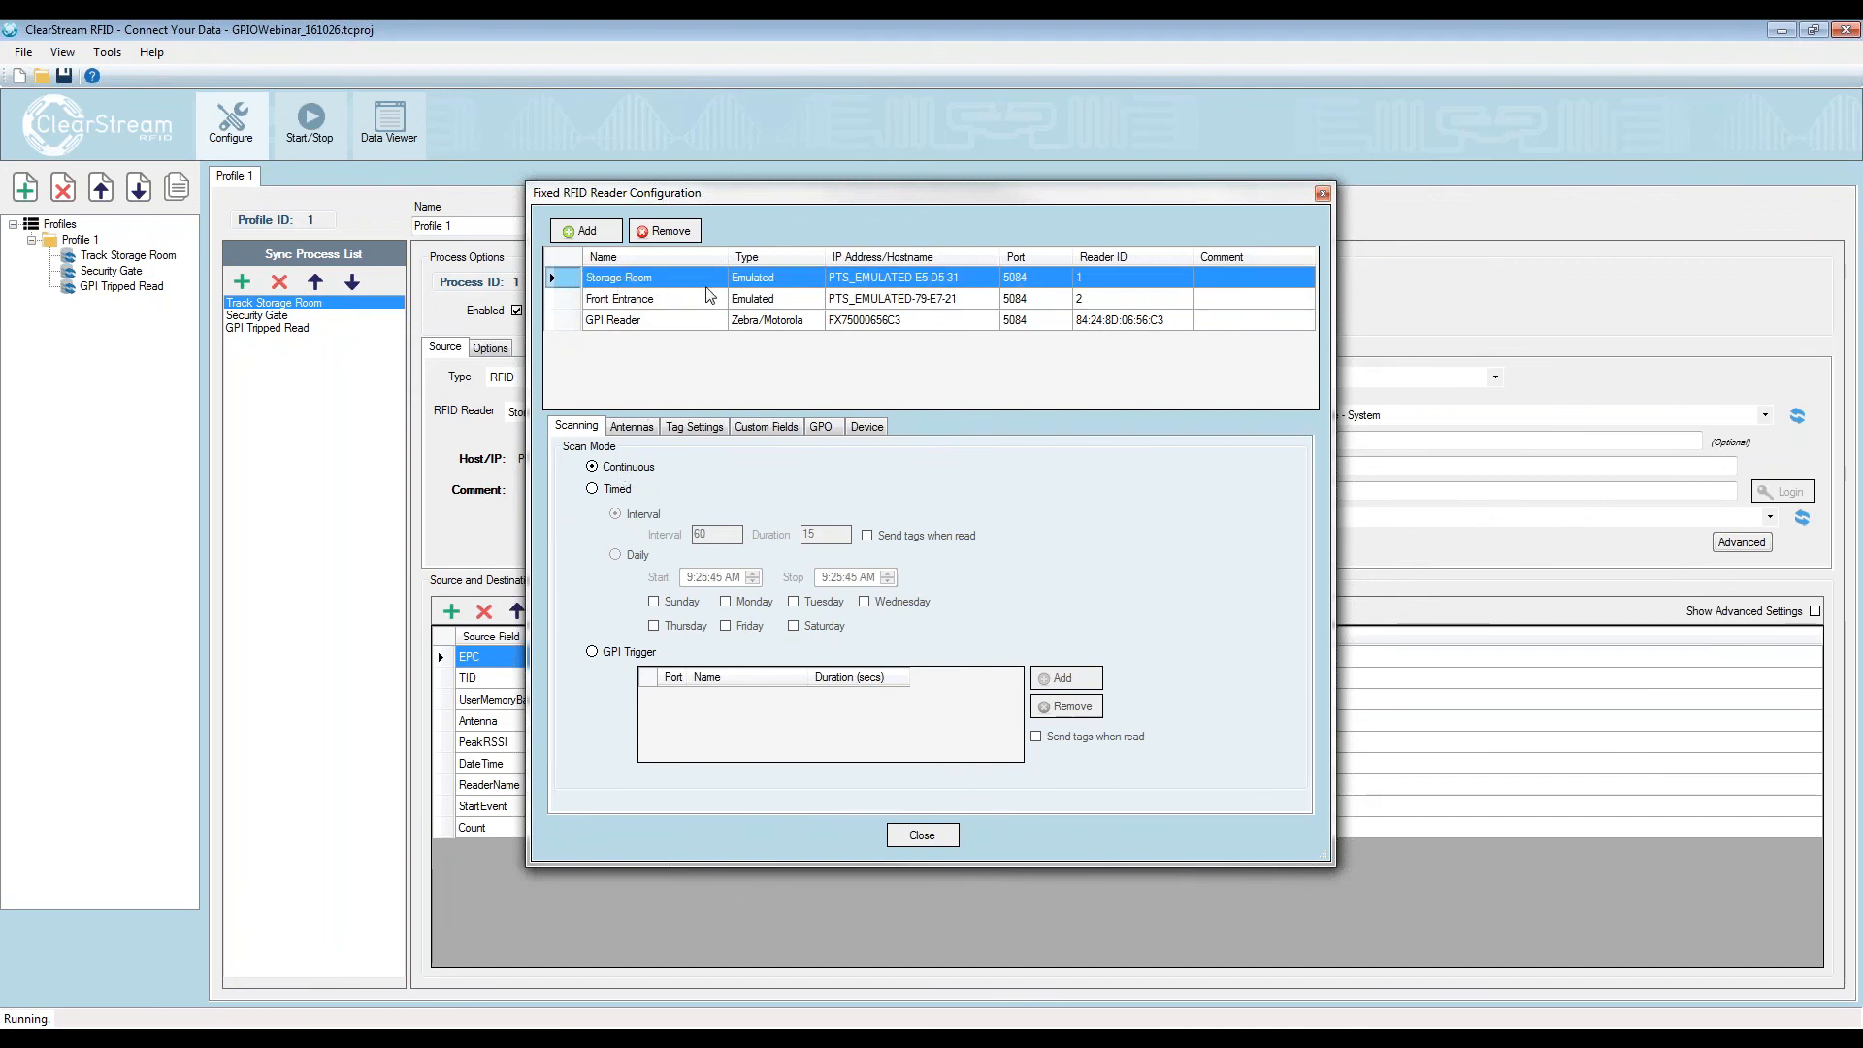
click(632, 427)
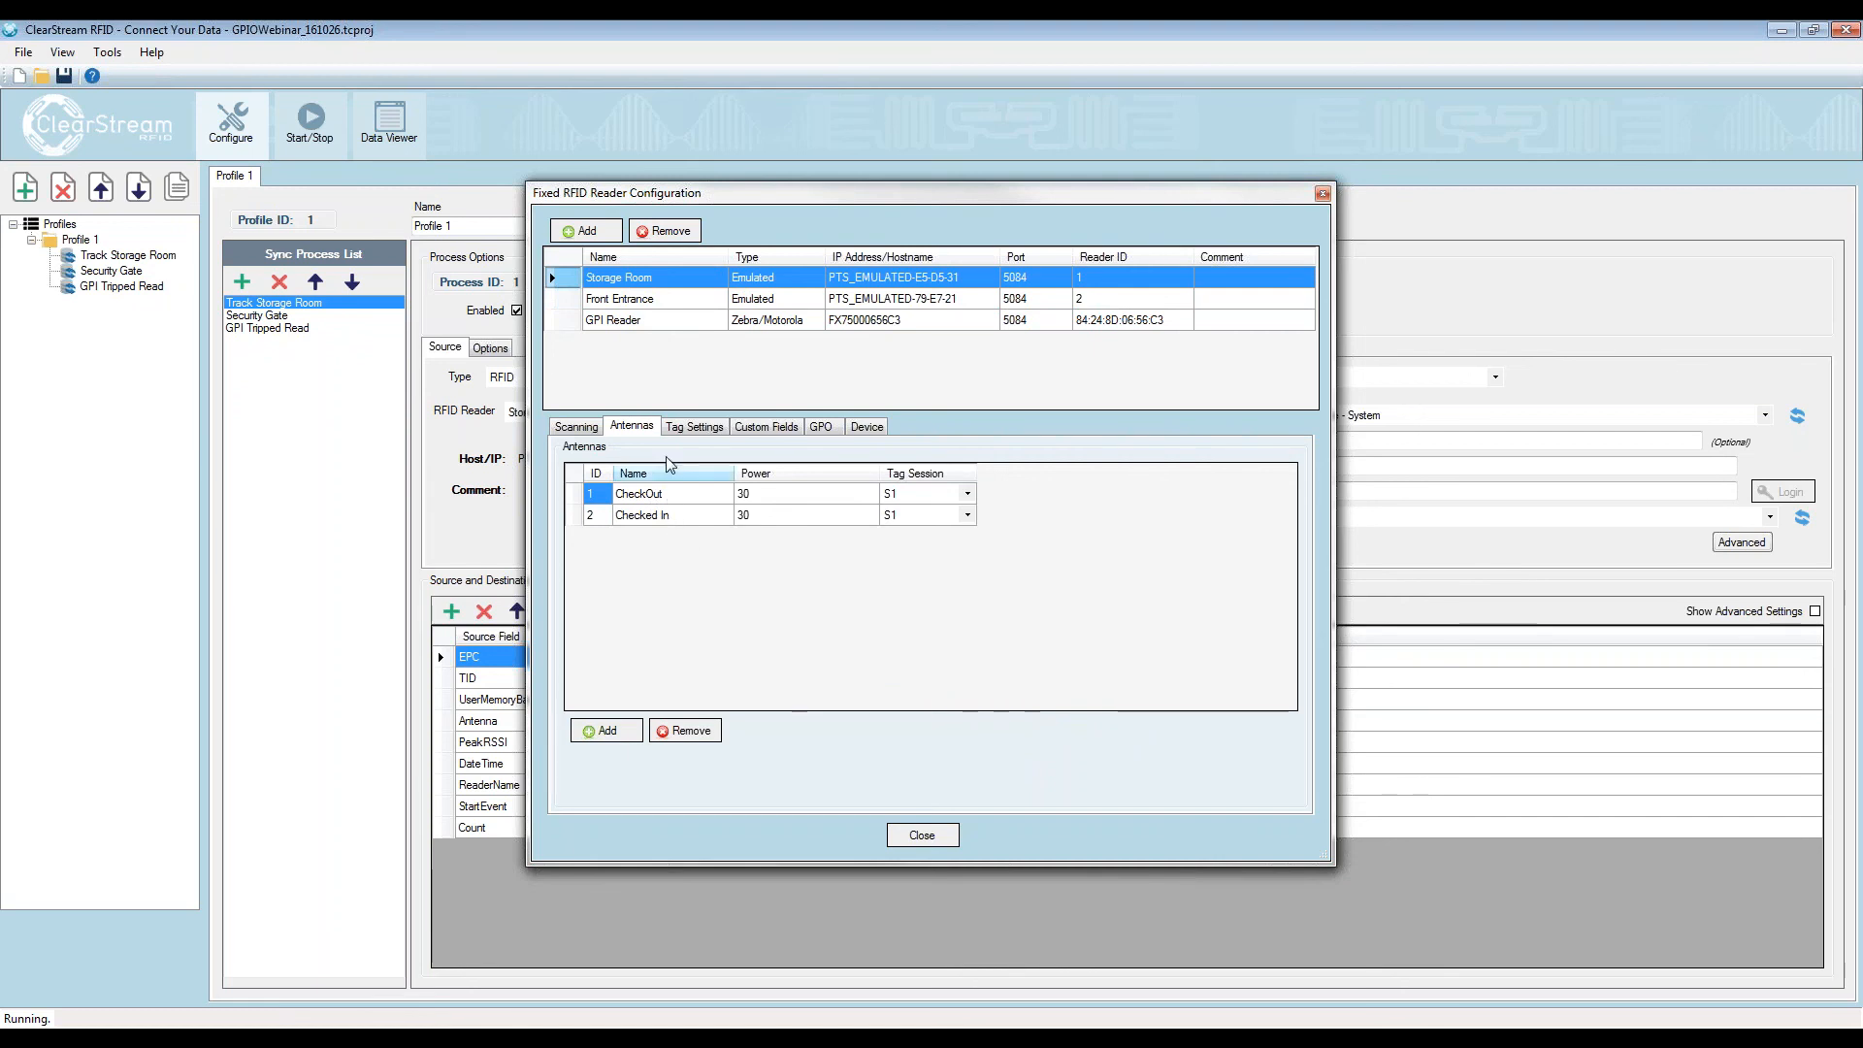
click(586, 429)
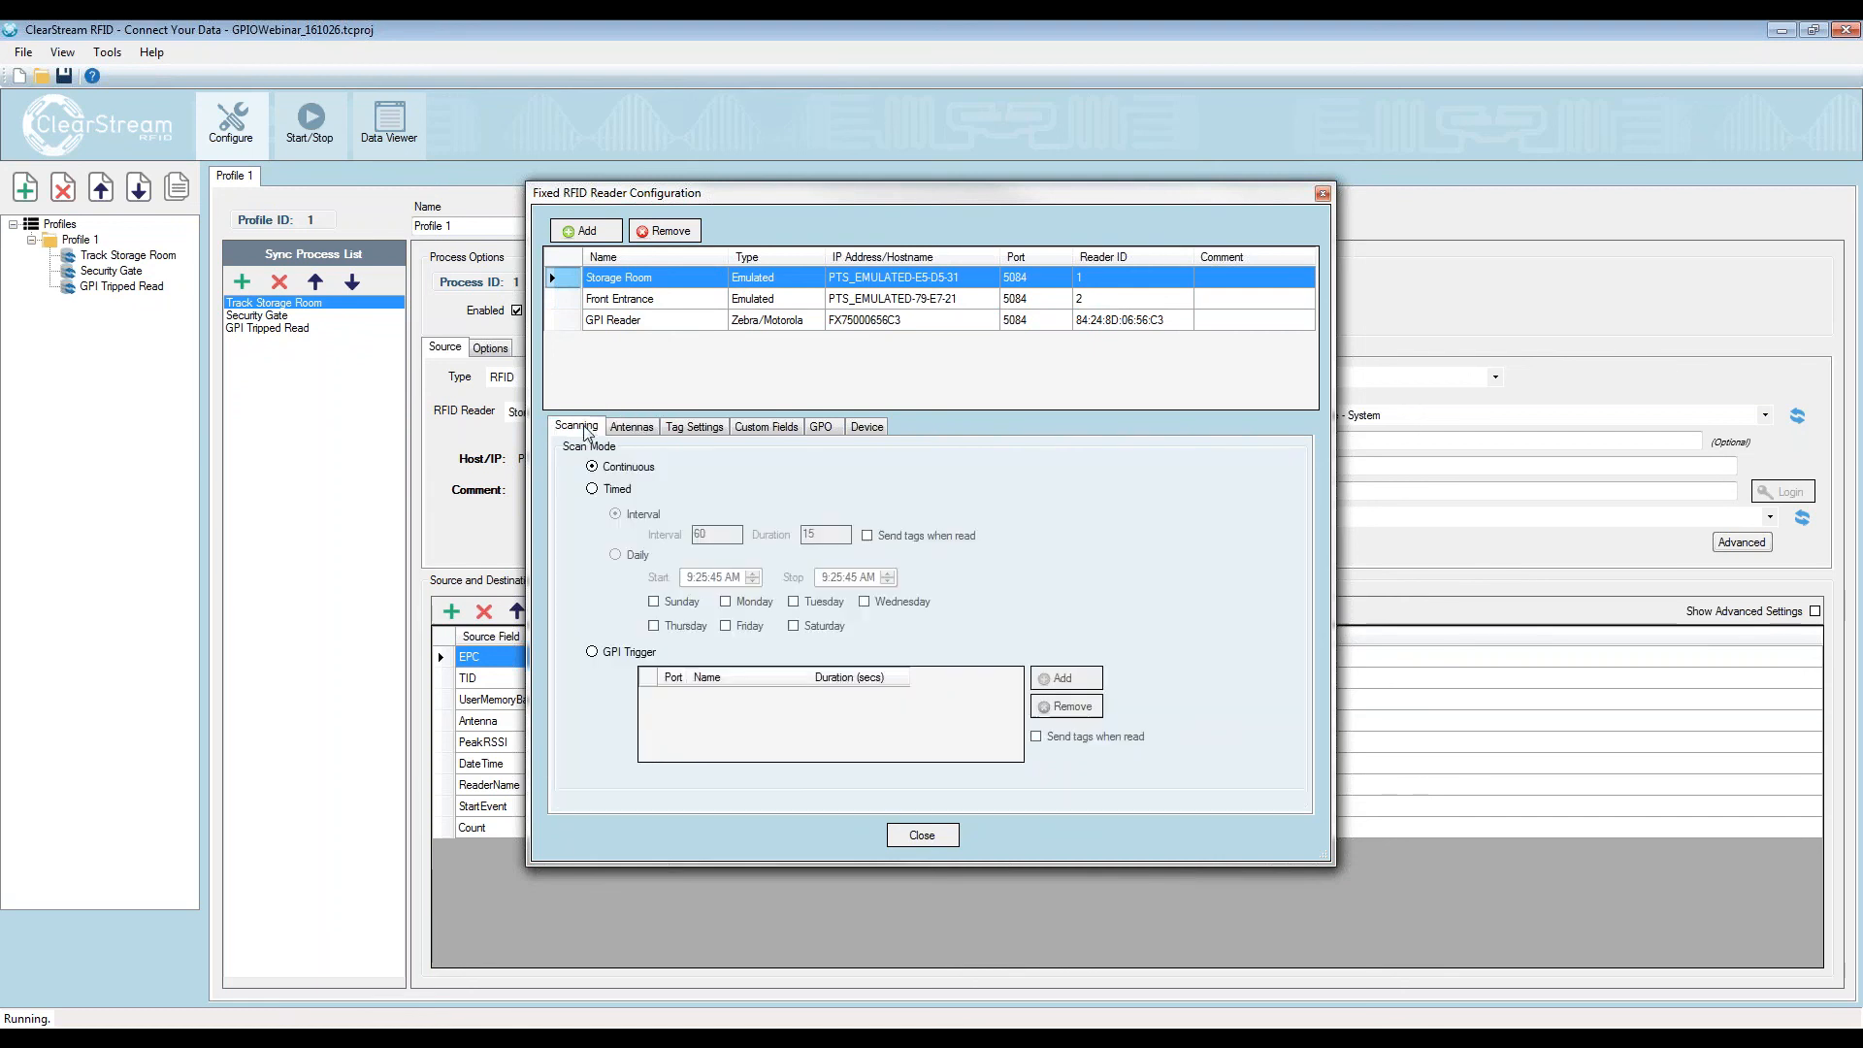
click(932, 840)
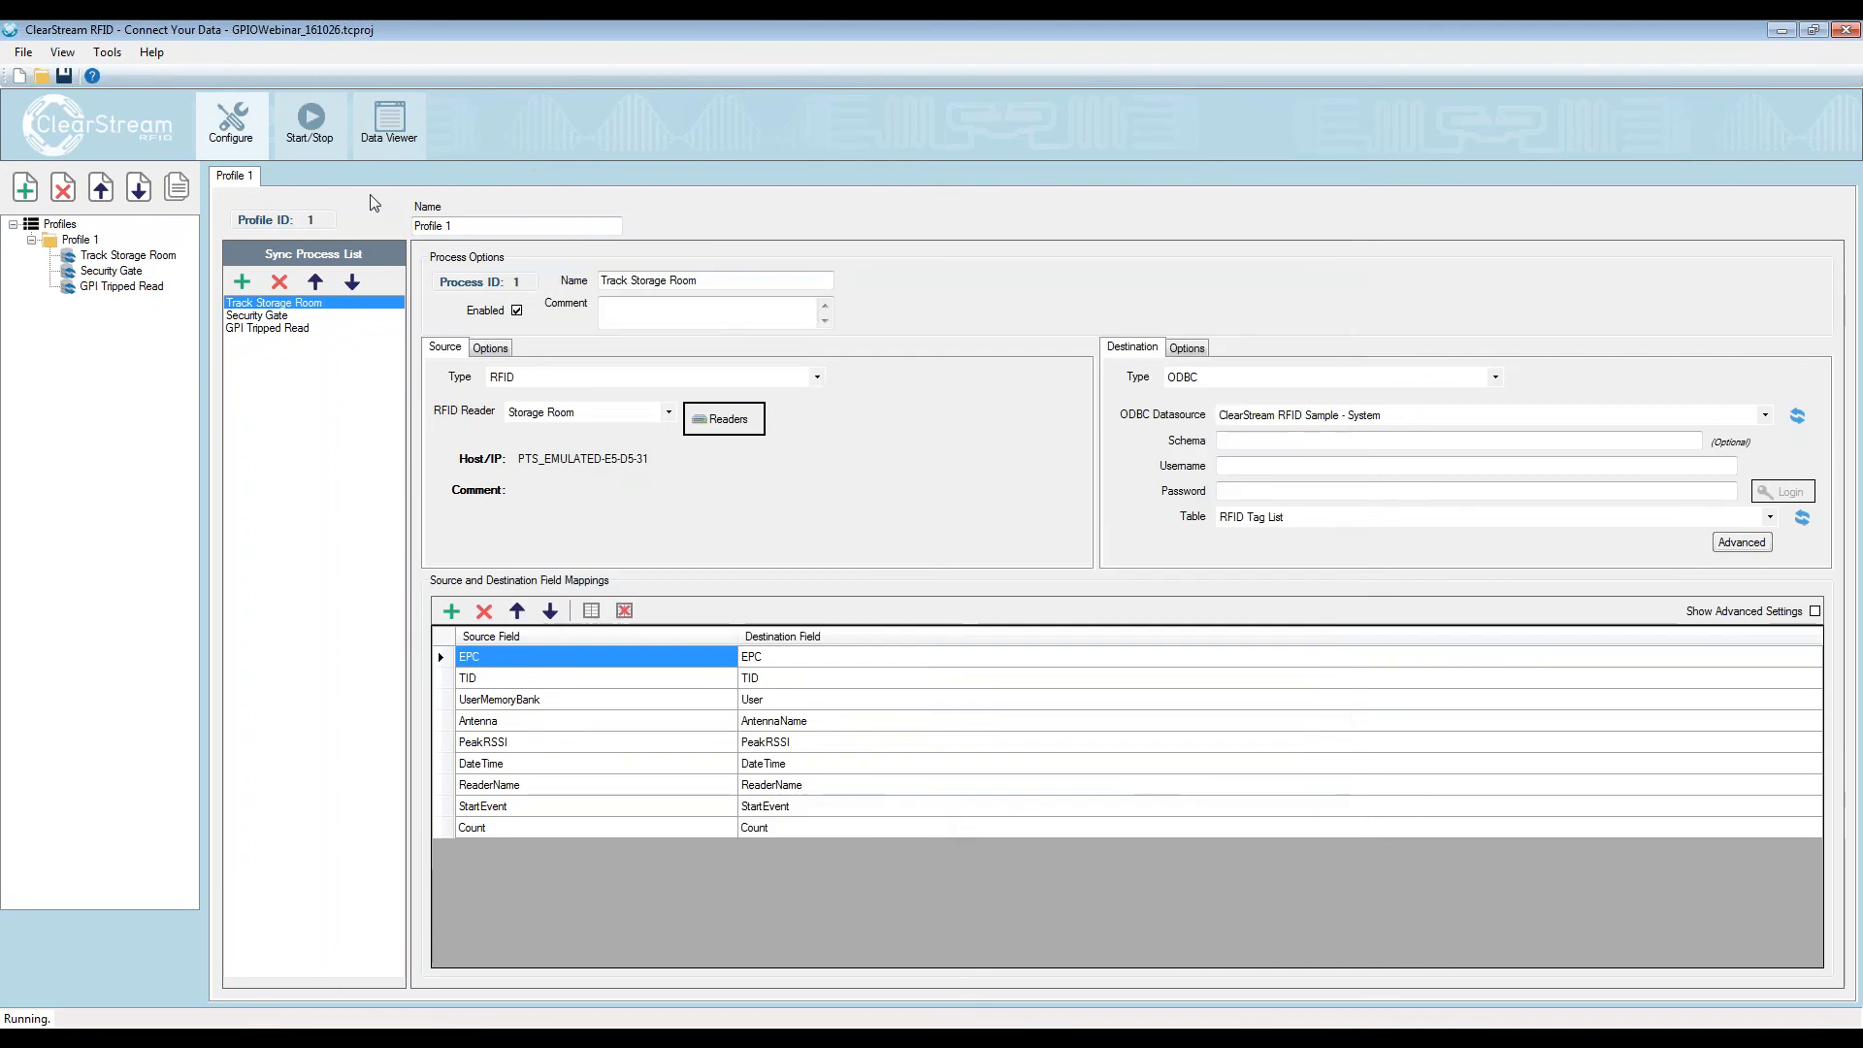
Open the Virtual Site Survey and maximize its window
click(106, 52)
click(145, 122)
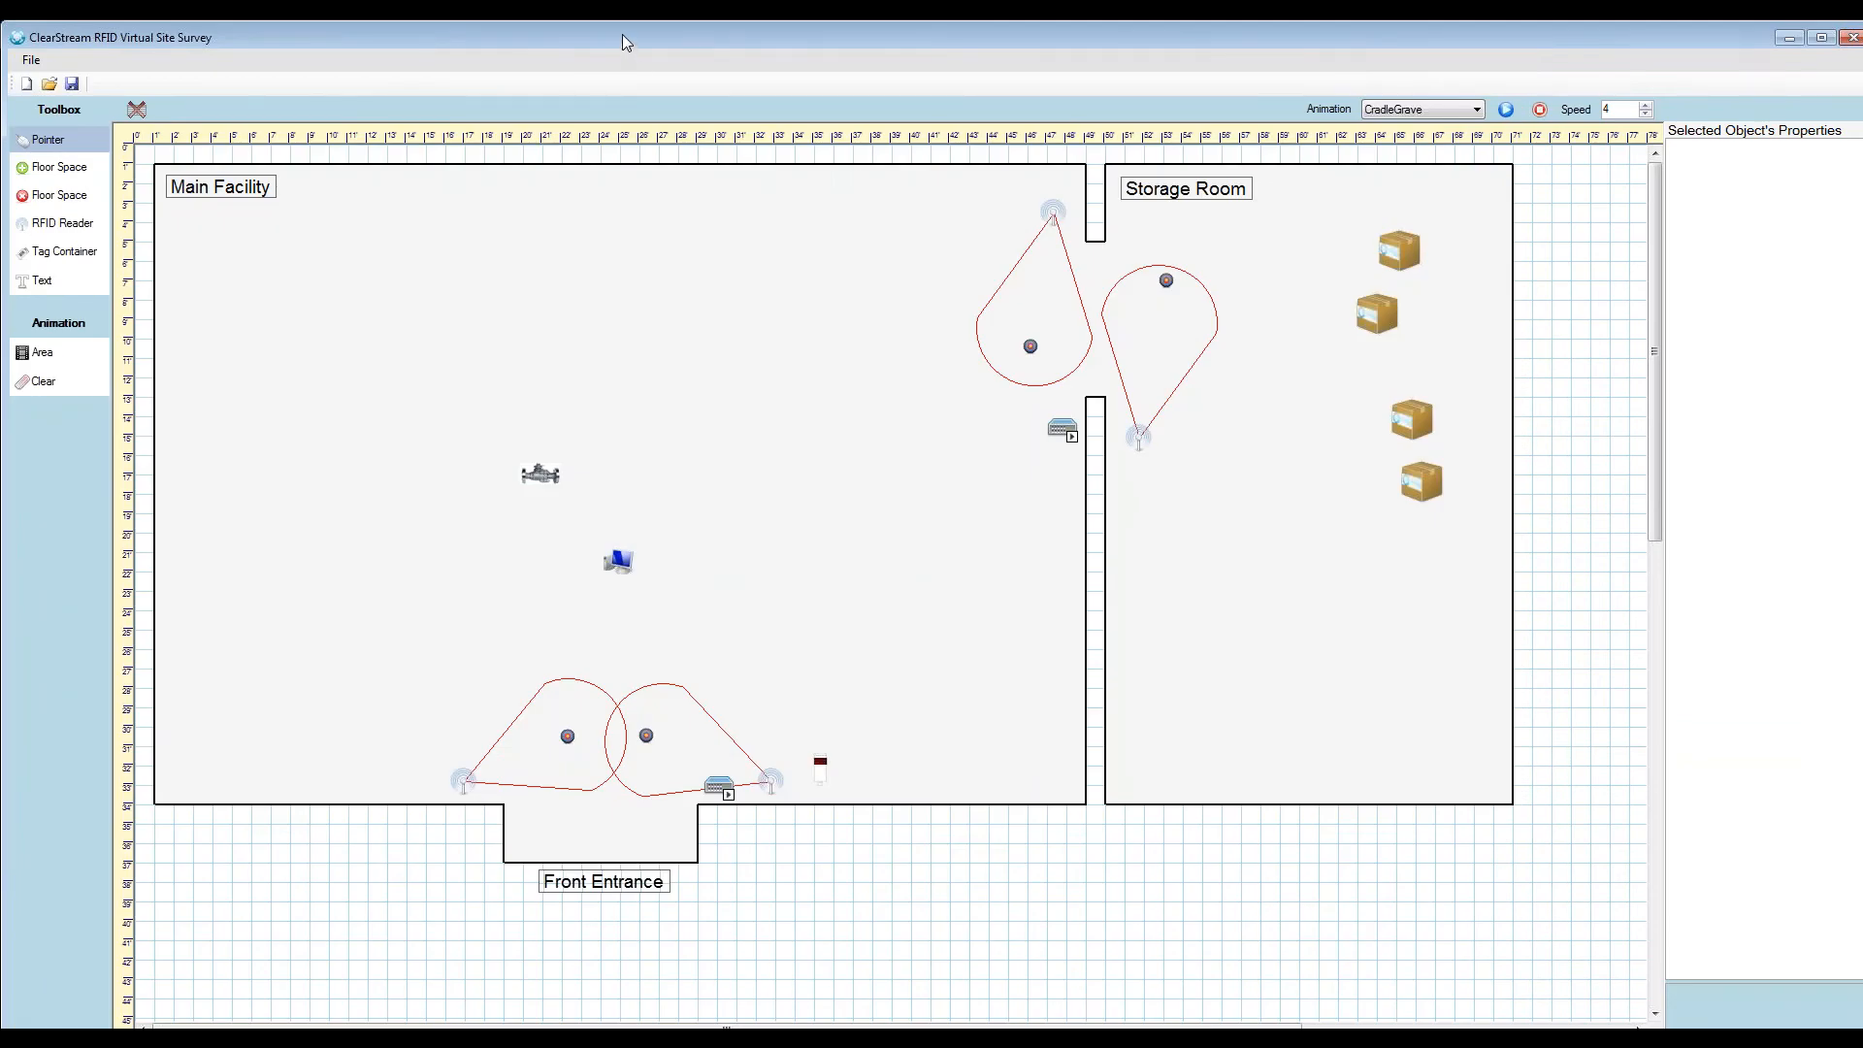
drag(615, 37, 538, 19)
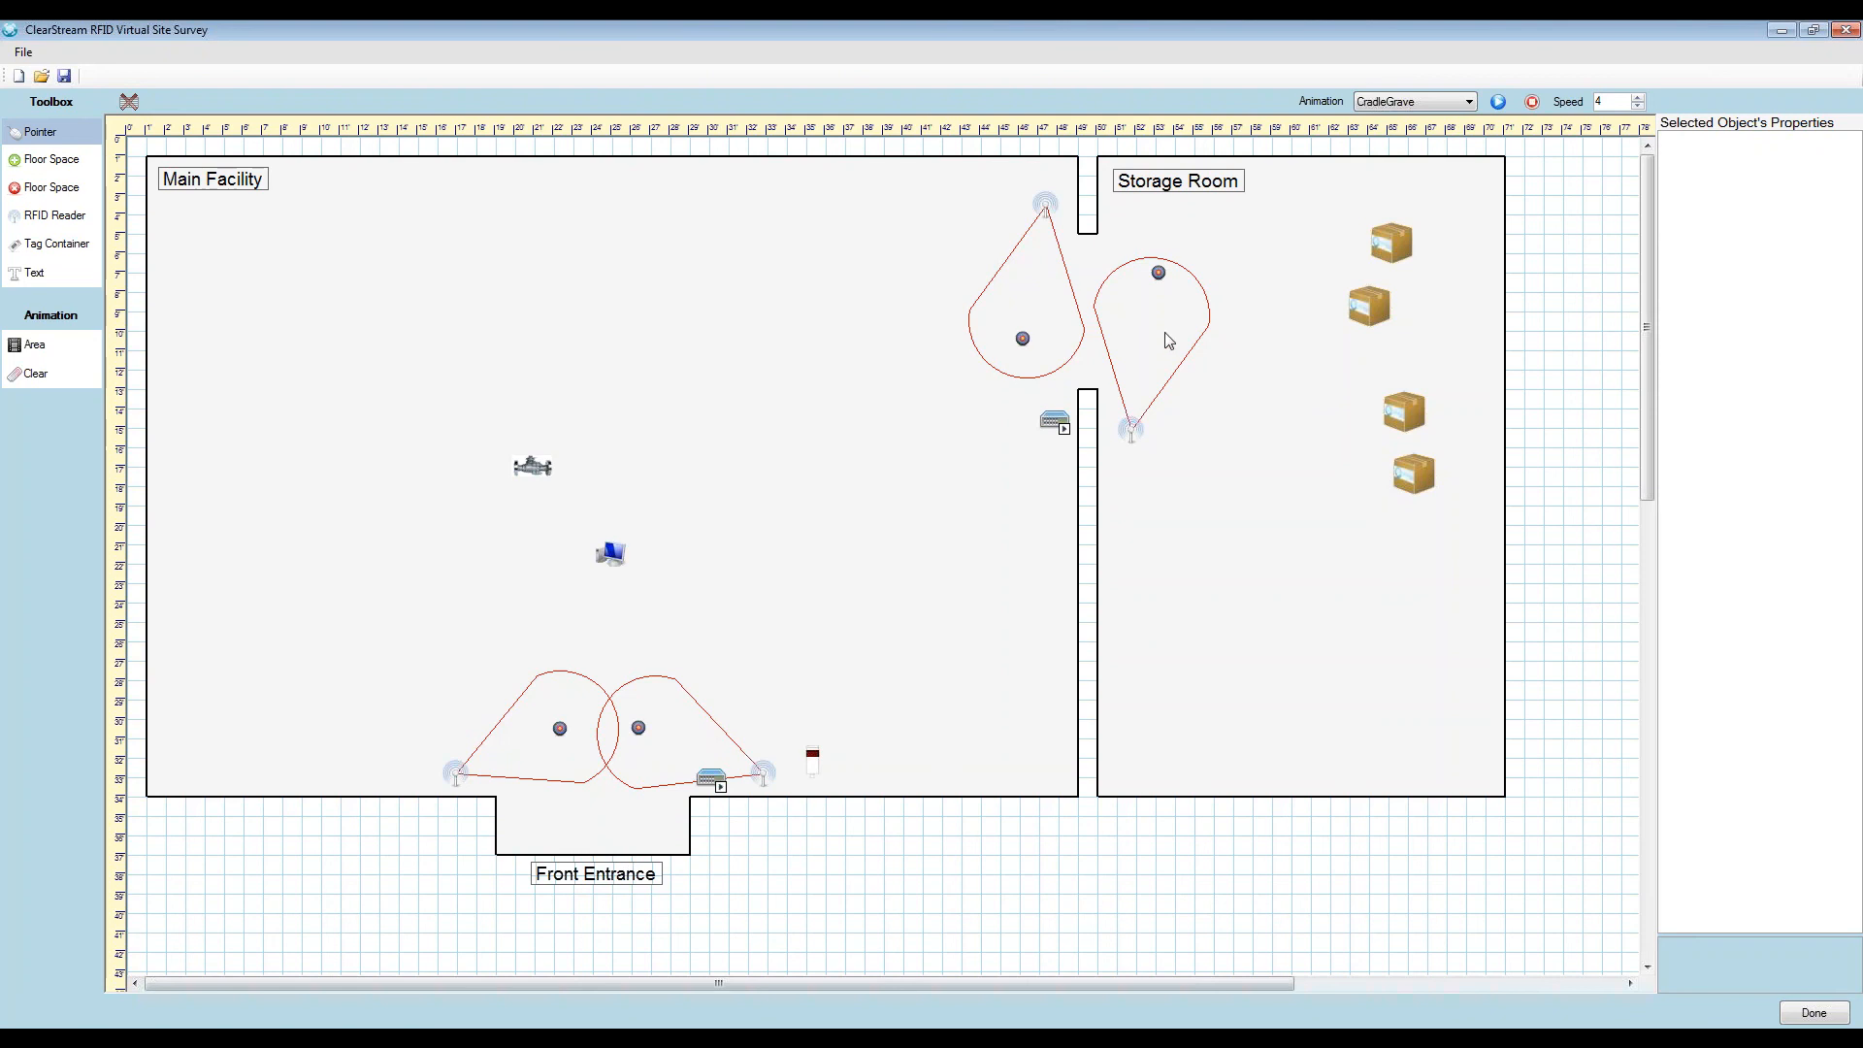
Check the properties of the reader by the Storage Room doorway, the second box and the two Front Entrance antennas
click(1055, 407)
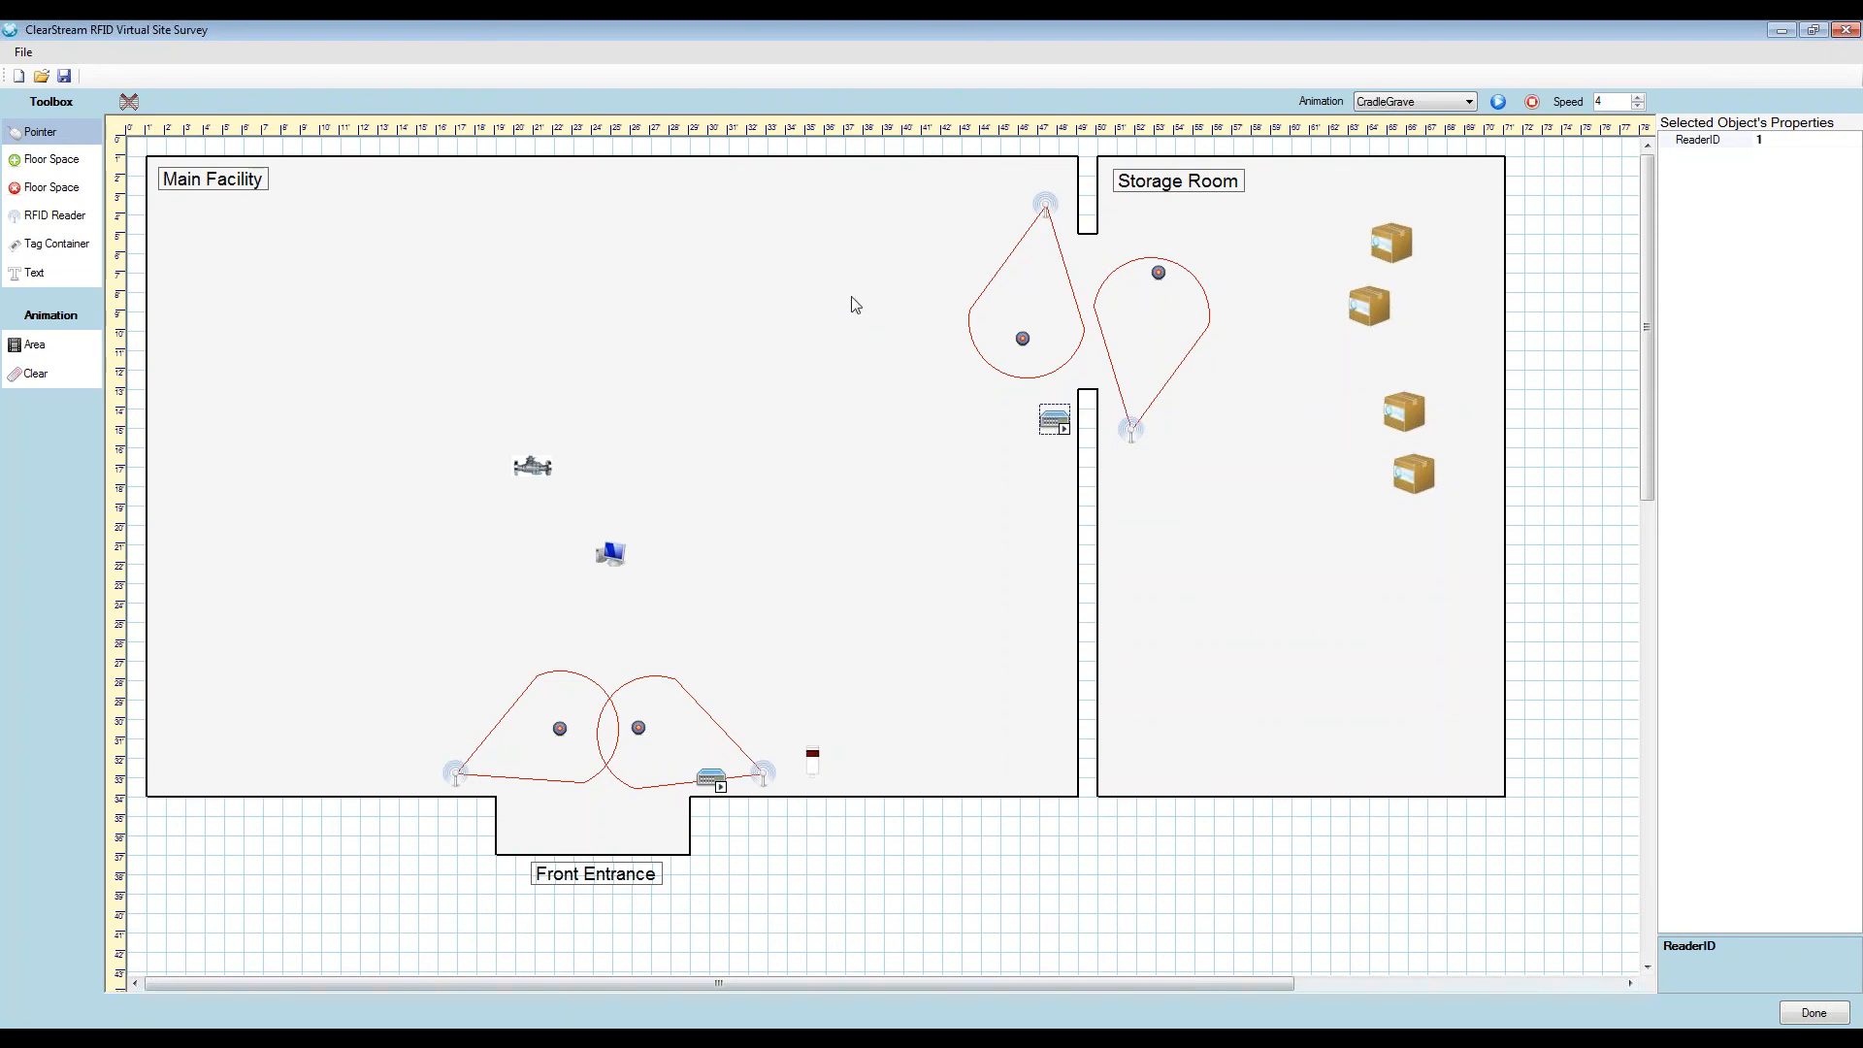
mouse_move(1382, 301)
mouse_down()
mouse_move(1379, 333)
mouse_move(1407, 311)
mouse_up()
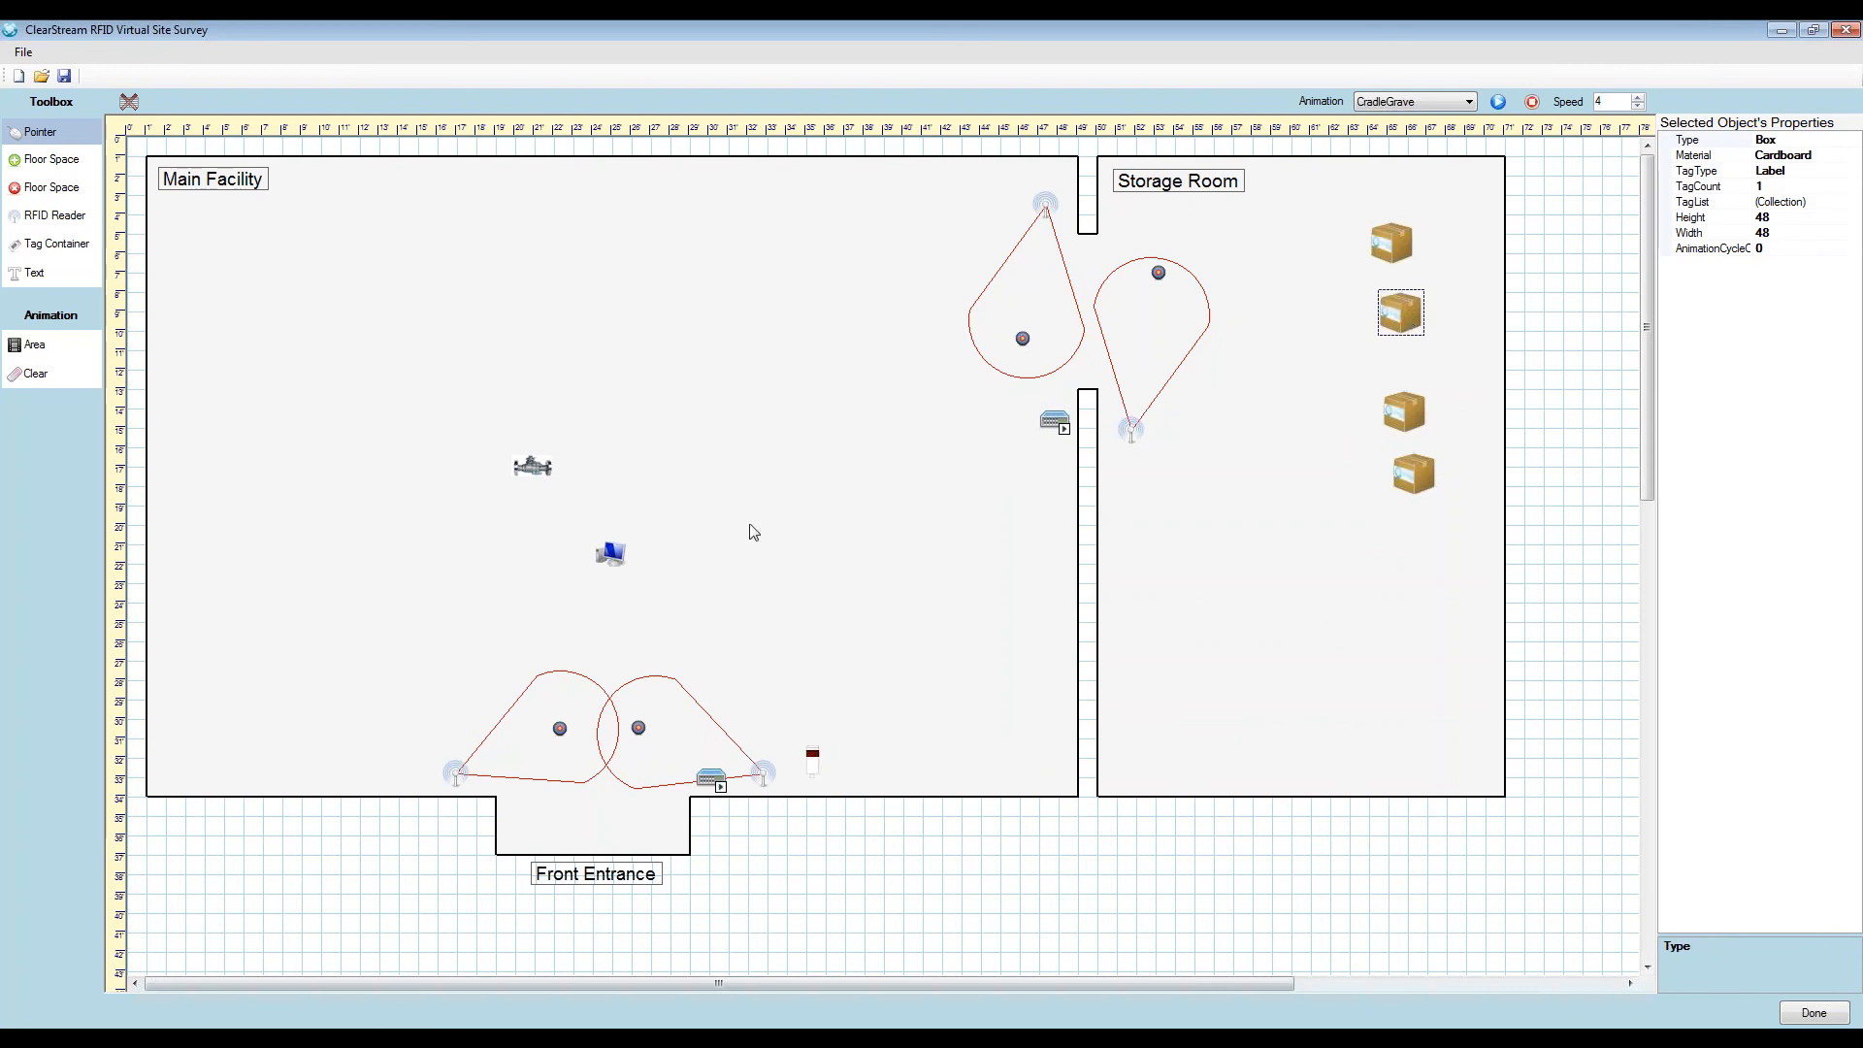
click(765, 776)
click(460, 777)
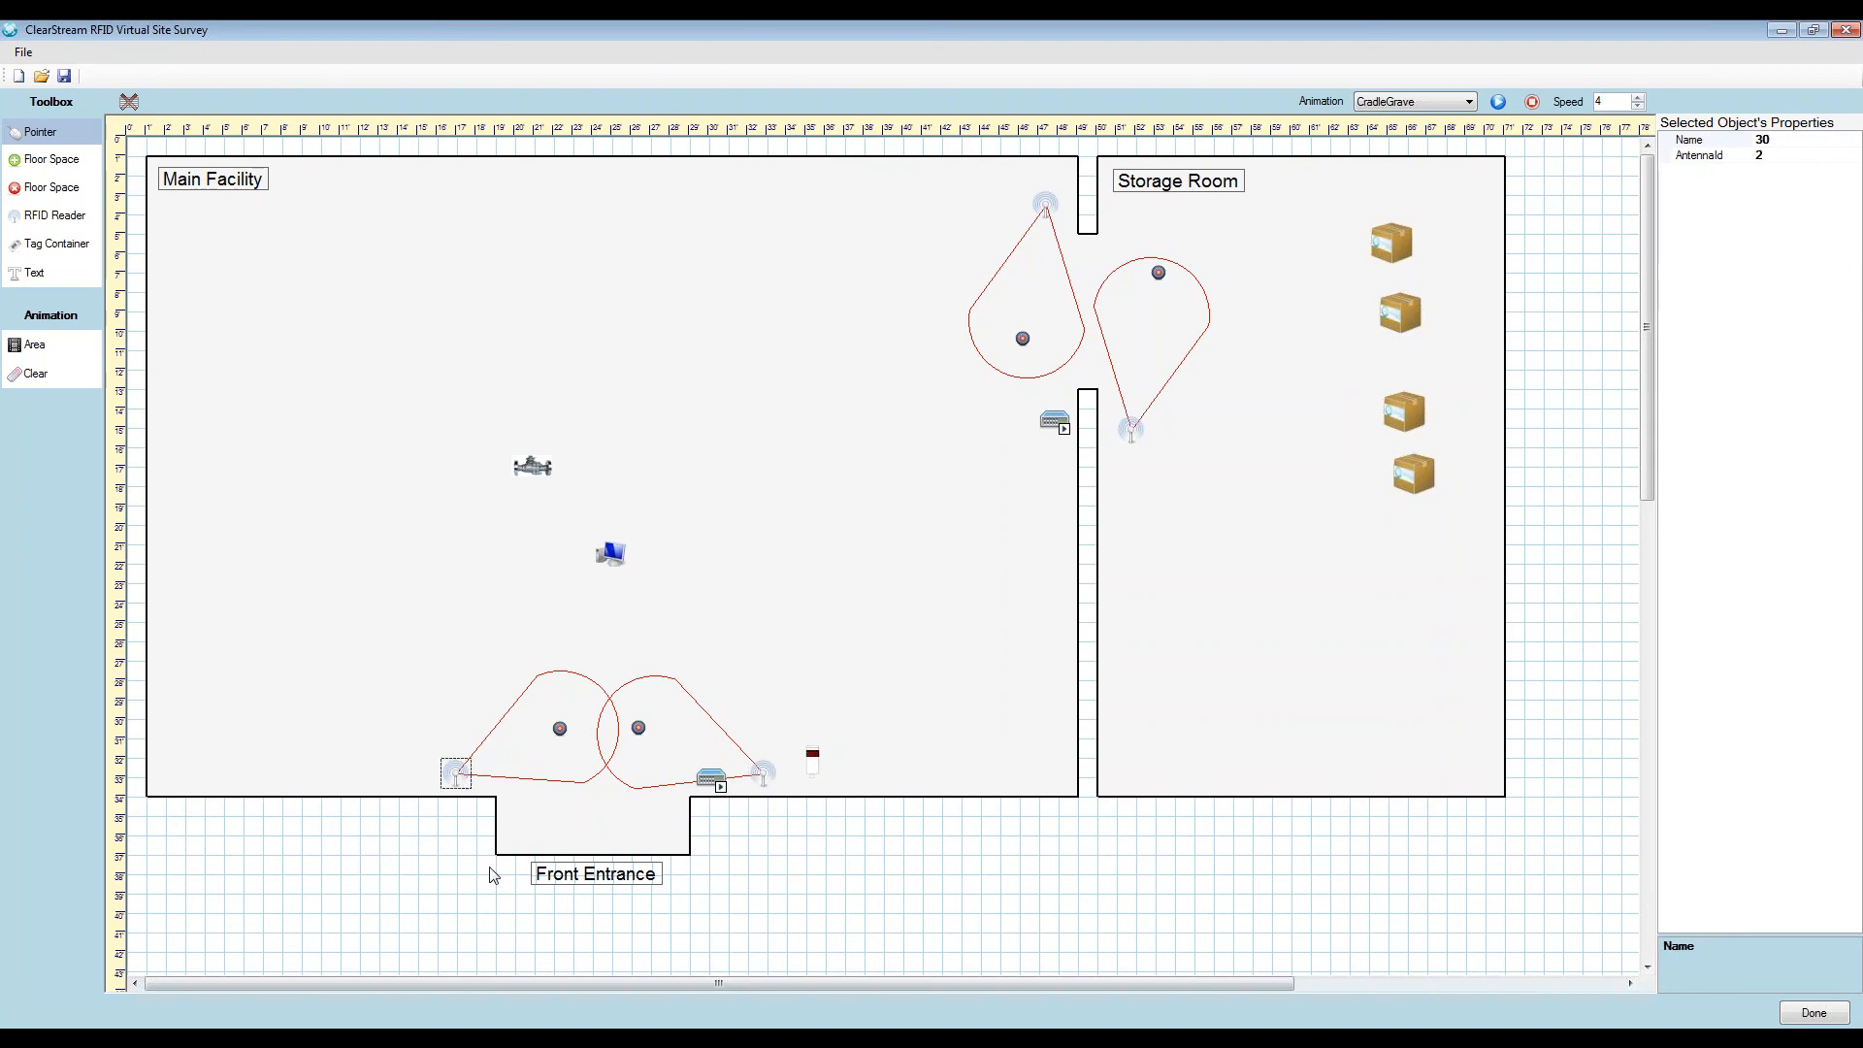
Move the light stack slightly closer to the Front Entrance antenna and shift the second Storage Room box down, away from the first
click(813, 762)
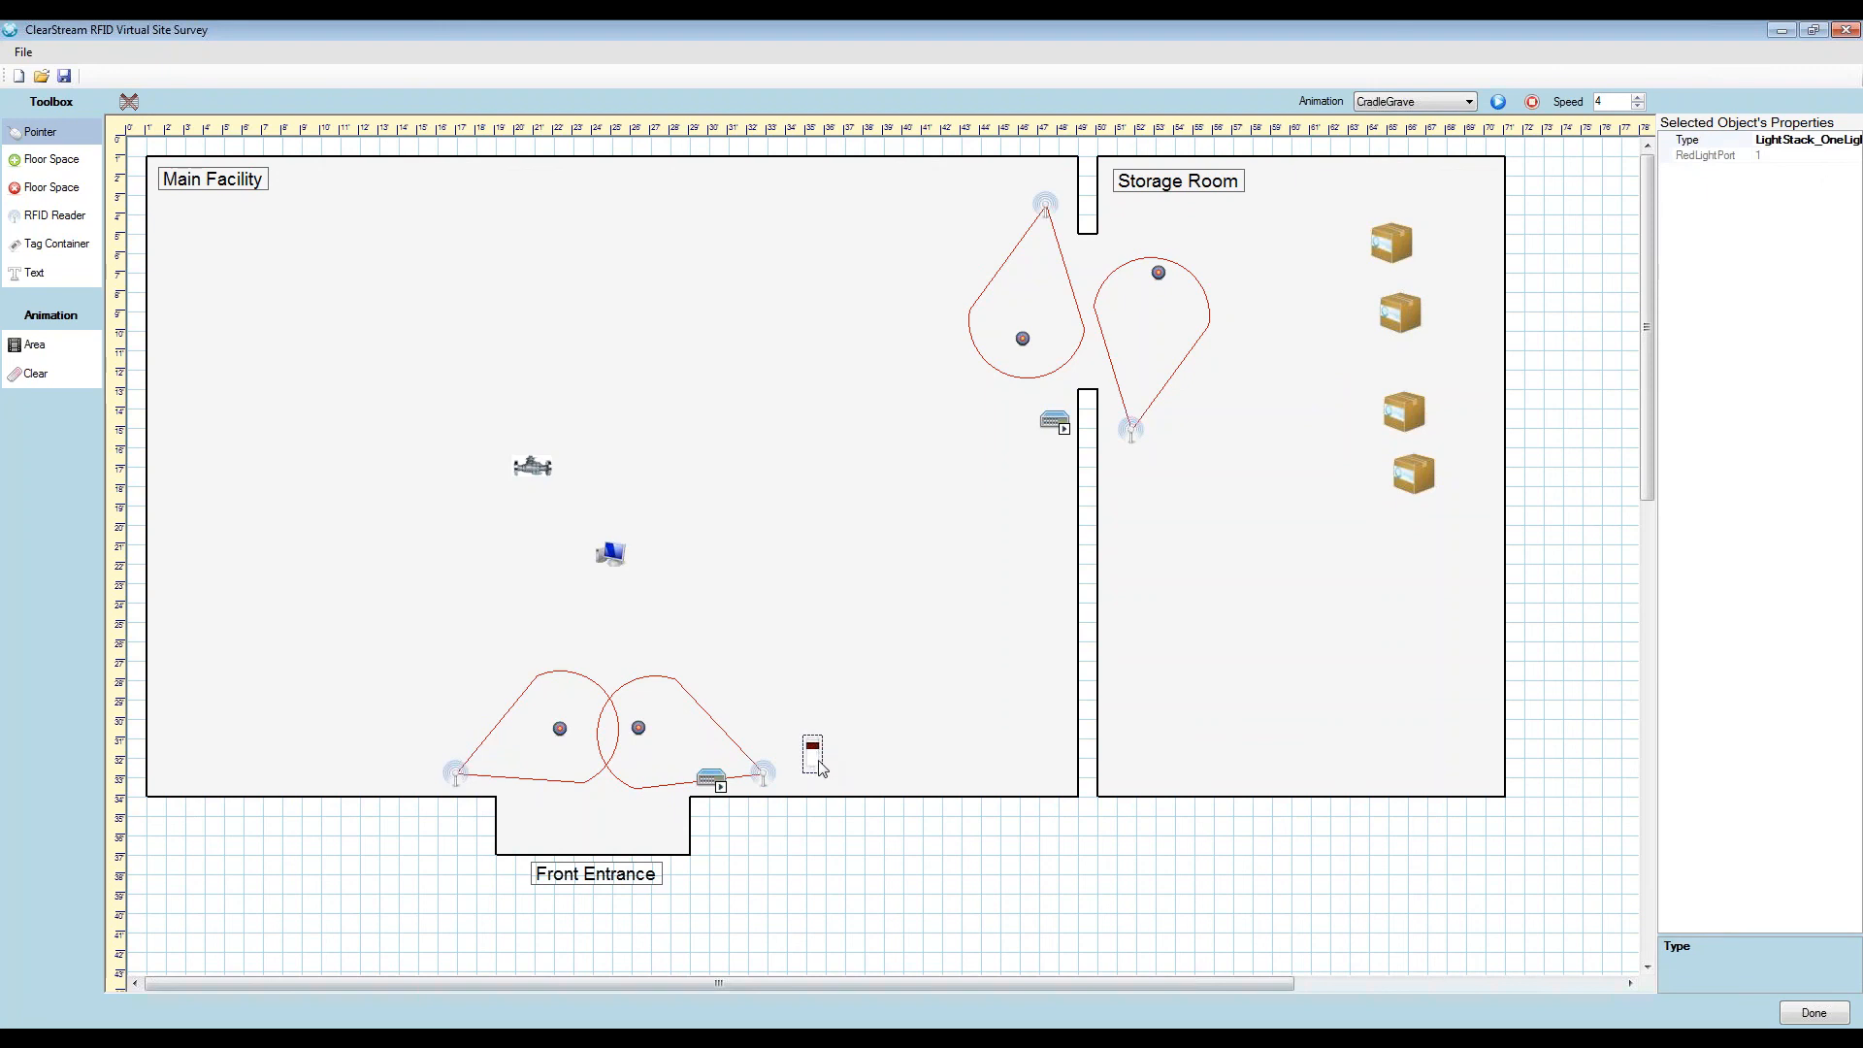
mouse_move(820, 768)
mouse_down()
mouse_move(820, 753)
mouse_move(803, 826)
mouse_move(806, 754)
mouse_up()
click(1395, 245)
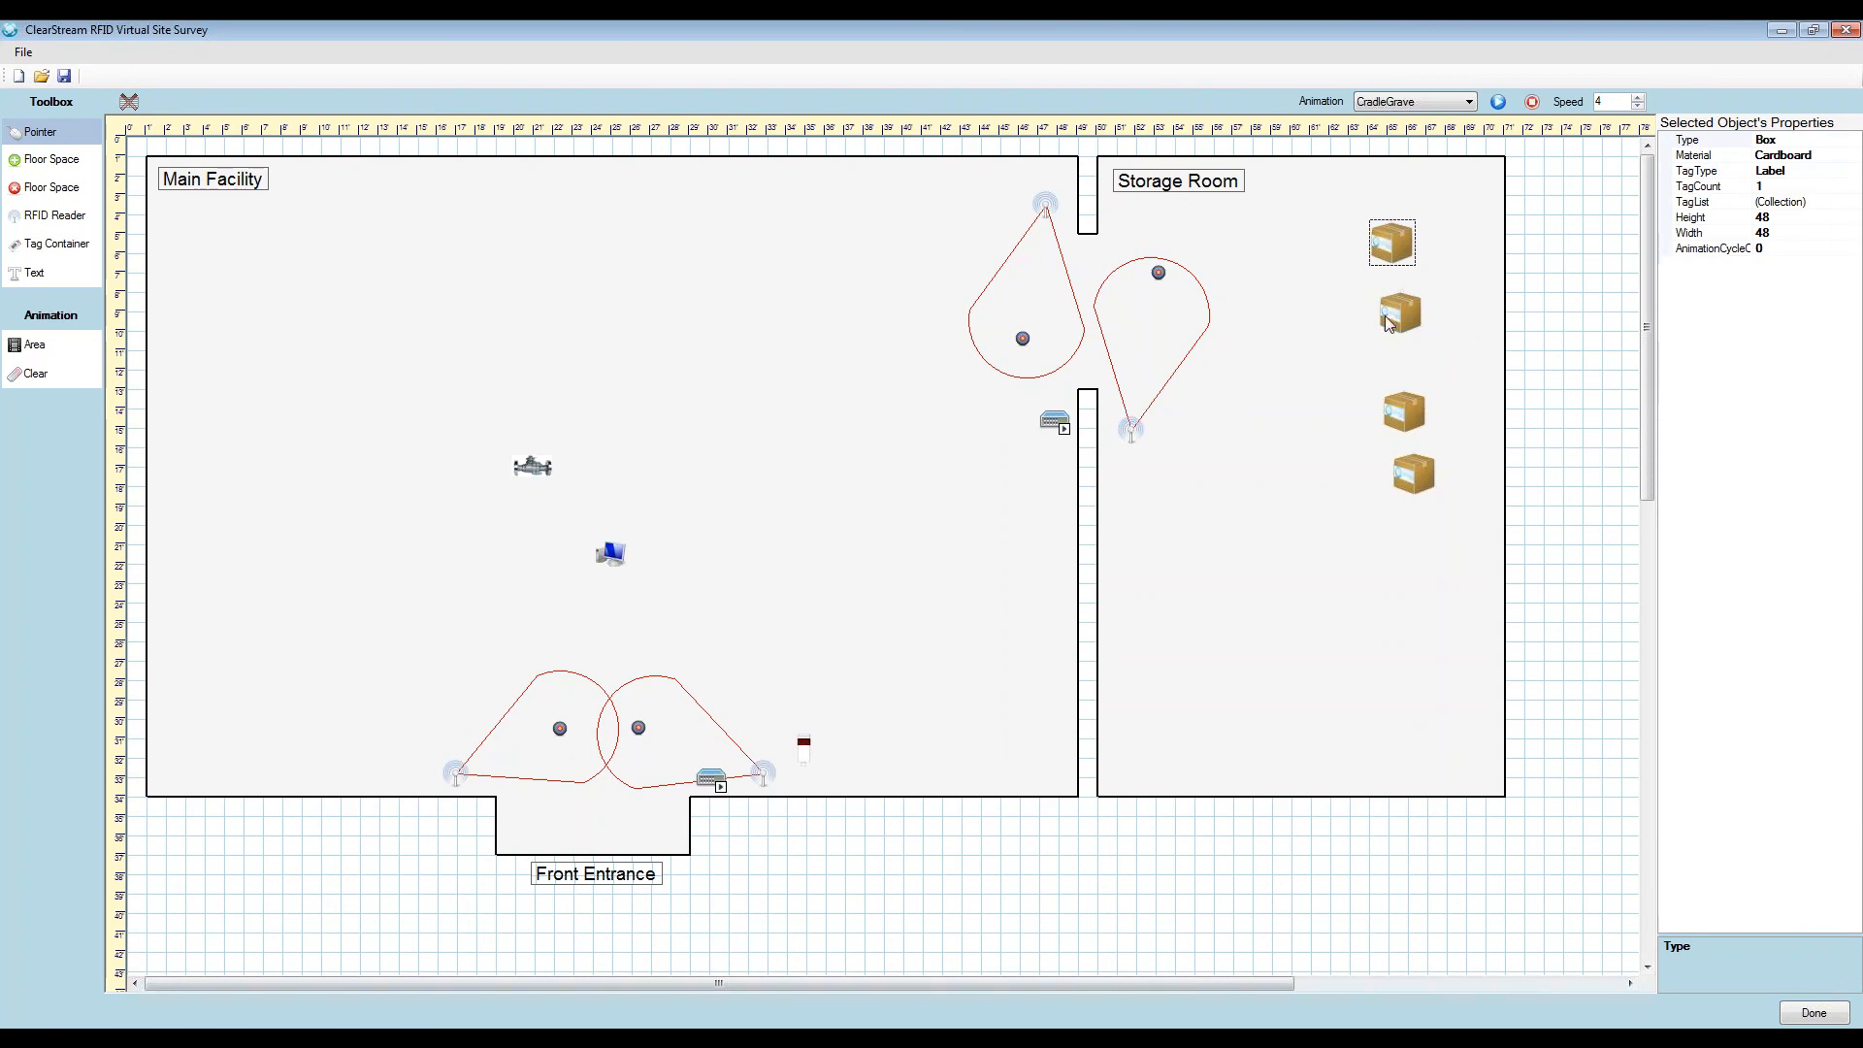
drag(1393, 308, 1381, 329)
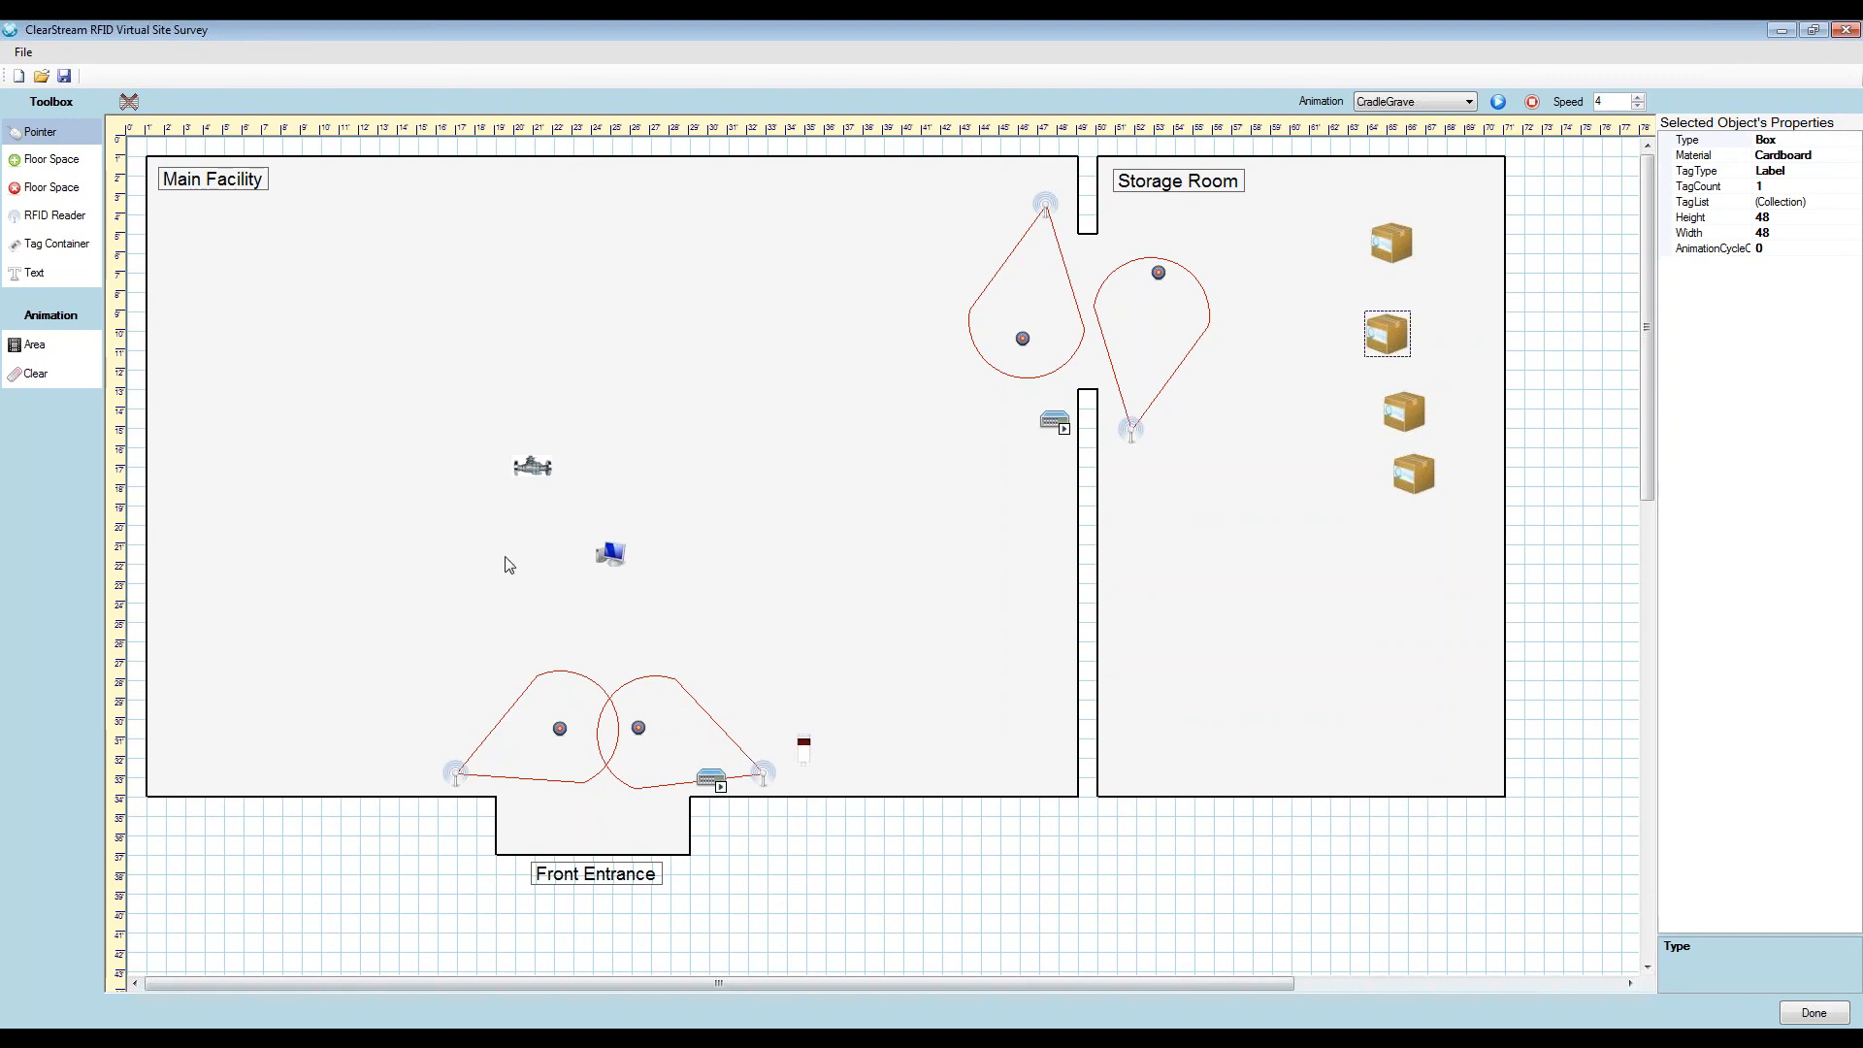
Move the industrial component and the computer asset further up in the Main Facility, away from the Front Entrance antennas
click(608, 567)
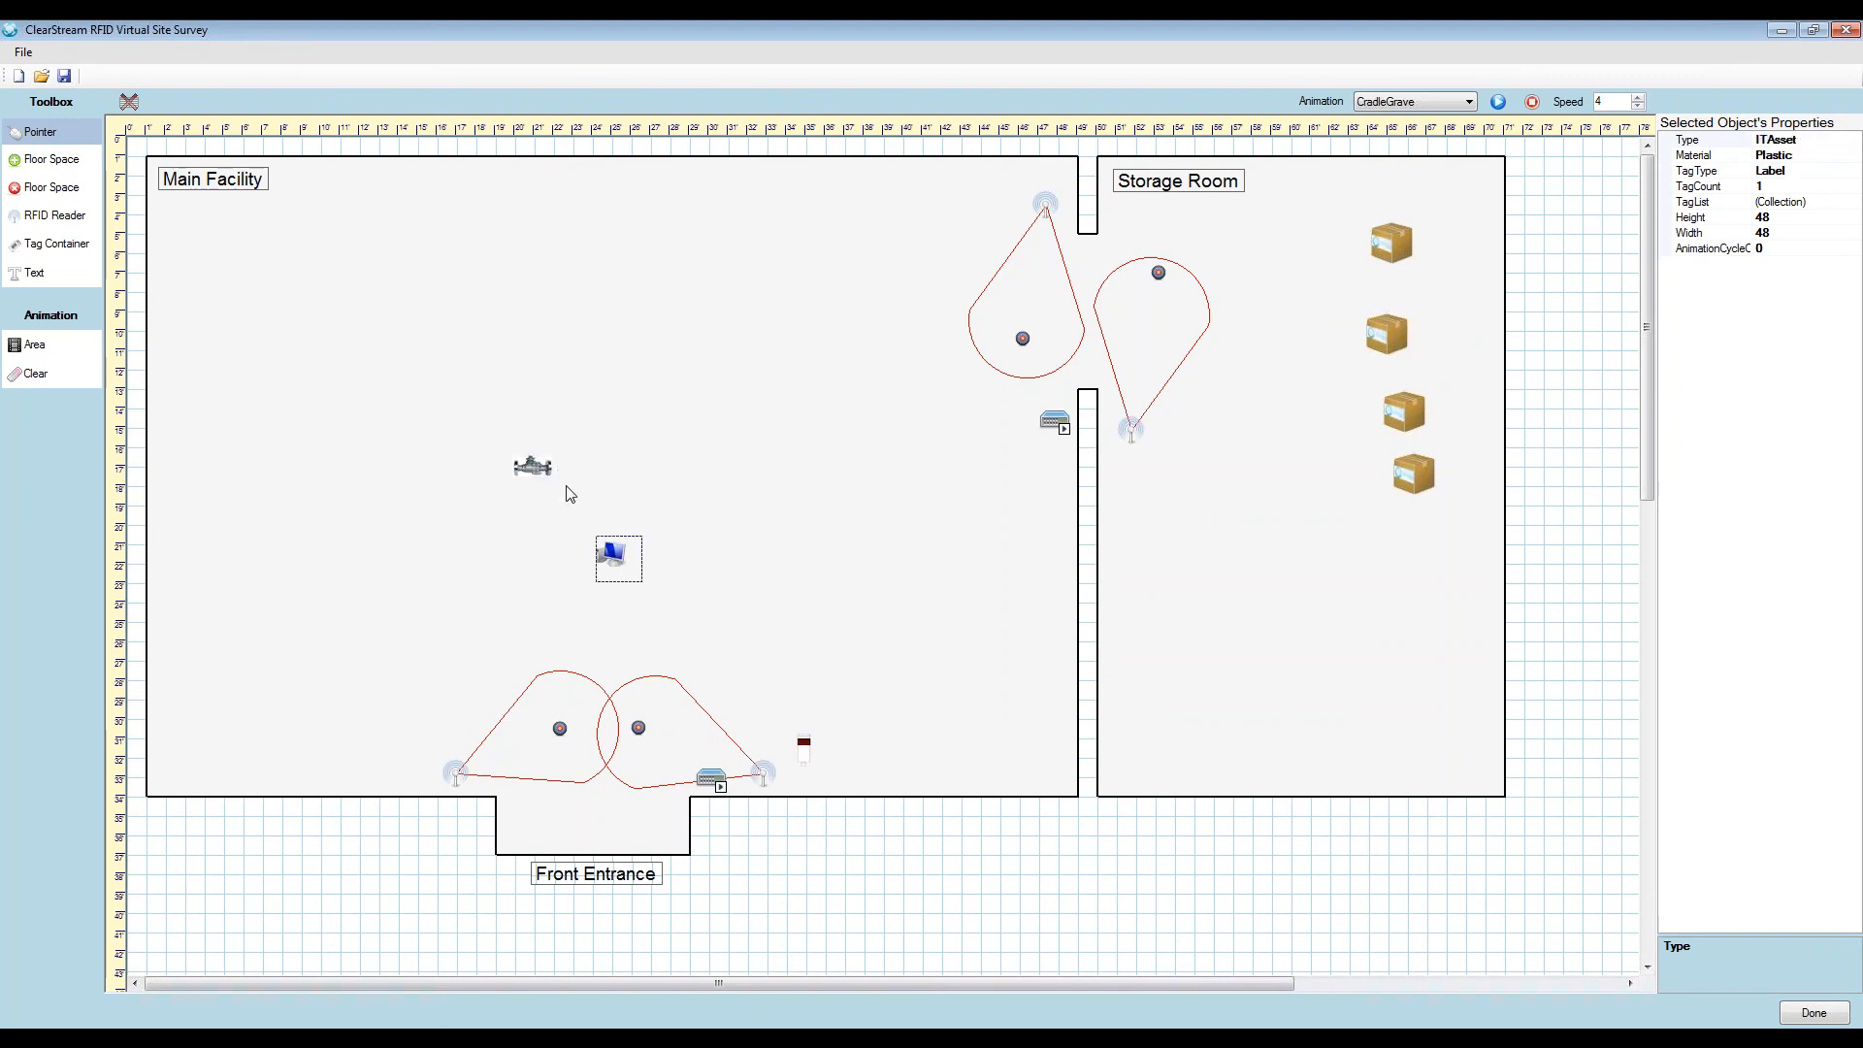
click(534, 467)
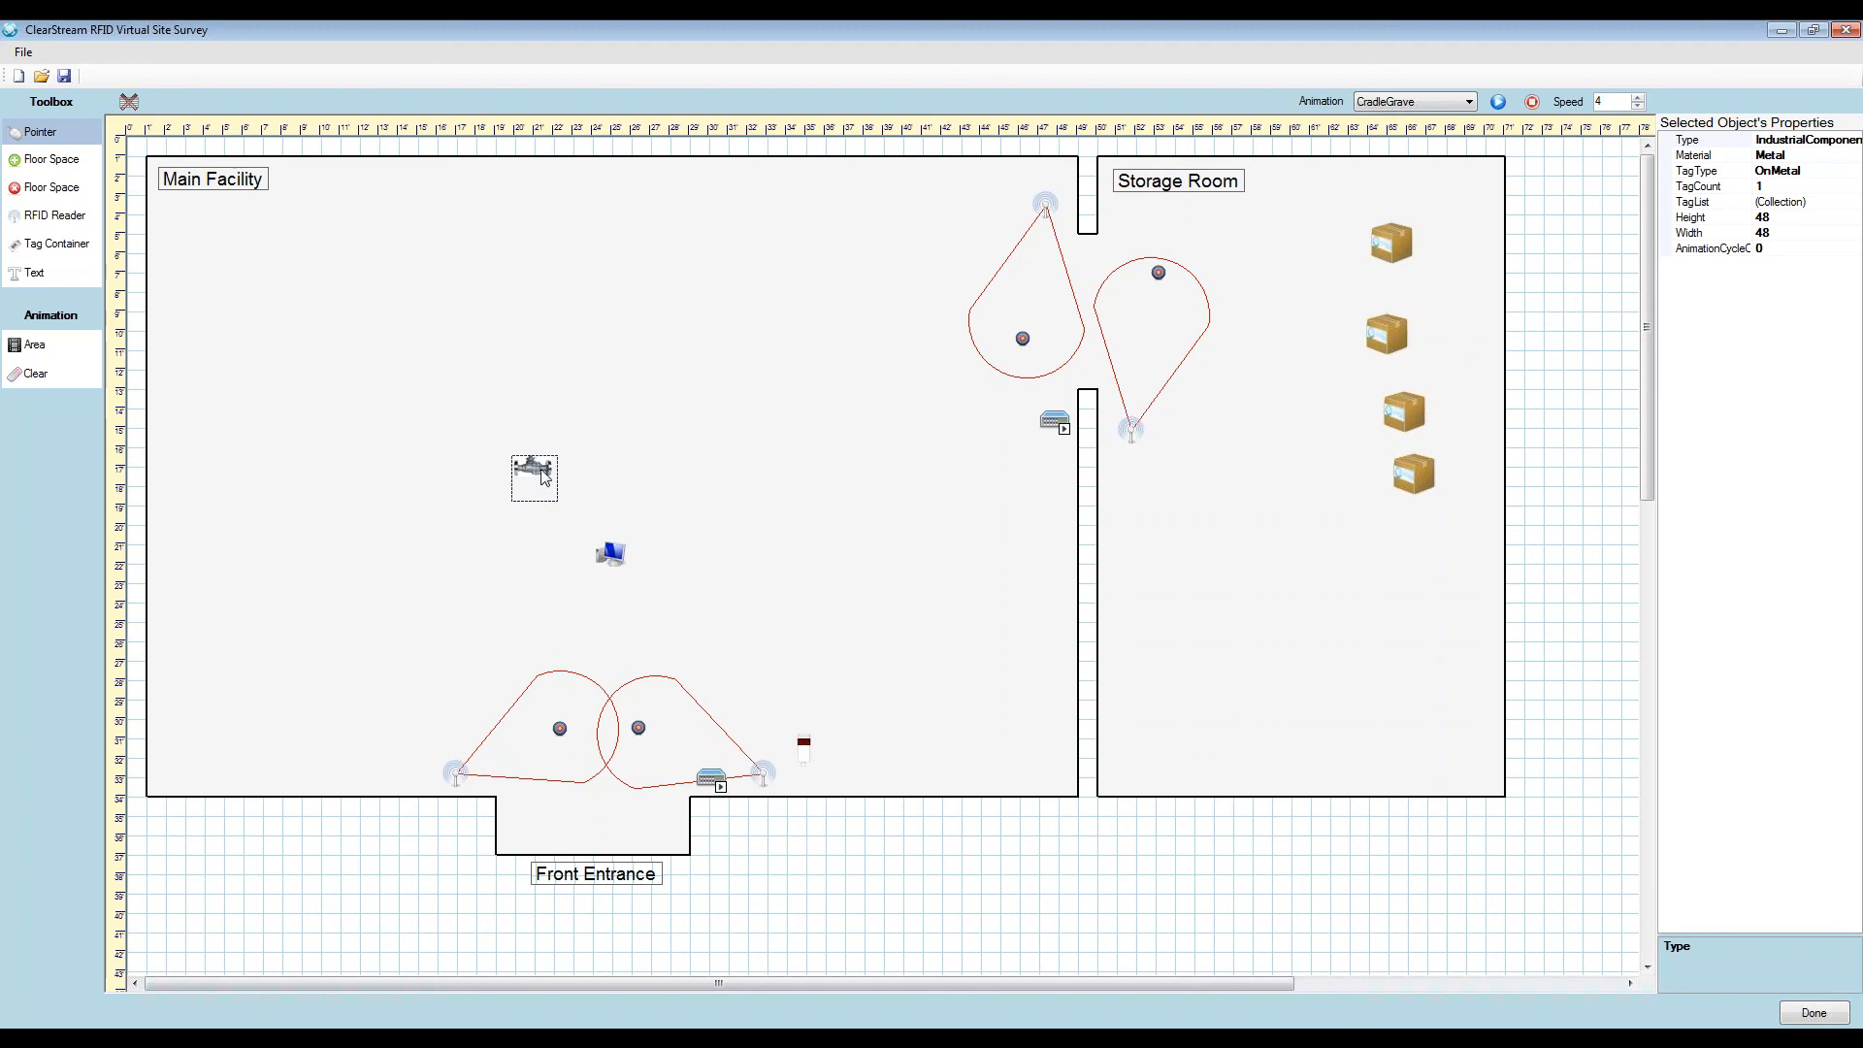
drag(535, 477, 511, 427)
click(617, 559)
drag(618, 561, 571, 369)
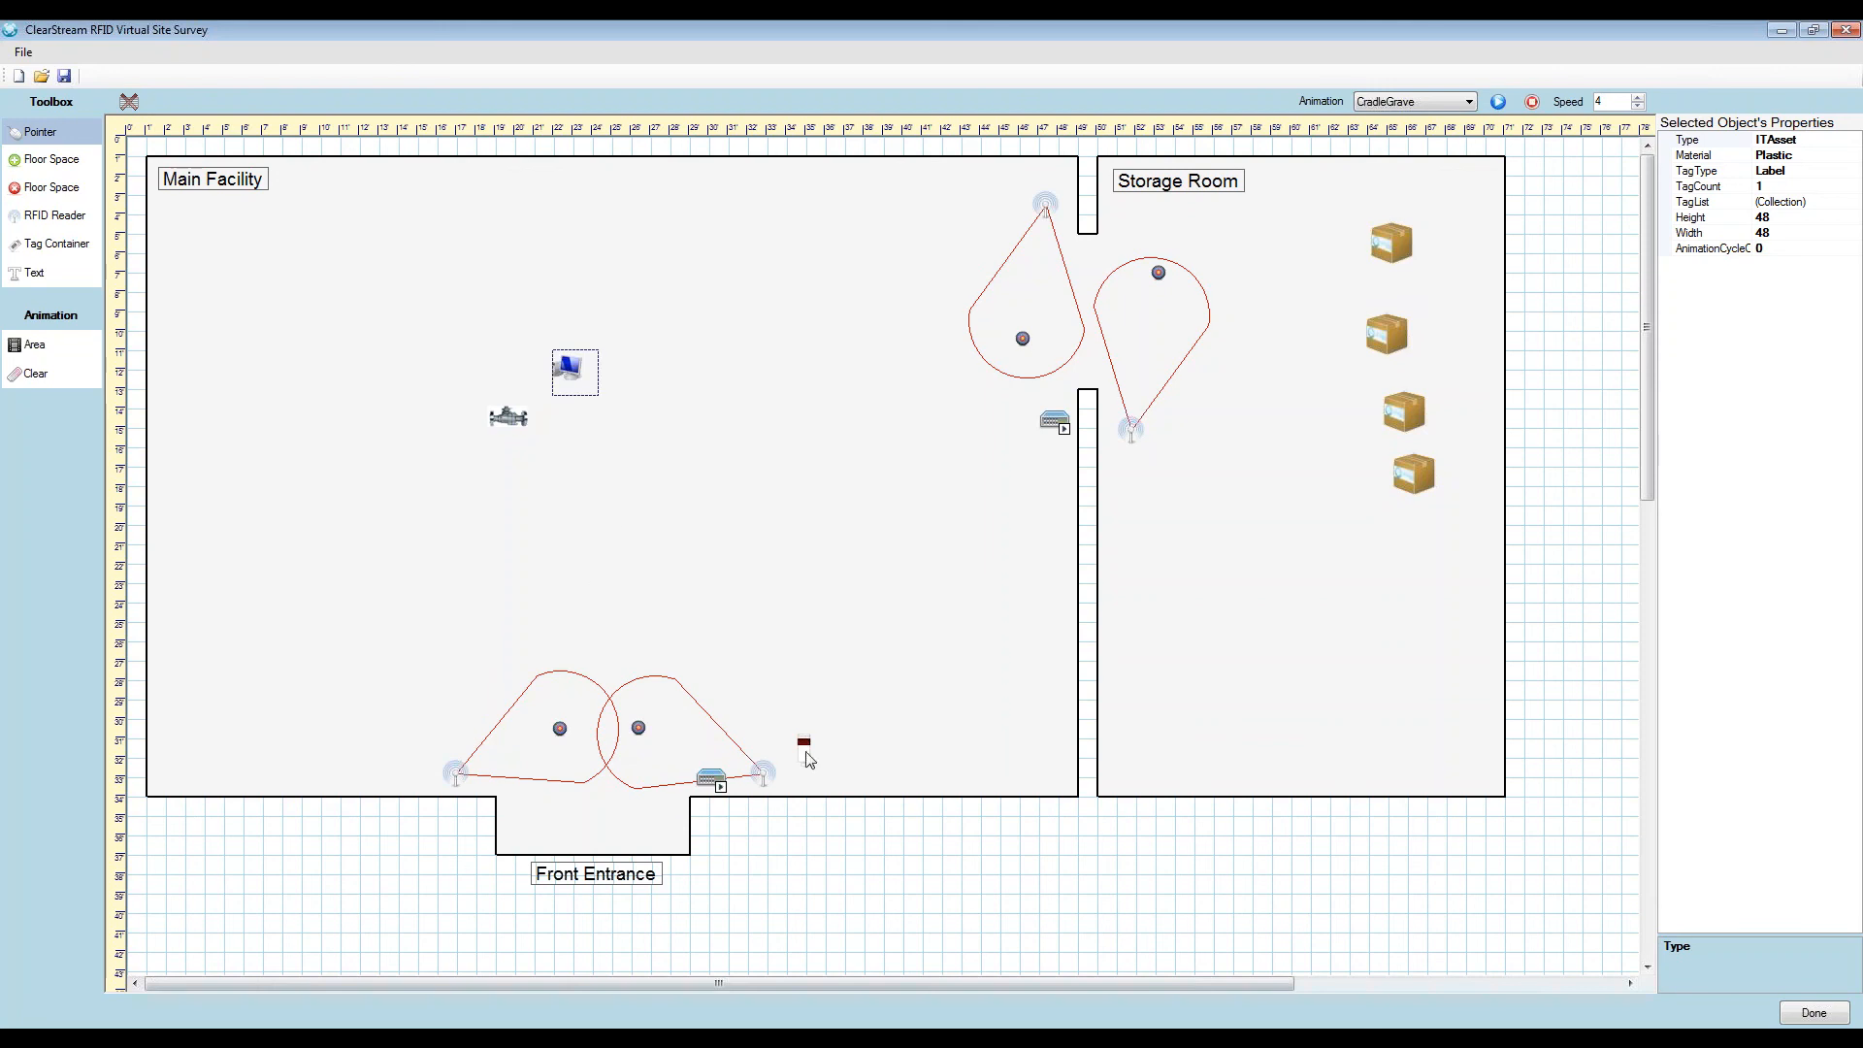
click(1408, 250)
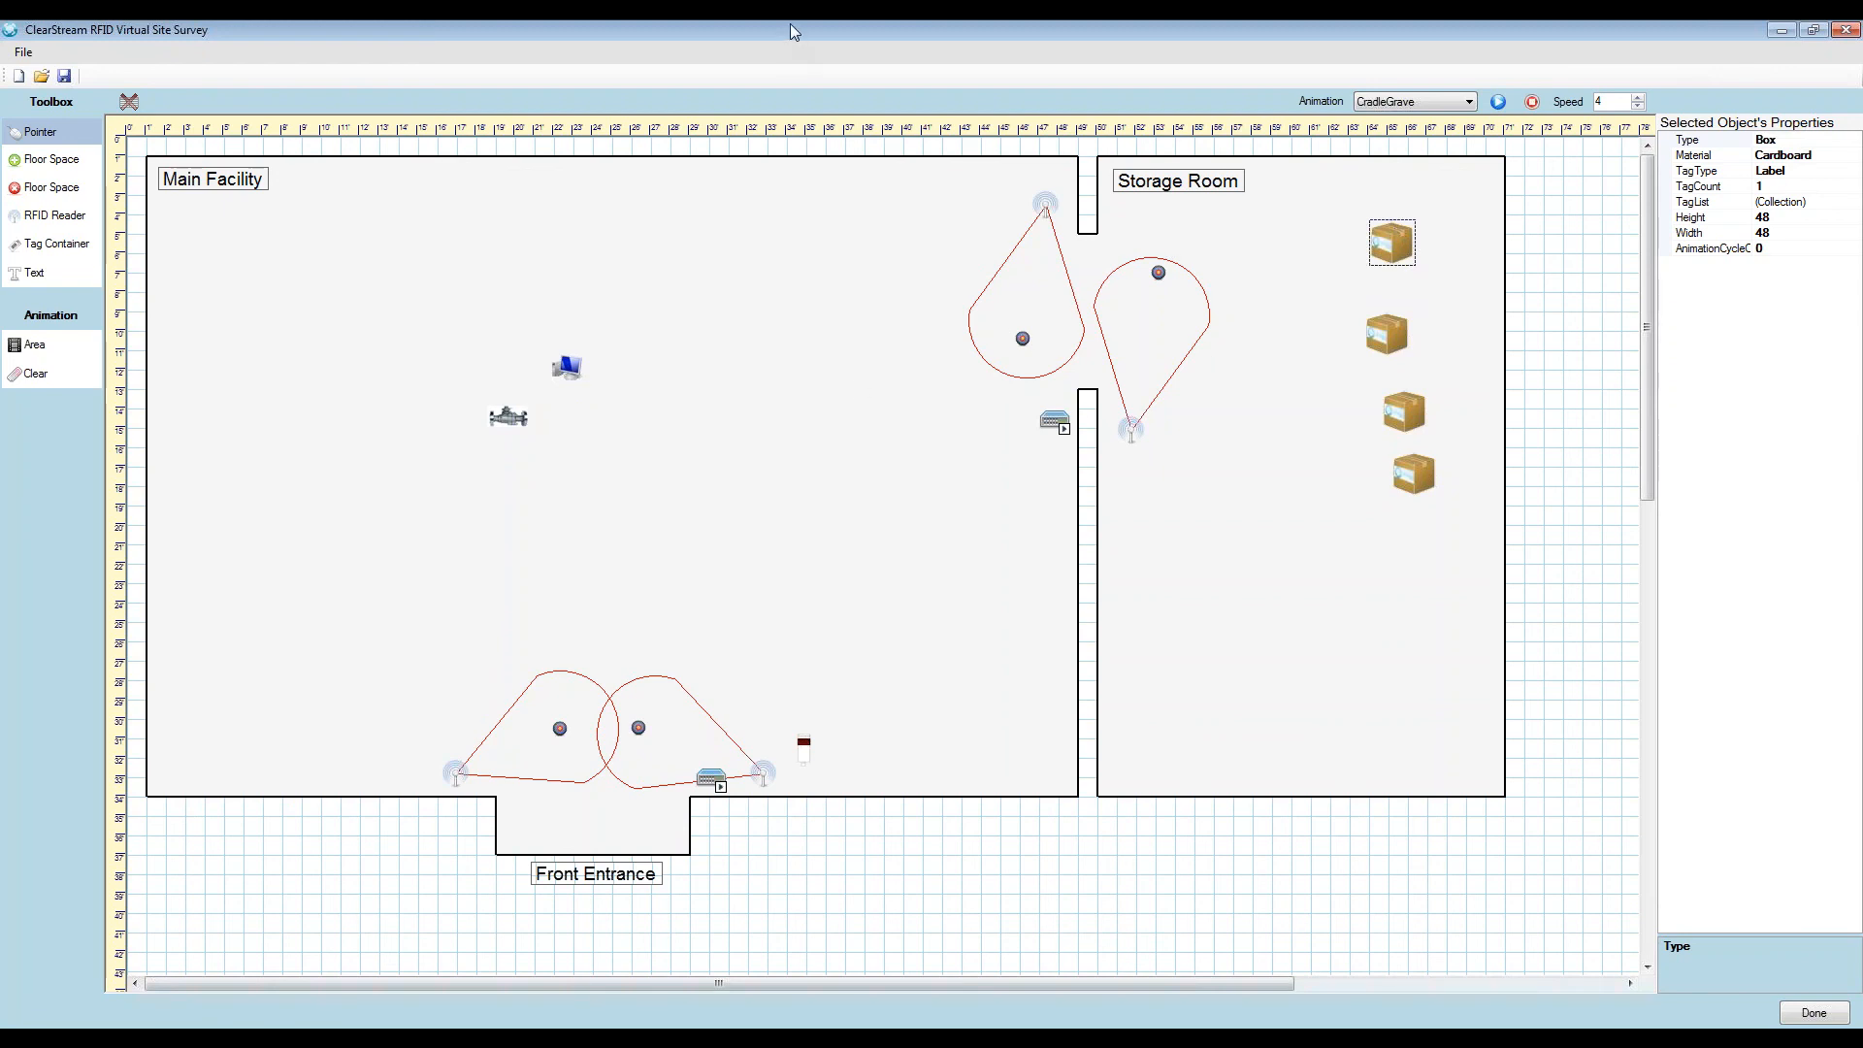
Move the Virtual Site Survey window aside and show the destination options of the Track Storage Room process
drag(789, 24, 1862, 81)
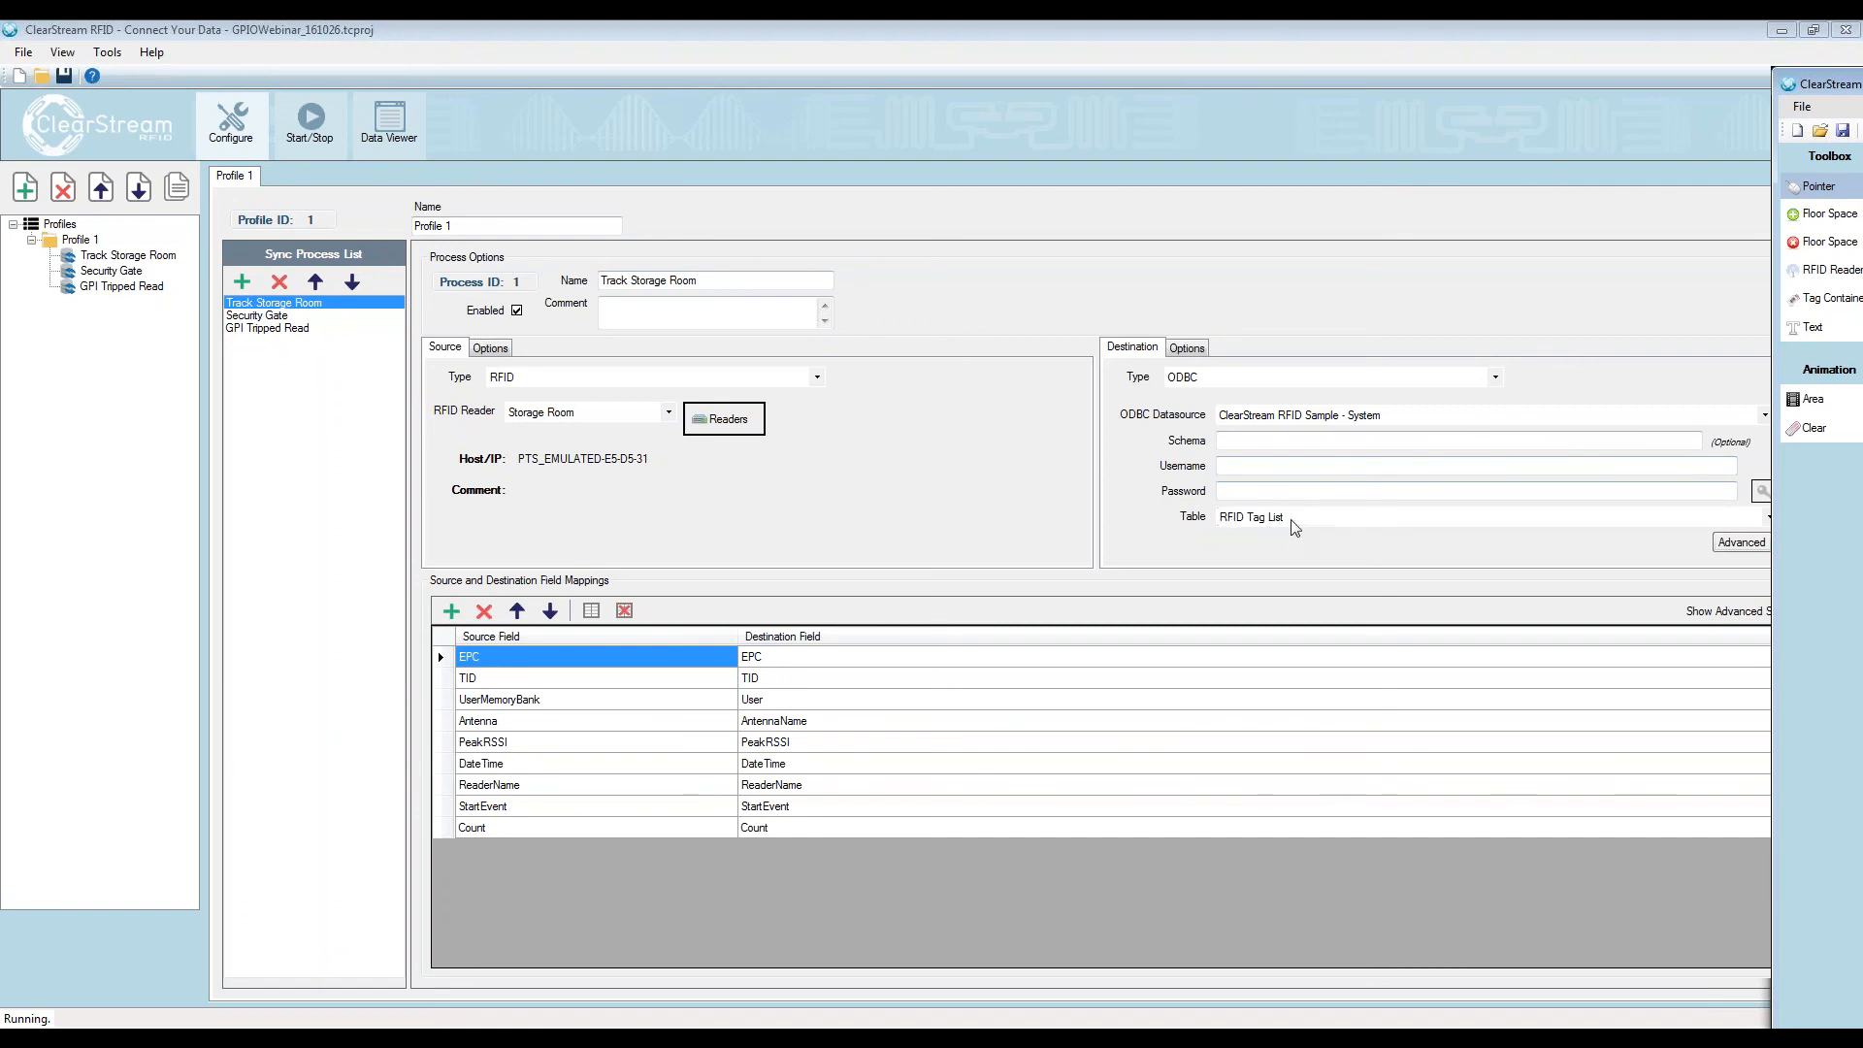
click(1186, 347)
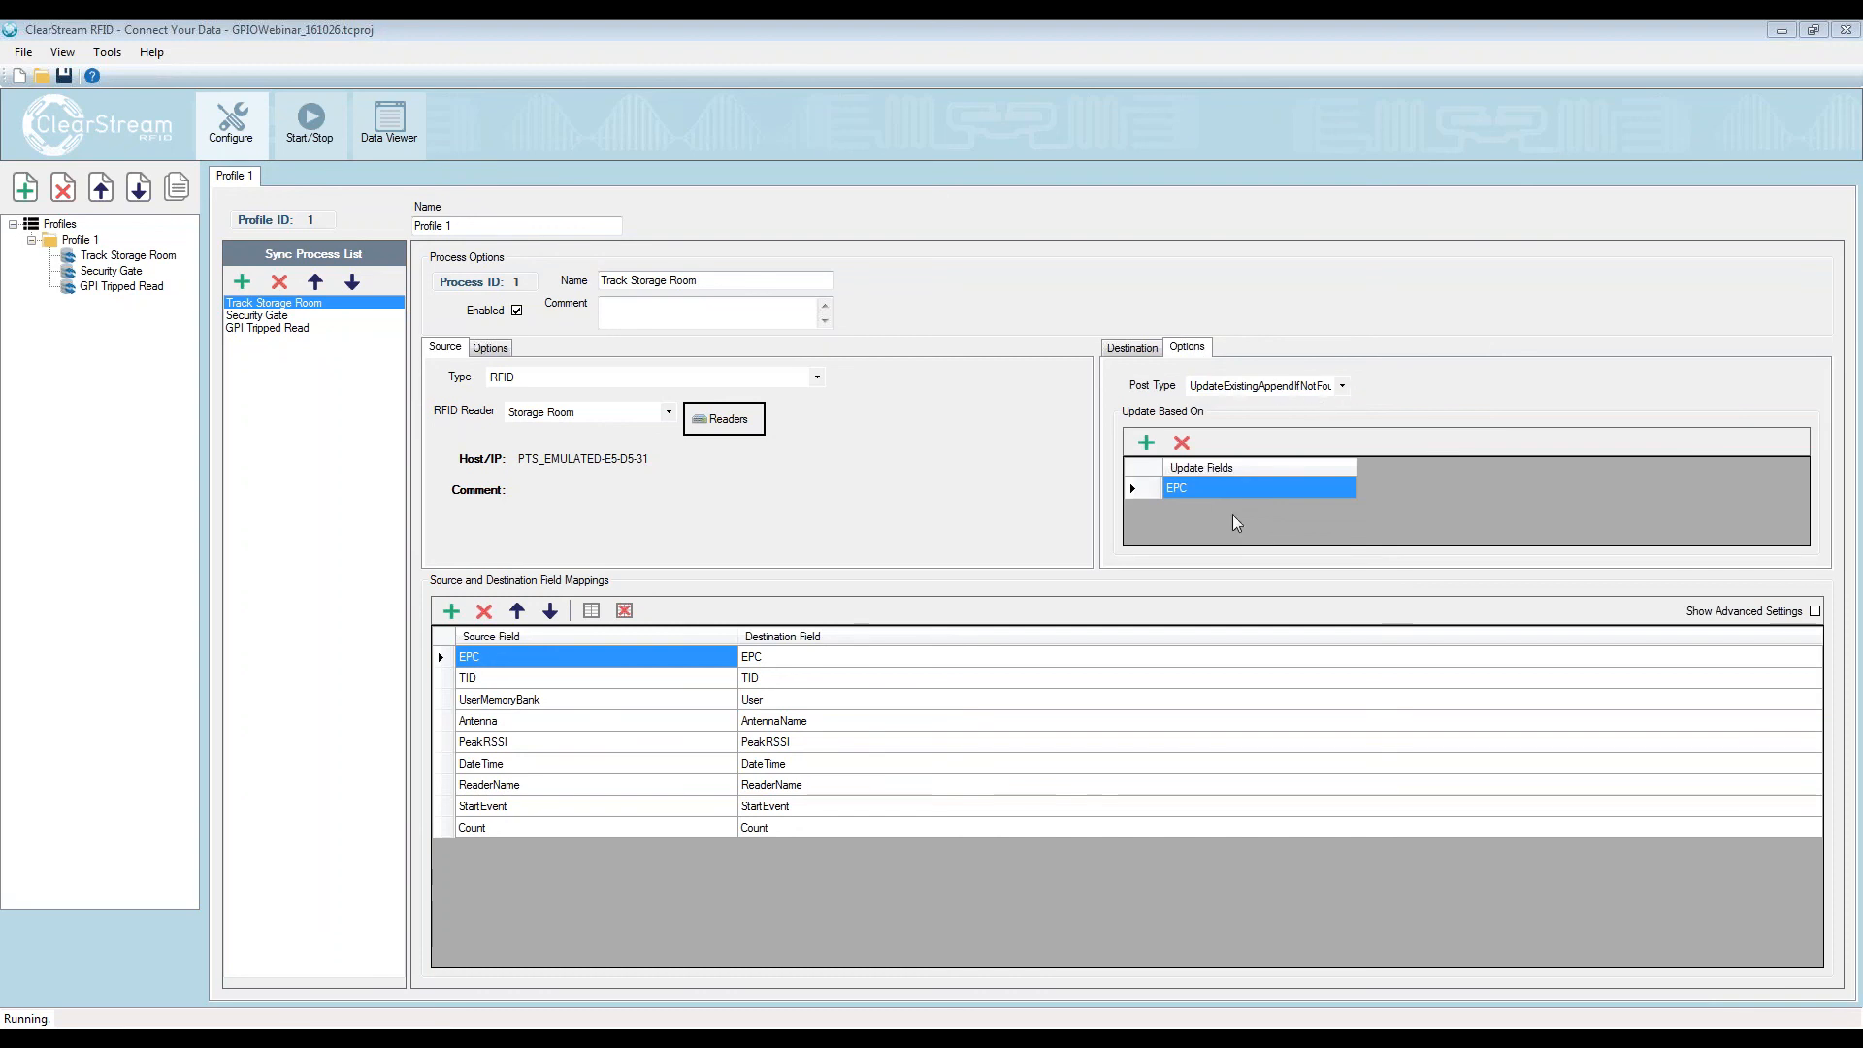
Return to the Track Storage Room destination settings and move the topmost Storage Room box slightly closer to the doorway antennas in the Virtual Site Survey
click(1132, 347)
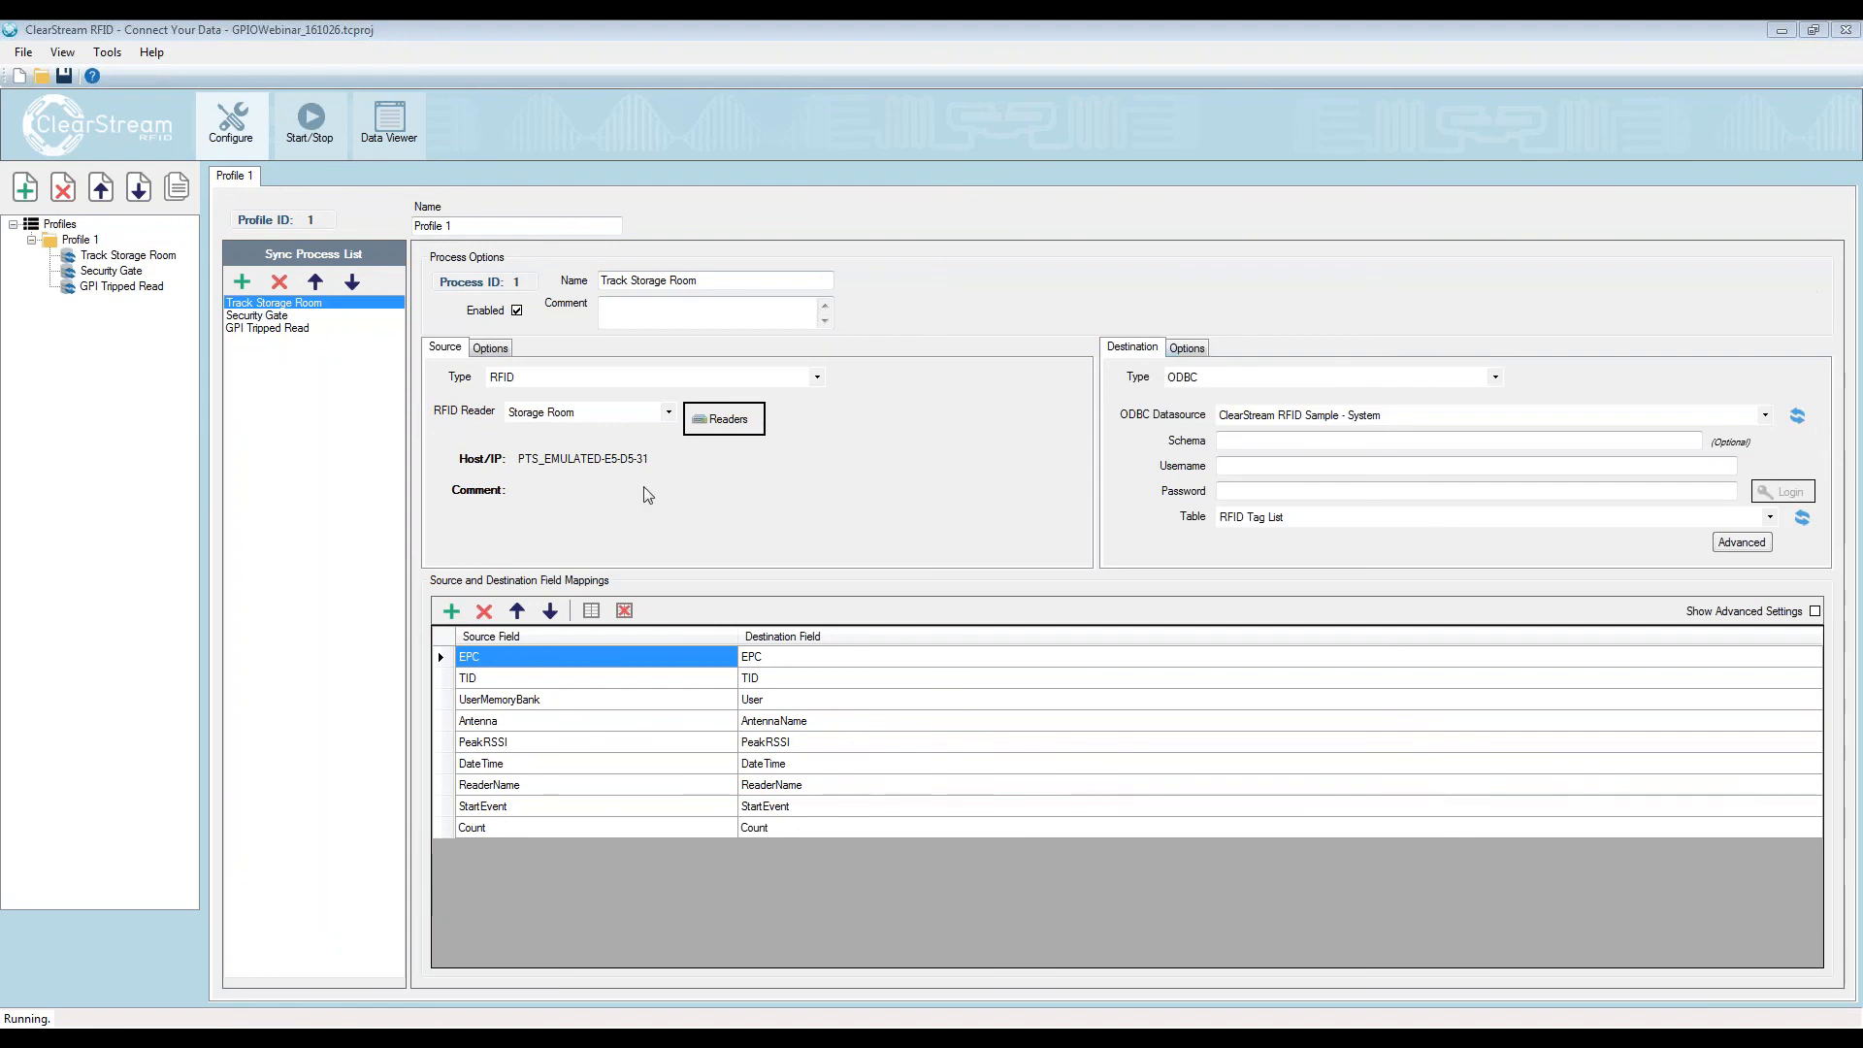
drag(1862, 85, 743, 50)
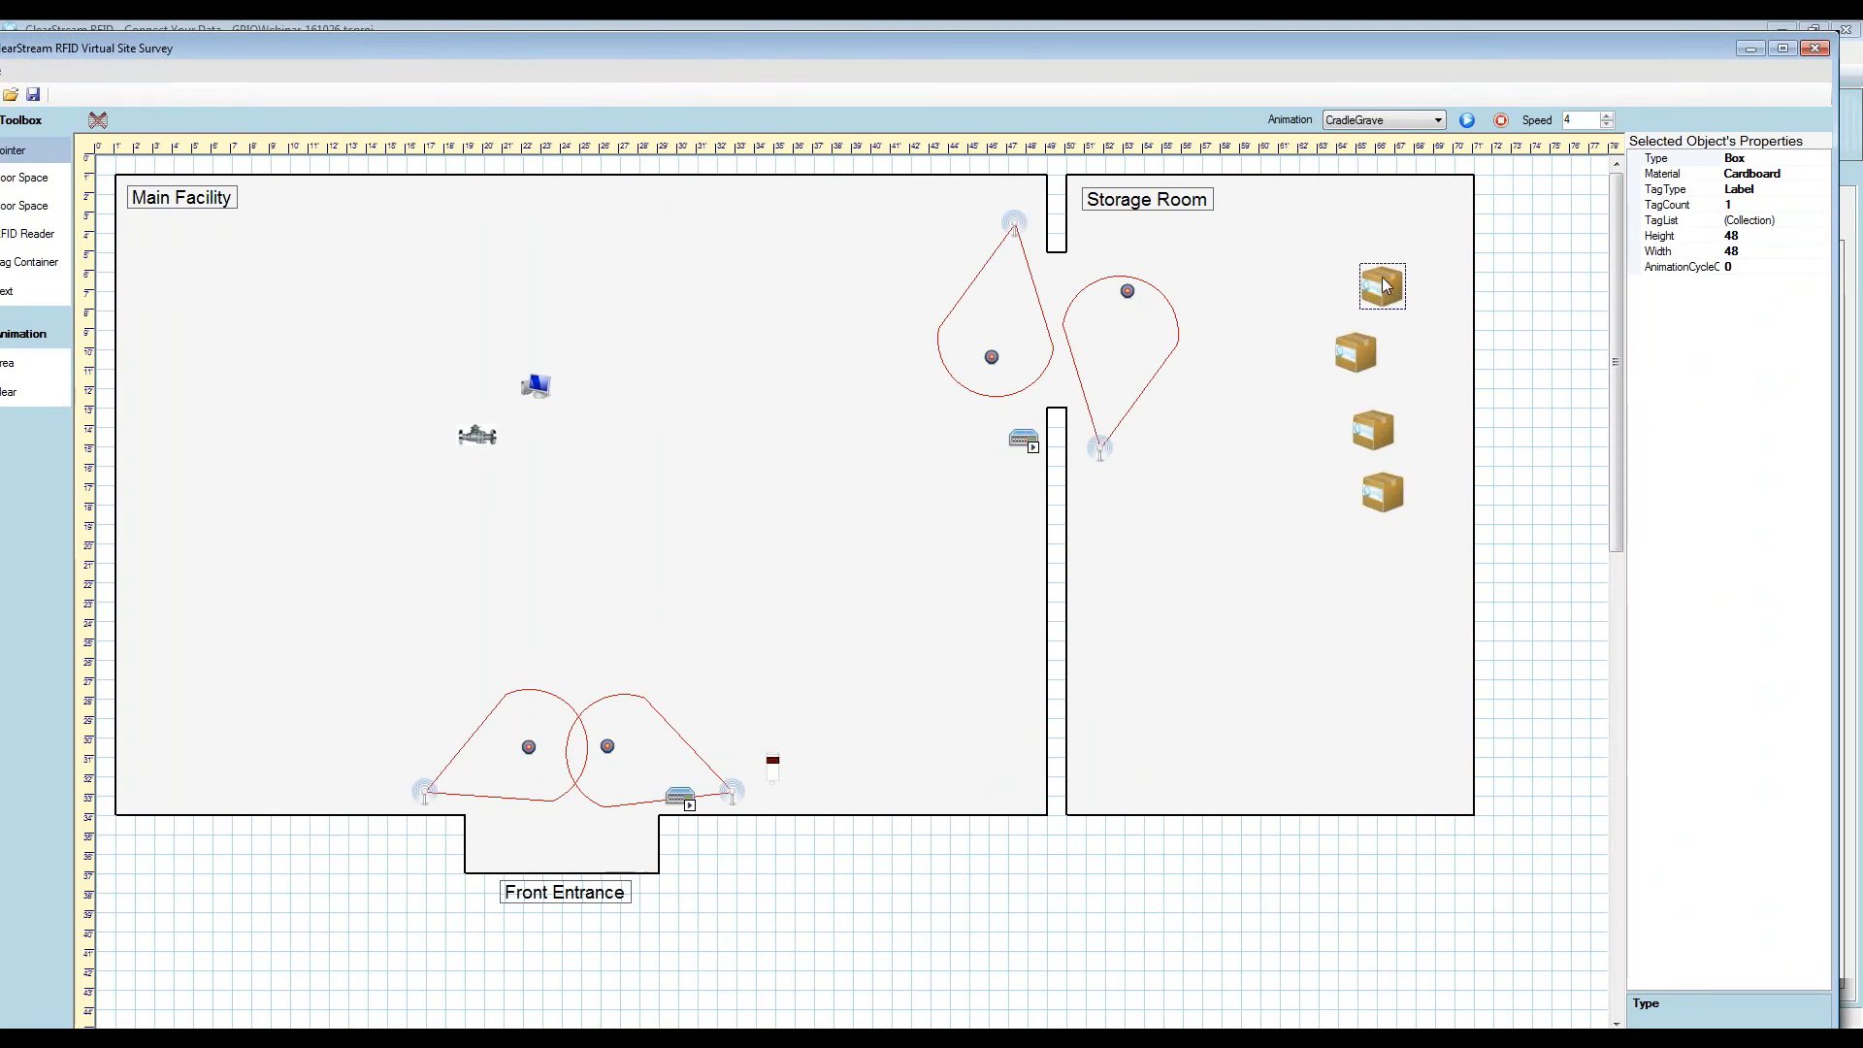
drag(1360, 264, 1339, 291)
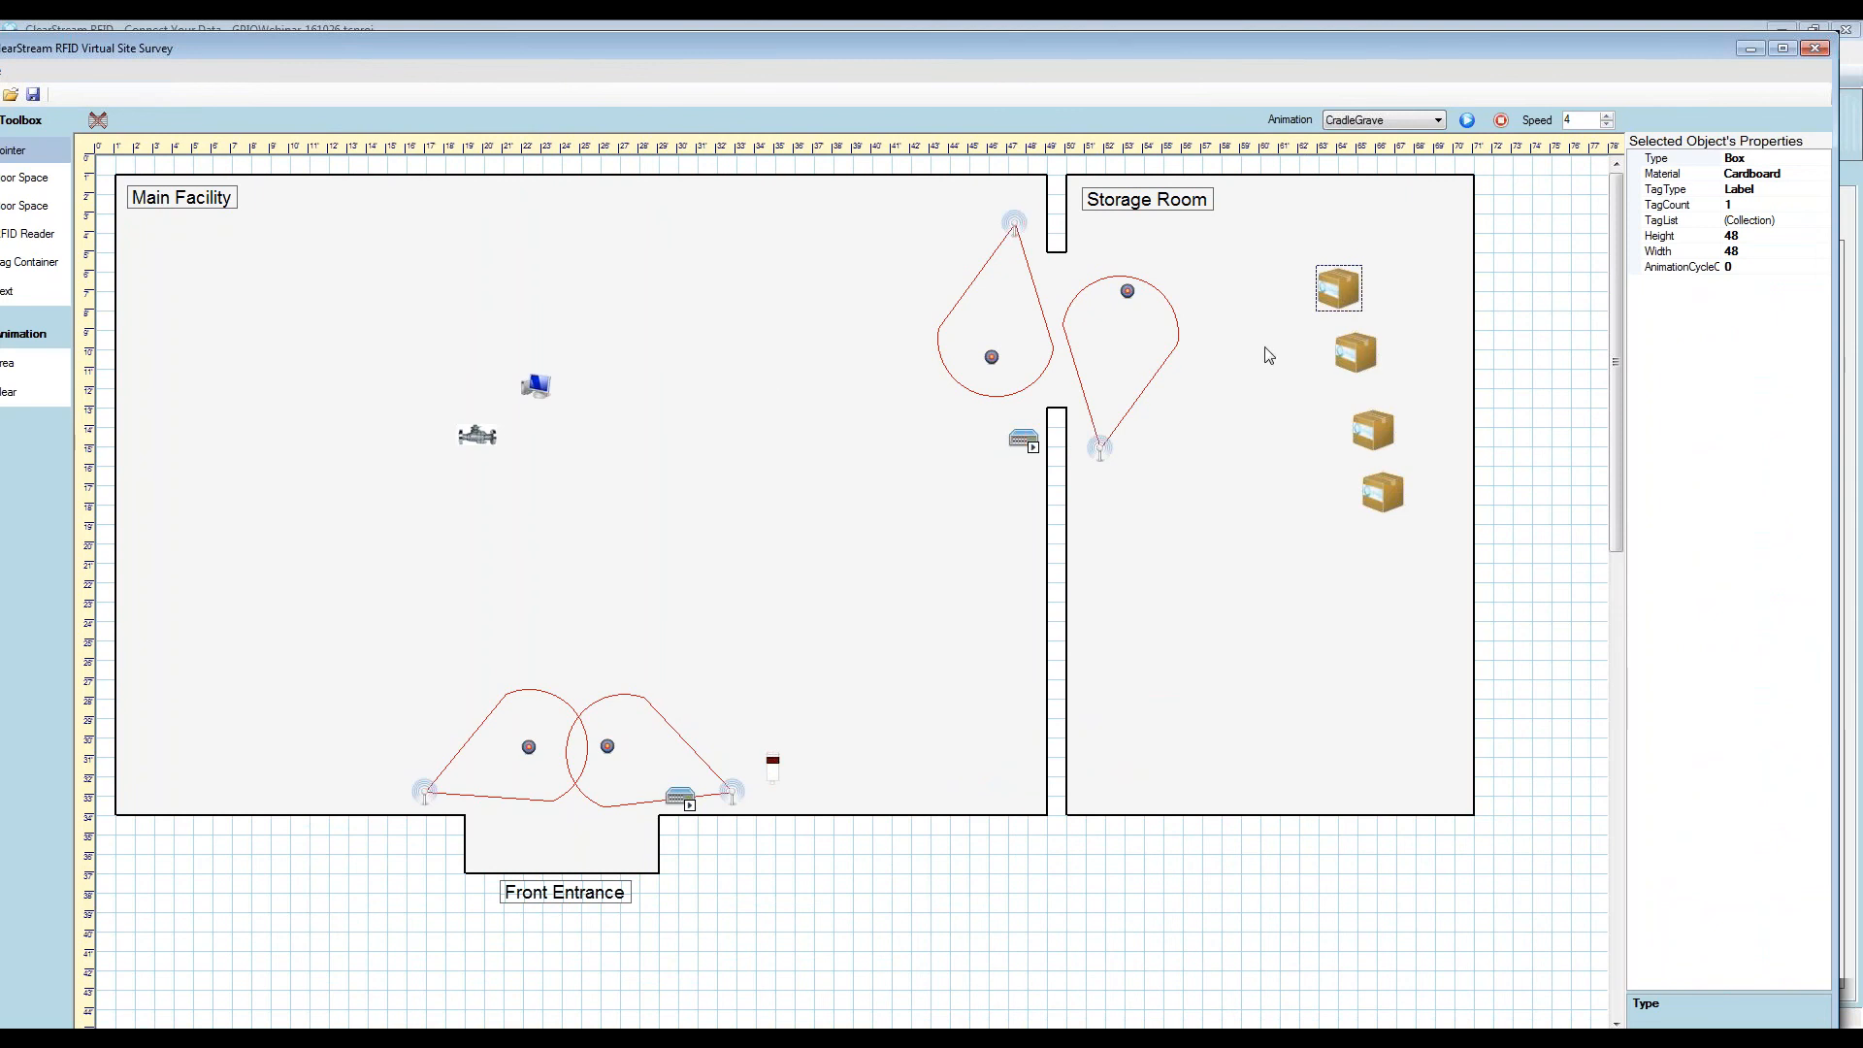
Move the Virtual Site Survey aside and show the Security Gate process with its destination options
drag(823, 54, 1862, 60)
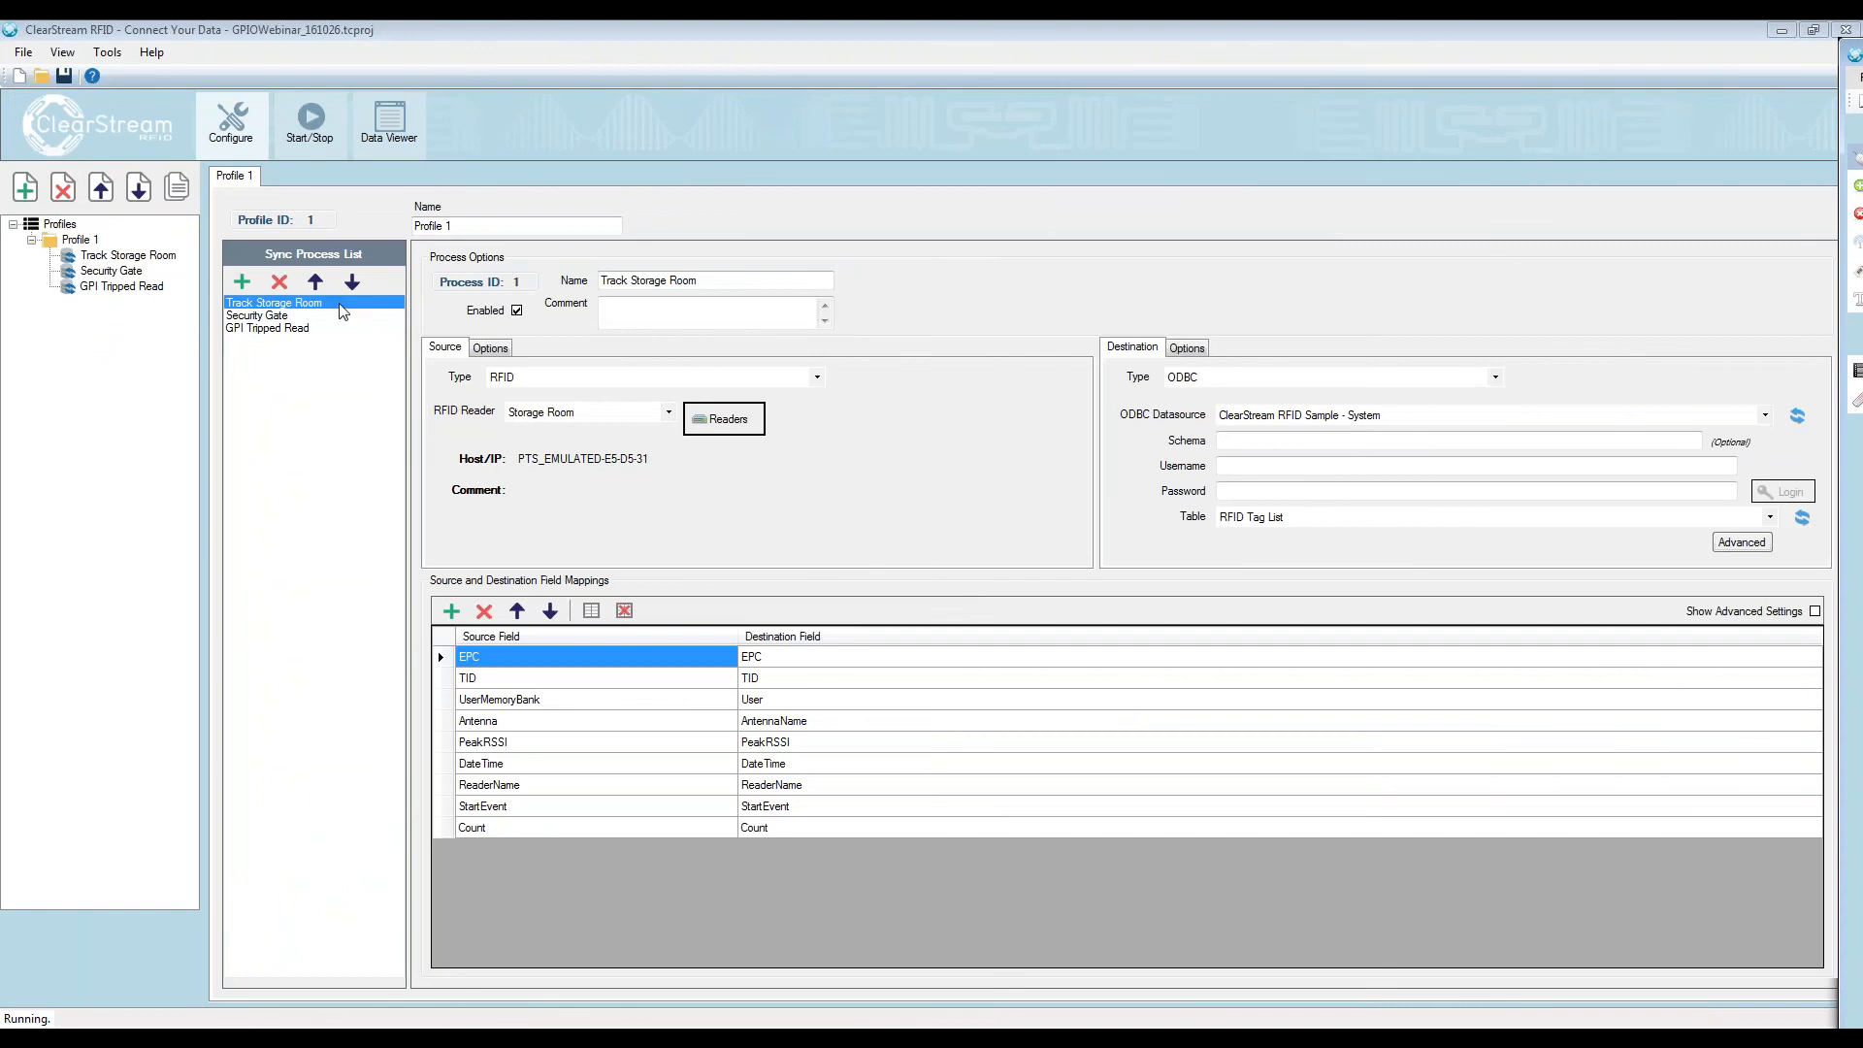
click(264, 316)
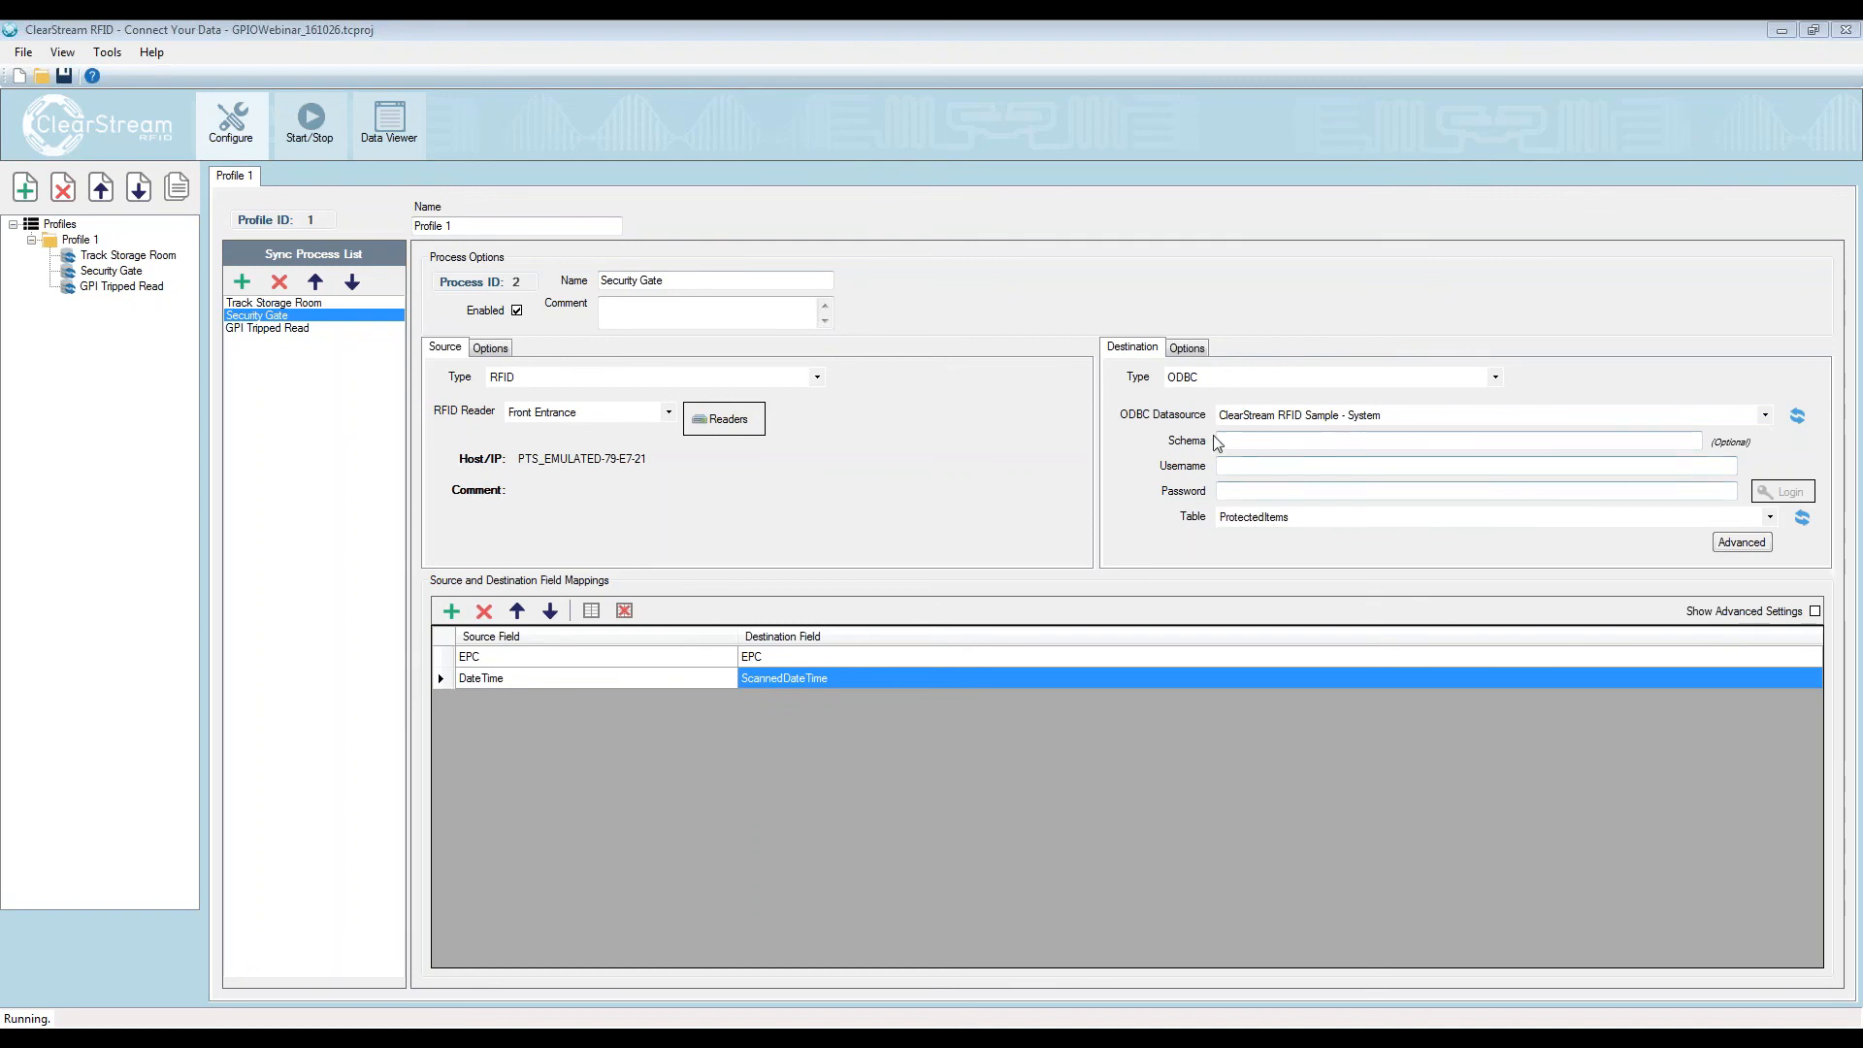
click(1194, 352)
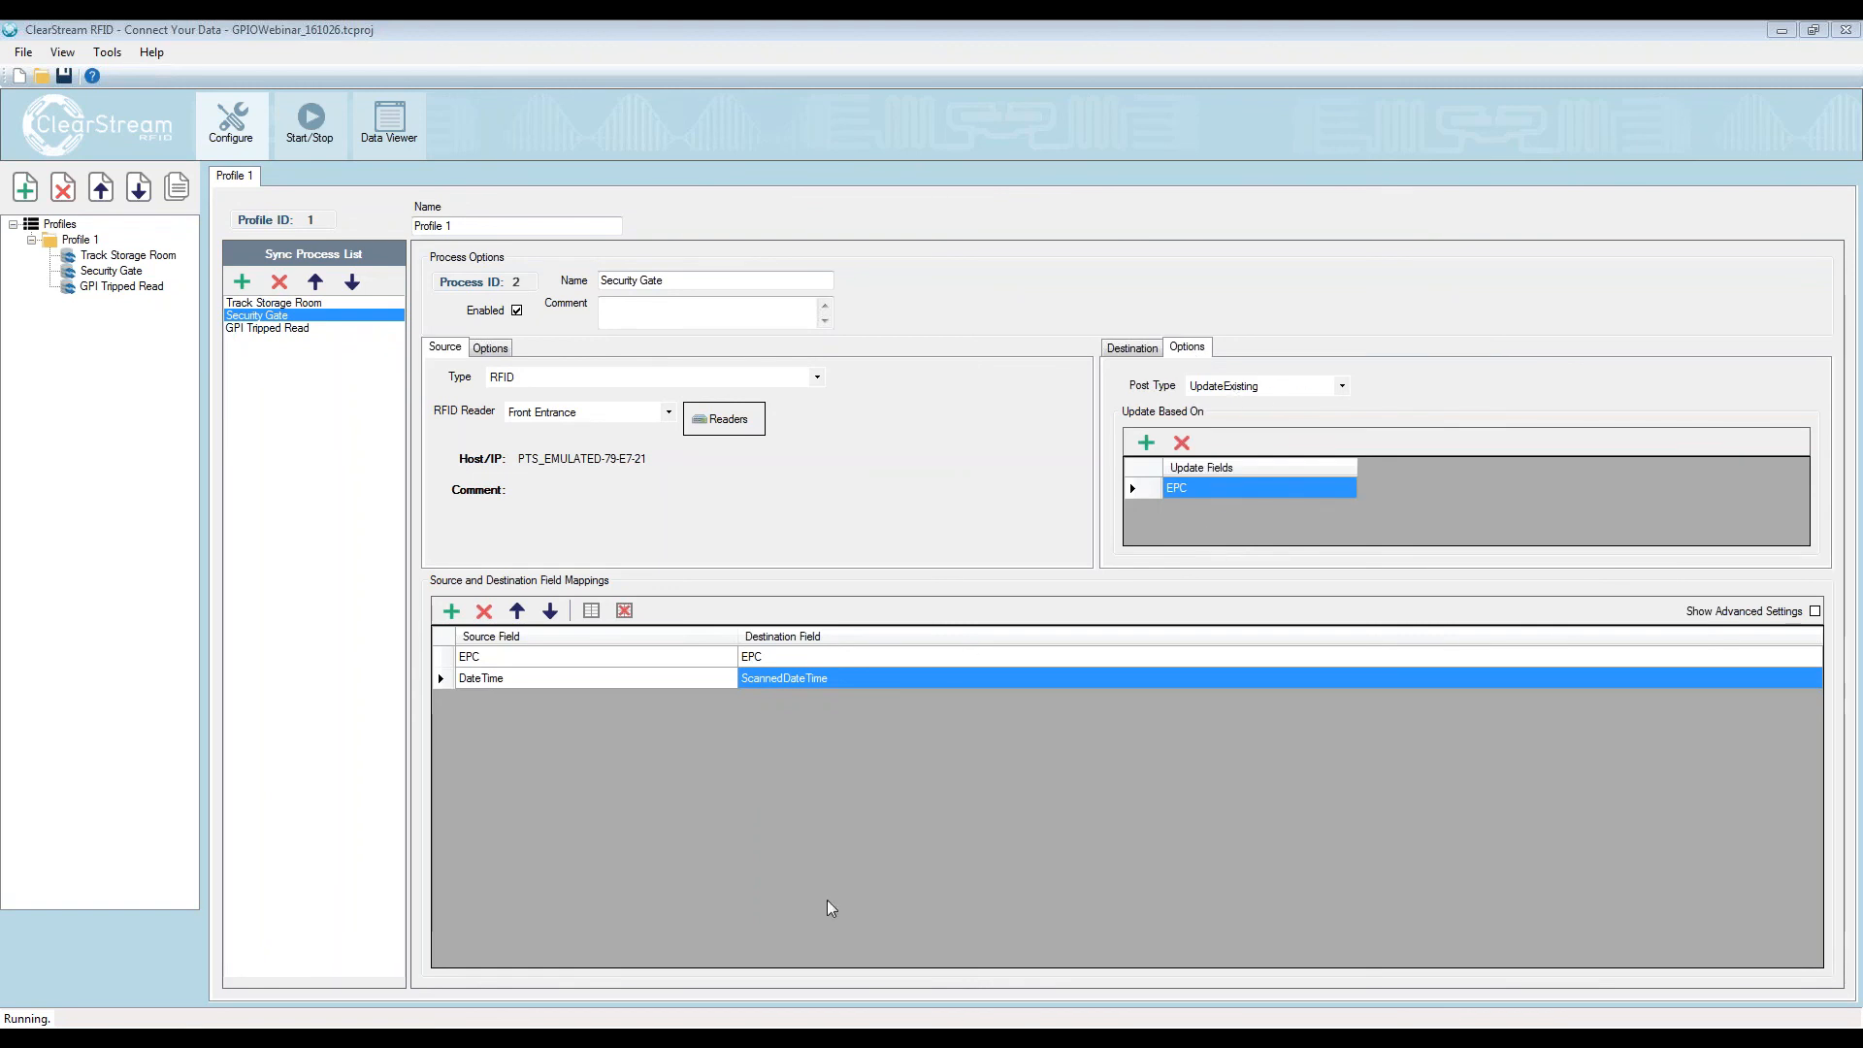
Switch to Access, open the ProtectedItems table and check the EPC values of both records
click(770, 1031)
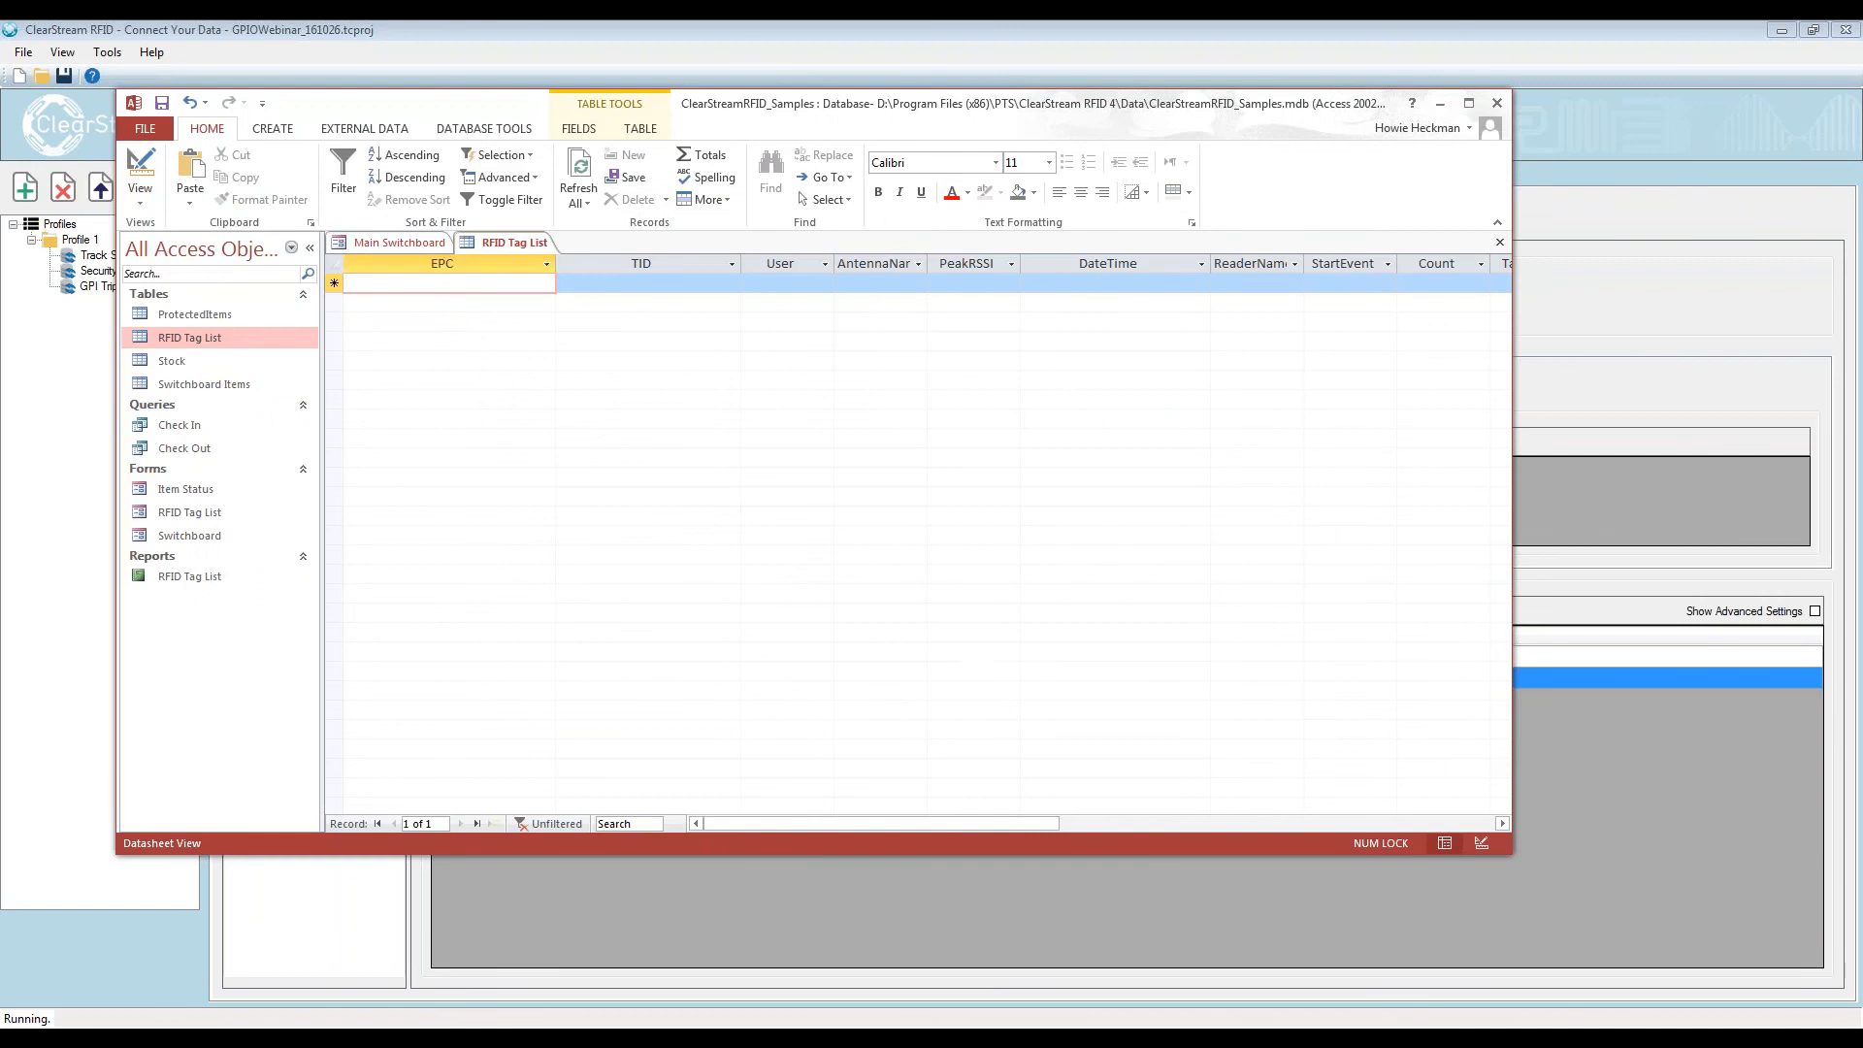
double_click(198, 314)
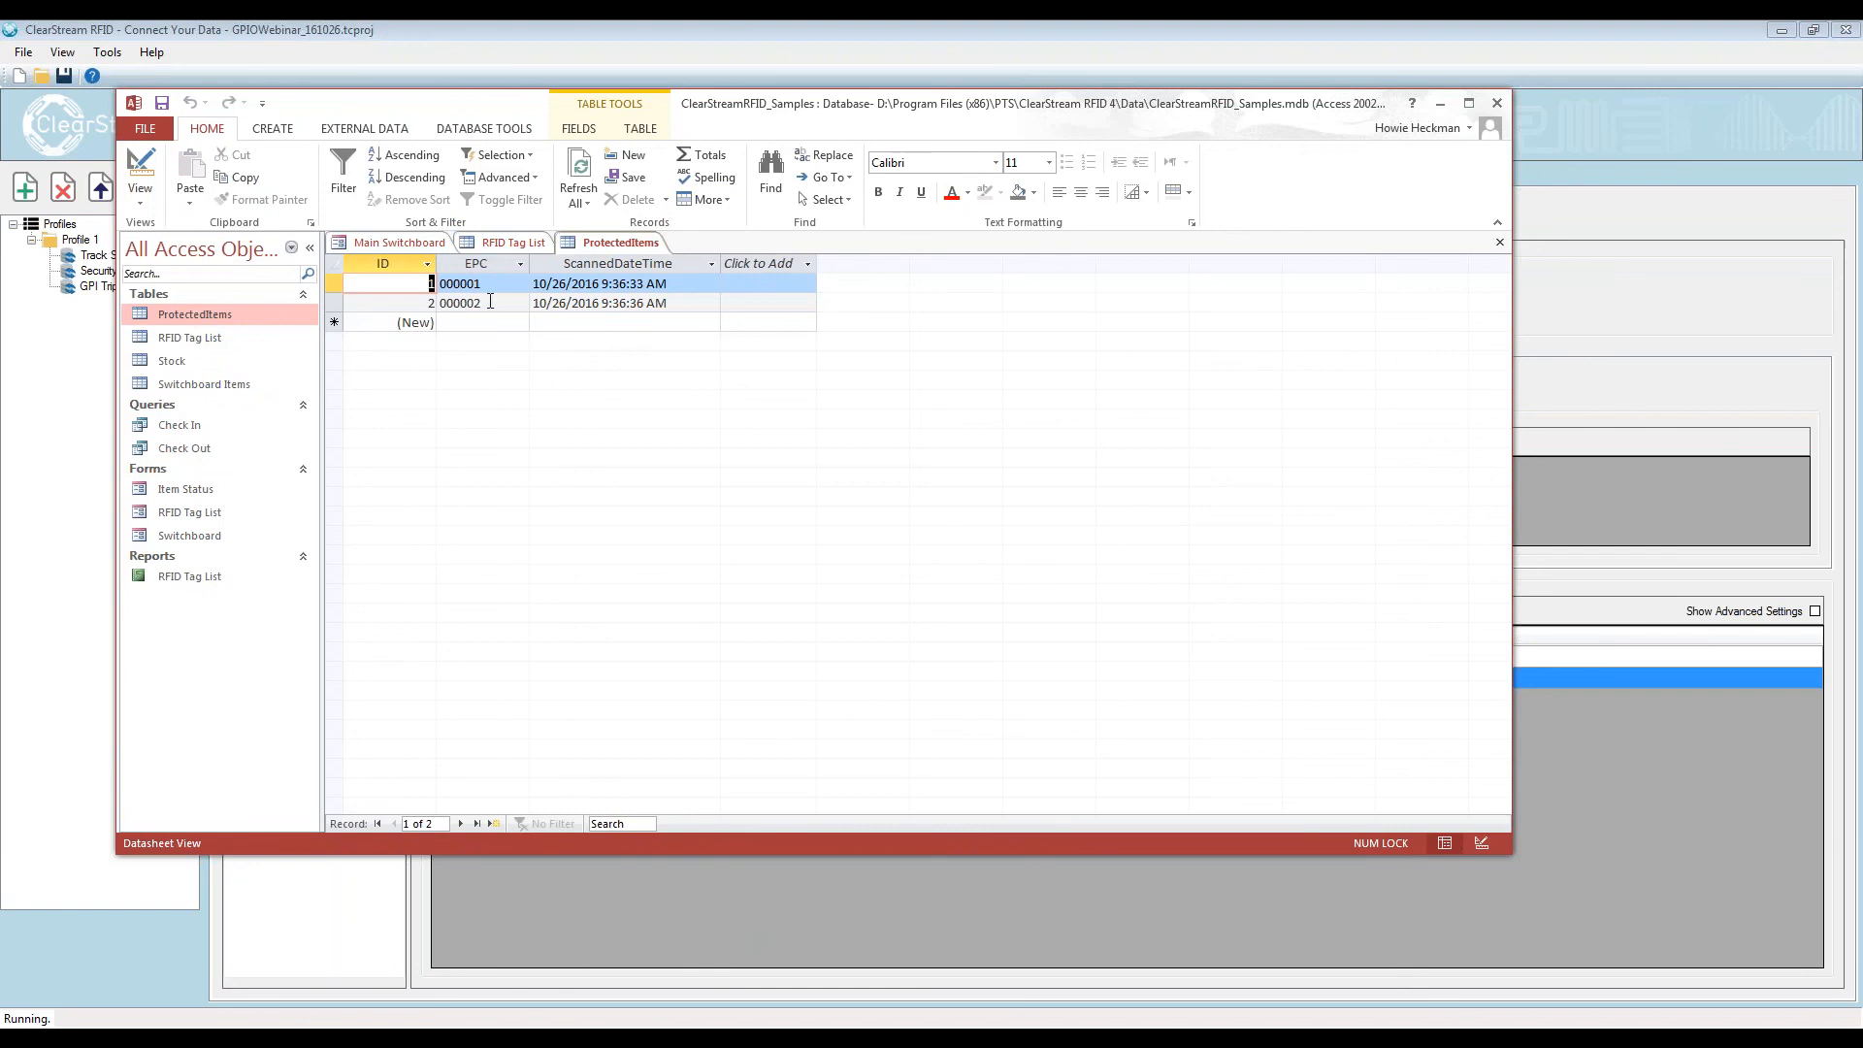
click(482, 283)
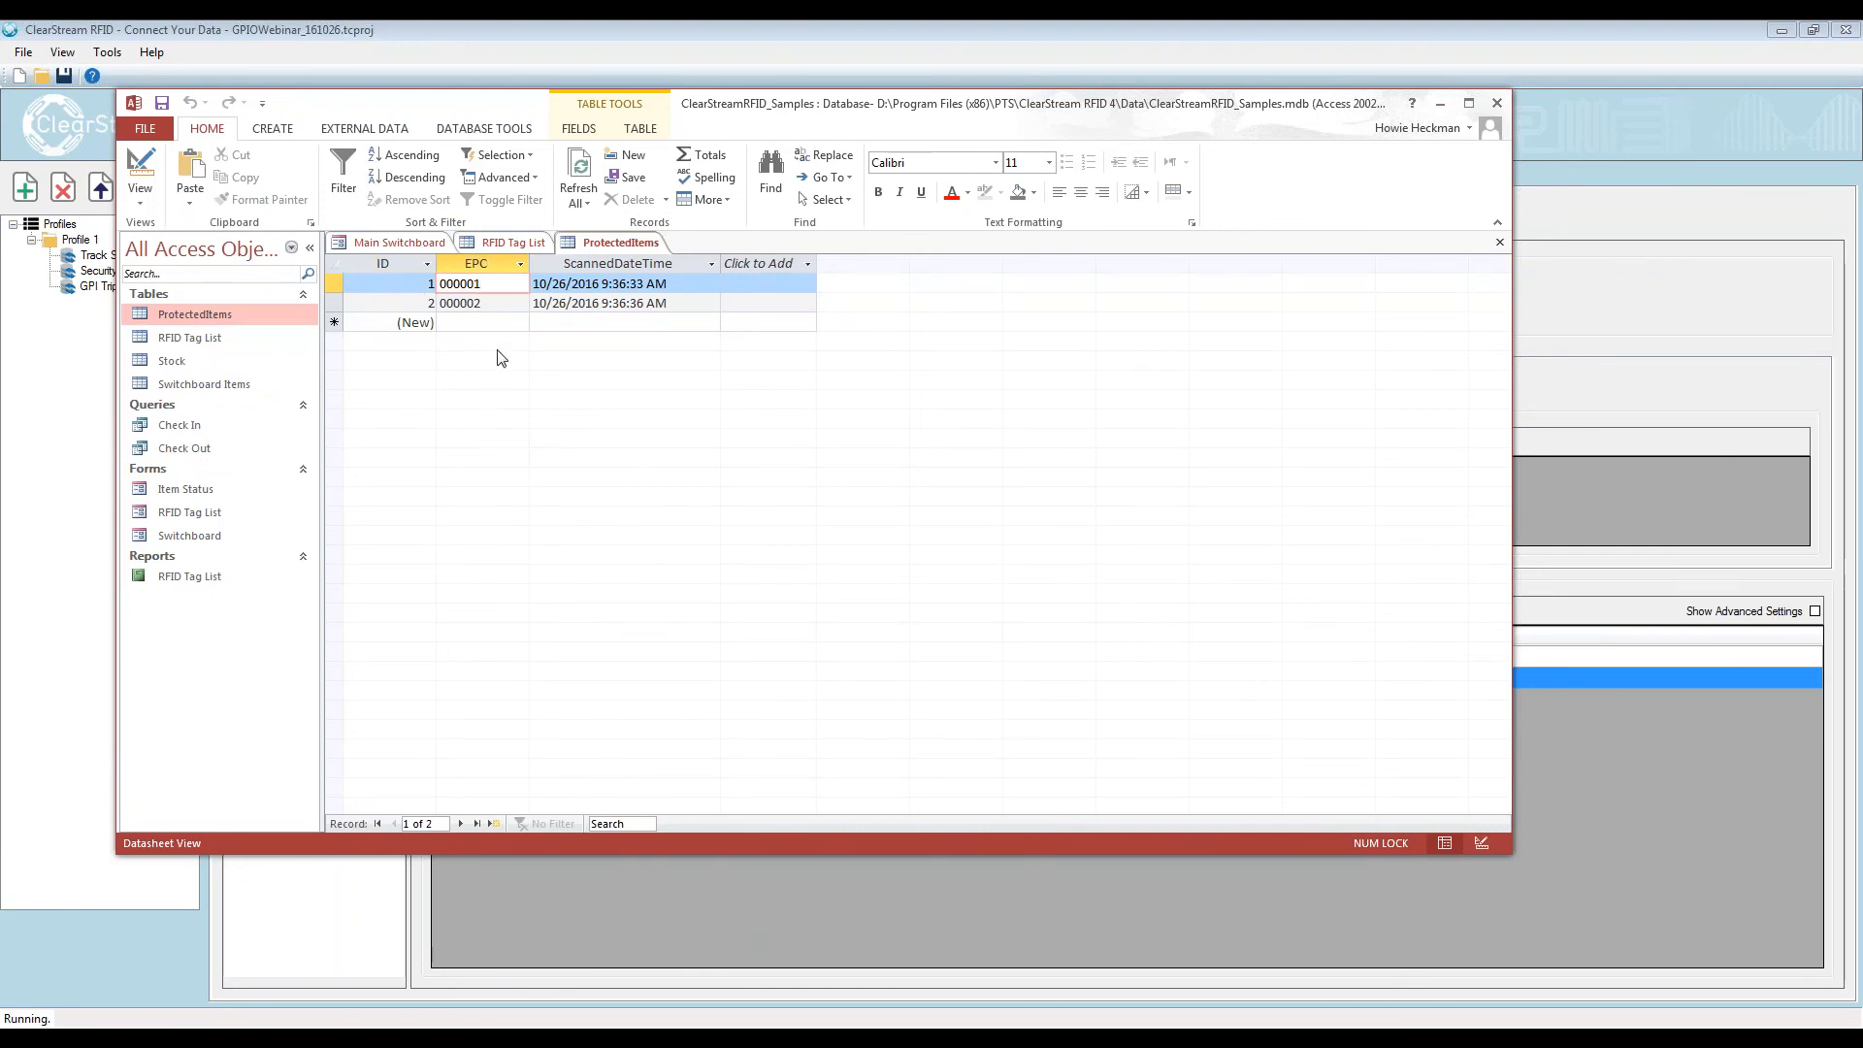
key(Down)
key(Up)
key(Down)
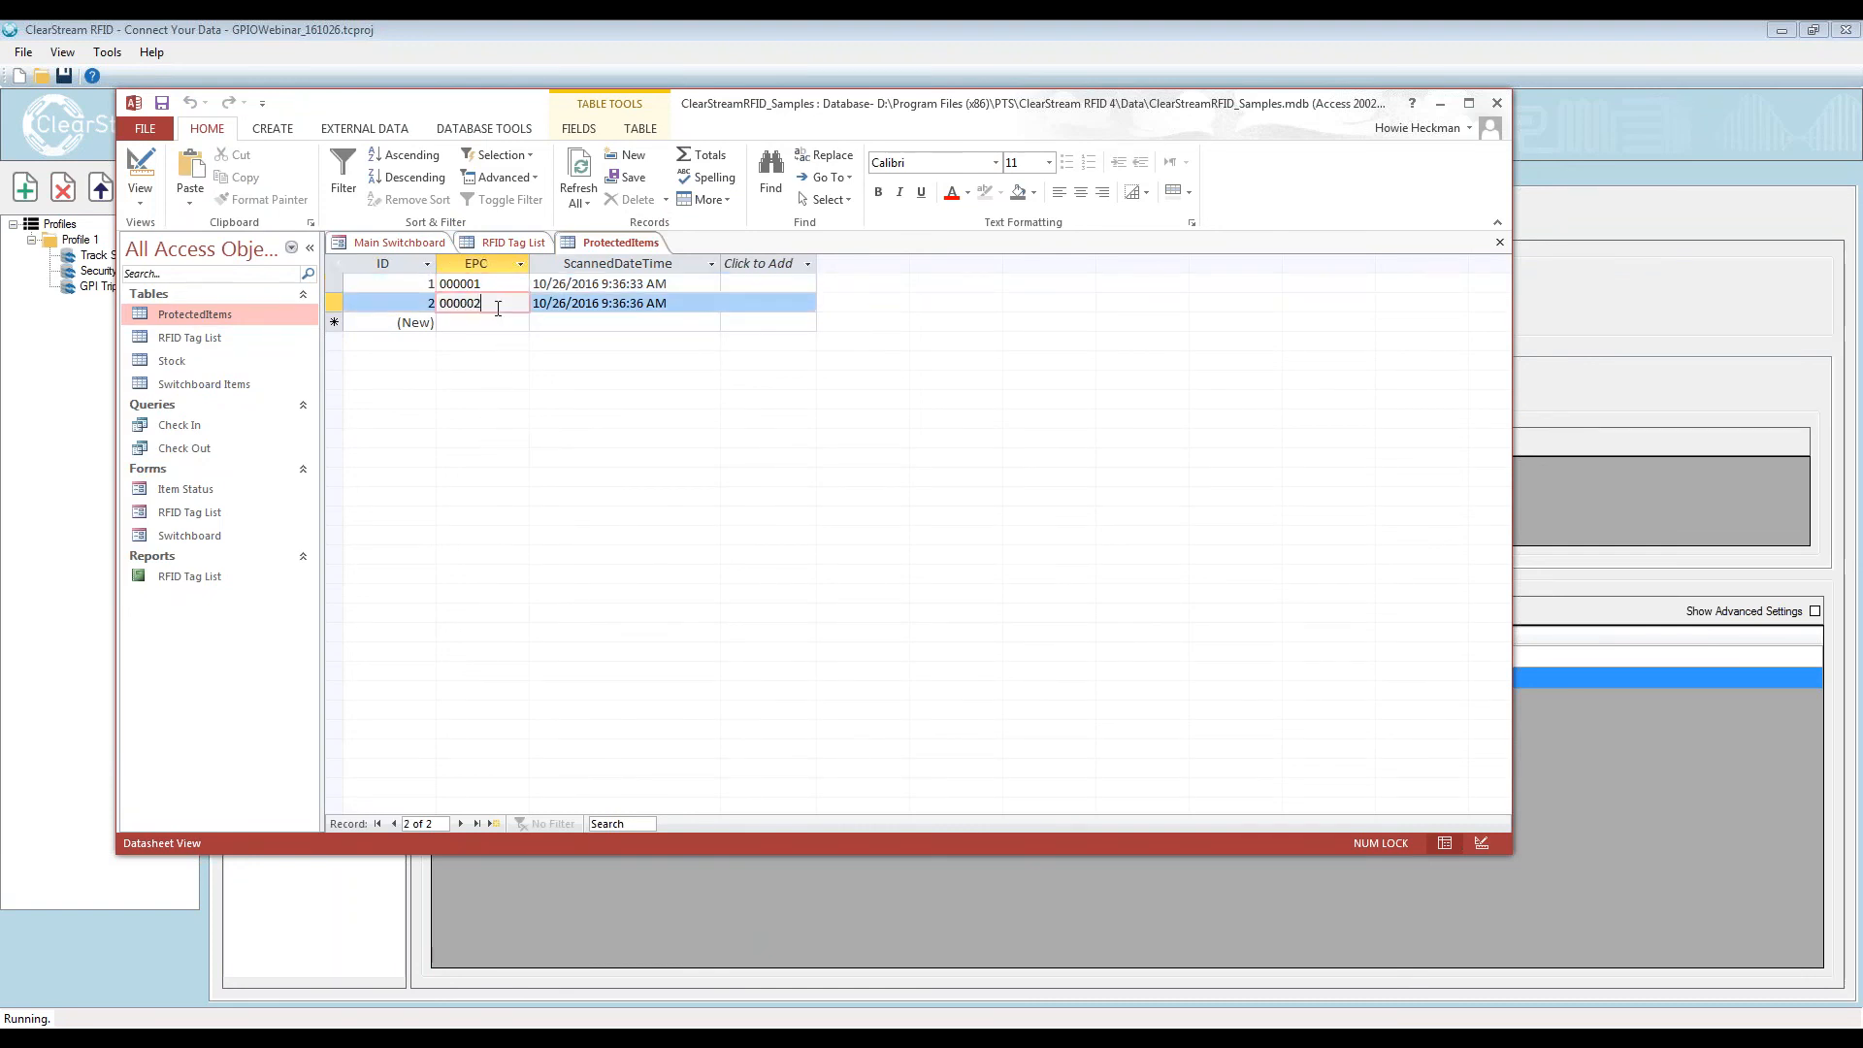
Compare the ScannedDateTime values of both ProtectedItems records with their EPC entries
click(604, 285)
click(592, 303)
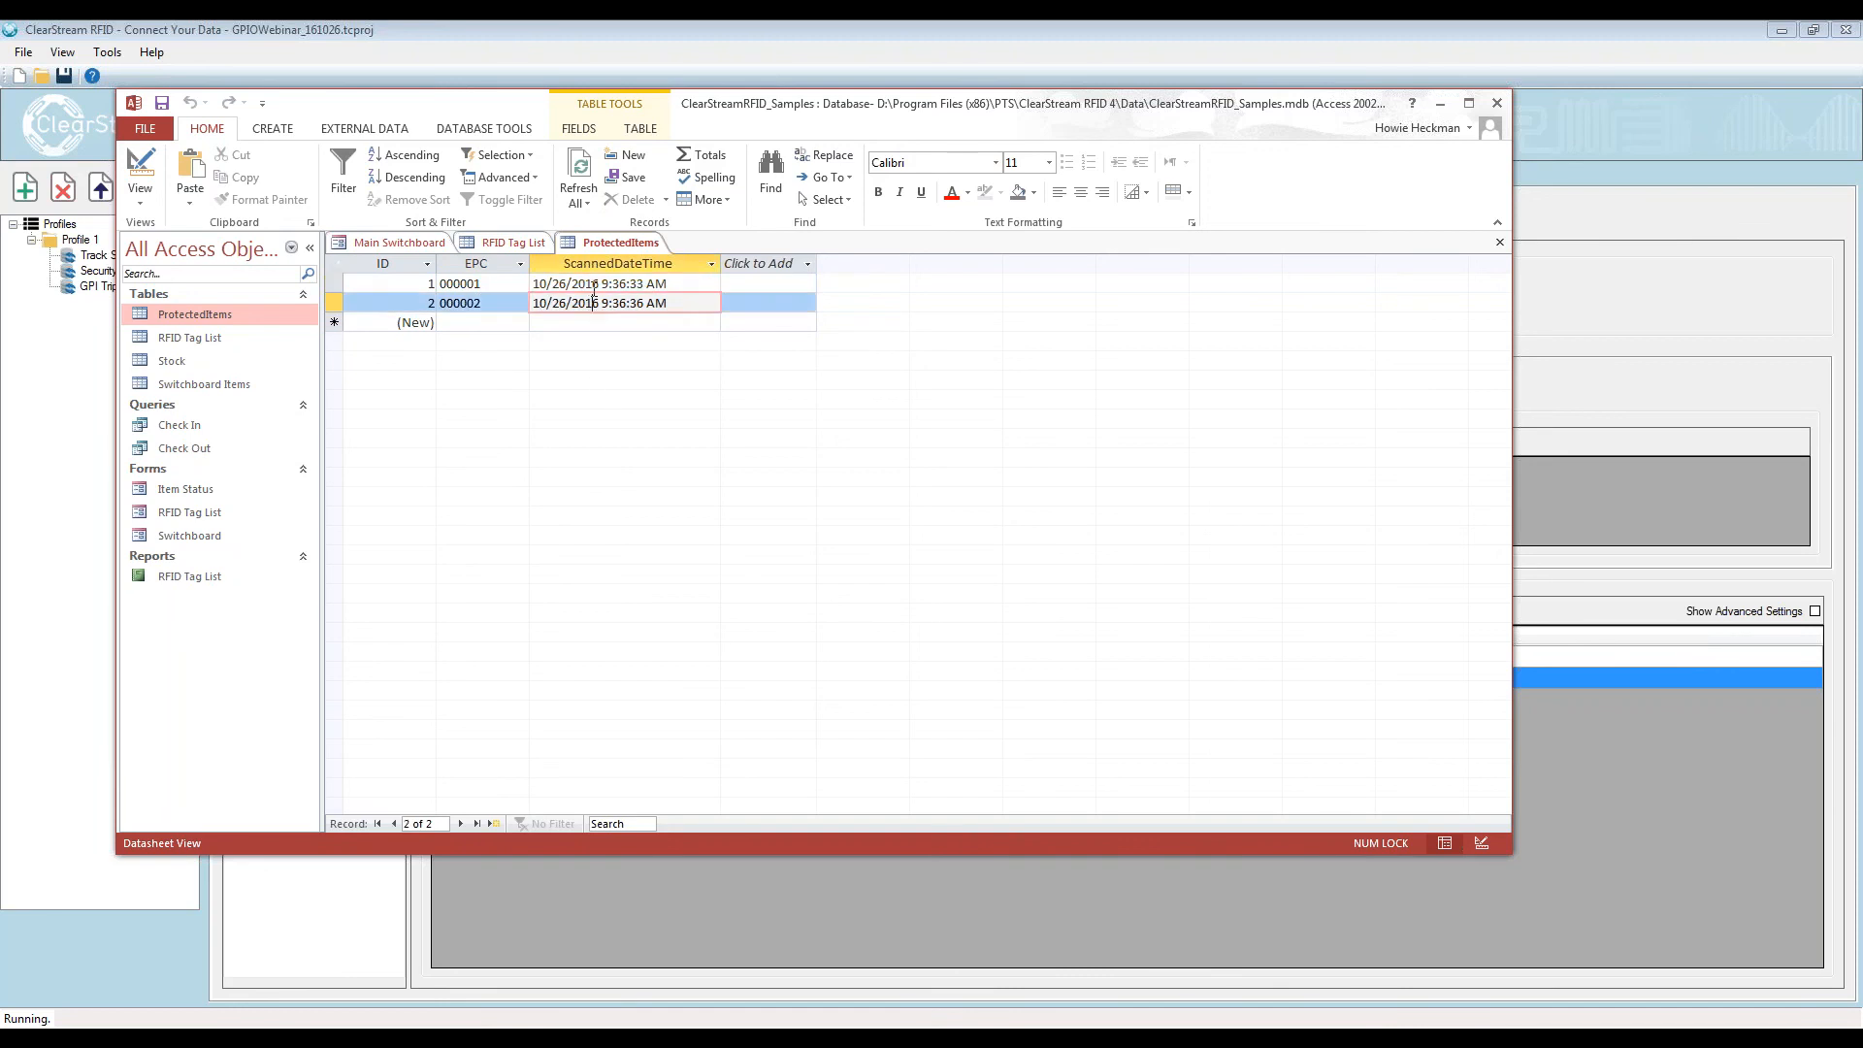
click(593, 284)
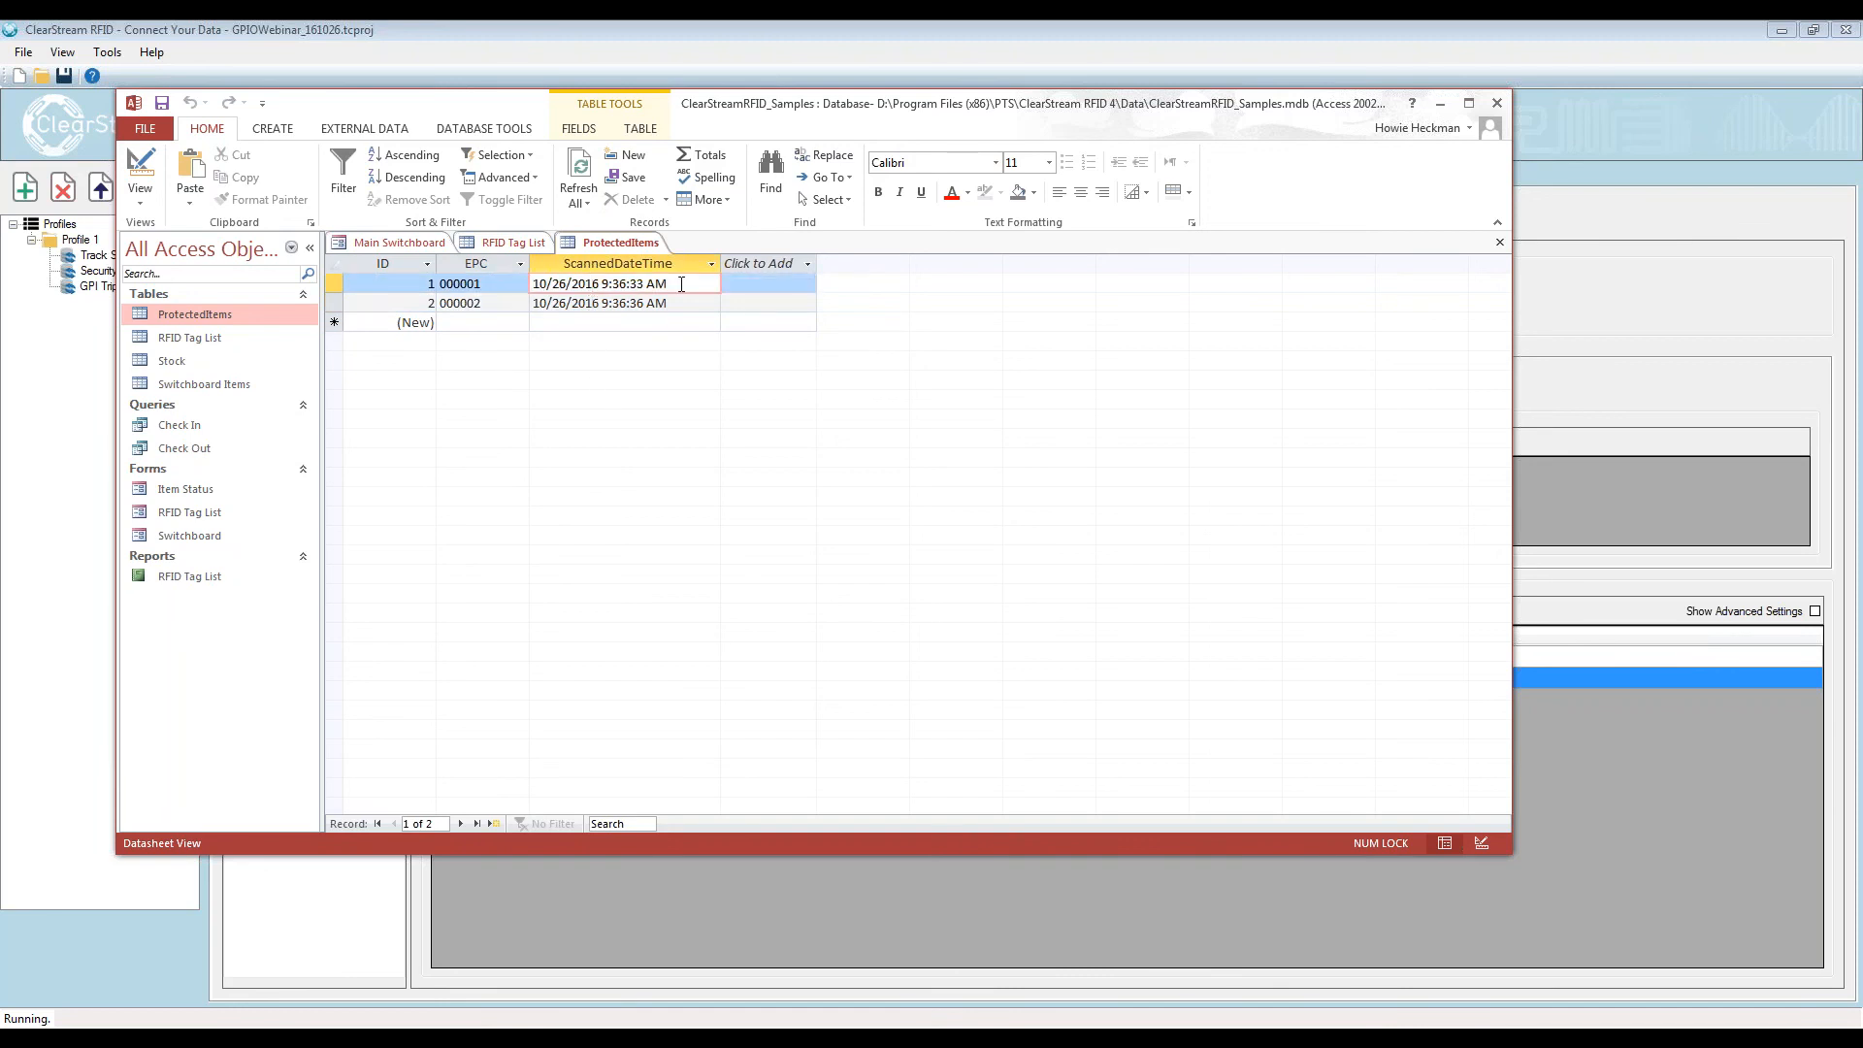
drag(649, 284, 522, 288)
click(648, 304)
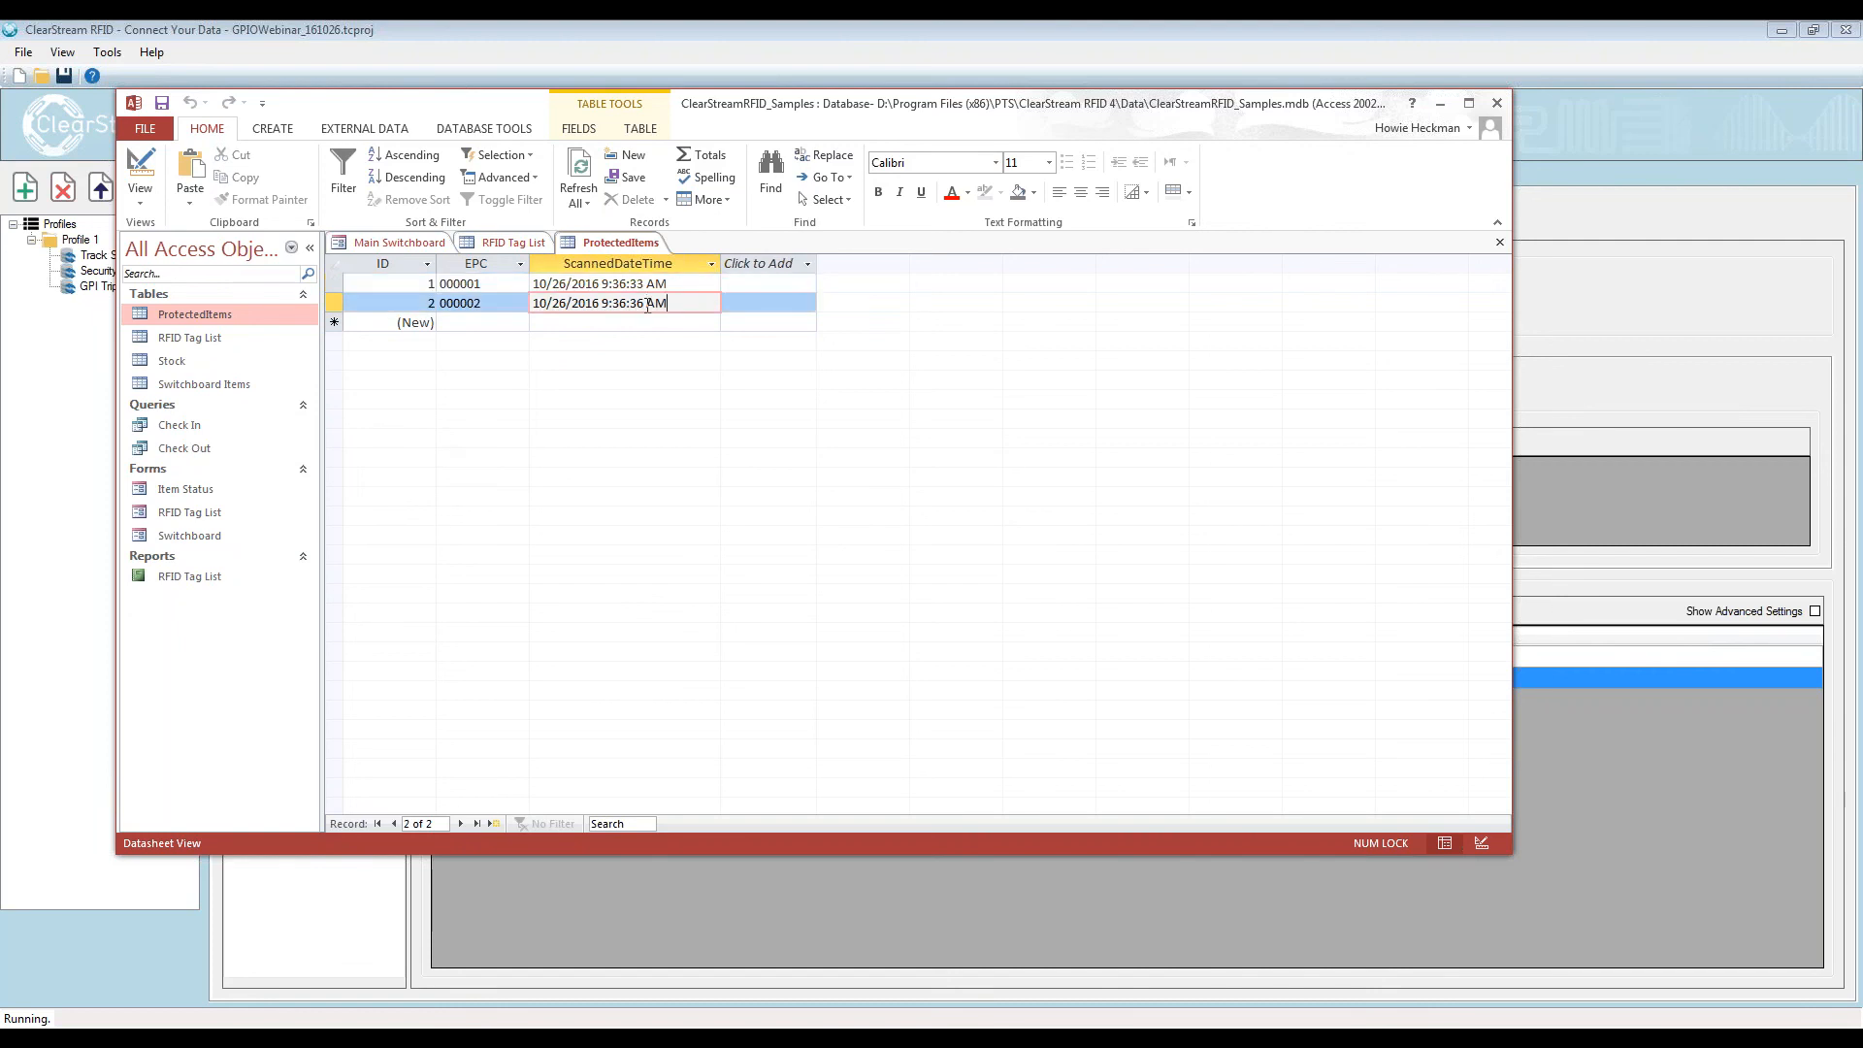
drag(648, 305, 530, 305)
click(440, 284)
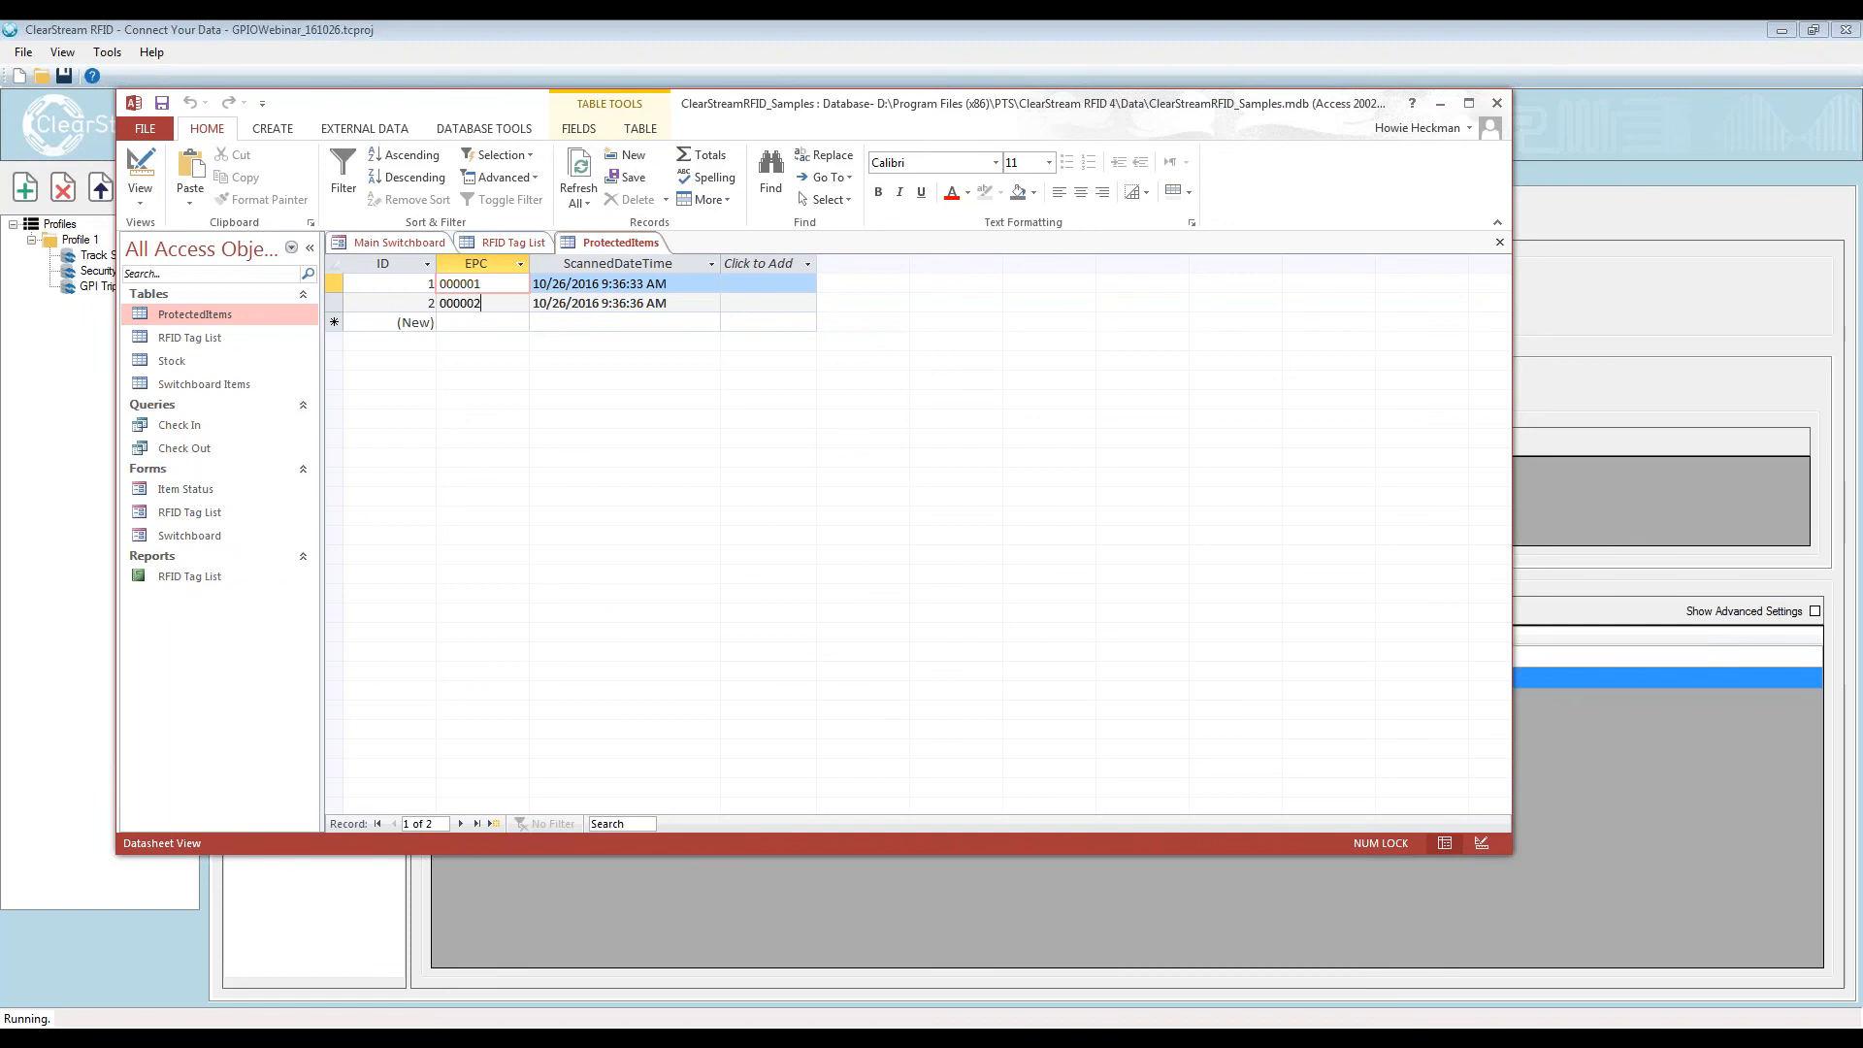
click(475, 303)
Move Access aside, bring back the Virtual Site Survey and check the tag list of the industrial component
drag(690, 106, 1862, 175)
drag(1862, 66, 586, 42)
click(519, 432)
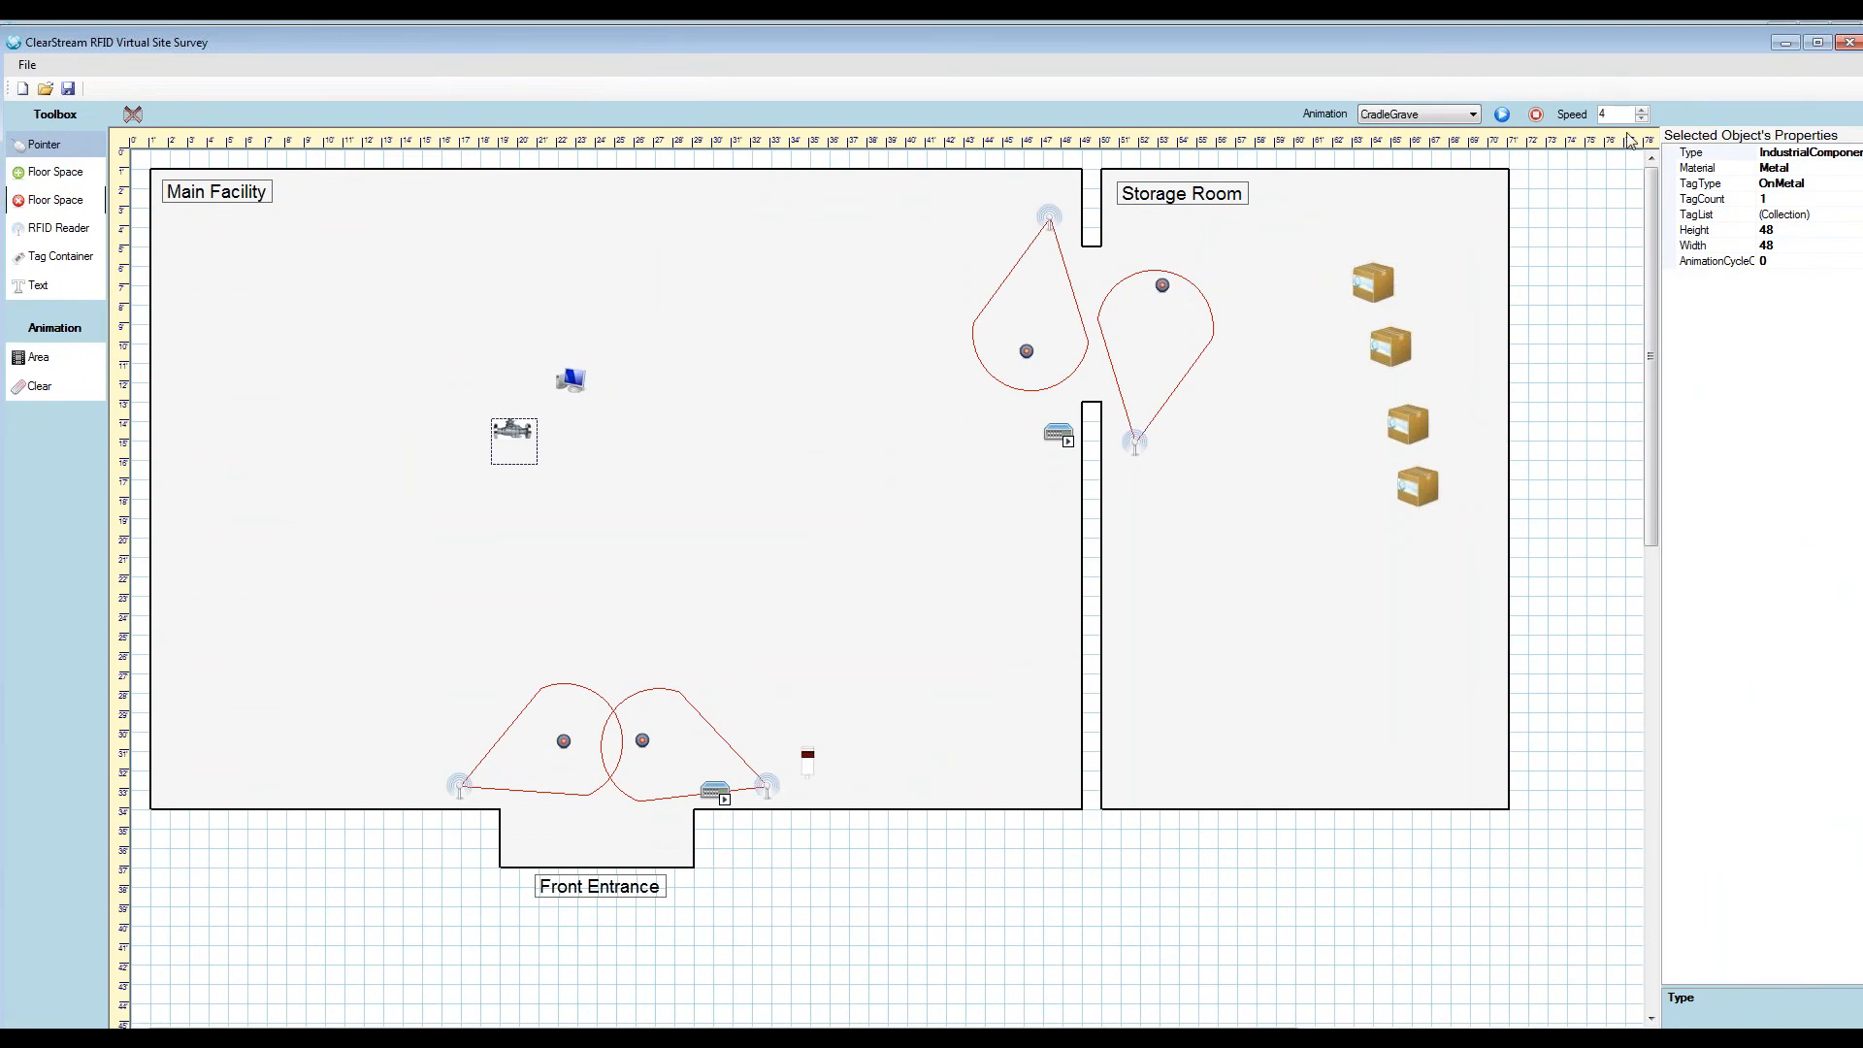
click(1808, 214)
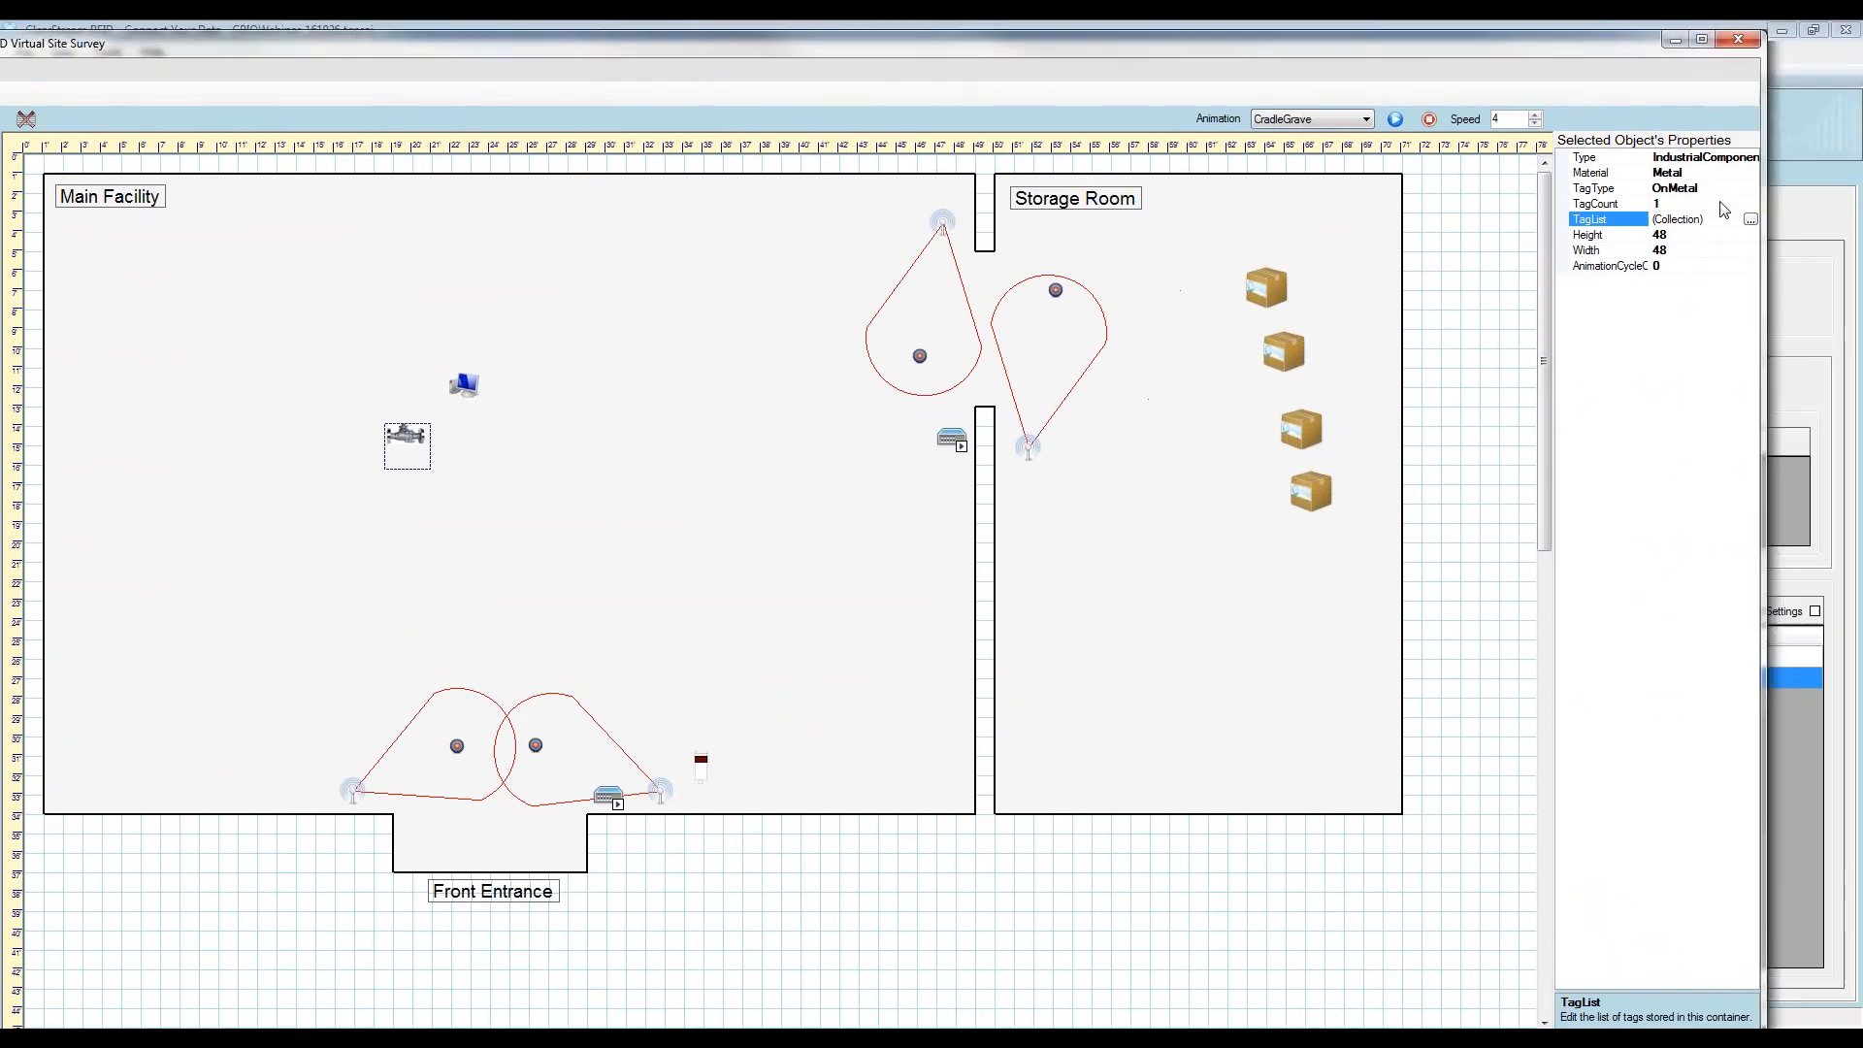
click(1856, 215)
click(772, 464)
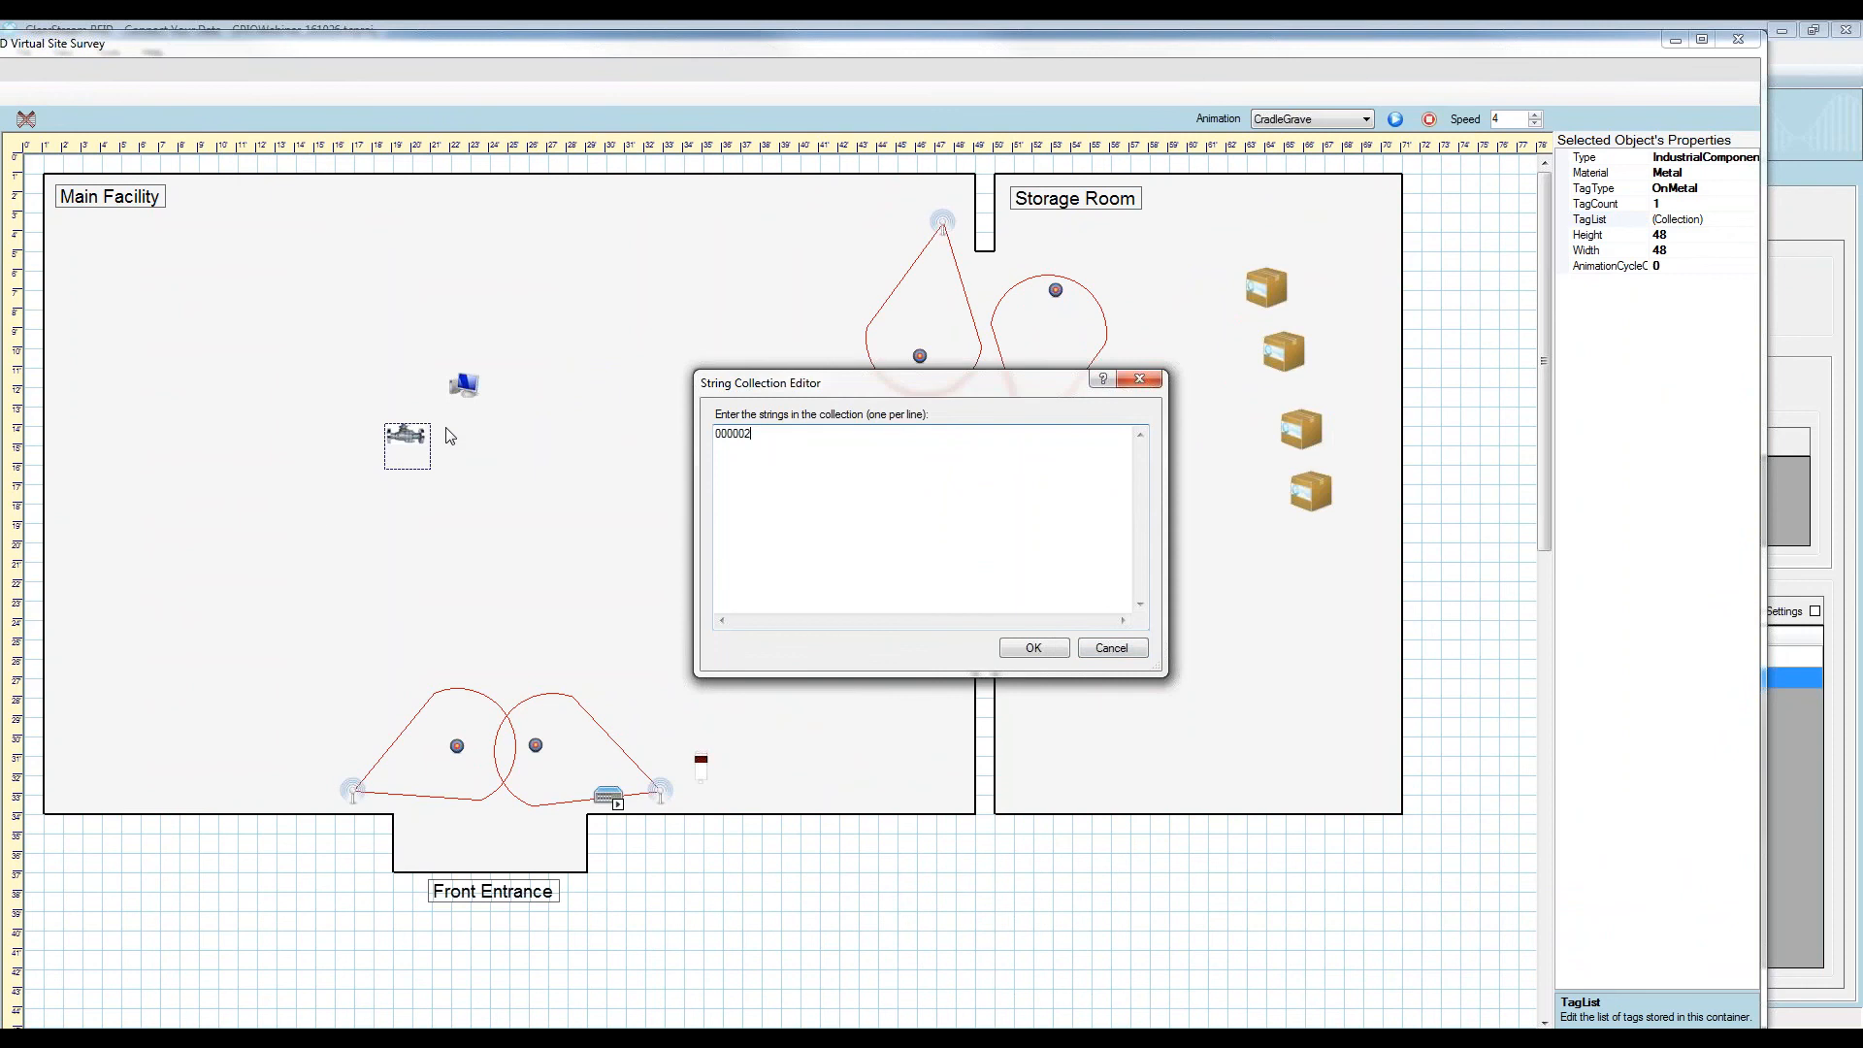
click(1106, 649)
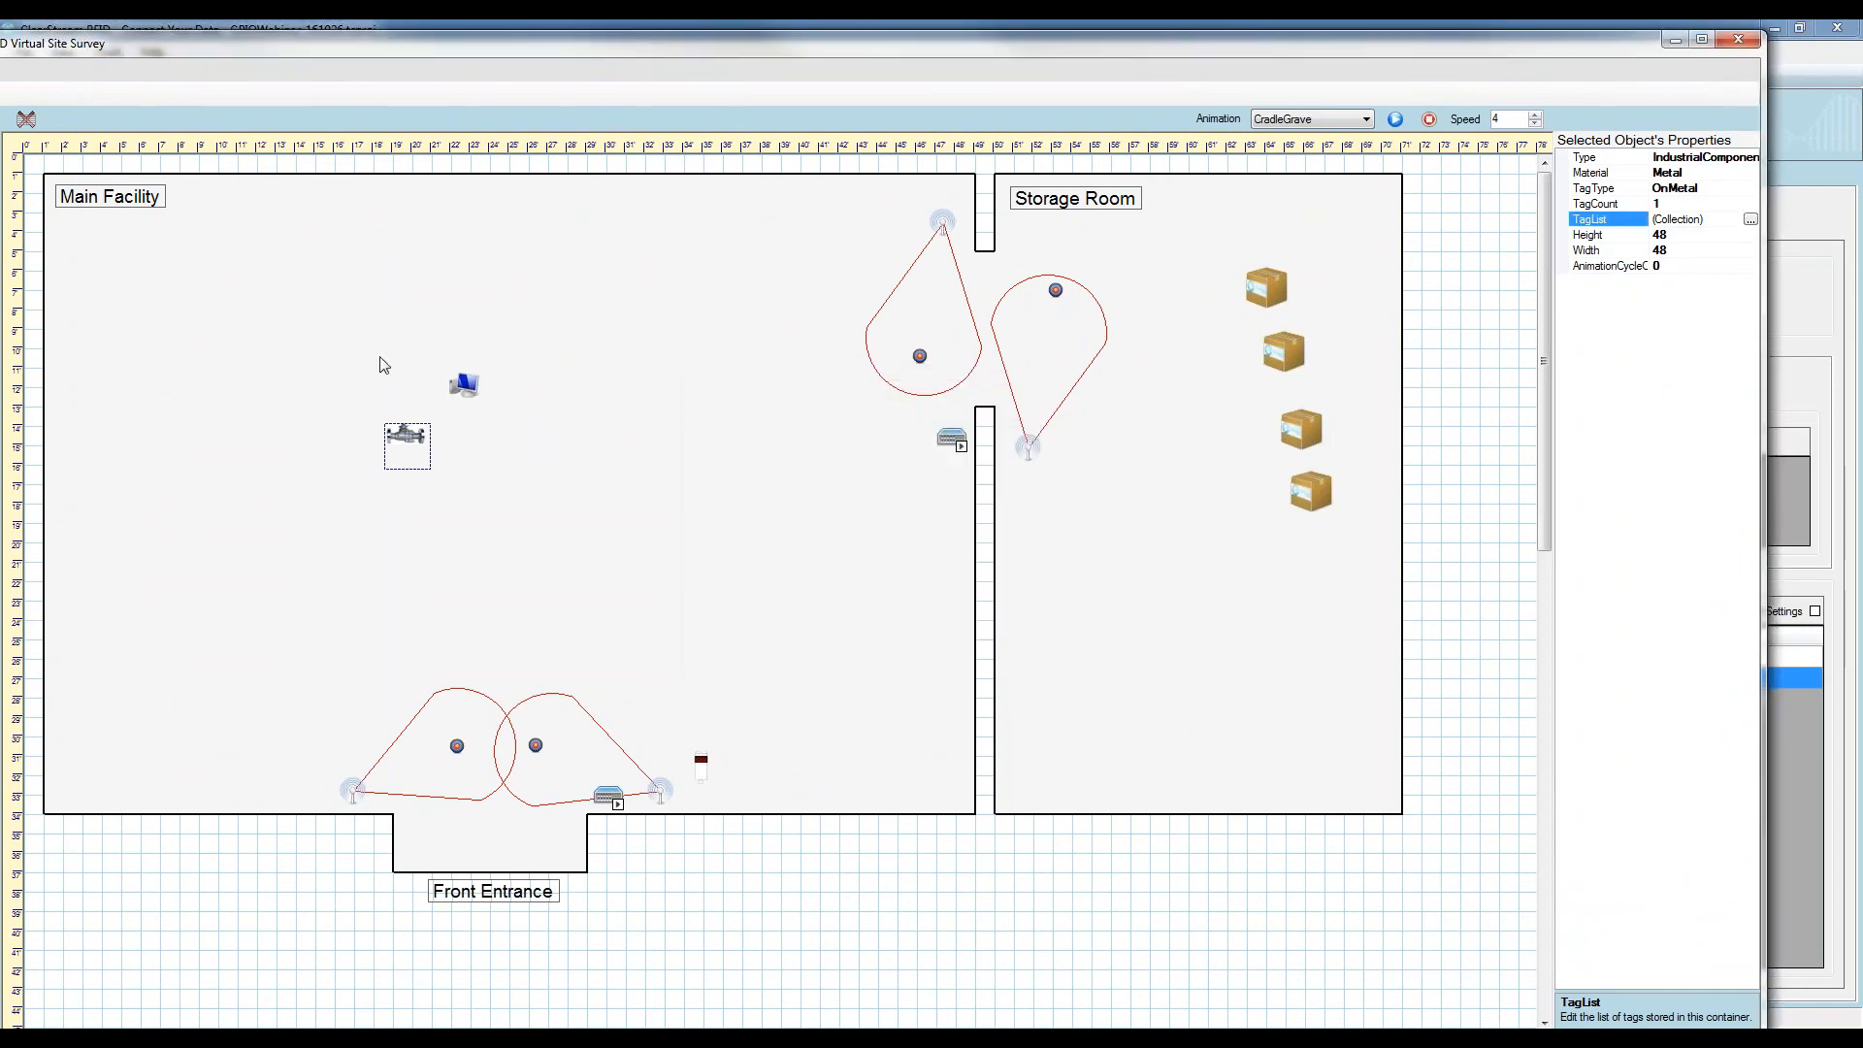
Check the tag list of the computer asset in the Main Facility, leaving it unedited
click(458, 386)
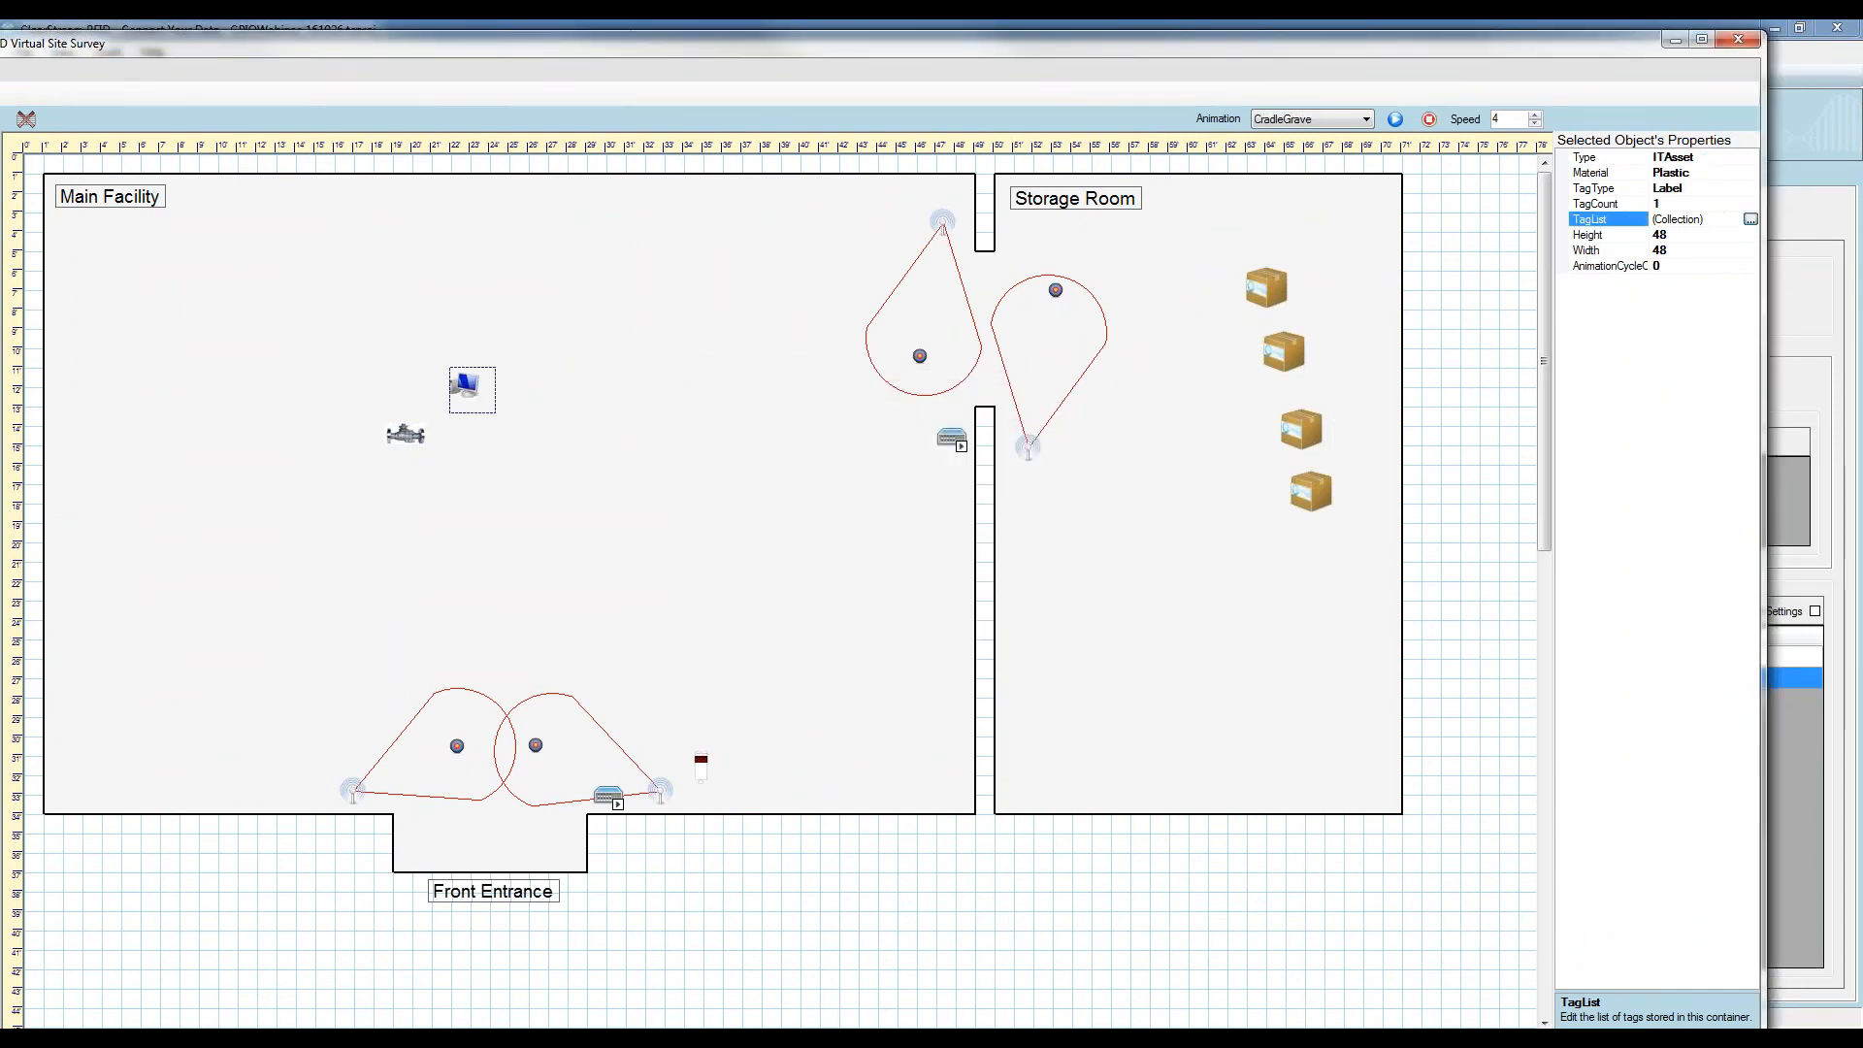
click(1750, 219)
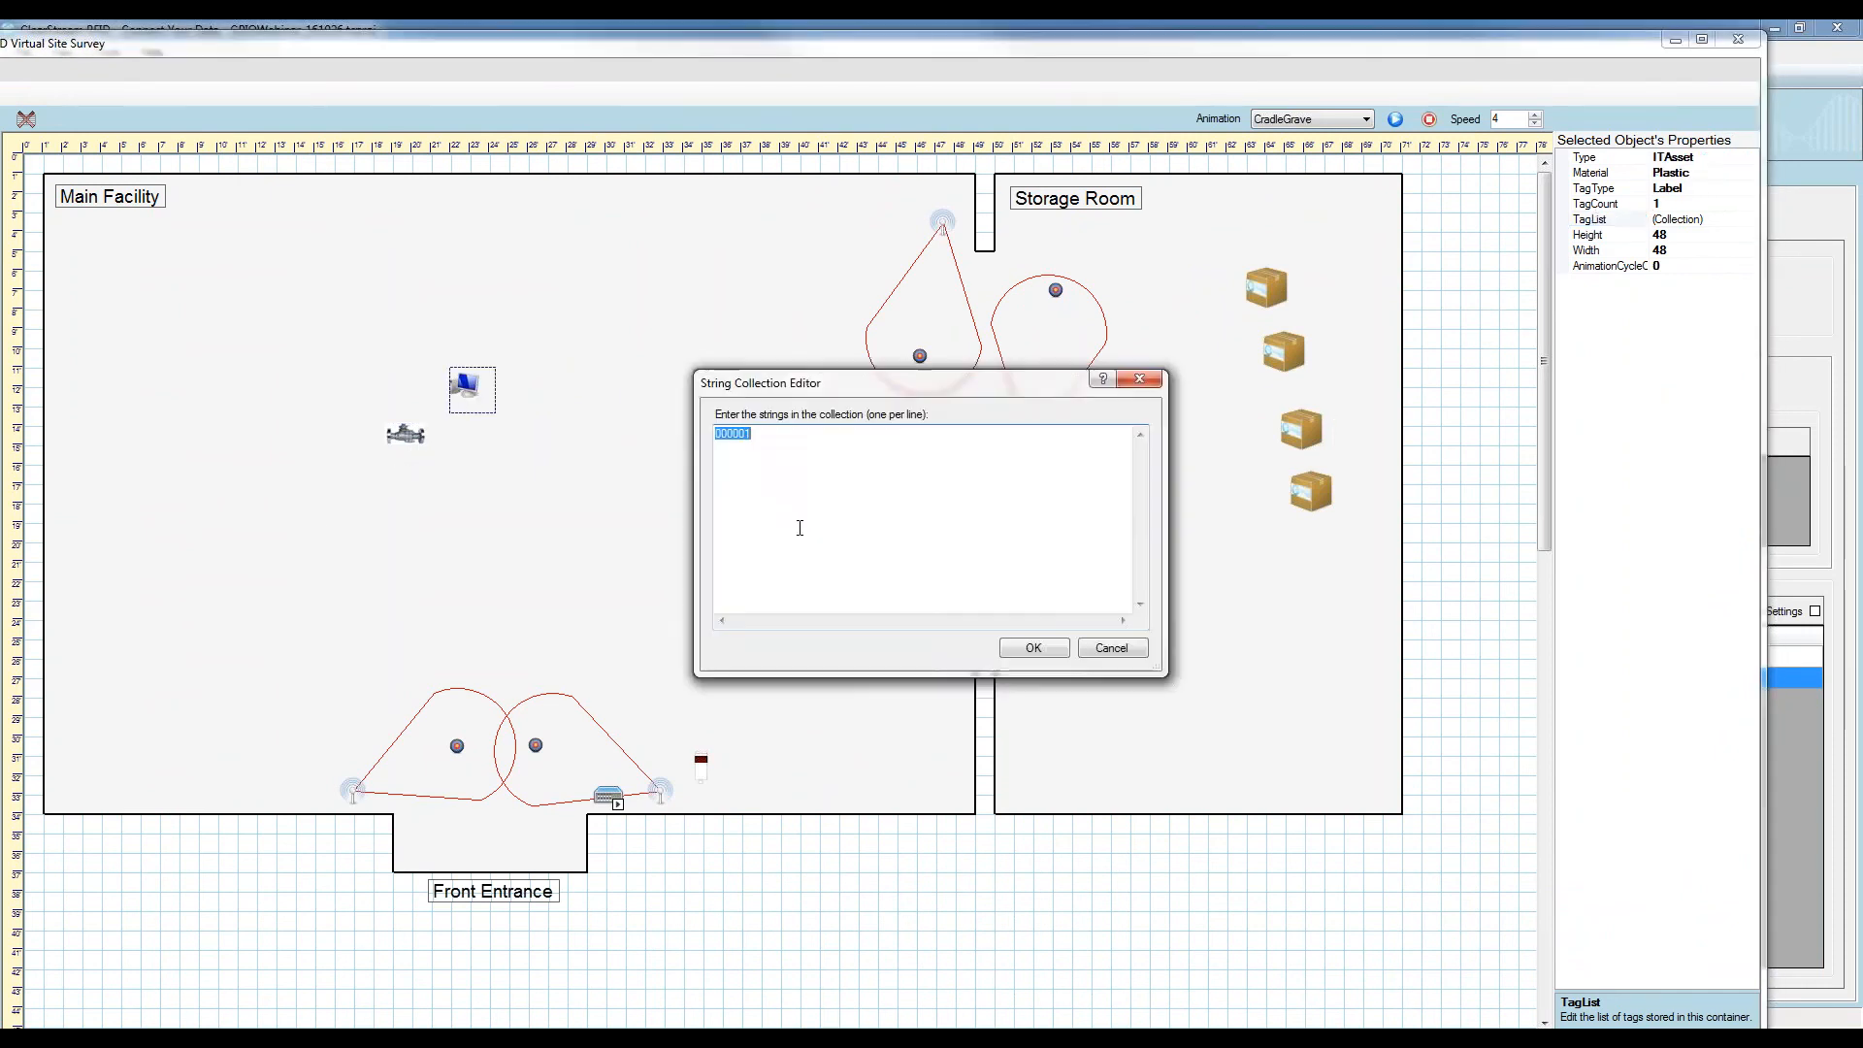
click(1111, 648)
Check the tag list of the topmost box in the Storage Room, leaving it unedited
click(1266, 287)
click(1746, 219)
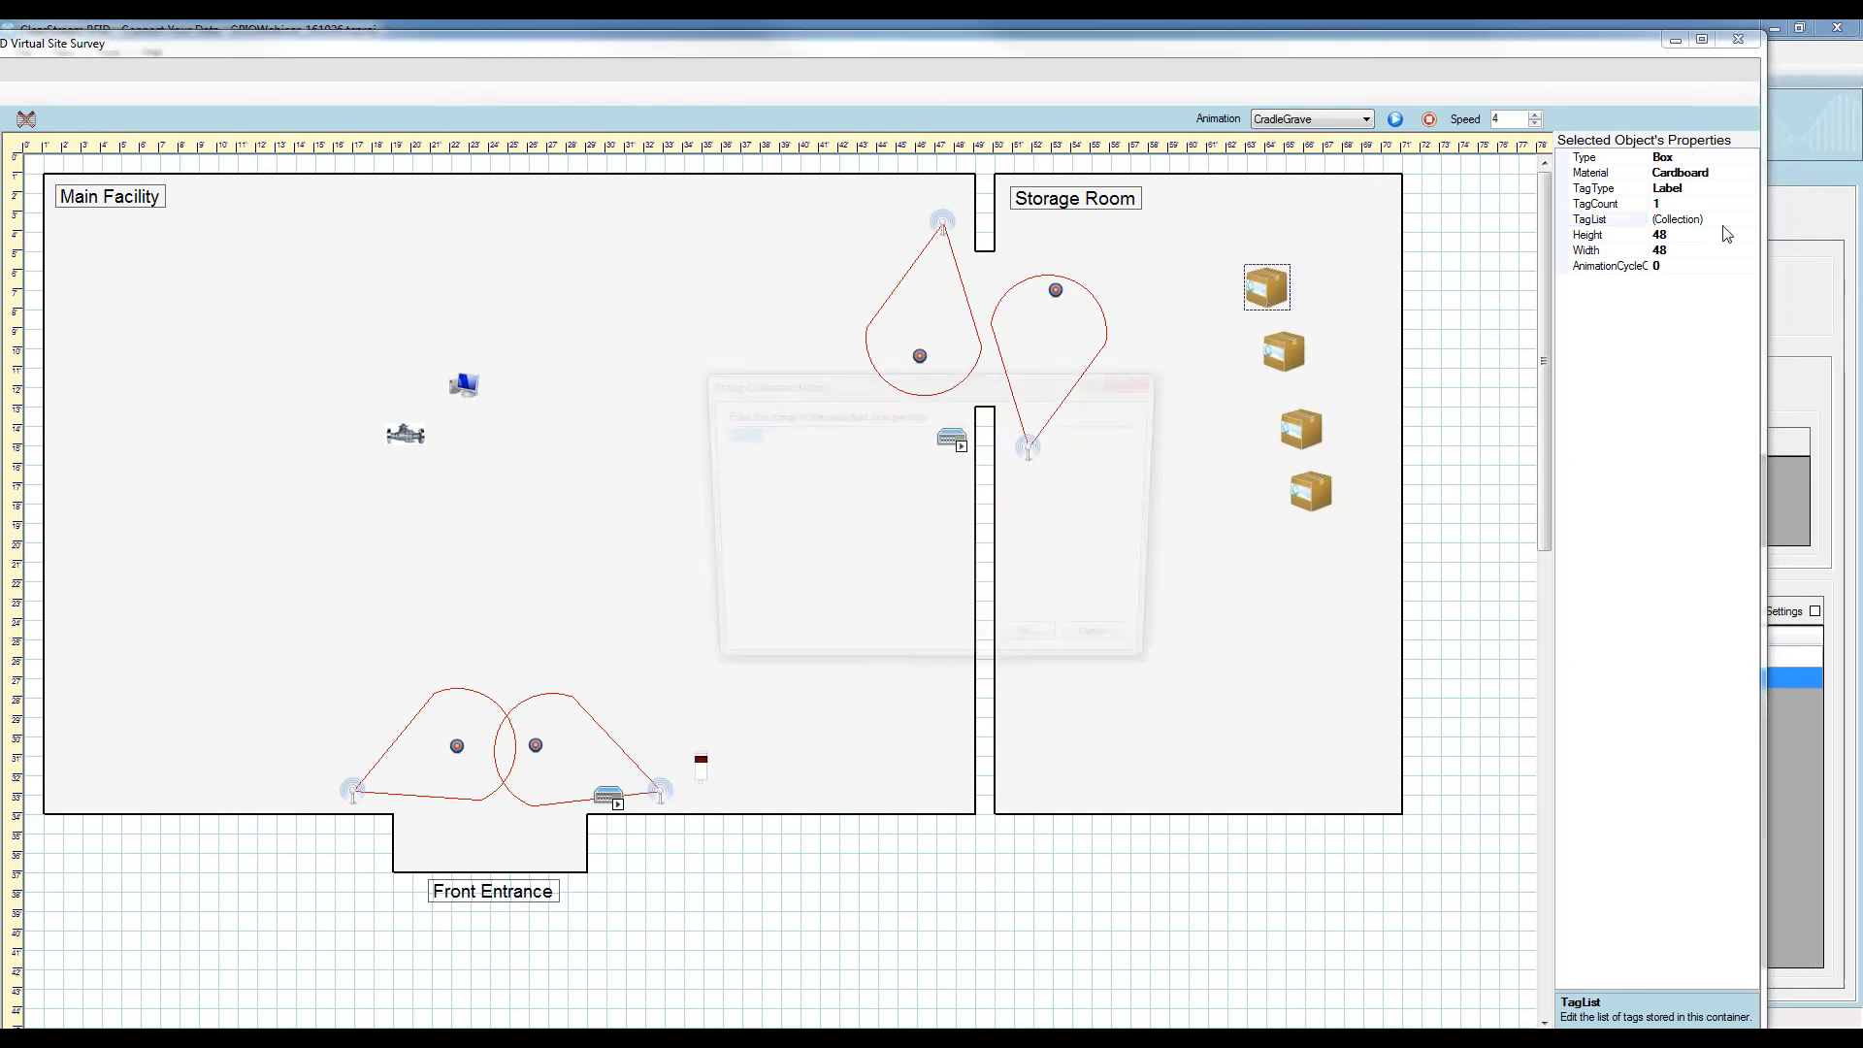
click(808, 456)
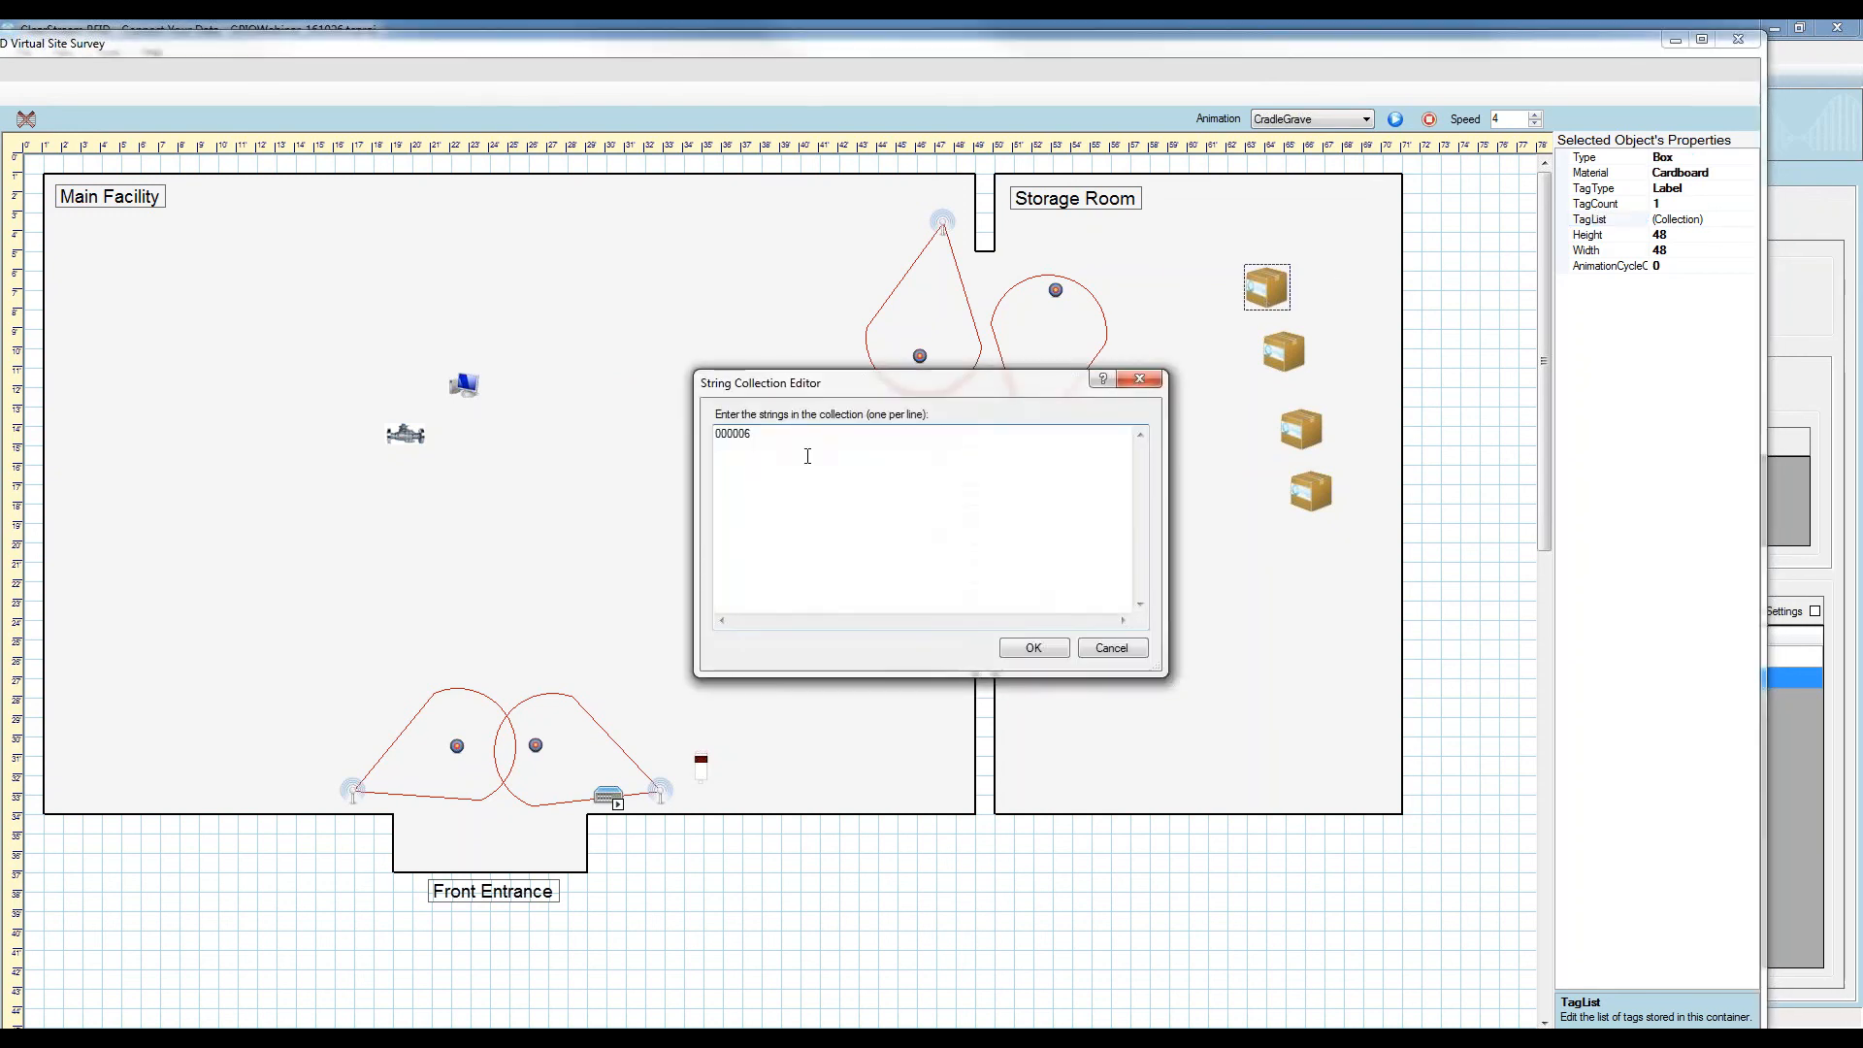
click(1139, 378)
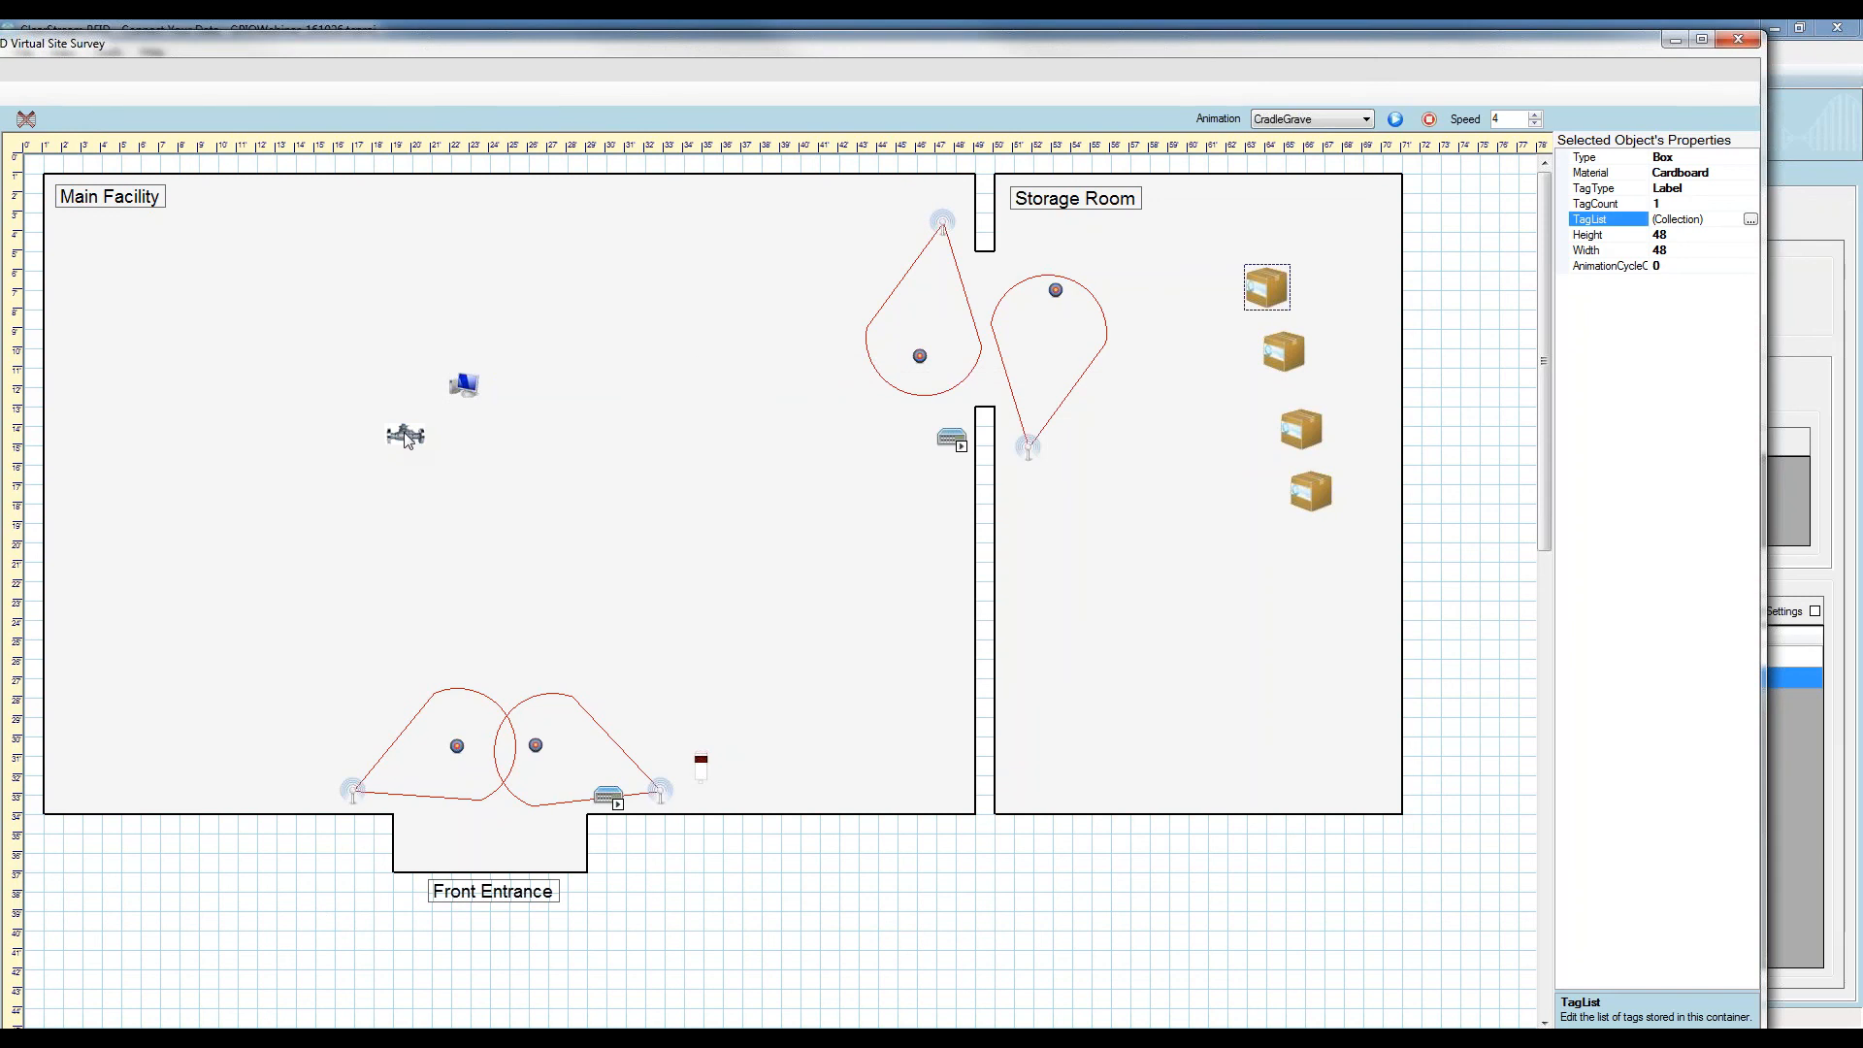
Move the industrial component level with the computer asset in the Main Facility and show the light stack's properties
drag(406, 434, 357, 388)
click(463, 386)
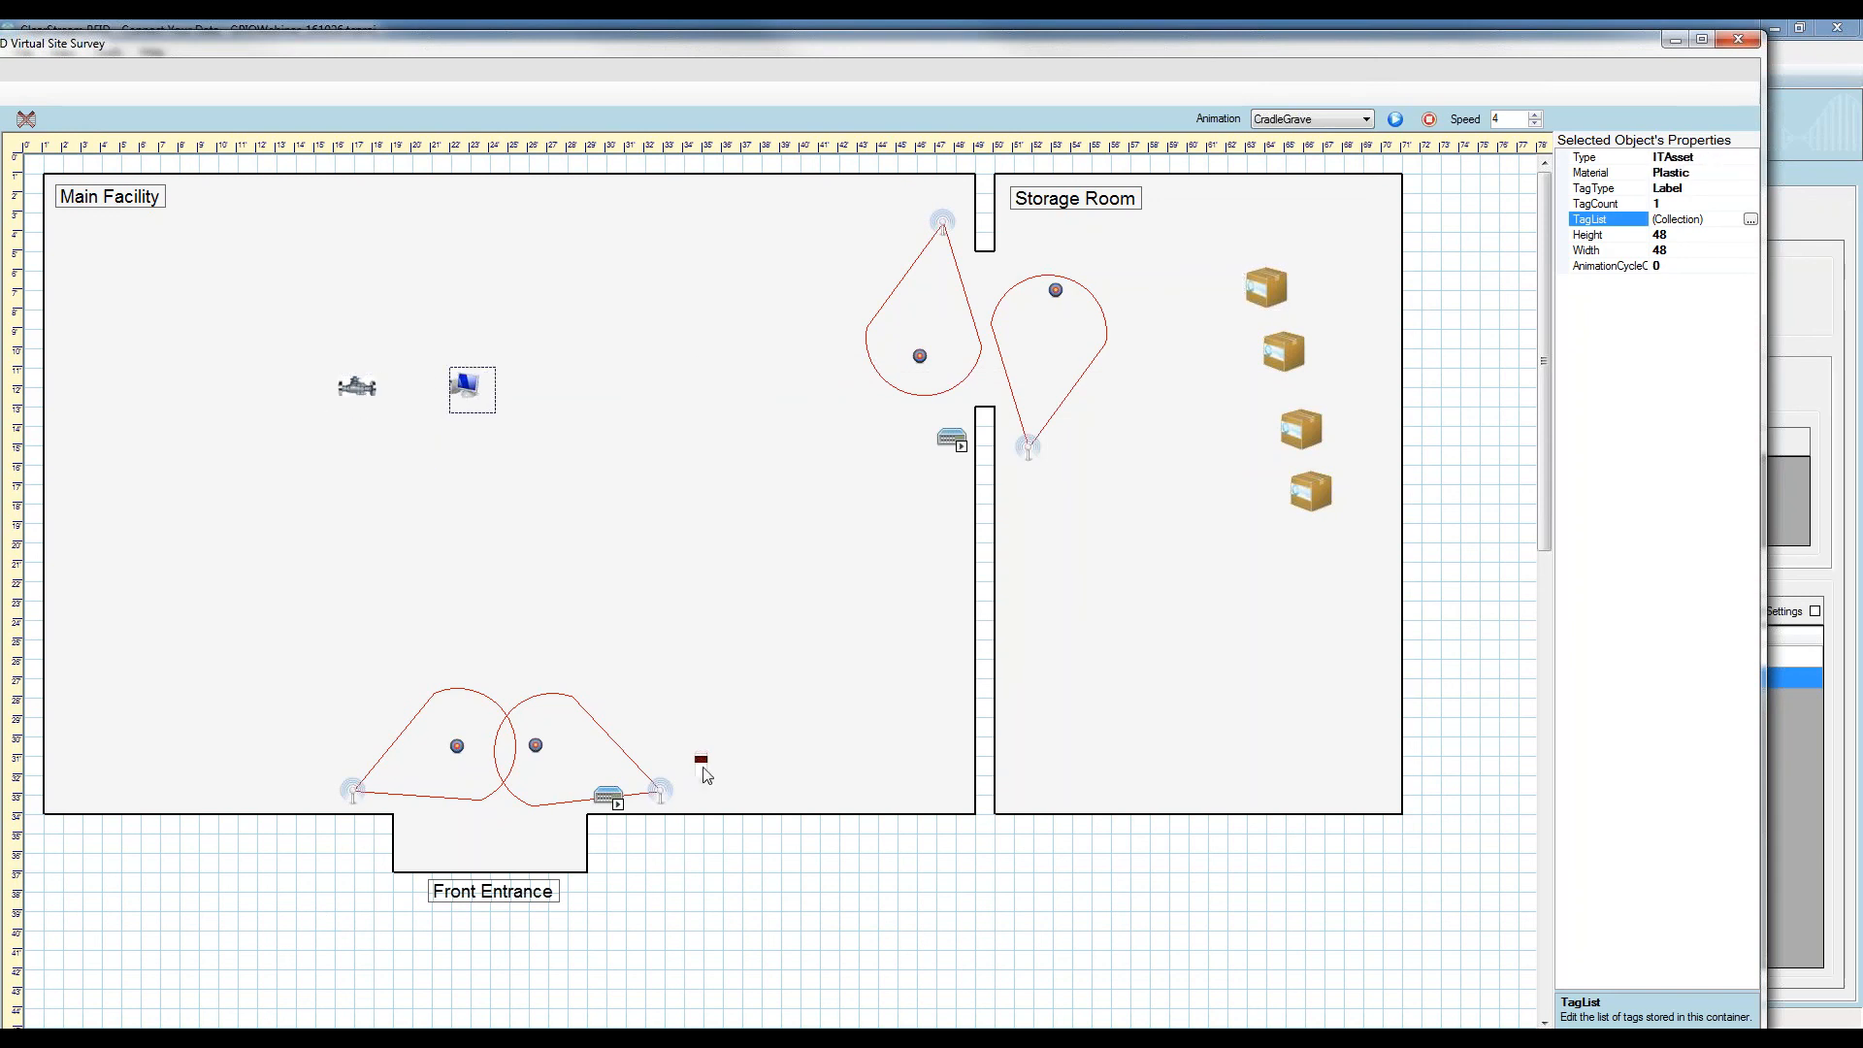
click(702, 768)
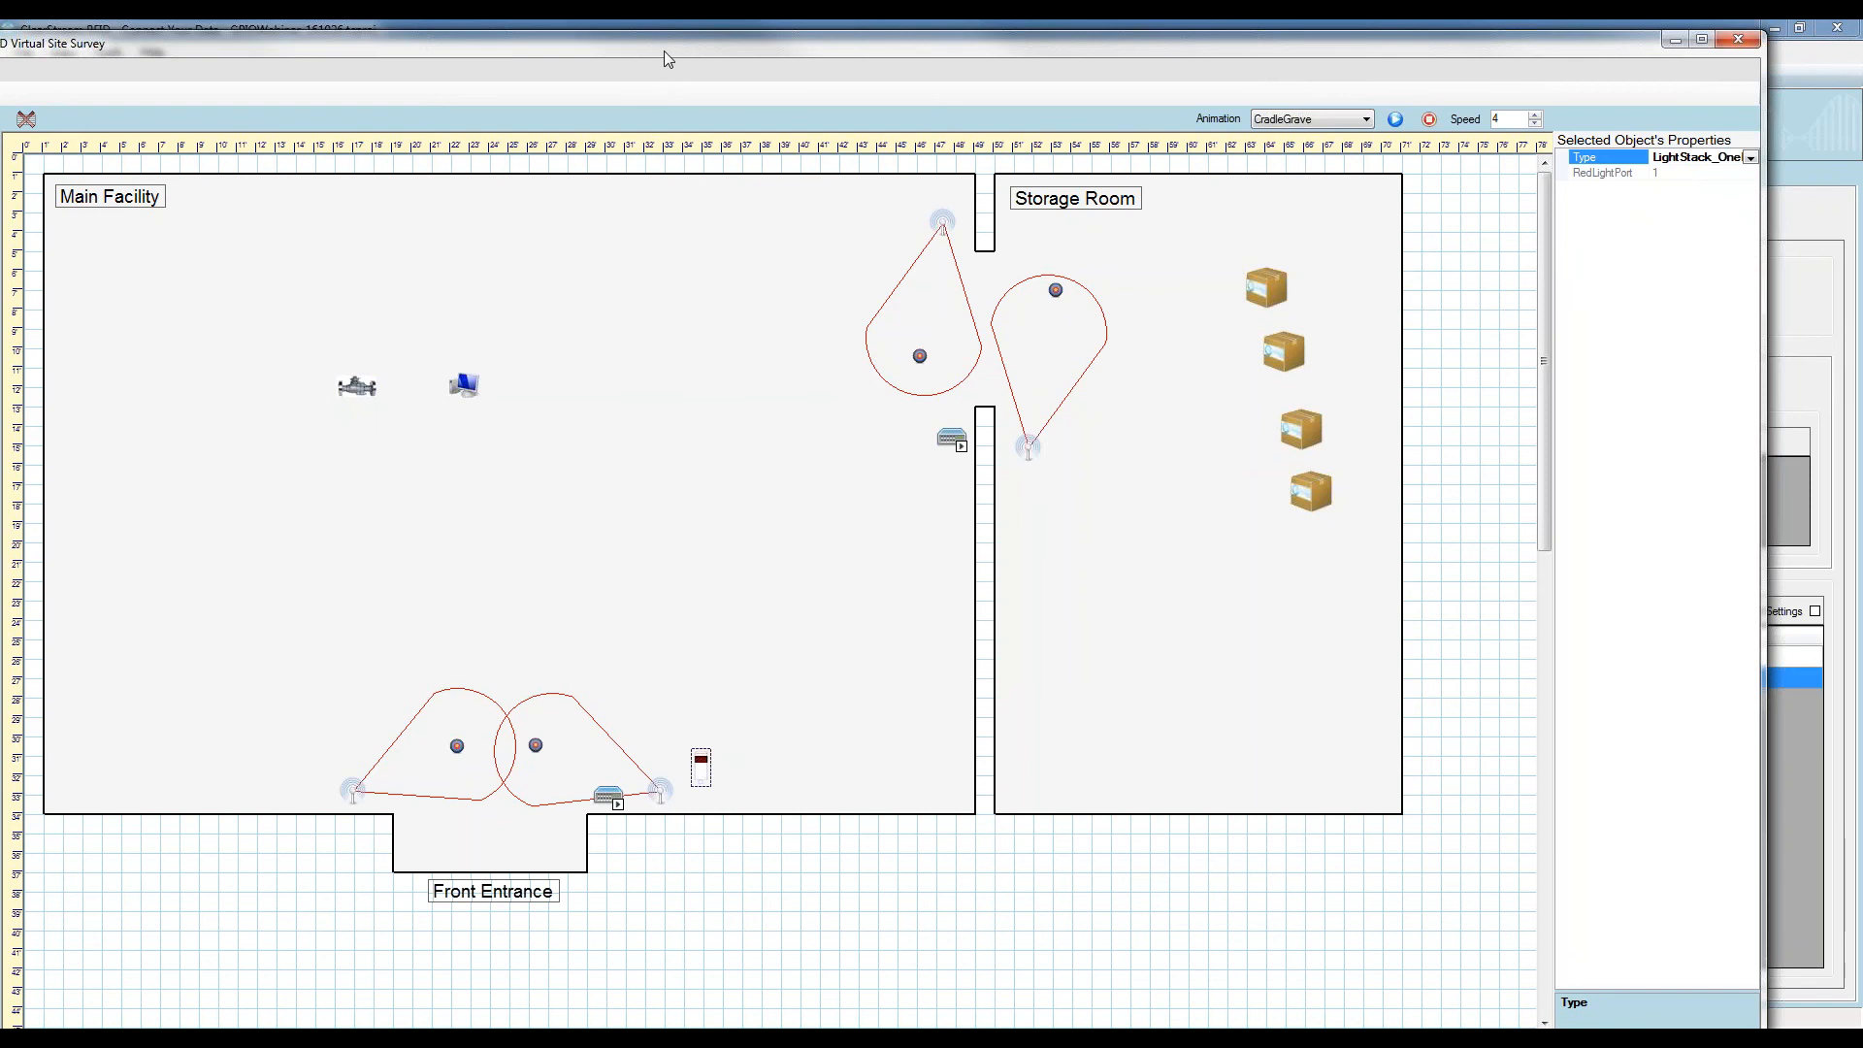
Move the Virtual Site Survey aside and review the Security Gate process's destination table and post options
drag(666, 50, 1862, 53)
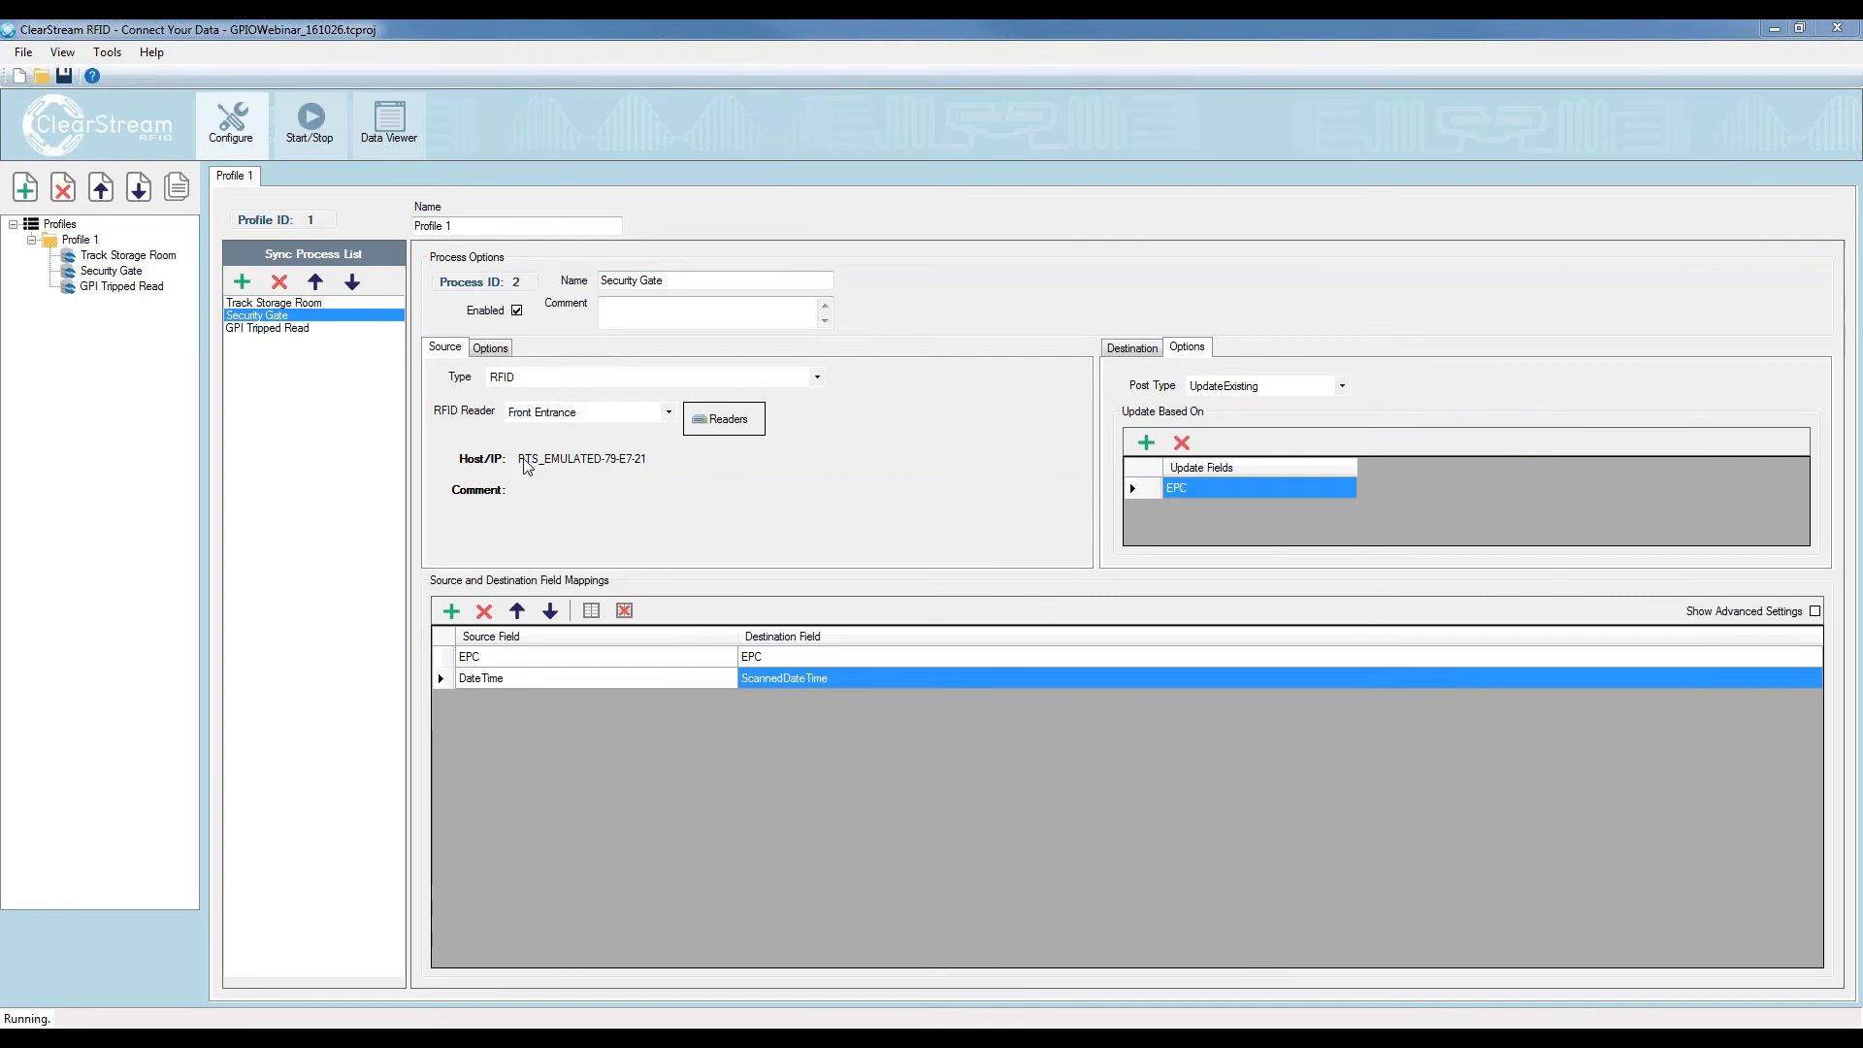
click(1132, 347)
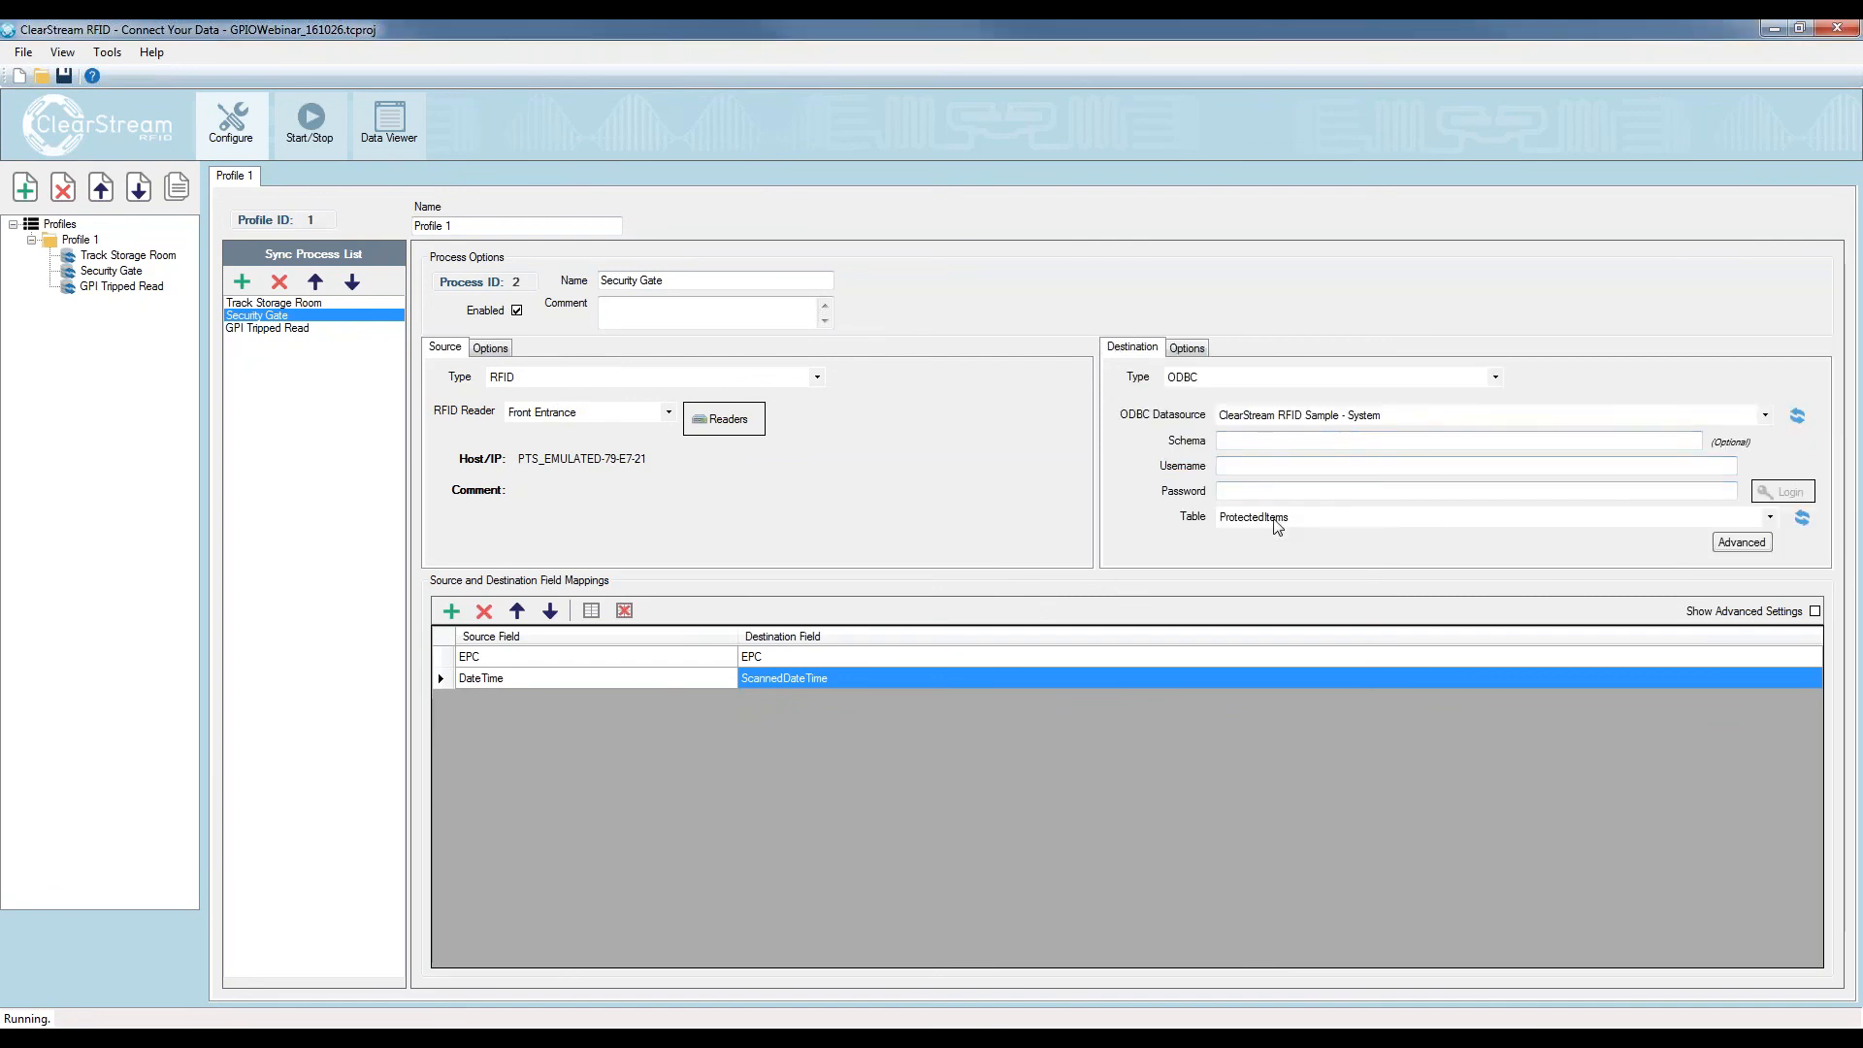
click(1201, 351)
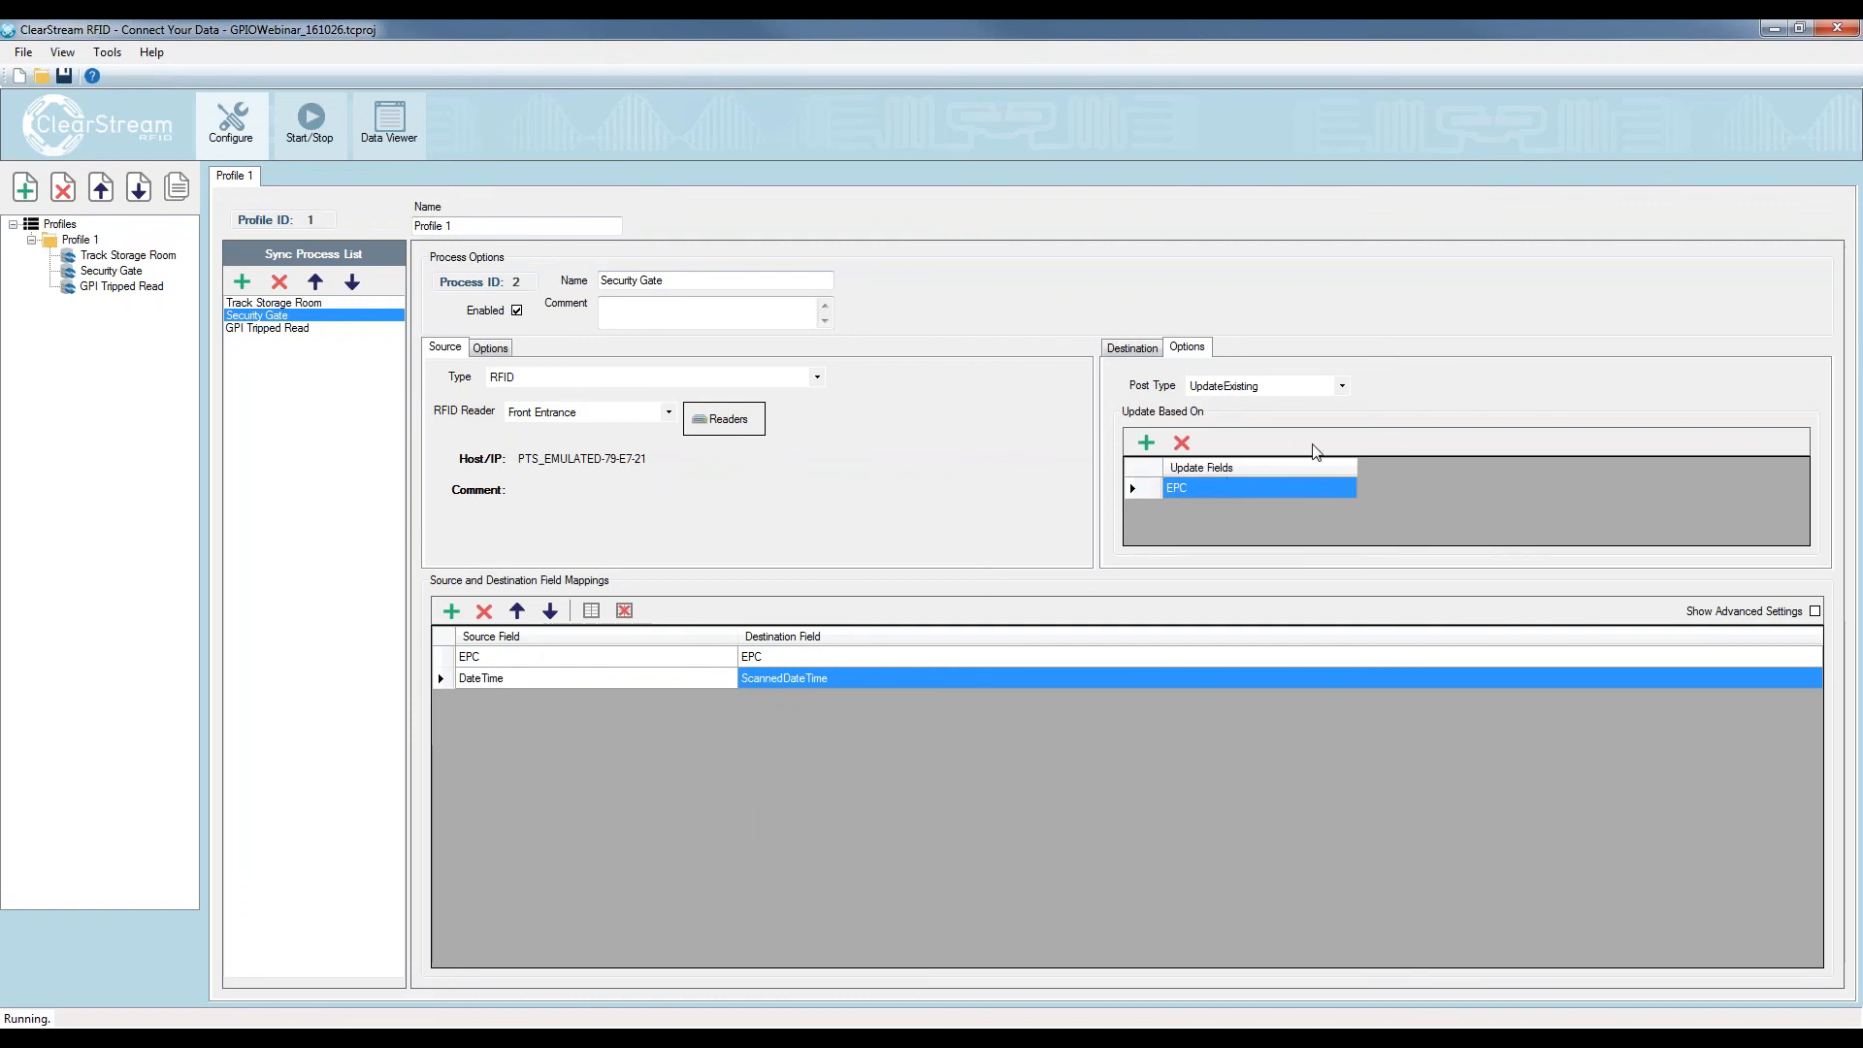
Bring Access back over the configuration and highlight the EPC values of both ProtectedItems records
click(868, 1038)
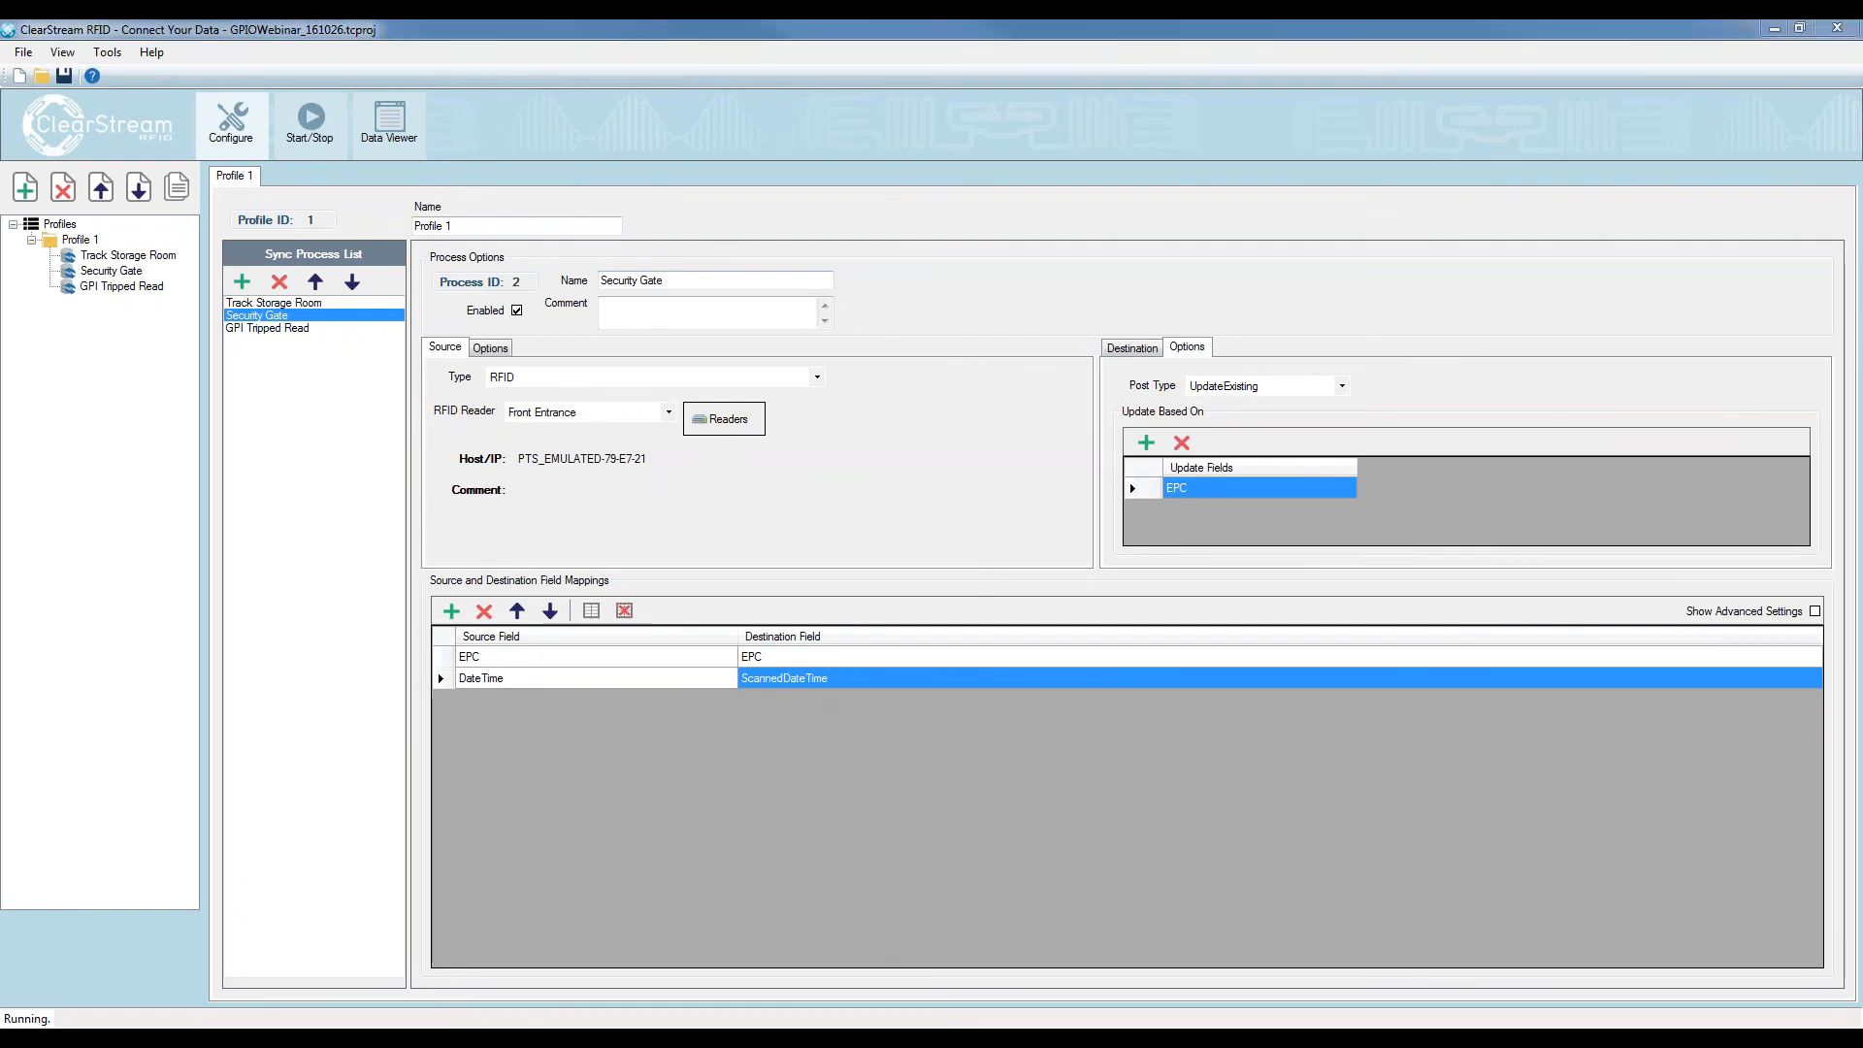
drag(1862, 252, 631, 121)
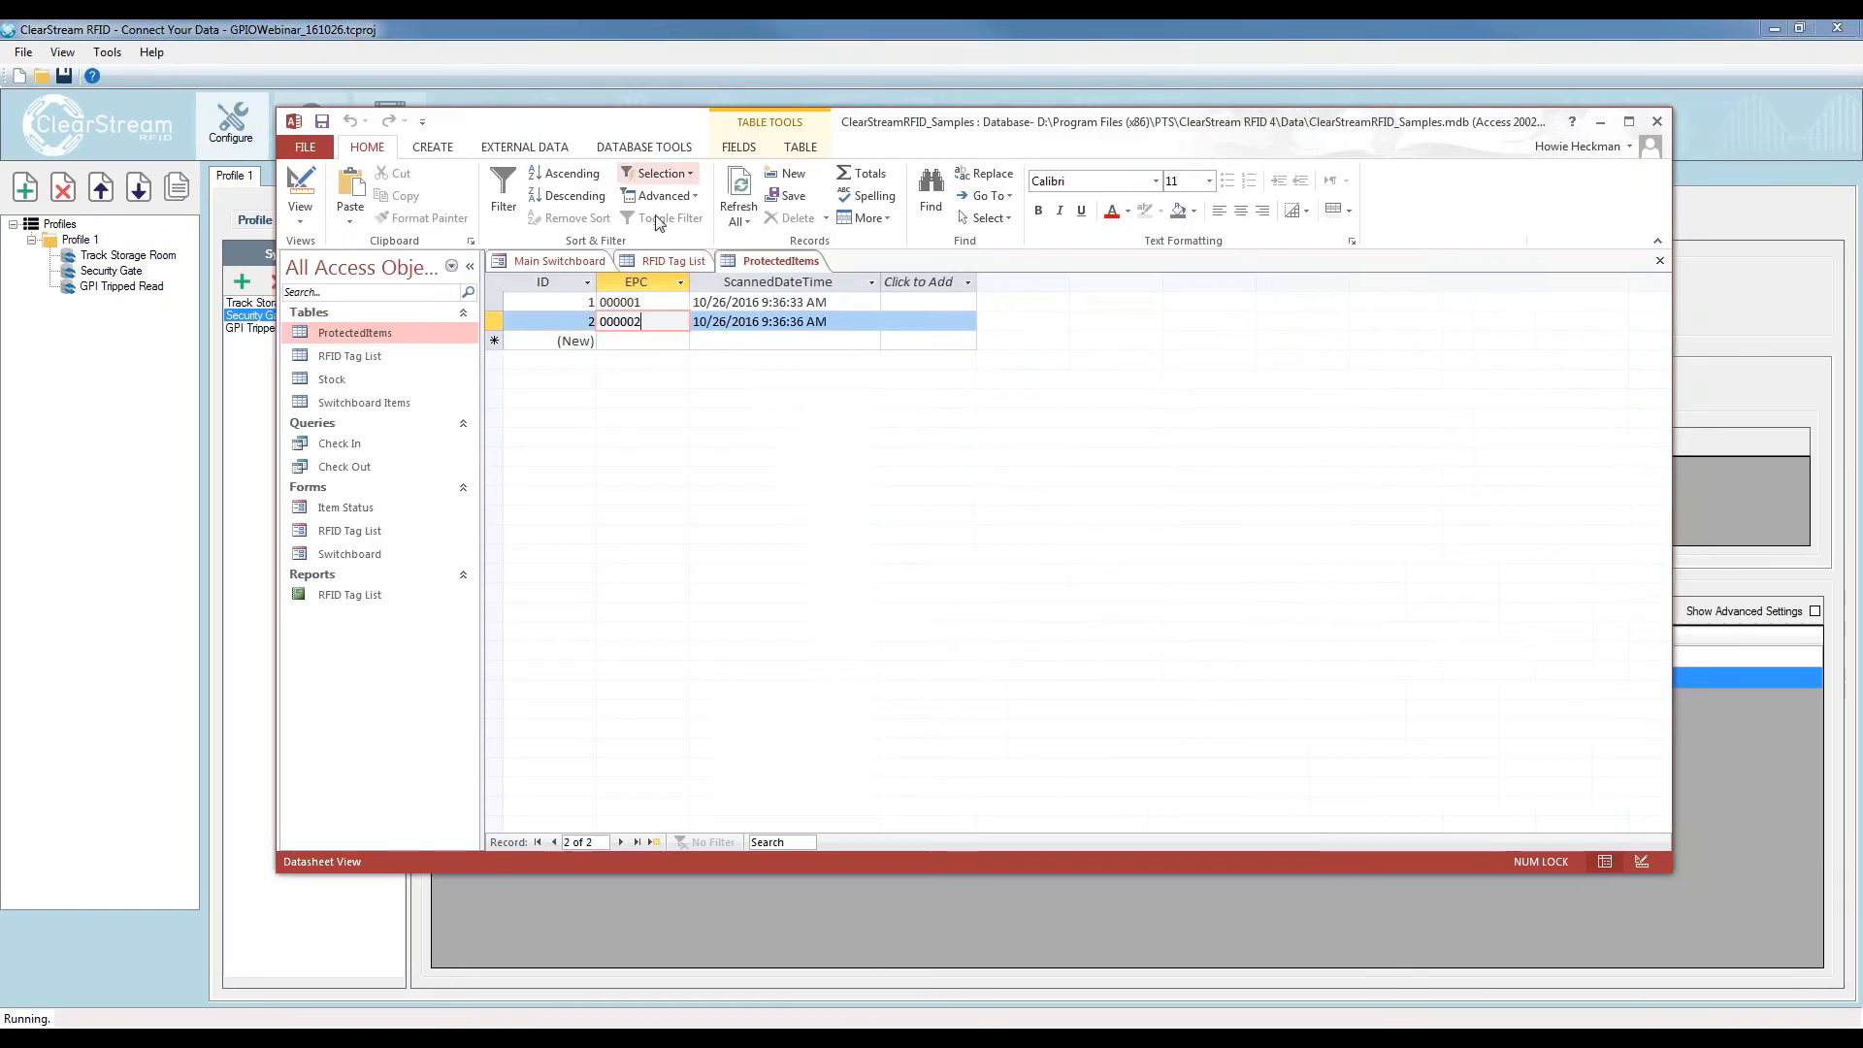
drag(644, 303, 573, 323)
click(660, 303)
click(657, 321)
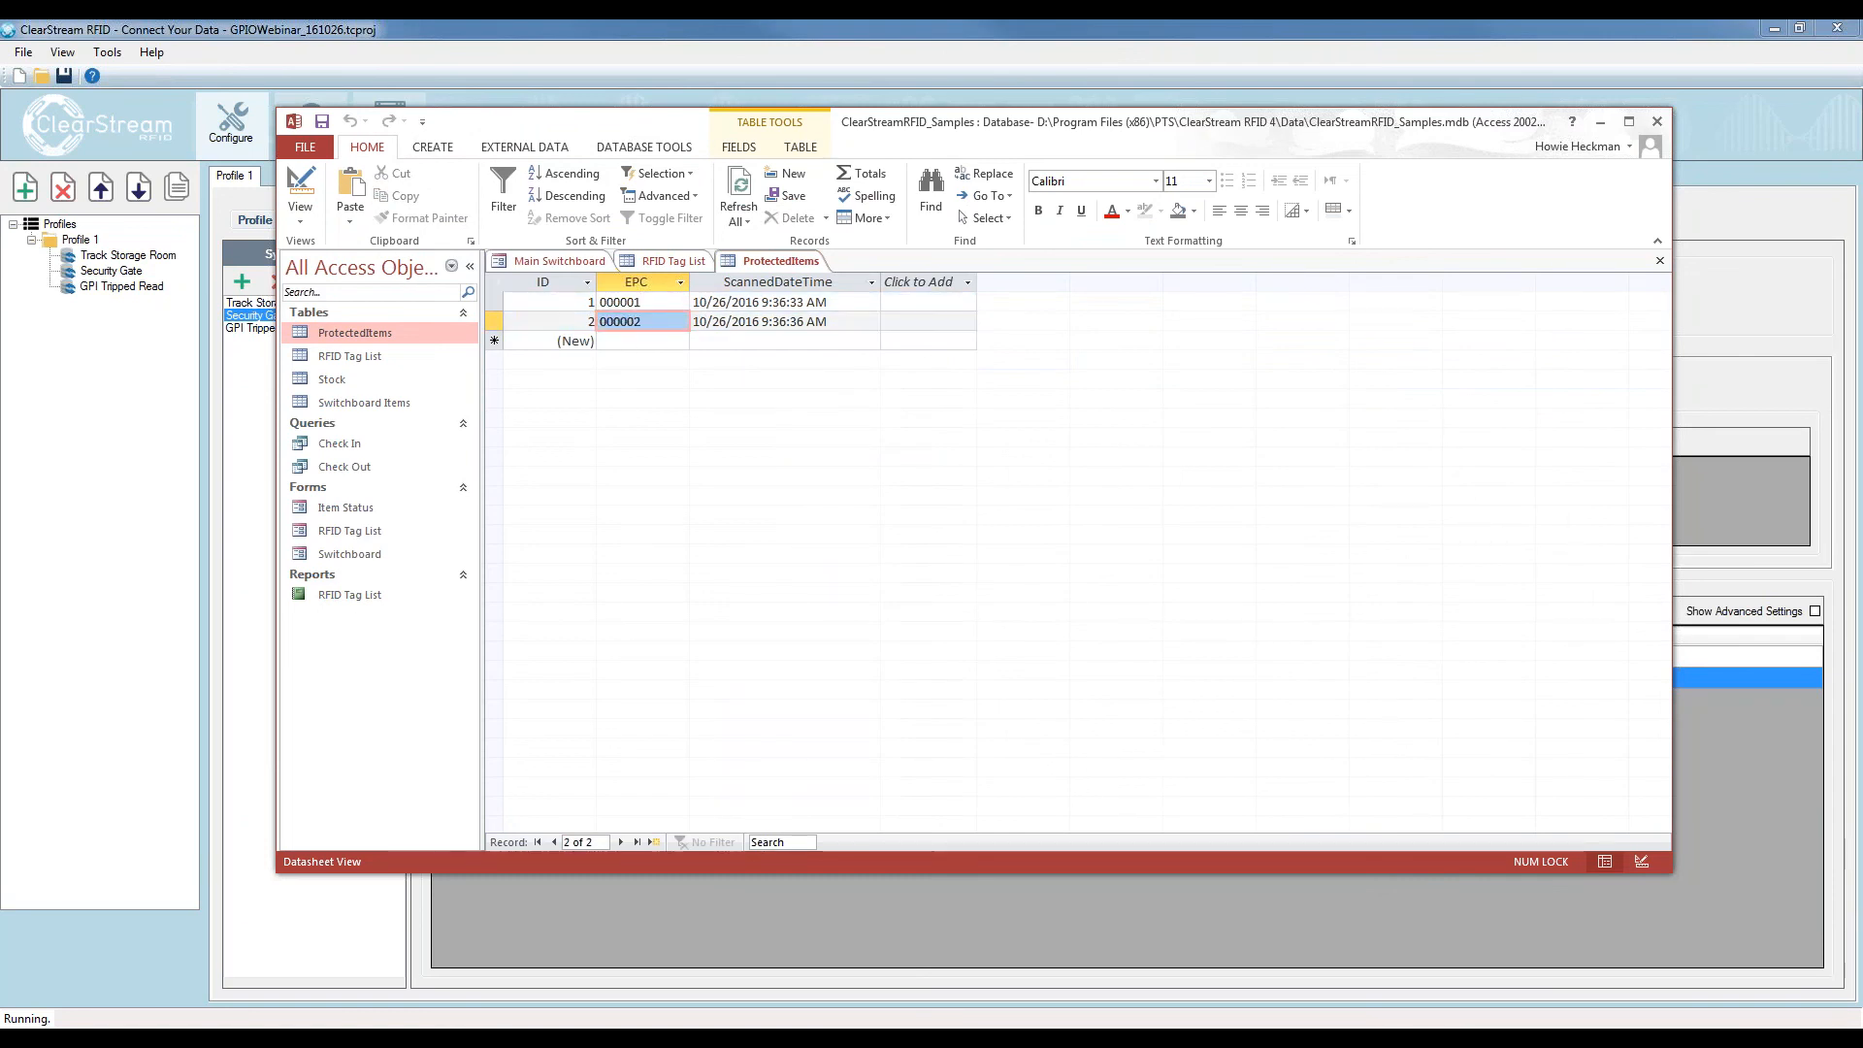
click(652, 303)
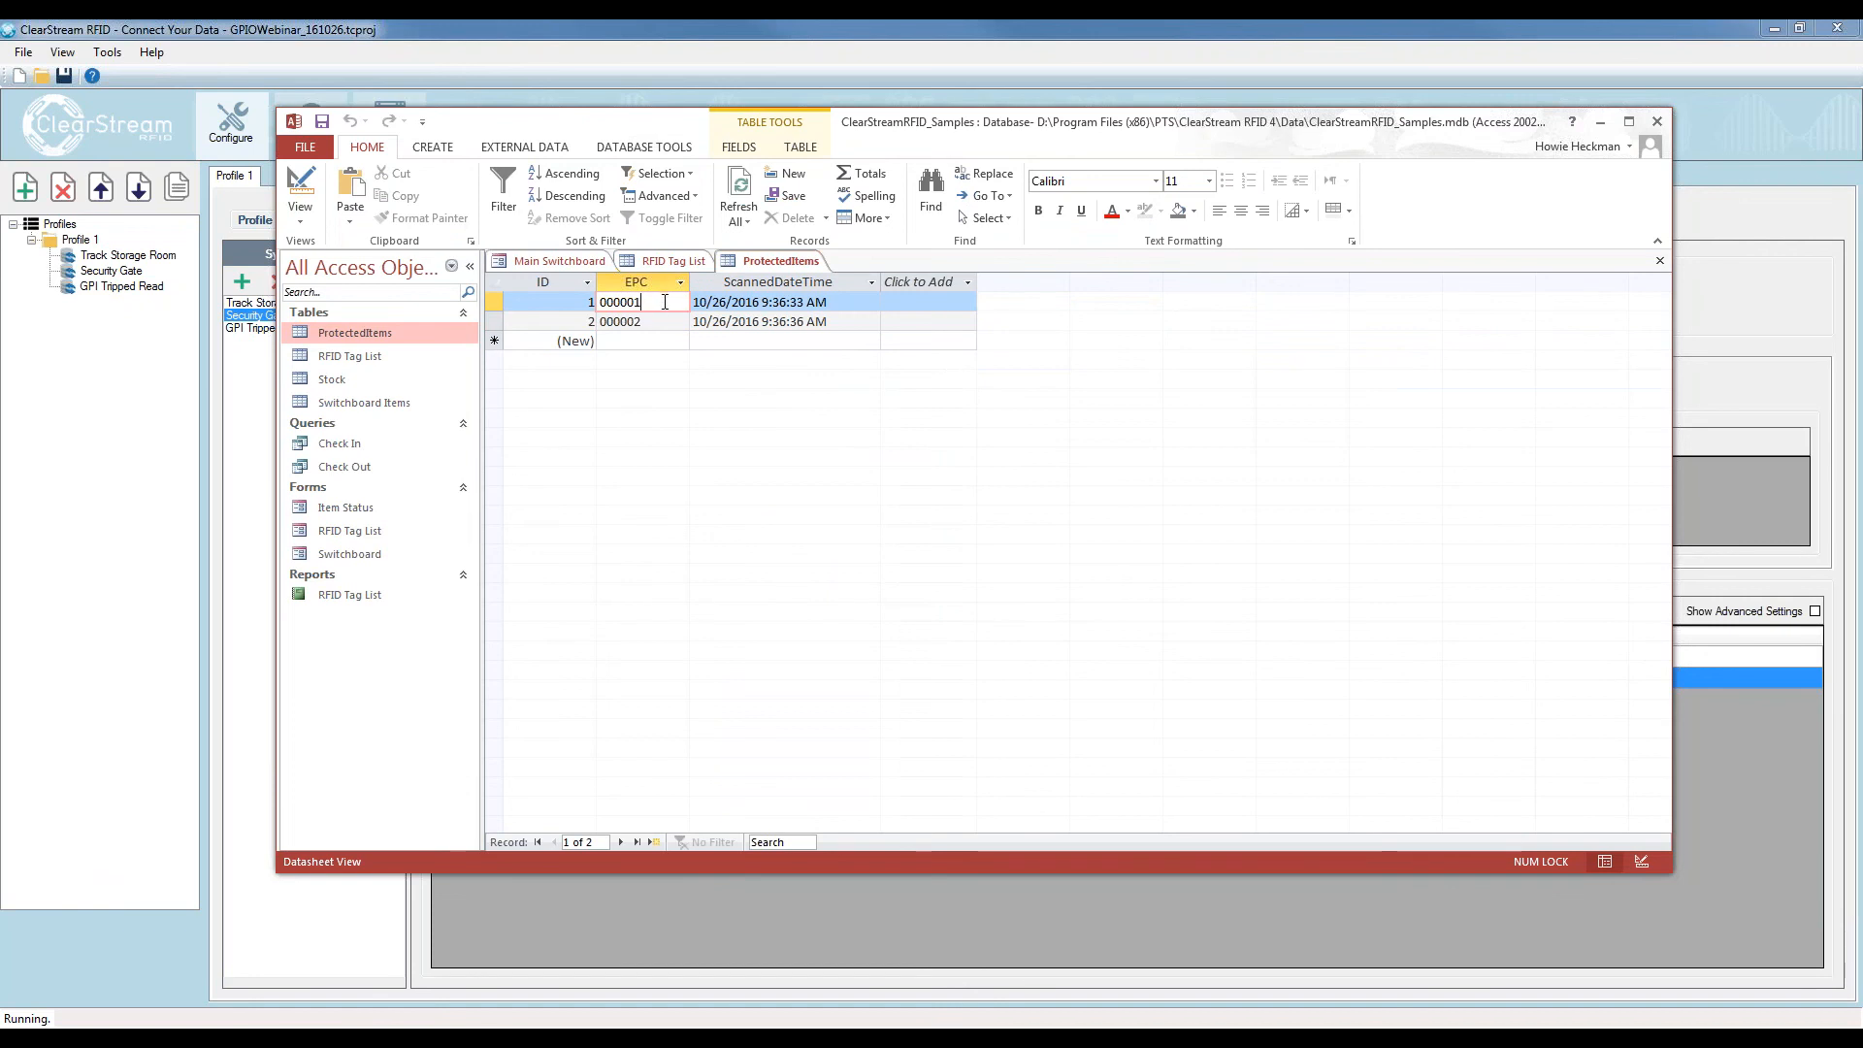
drag(664, 303, 594, 302)
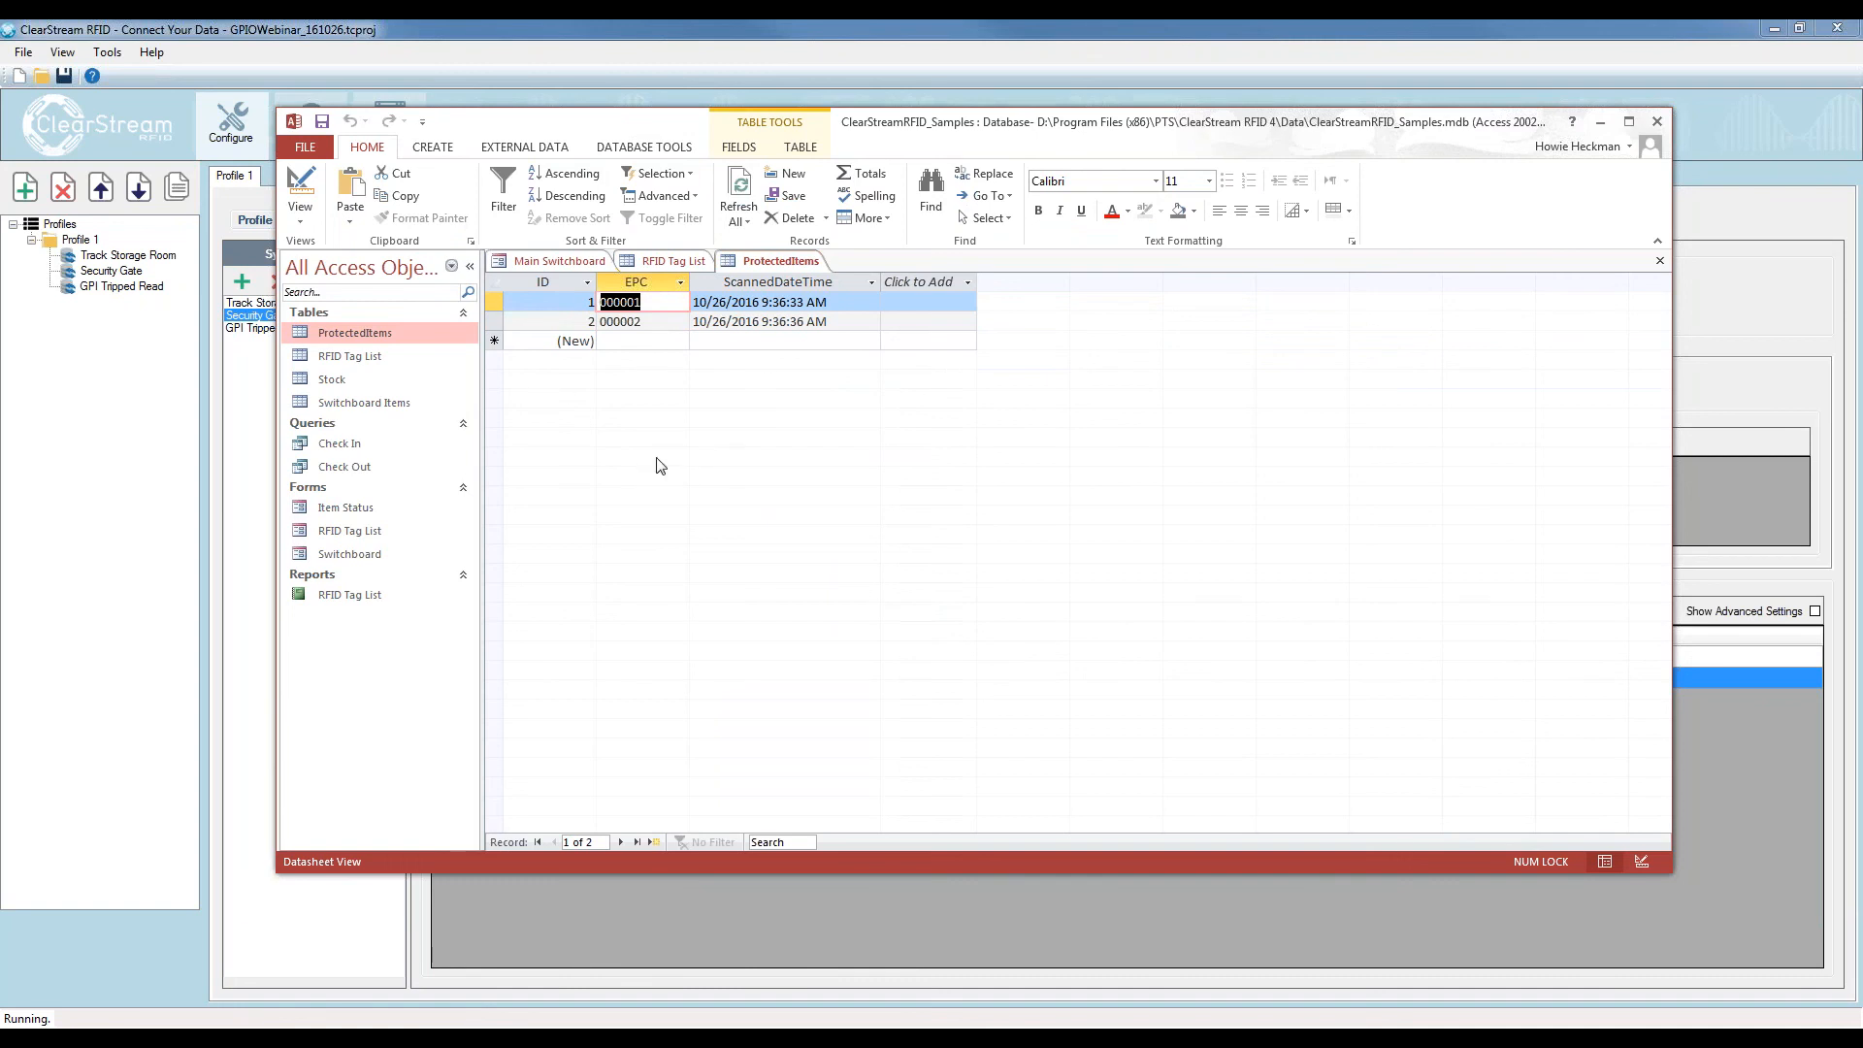
Move Access aside and remove the existing output alert from the Front Entrance reader's GPO settings
drag(929, 128, 1862, 151)
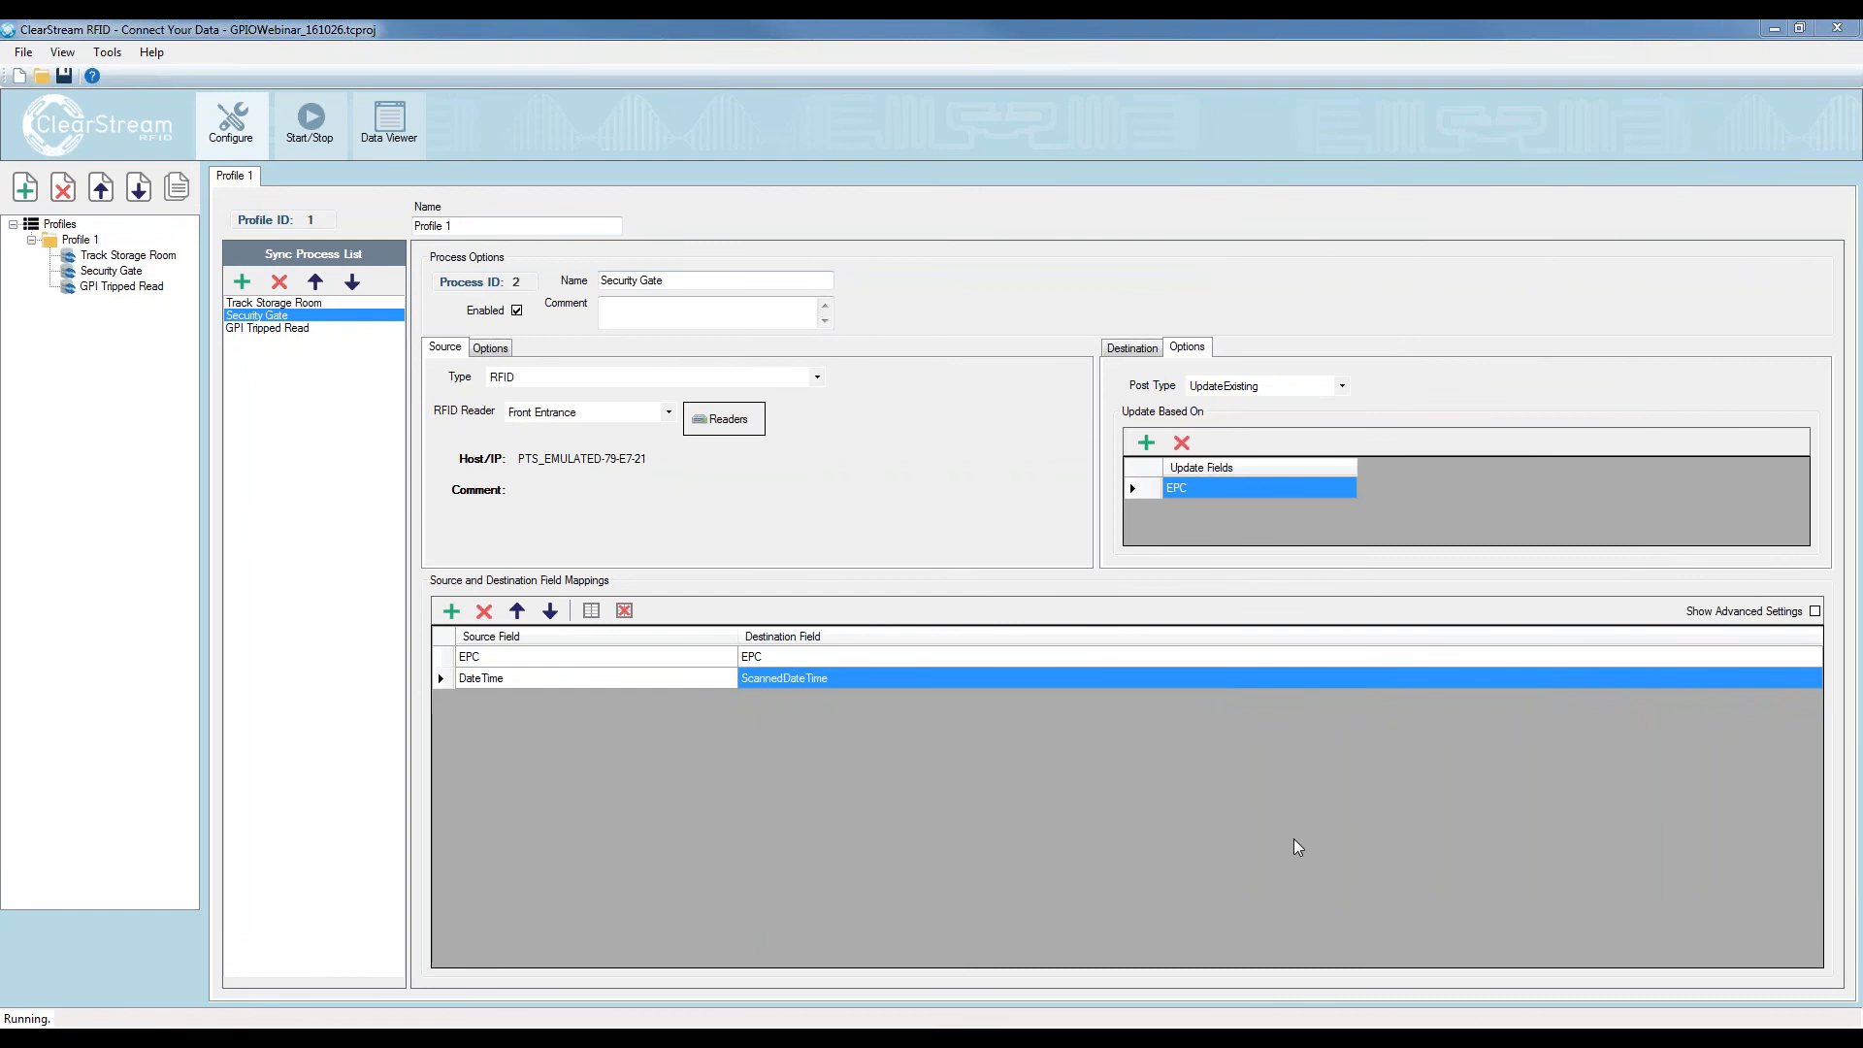
click(703, 427)
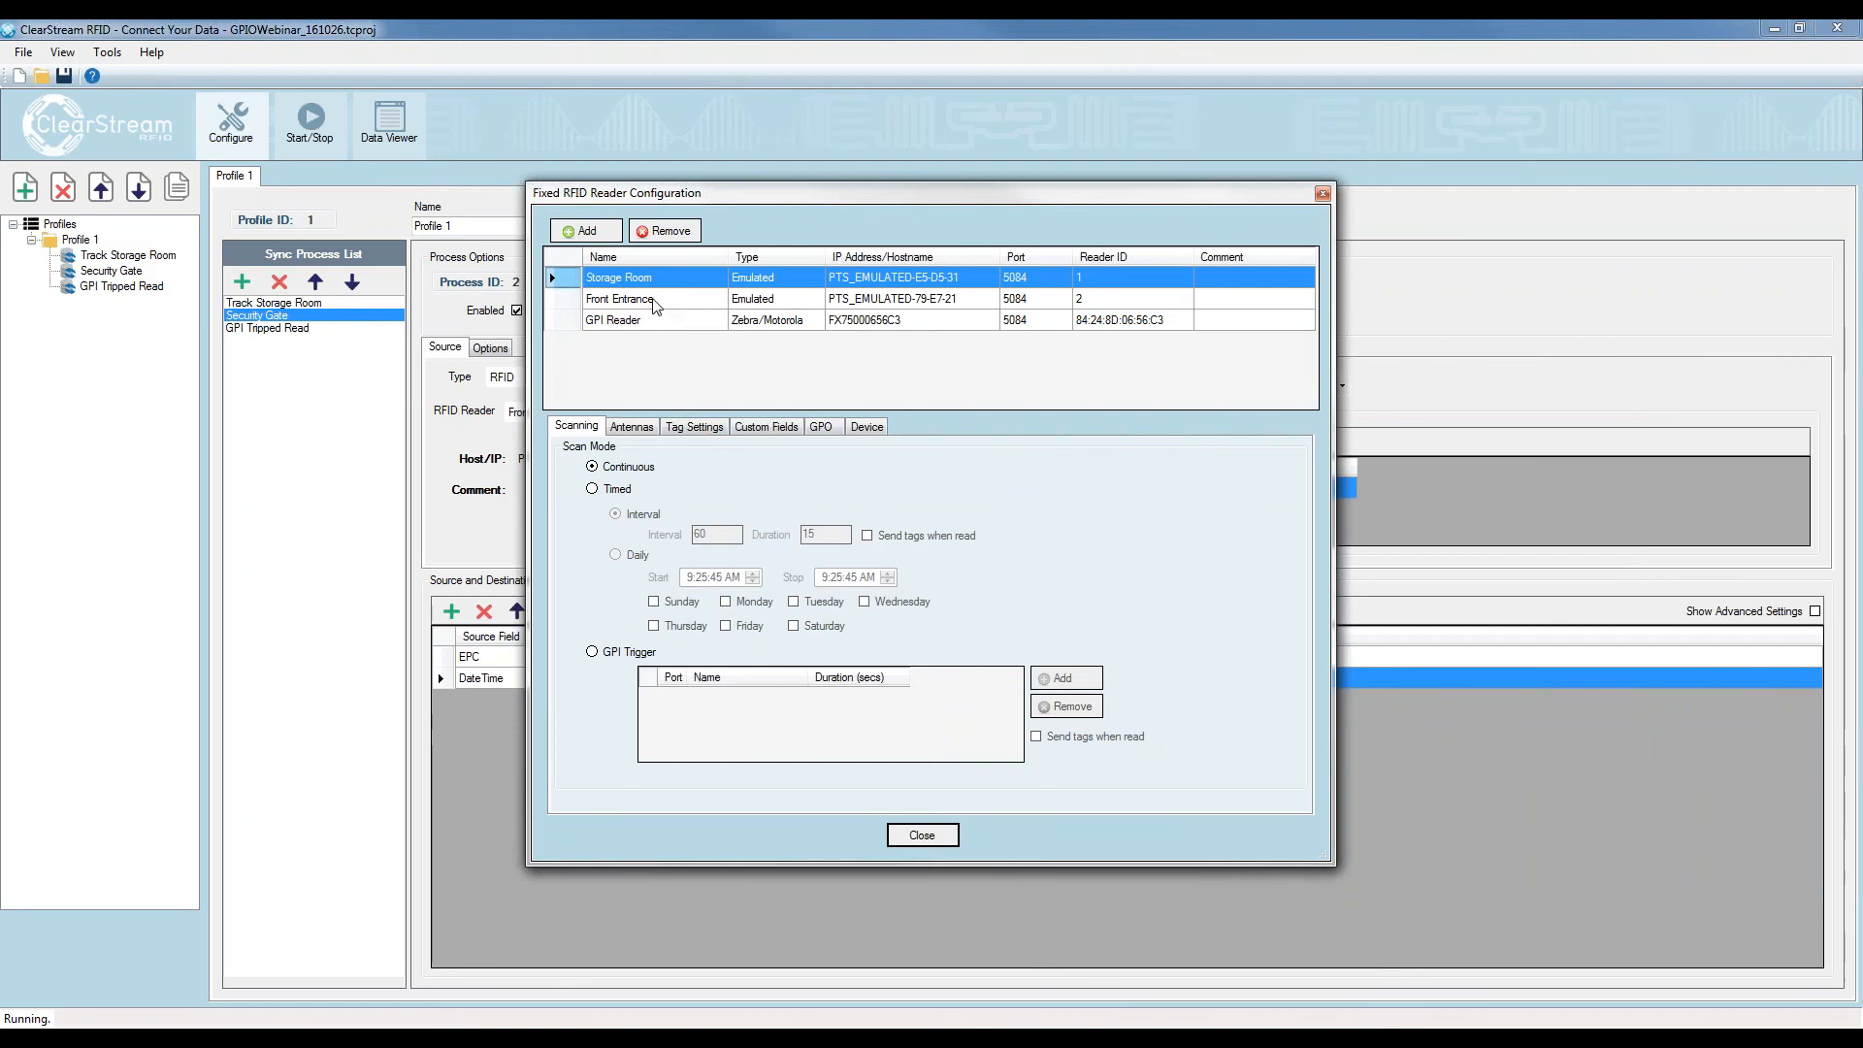
click(656, 299)
click(823, 426)
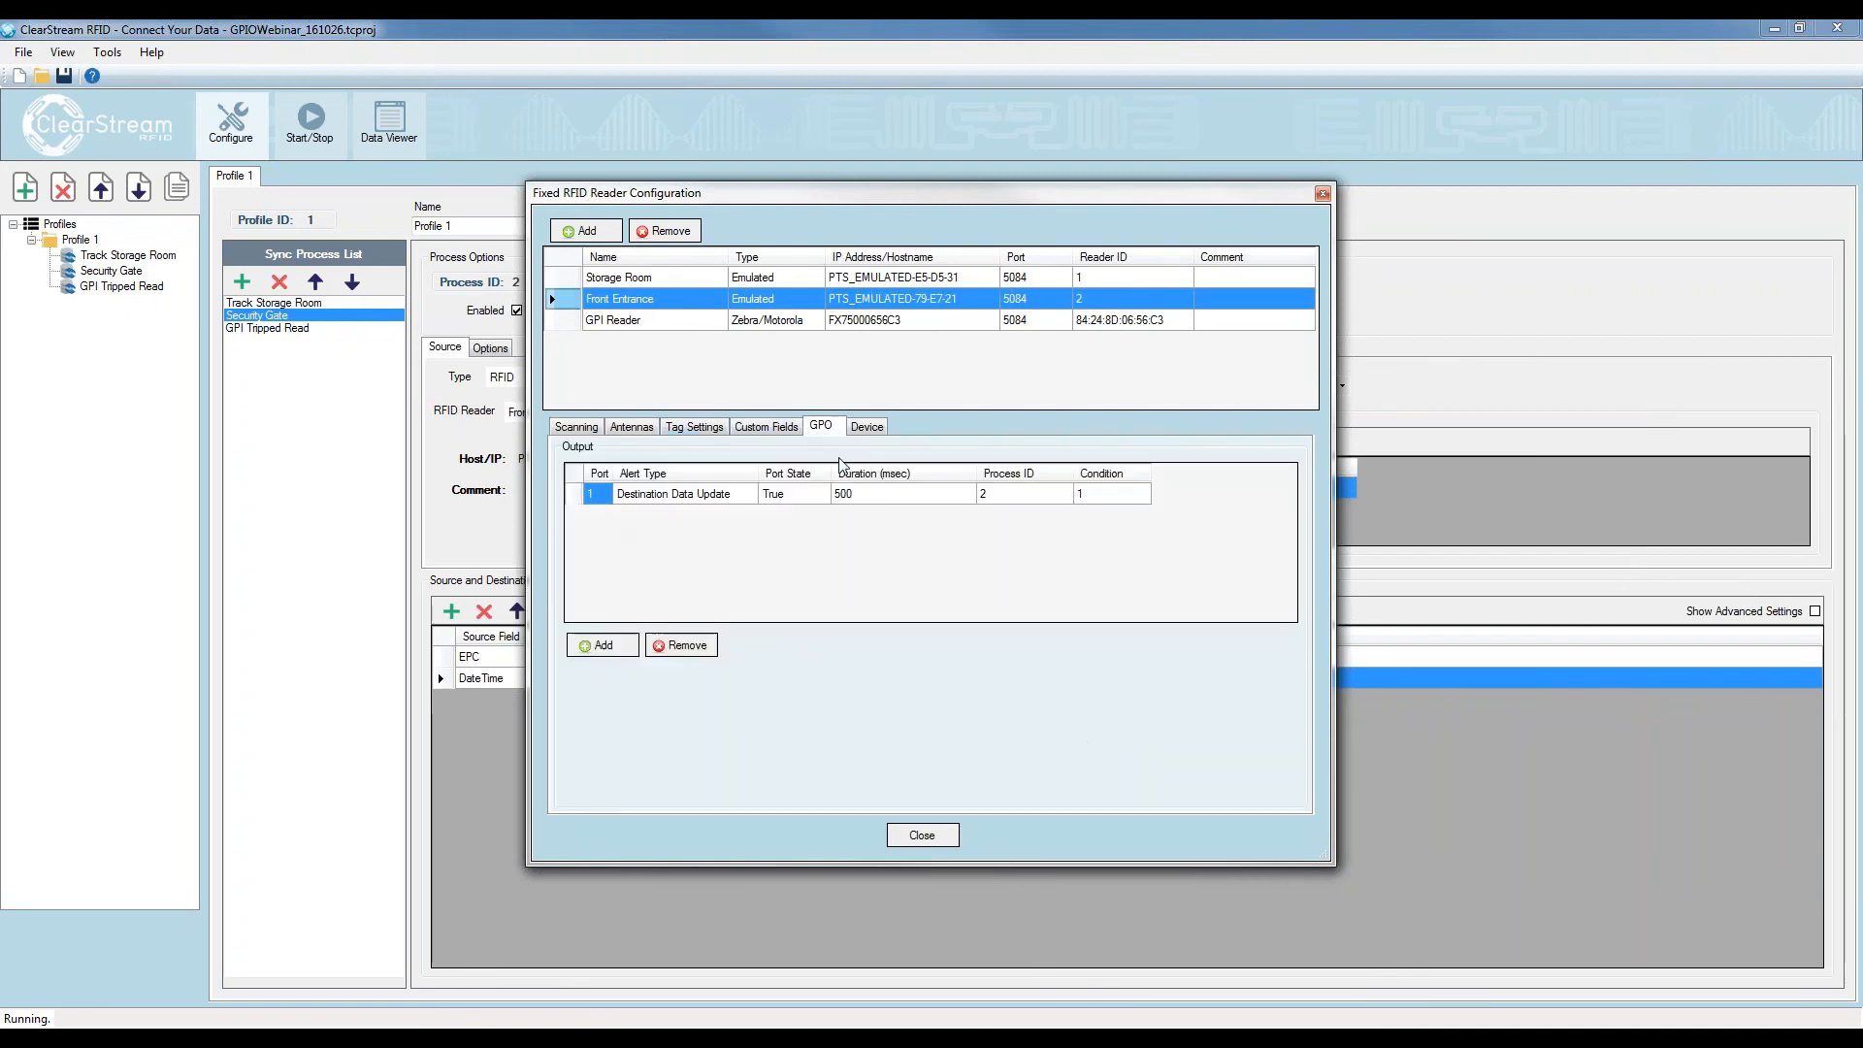
click(578, 492)
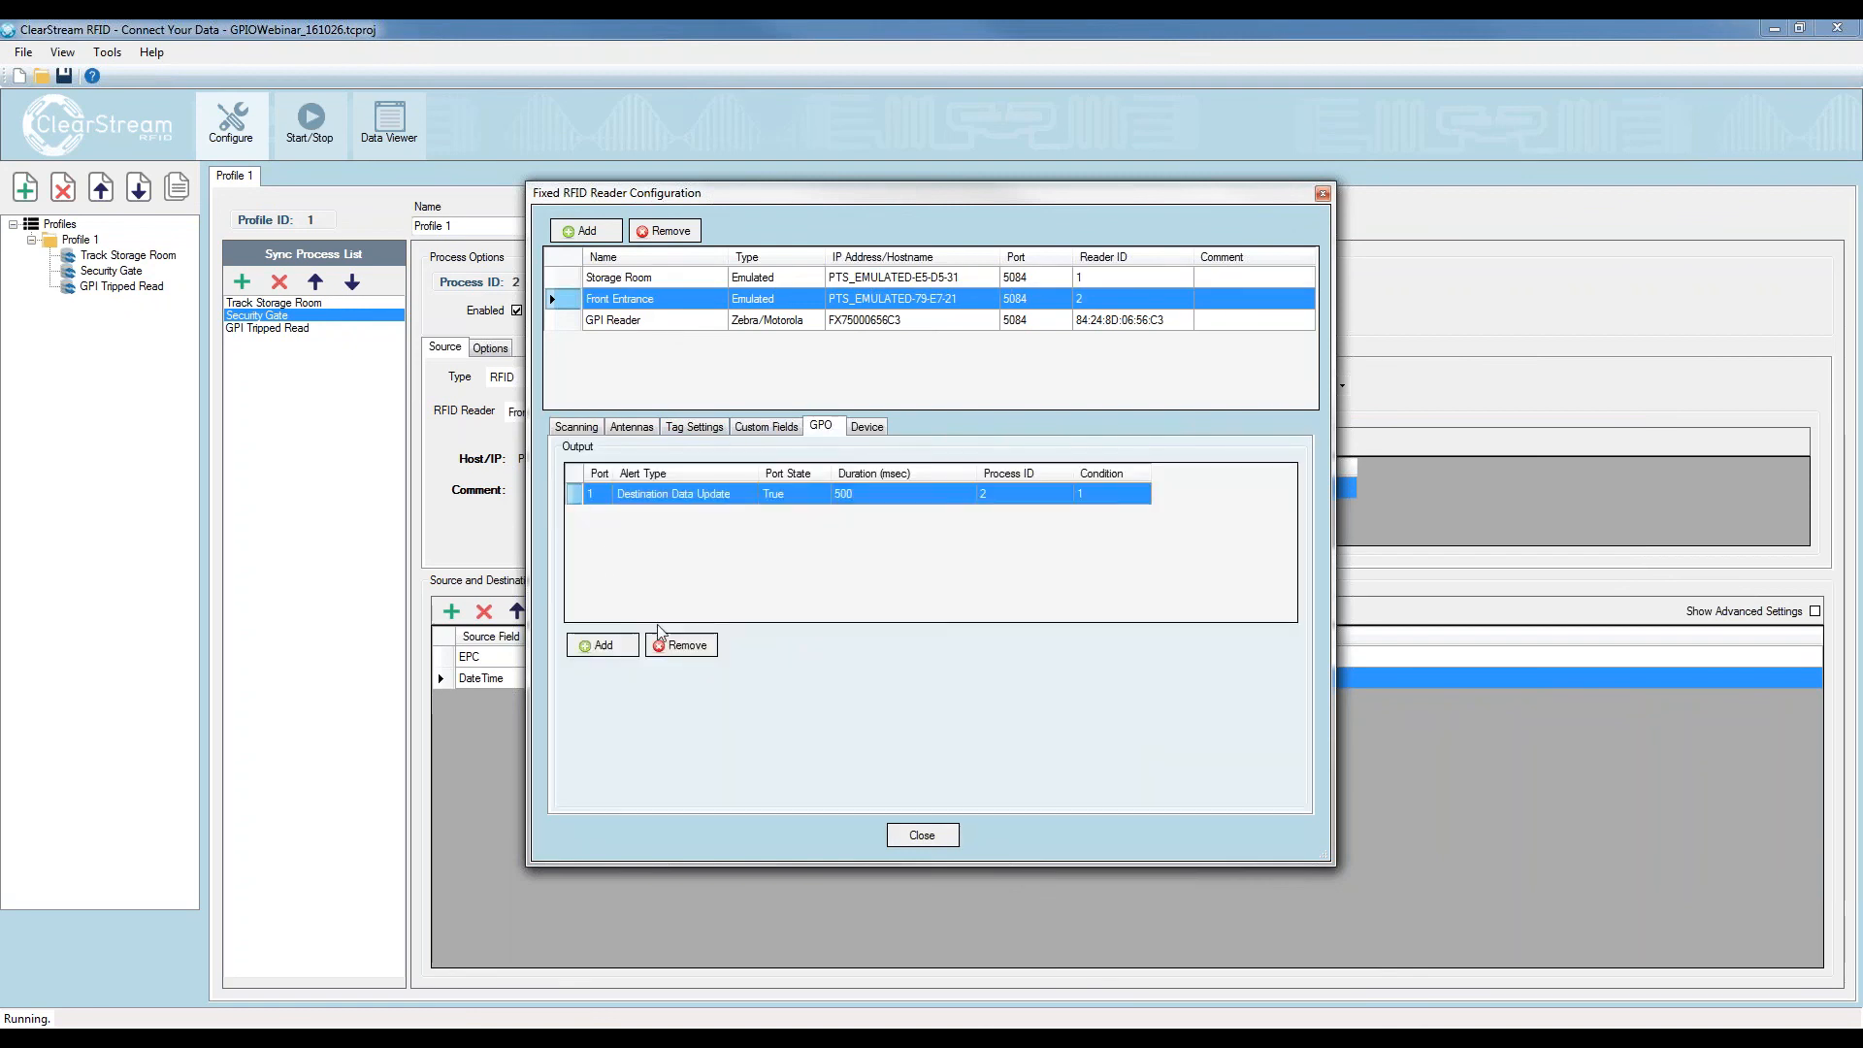
click(682, 646)
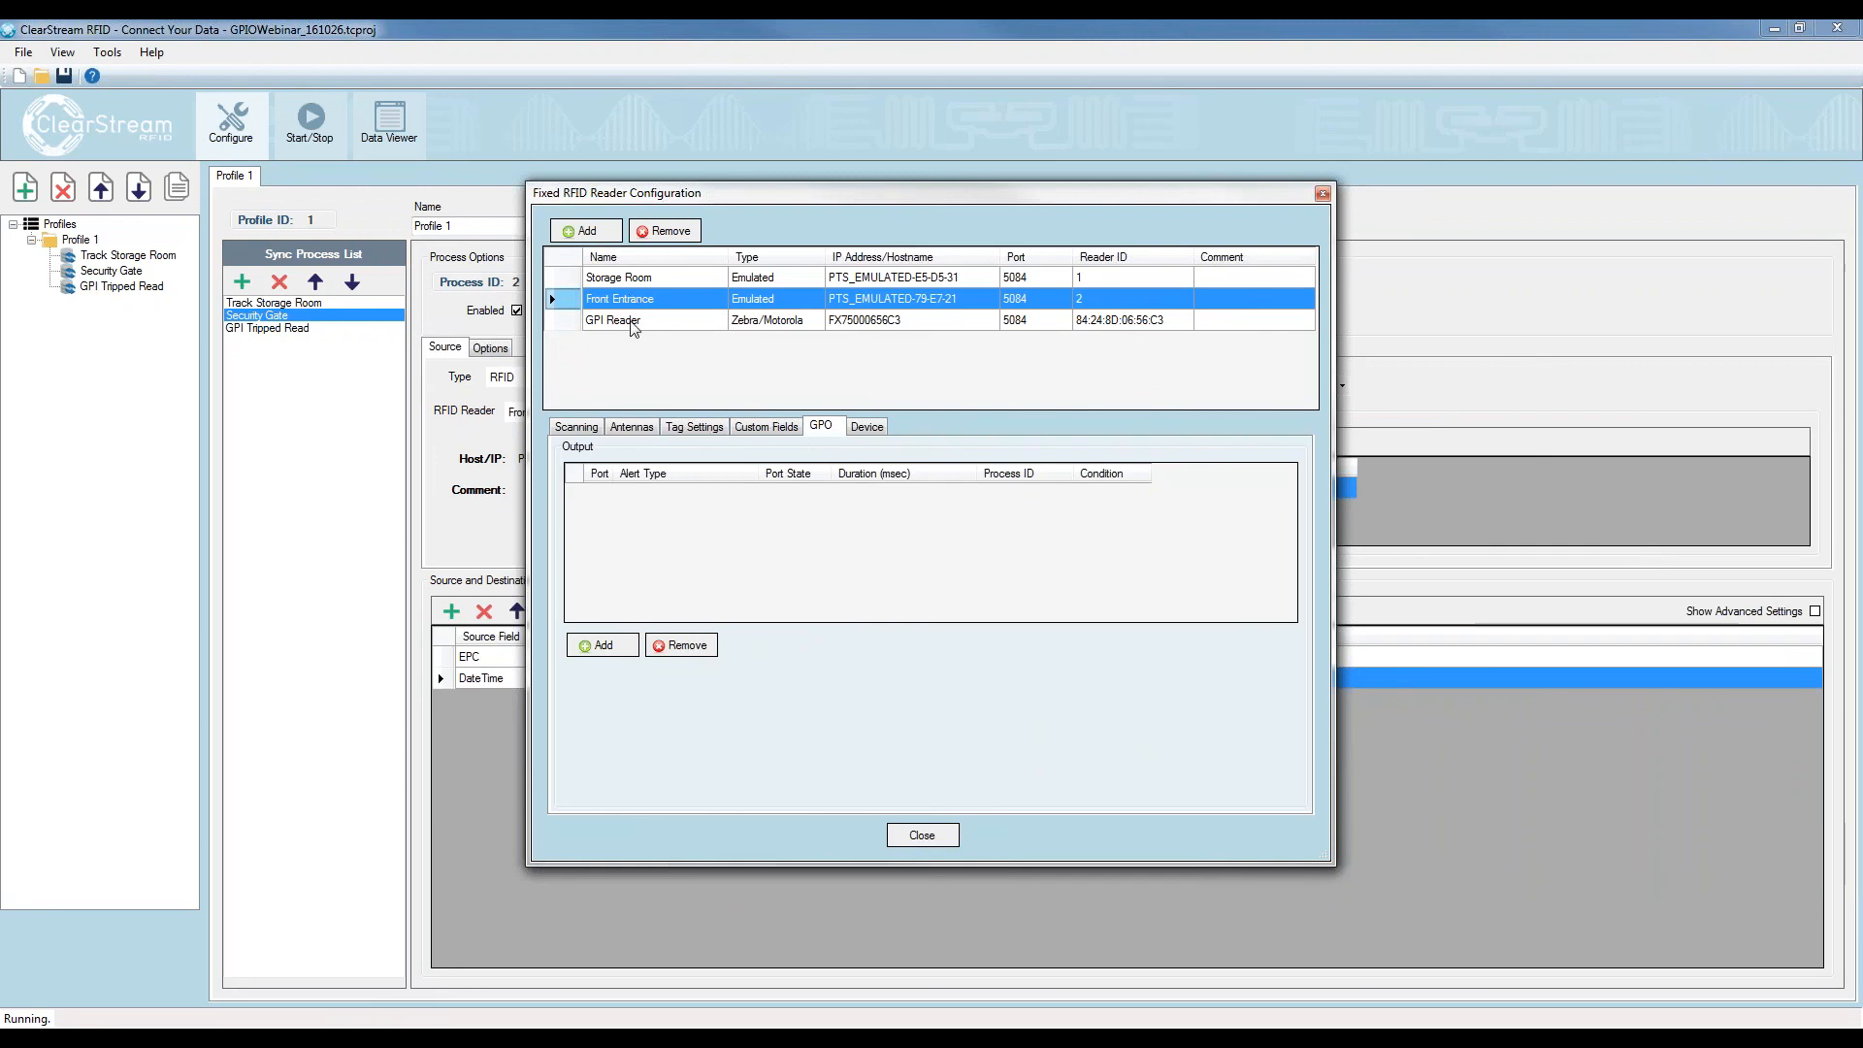
Add a GPO output for the Front Entrance reader on port 1 with alert type Destination Data Update
click(602, 646)
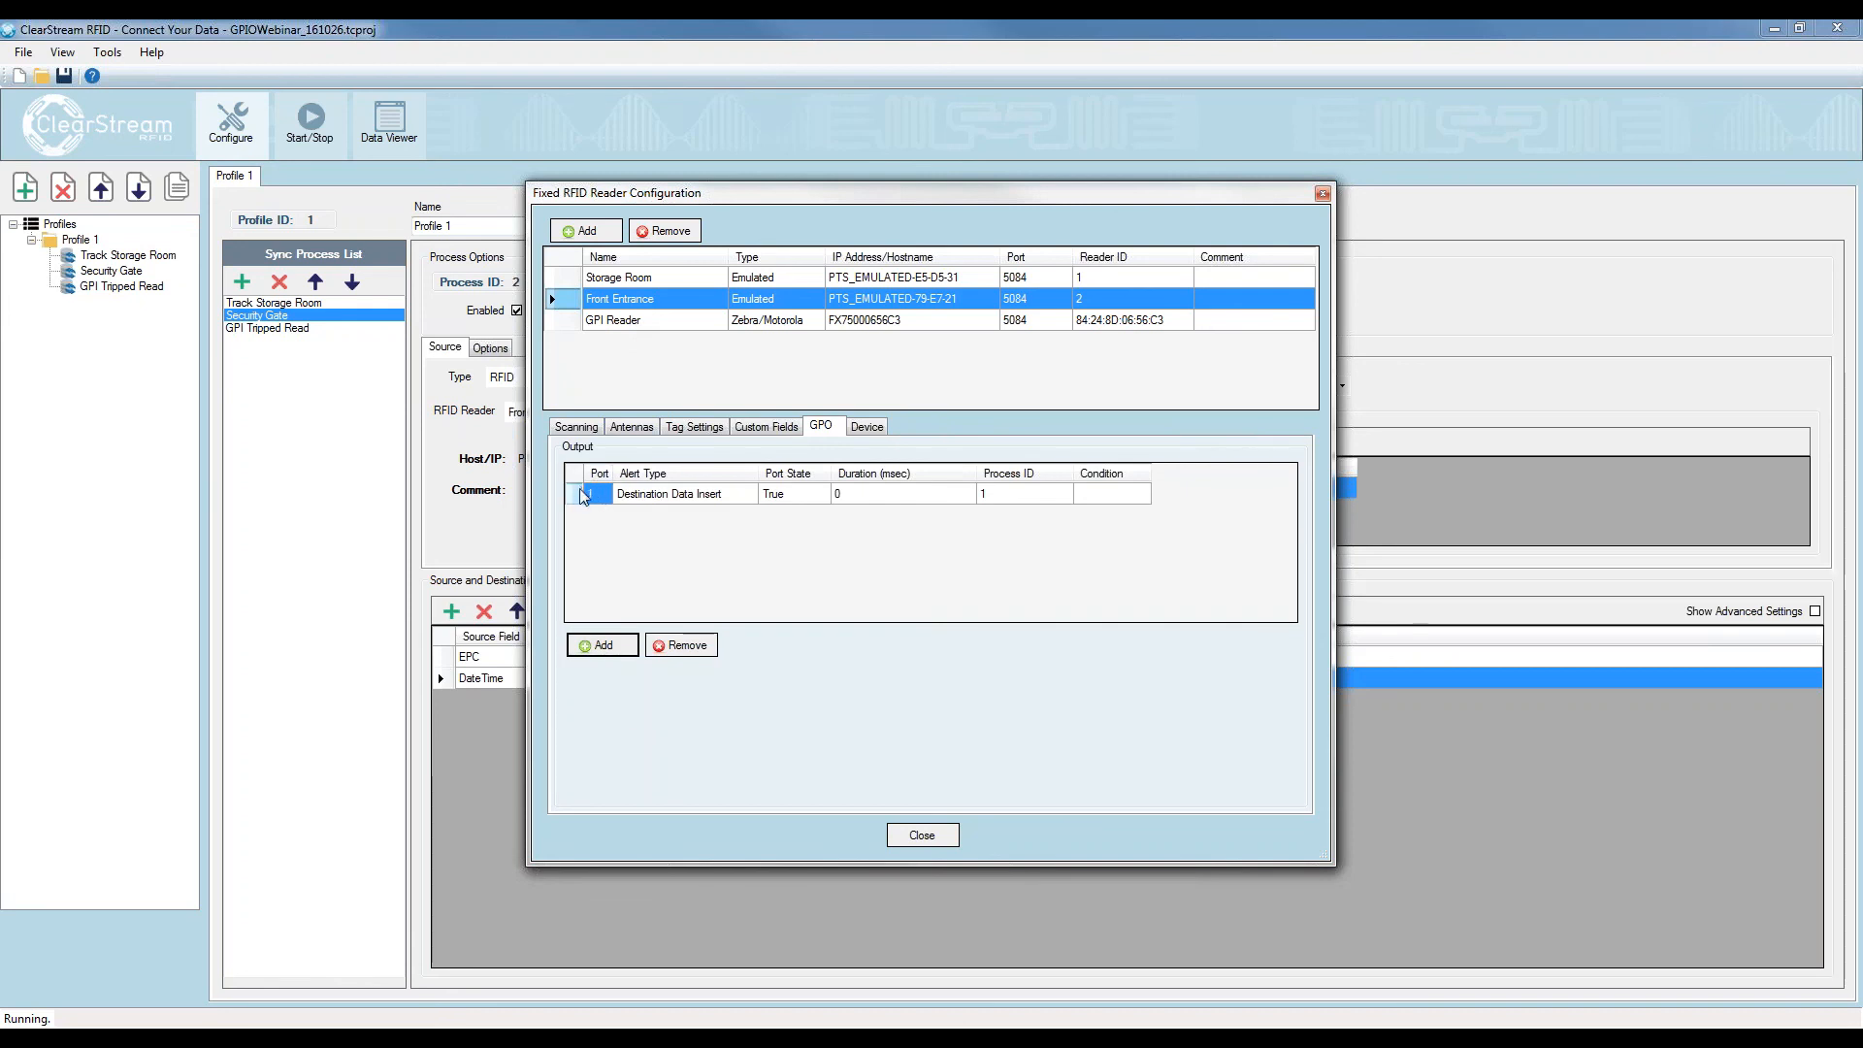
text(1)
click(683, 495)
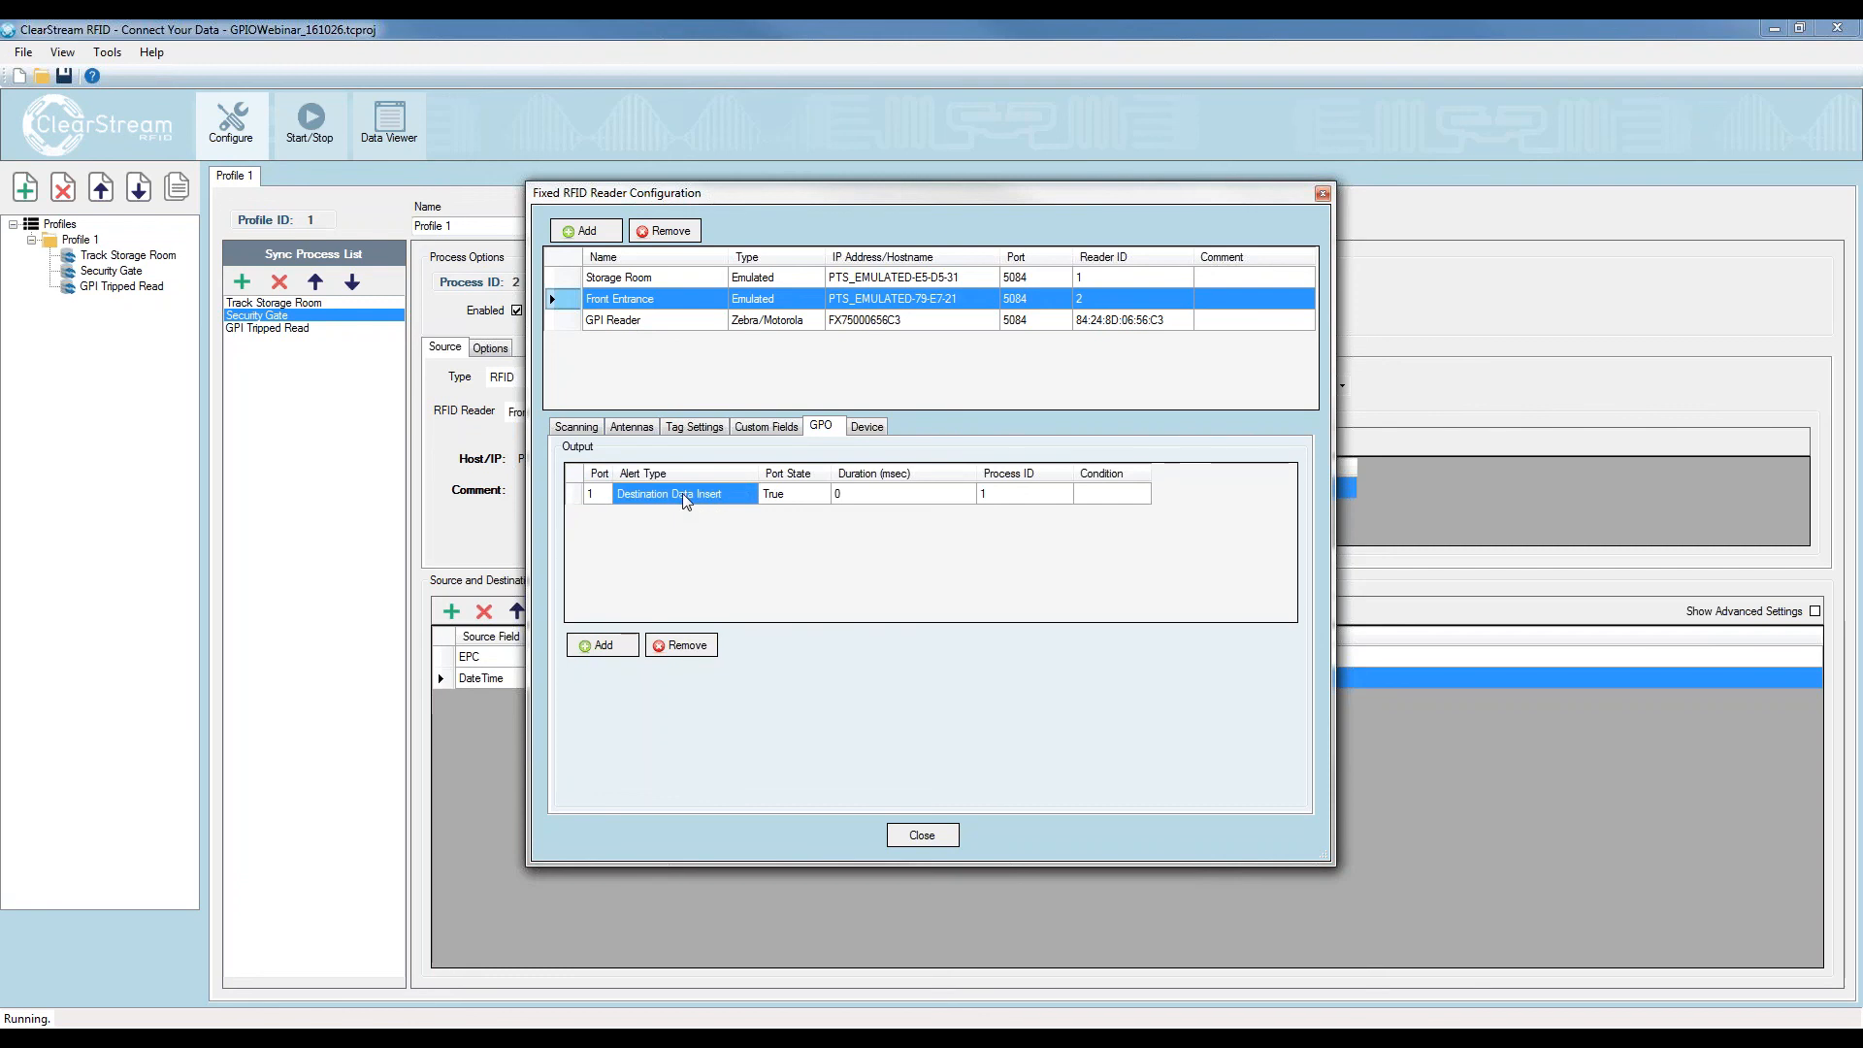
click(684, 495)
click(750, 494)
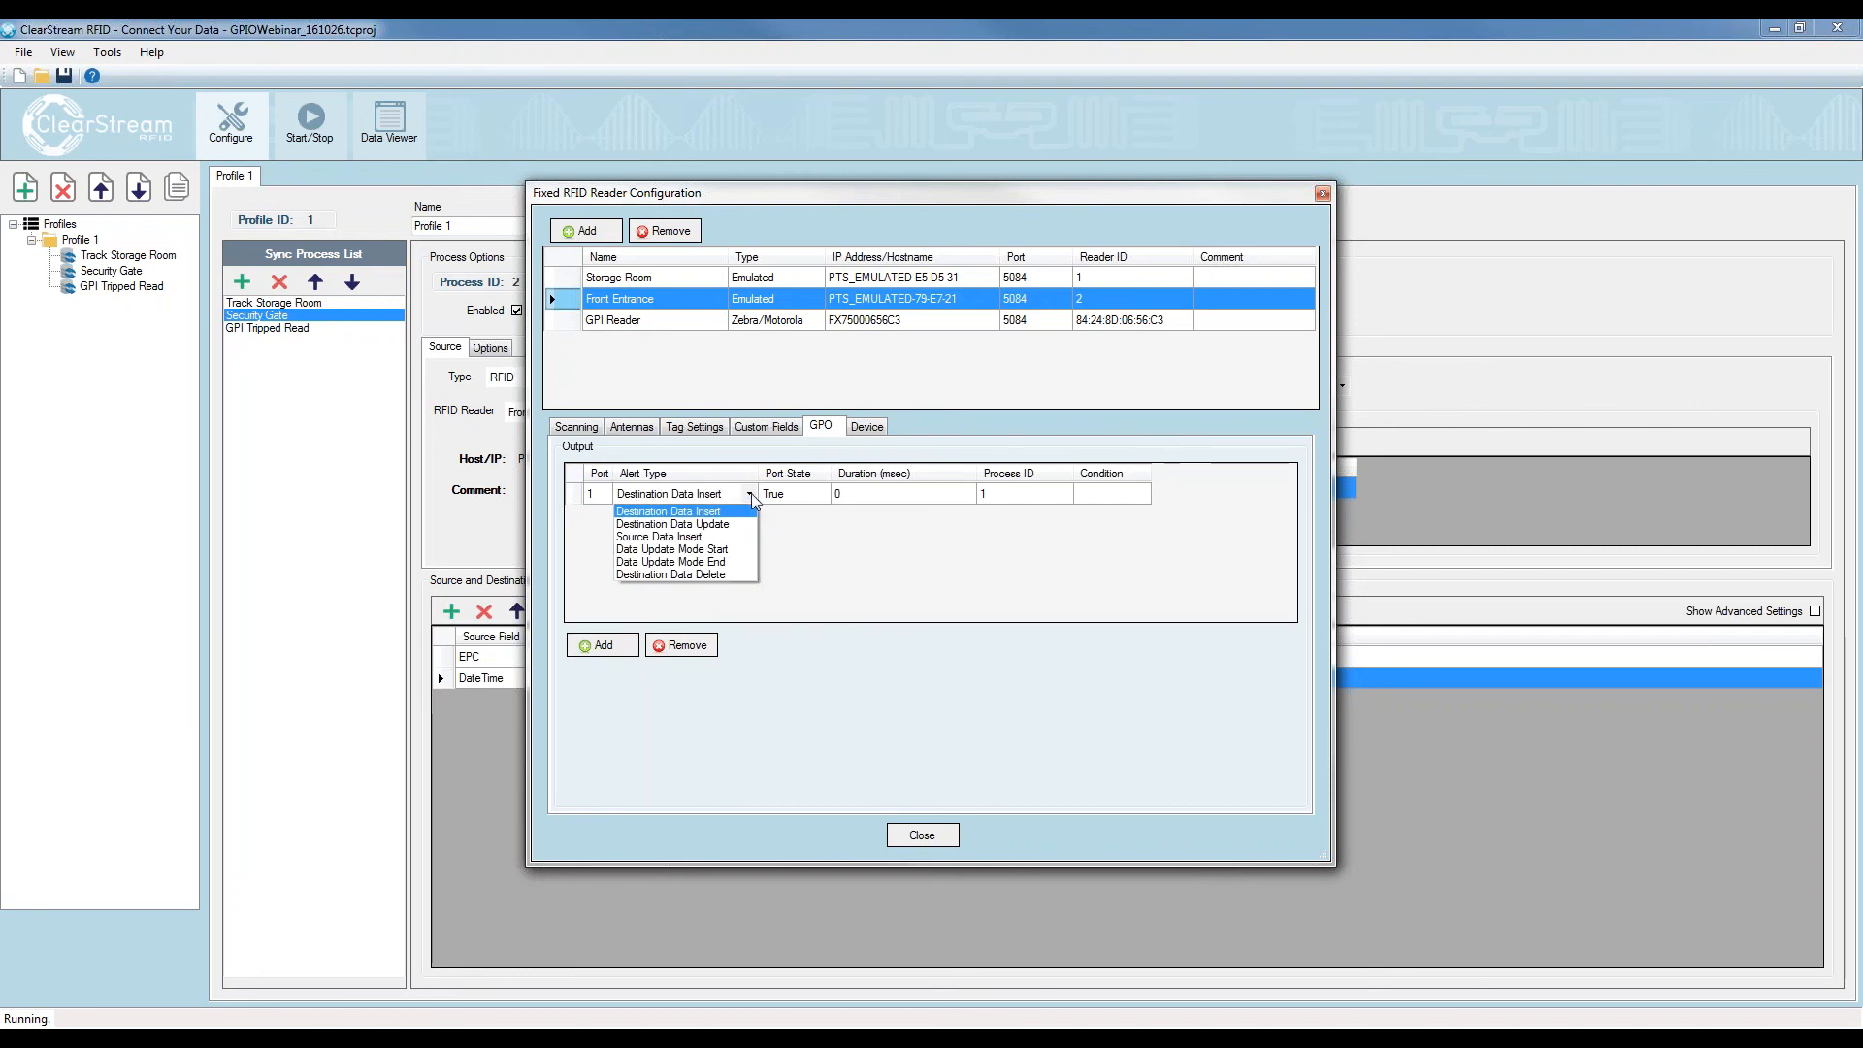
click(691, 526)
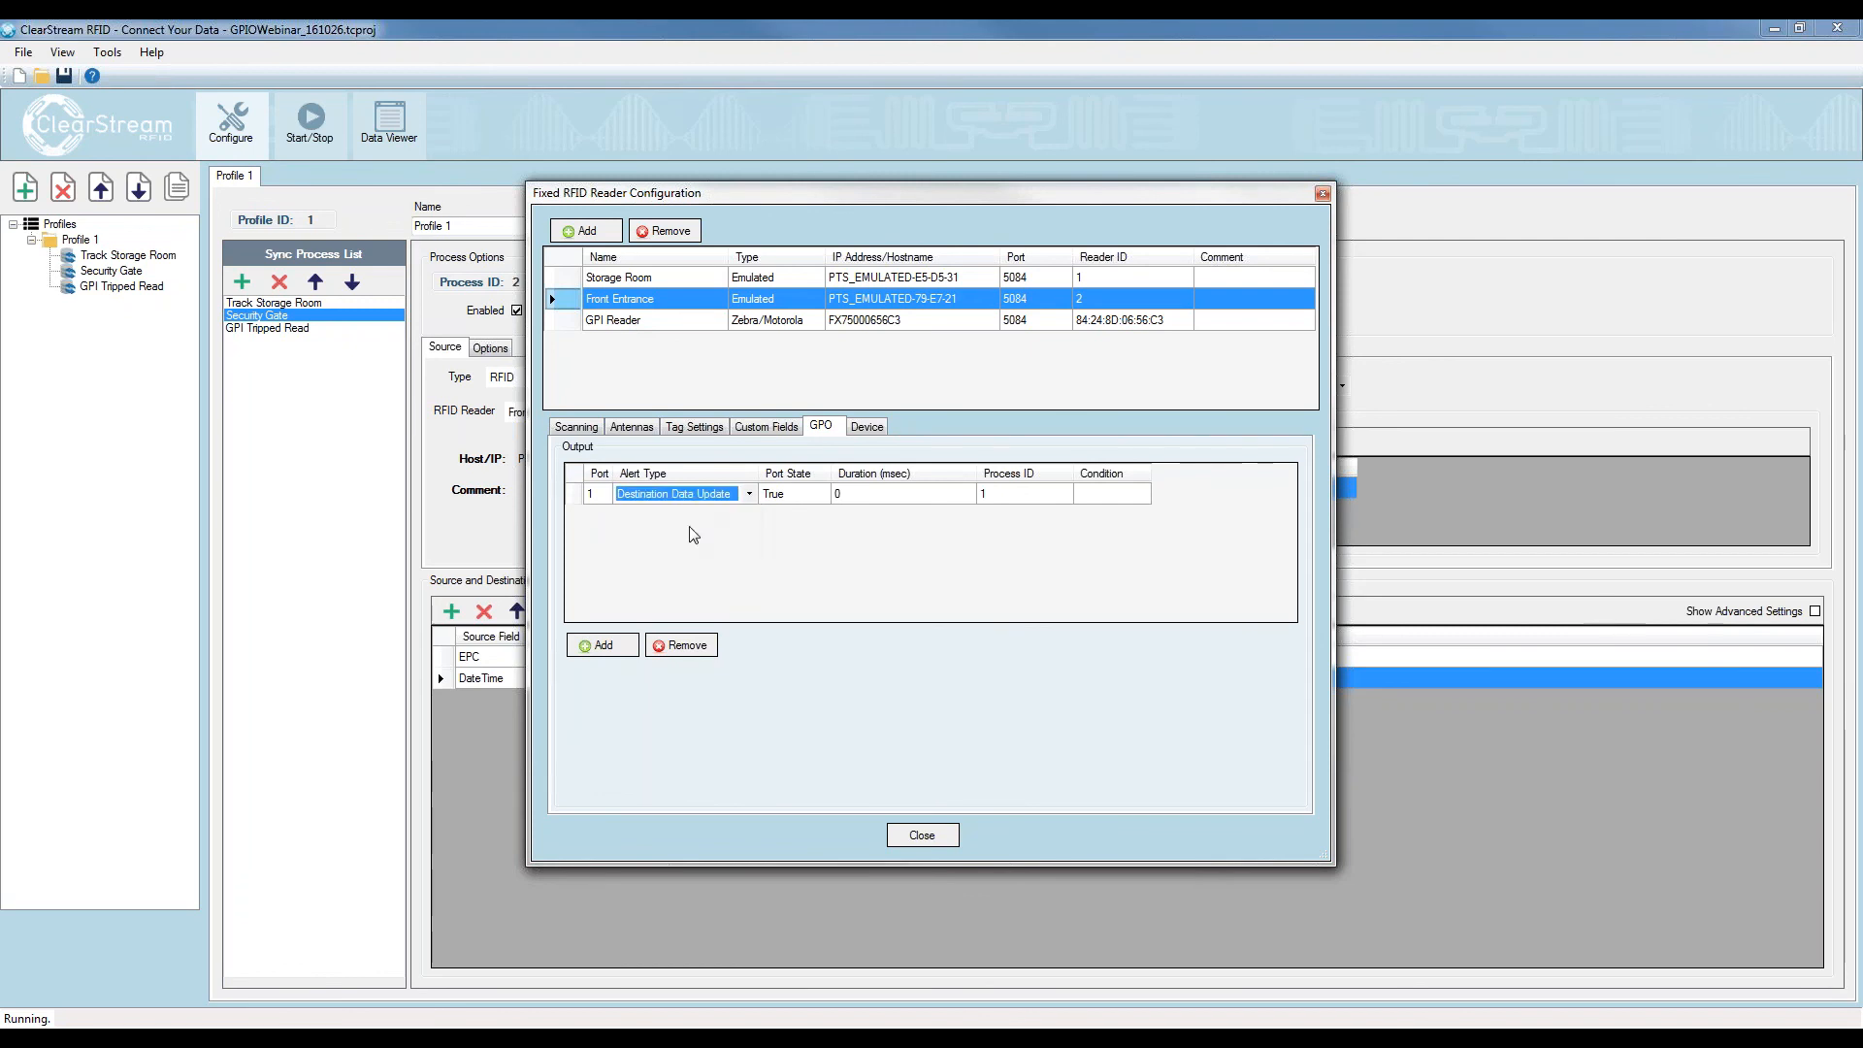
Uncover the Security Gate post options for reference and set the GPO output's duration to 500 msec
drag(778, 196, 880, 603)
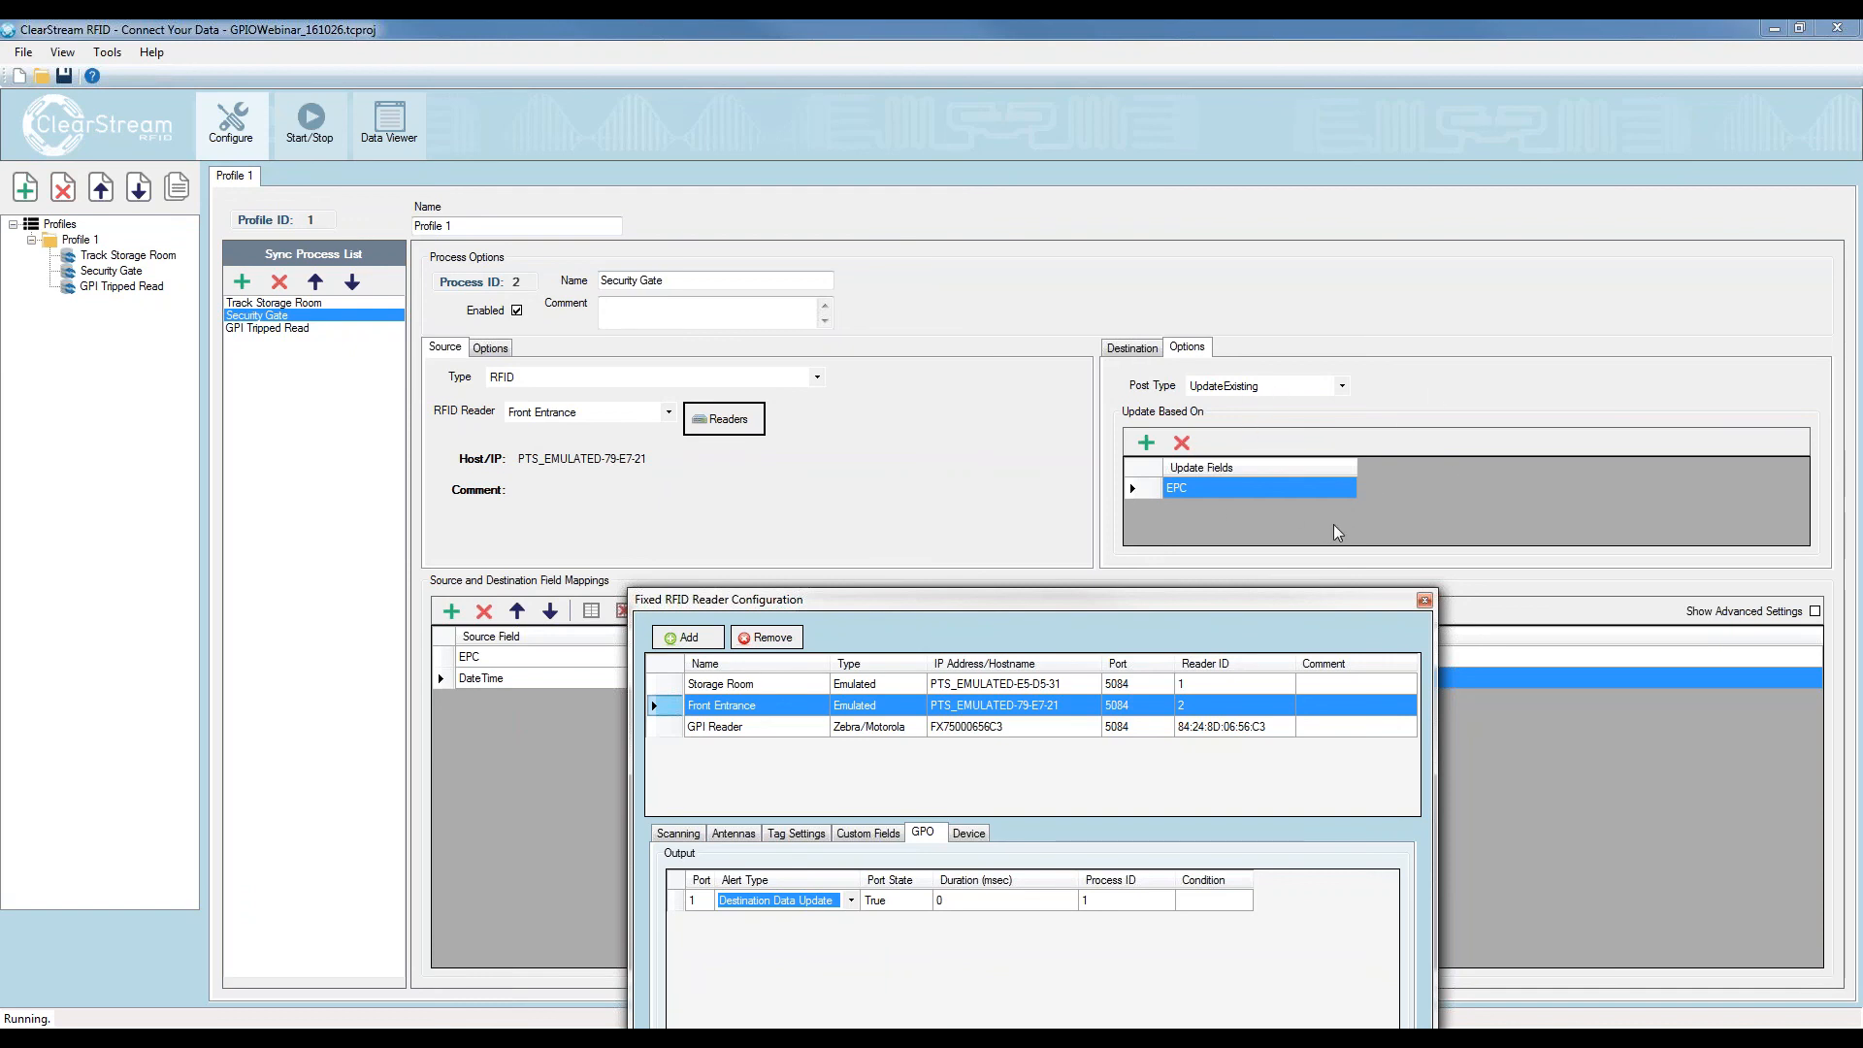
drag(1246, 600, 946, 161)
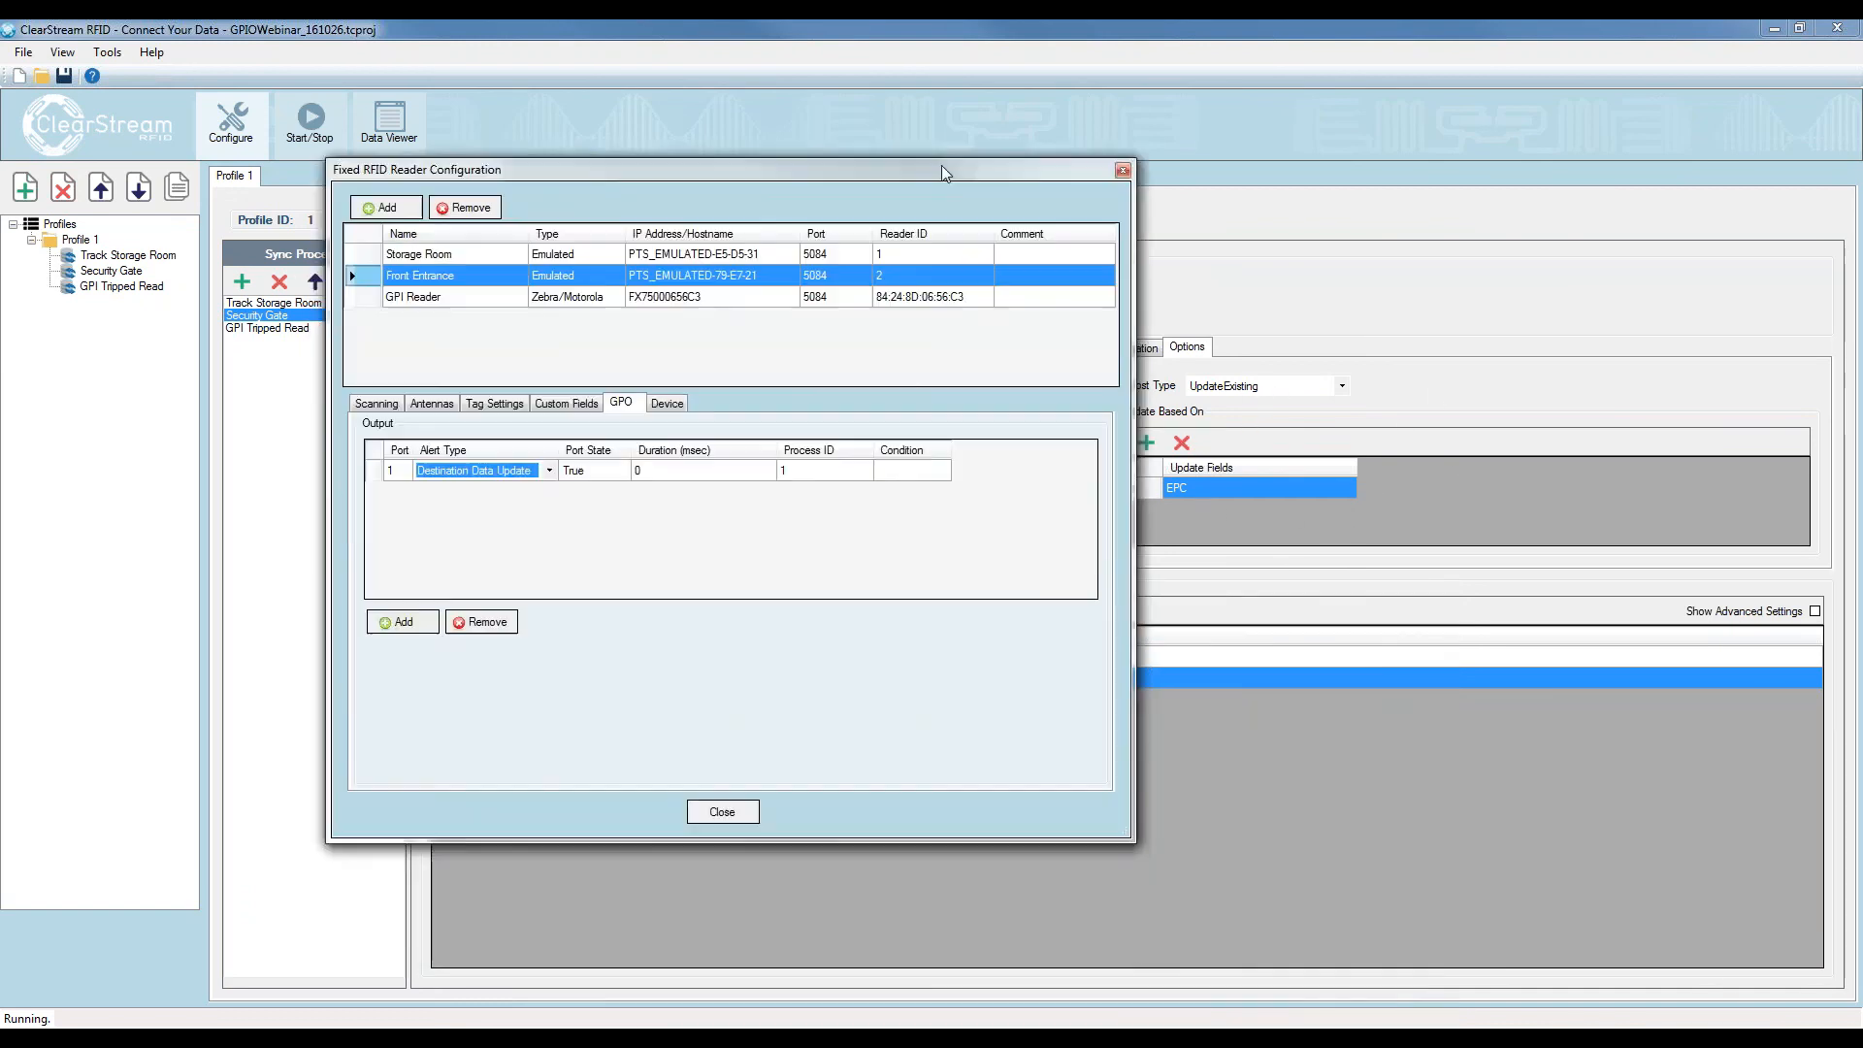
click(667, 463)
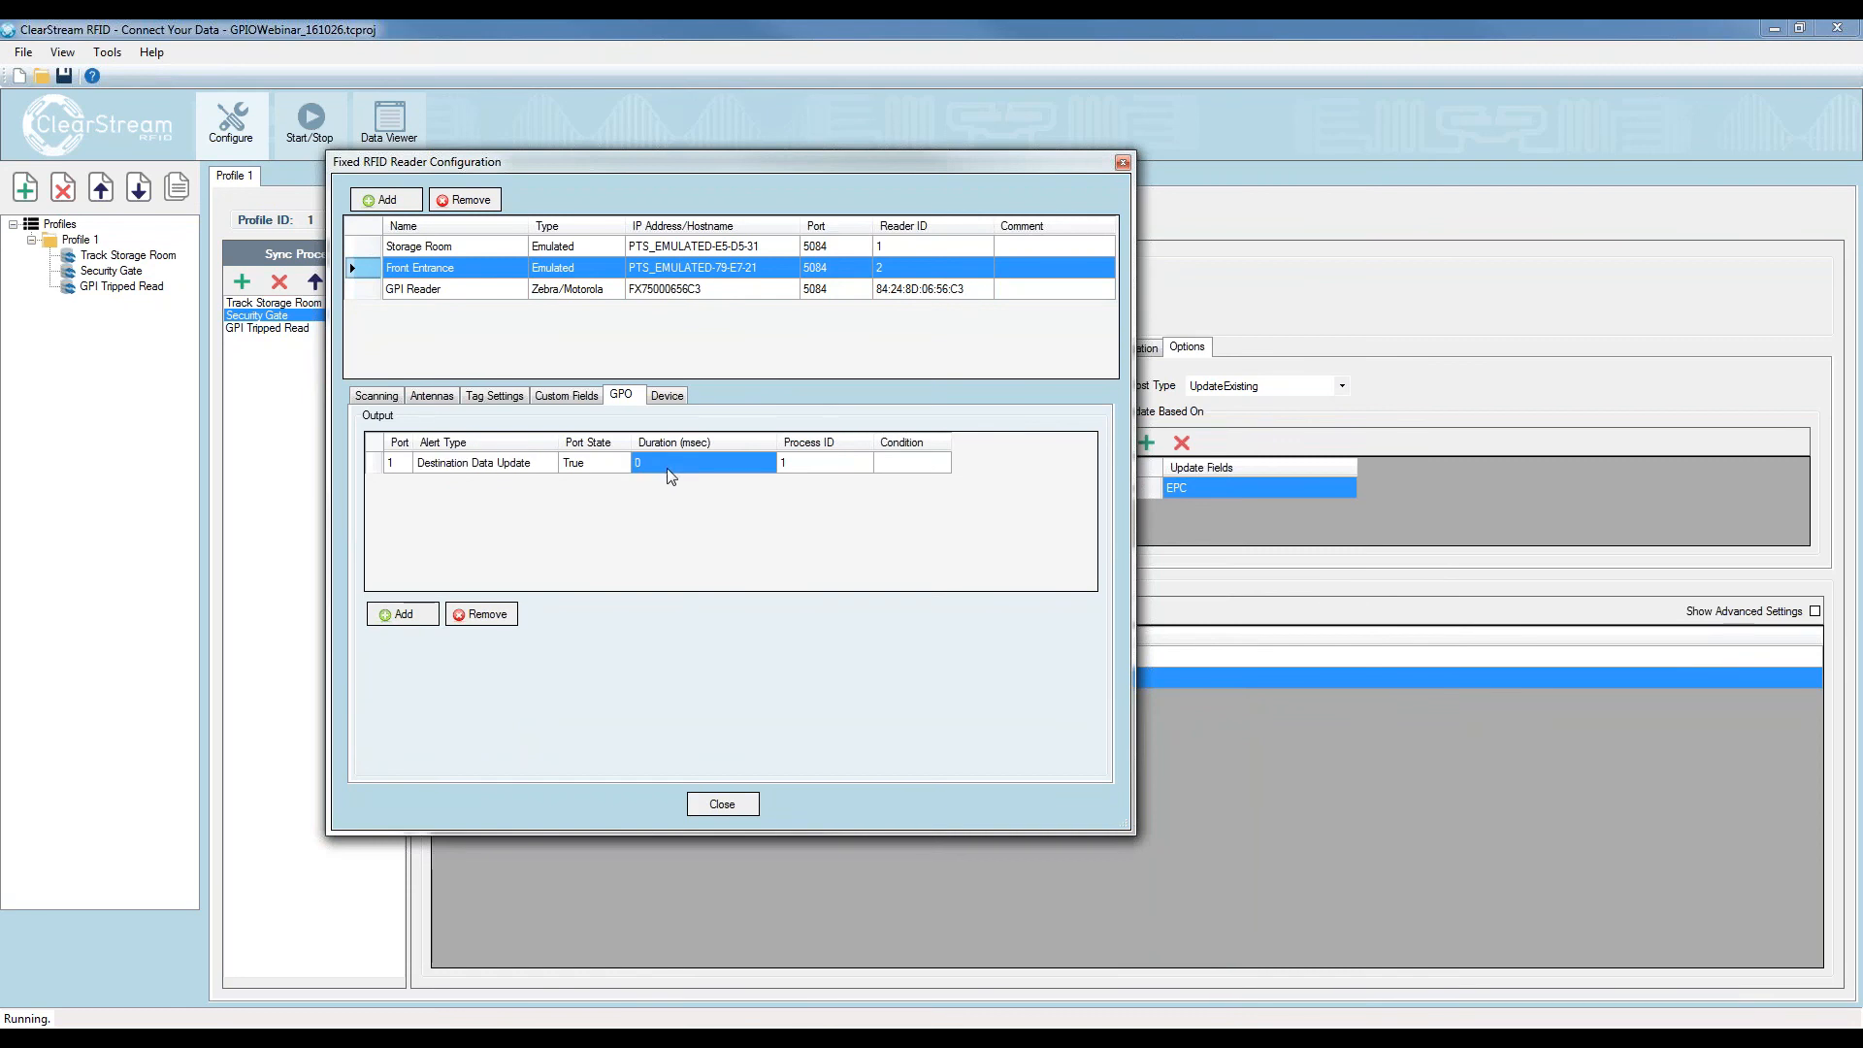
click(684, 474)
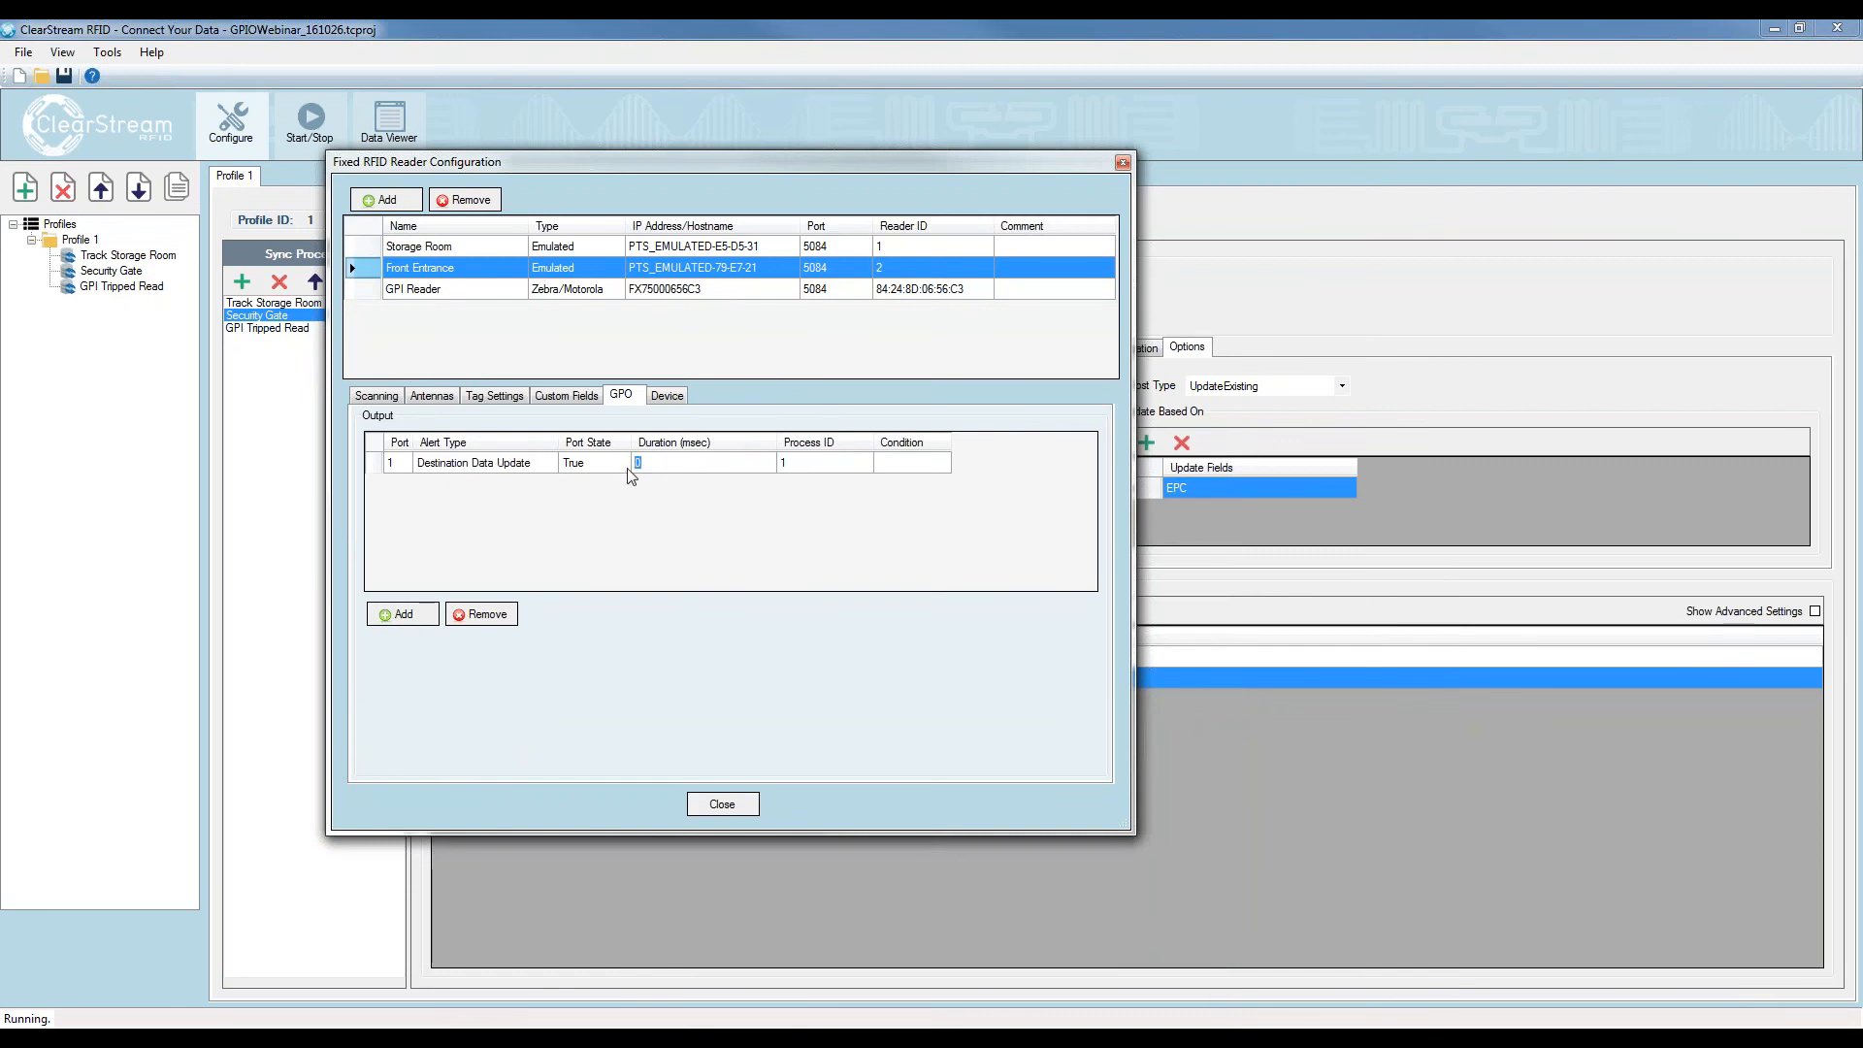
text(500)
click(610, 465)
click(641, 464)
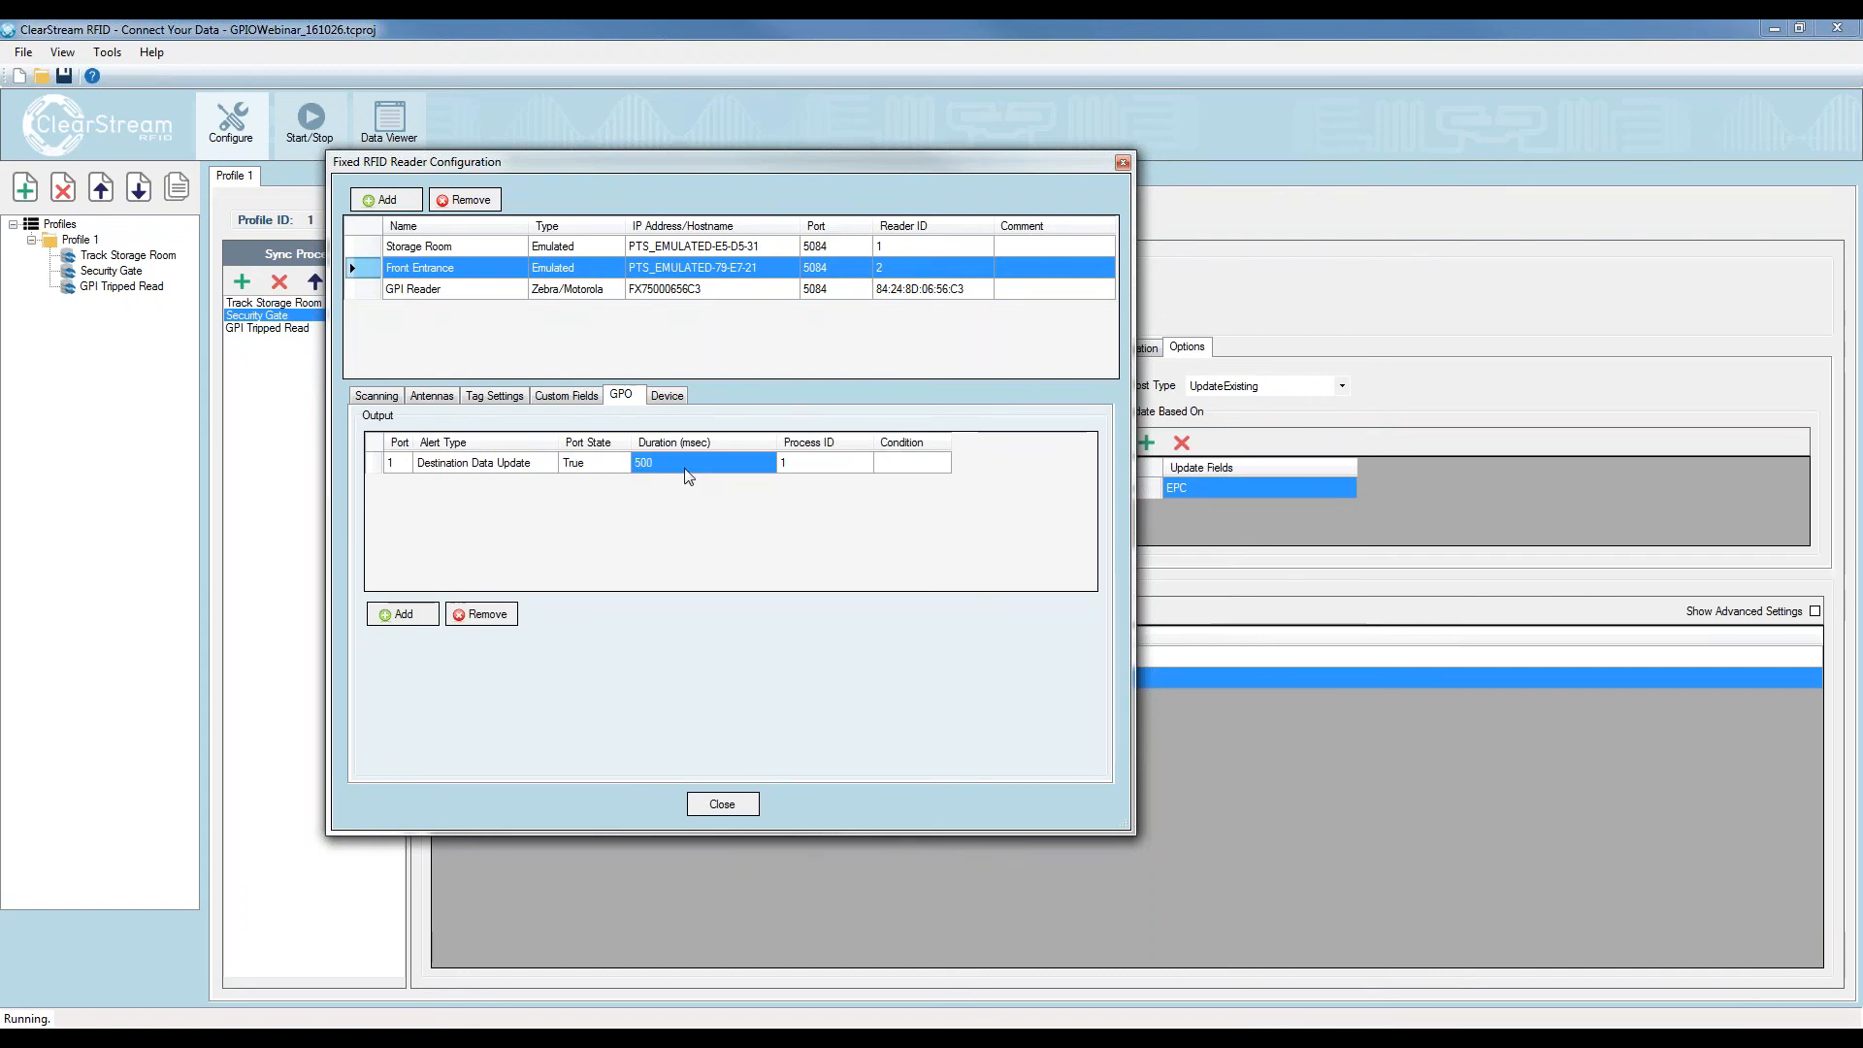
Assign the GPO output to process ID 2 with condition 1 and close the reader configuration
click(801, 469)
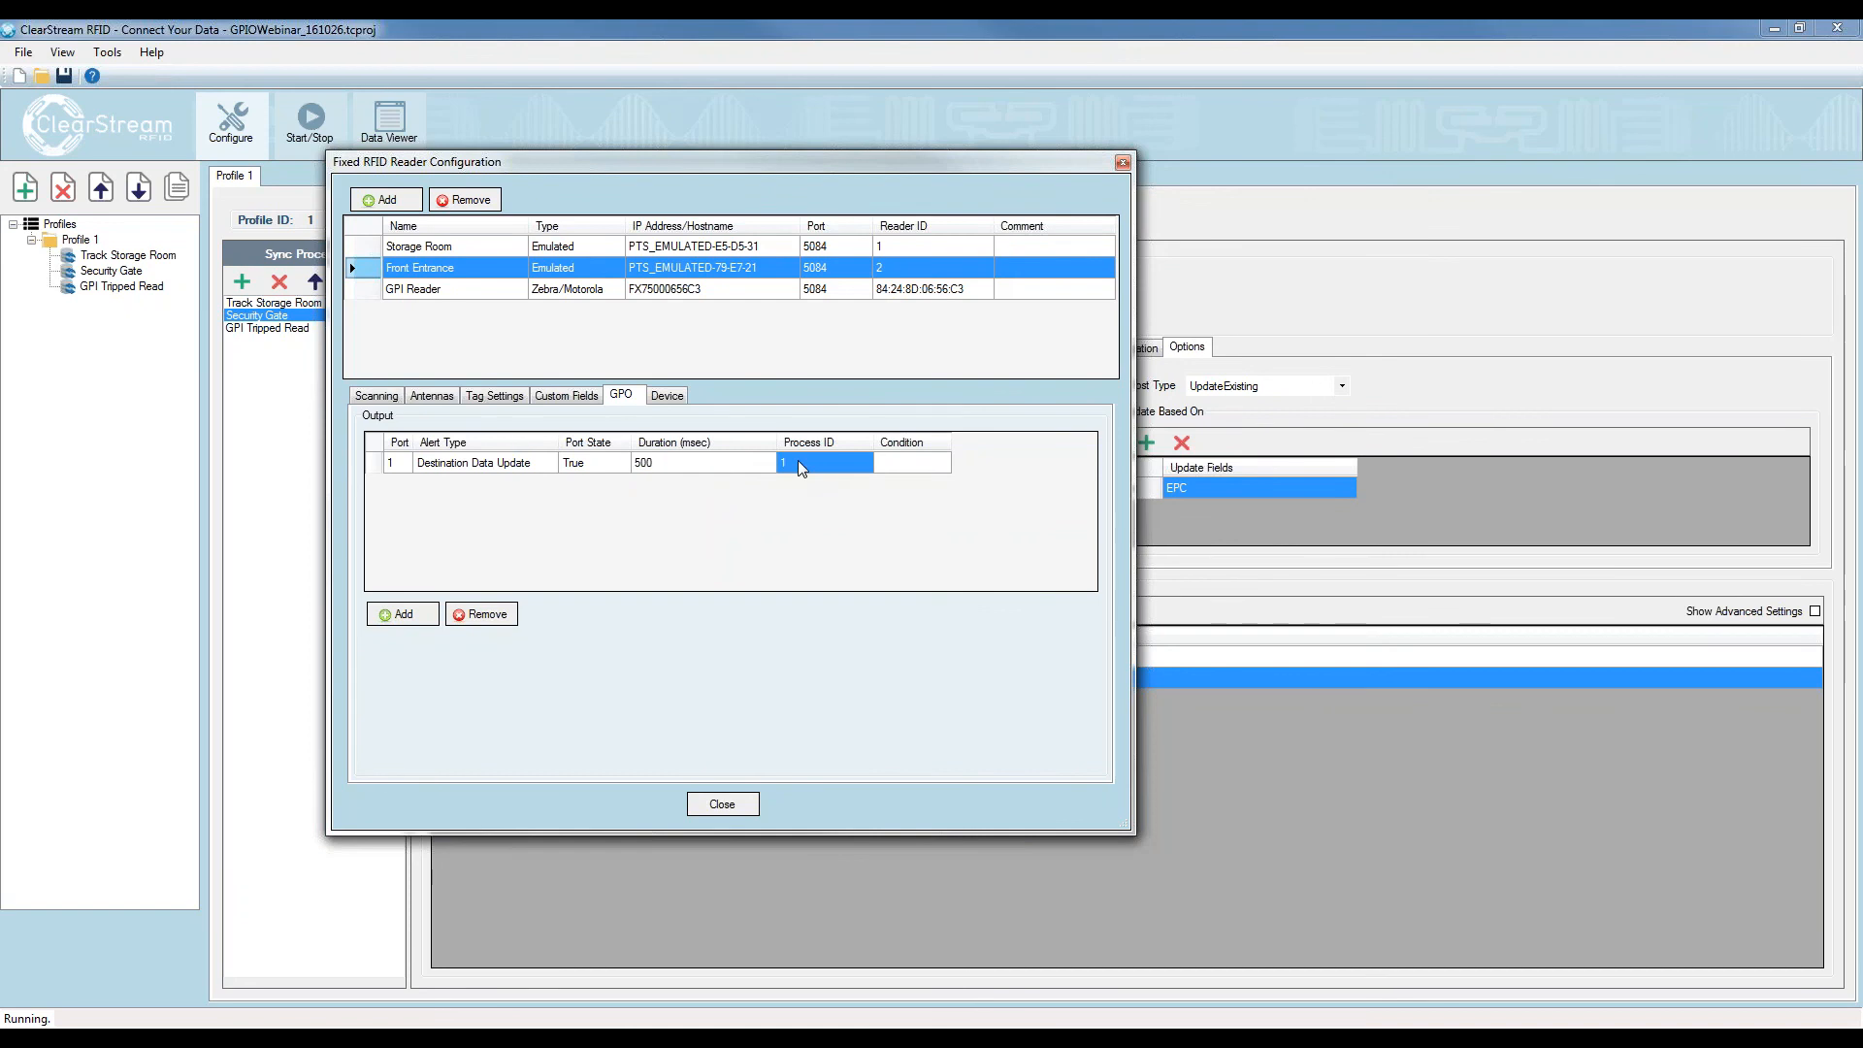
click(904, 466)
click(825, 469)
click(825, 470)
drag(573, 165, 1059, 318)
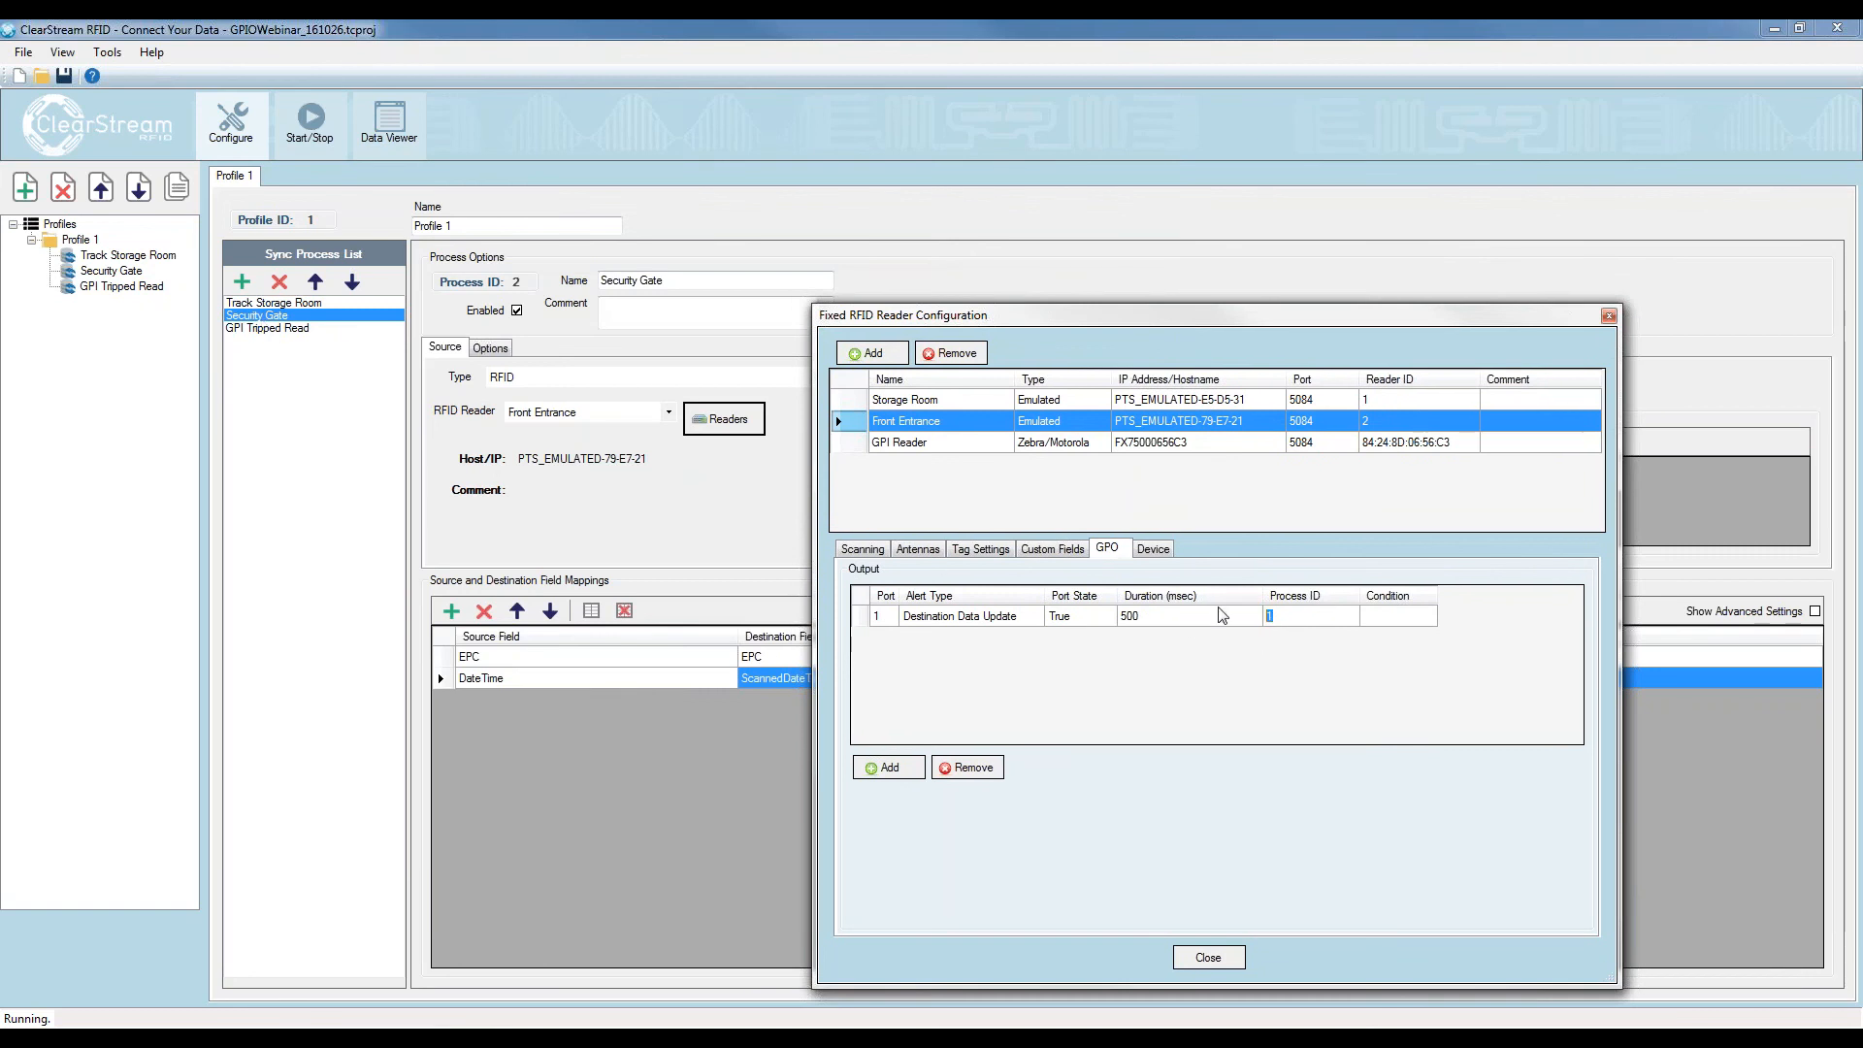
text(2)
click(1394, 623)
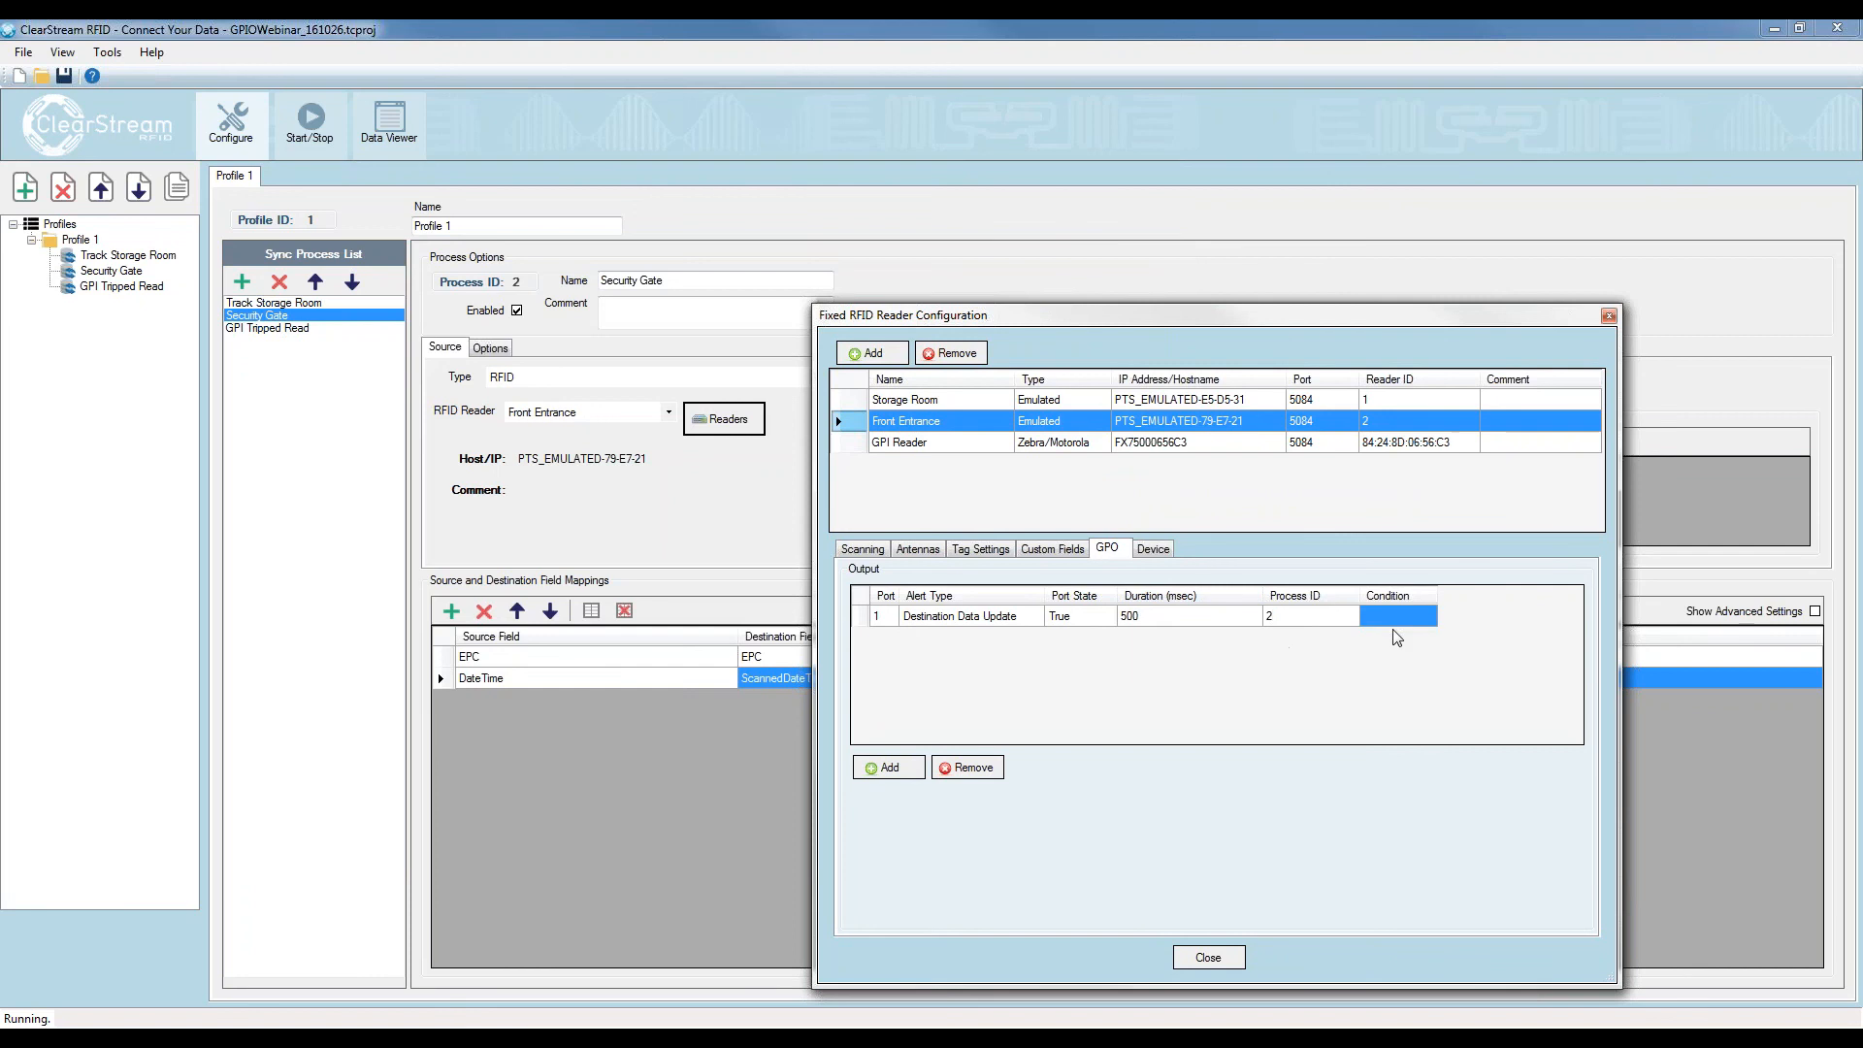
click(1391, 628)
text(1)
double_click(1370, 615)
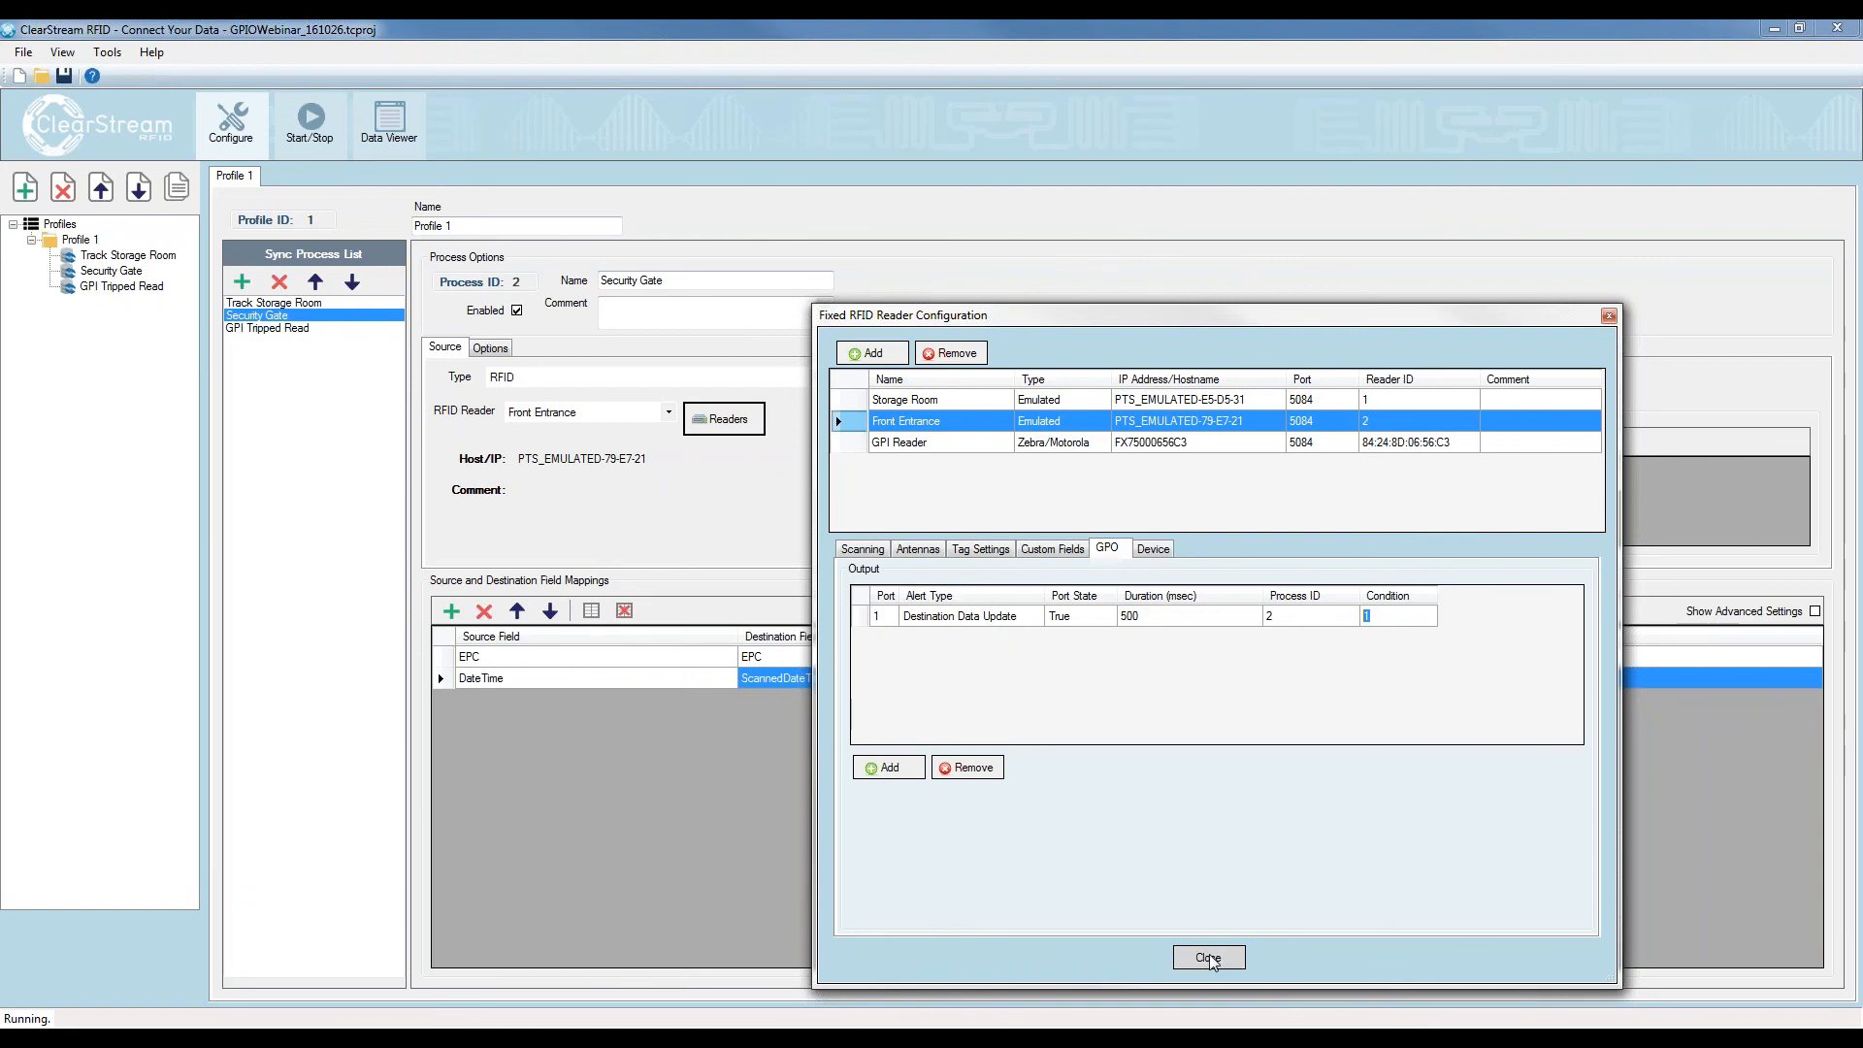
click(1149, 626)
click(1155, 626)
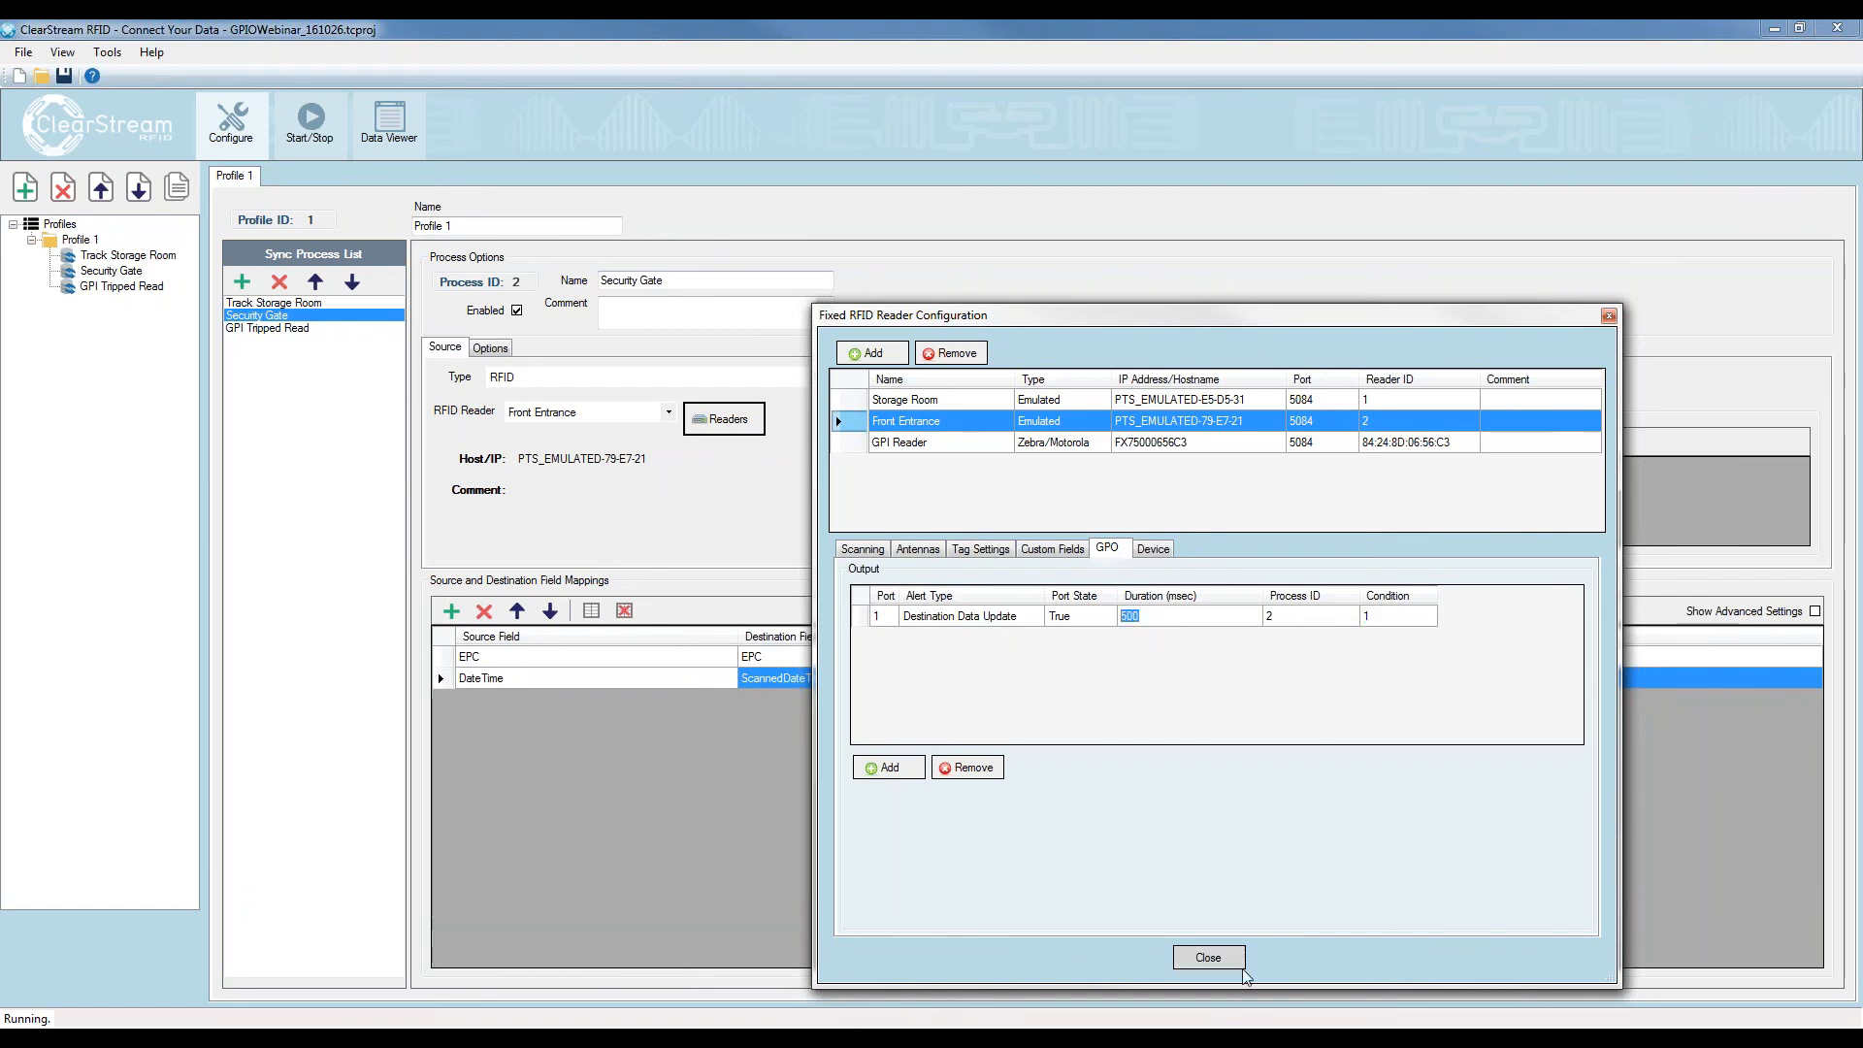
click(1208, 958)
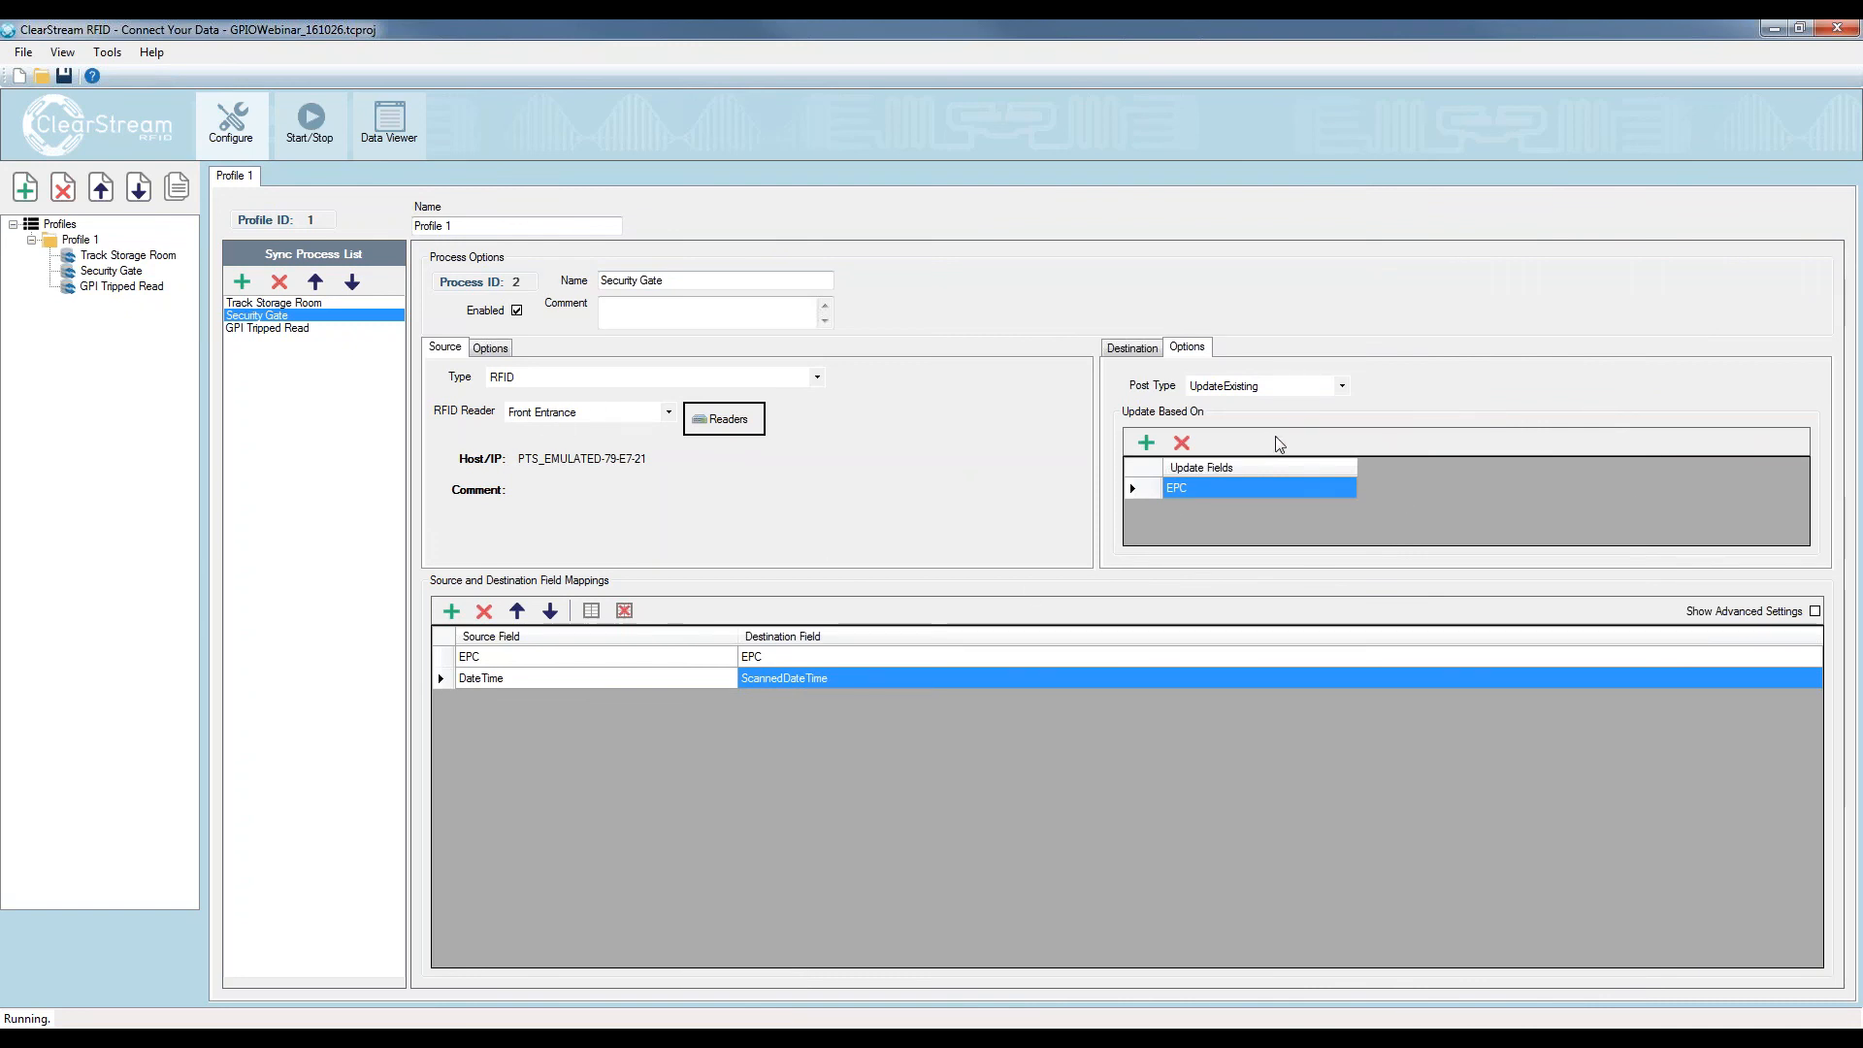
Reopen the reader configuration to recheck the Front Entrance GPO output, close it, and widen the Source Field mapping column
click(700, 420)
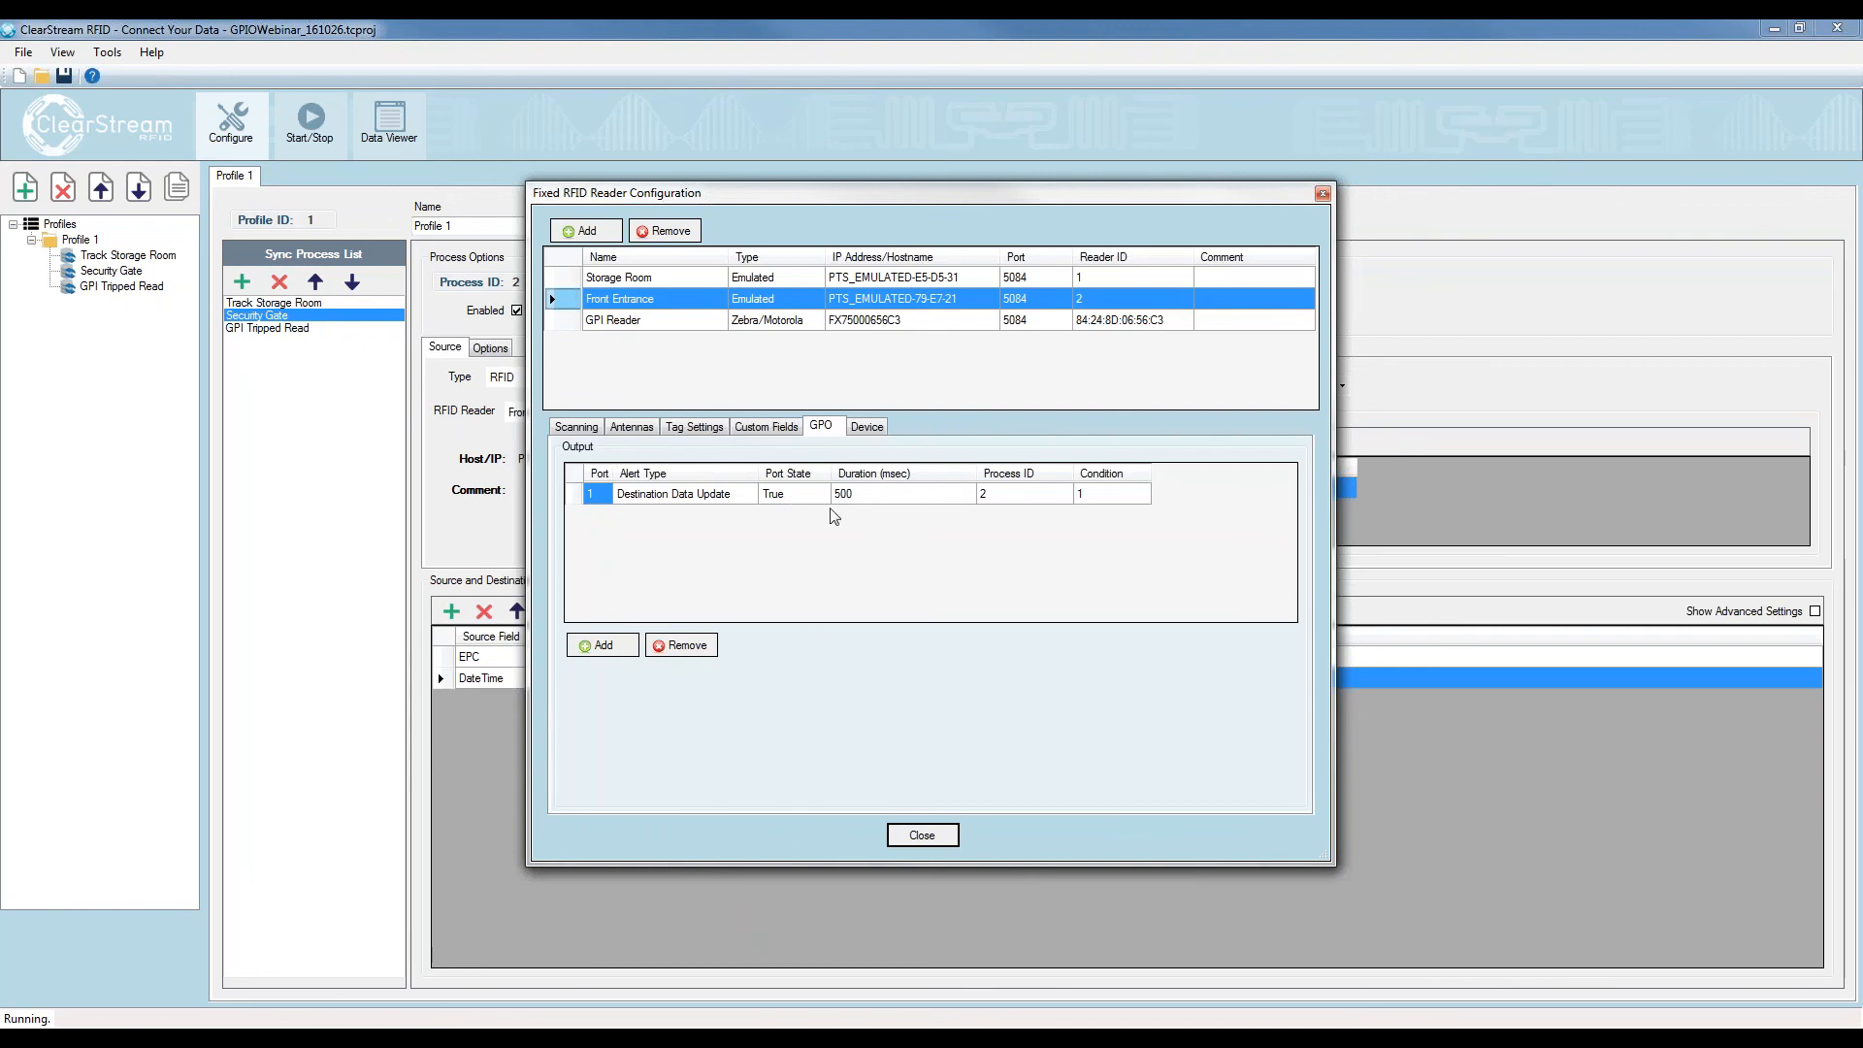
click(933, 837)
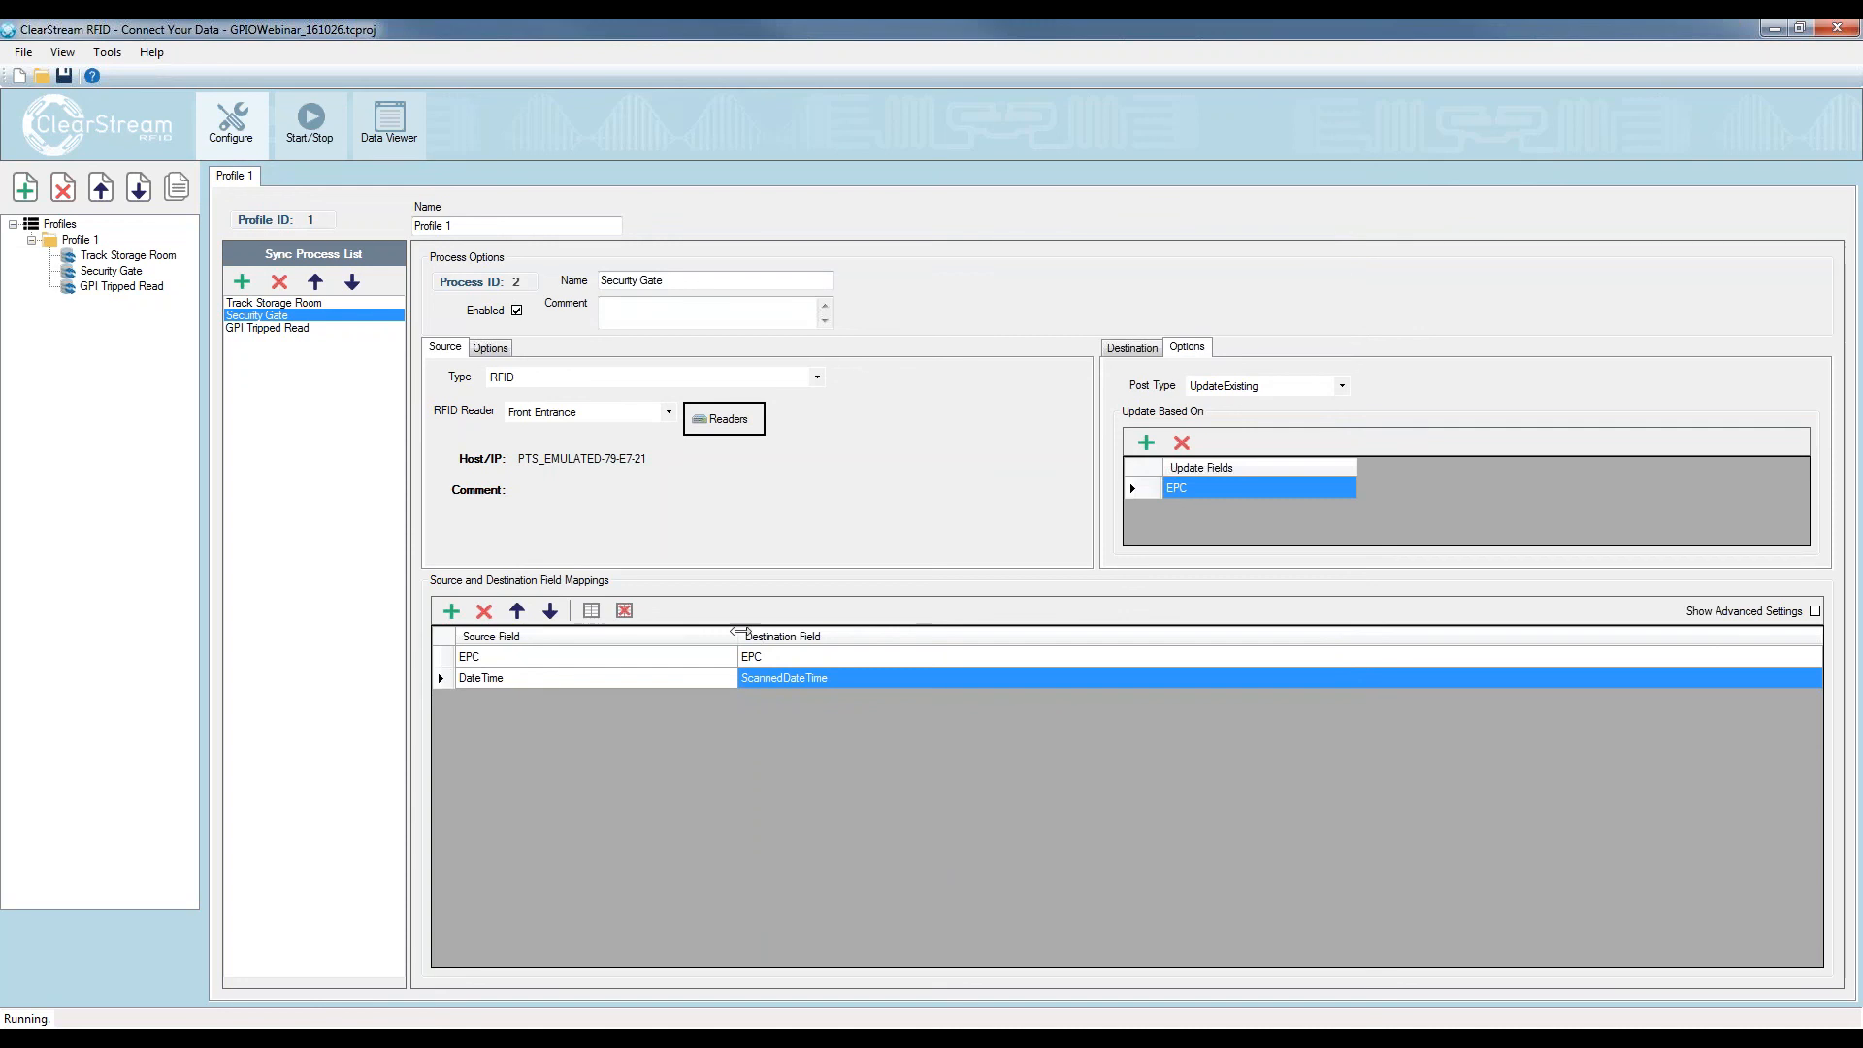
drag(738, 636, 967, 628)
click(738, 321)
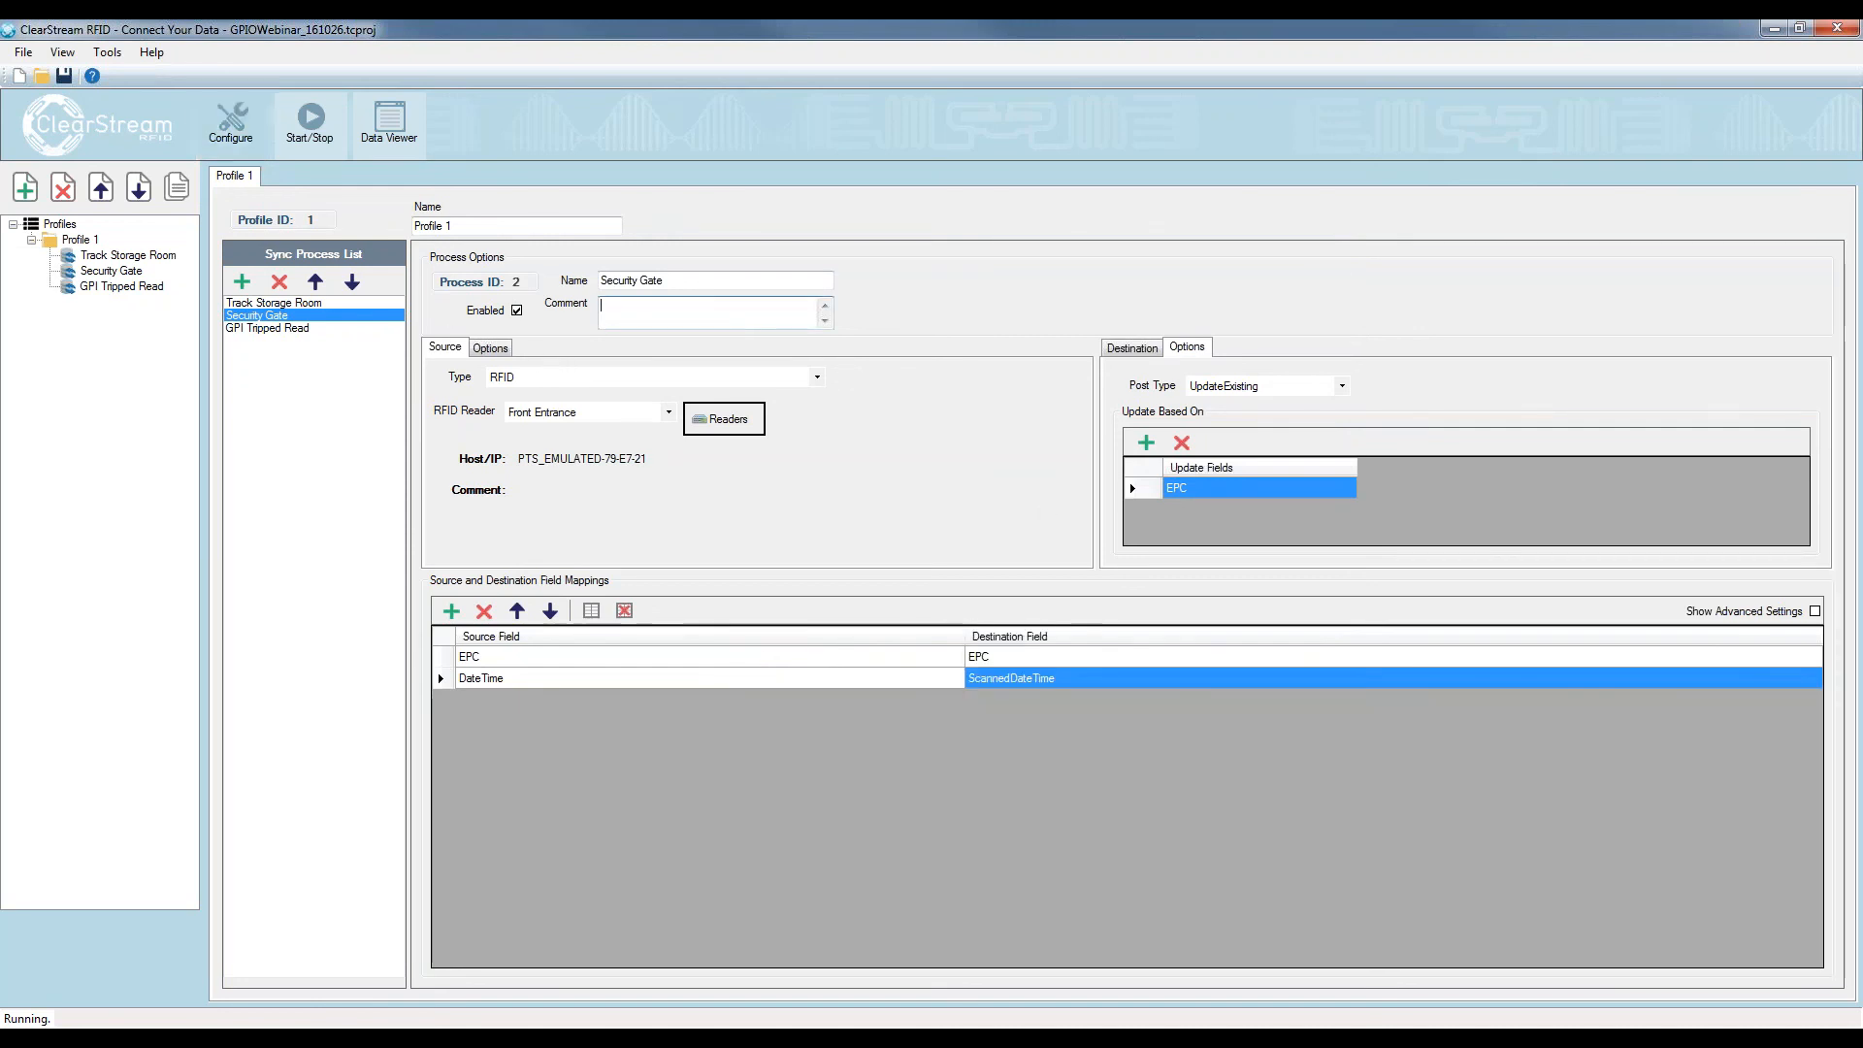
Start the Storage Room and Front Entrance readers, leaving the GPI Reader stopped
click(309, 122)
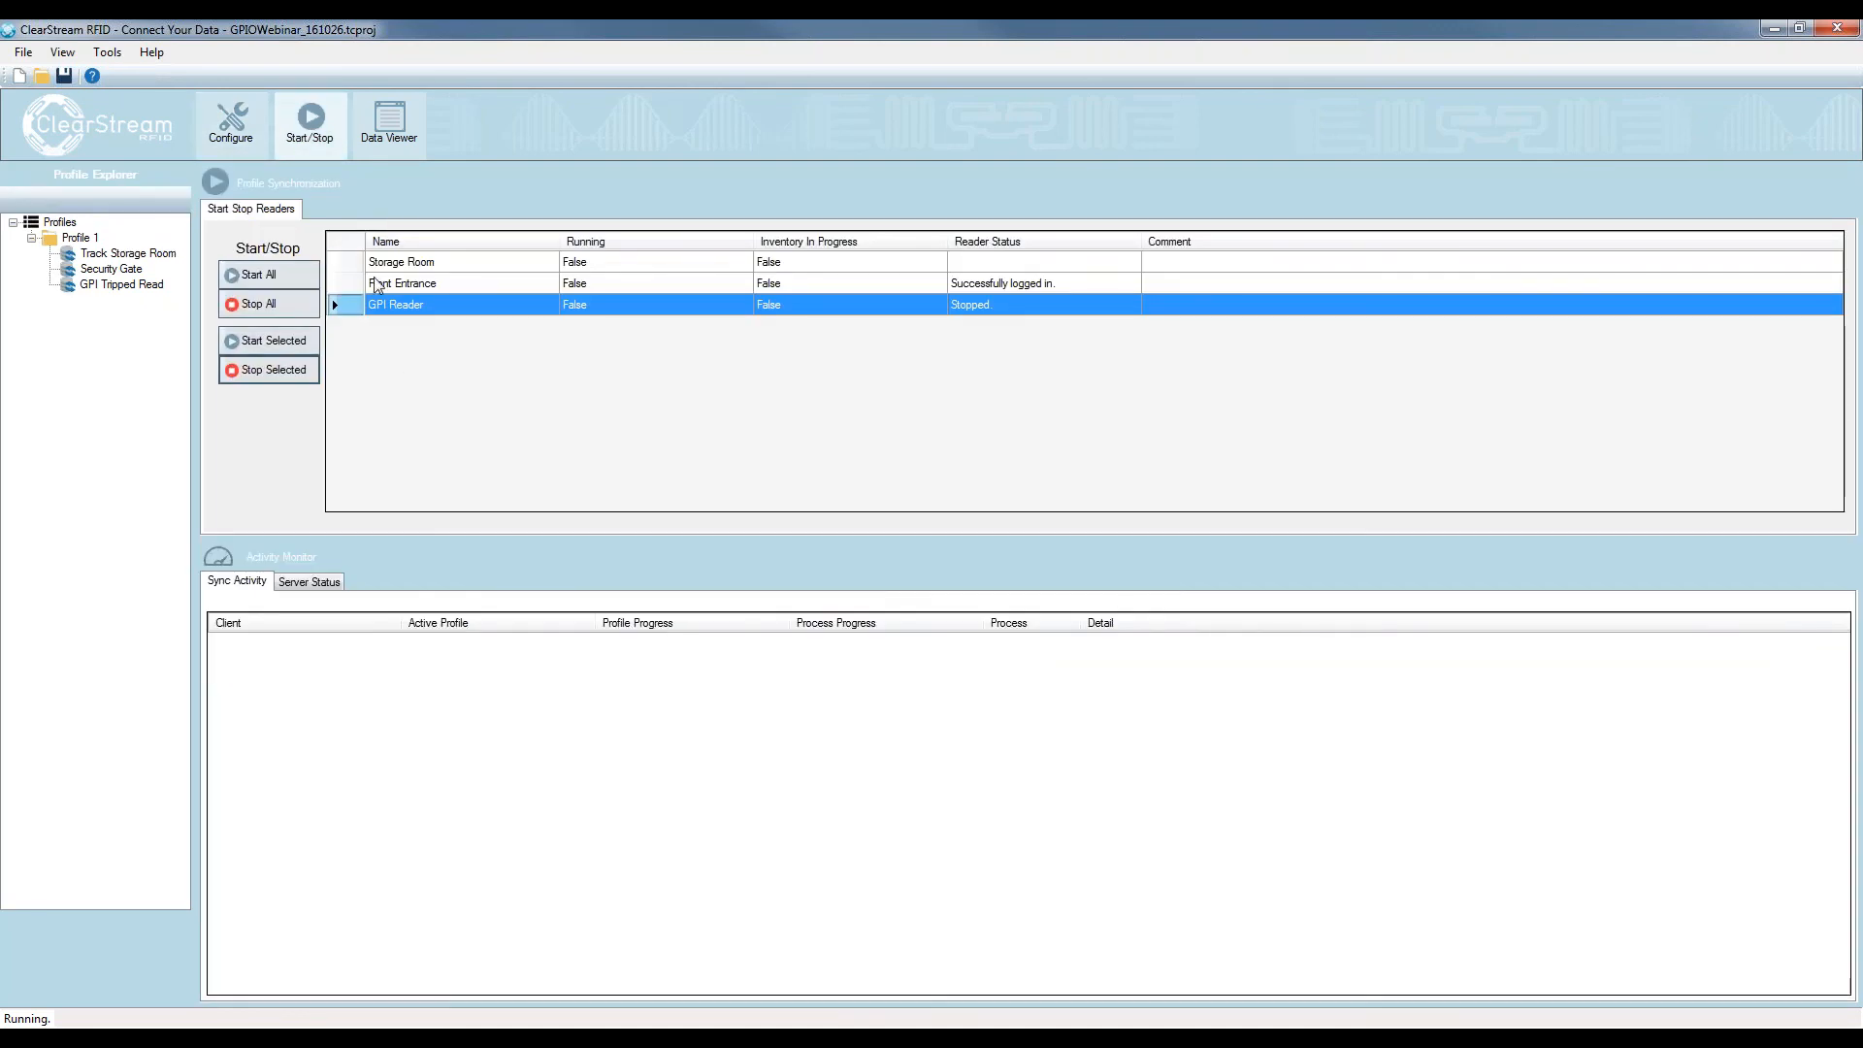
click(354, 263)
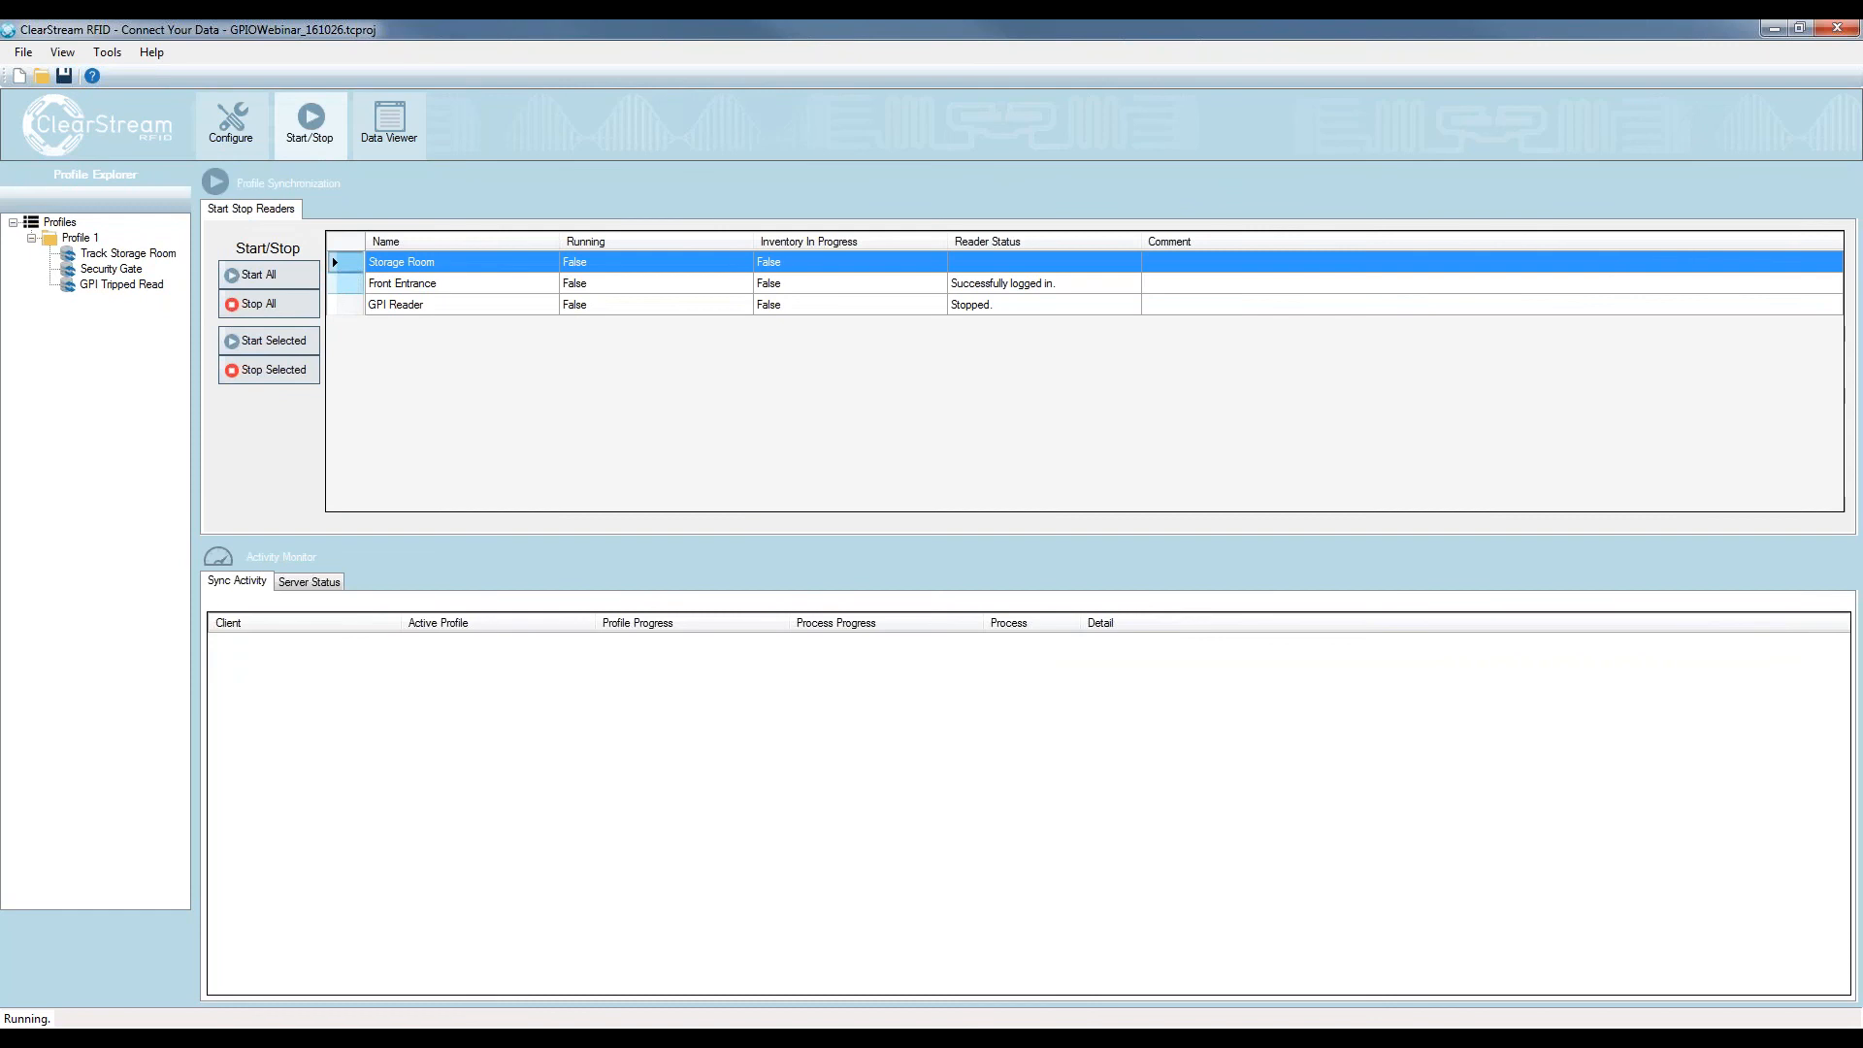
click(273, 341)
click(344, 284)
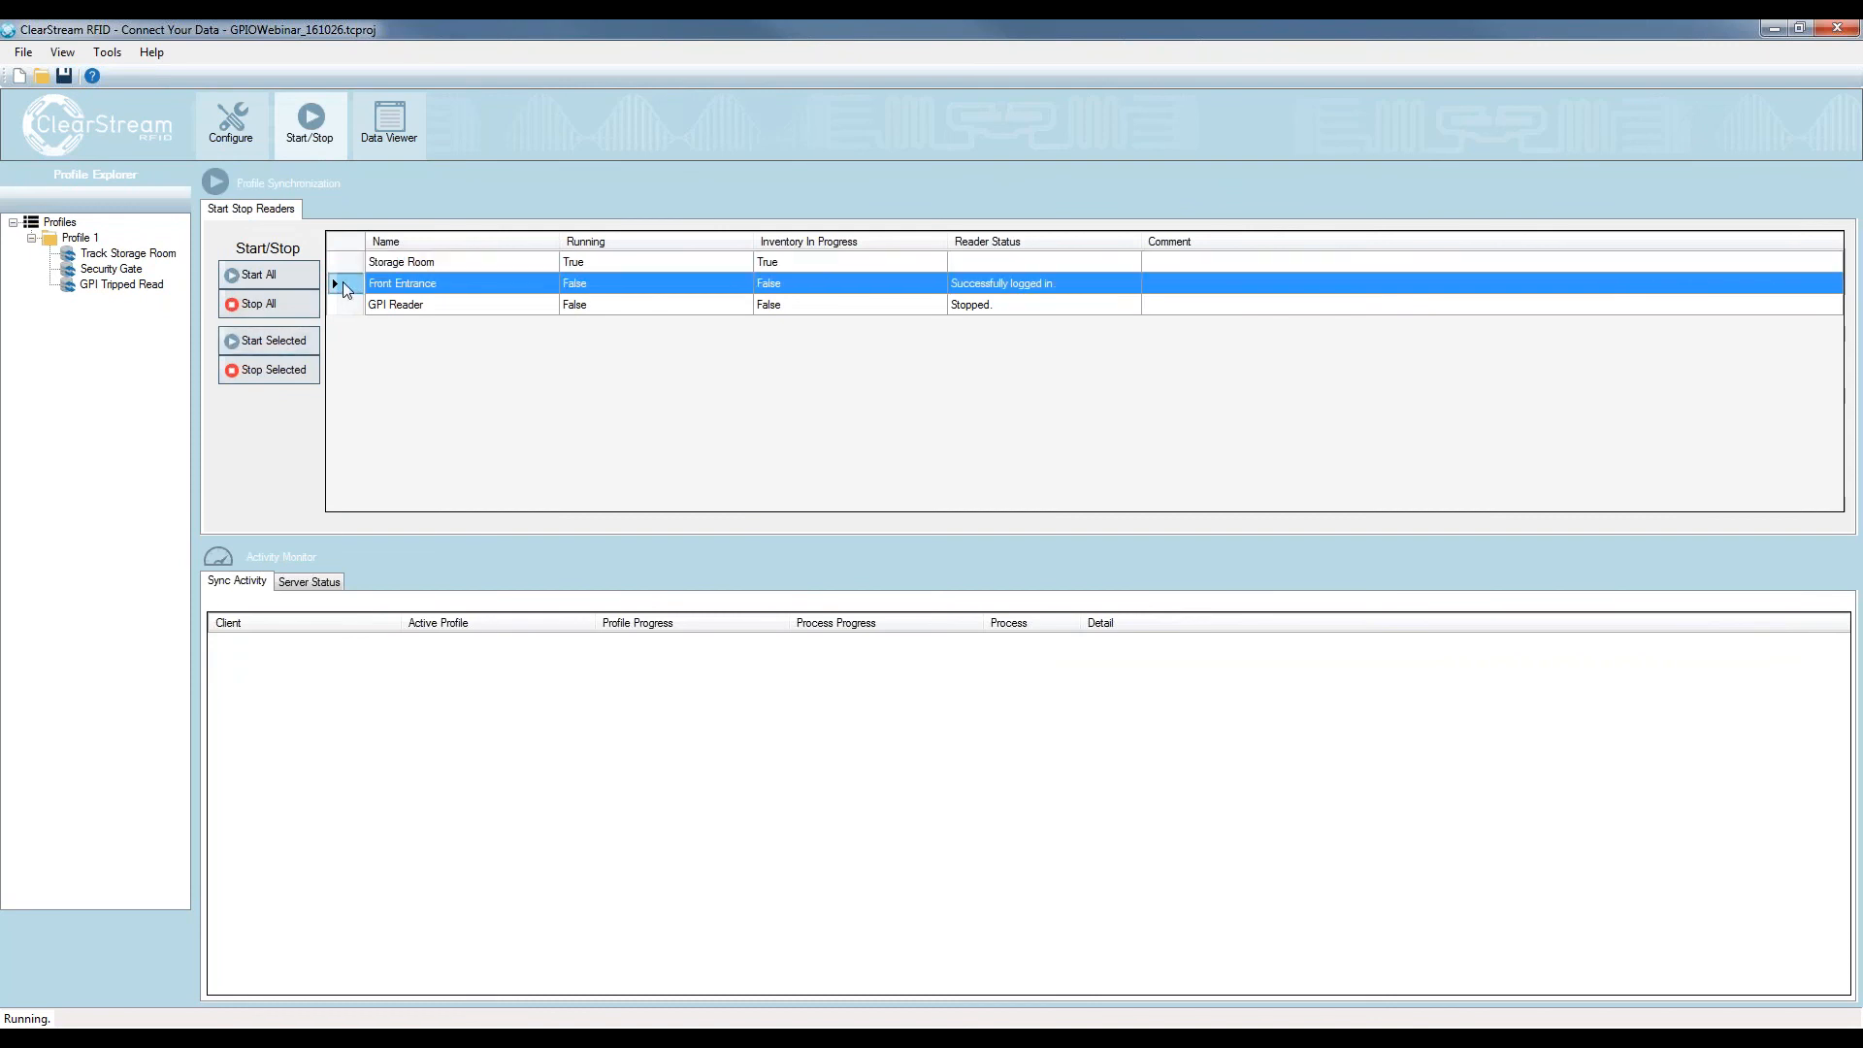
click(273, 340)
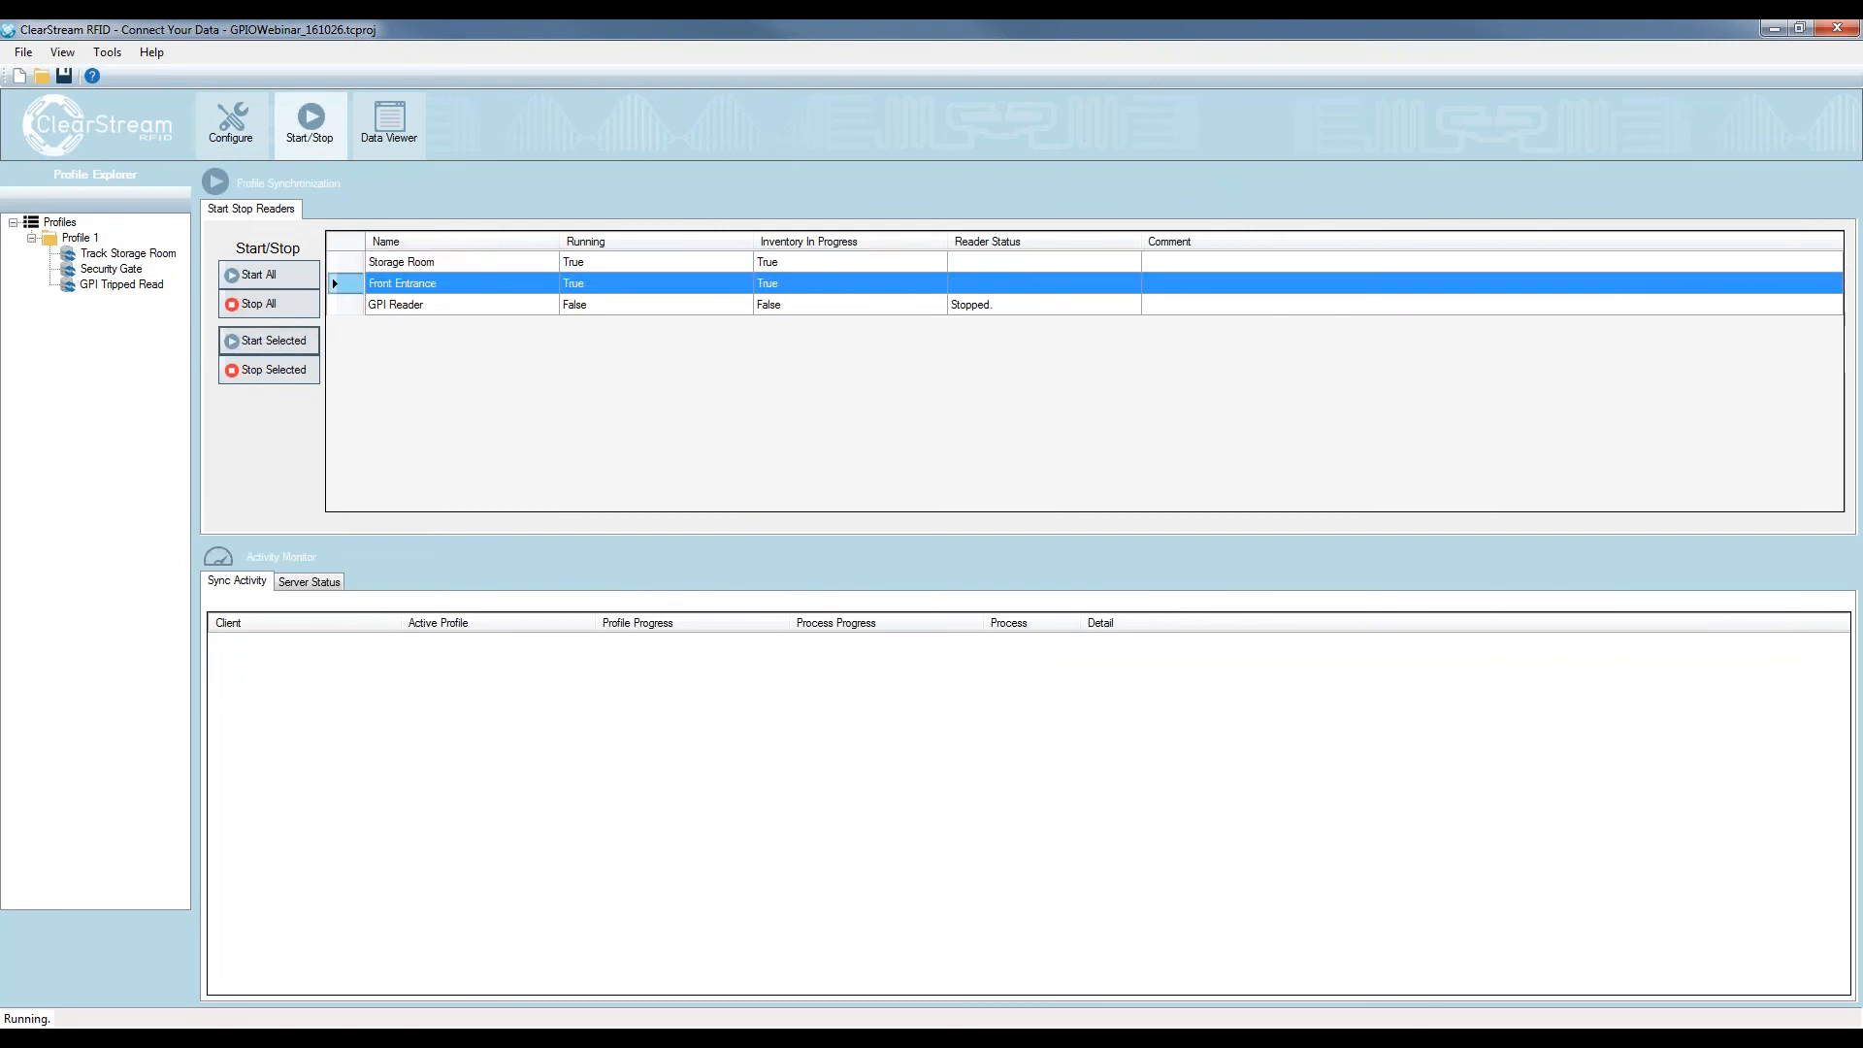
Bring back the Virtual Site Survey and rearrange the four boxes within the Storage Room
drag(1862, 77, 625, 40)
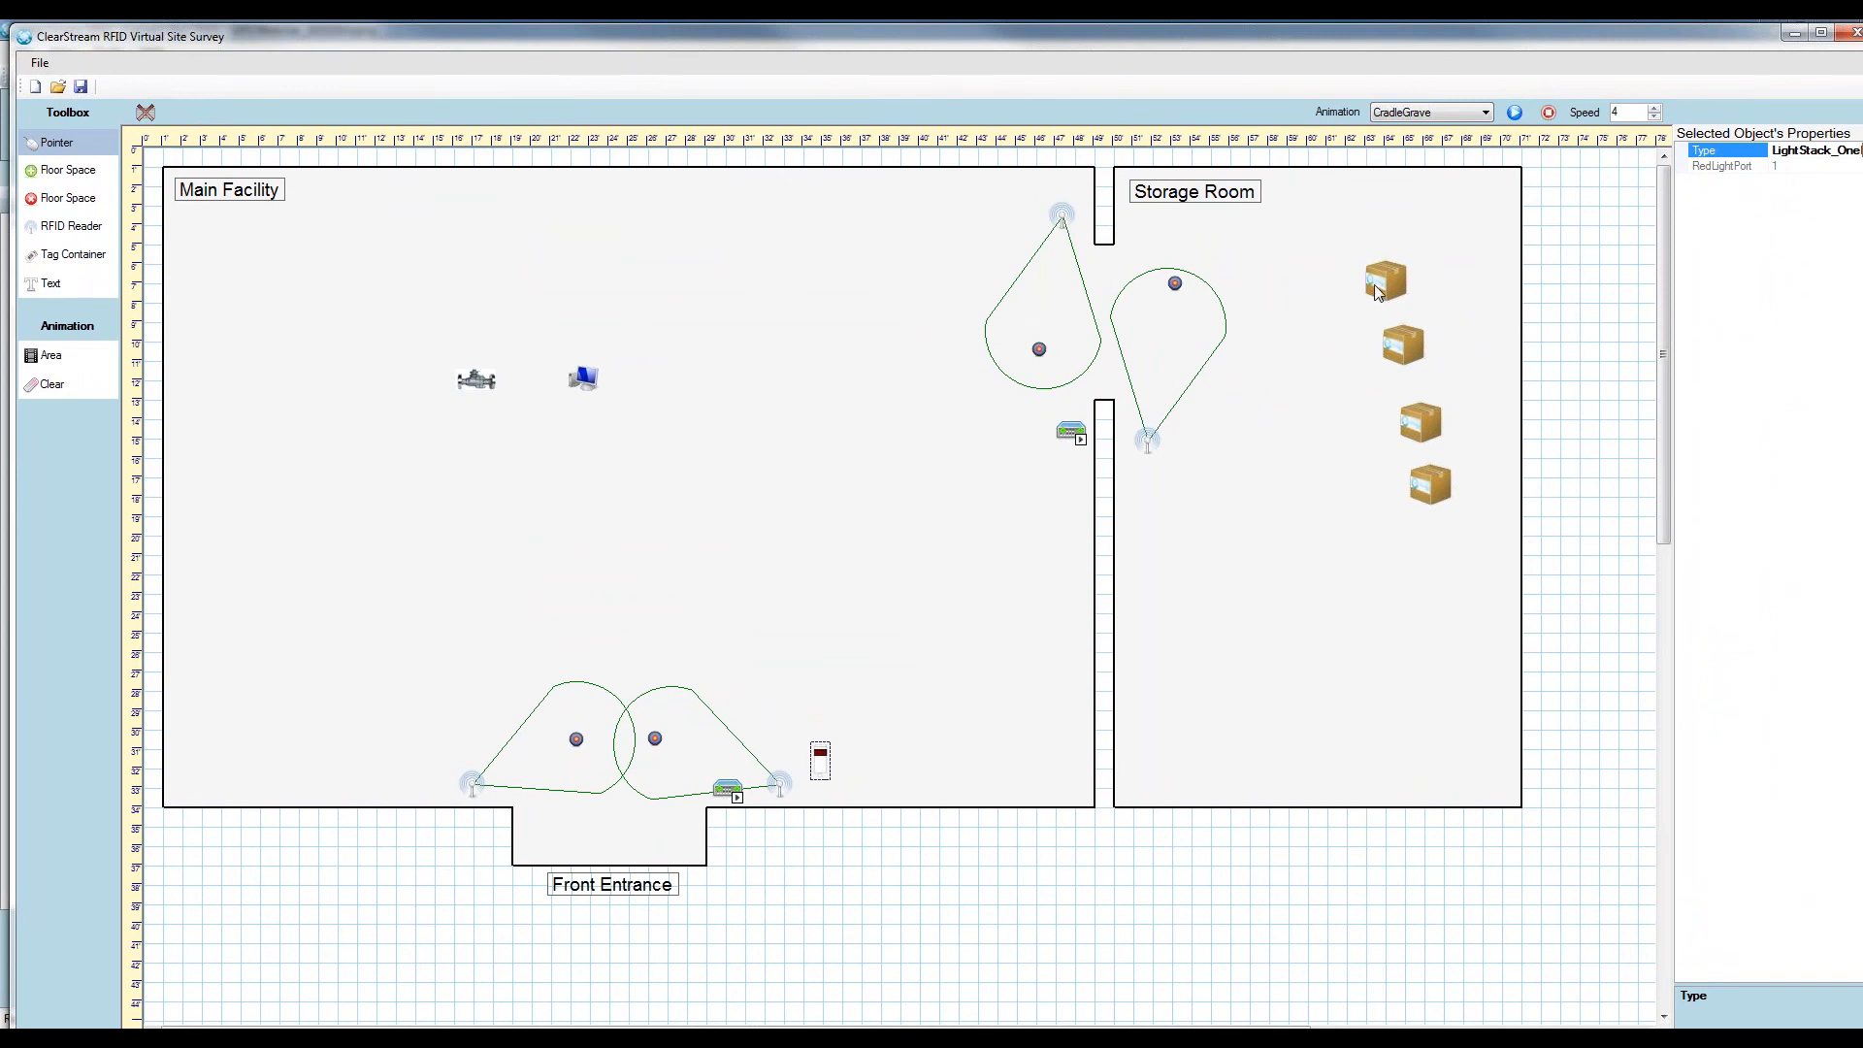
drag(1394, 287, 1316, 510)
drag(1405, 363, 1406, 318)
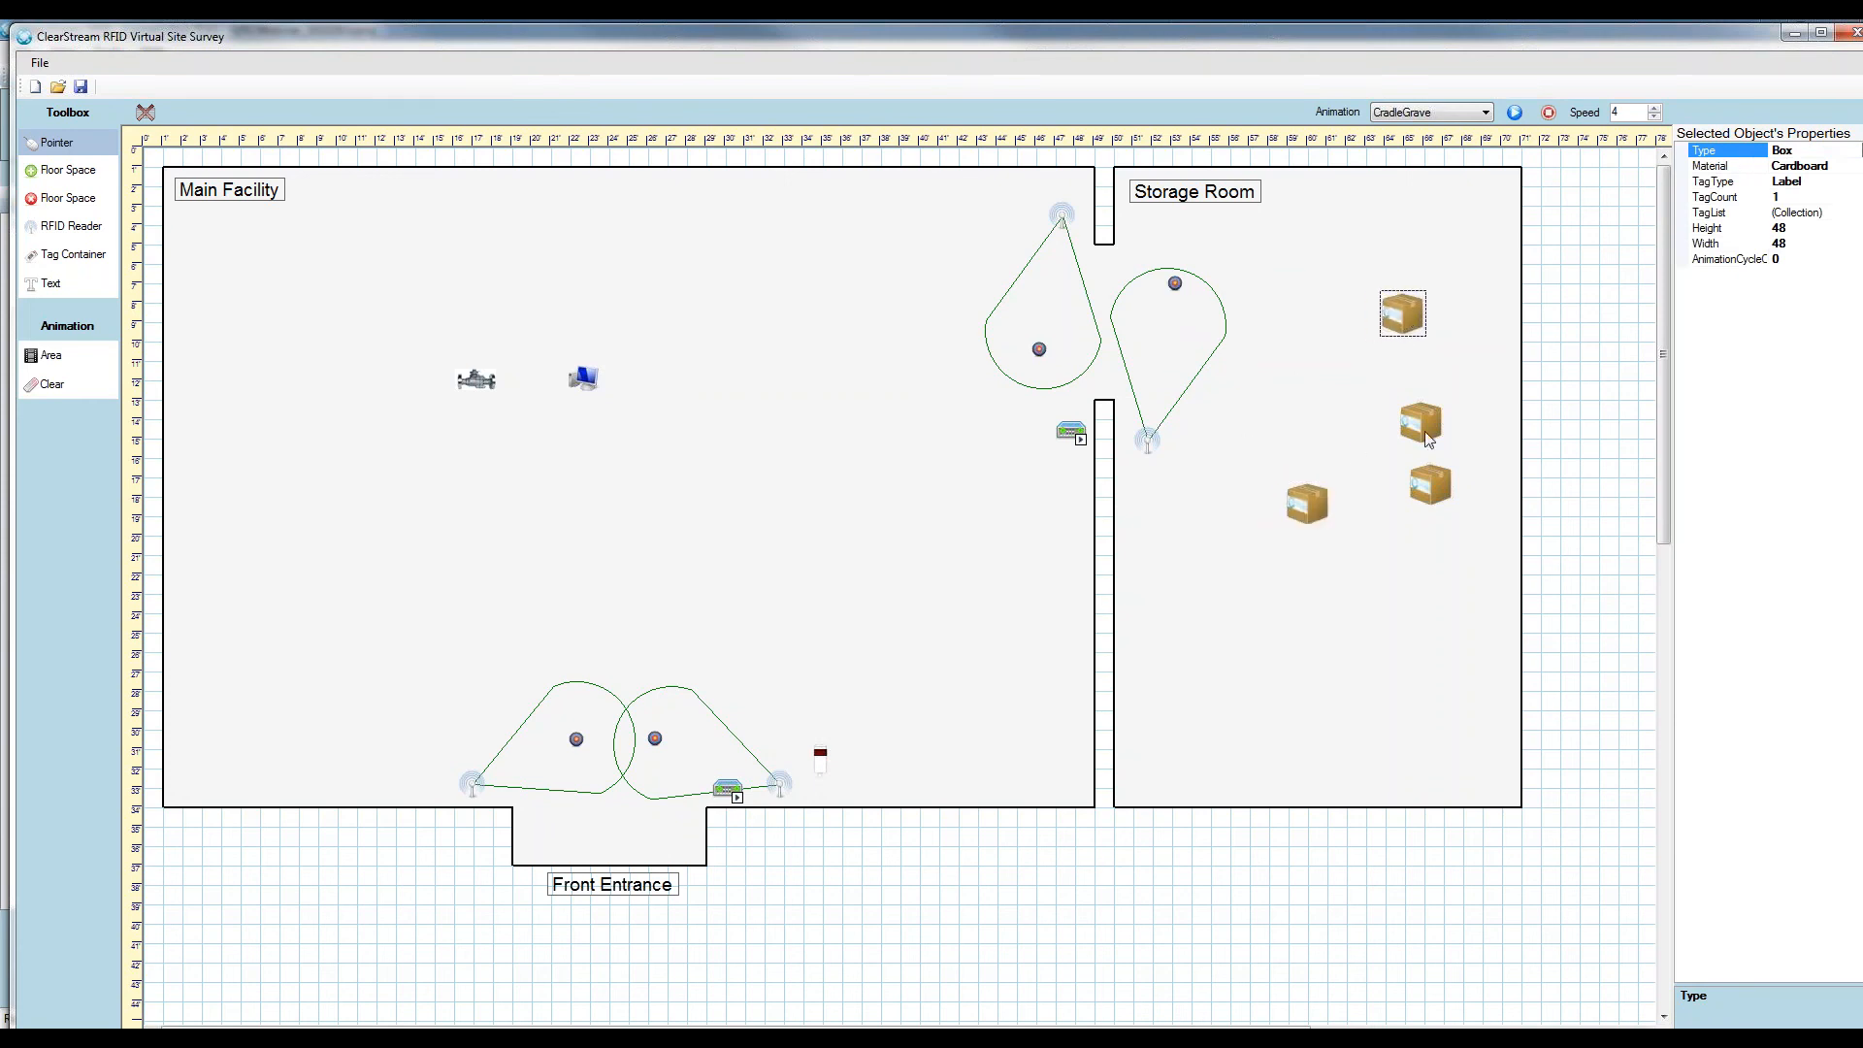
mouse_move(1419, 422)
mouse_down()
mouse_move(1179, 323)
mouse_move(1430, 405)
mouse_up()
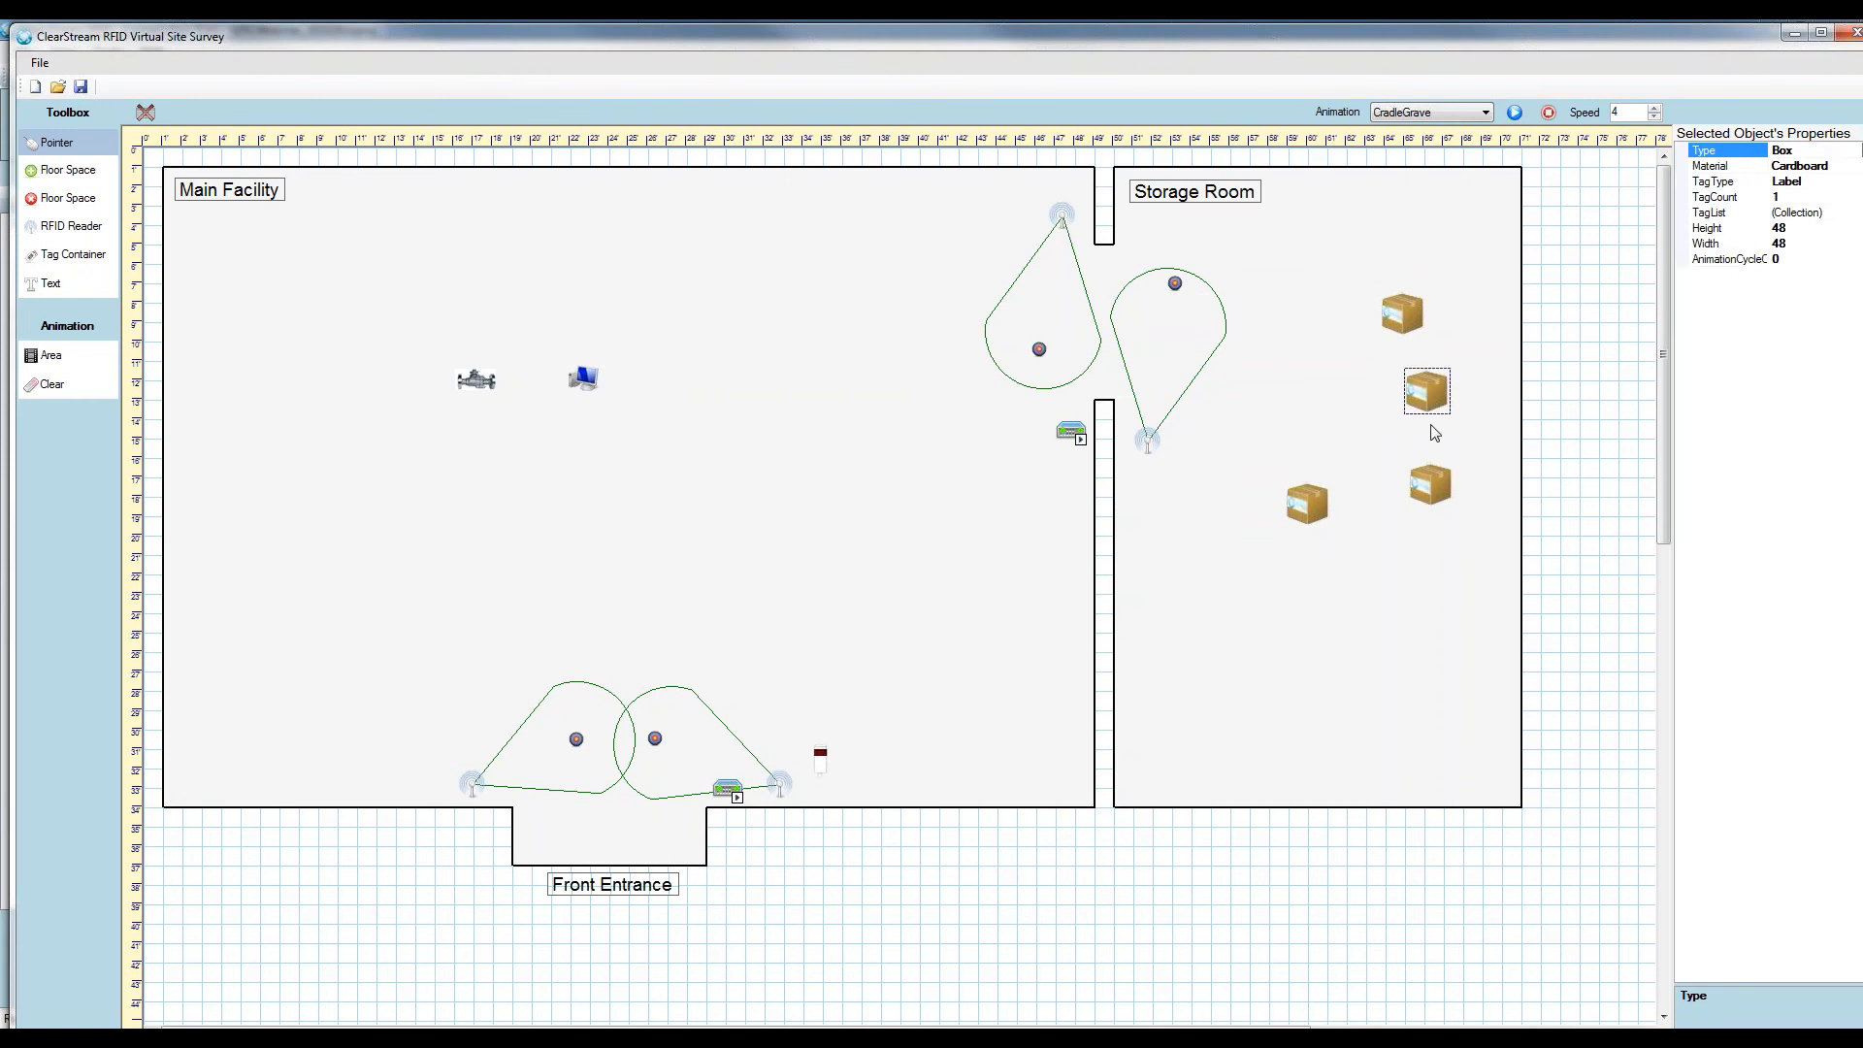
drag(1440, 499, 1398, 473)
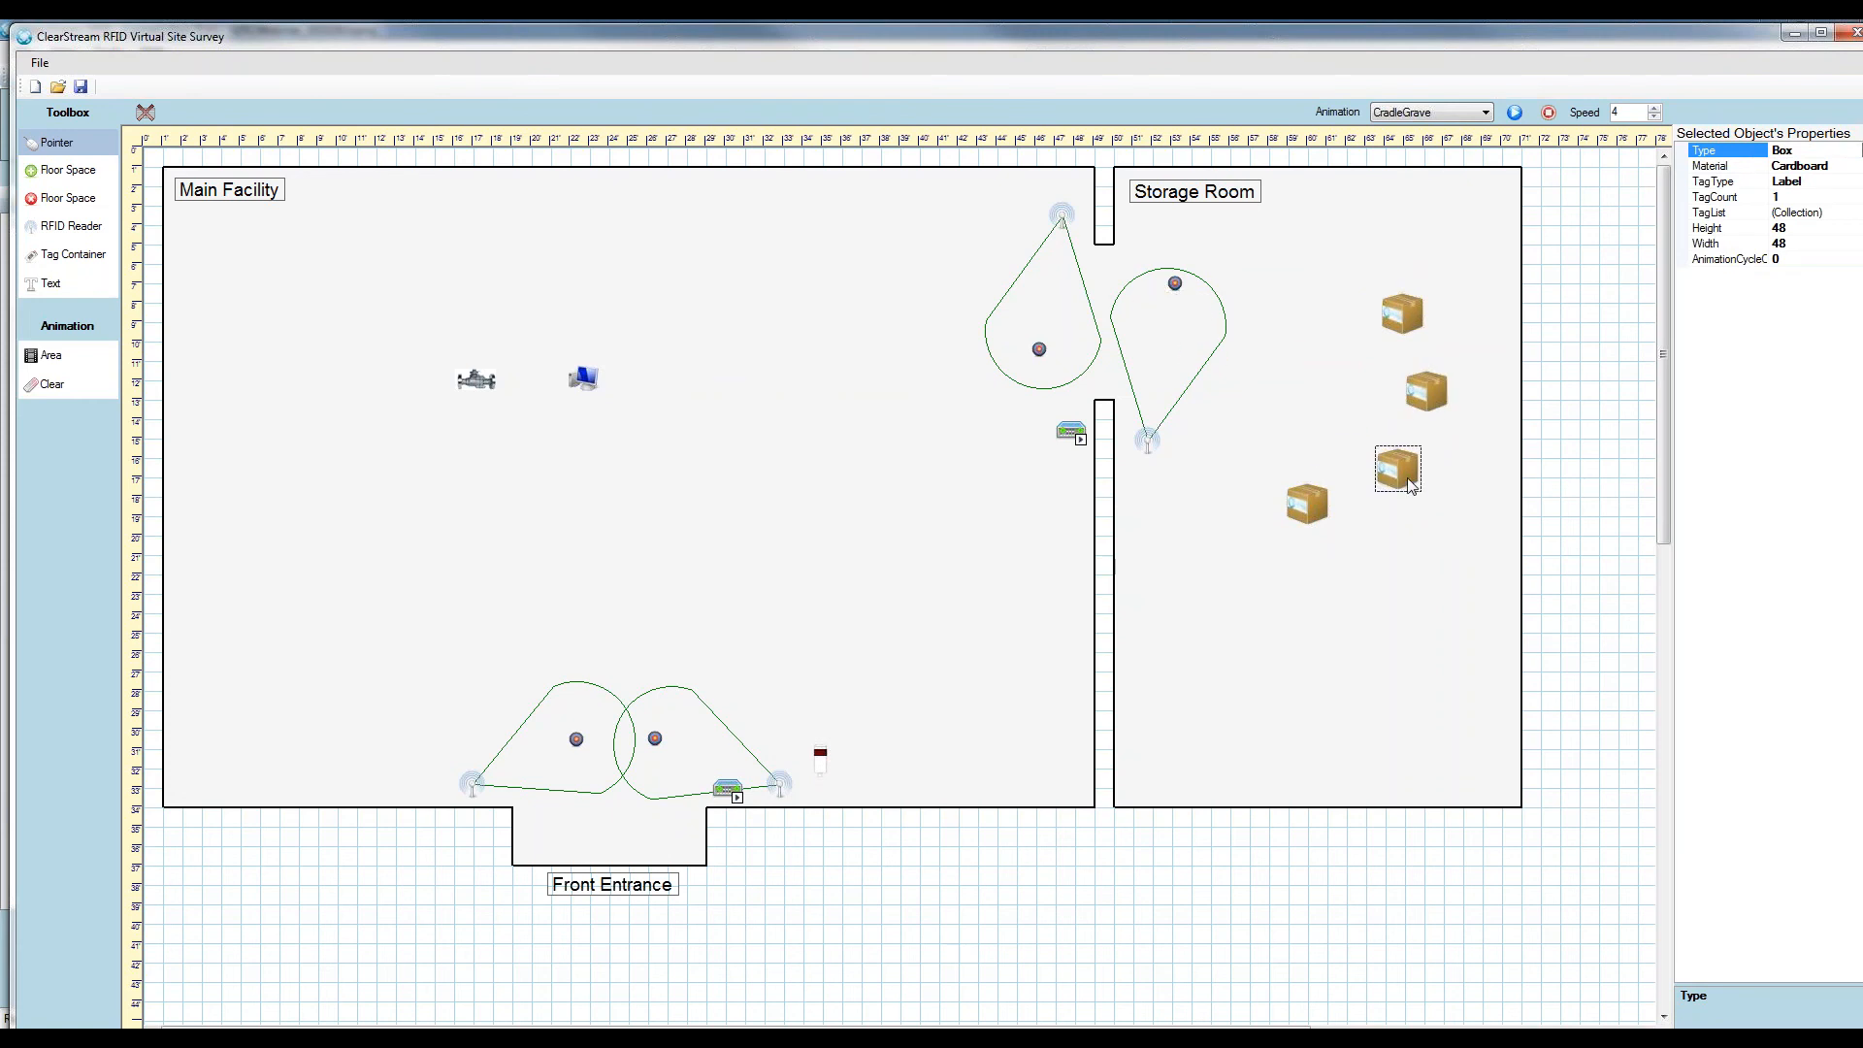
Switch to Access, refresh the RFID Tag List table, and check the first record's antenna name
mouse_move(809, 1038)
click(773, 941)
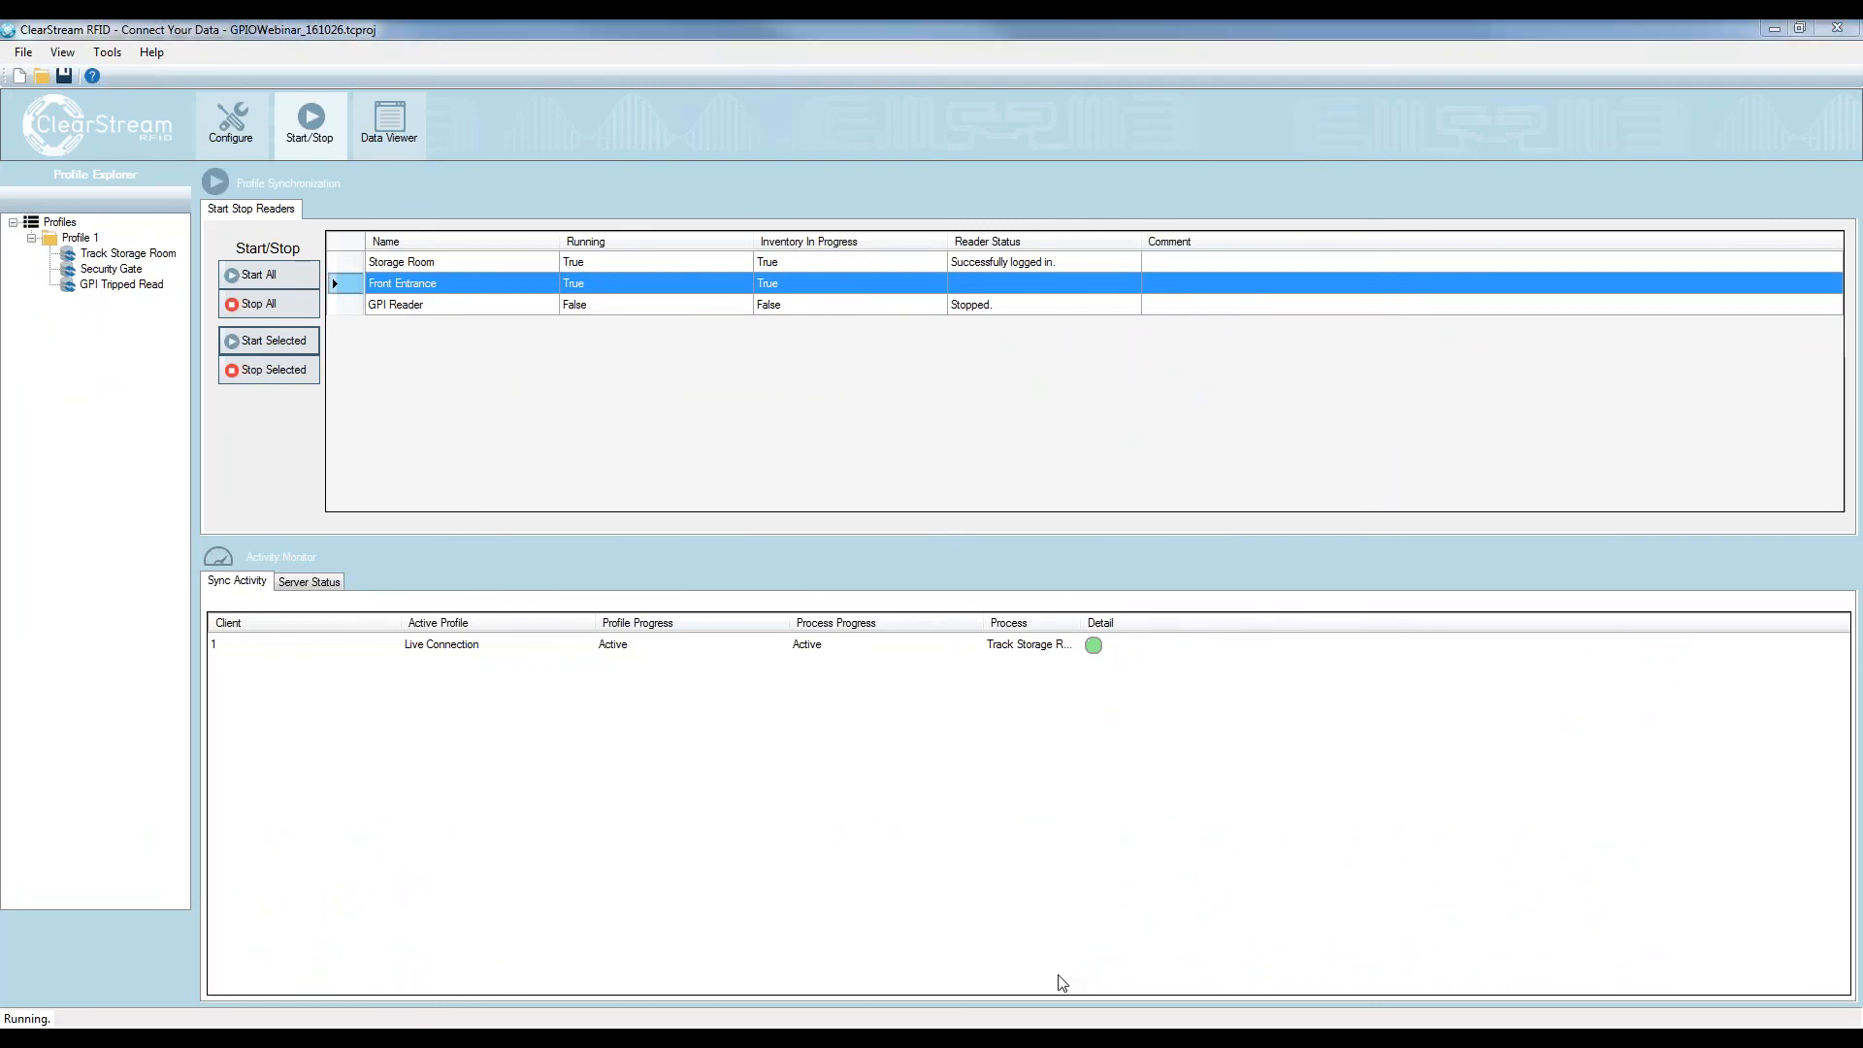
drag(1861, 166, 773, 153)
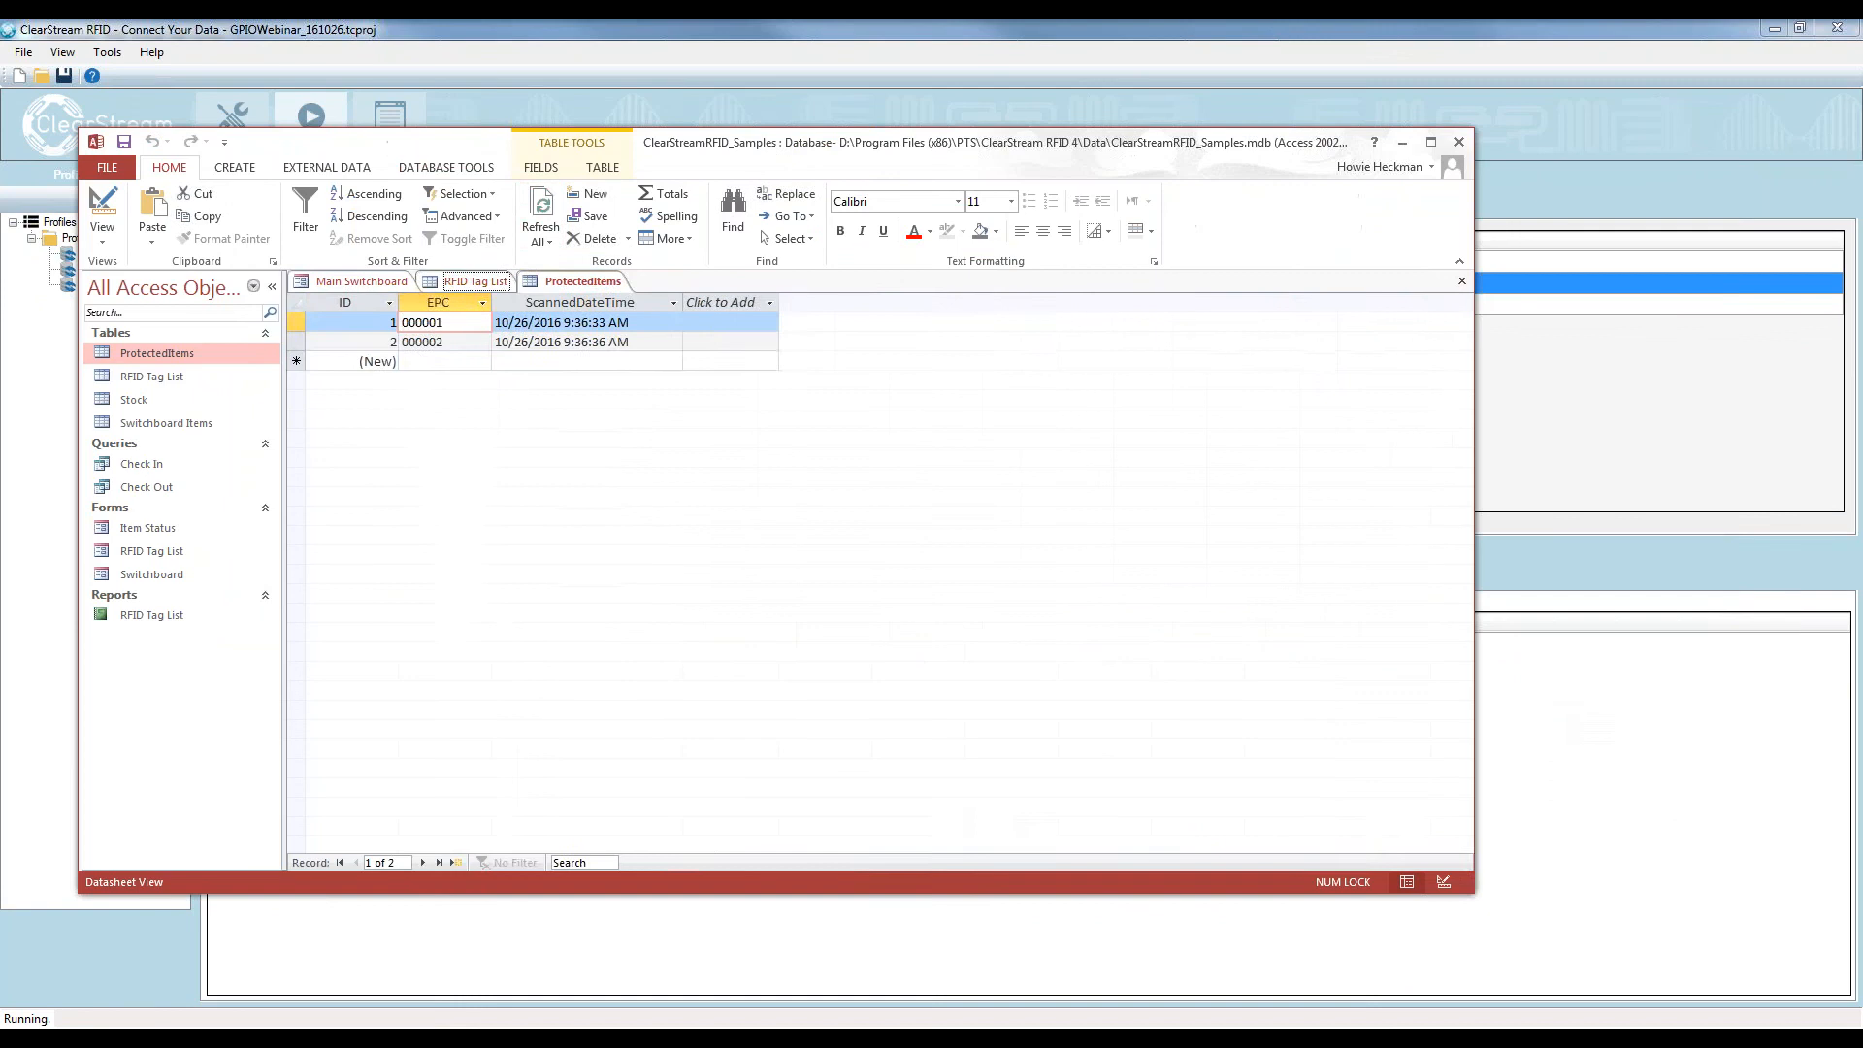
click(477, 281)
click(545, 212)
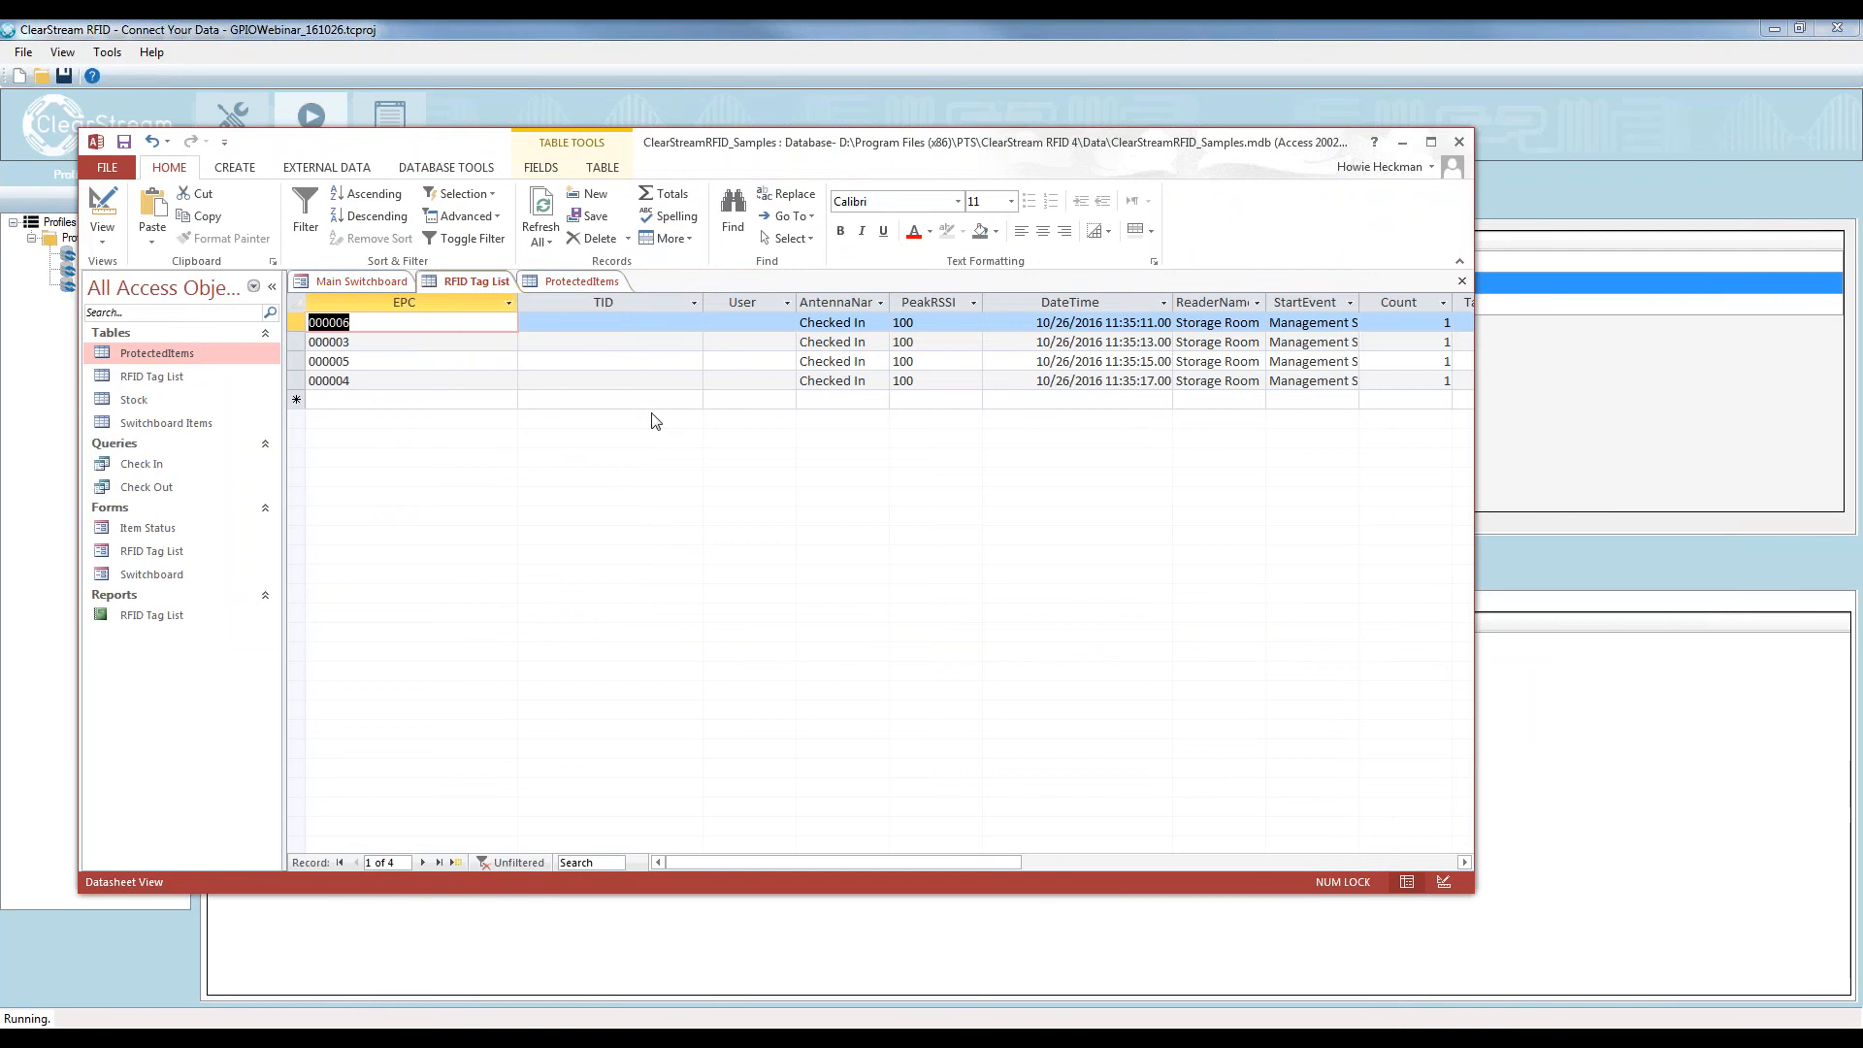
click(837, 323)
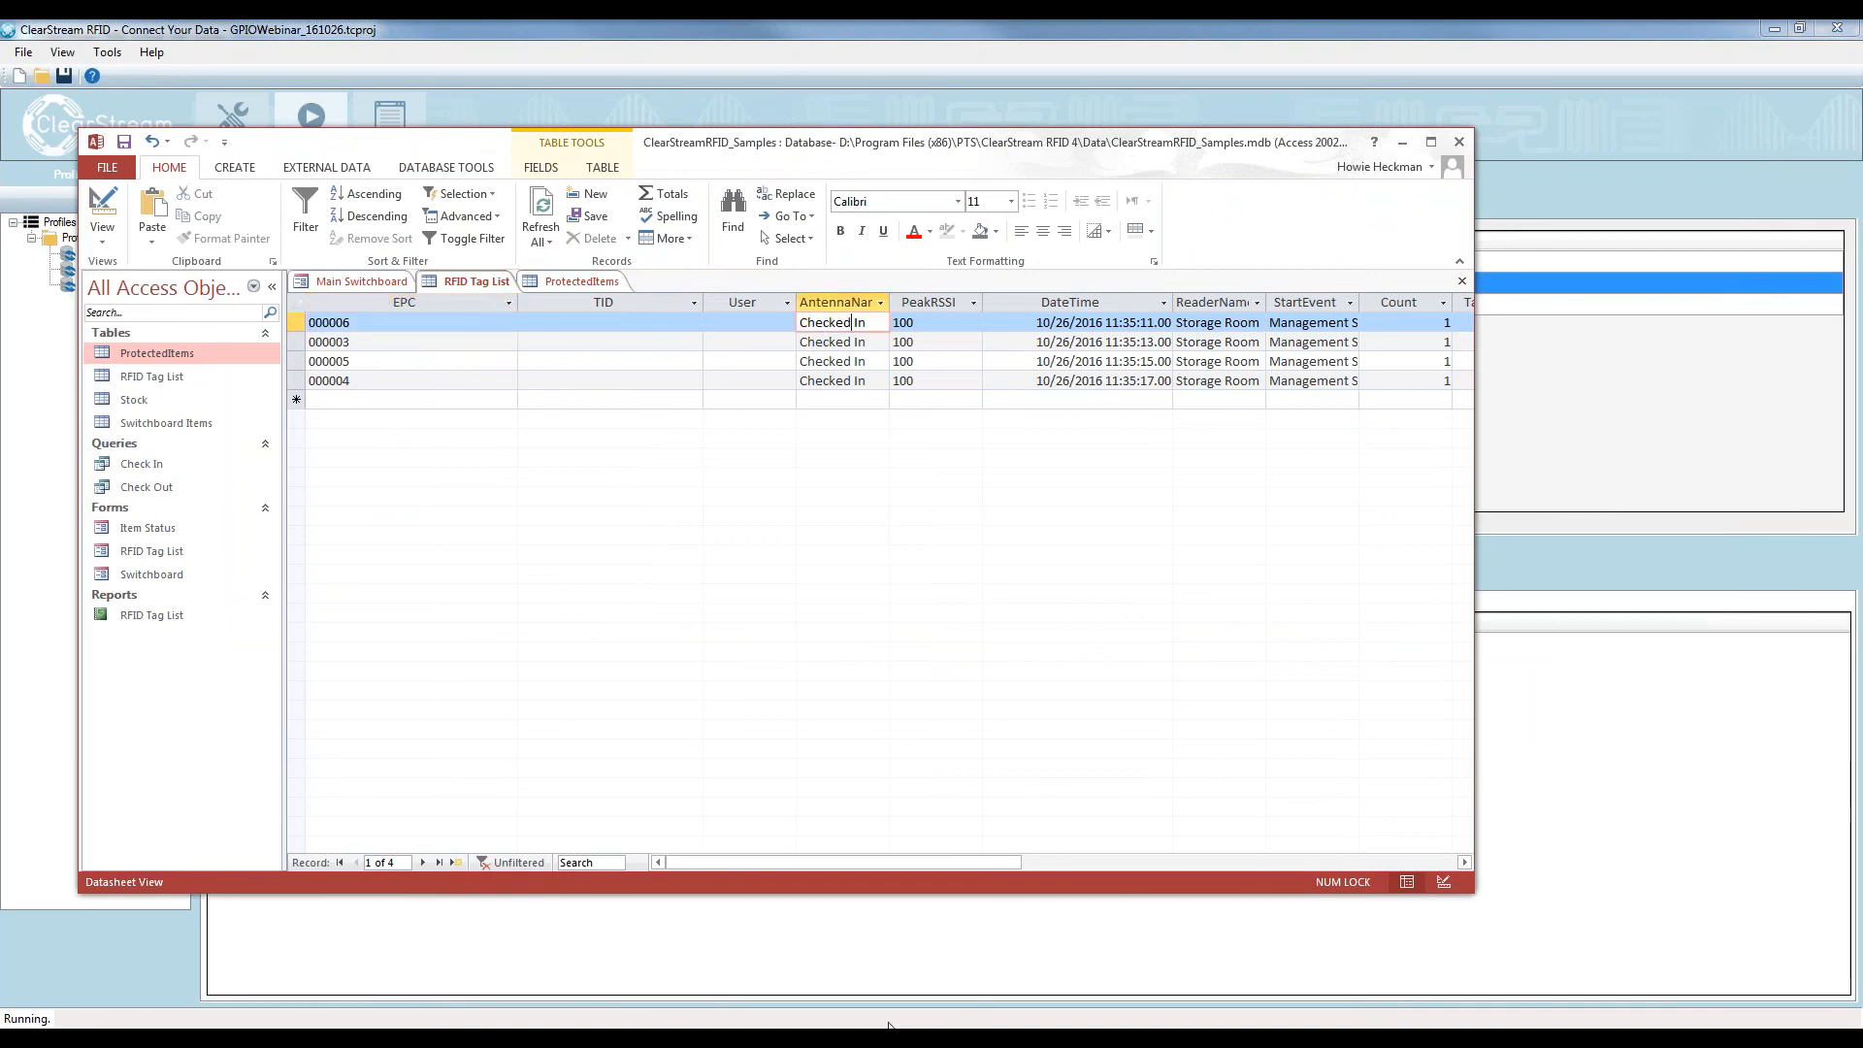
Bring back the Virtual Site Survey and move two boxes from the Storage Room through the doorway into the Main Facility
click(825, 1036)
click(917, 946)
click(1399, 321)
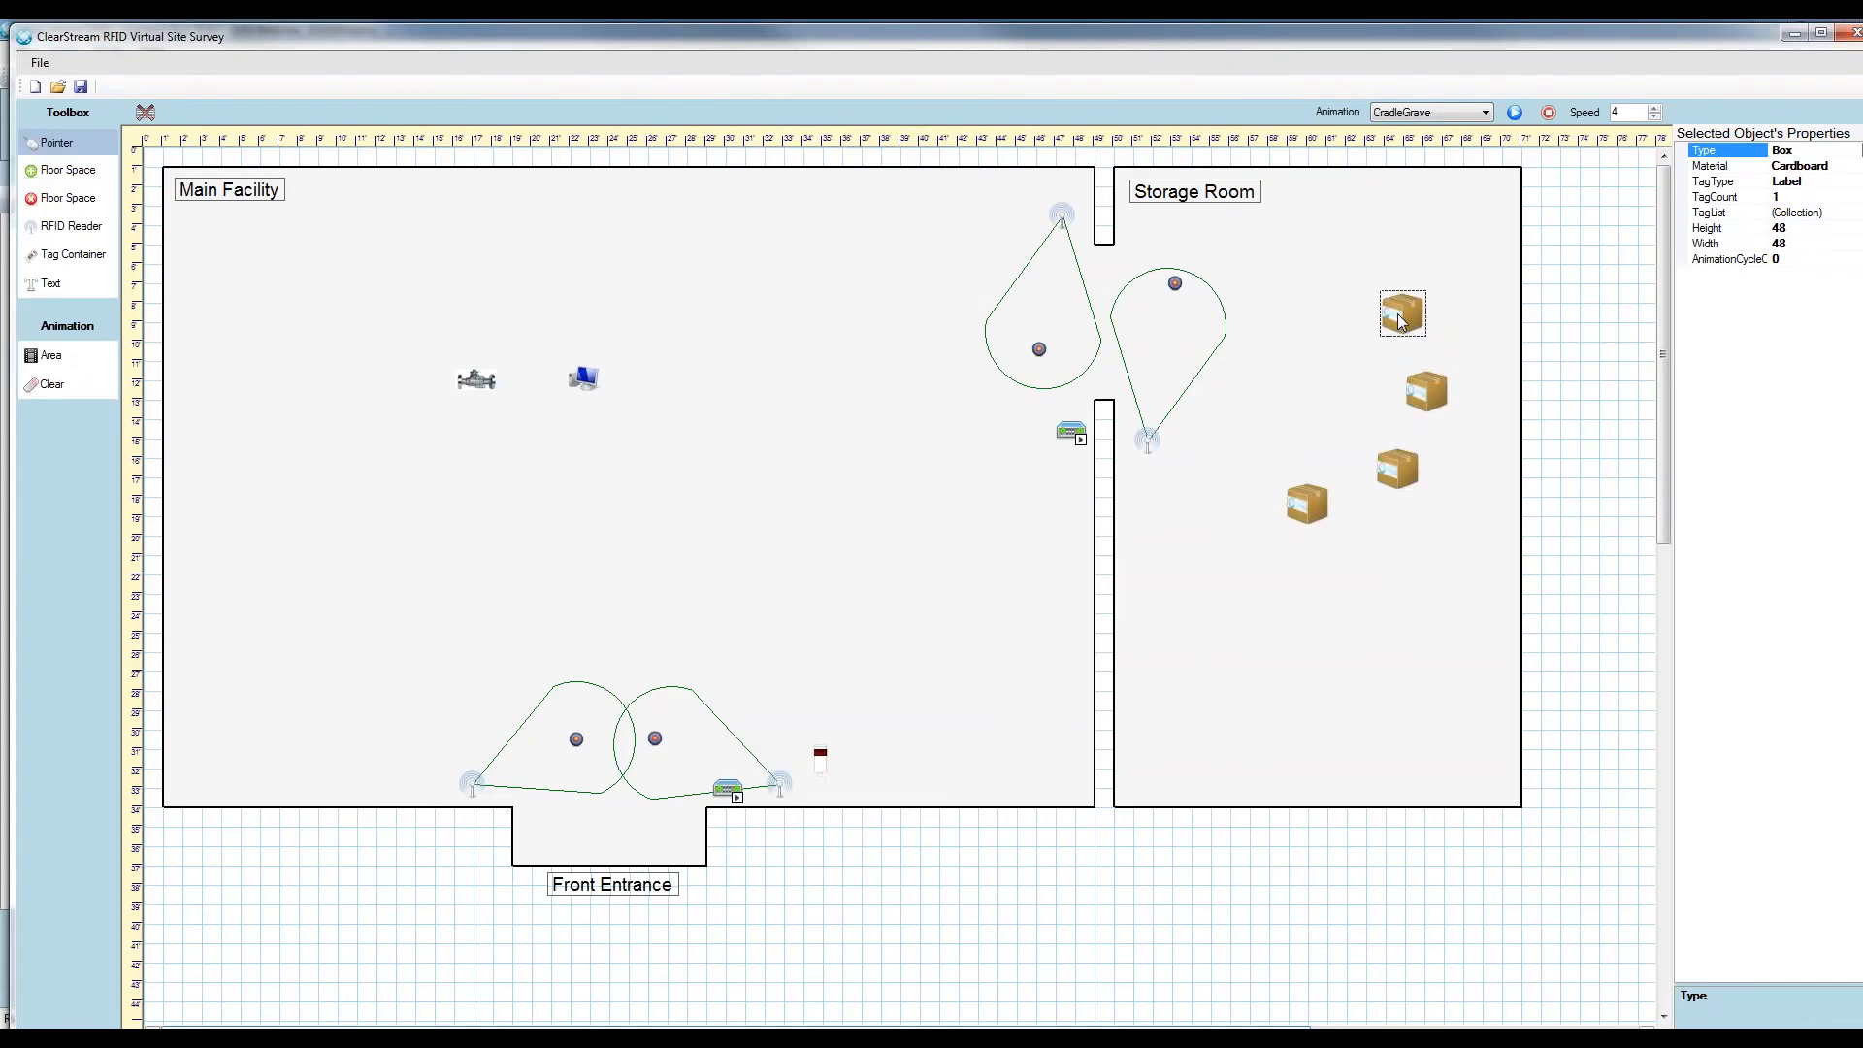
drag(1399, 321, 887, 384)
drag(1418, 401, 1119, 322)
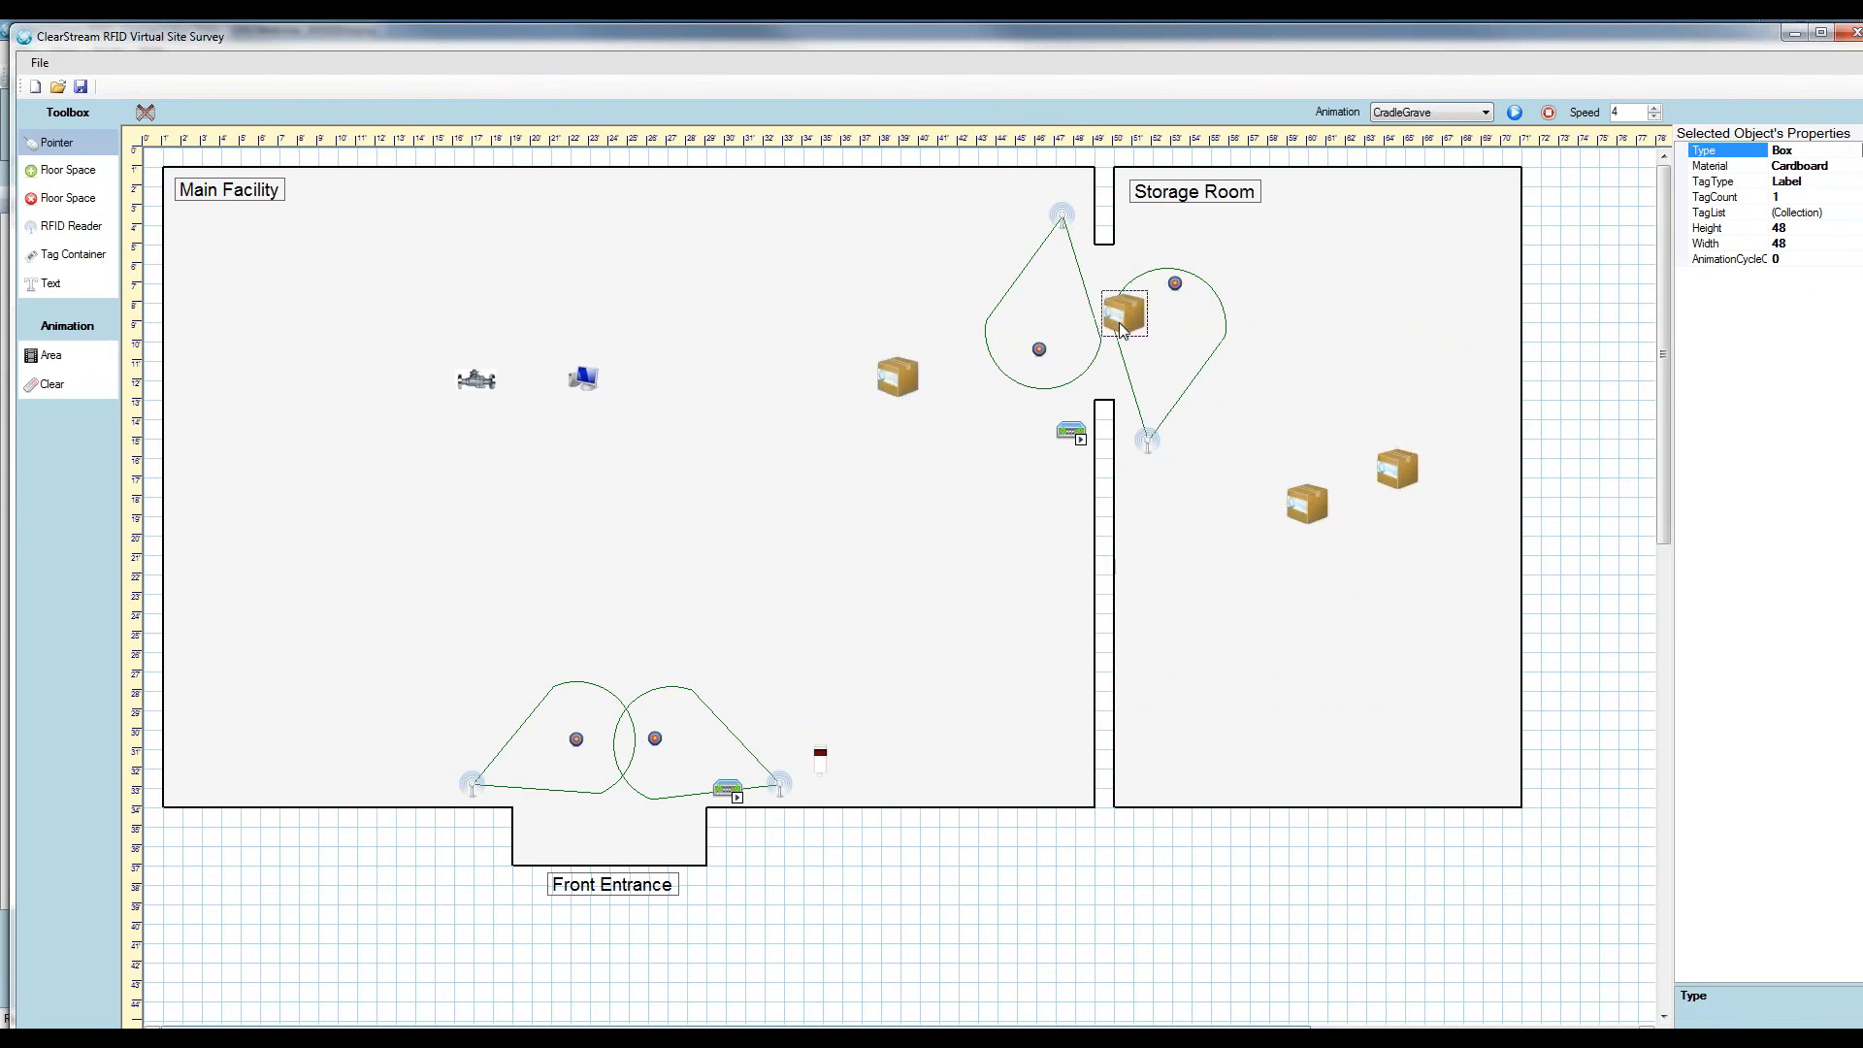
drag(1016, 376, 955, 442)
Switch to Access, refresh the RFID Tag List table, and check the antenna names for tags 000003 and 000005
click(956, 1037)
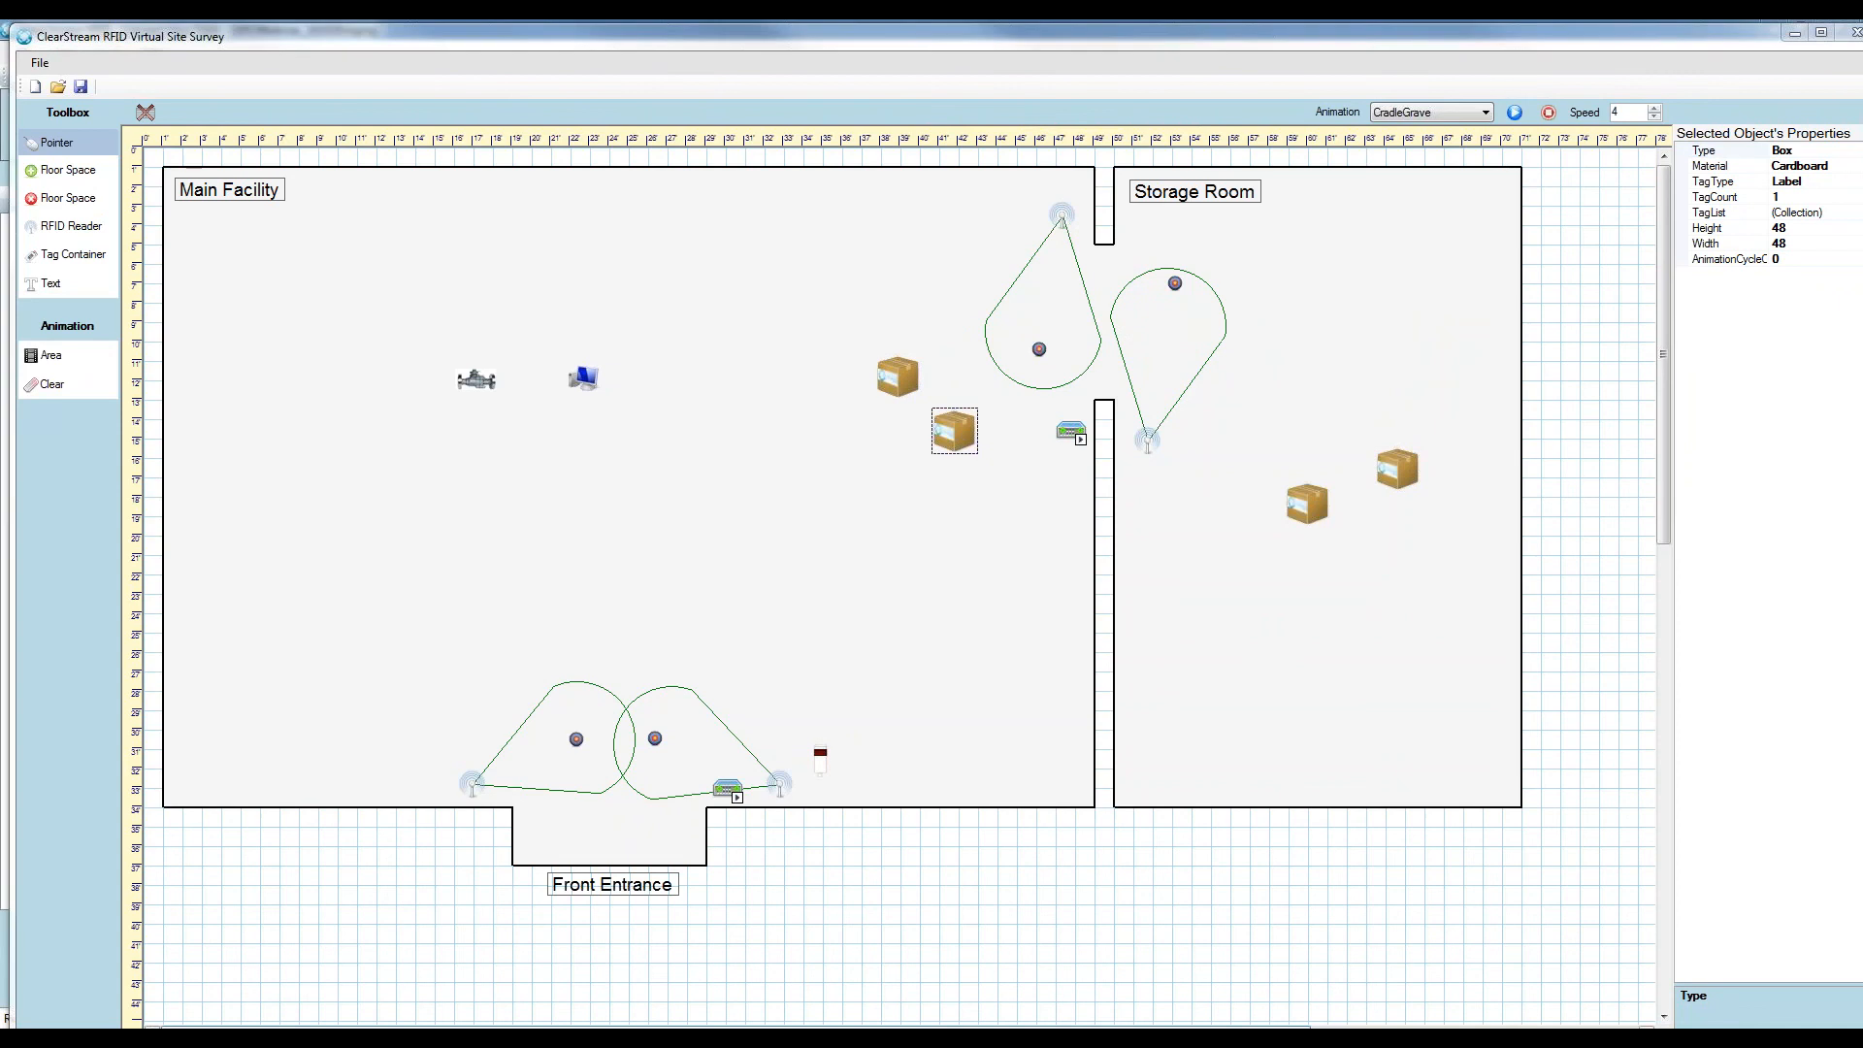
click(541, 206)
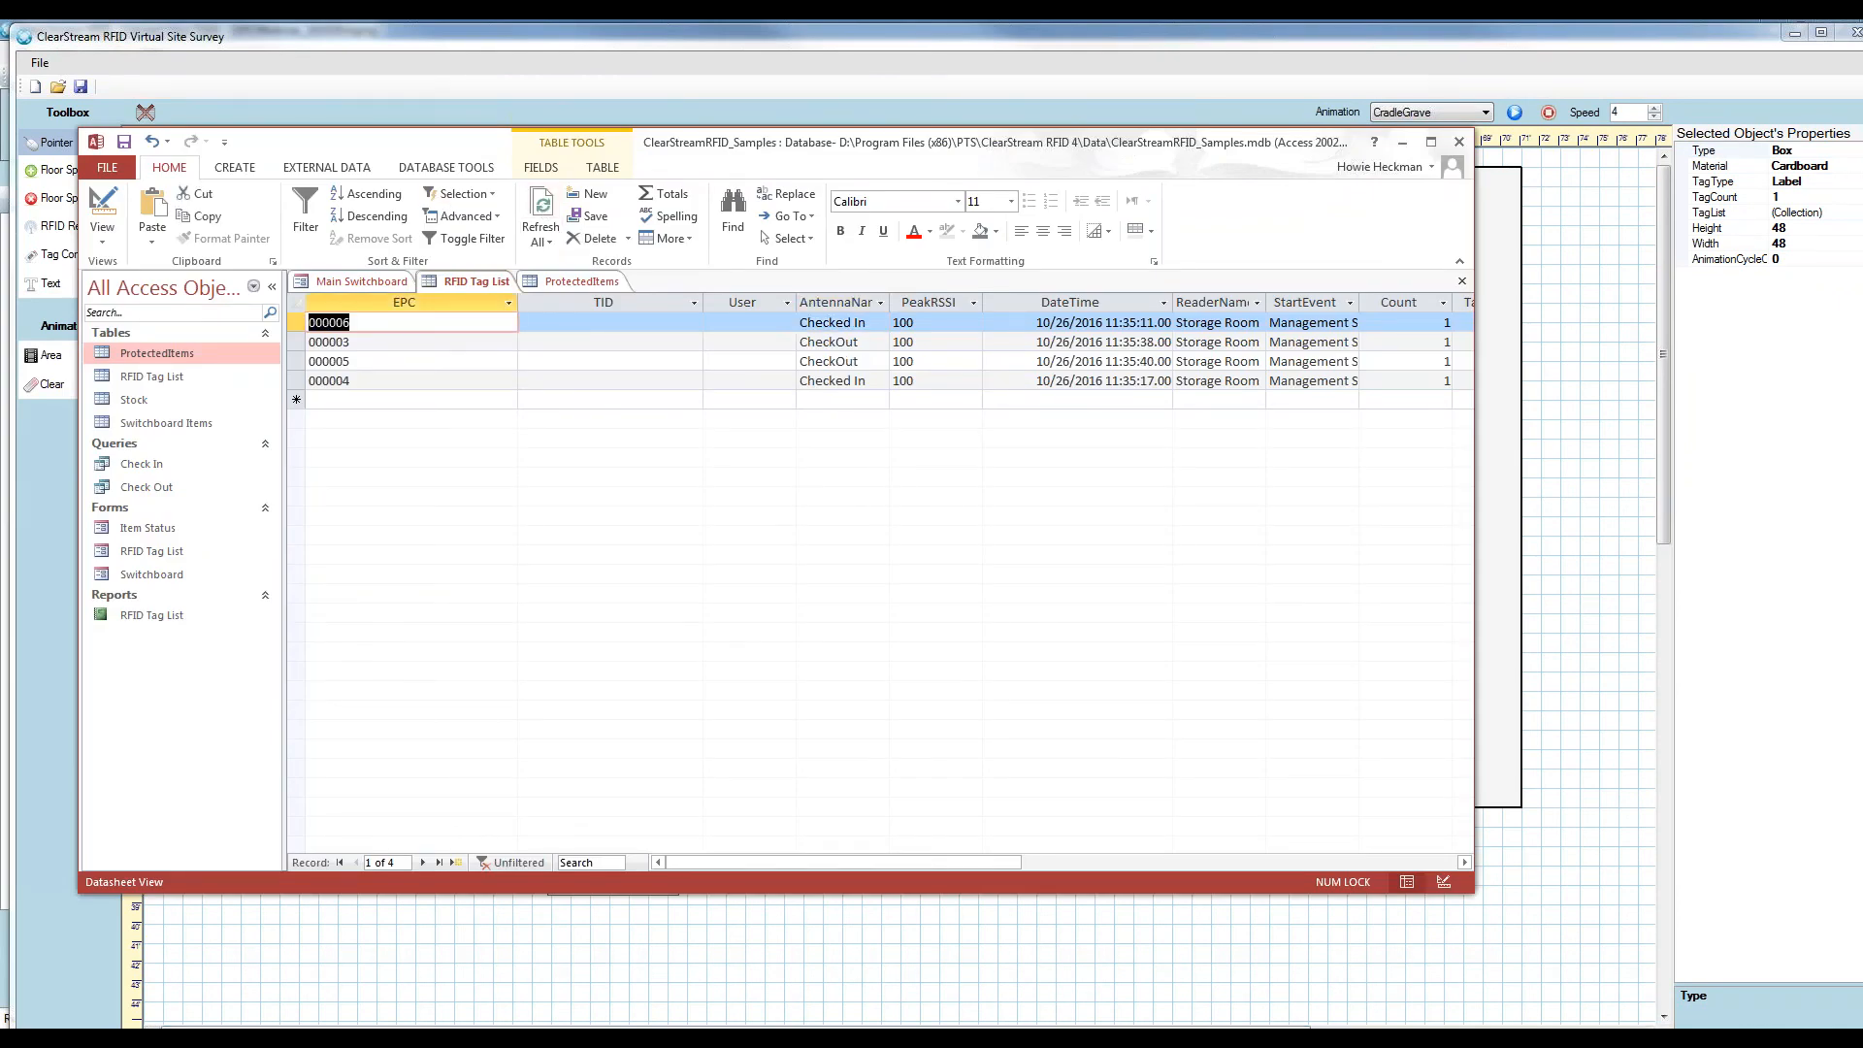
click(863, 342)
click(850, 362)
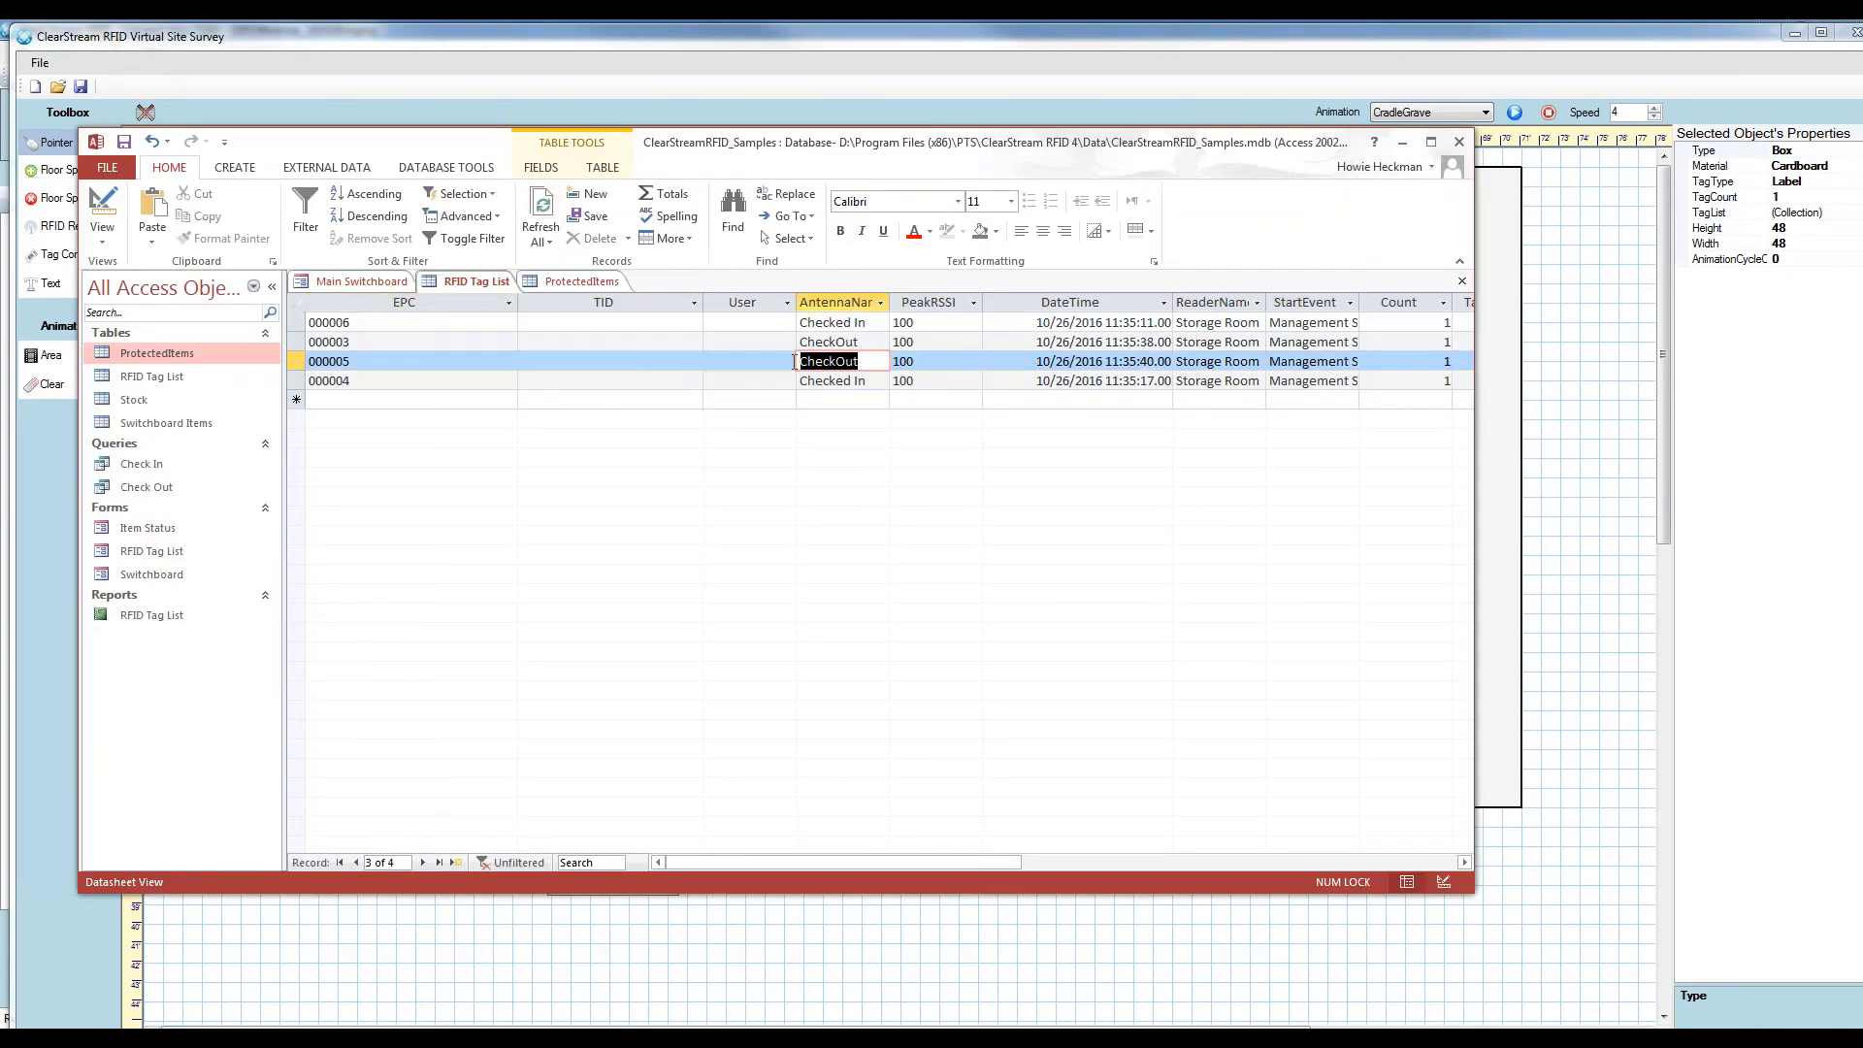
Return to the Virtual Site Survey and move both Main Facility boxes back through the doorway into the Storage Room
click(947, 44)
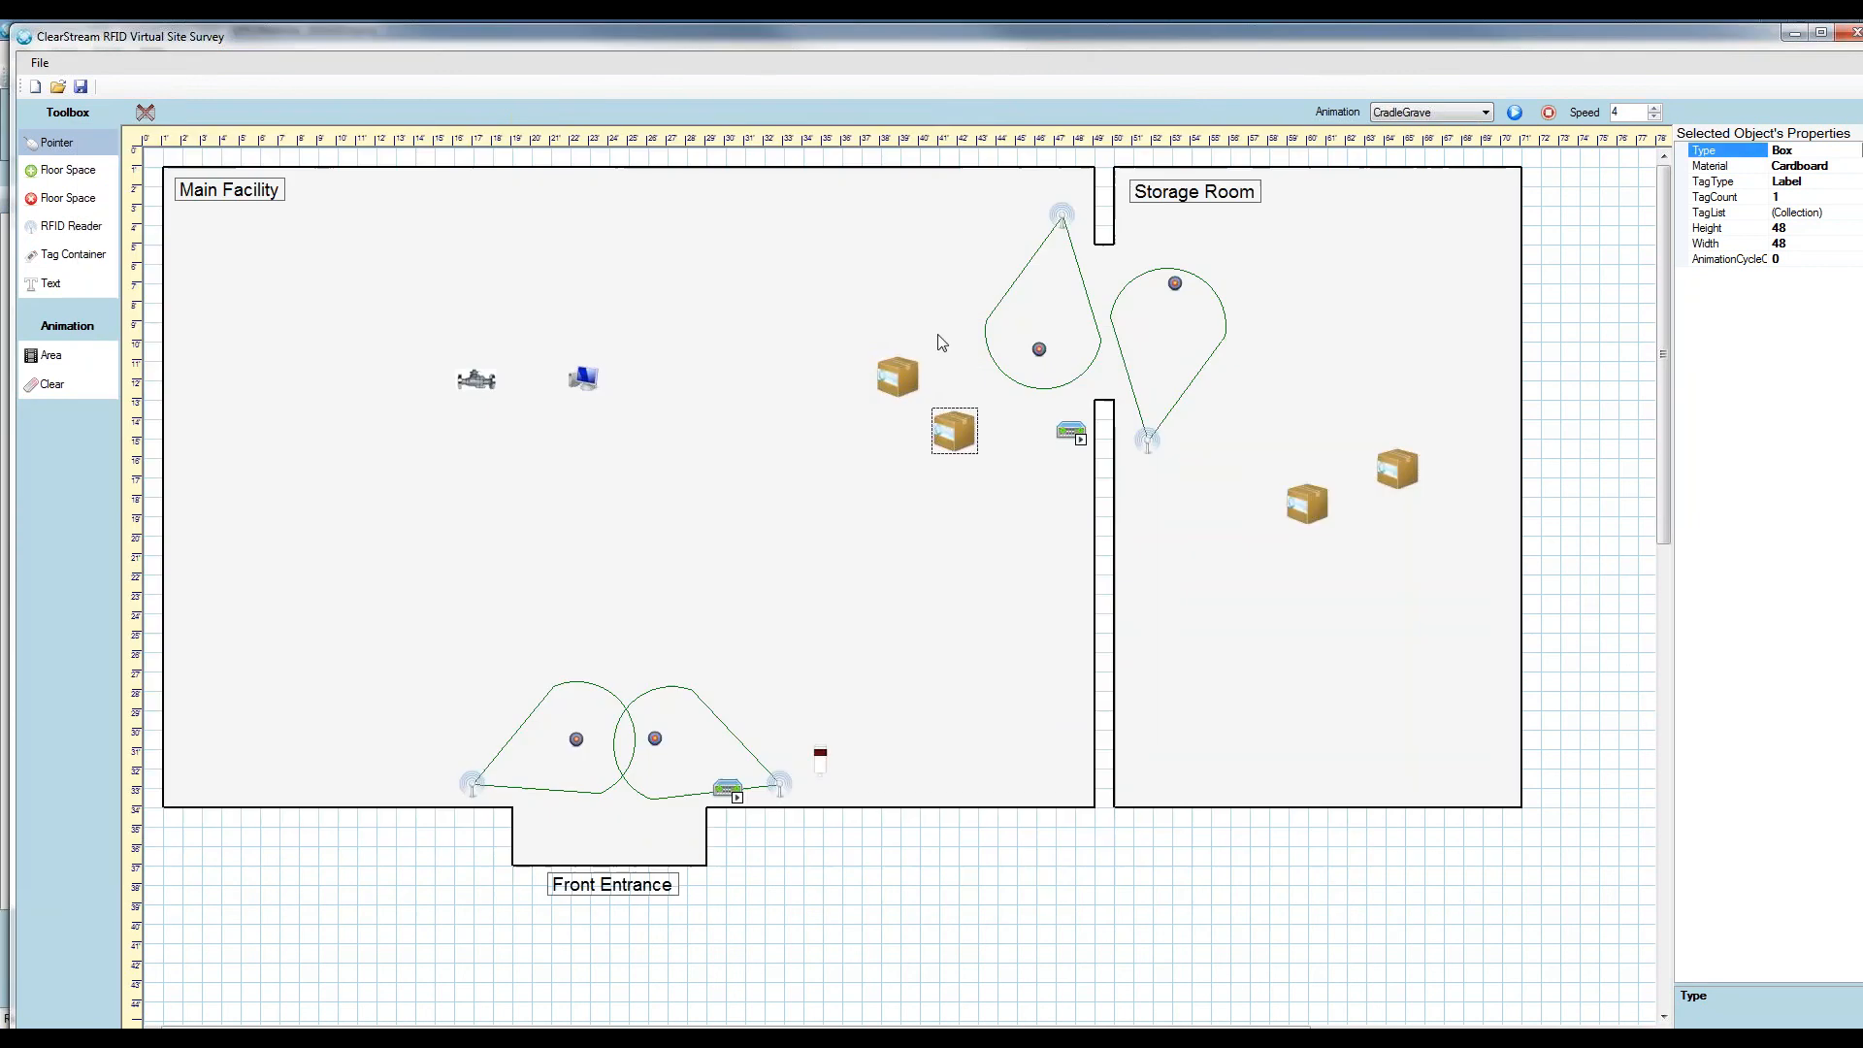
drag(907, 377, 1380, 308)
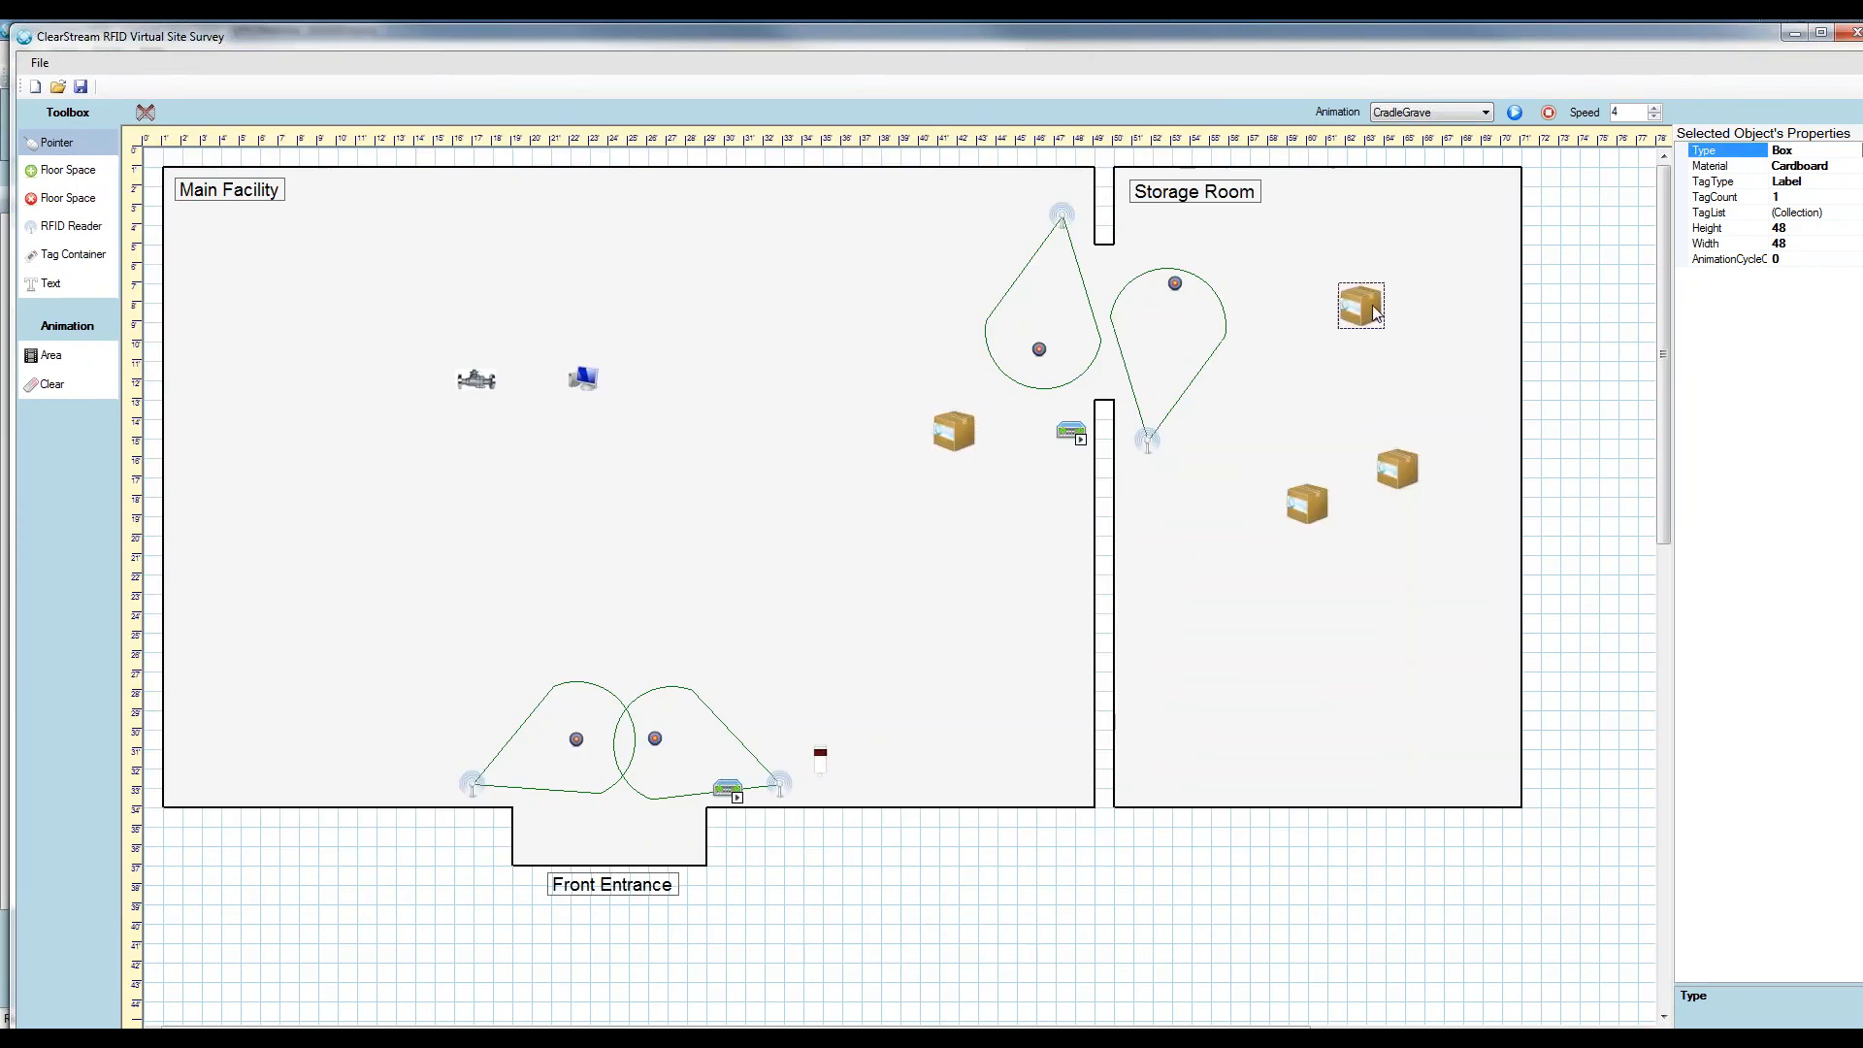
drag(971, 435, 1384, 369)
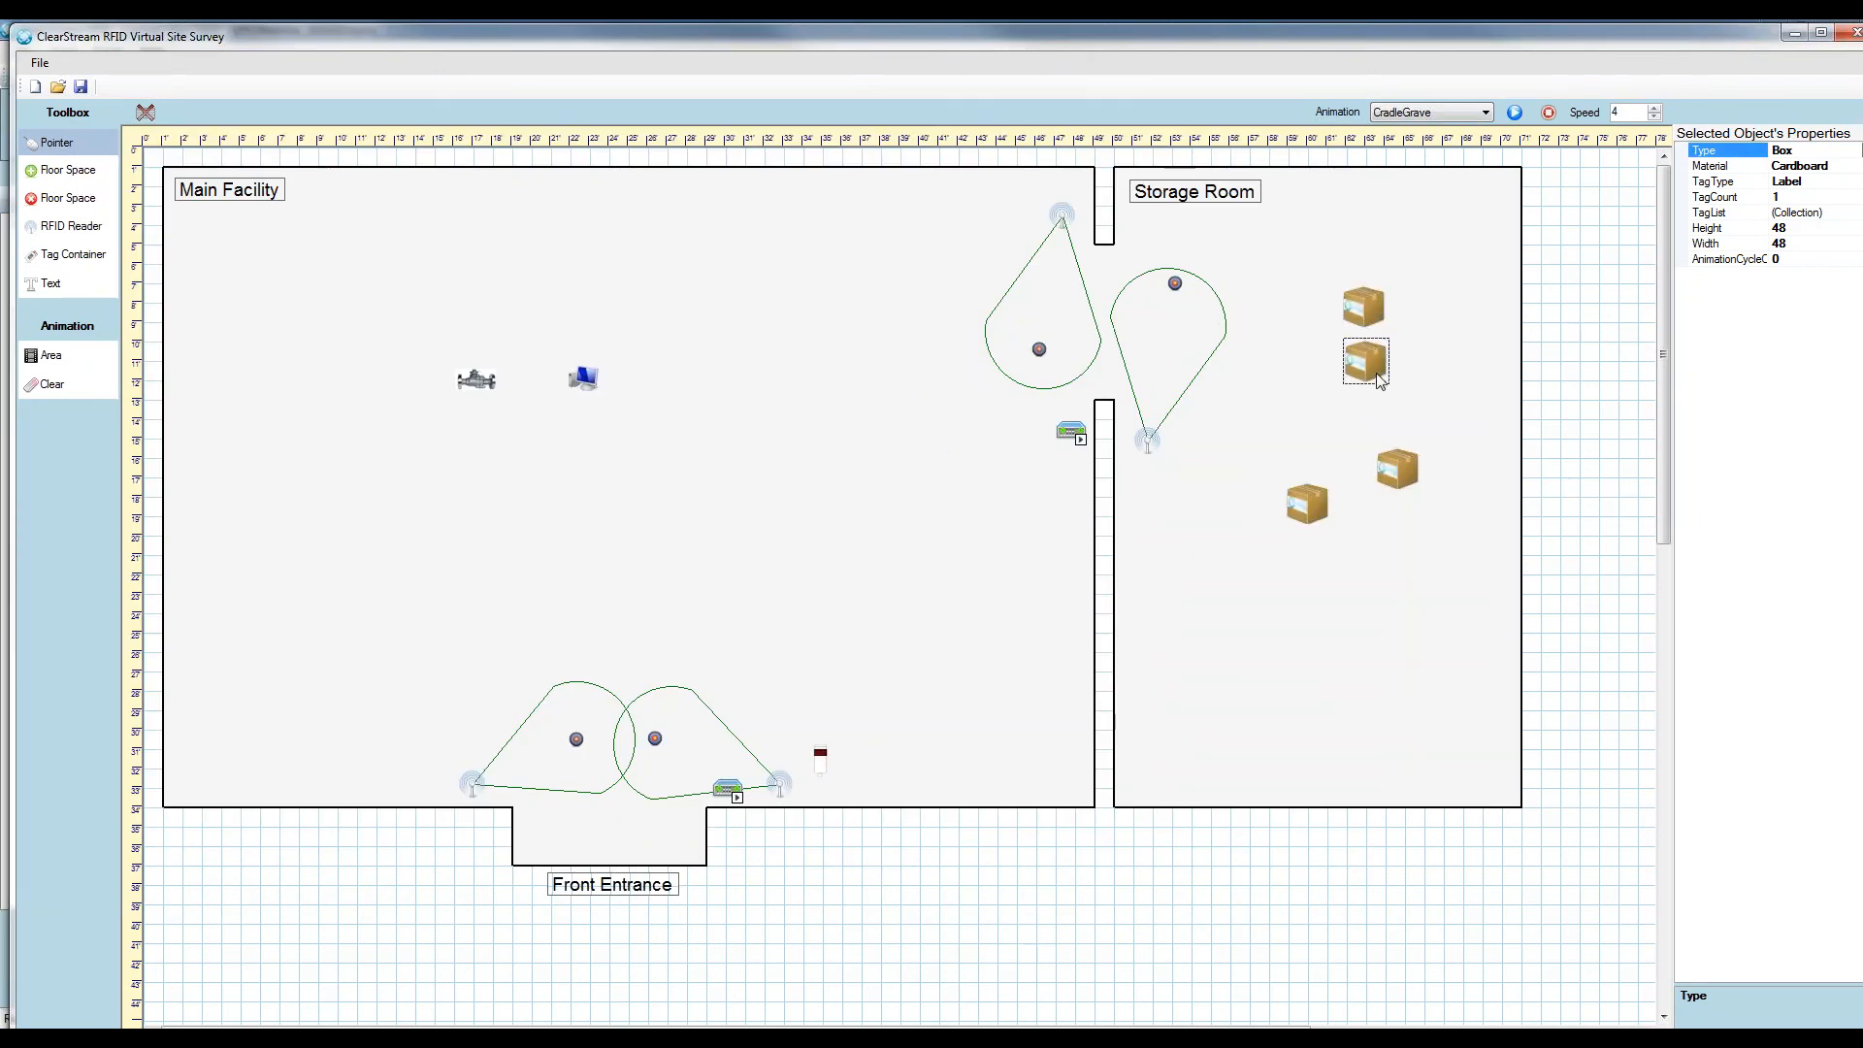
Switch to Access, refresh the RFID Tag List table, and view the ProtectedItems table
key(alt+Tab)
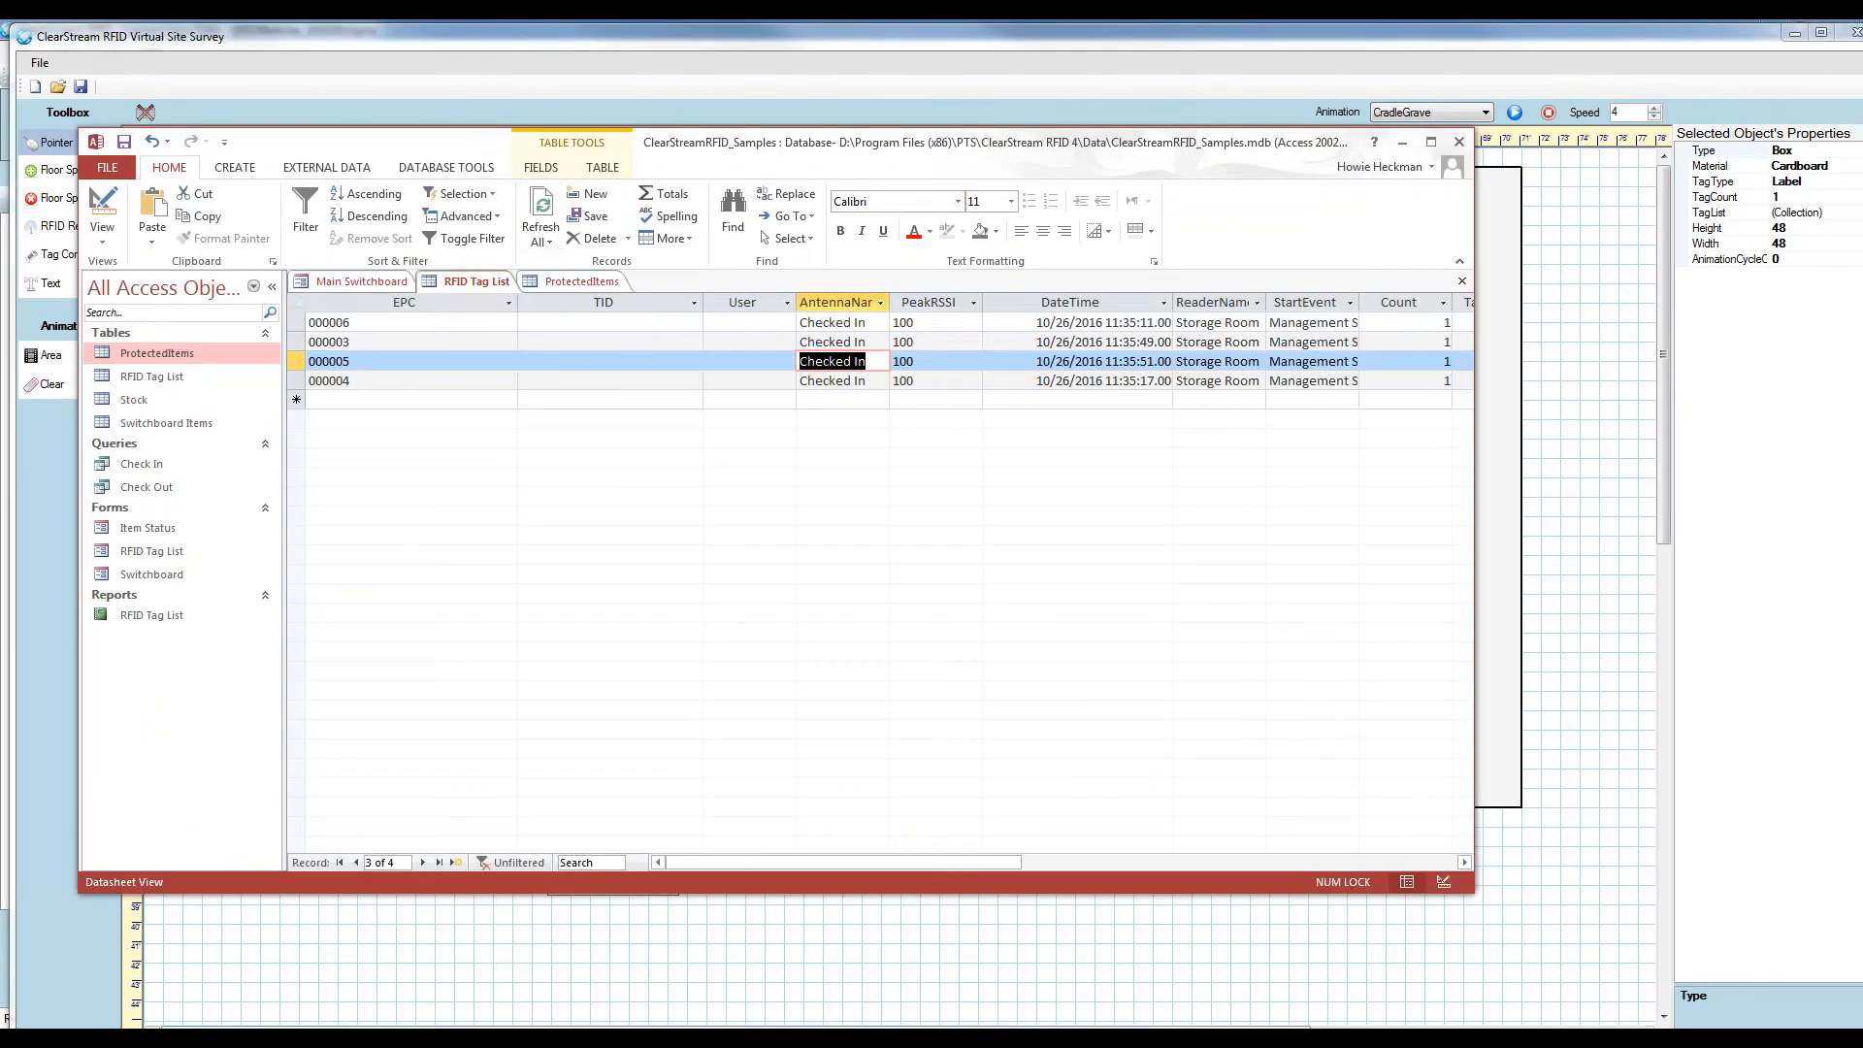
click(541, 209)
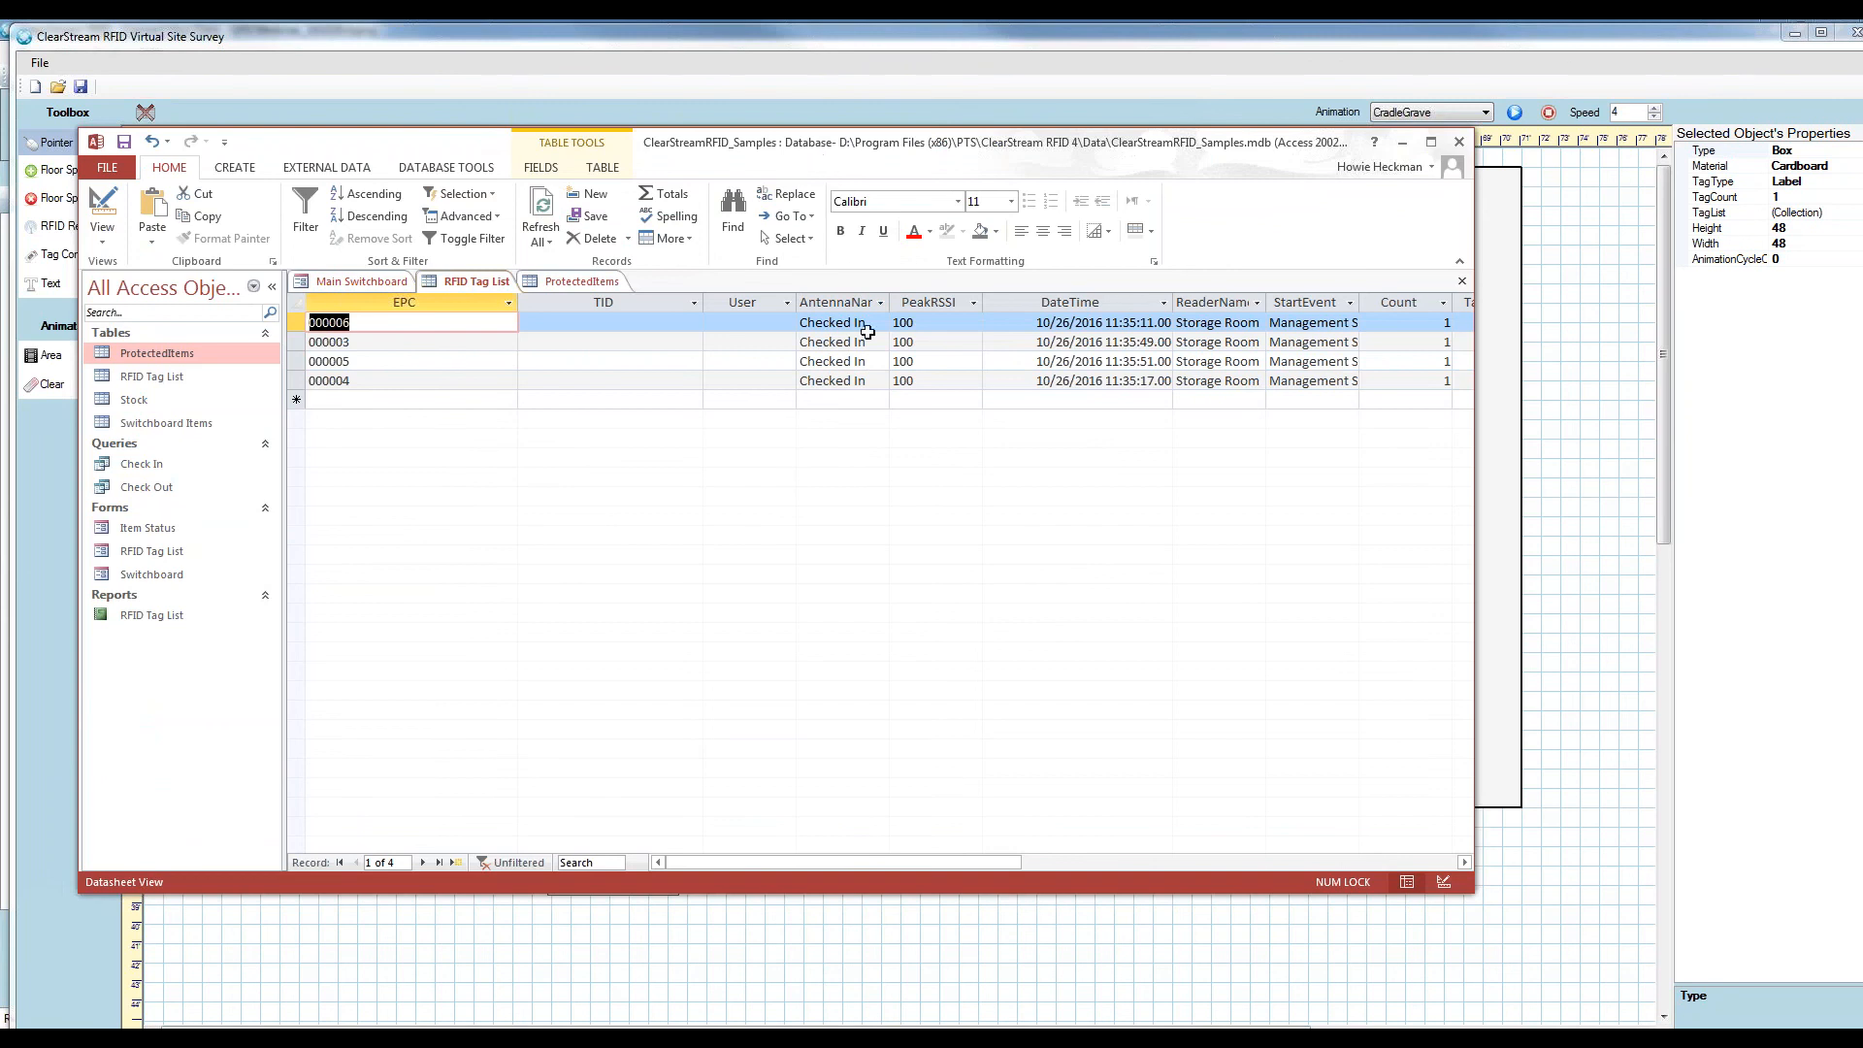
click(582, 281)
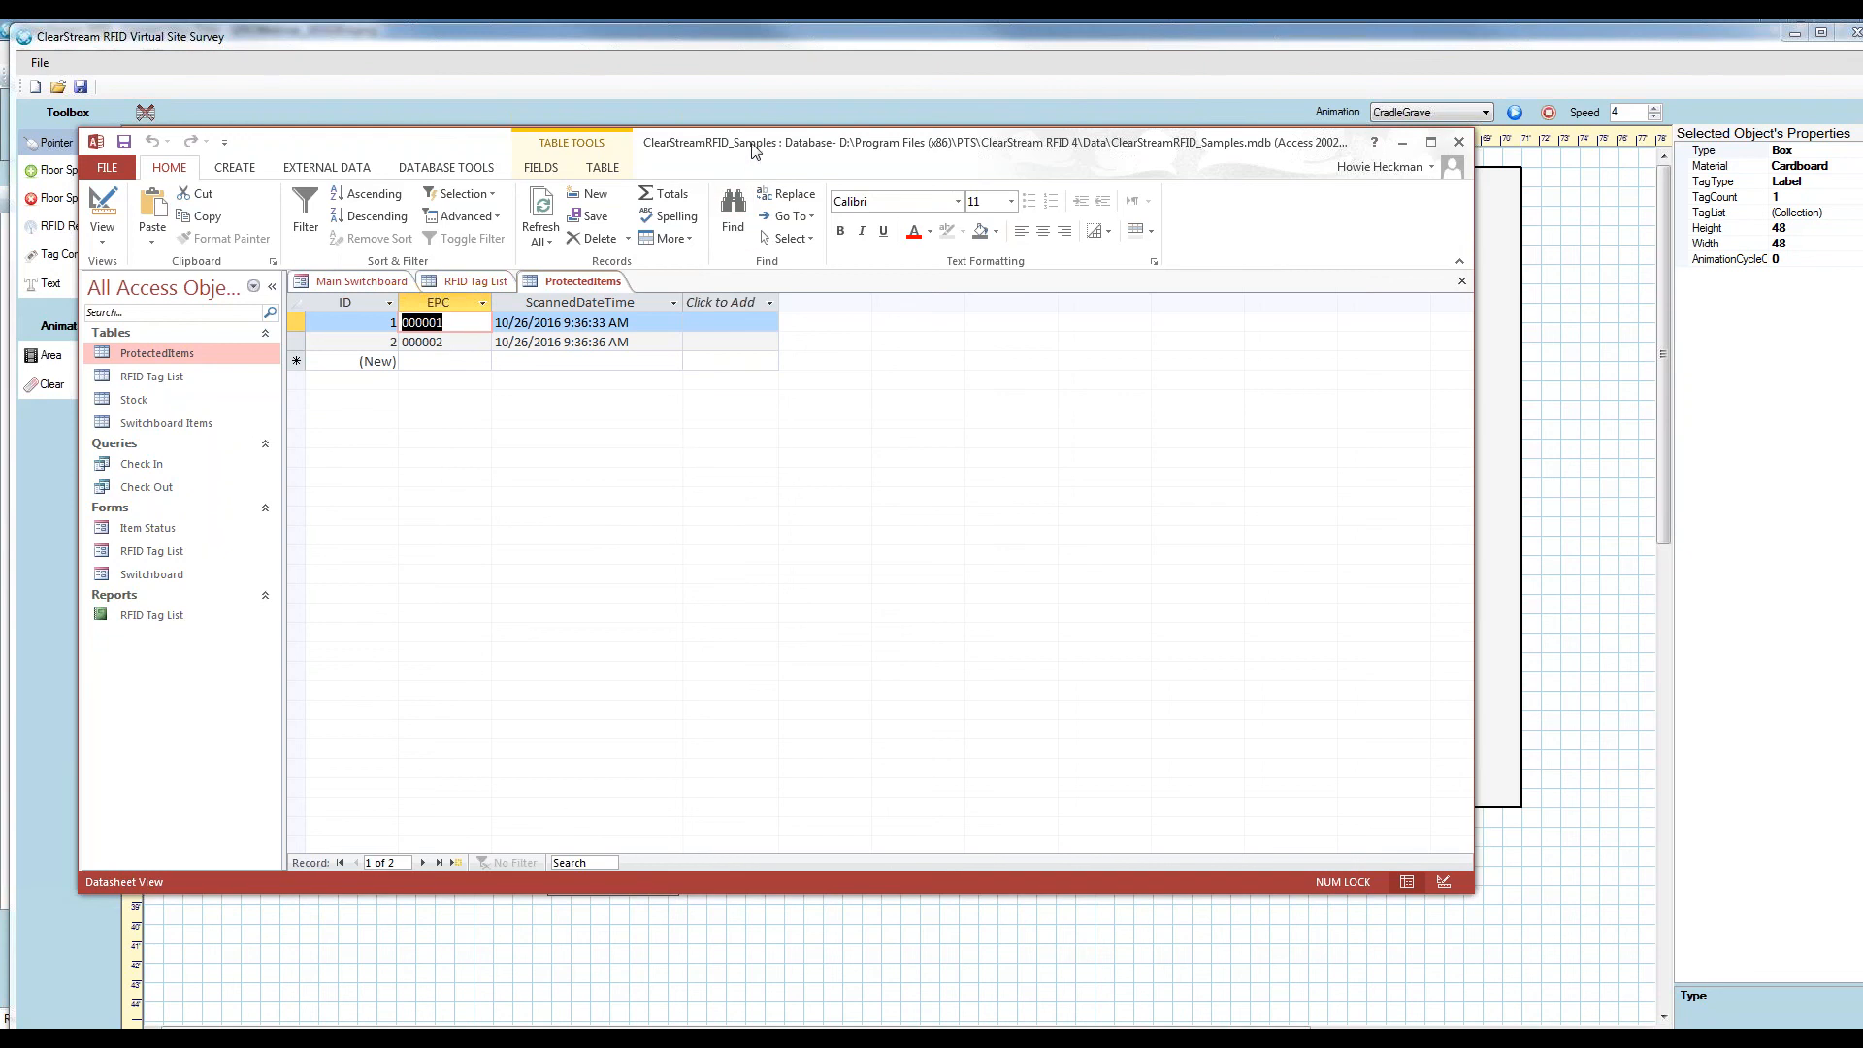
In the Virtual Site Survey, move a Storage Room box outside the Front Entrance and pass the IT asset through the entrance read zone
click(1097, 75)
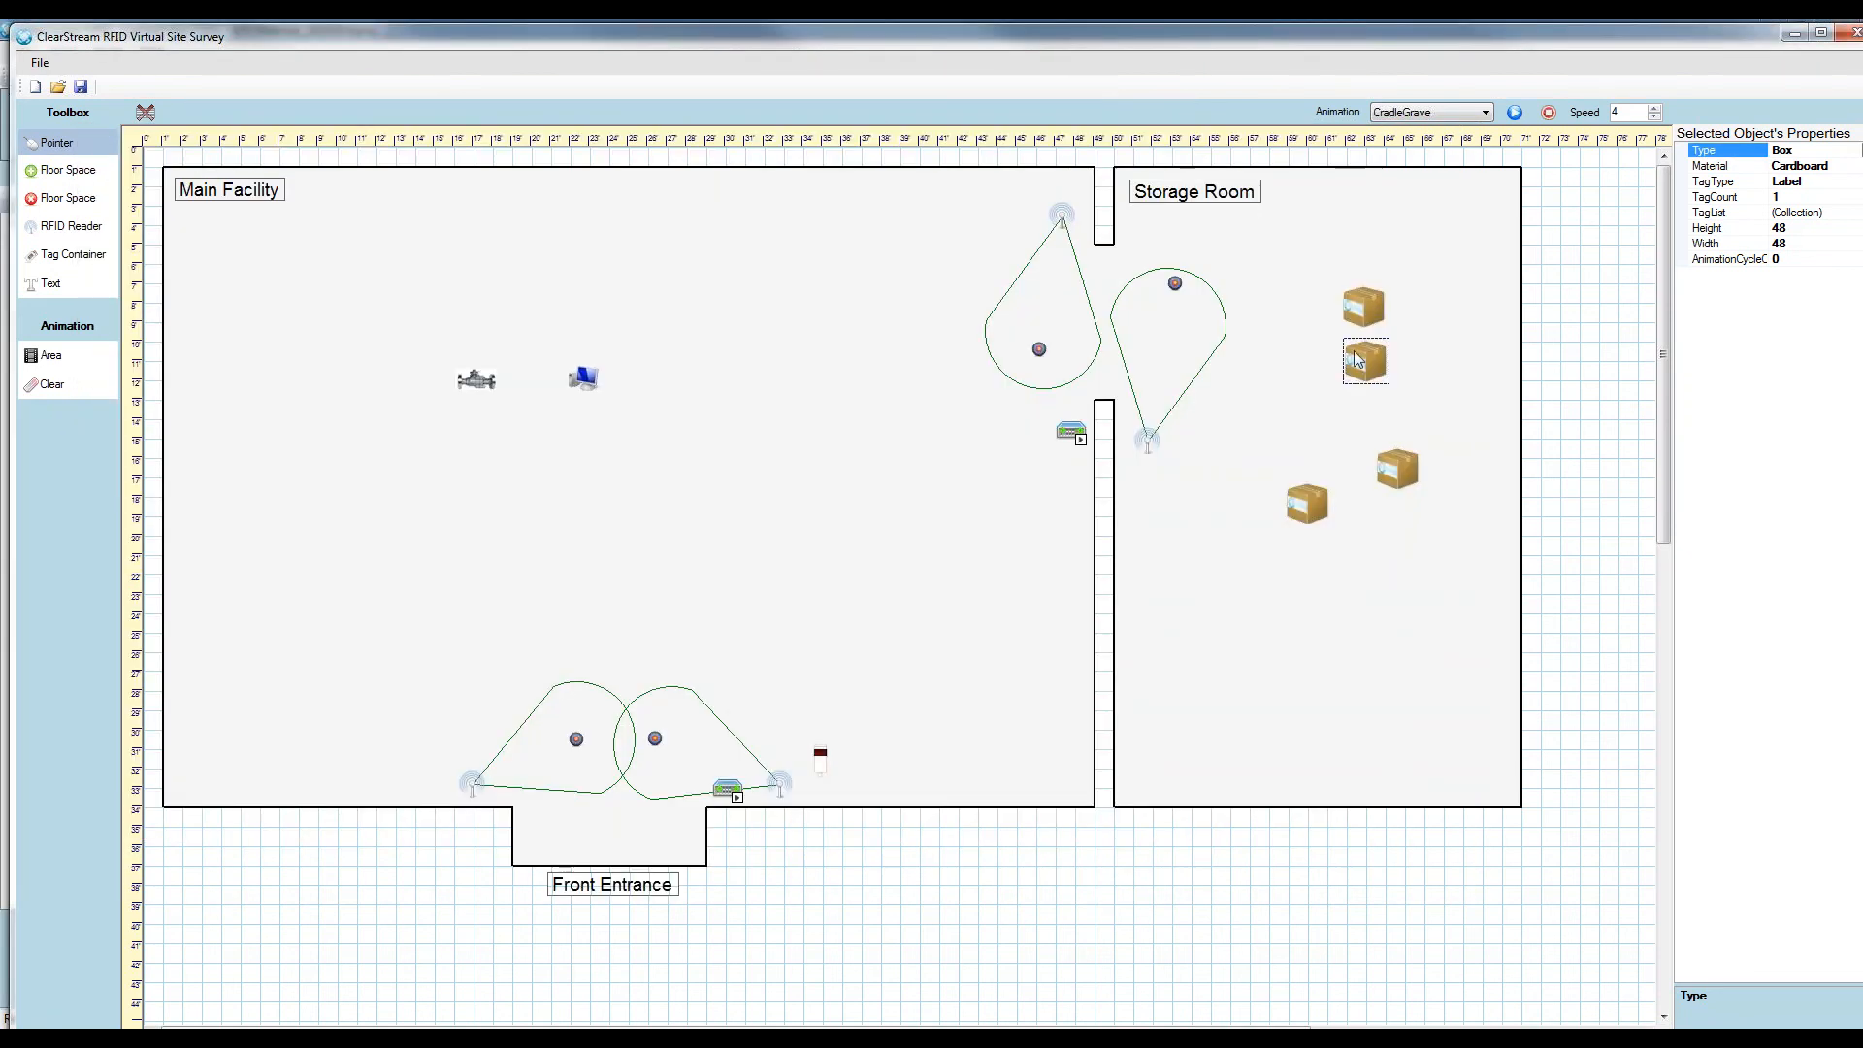
drag(1357, 367, 770, 906)
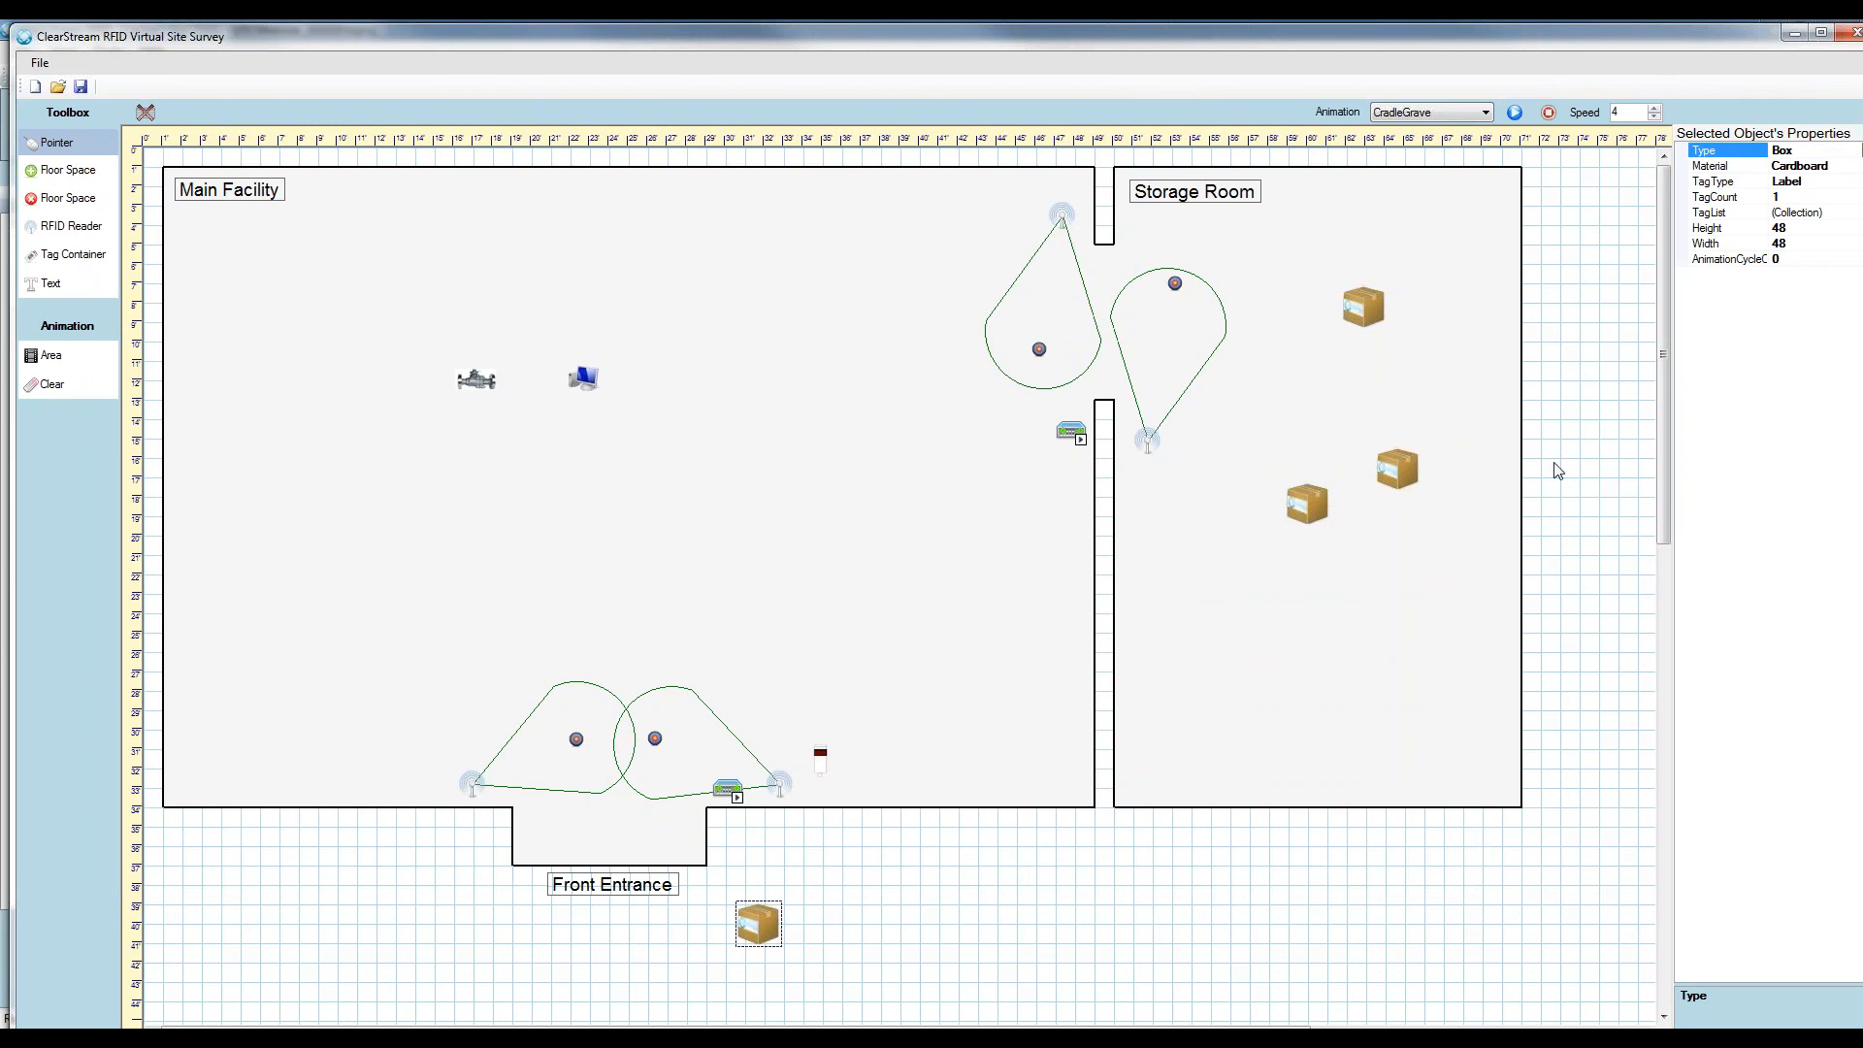
drag(579, 388, 587, 728)
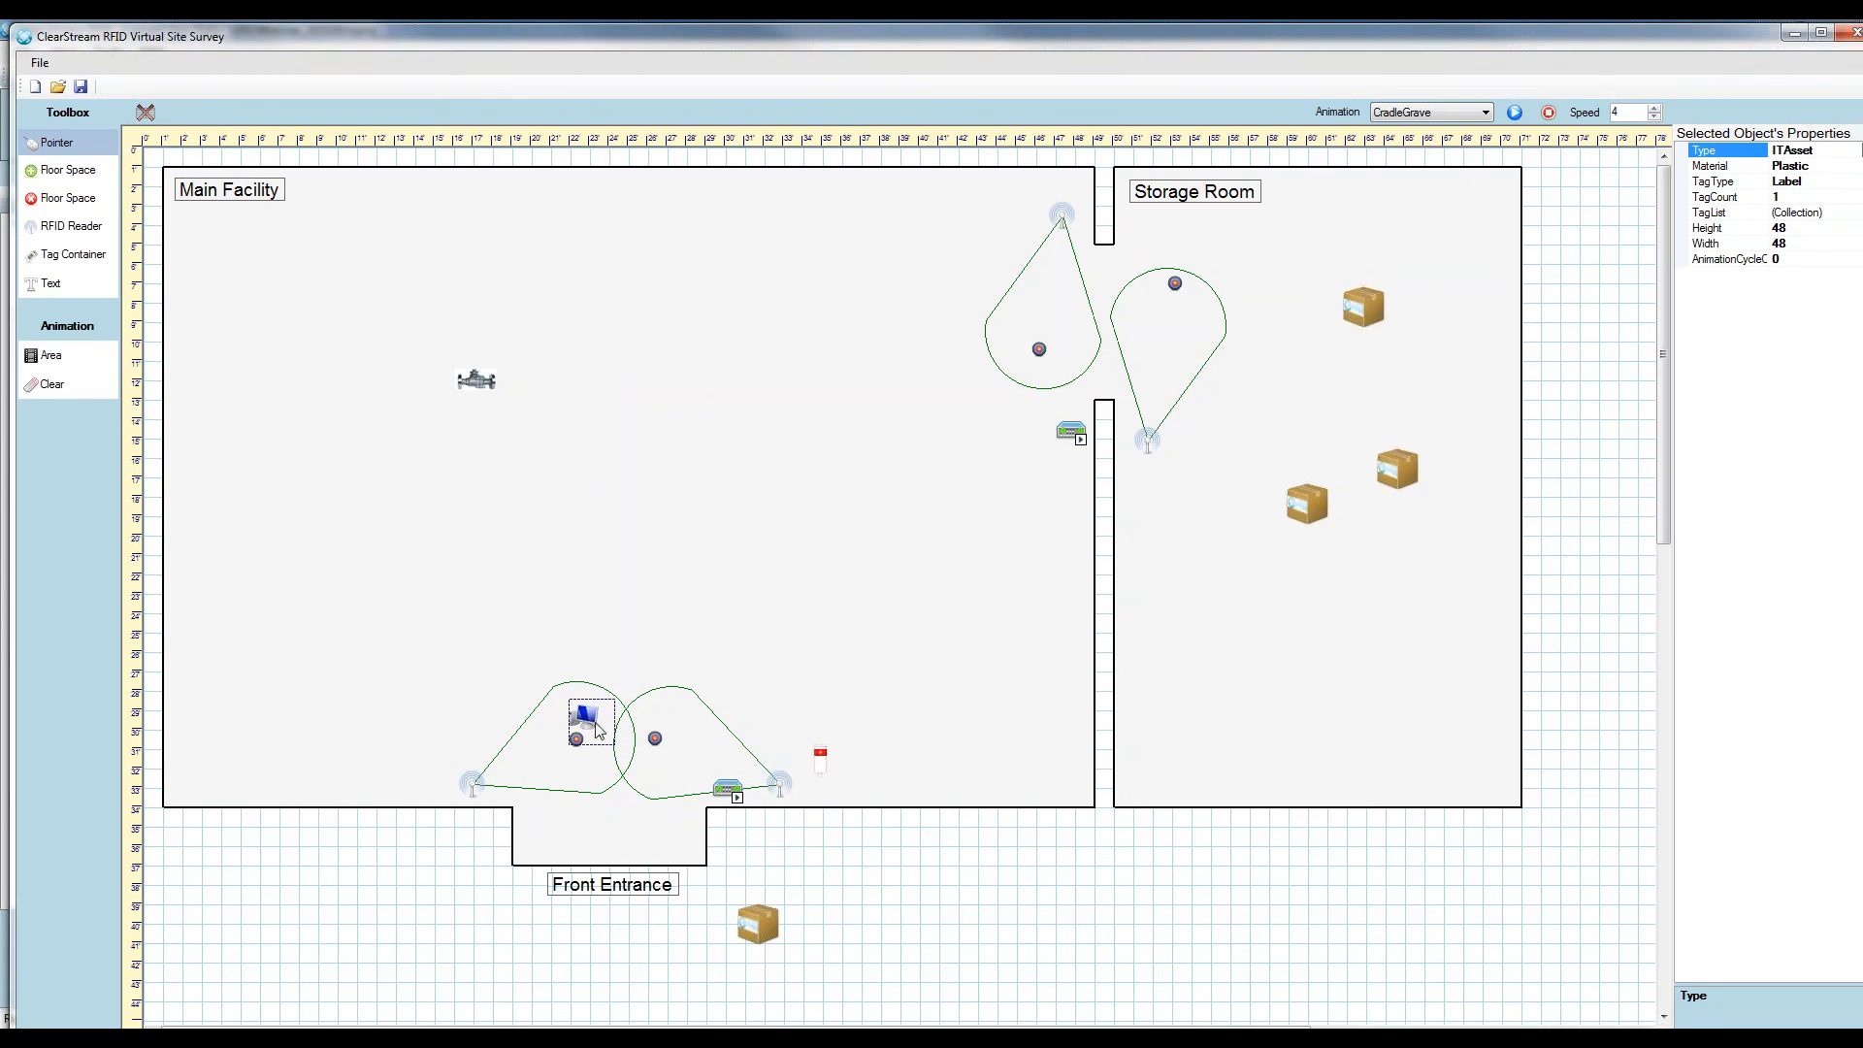
drag(594, 723, 409, 667)
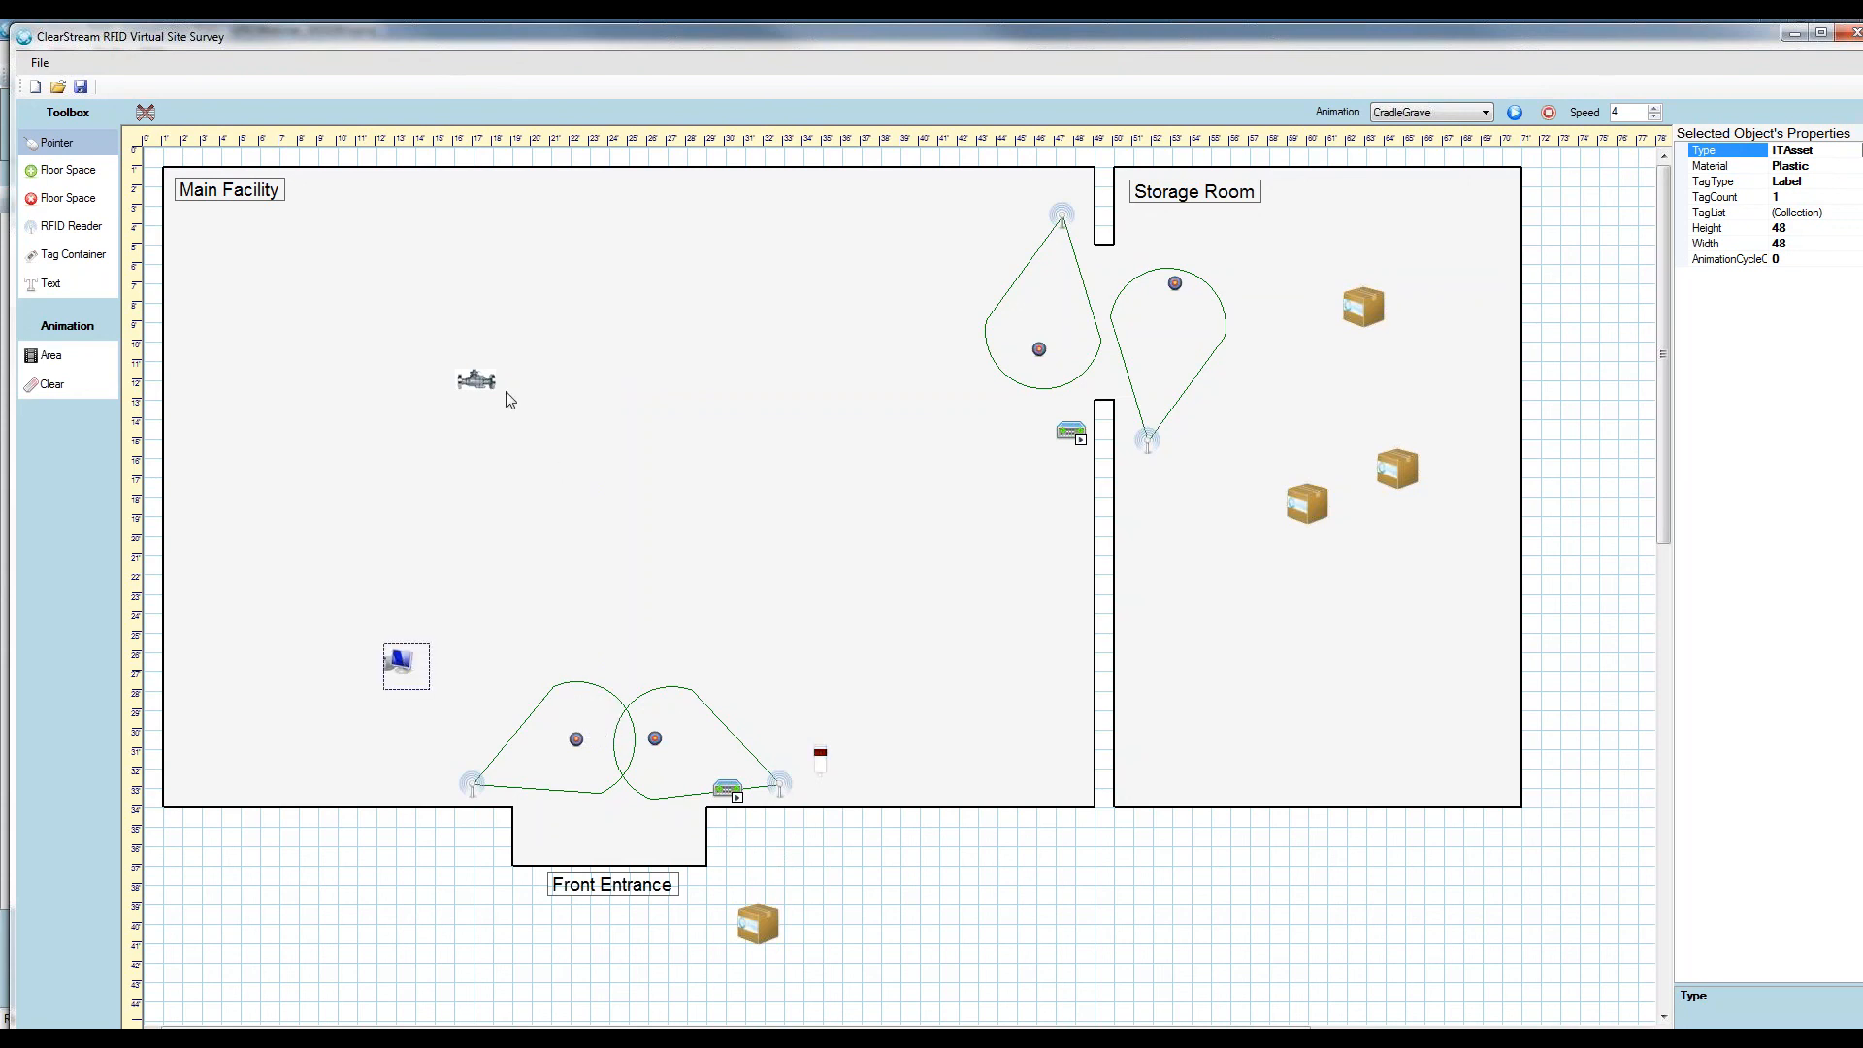
Pass the industrial component through the Front Entrance read zone and back, and move a second Storage Room box outside the entrance
drag(485, 380, 478, 537)
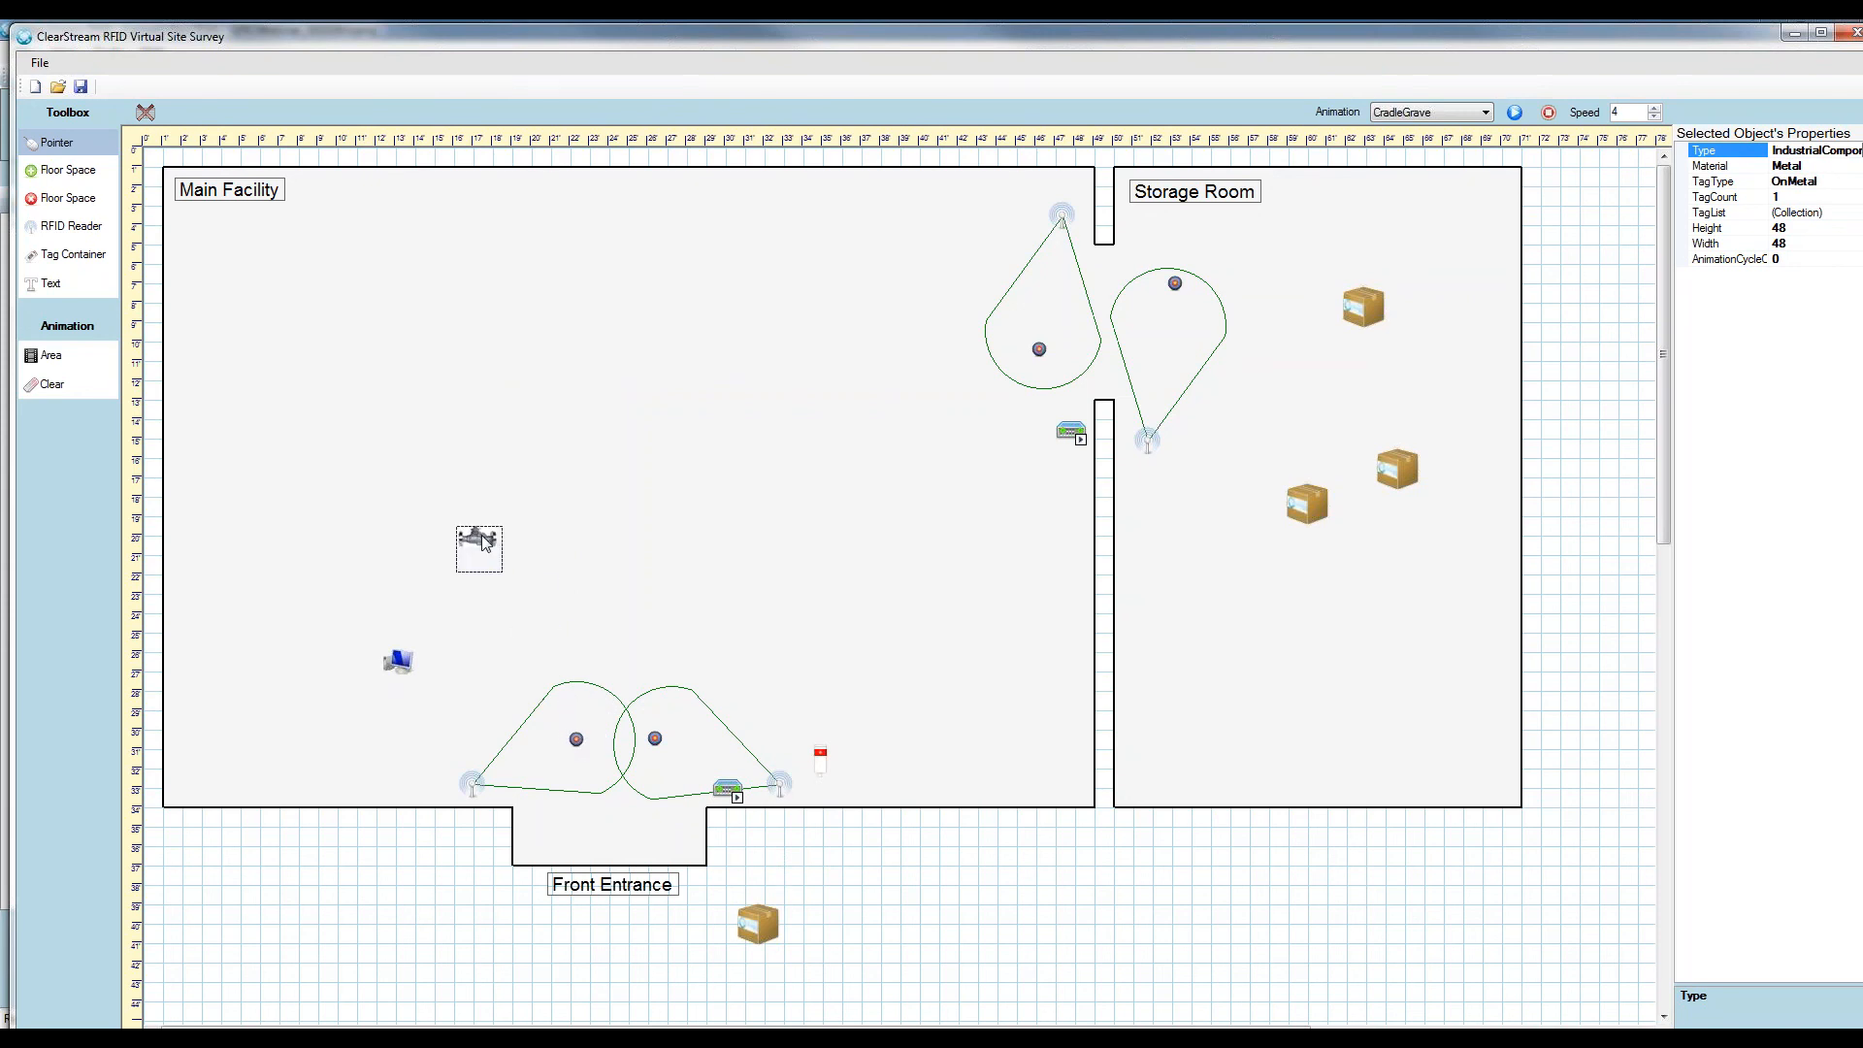
click(818, 758)
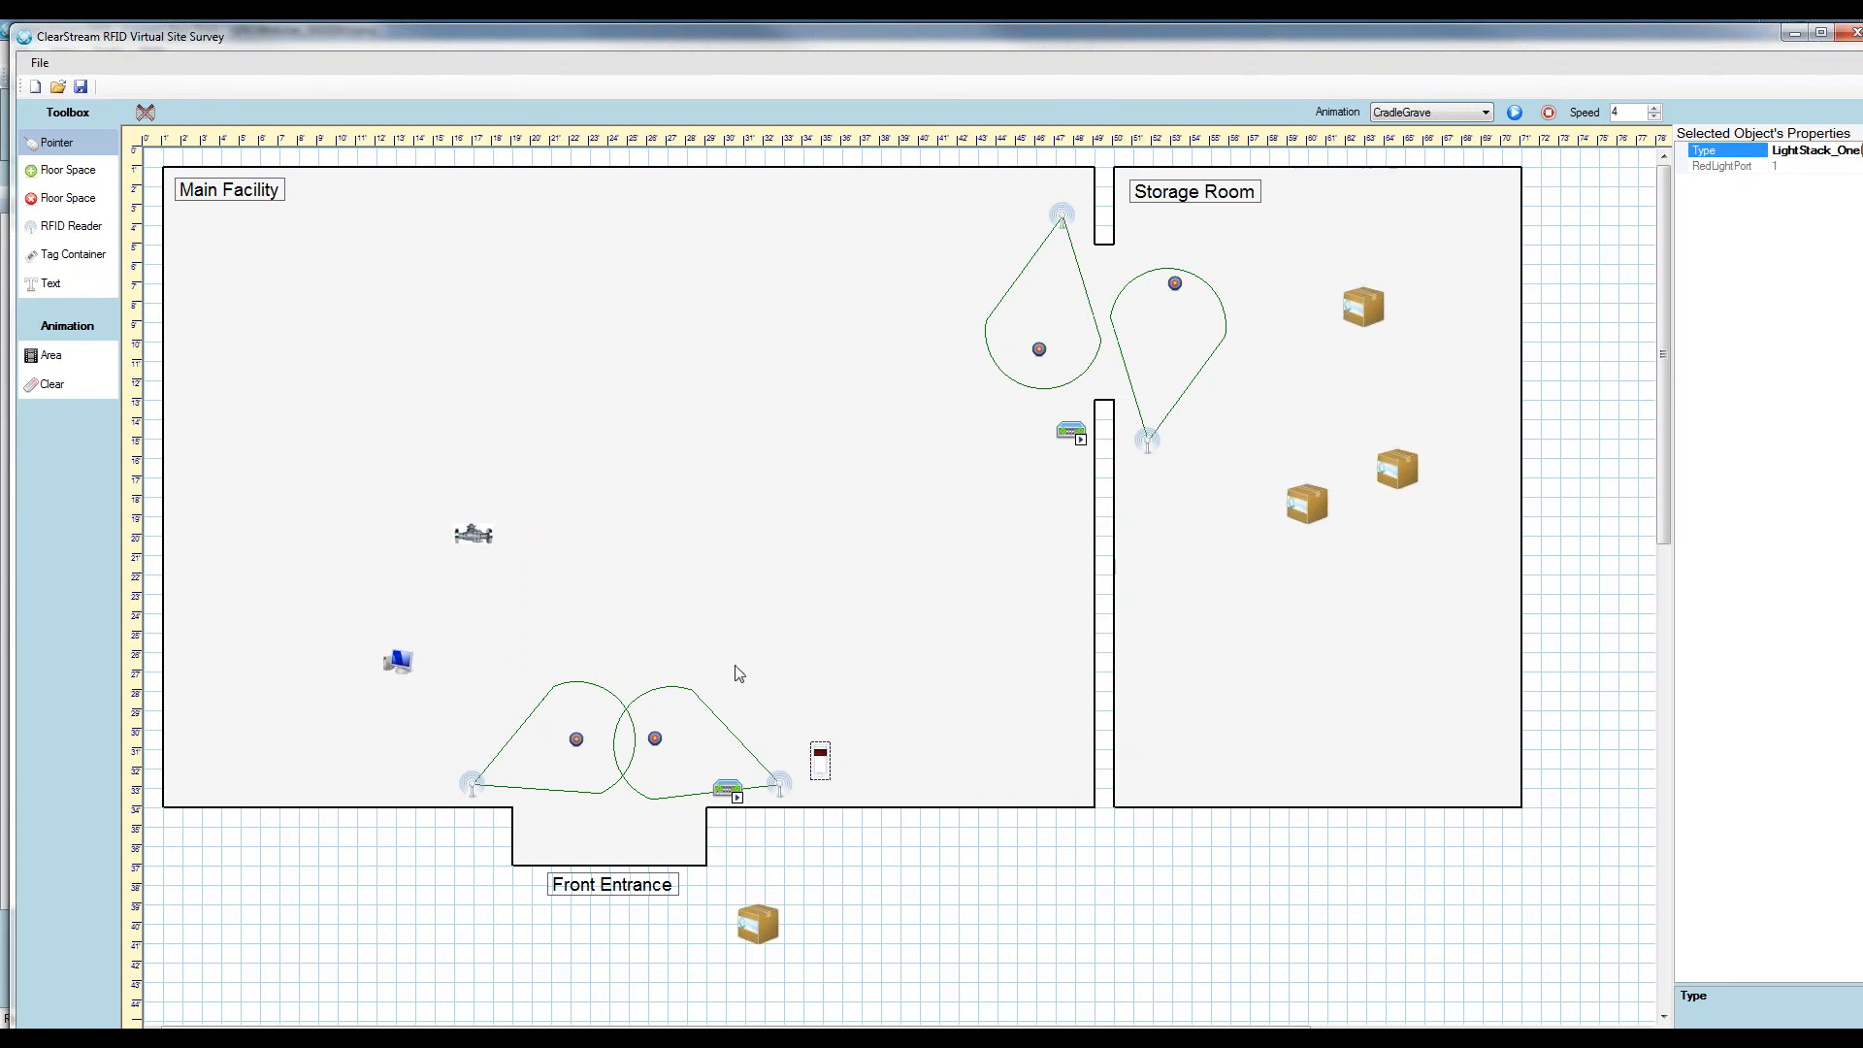
drag(485, 535, 610, 750)
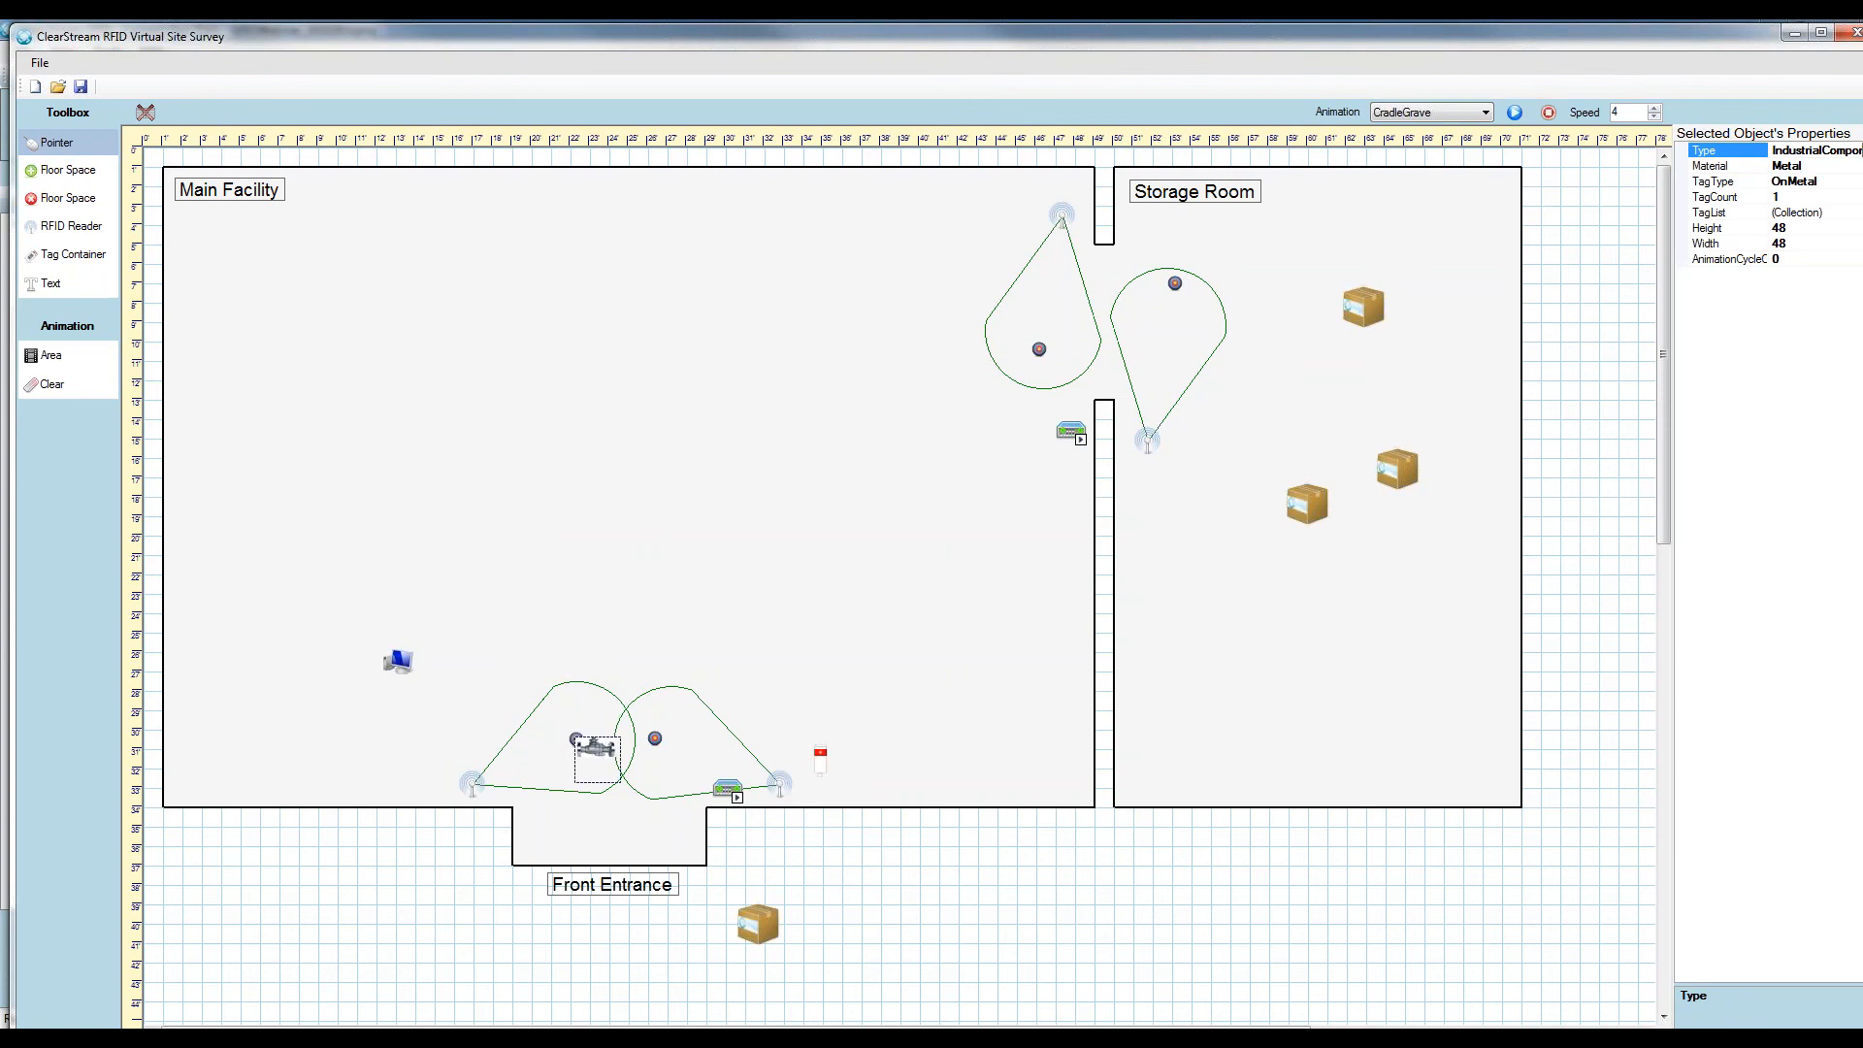
drag(595, 749, 562, 533)
drag(1296, 485, 510, 936)
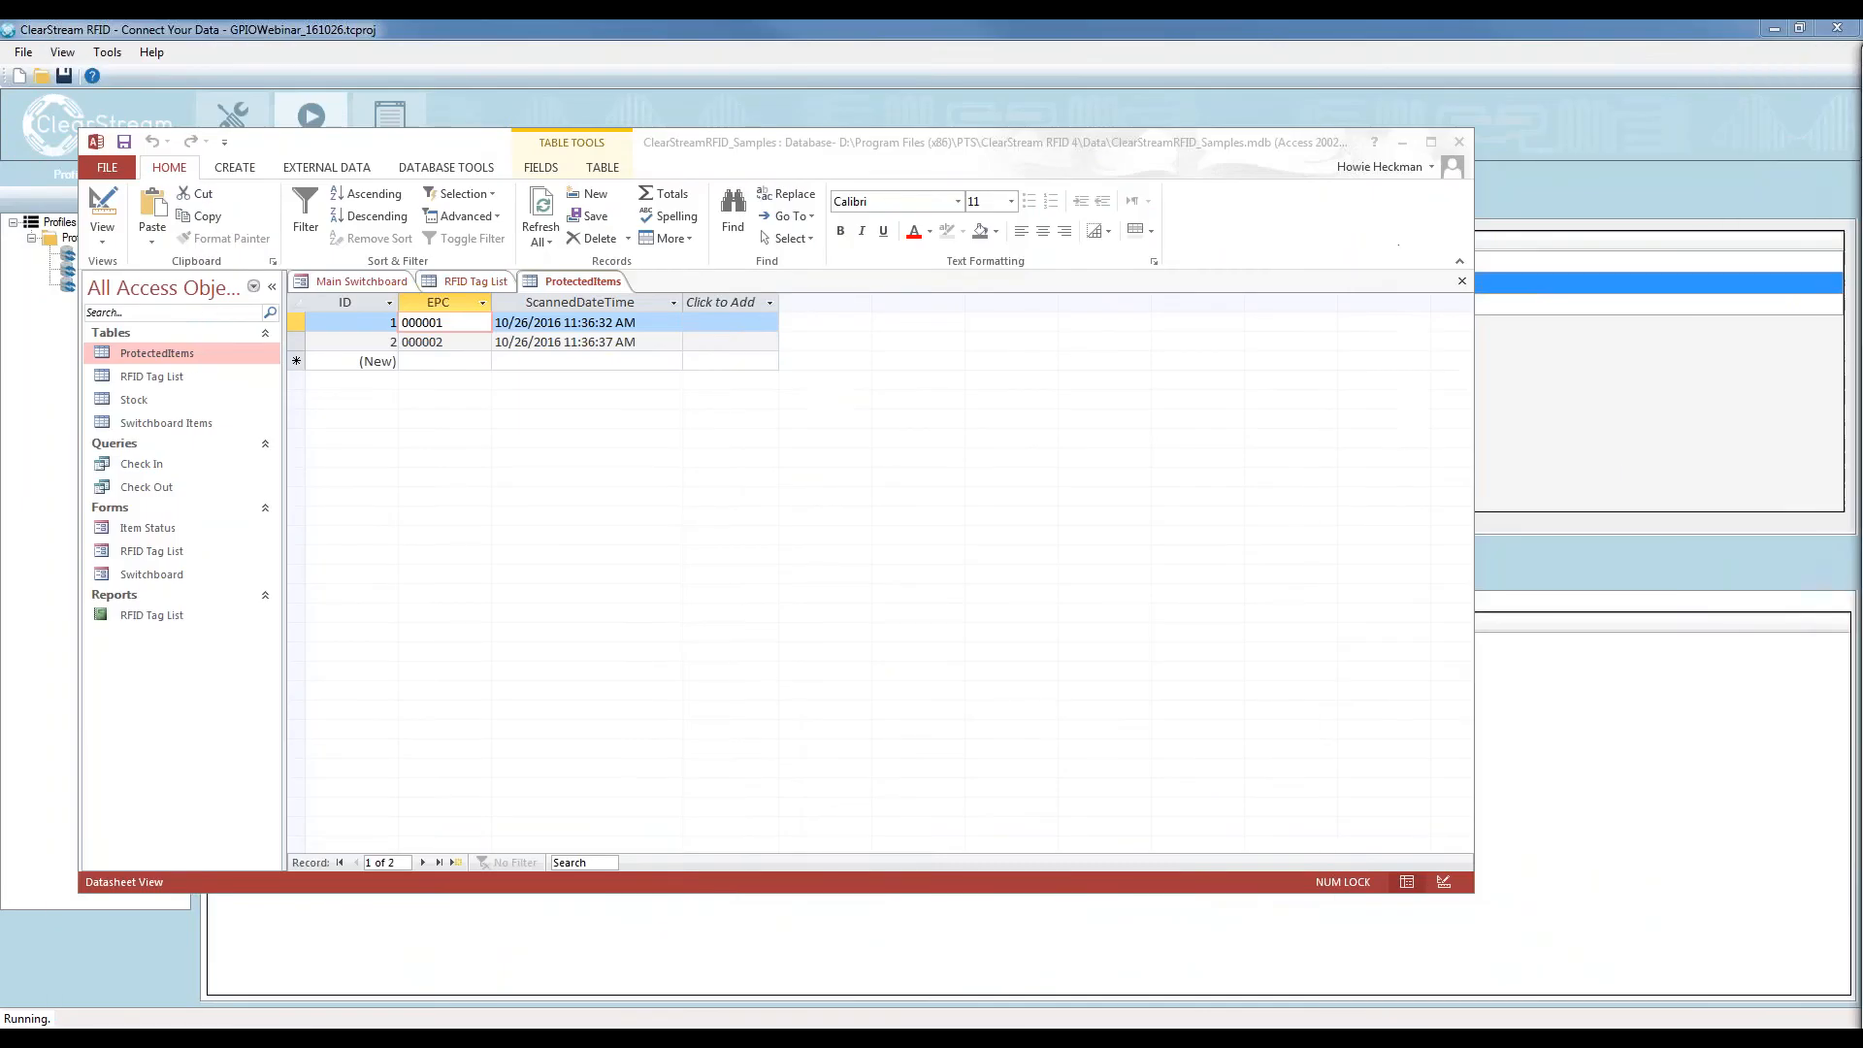
Open the RFID Tag List table in Access and compare the antenna names and read times of tags 000006 and 000005
click(439, 281)
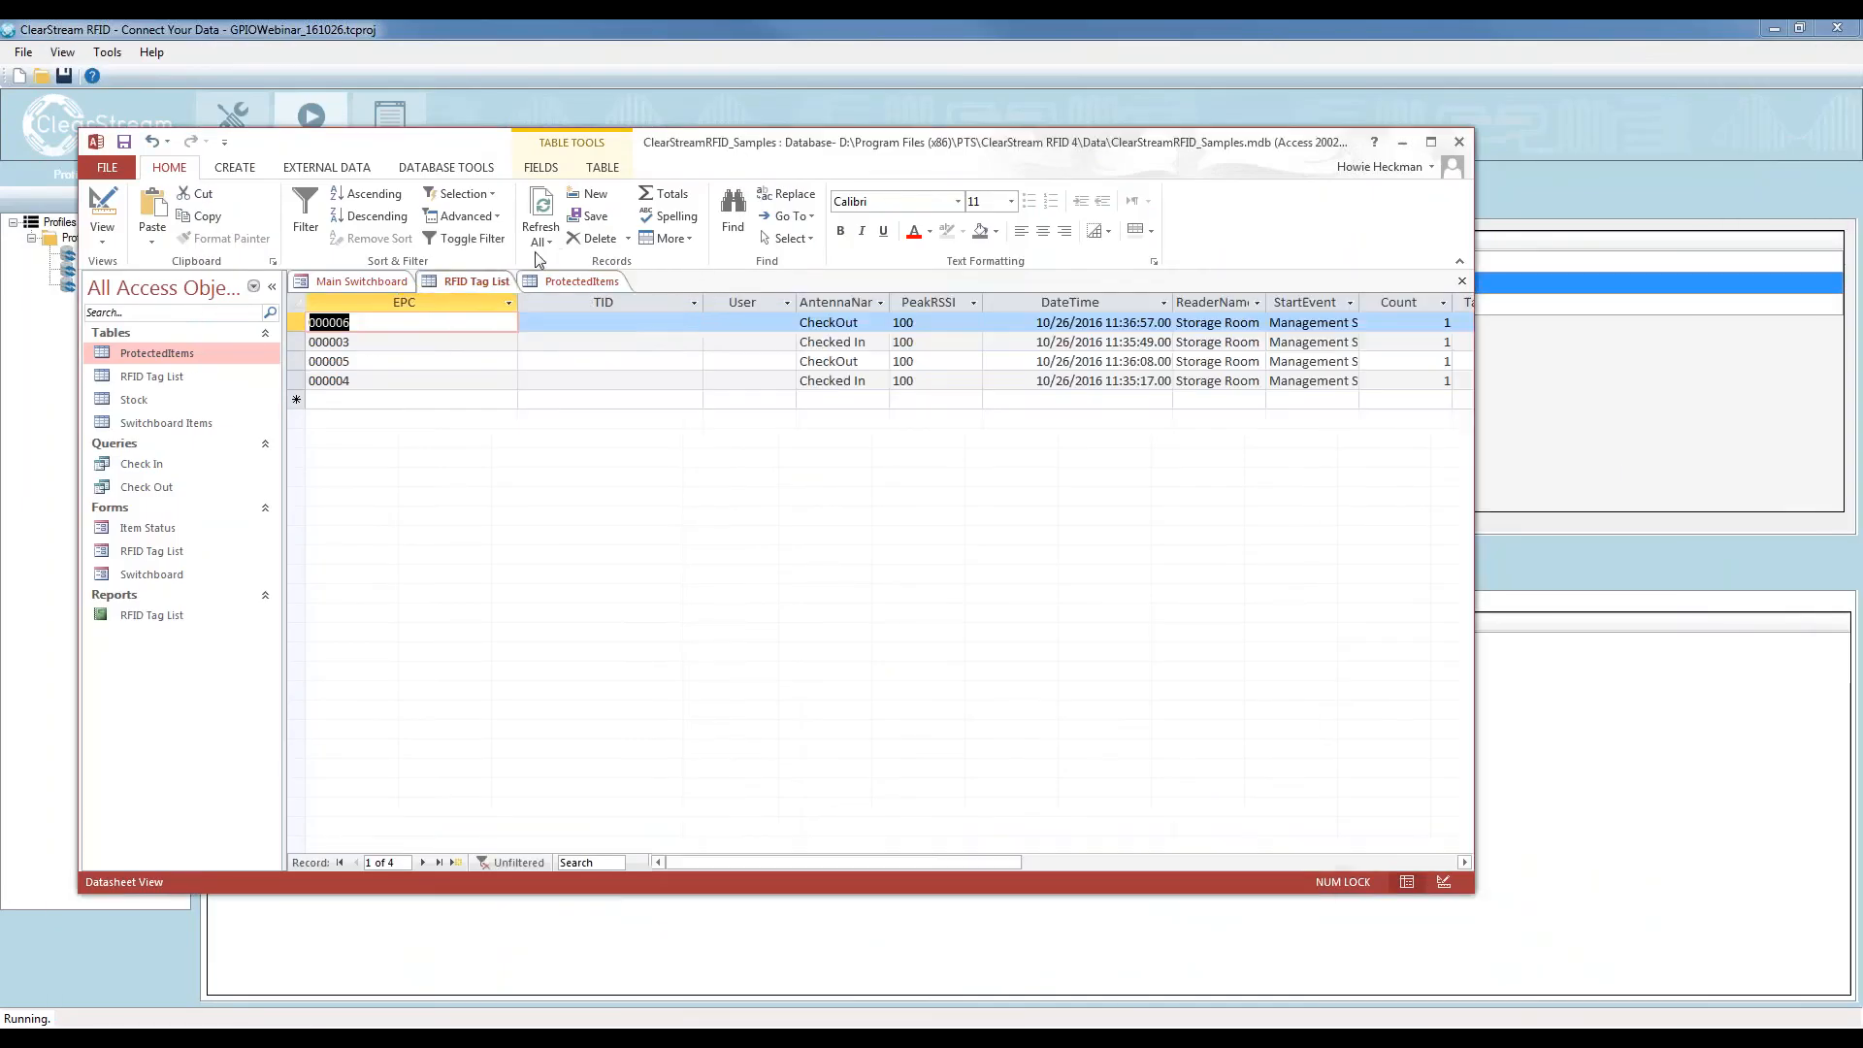
click(877, 322)
key(Down)
key(Down)
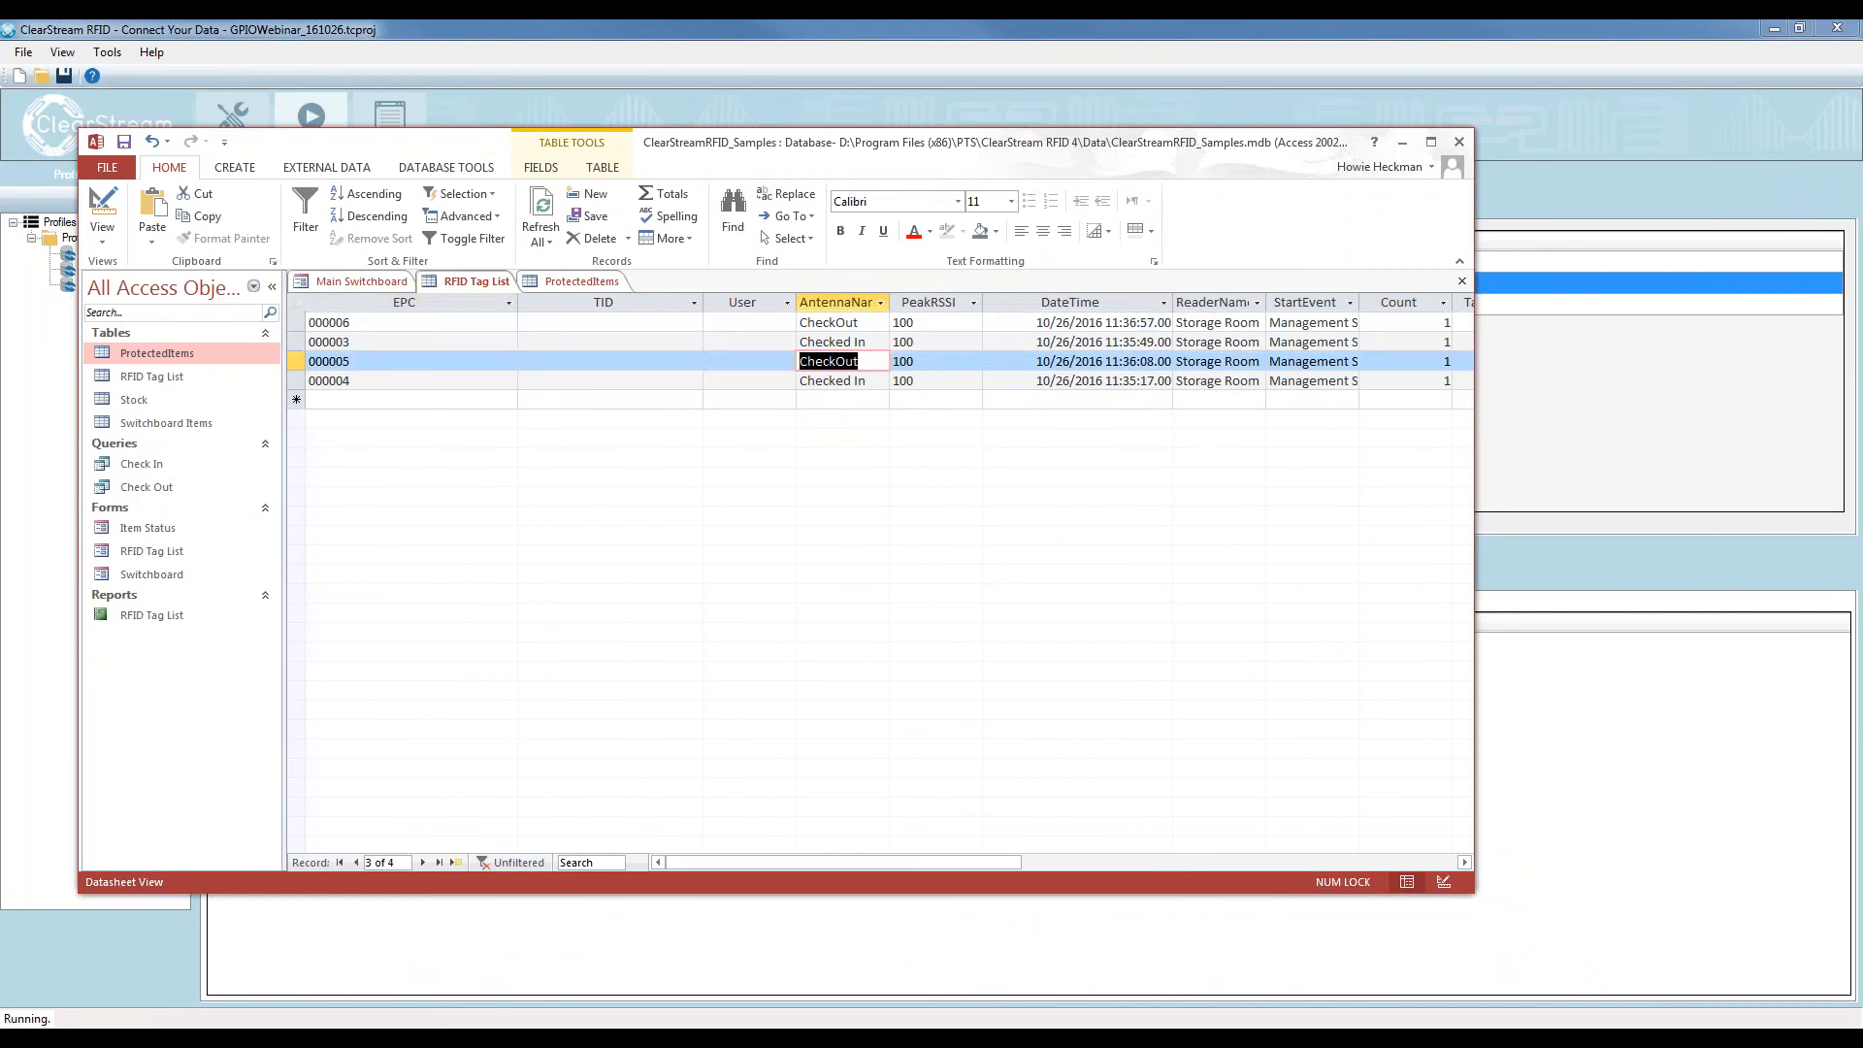
click(1136, 362)
click(1129, 324)
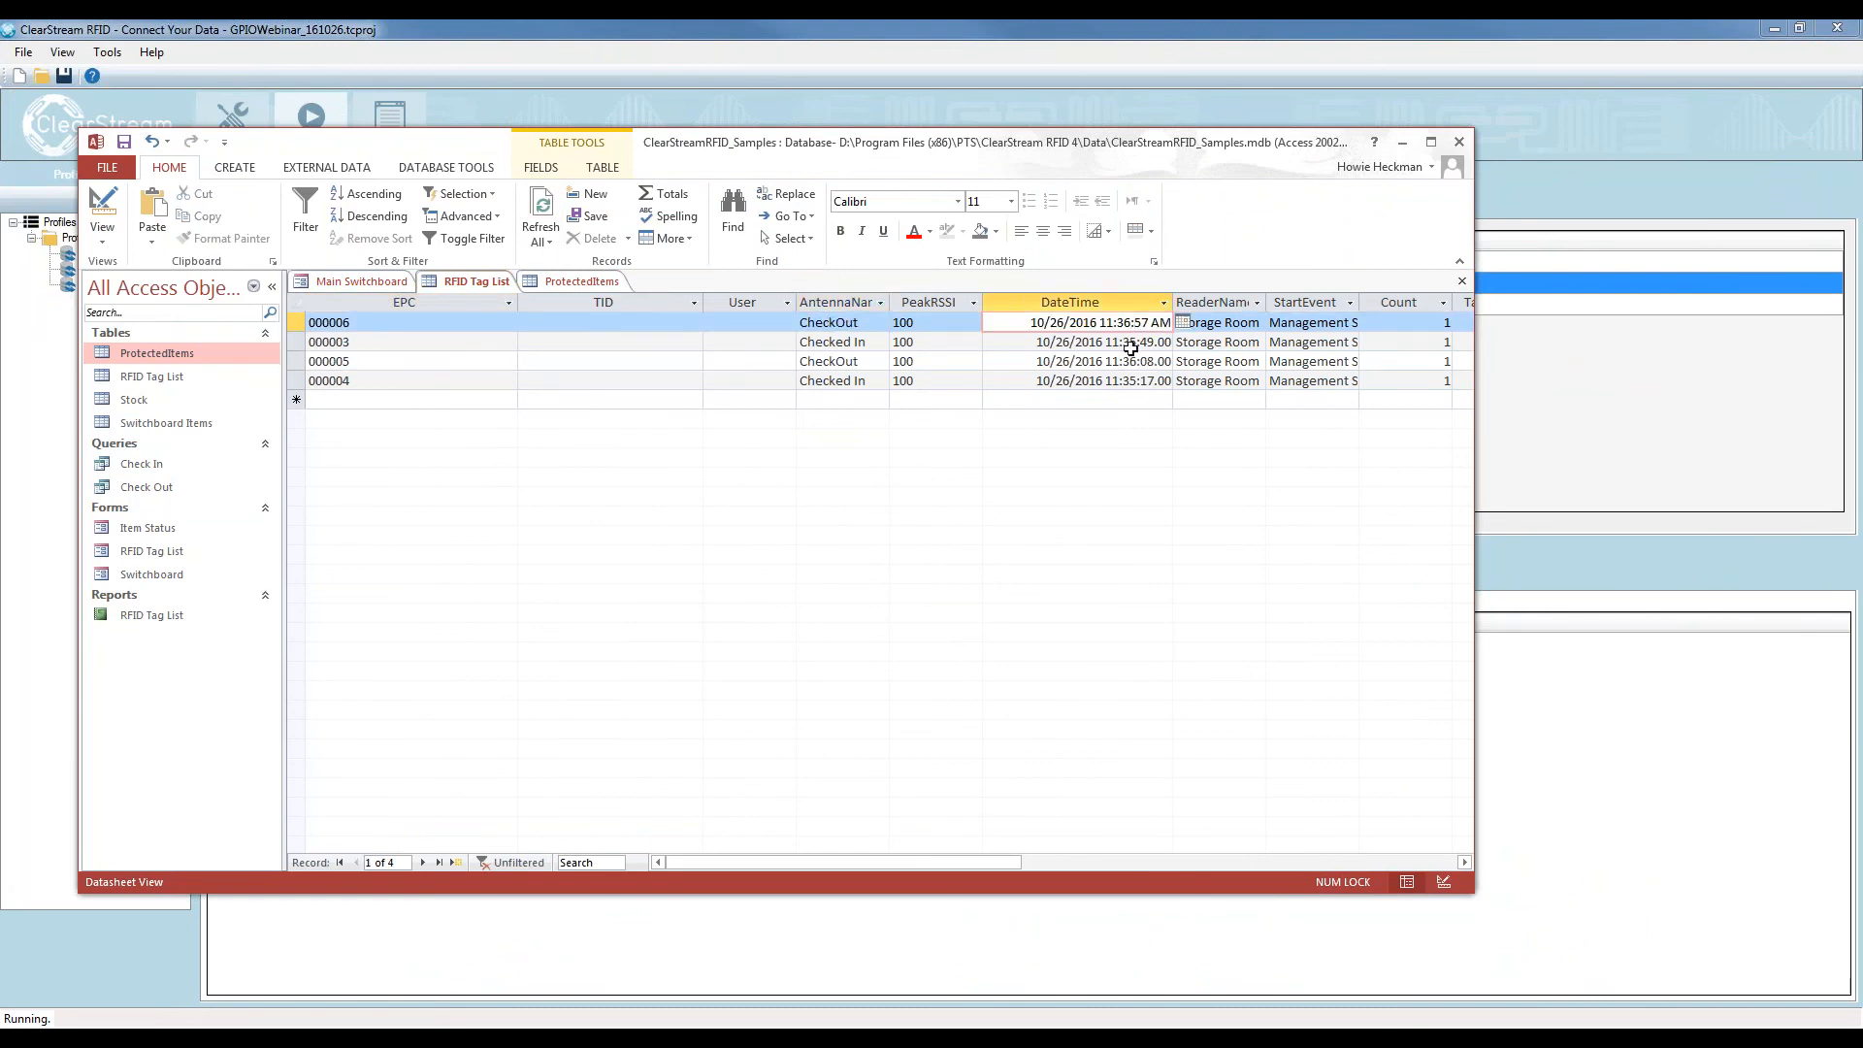
click(1139, 370)
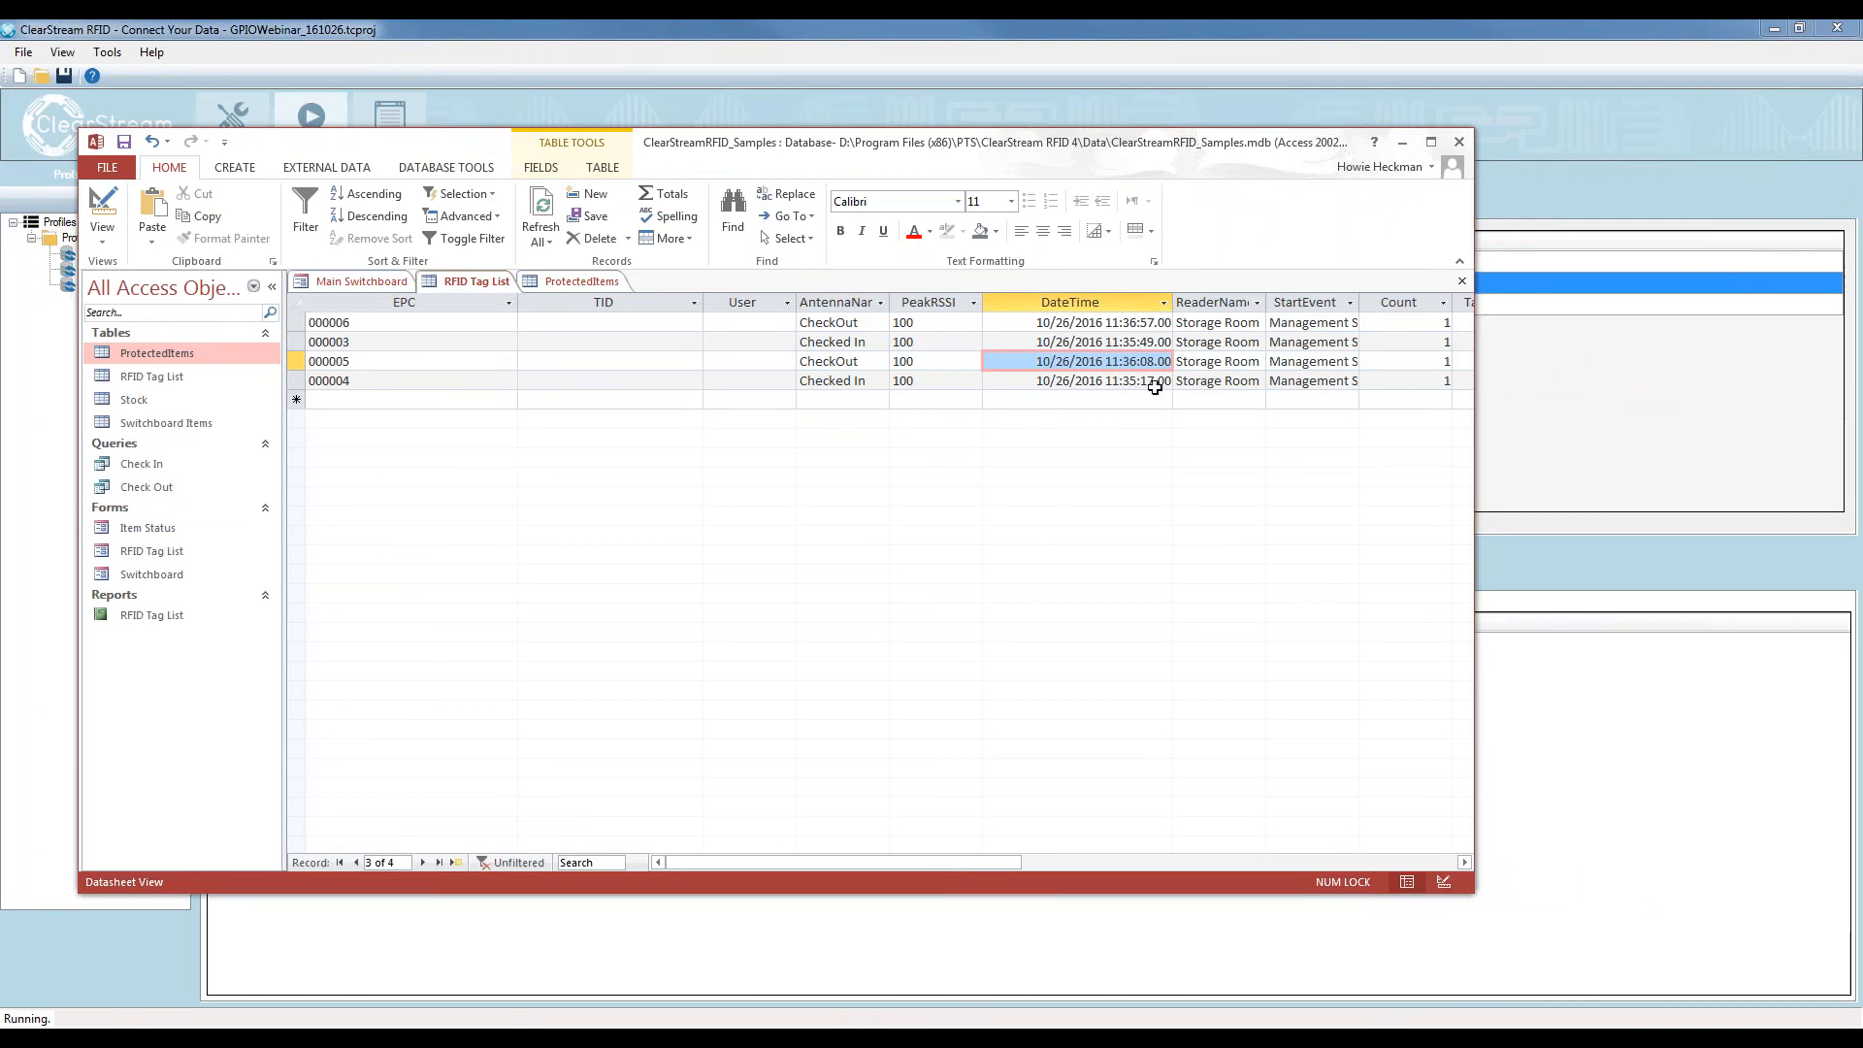
Bring the Virtual Site Survey to the front and reposition its window so the whole layout and properties are in view
drag(1862, 58, 1061, 54)
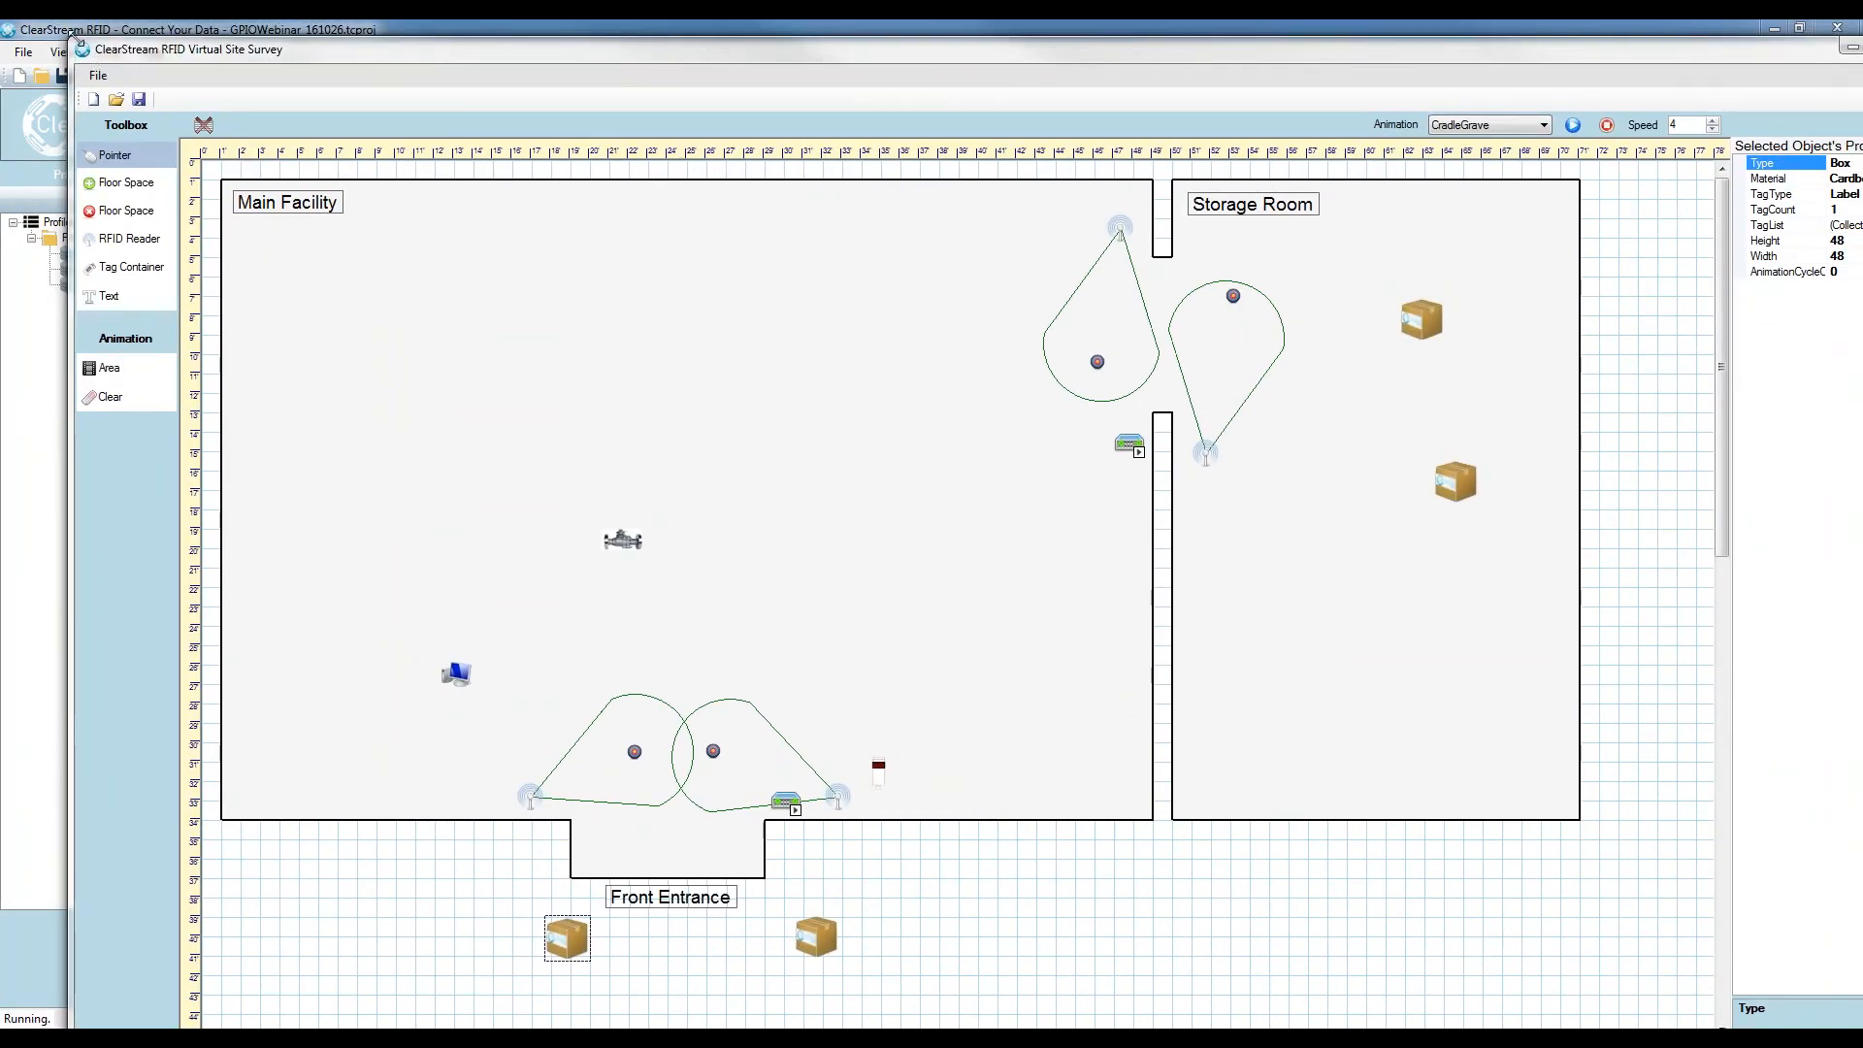
drag(81, 44, 174, 104)
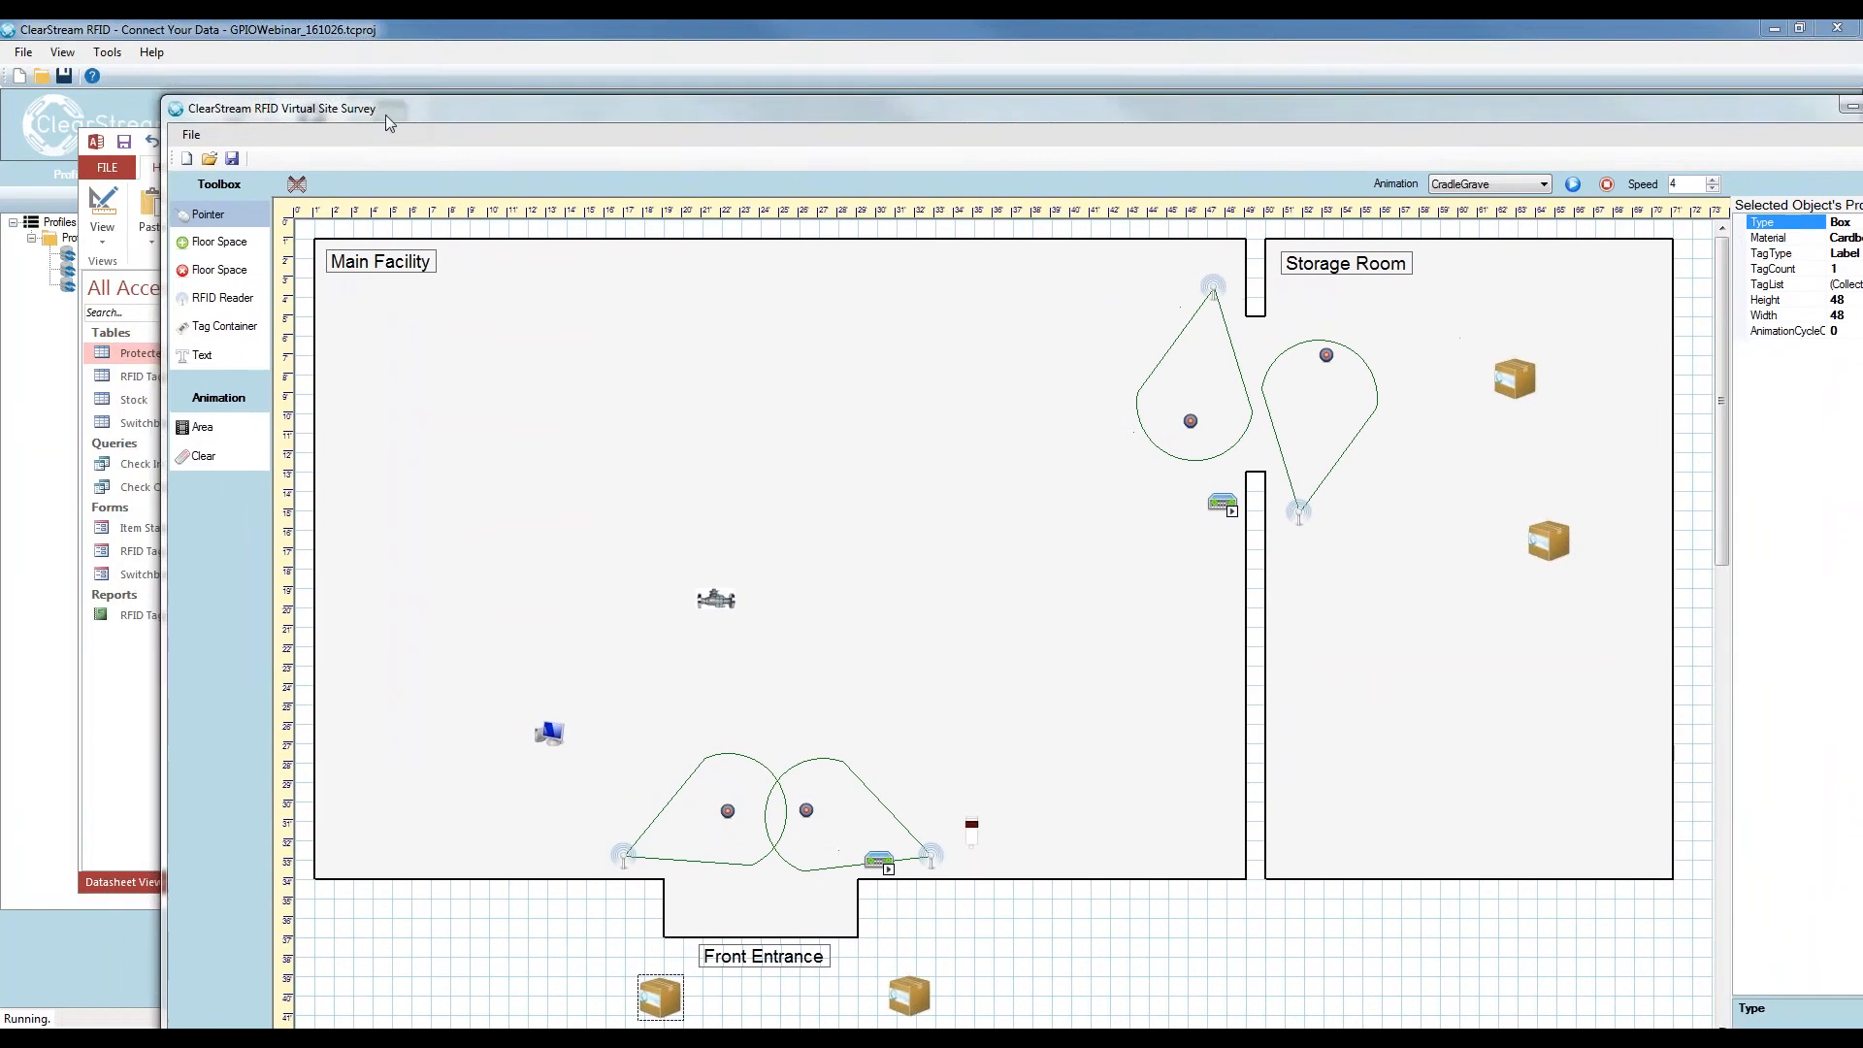
drag(387, 113, 242, 36)
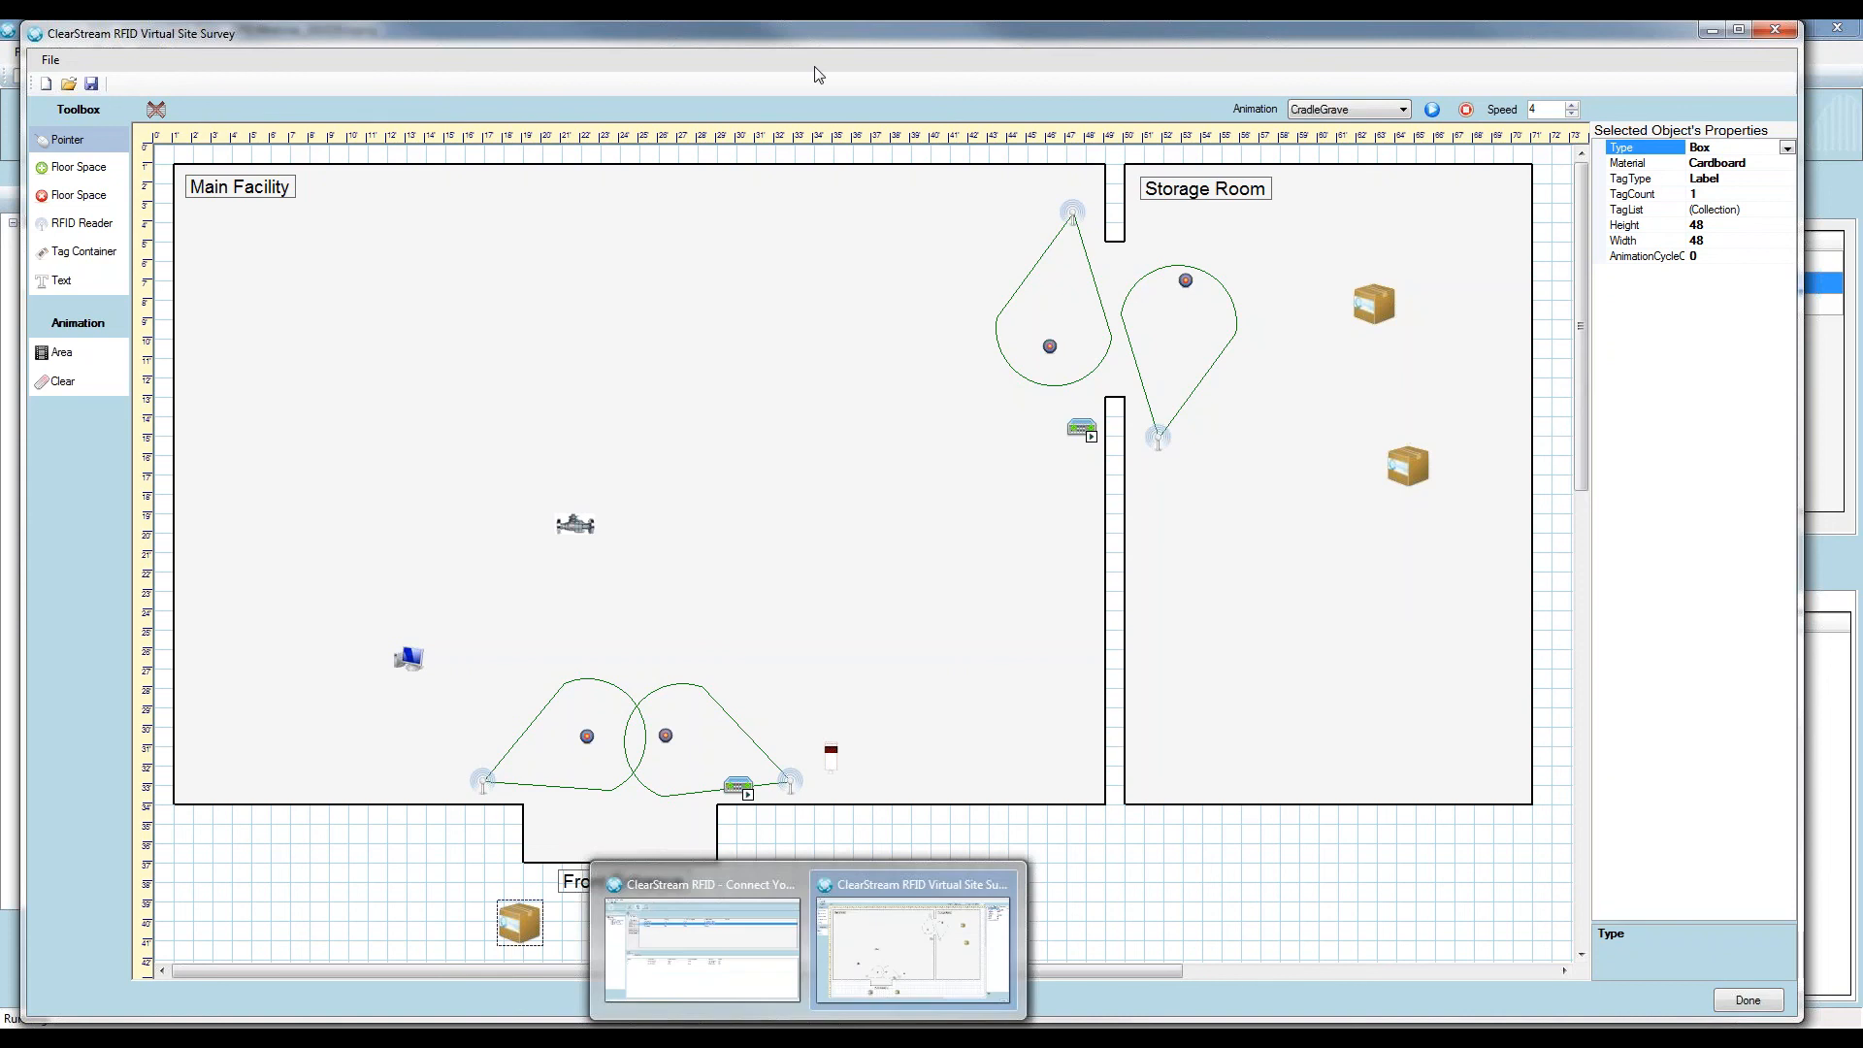
Return to the main ClearStream RFID window and stop all readers
drag(815, 37, 1271, 65)
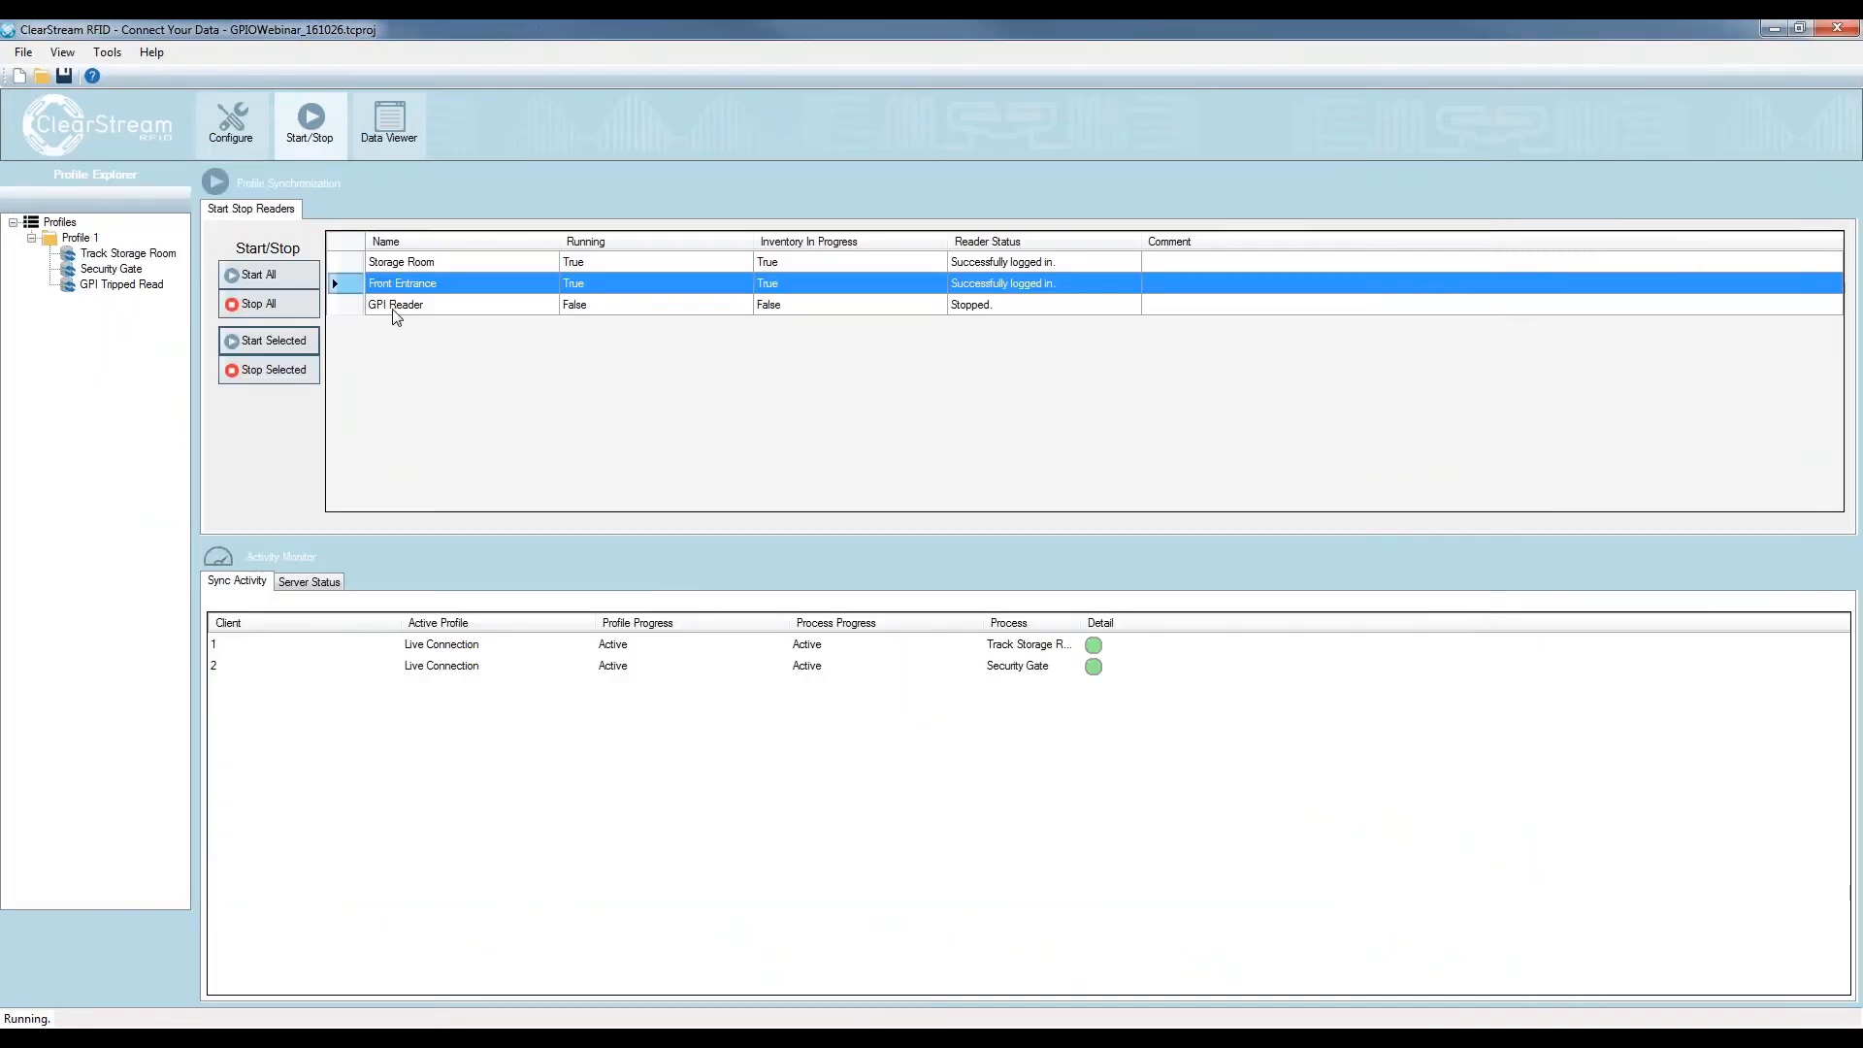
click(285, 310)
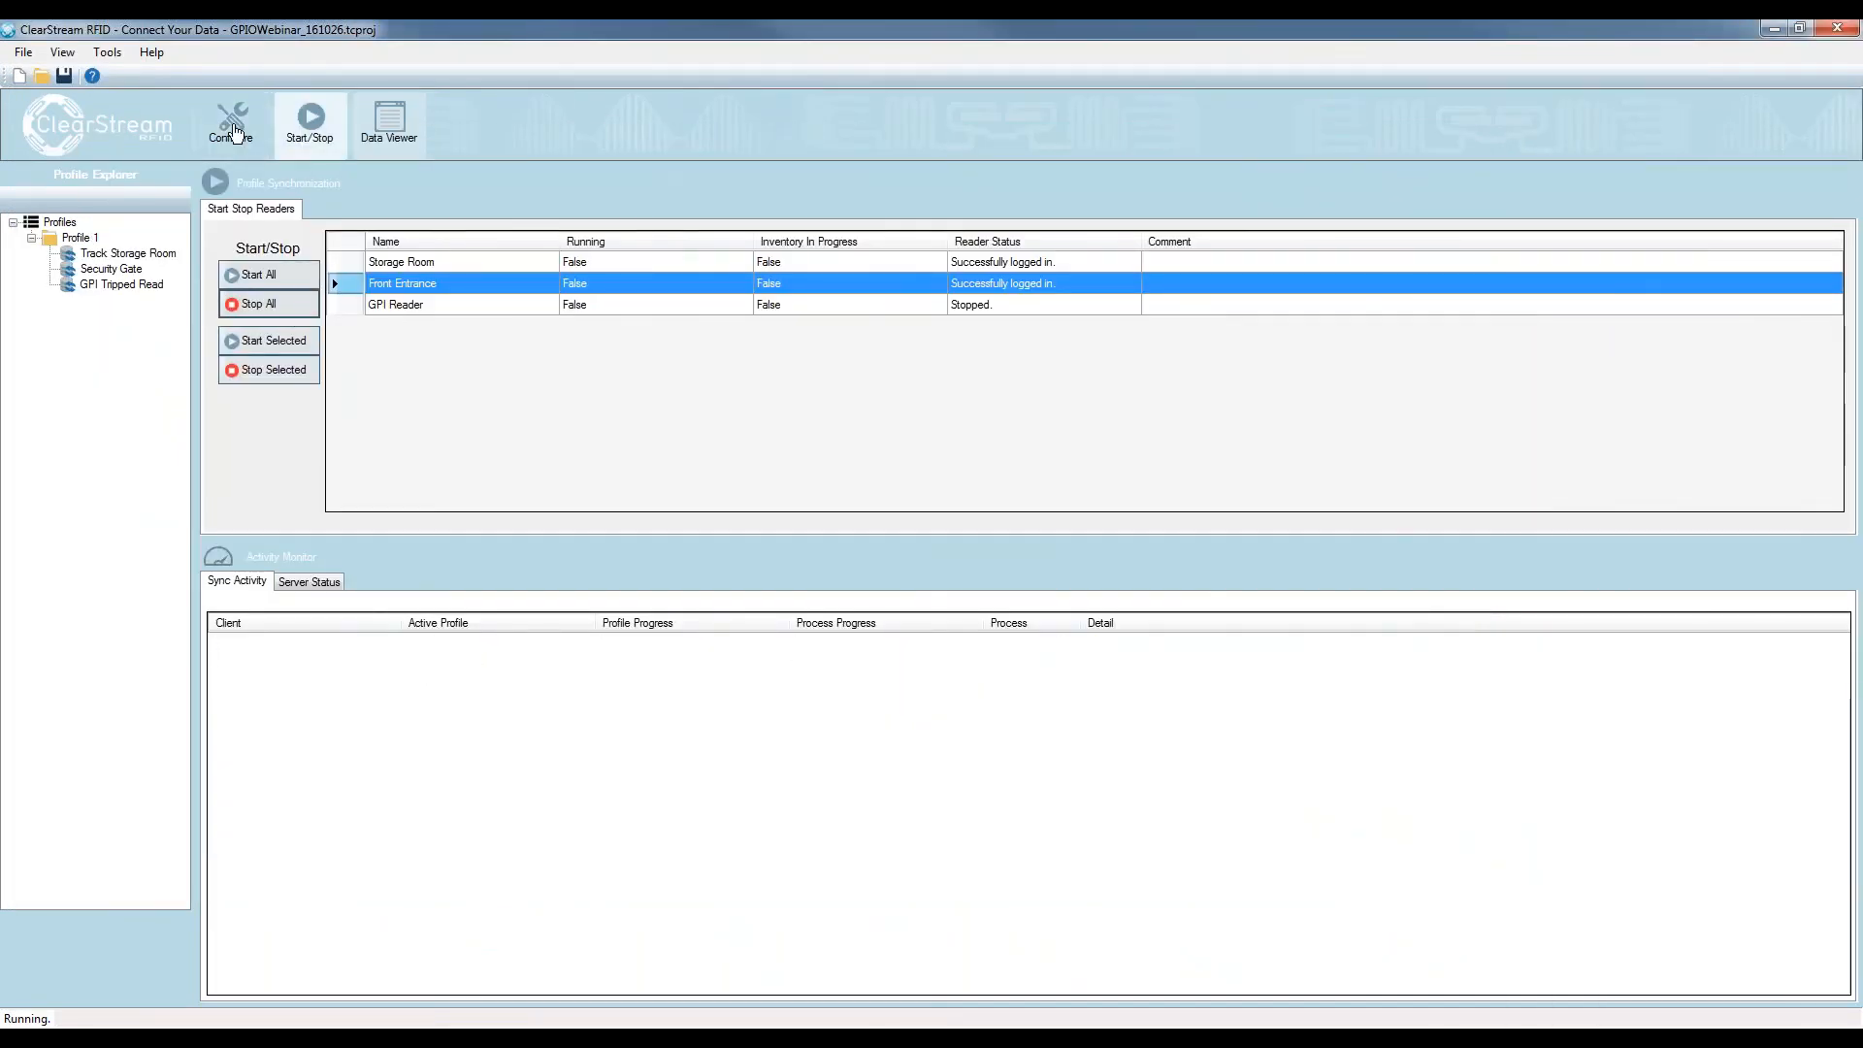
Reopen the reader configuration and add a second Front Entrance GPO output on port 2 with the Destination Data Update alert type
click(235, 132)
click(723, 418)
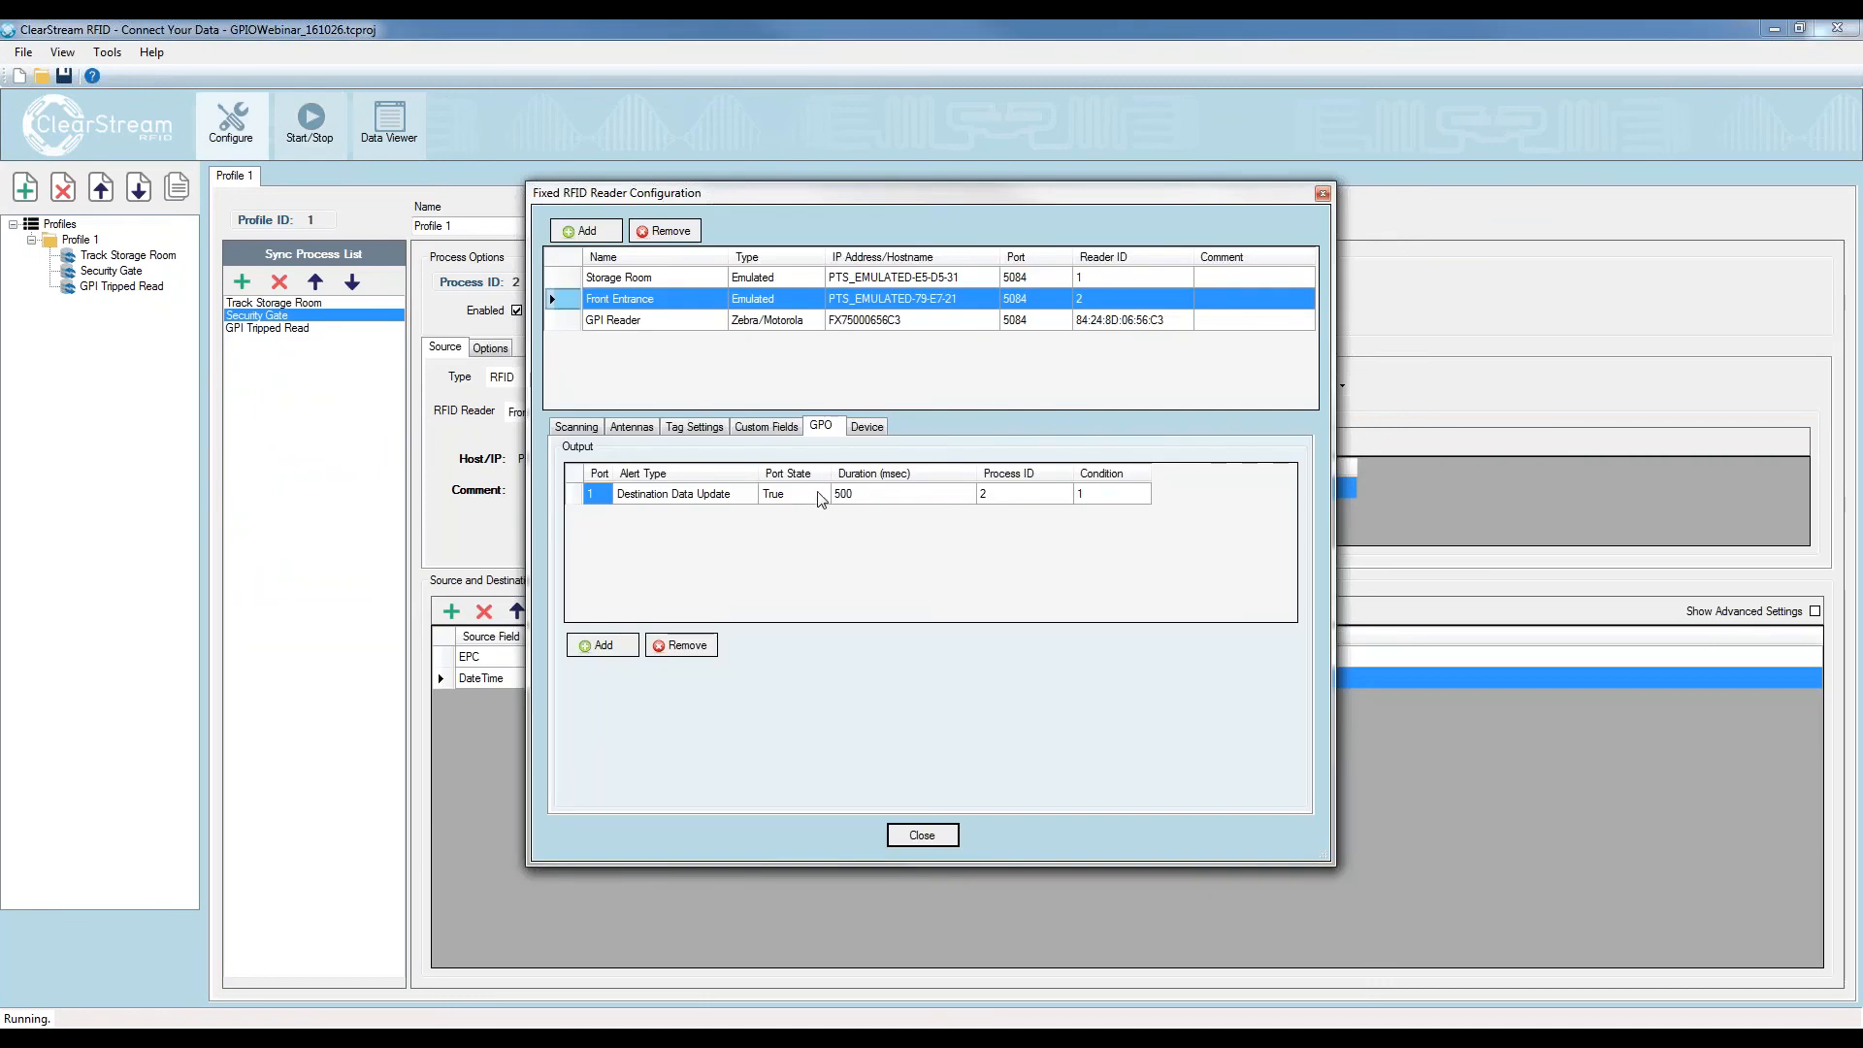
click(607, 649)
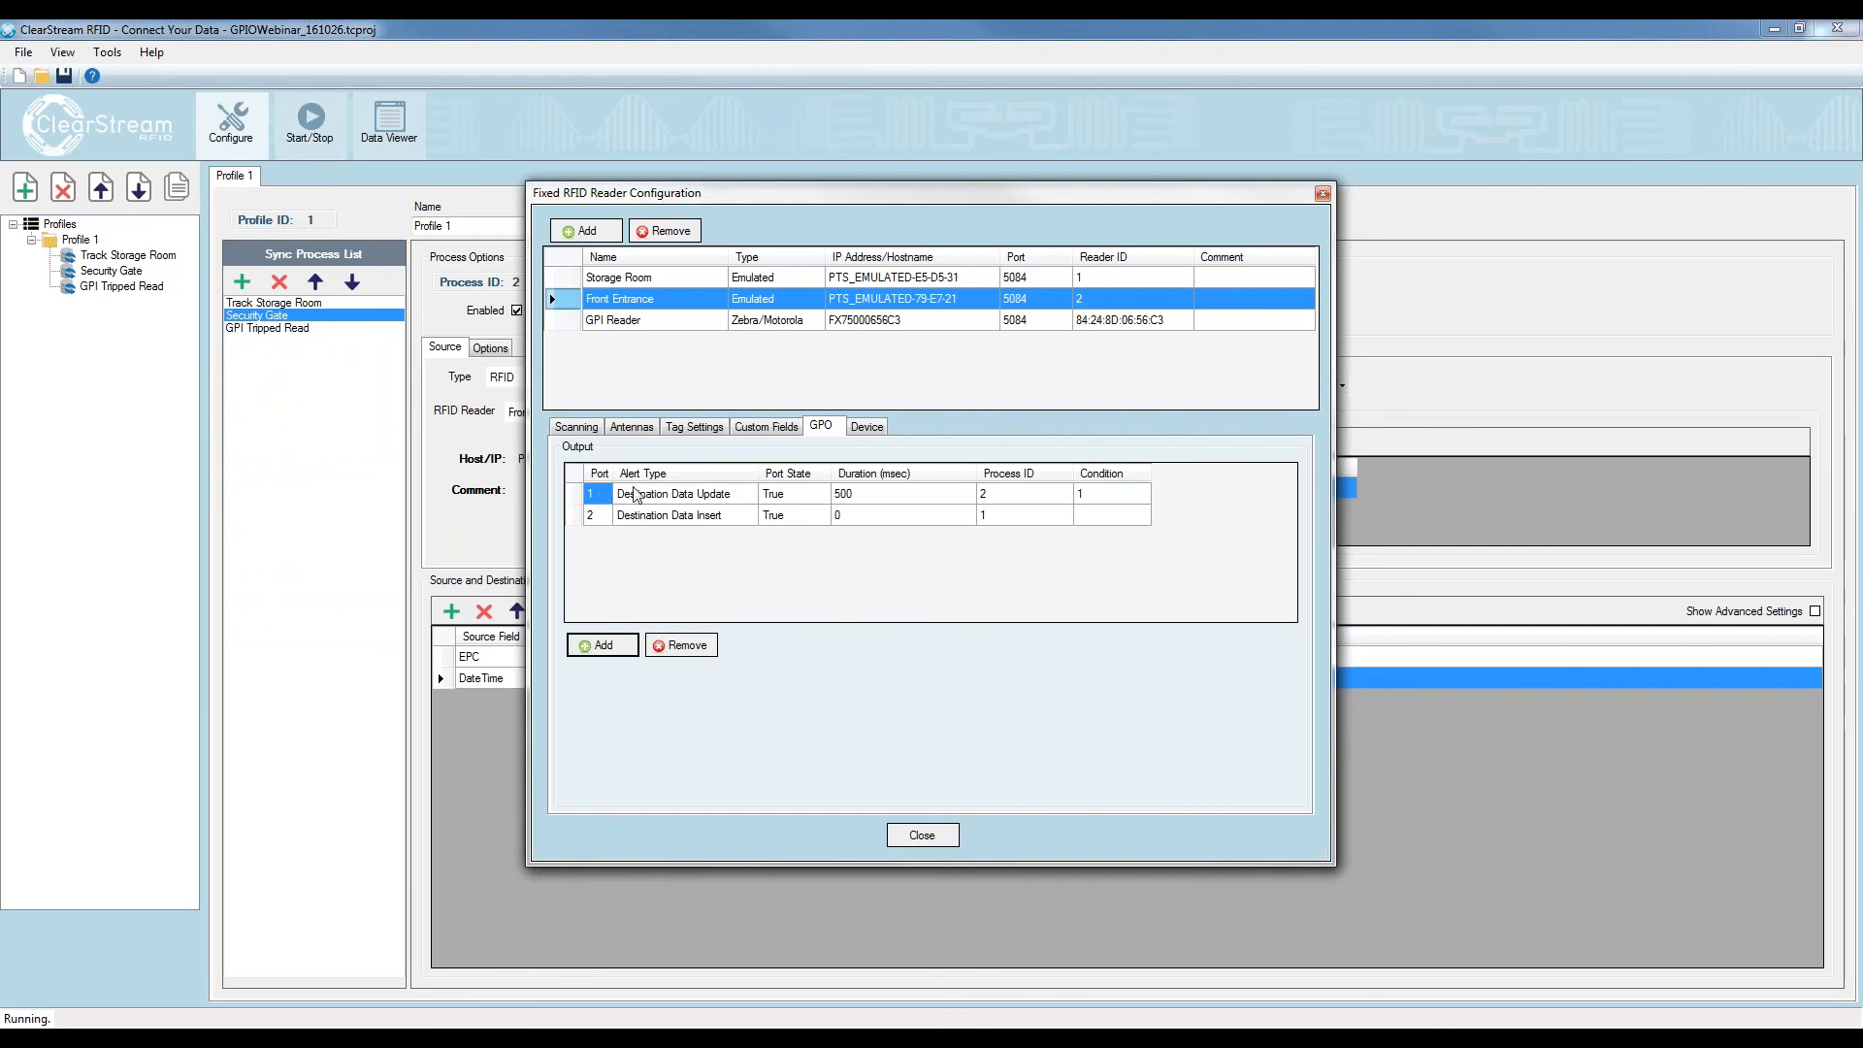
click(716, 522)
click(716, 522)
click(715, 522)
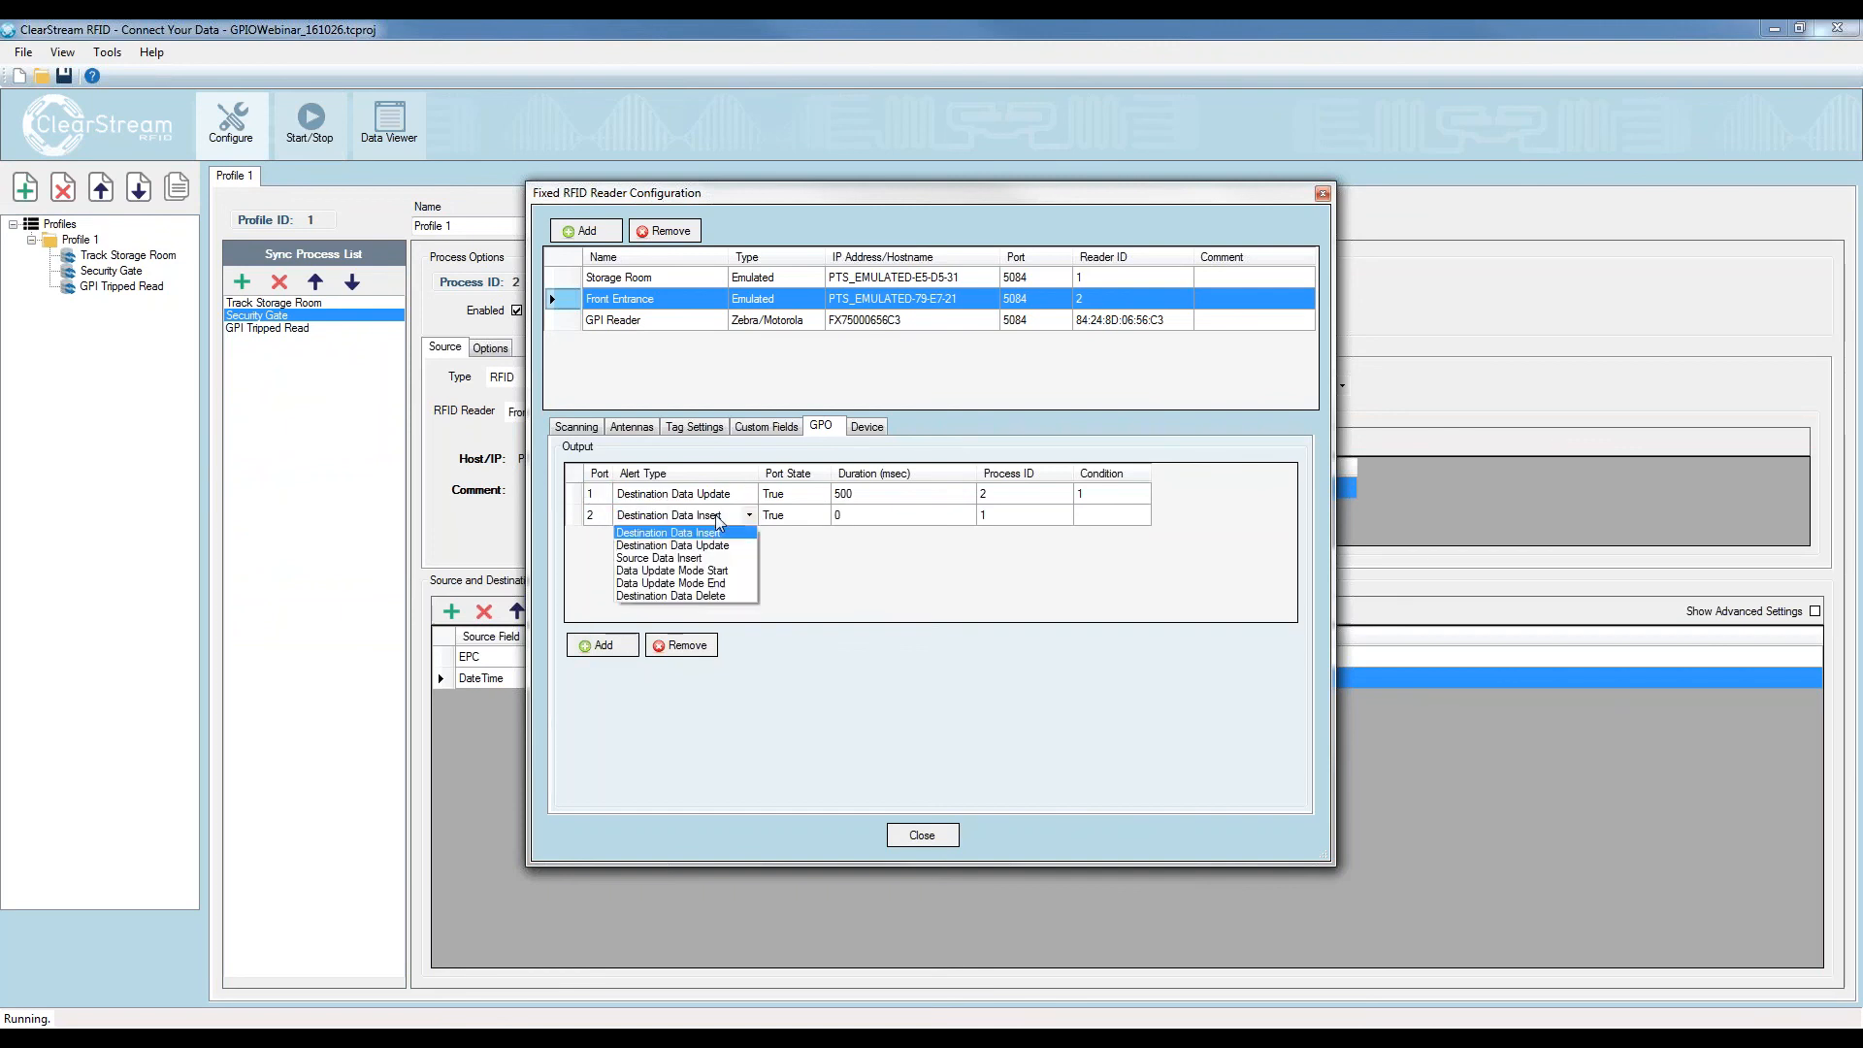
click(718, 544)
Set the port 2 output's duration to 500 msec, its process ID to 2, and its condition to 1
click(861, 514)
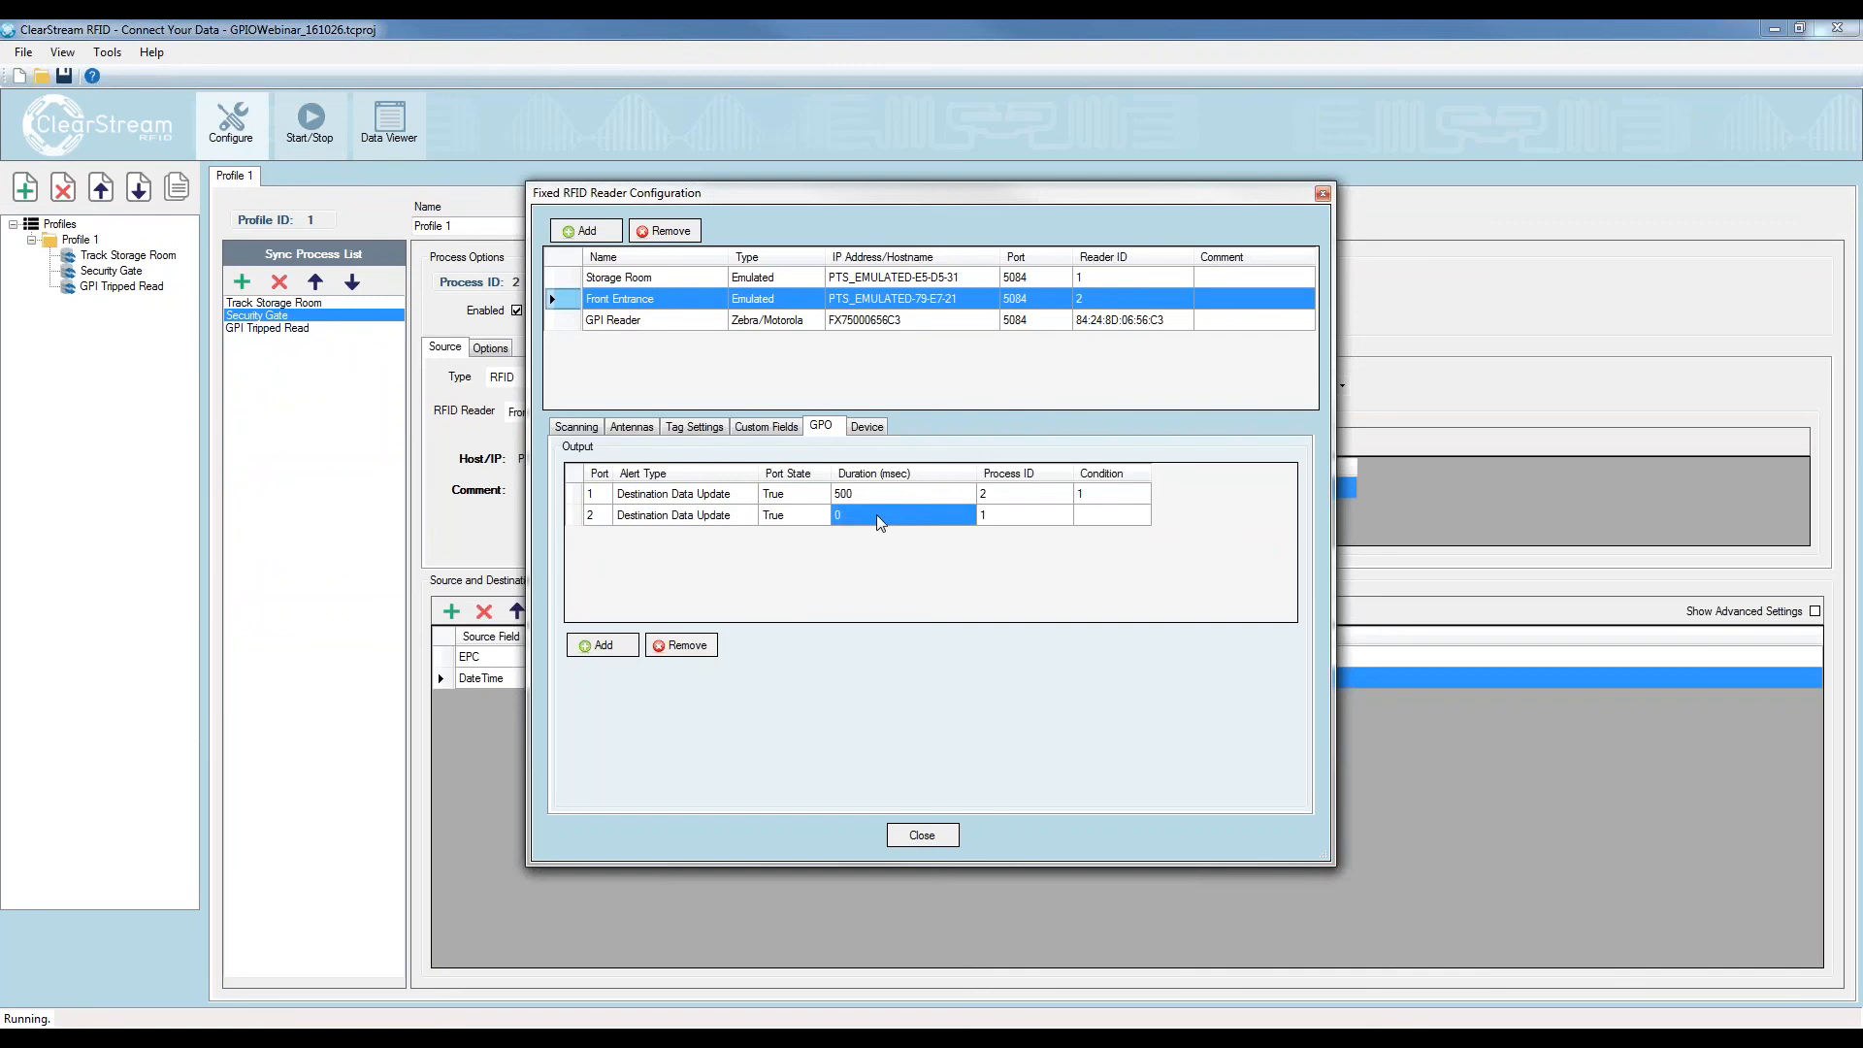
click(876, 514)
text(500)
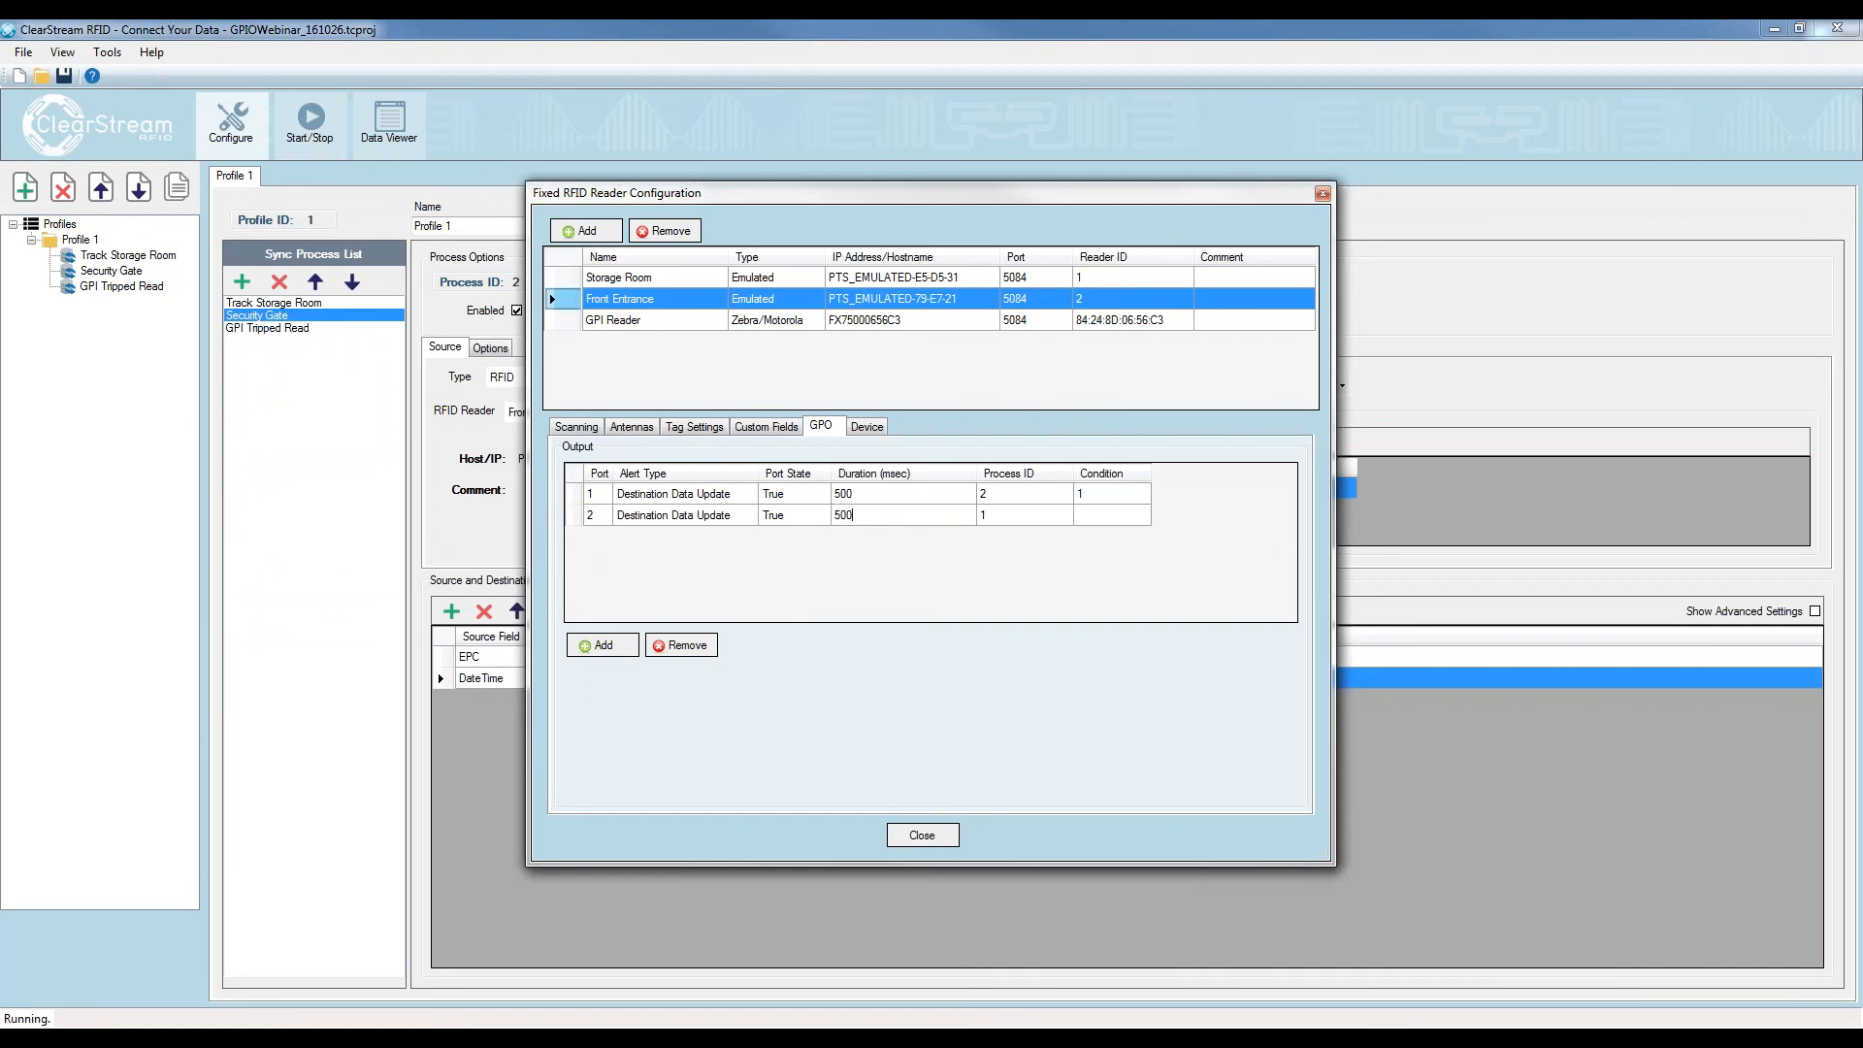
key(Tab)
text(2)
click(1103, 518)
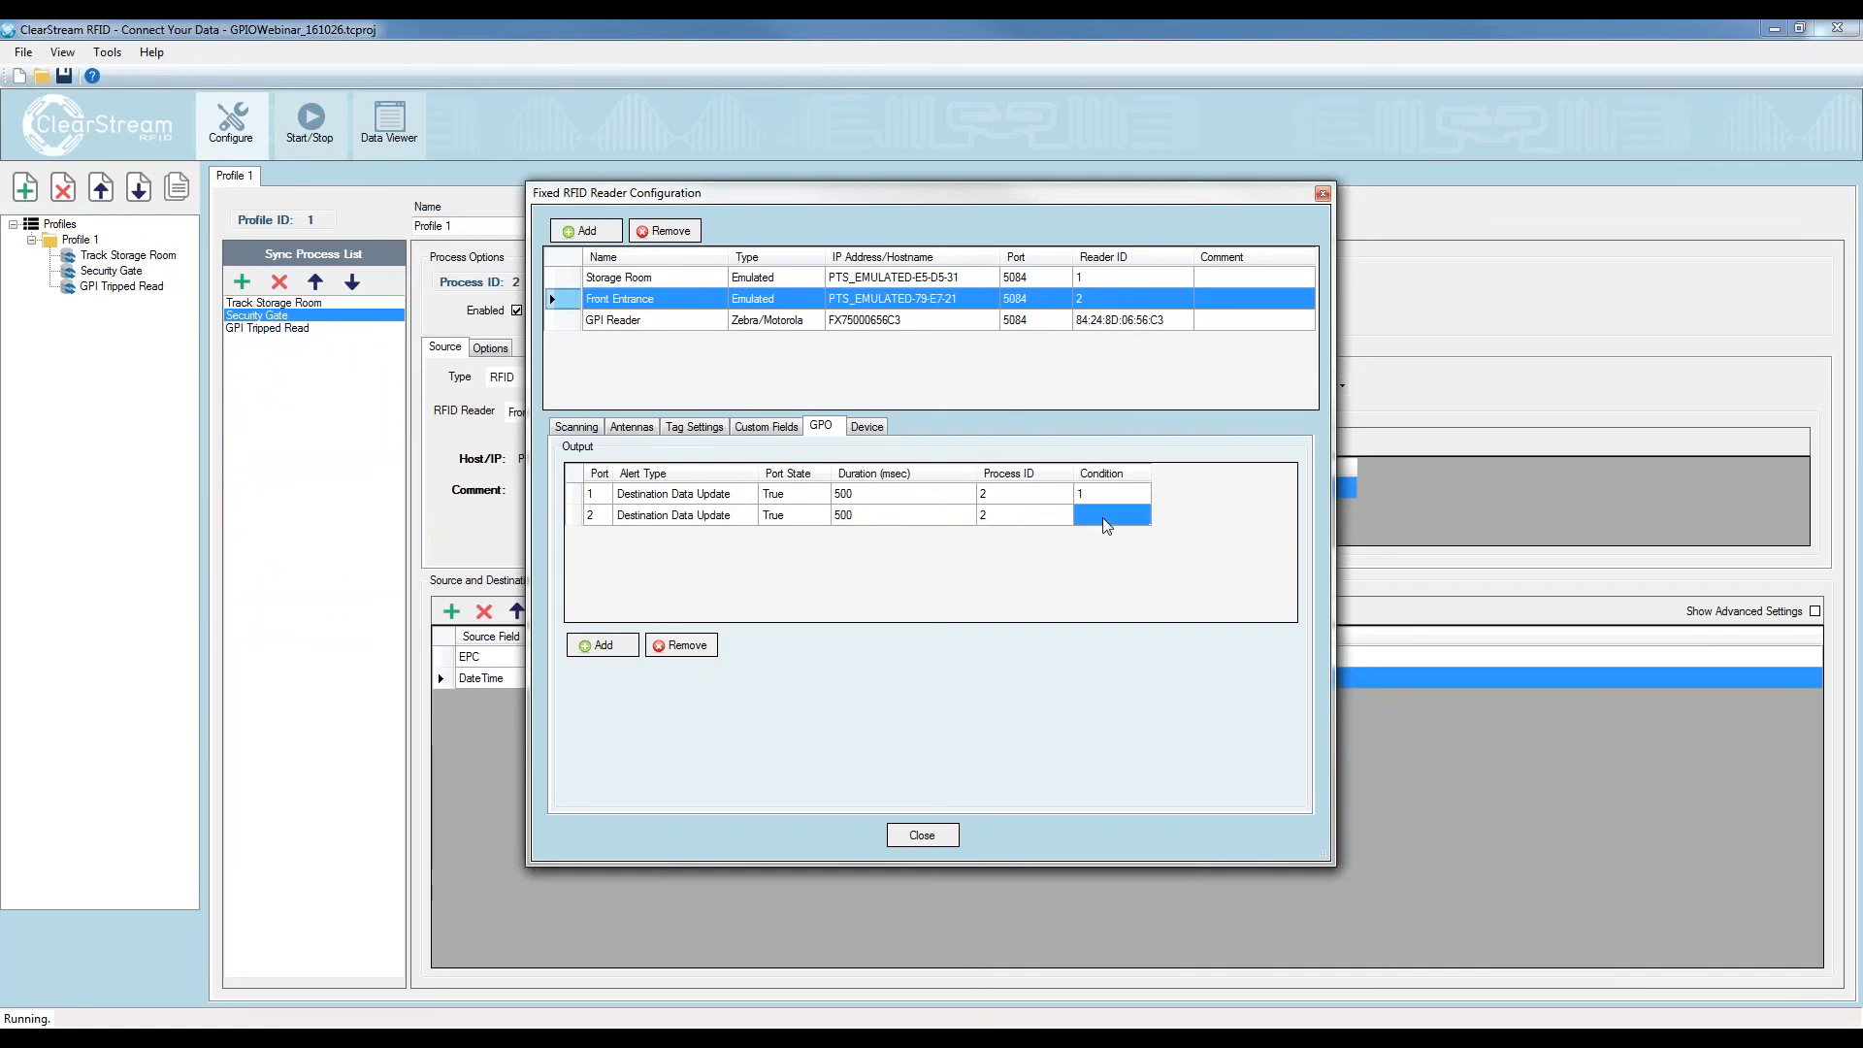
text(1)
key(Up)
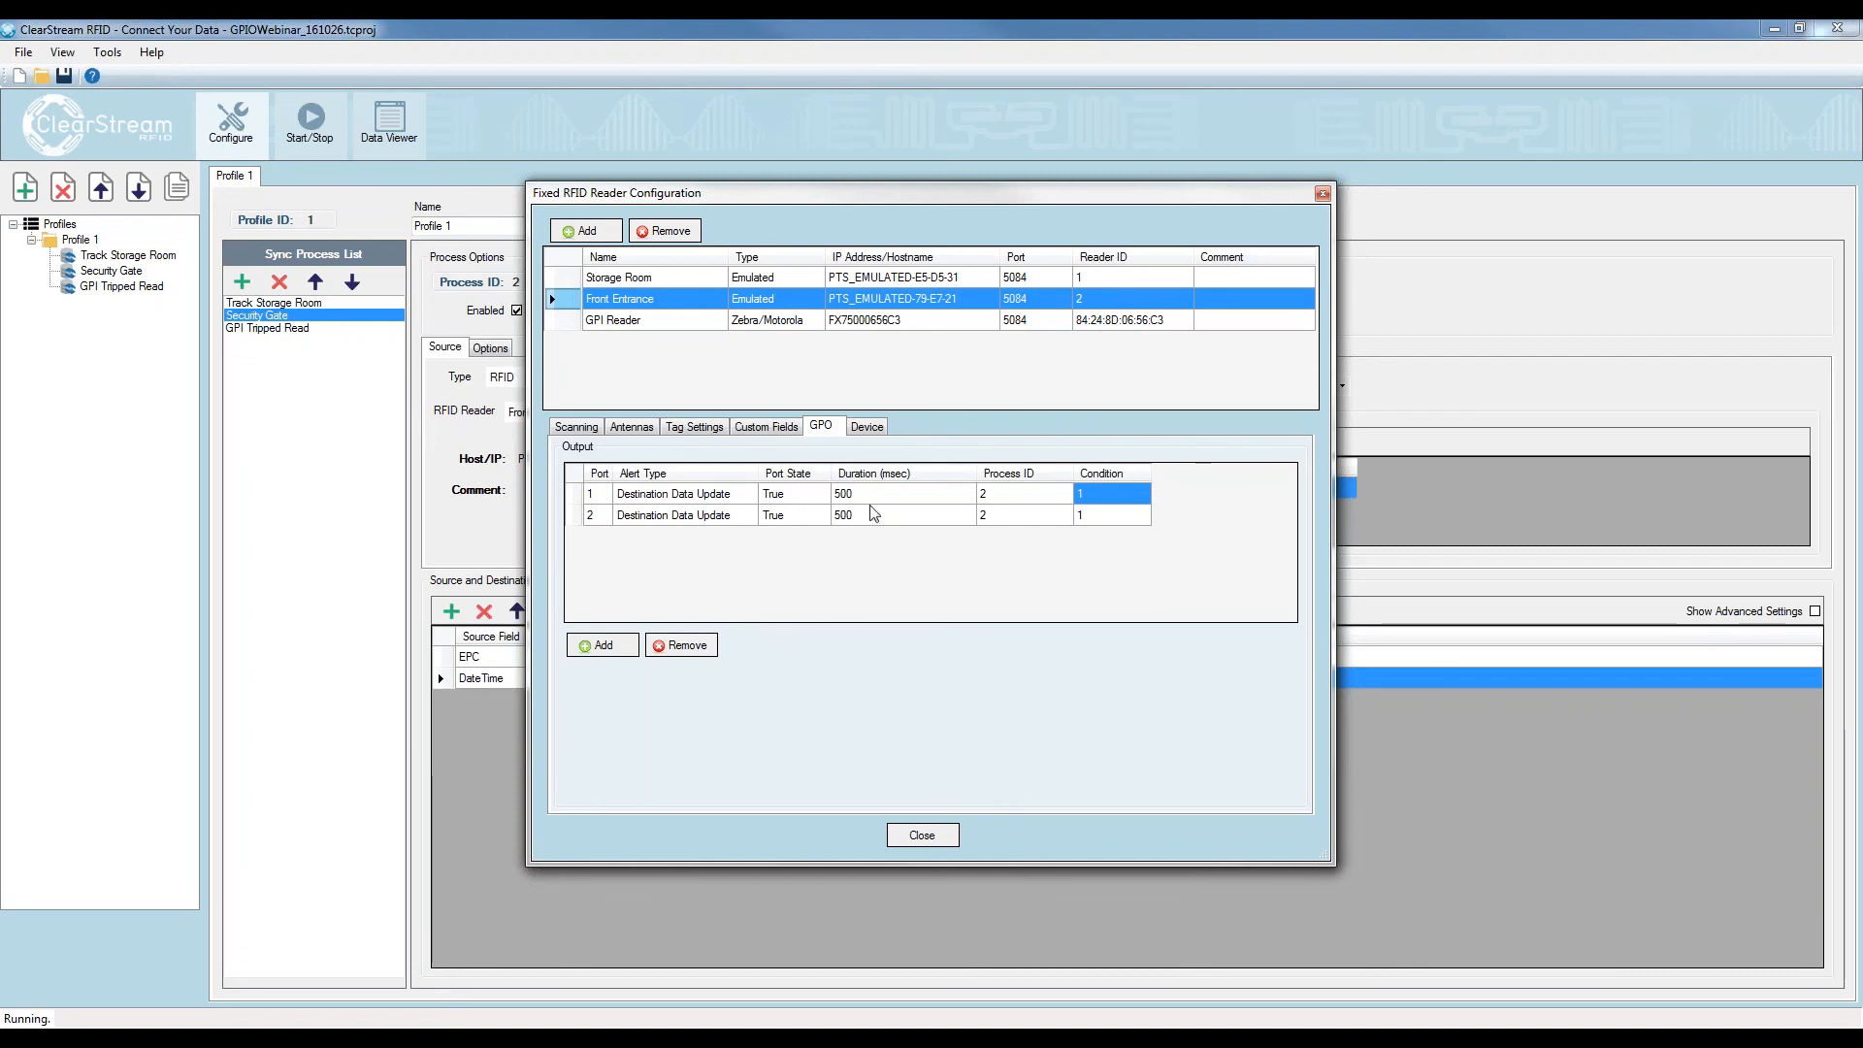
Close the reader configuration and widen the Source Field column in the Security Gate field mappings
click(924, 836)
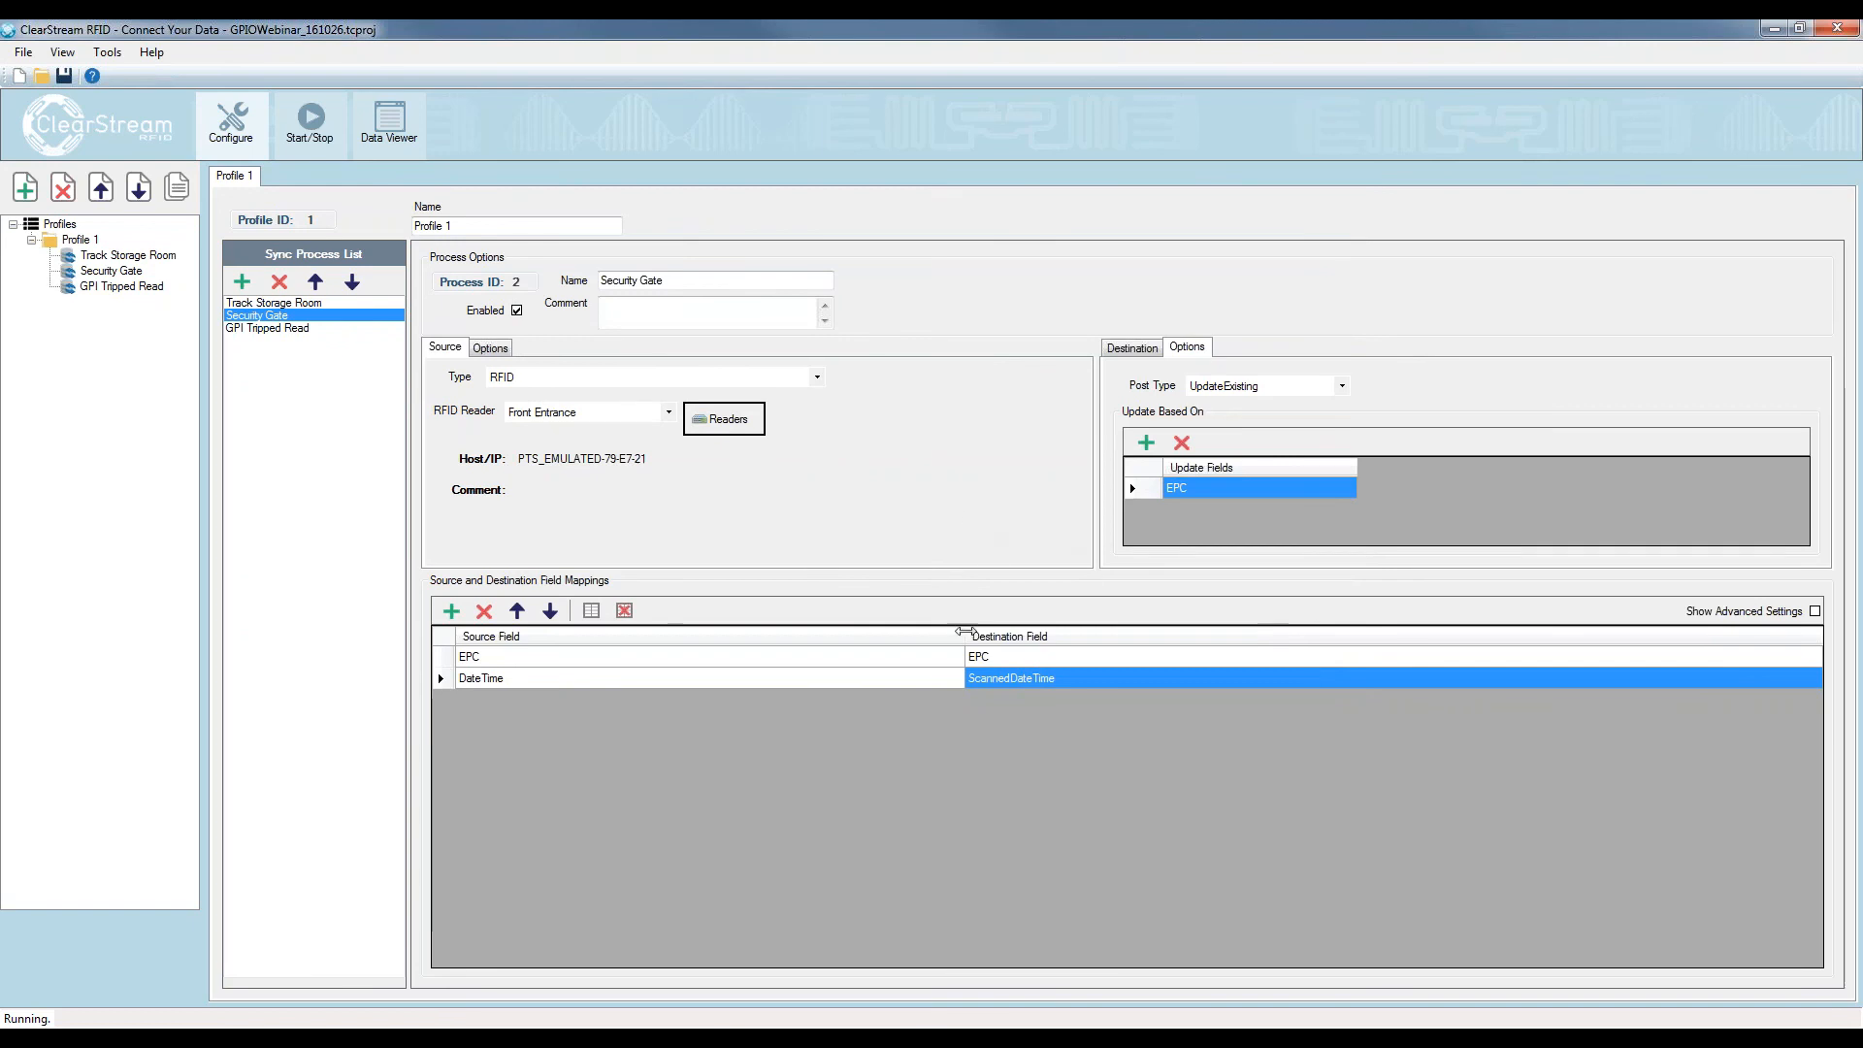
drag(964, 631, 1084, 631)
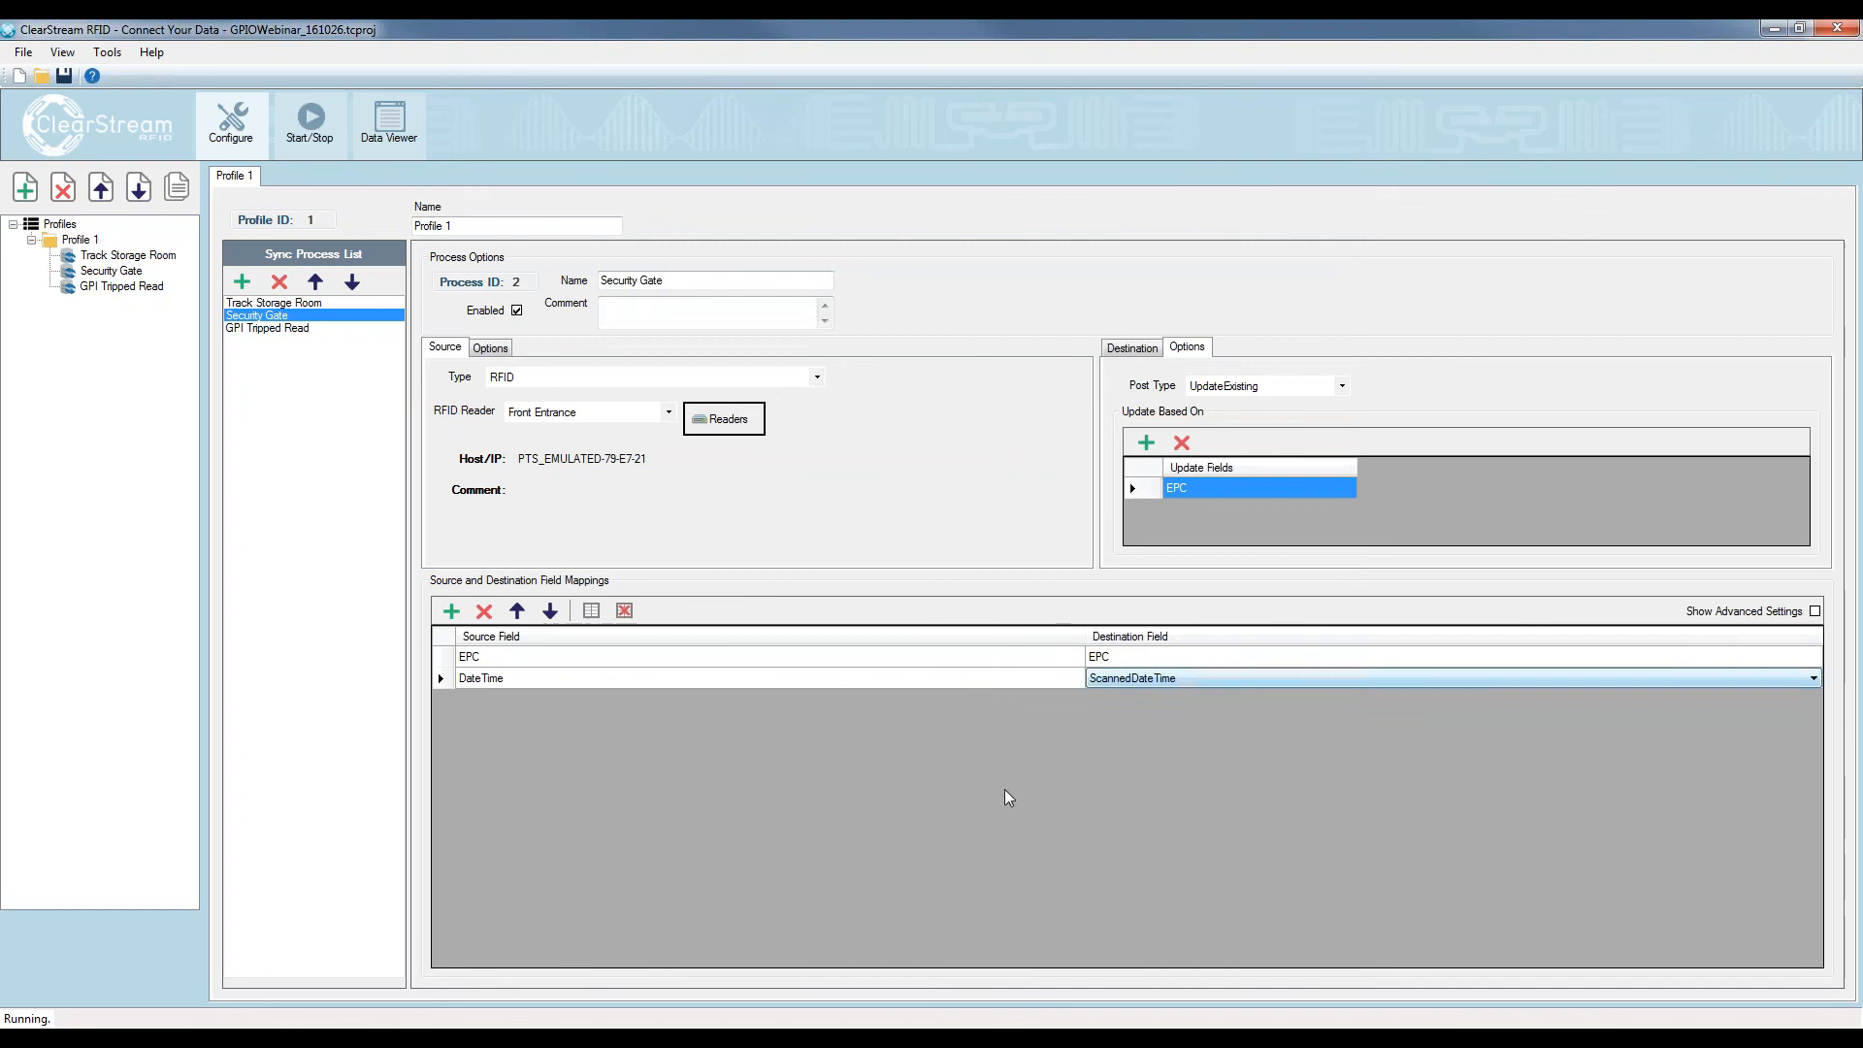
Switch to the PowerPoint slide show, swap Presenter View and Slide Show, and advance to the ClearStream RFID Kits slide
click(708, 312)
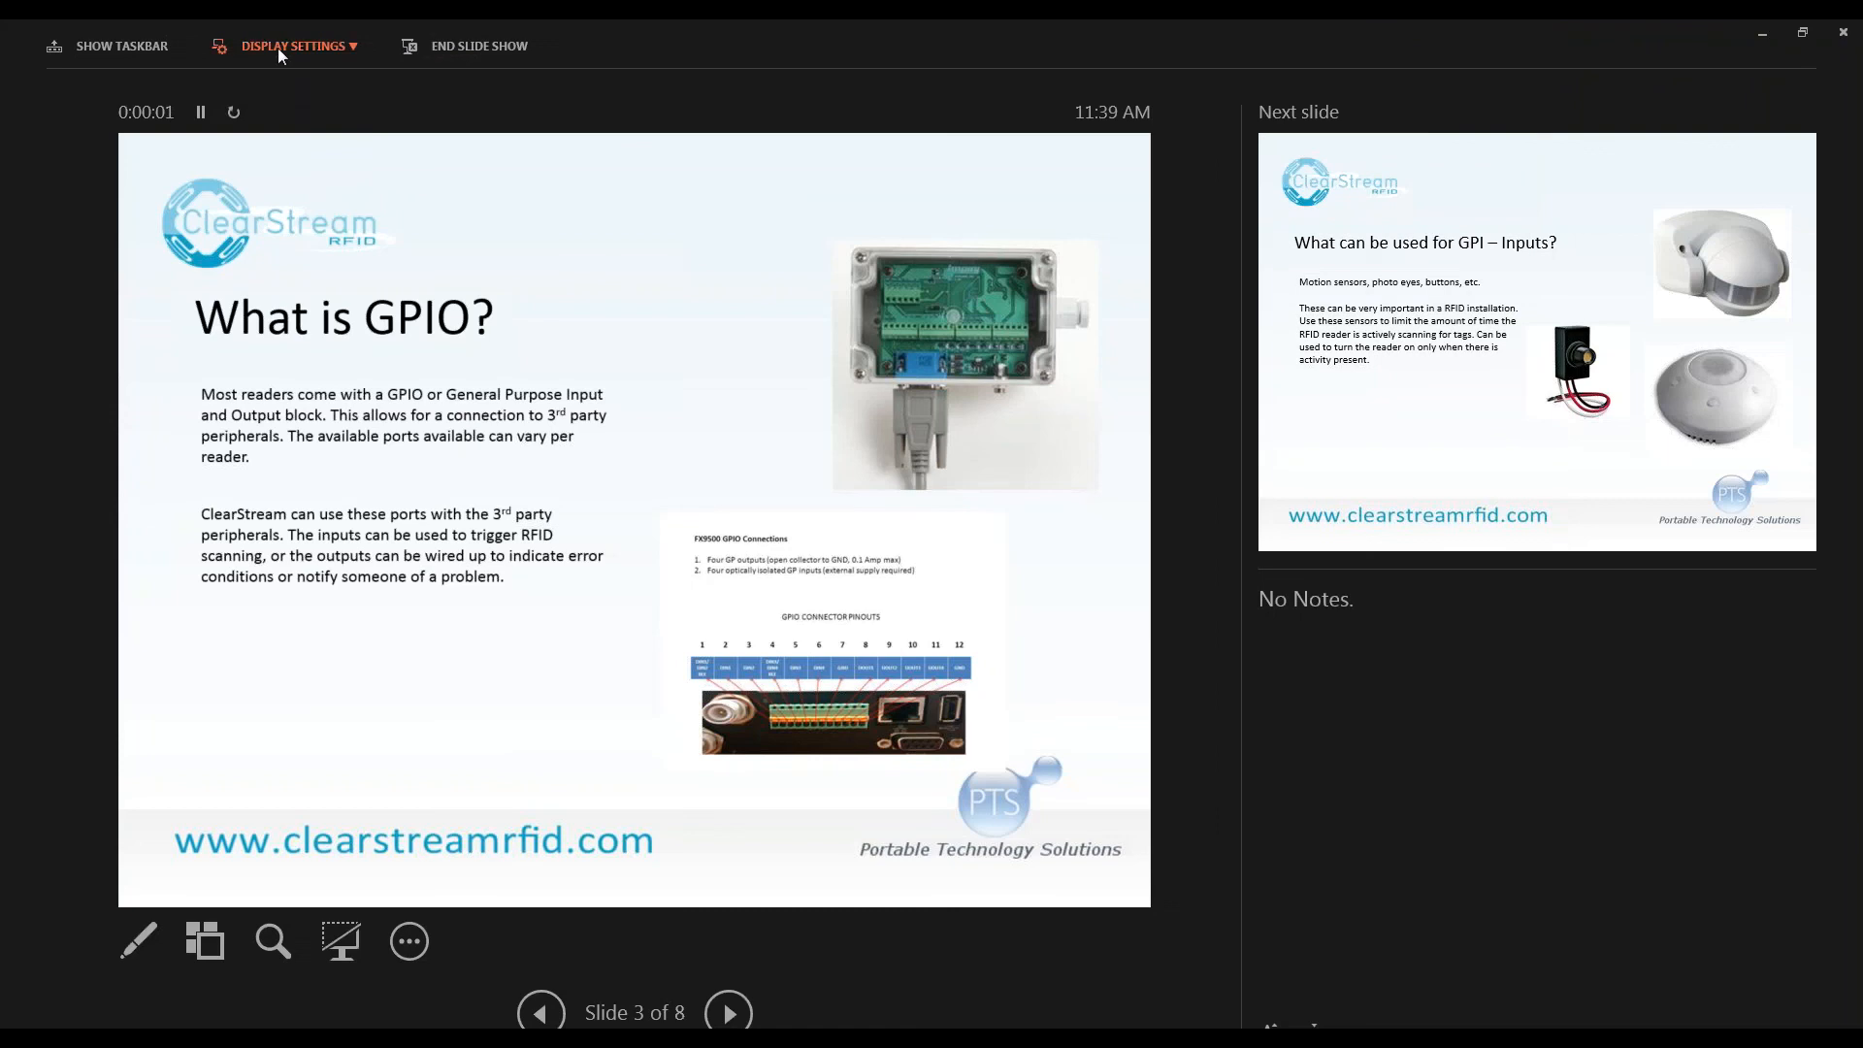
click(277, 49)
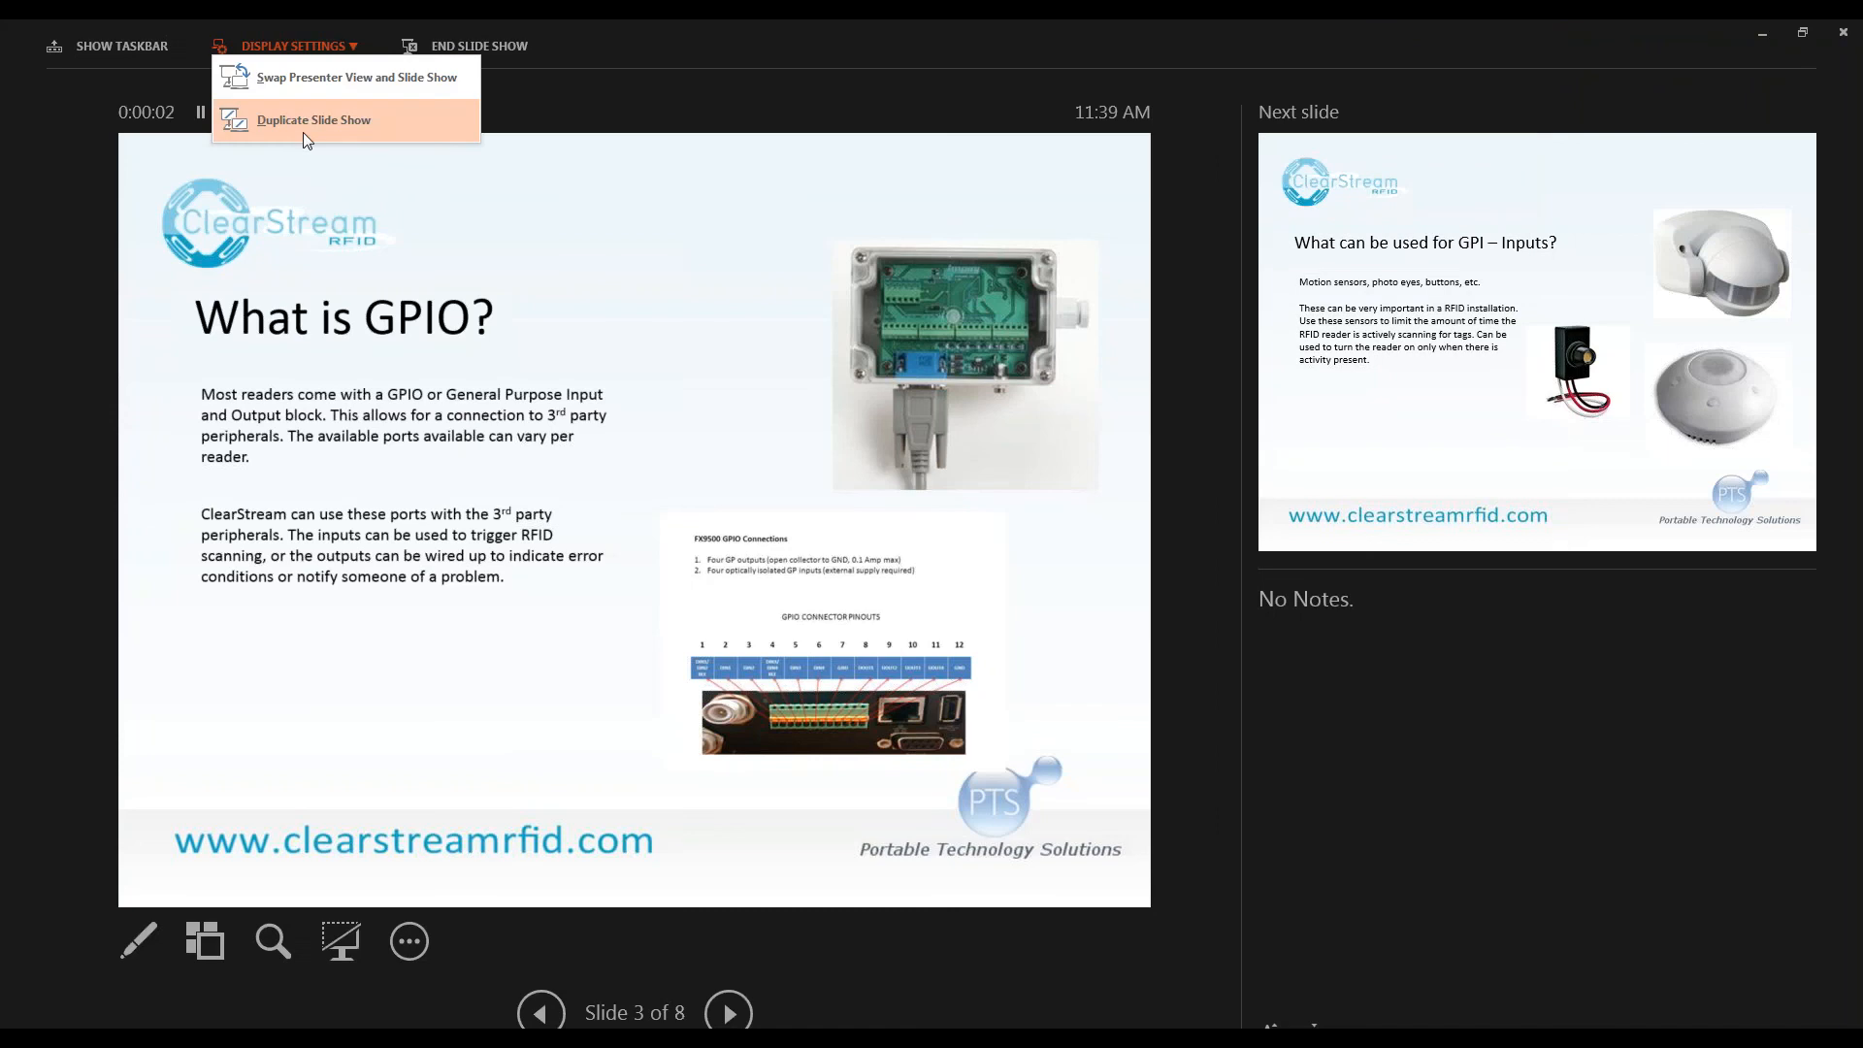
click(319, 84)
click(659, 357)
click(731, 573)
click(720, 599)
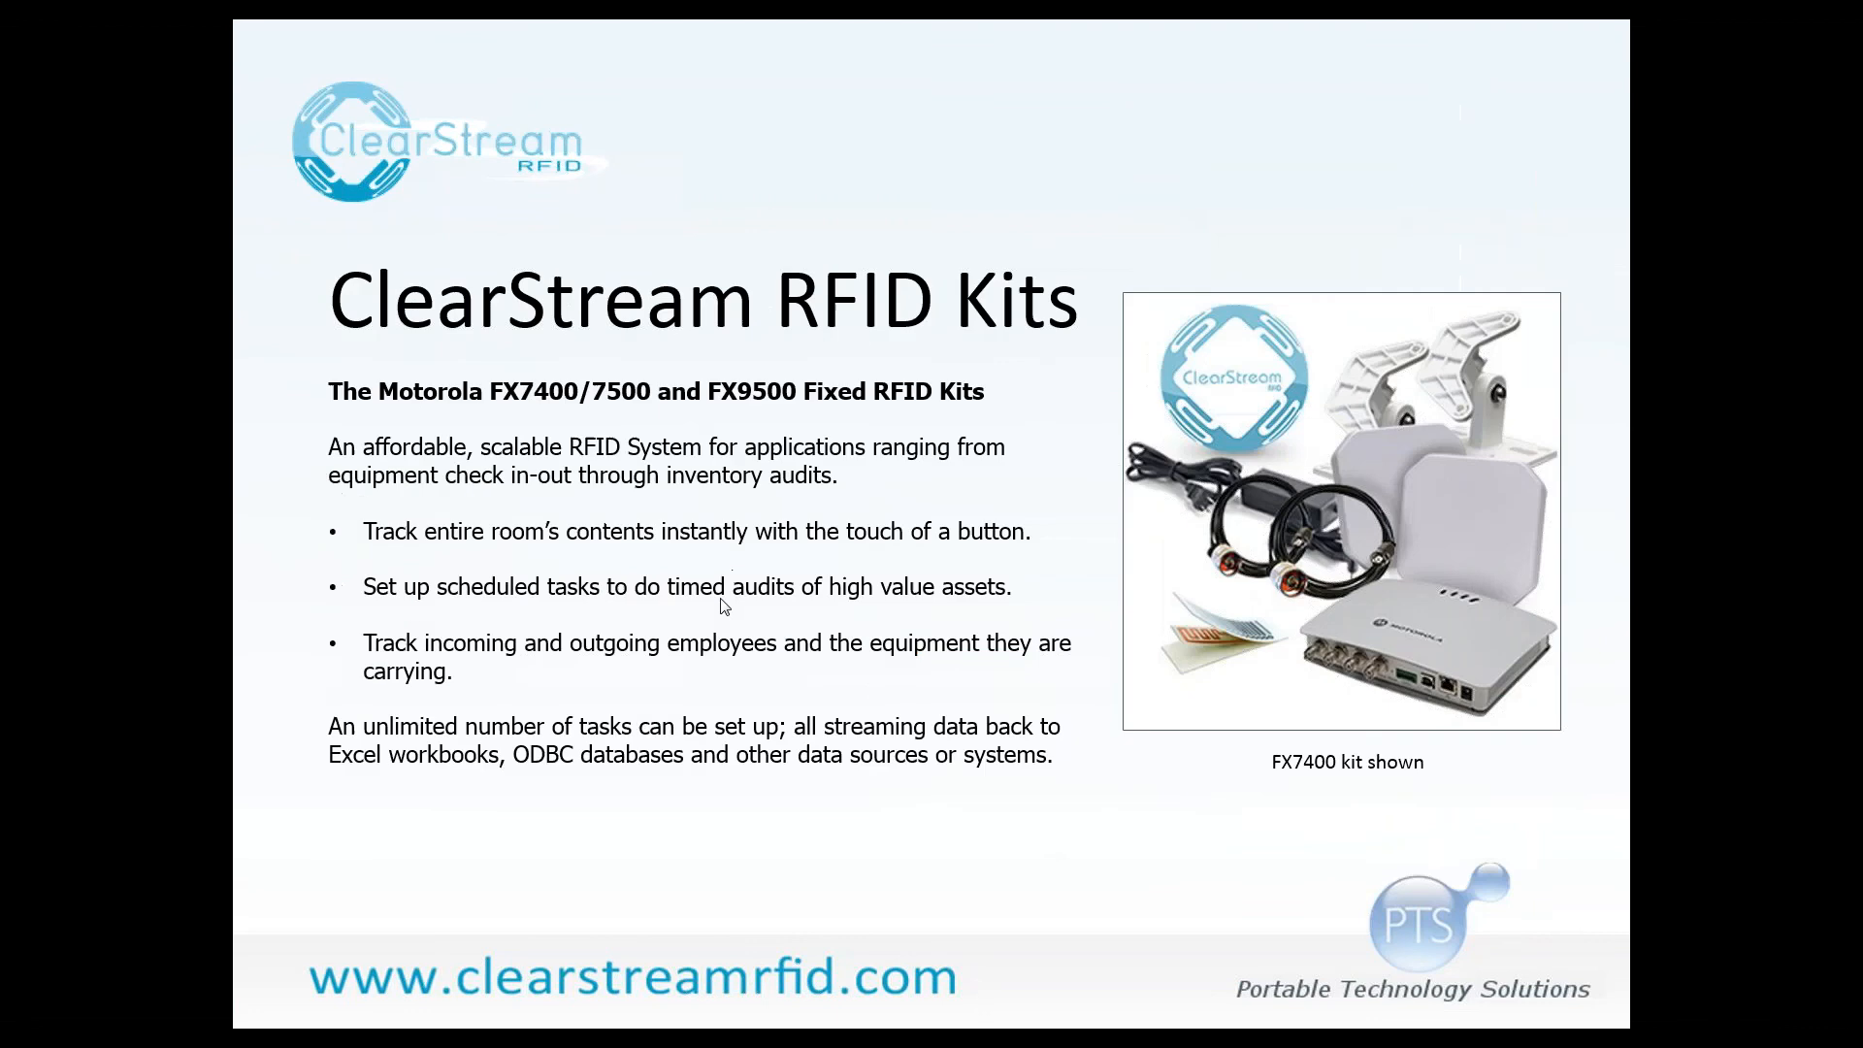